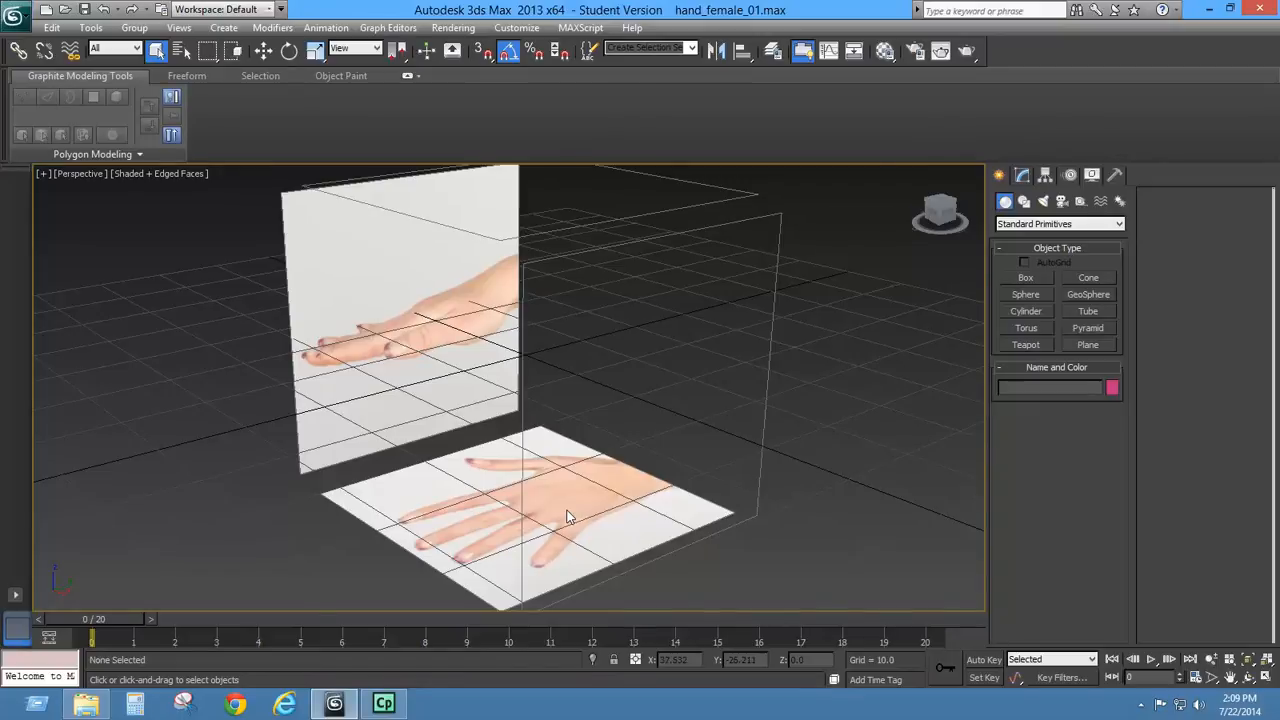
- In the Top view, create a box over the palm of the hand reference, about 16.4 long, 15.2 wide and 4.3 high
key("t")
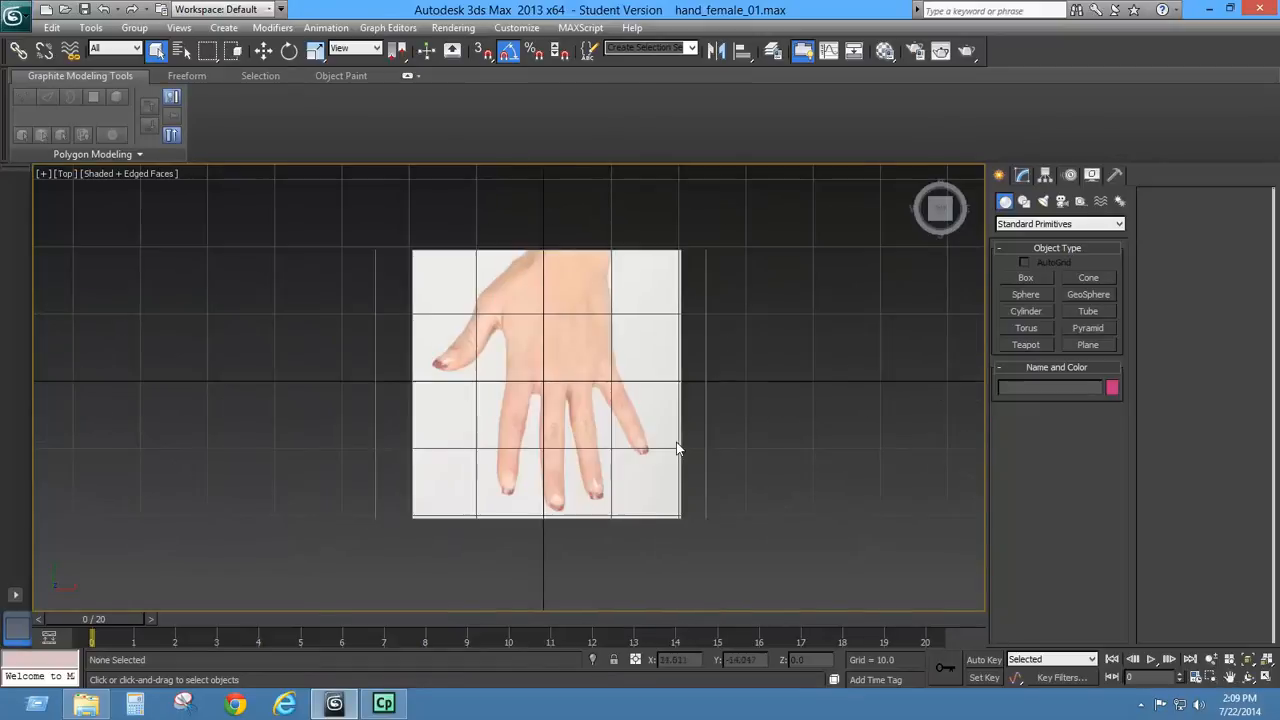
left_click(1024, 279)
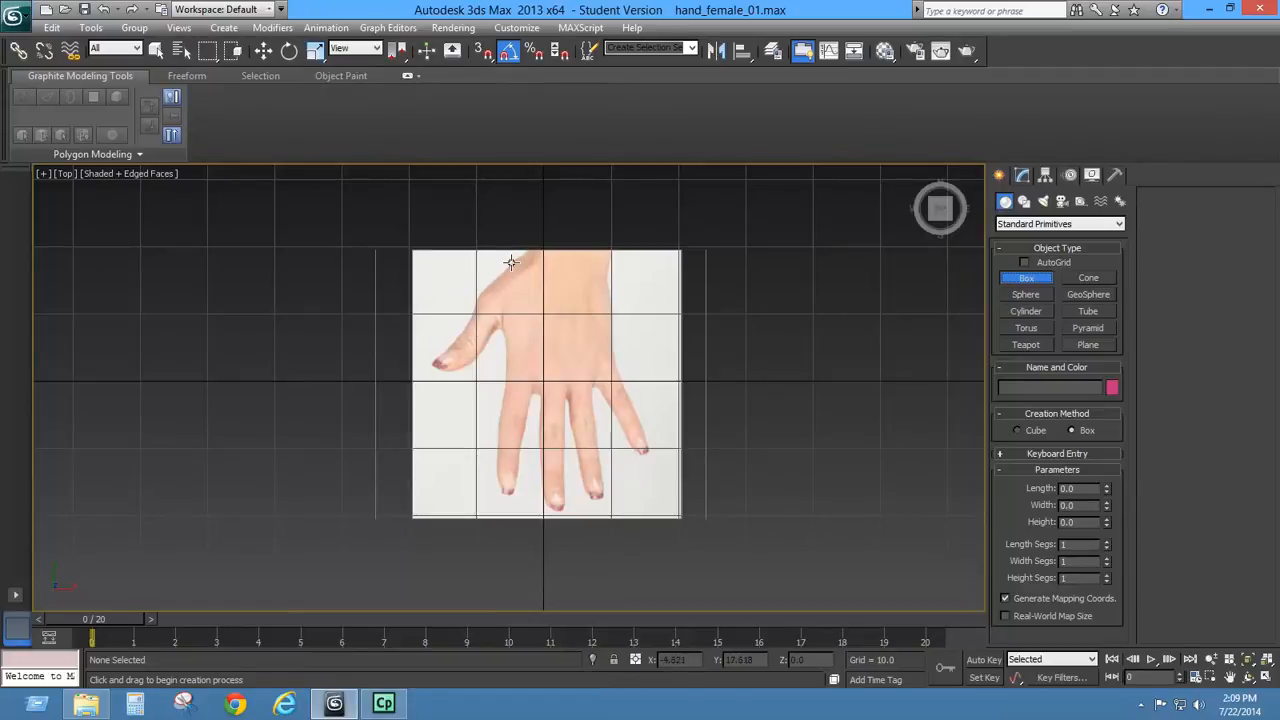
left_click_drag(511, 262, 613, 371)
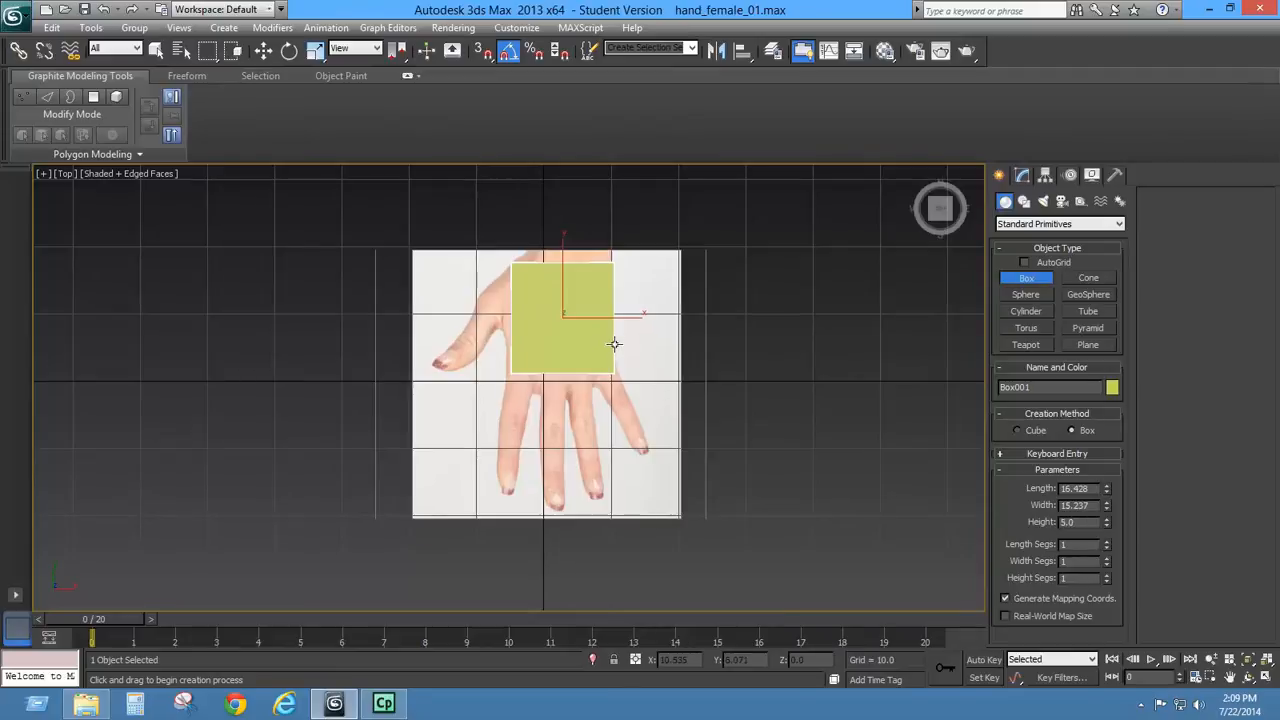
left_click(614, 344)
- In the Perspective view, set the box to 3 length segments and 4 width segments
key("p")
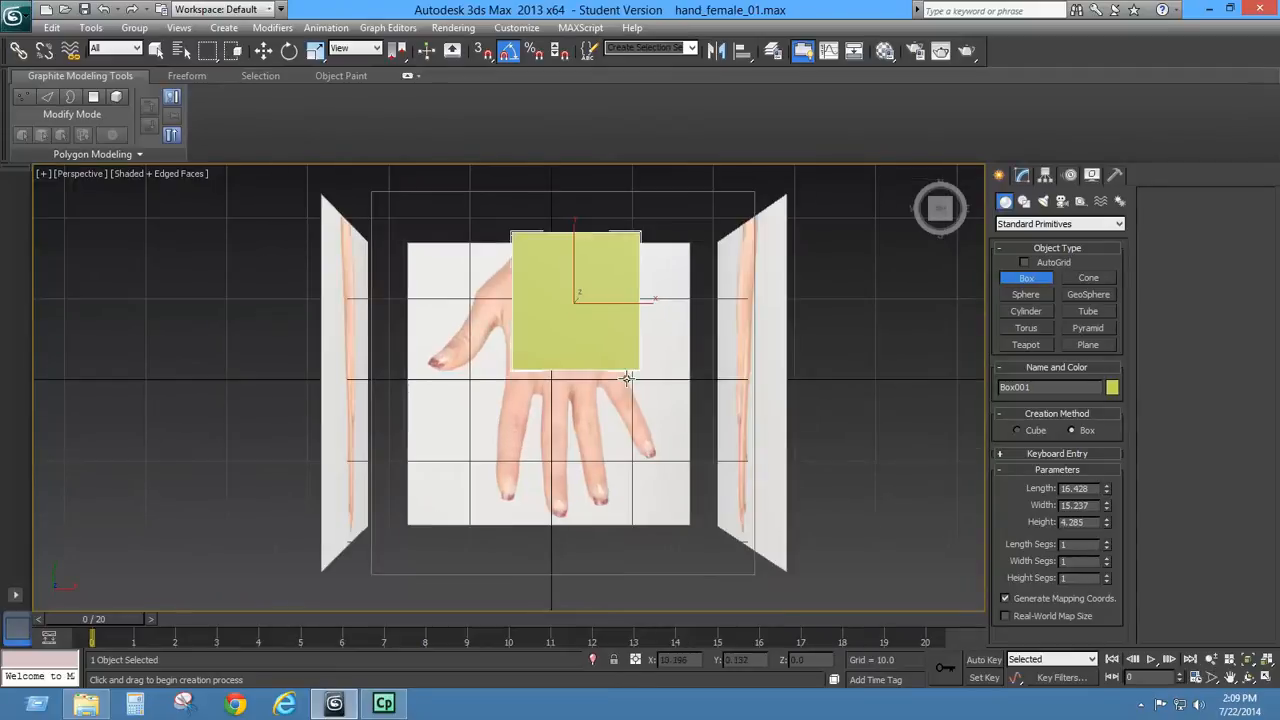
middle_click_drag(626, 378, 618, 330, "alt")
scroll(620, 327, "up", 4)
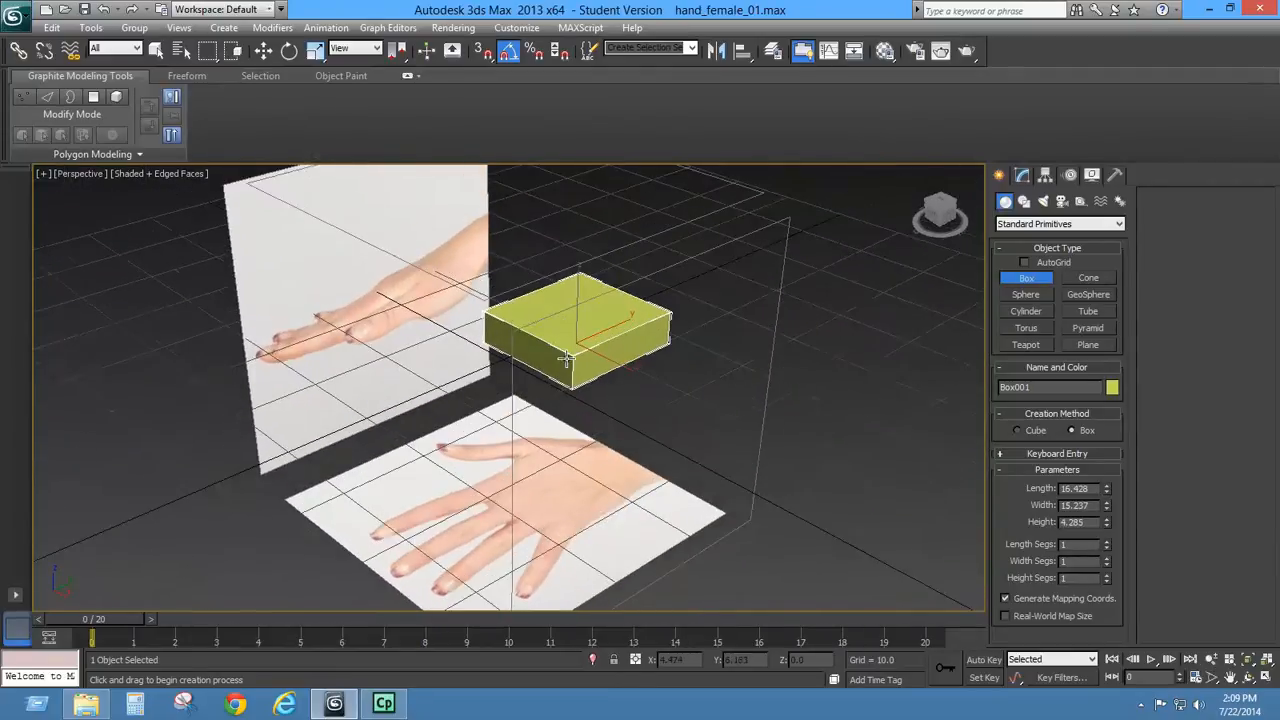
middle_click_drag(664, 282, 604, 341)
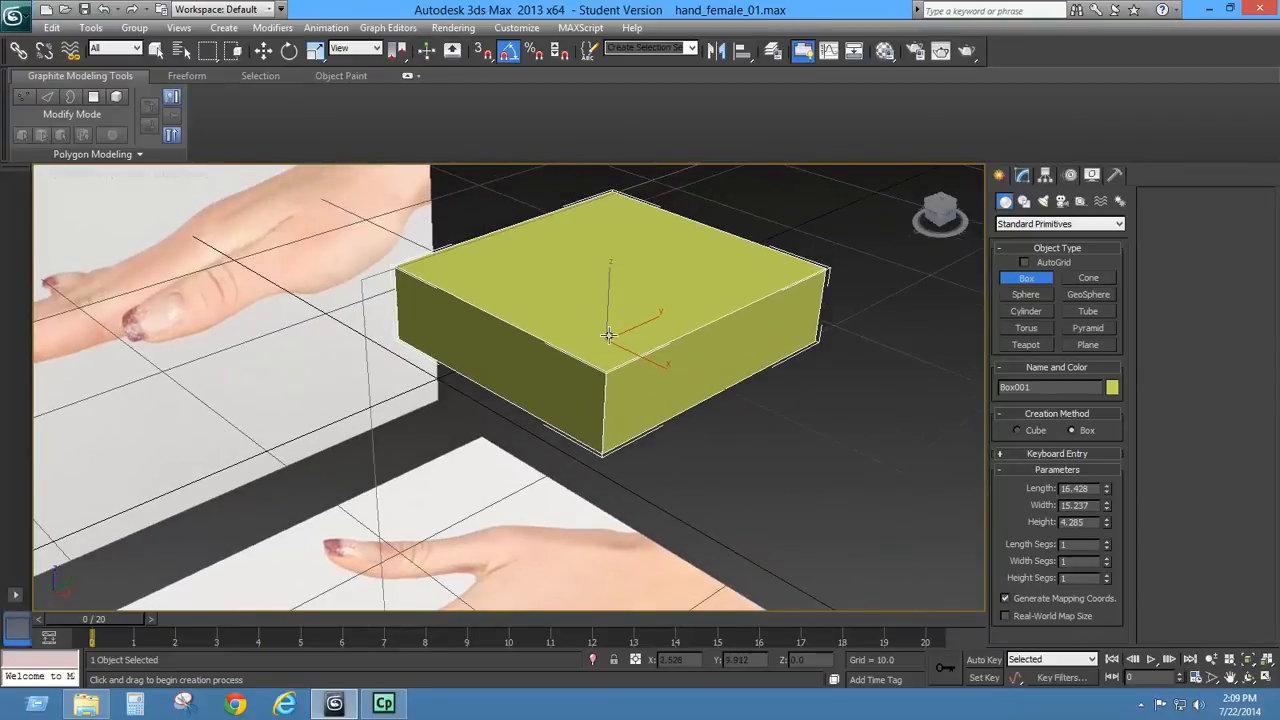
scroll(609, 336, "down", 3)
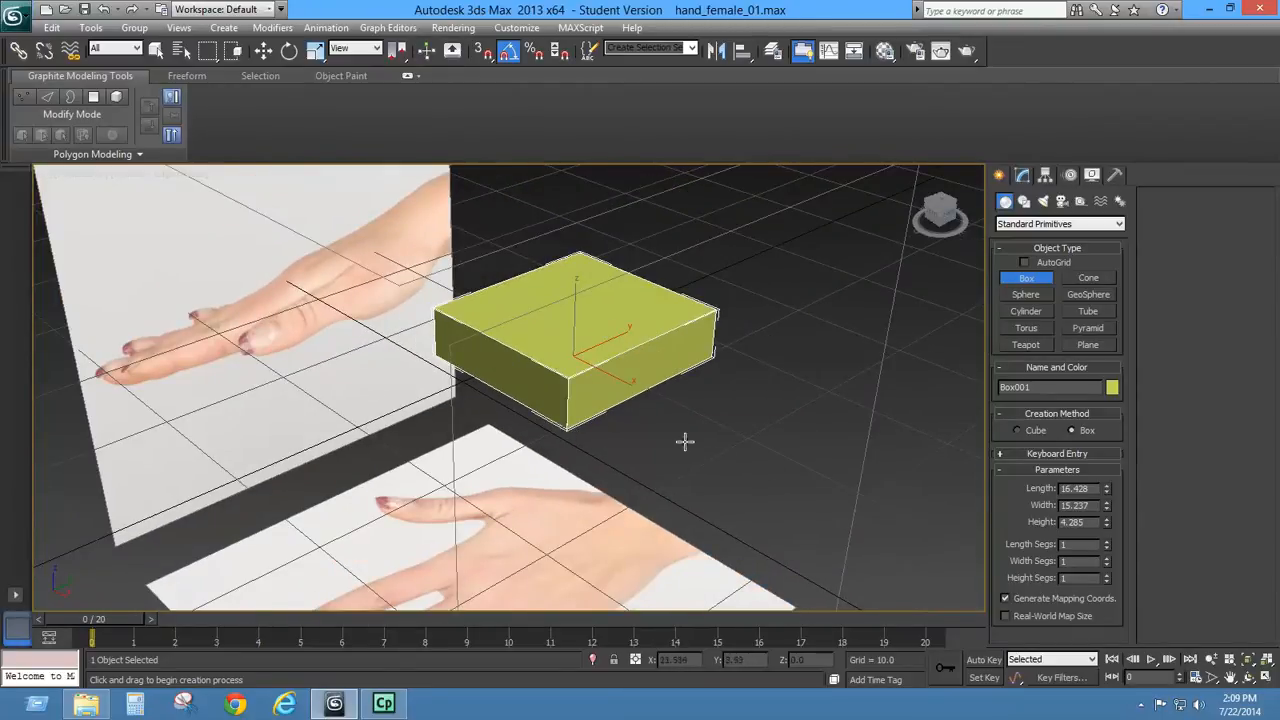
scroll(531, 353, "down", 5)
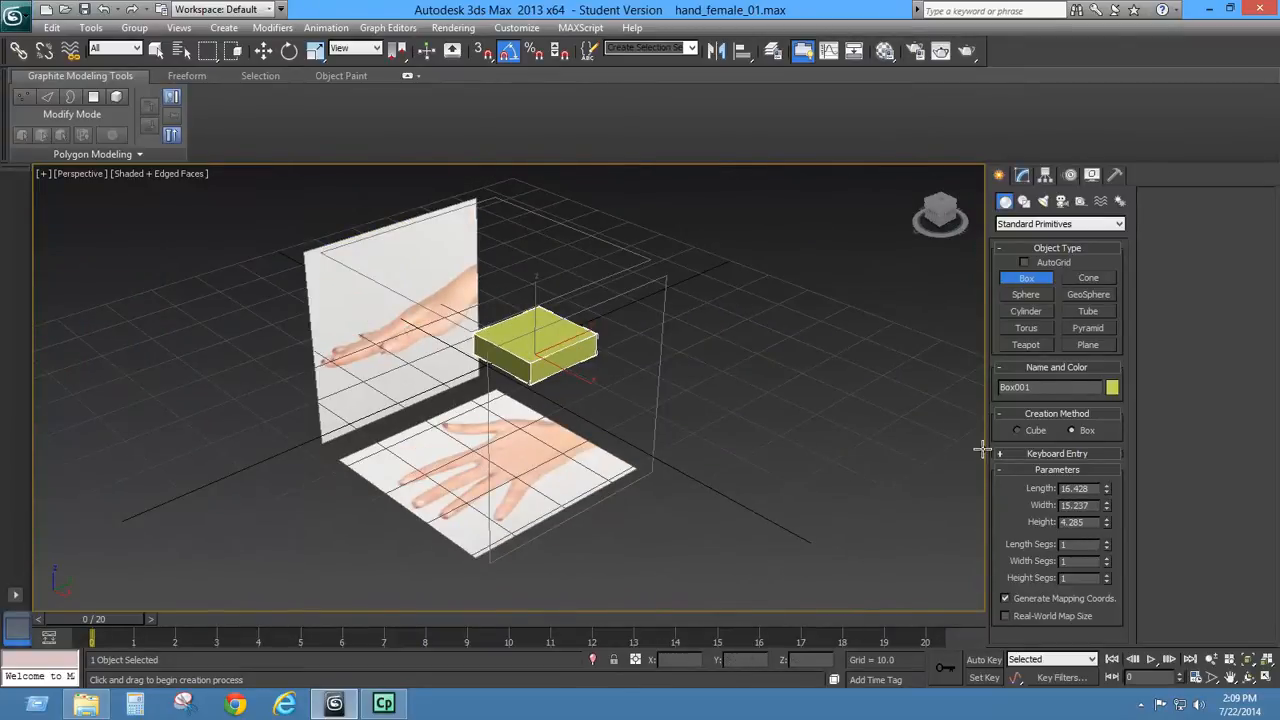
left_click(1107, 541)
mouse_move(1108, 541)
left_mouse_down()
mouse_move(1097, 513)
mouse_move(1110, 567)
mouse_move(1104, 520)
mouse_move(1100, 540)
left_mouse_up()
left_click(1107, 540)
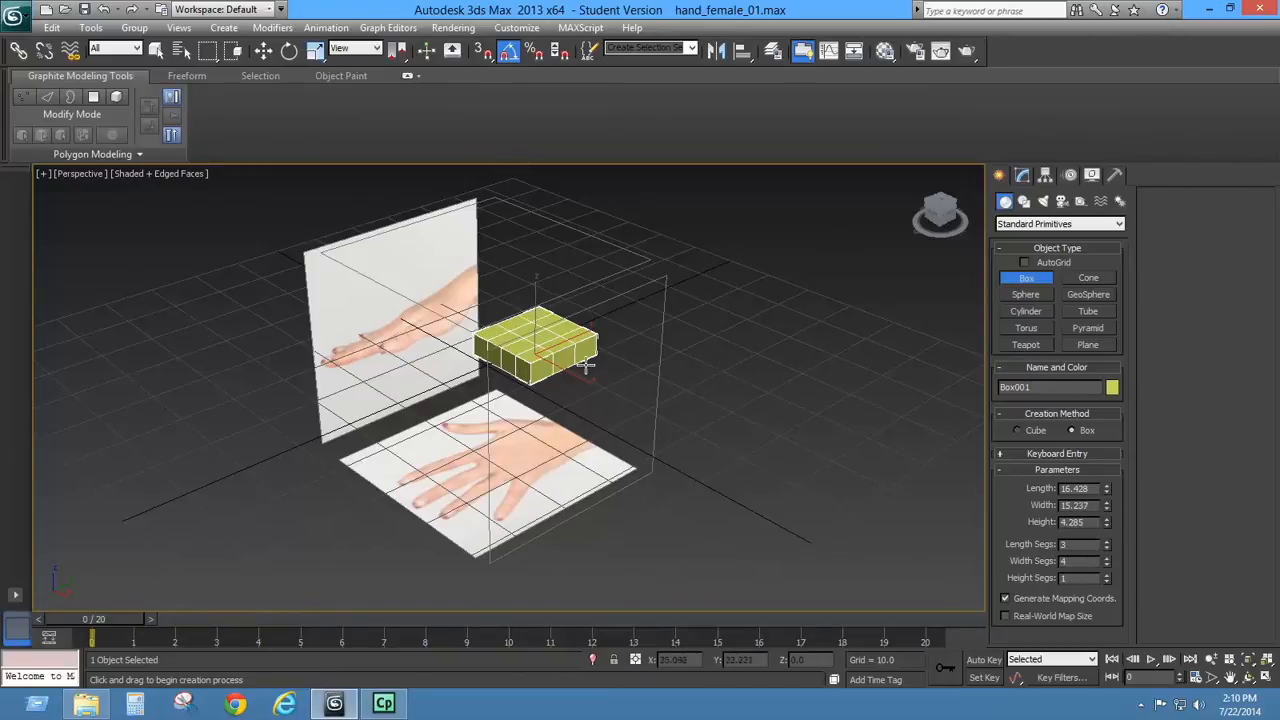
- Convert the segmented box to an editable poly and rename it Hand
scroll(592, 392, "up", 2)
scroll(600, 400, "up", 2)
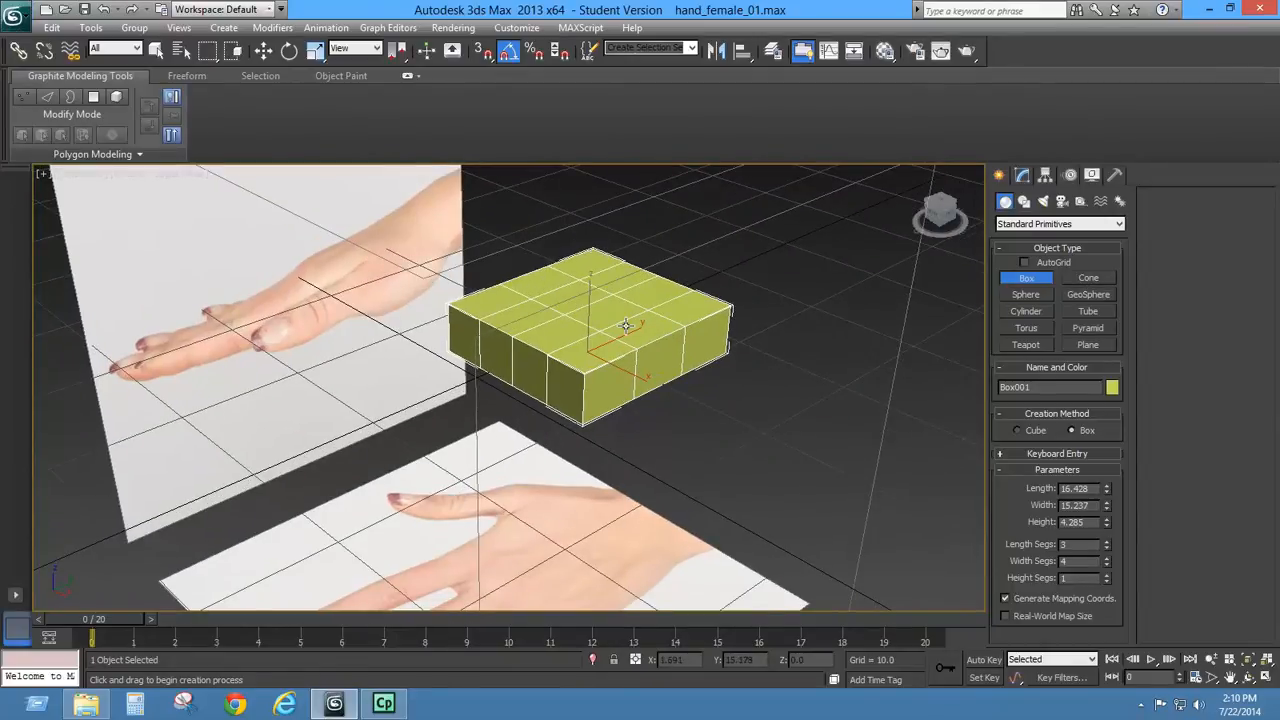
middle_click_drag(640, 330, 543, 330)
right_click(543, 330)
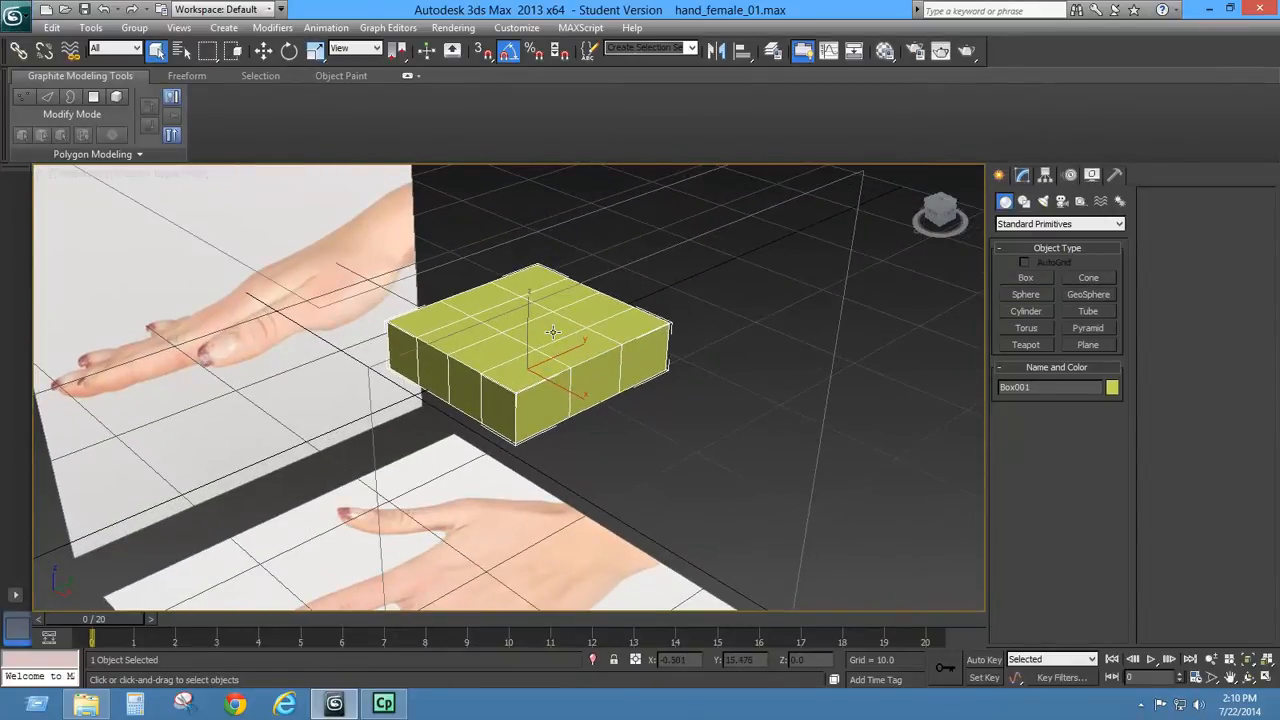
right_click(553, 332)
mouse_move(640, 476)
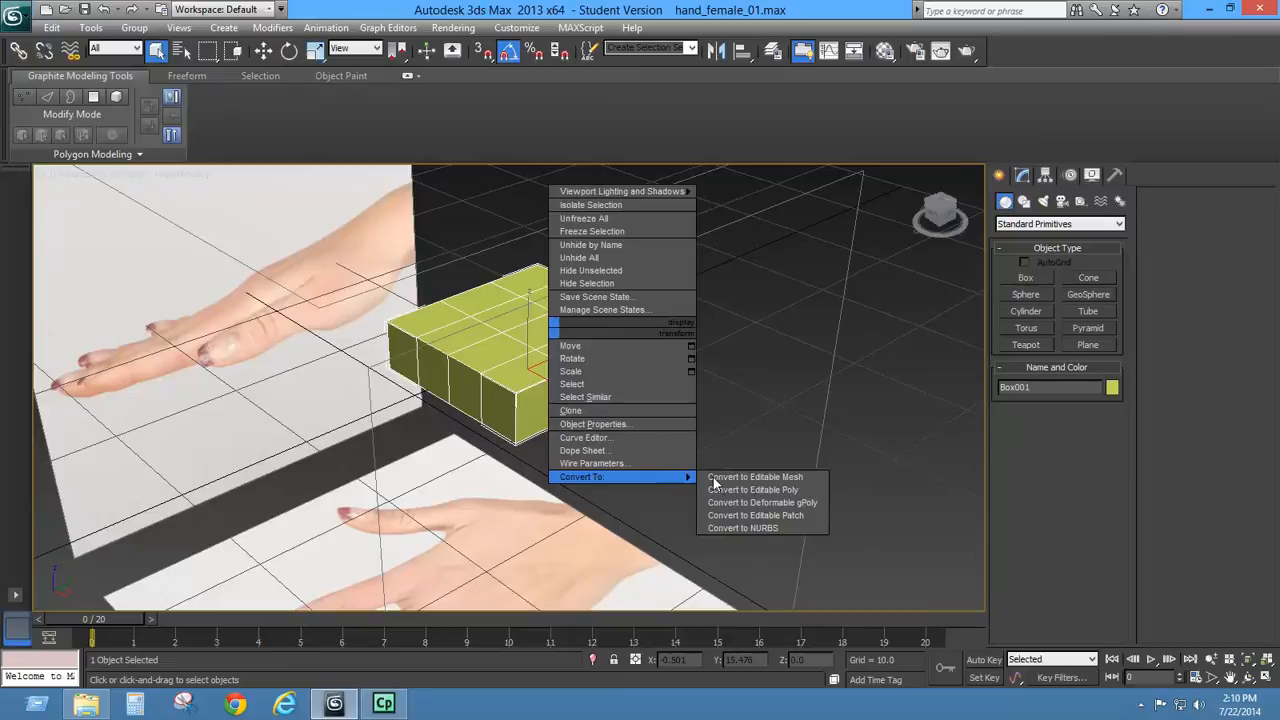
left_click(780, 490)
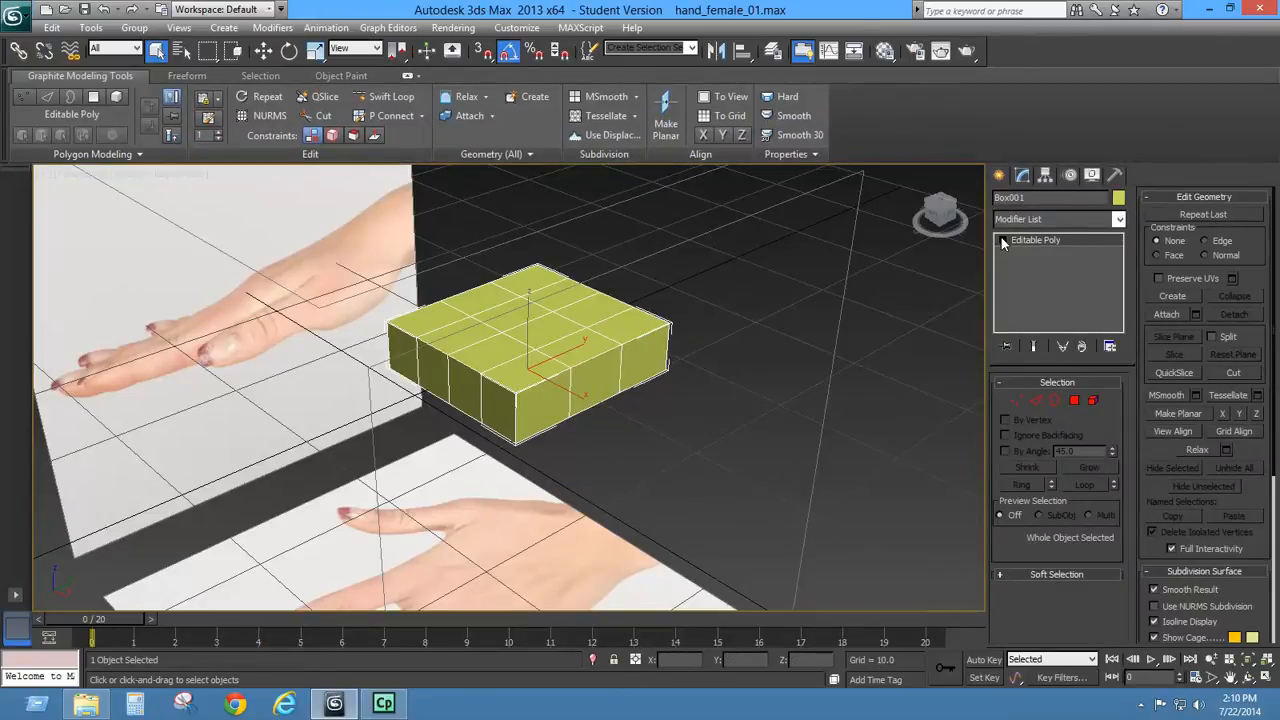
left_click(1045, 198)
type("Hand")
- Examine the box from several angles against the side and top hand reference images
middle_click_drag(603, 446, 496, 451, "alt")
middle_click_drag(366, 450, 608, 436, "alt")
scroll(608, 436, "down", 2)
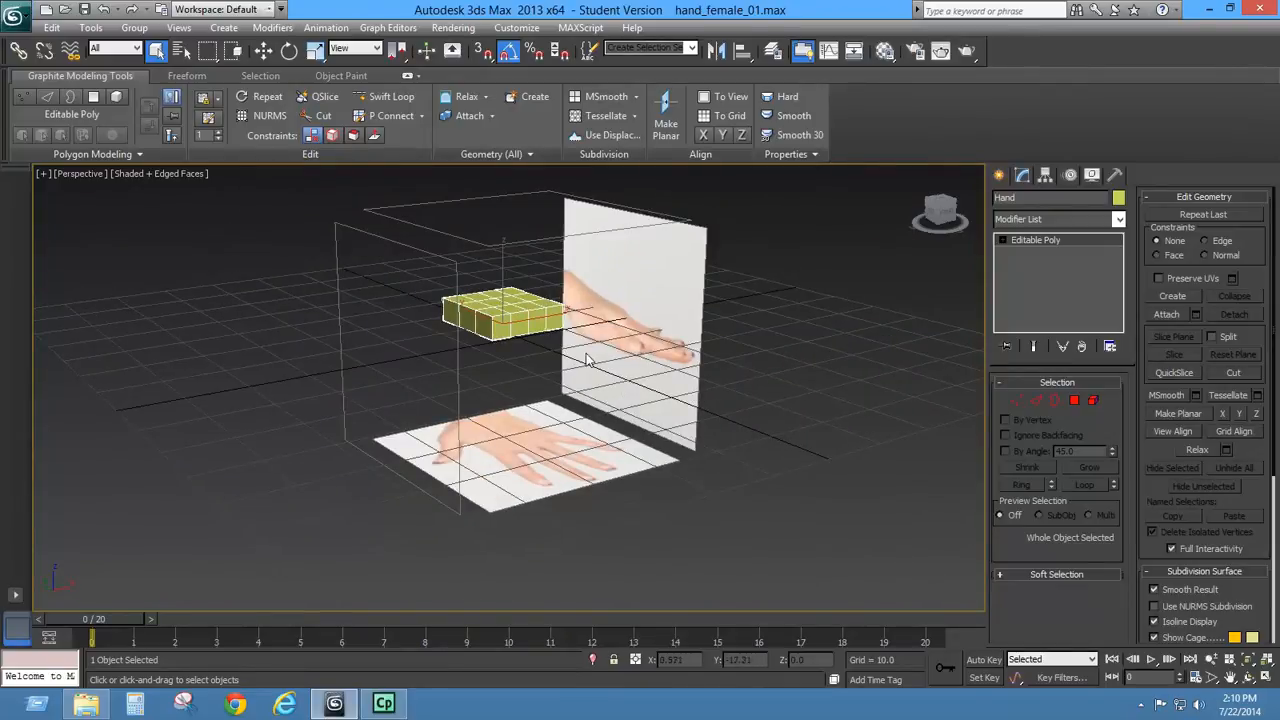
scroll(620, 330, "up", 5)
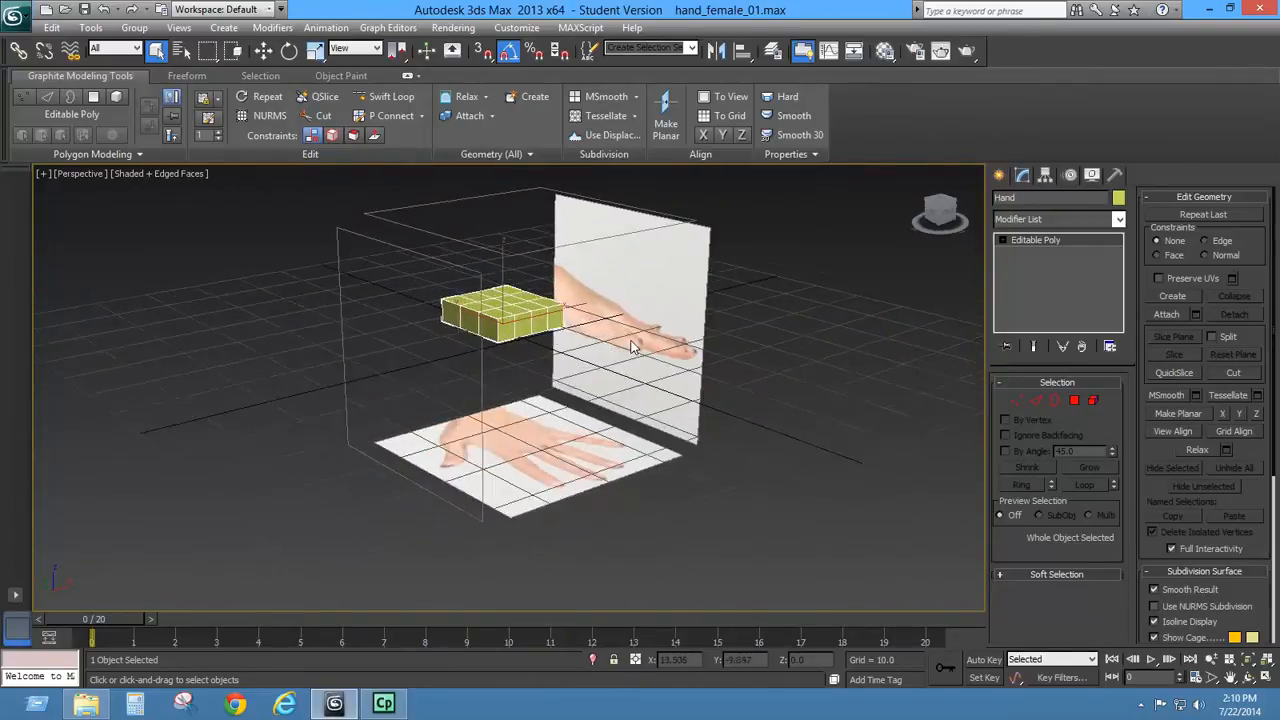
scroll(623, 337, "up", 5)
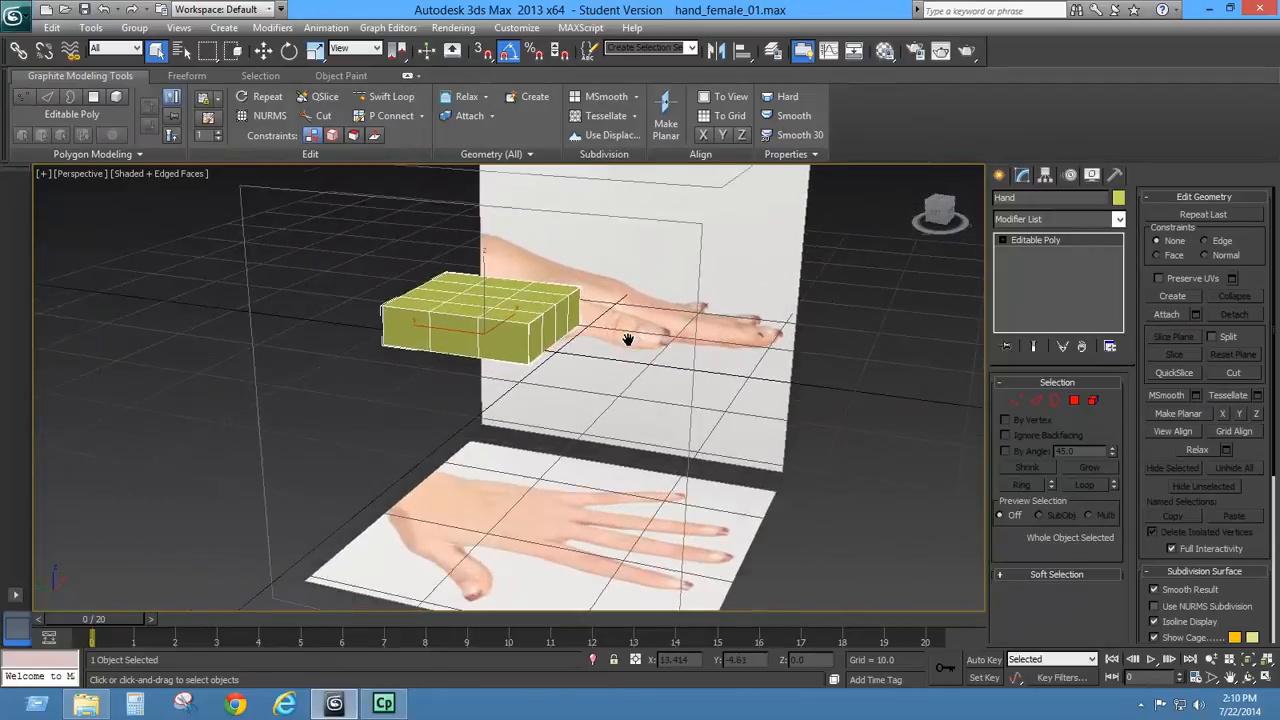
middle_click_drag(677, 404, 647, 421, "alt")
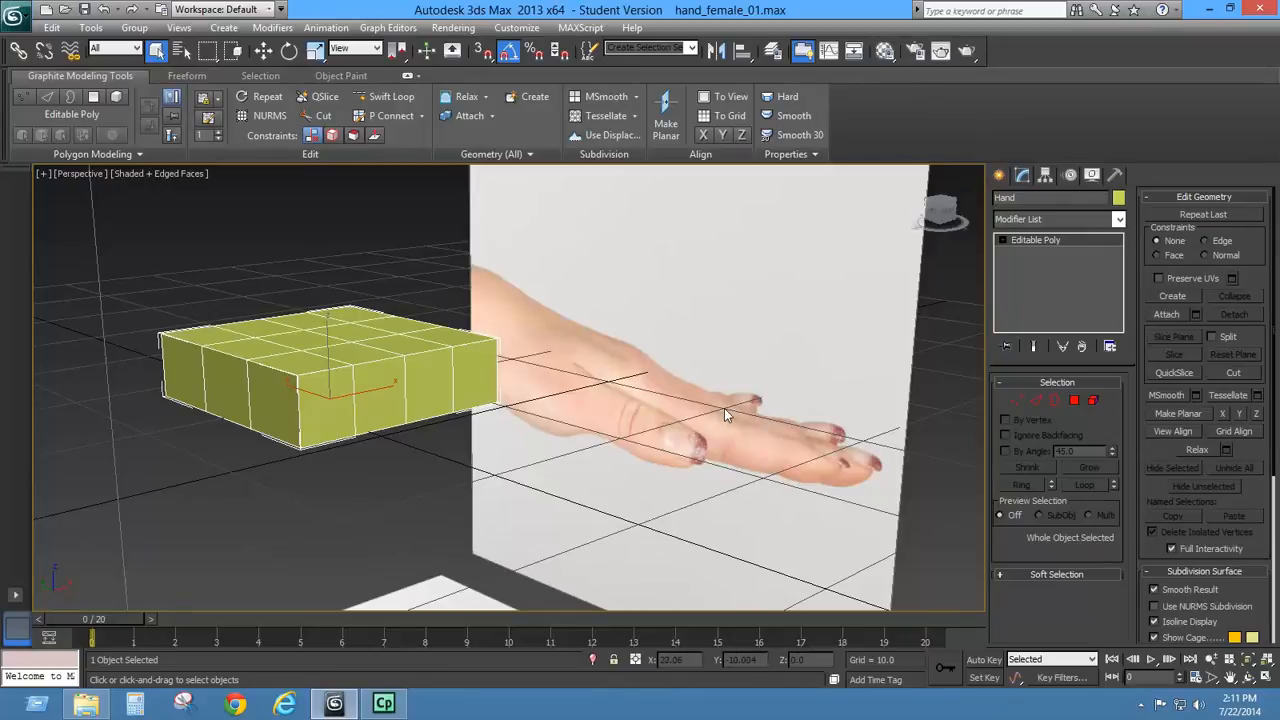
middle_click_drag(762, 427, 755, 379)
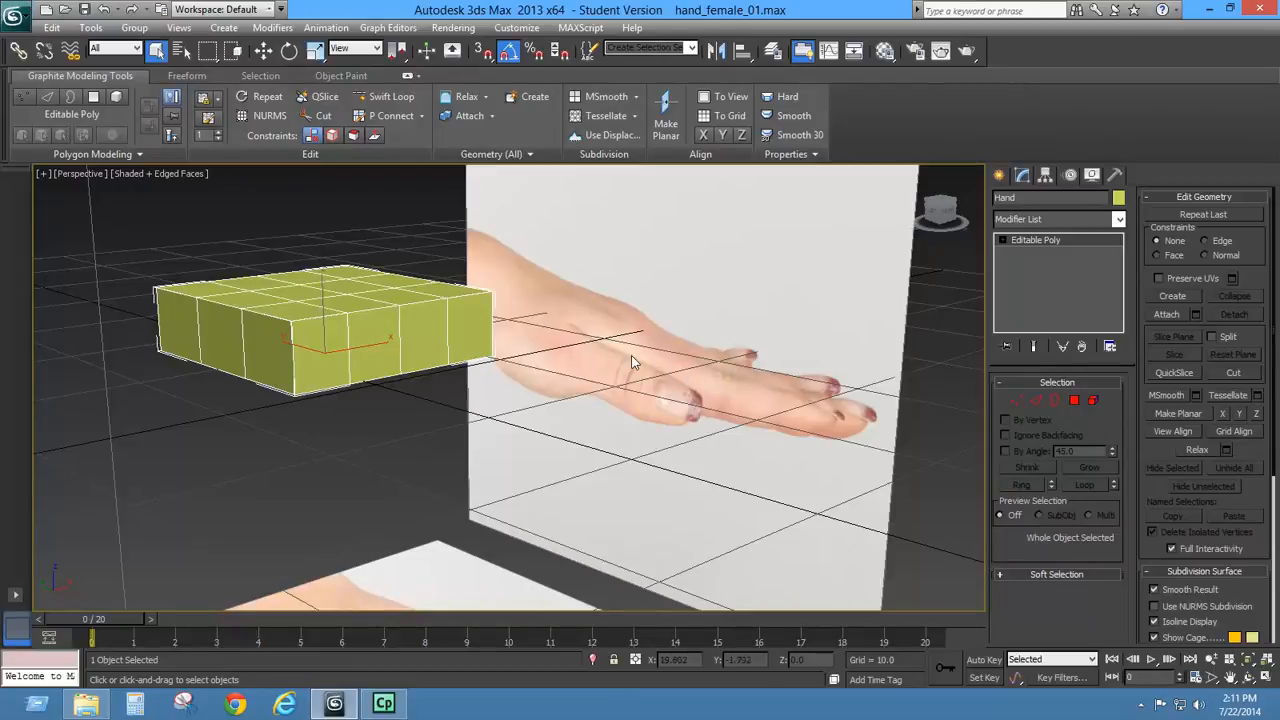
middle_click_drag(446, 382, 566, 353)
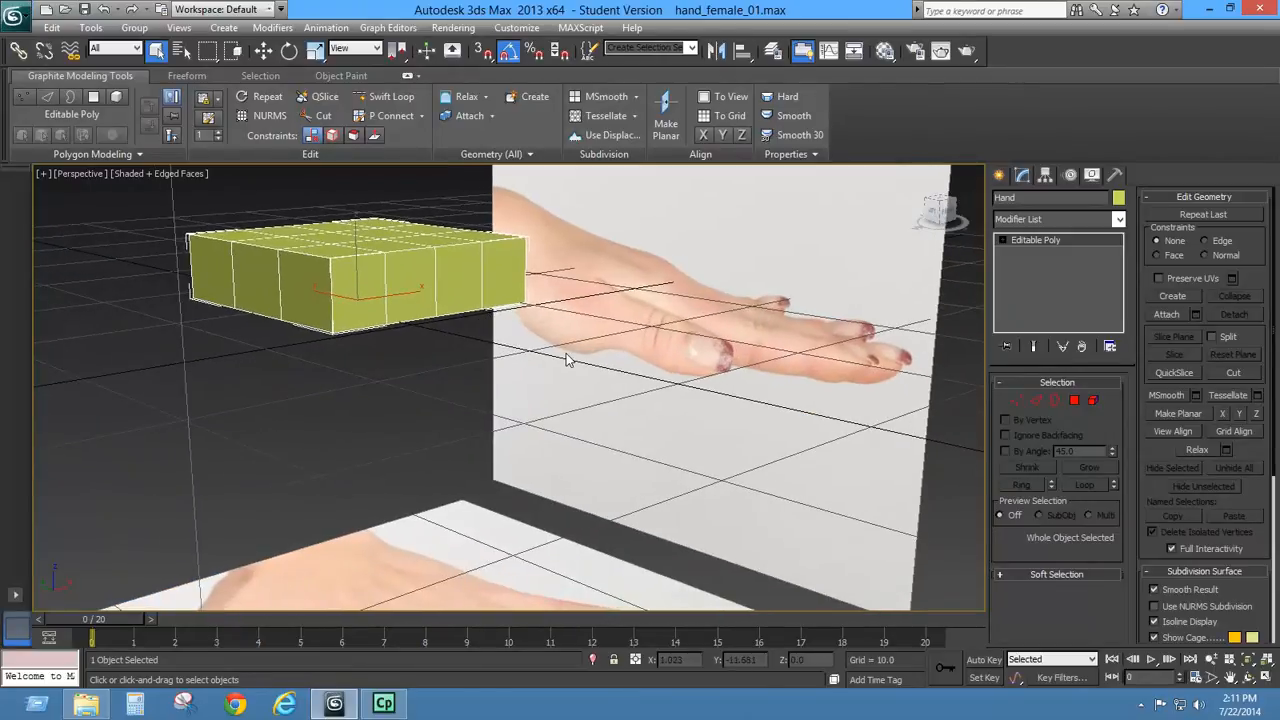
- In the Top view, switch the Hand mesh to vertex editing and make it see-through over the reference
key("t")
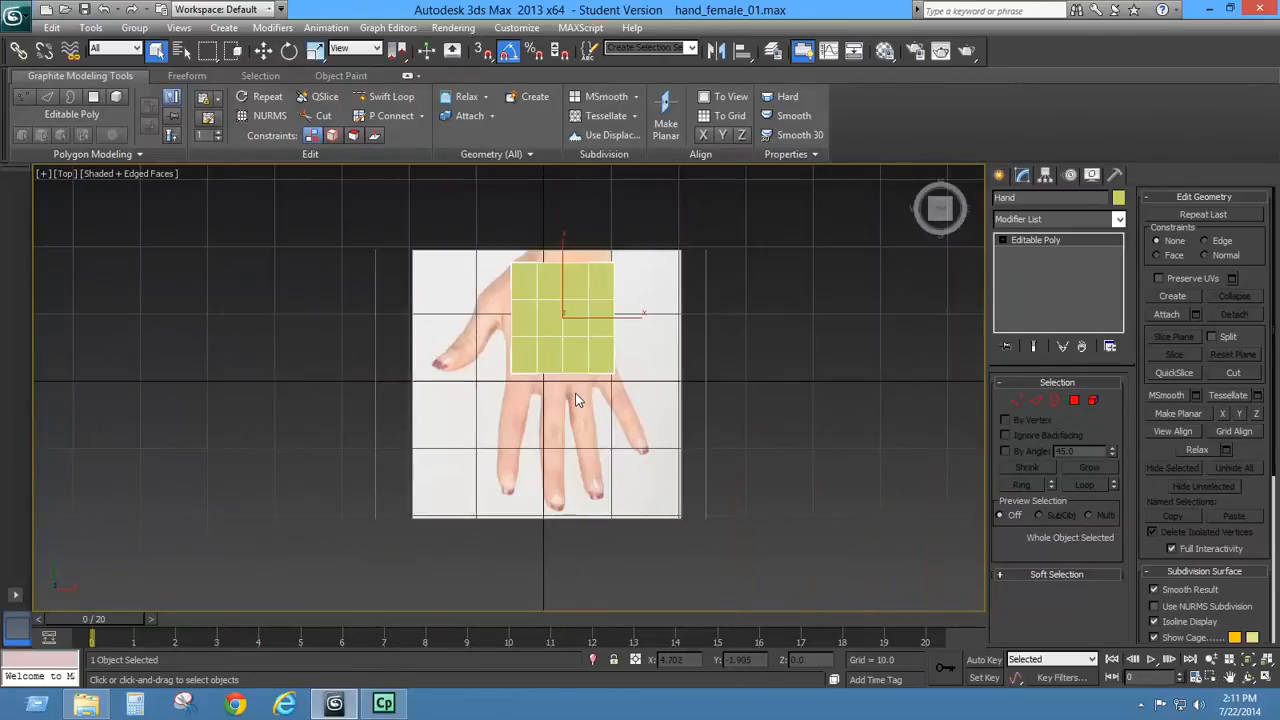
scroll(575, 393, "up", 4)
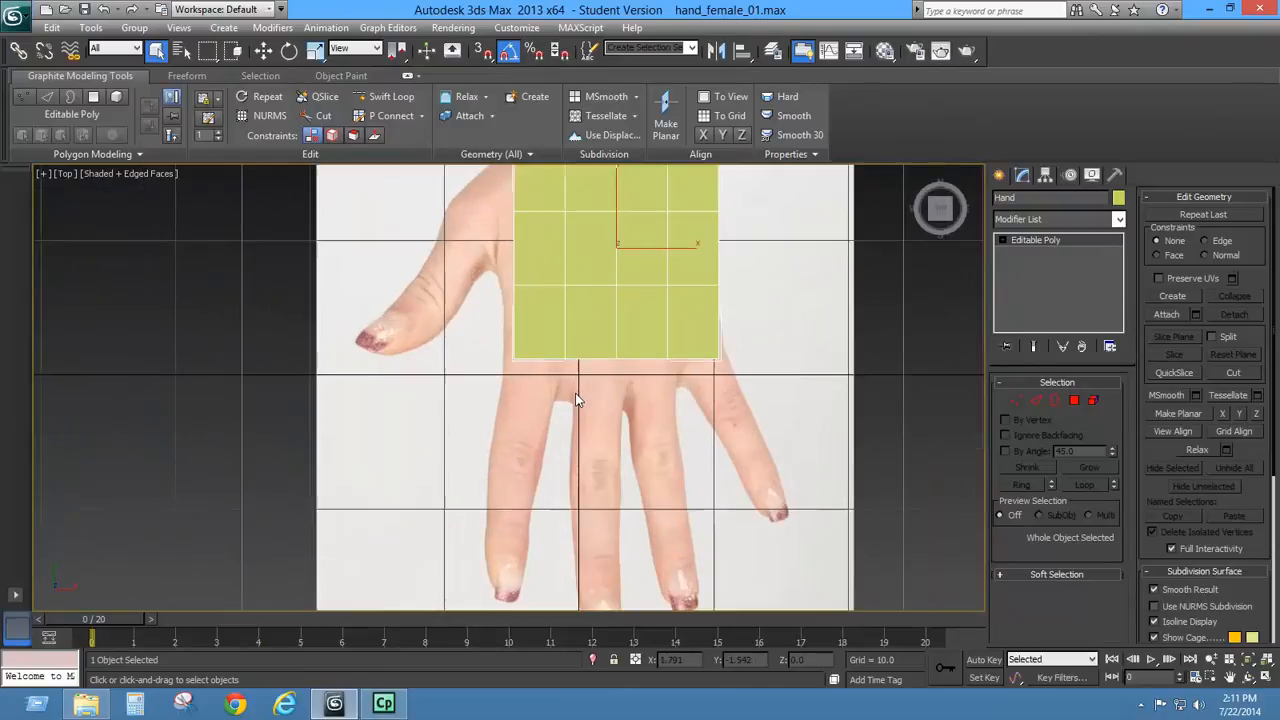
left_click(1019, 402)
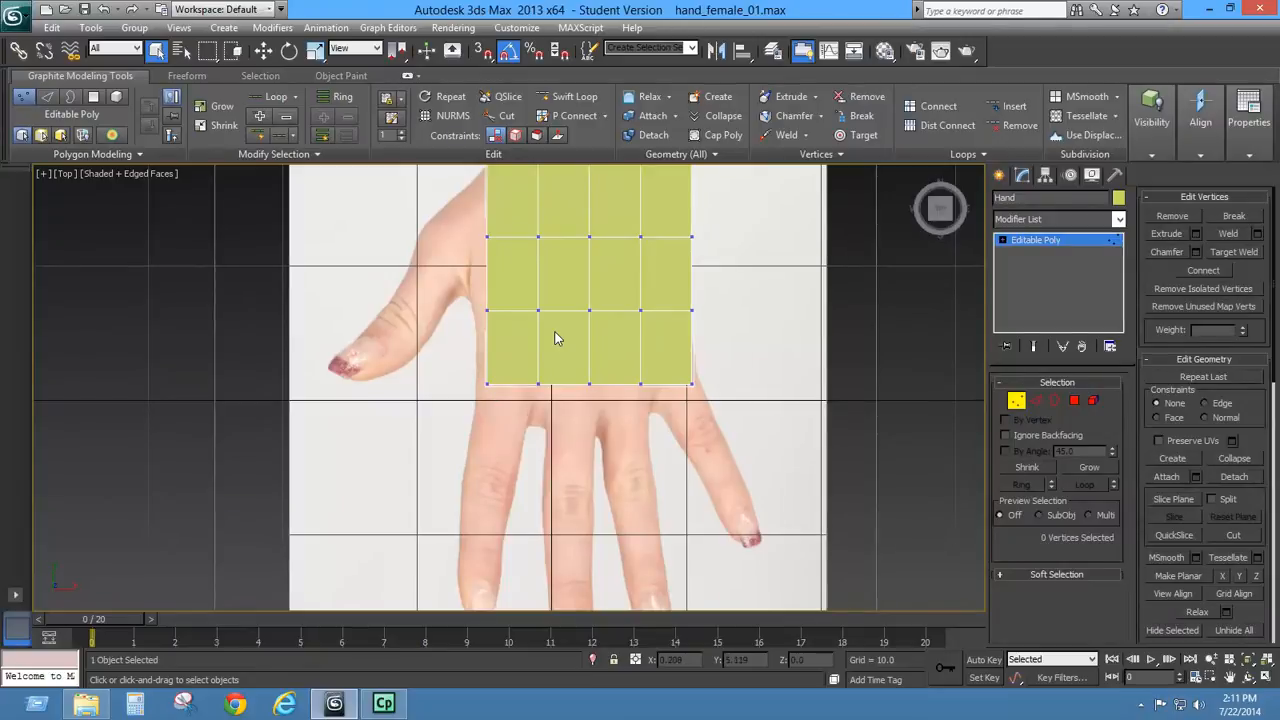
key("alt+x")
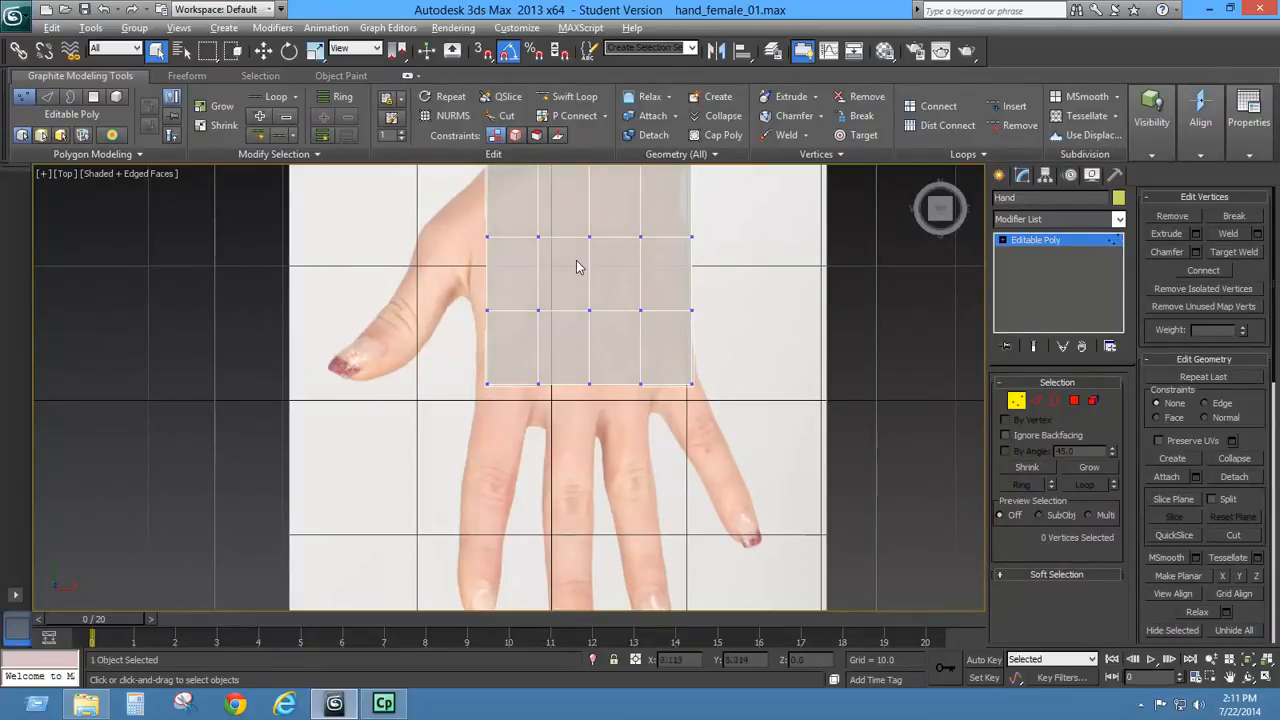
- Move the thumb-side front corner vertices to the index finger's outer base and the adjacent pair toward the gap between index and middle fingers
middle_click_drag(626, 370, 612, 420)
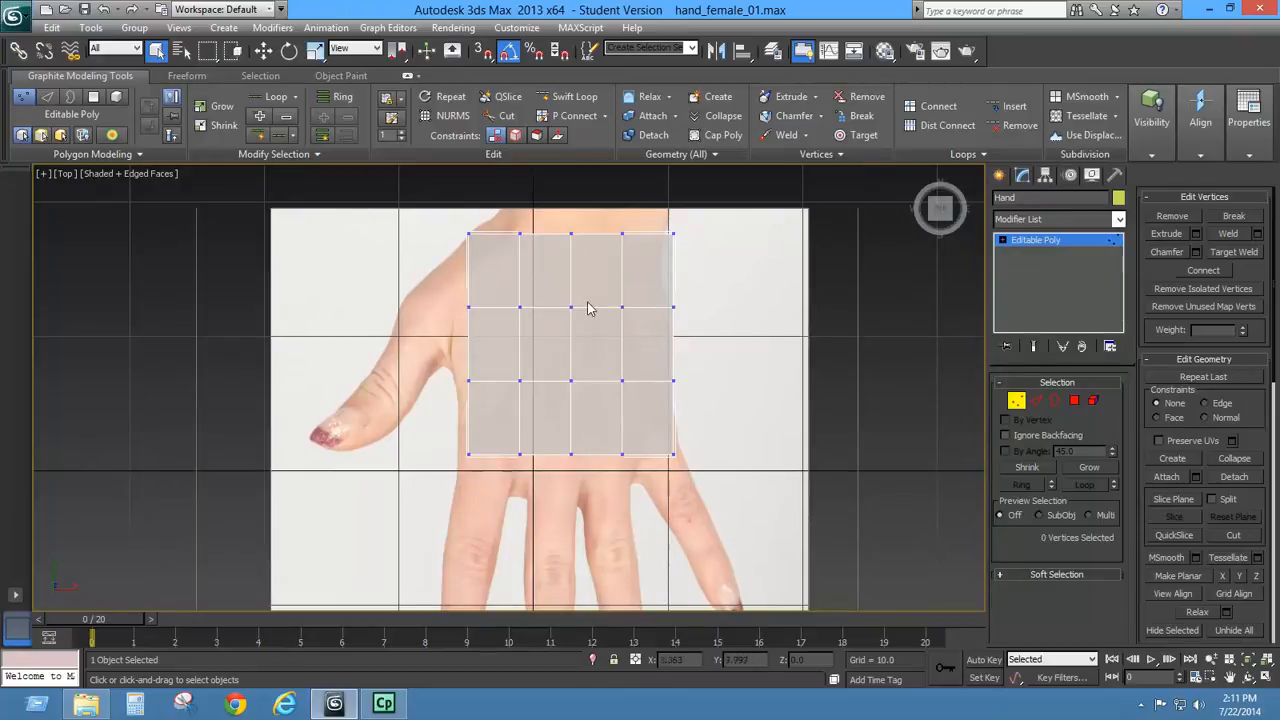
middle_click_drag(567, 376, 599, 322)
scroll(514, 408, "up", 3)
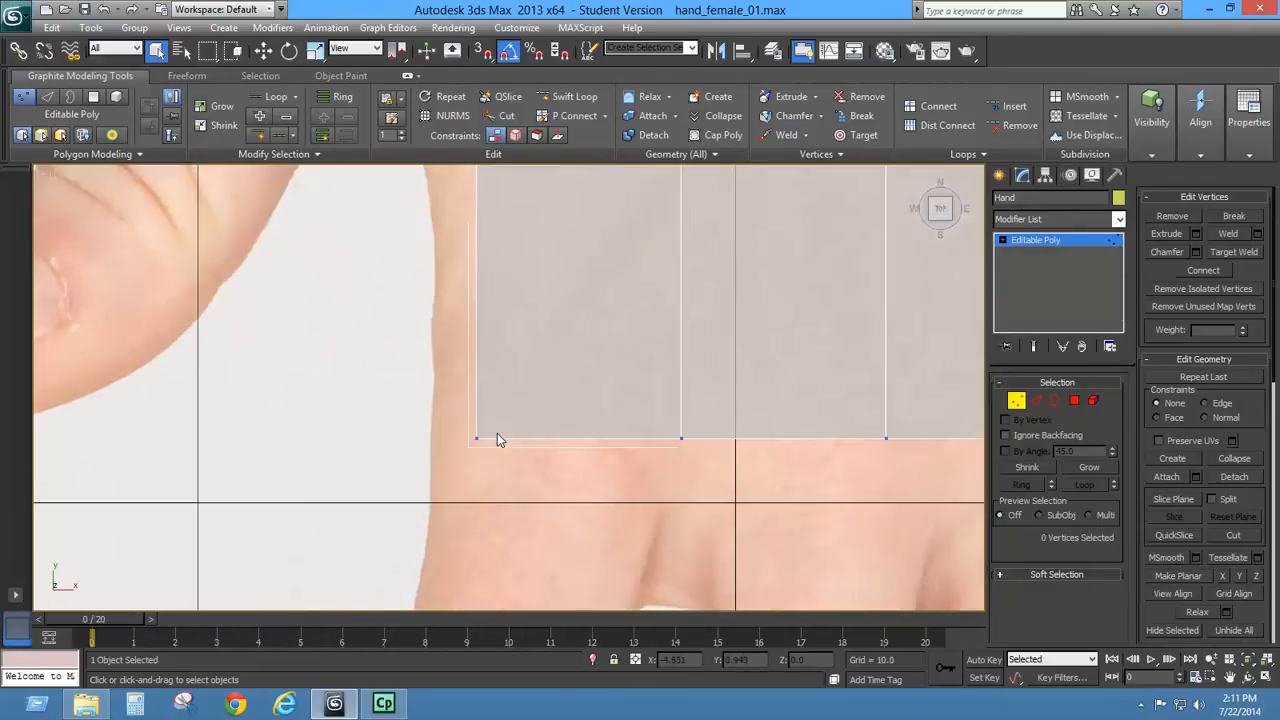
left_click_drag(519, 457, 528, 448)
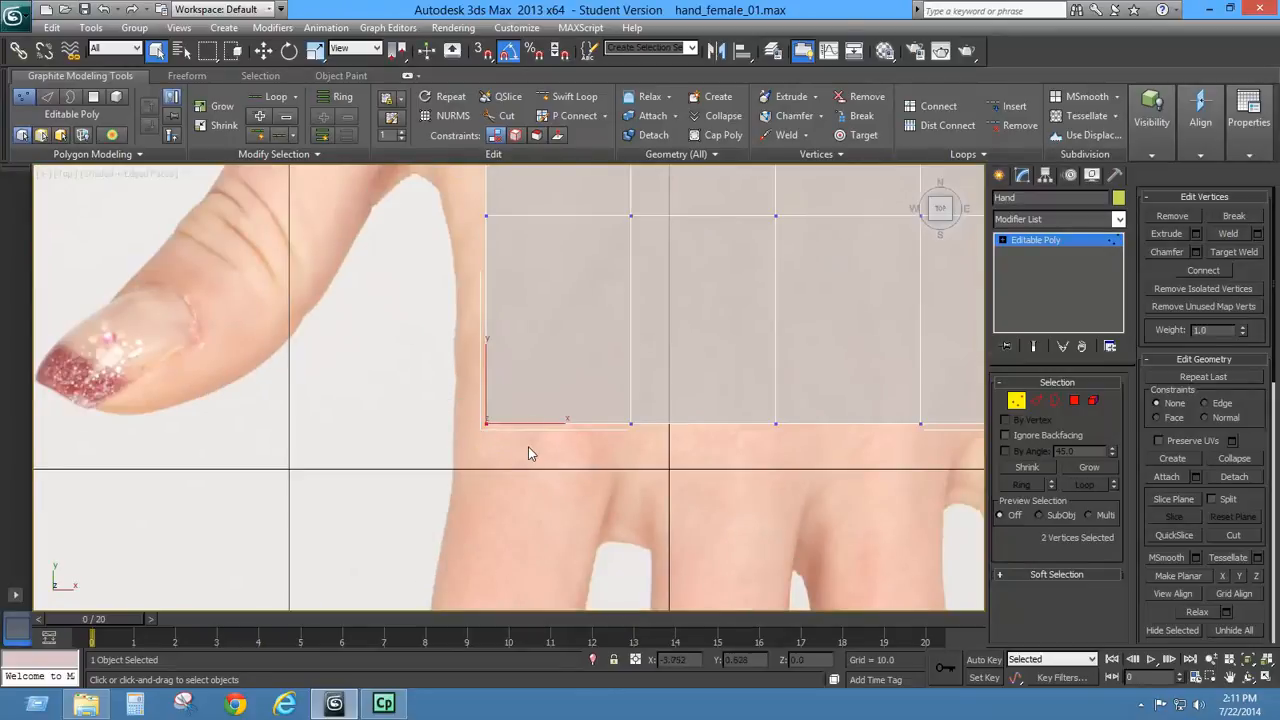
left_click(263, 52)
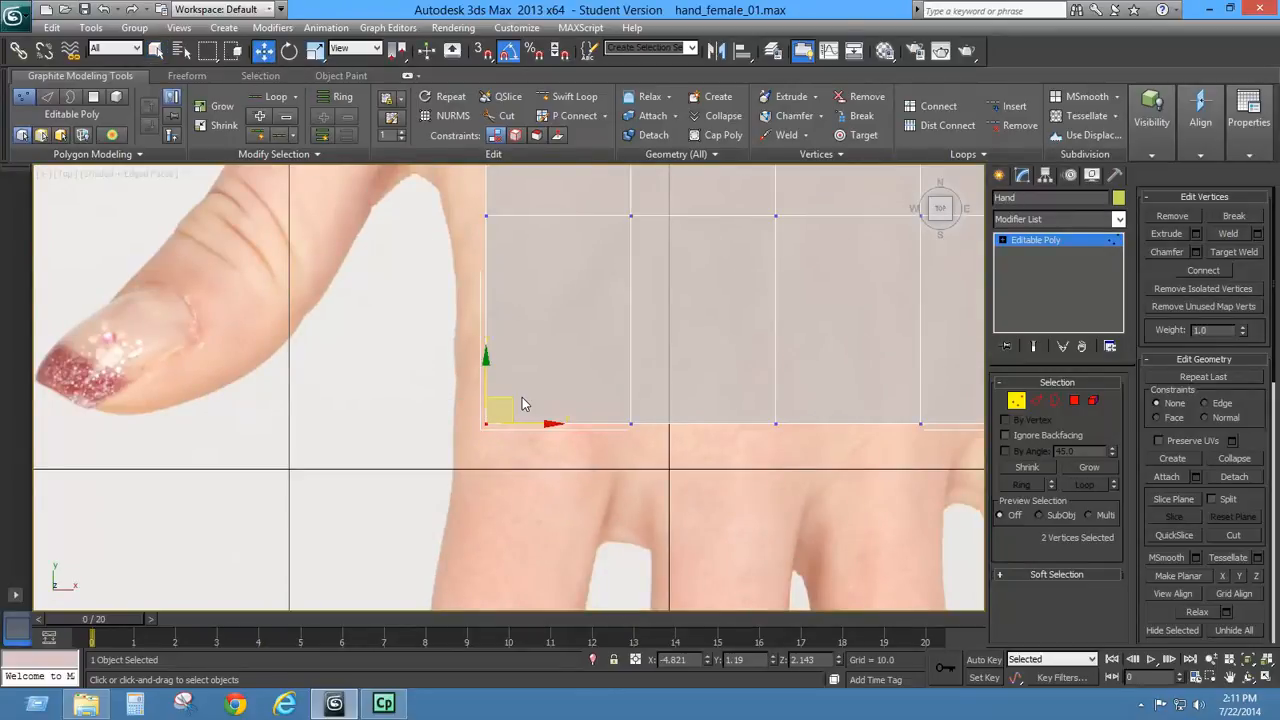
left_click_drag(505, 401, 471, 418)
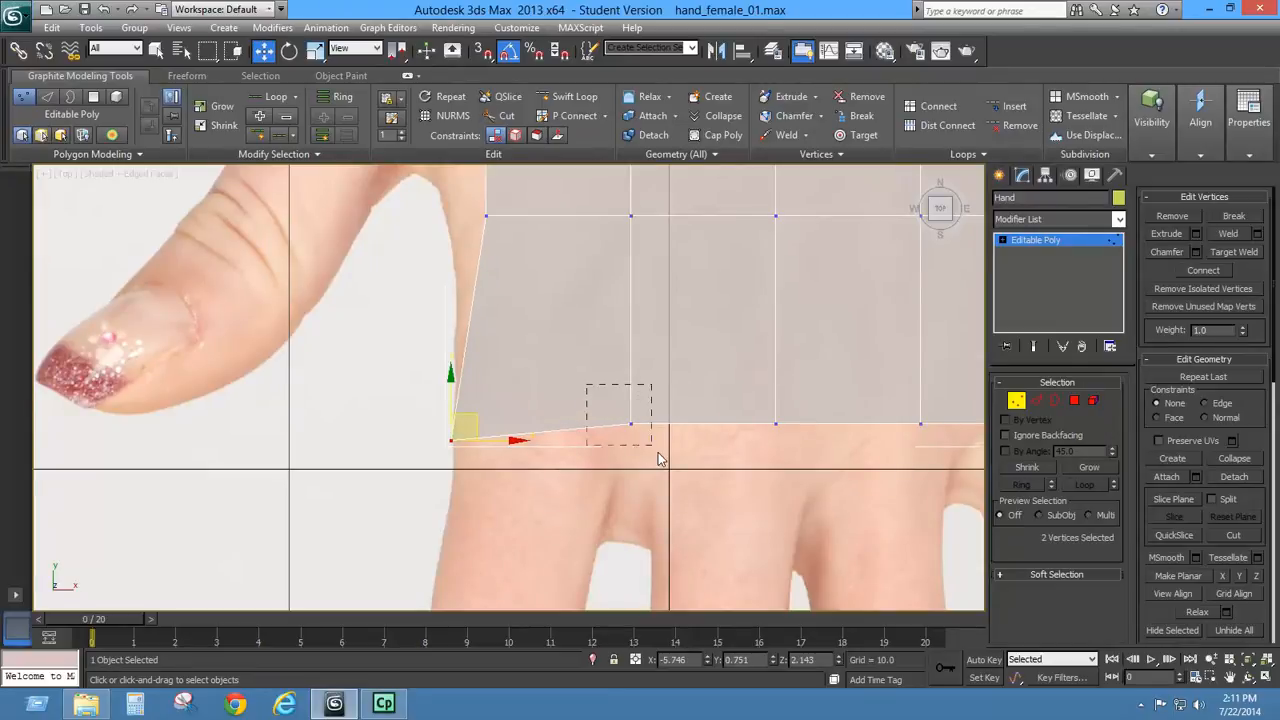
left_click_drag(658, 458, 656, 452)
left_click_drag(654, 394, 663, 450)
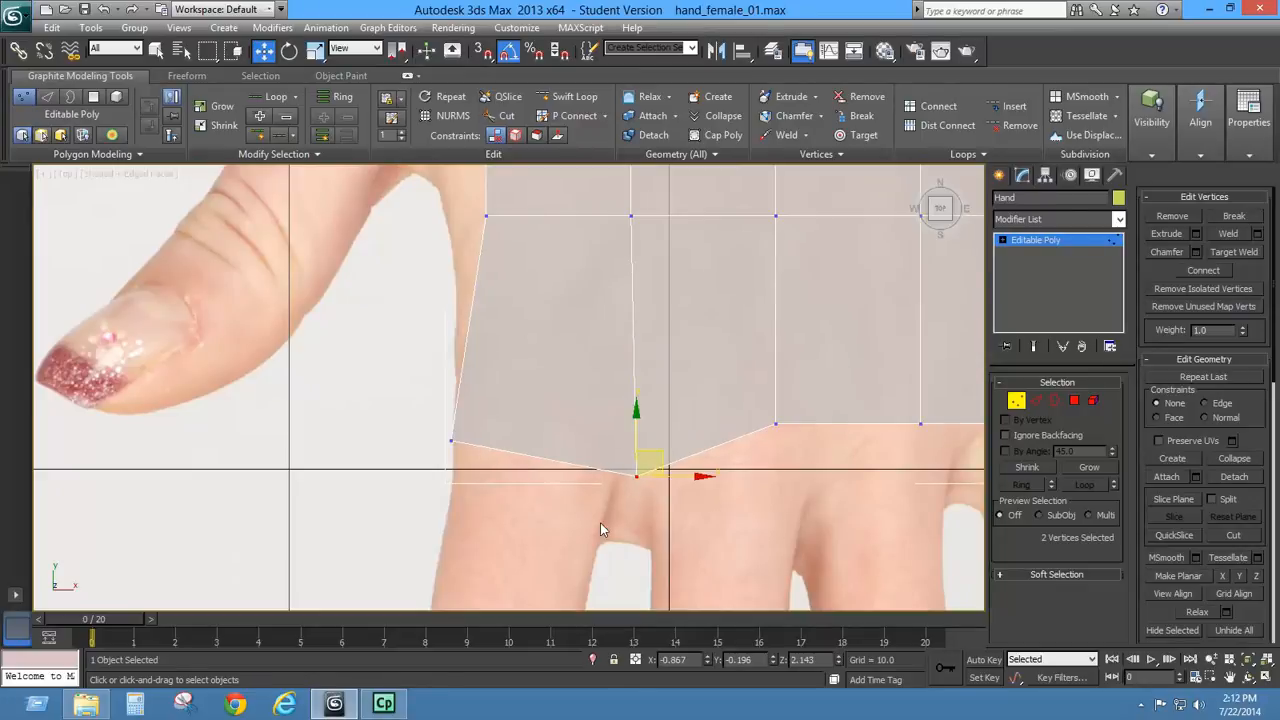
- Move the middle vertex pair of the front edge to the gap between the middle and ring fingers
middle_click_drag(755, 490, 503, 440)
left_click_drag(497, 366, 590, 415)
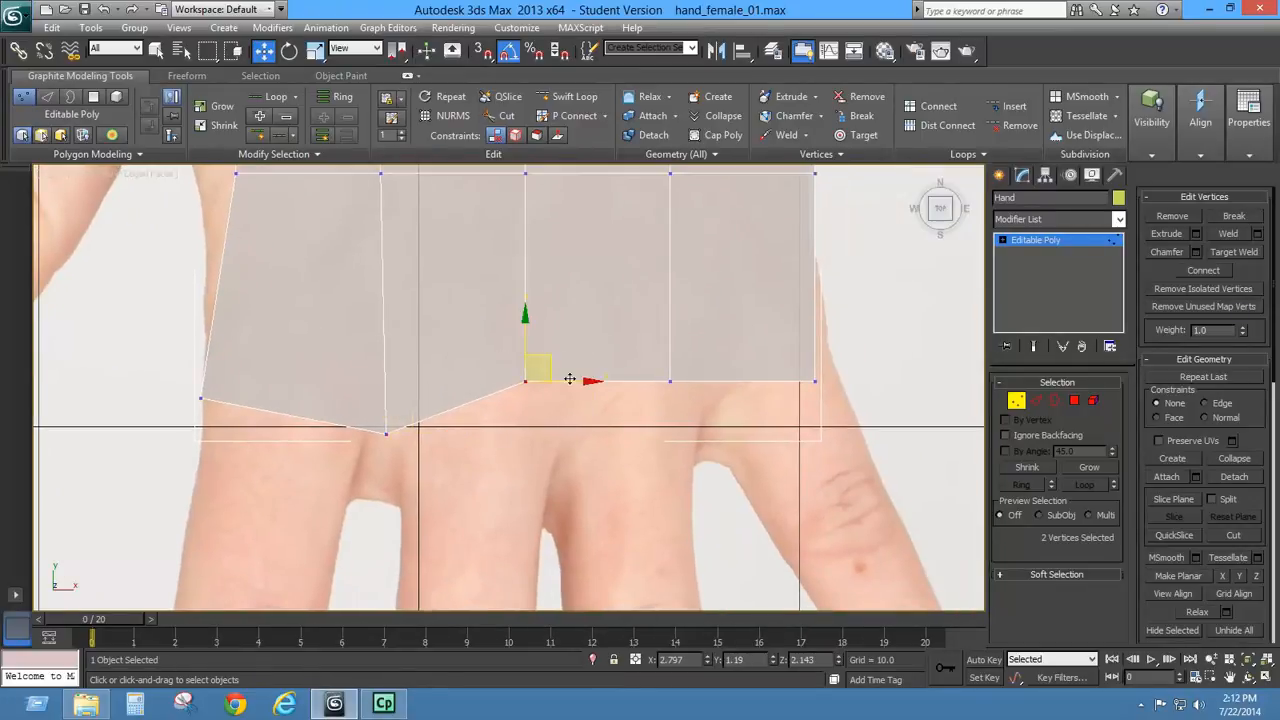
left_click_drag(550, 355, 580, 441)
- Move the fourth front vertex pair to the gap between ring and little fingers, and the last corner pair to the little finger's outer base
middle_click_drag(618, 353, 422, 386)
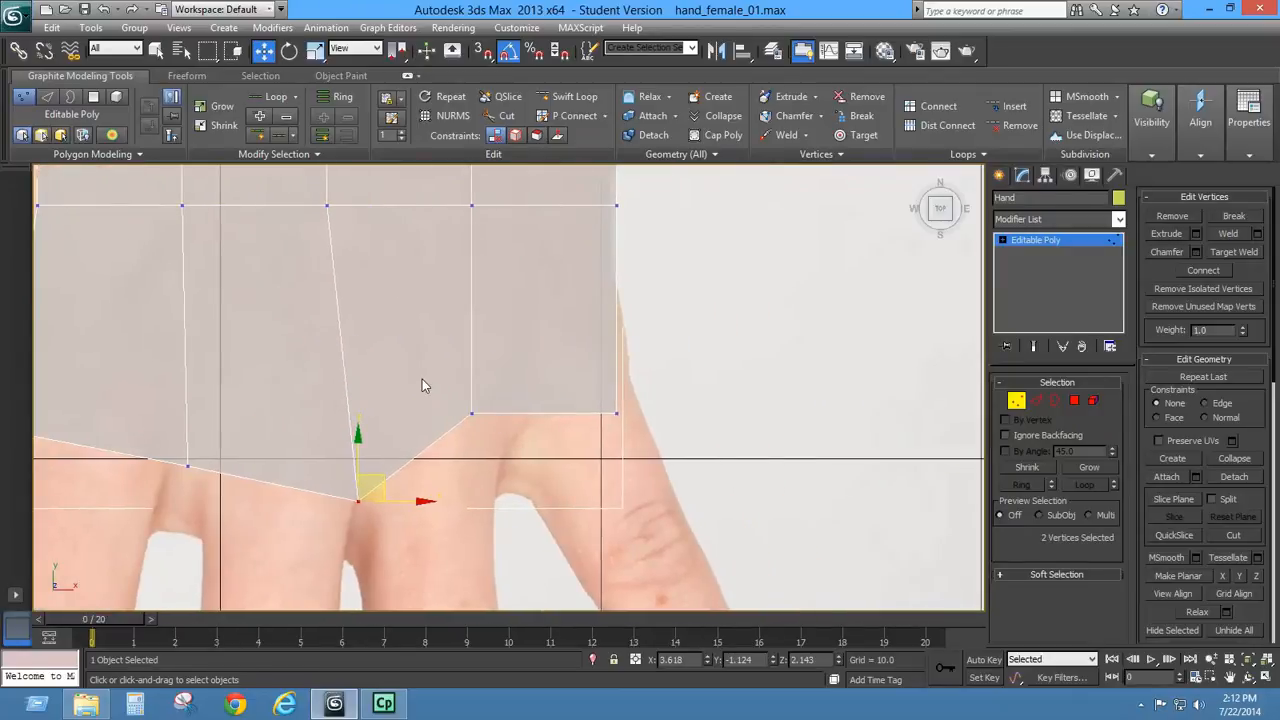
left_click_drag(524, 444, 523, 446)
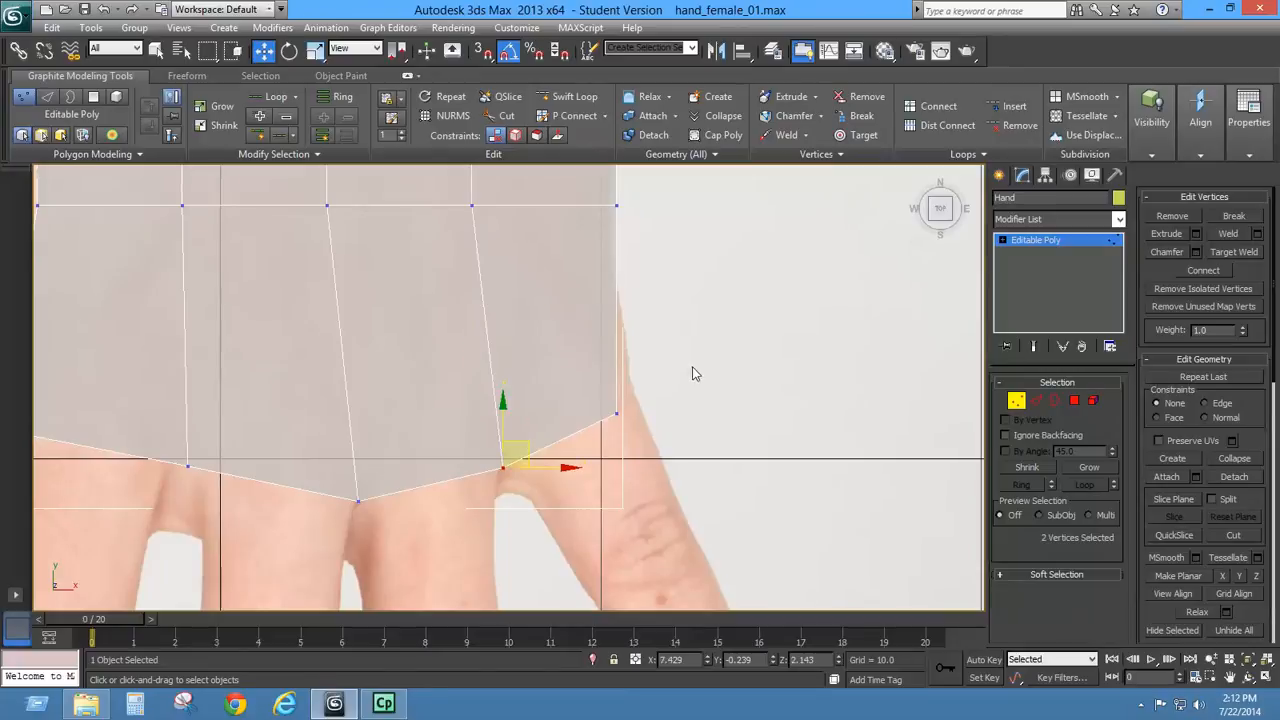
left_click_drag(690, 366, 598, 434)
left_click_drag(635, 387, 643, 346)
middle_click_drag(440, 294, 548, 371)
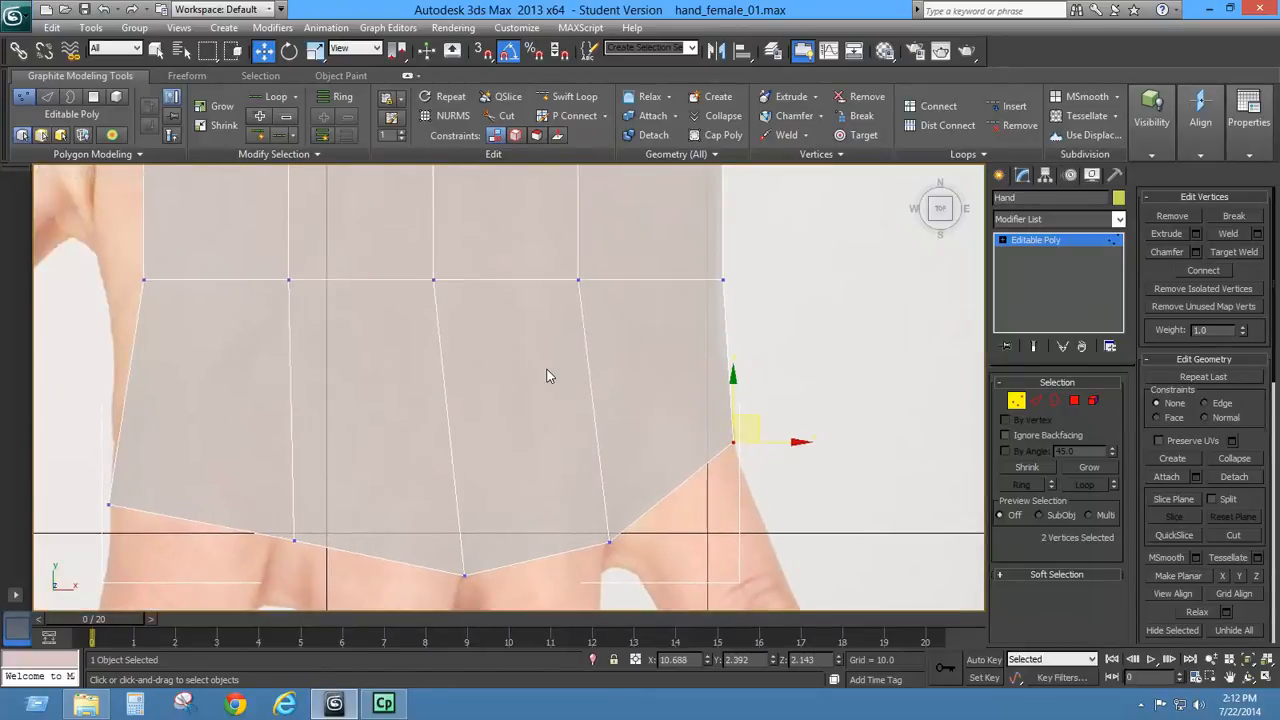
scroll(548, 371, "down", 2)
middle_click_drag(421, 339, 592, 414)
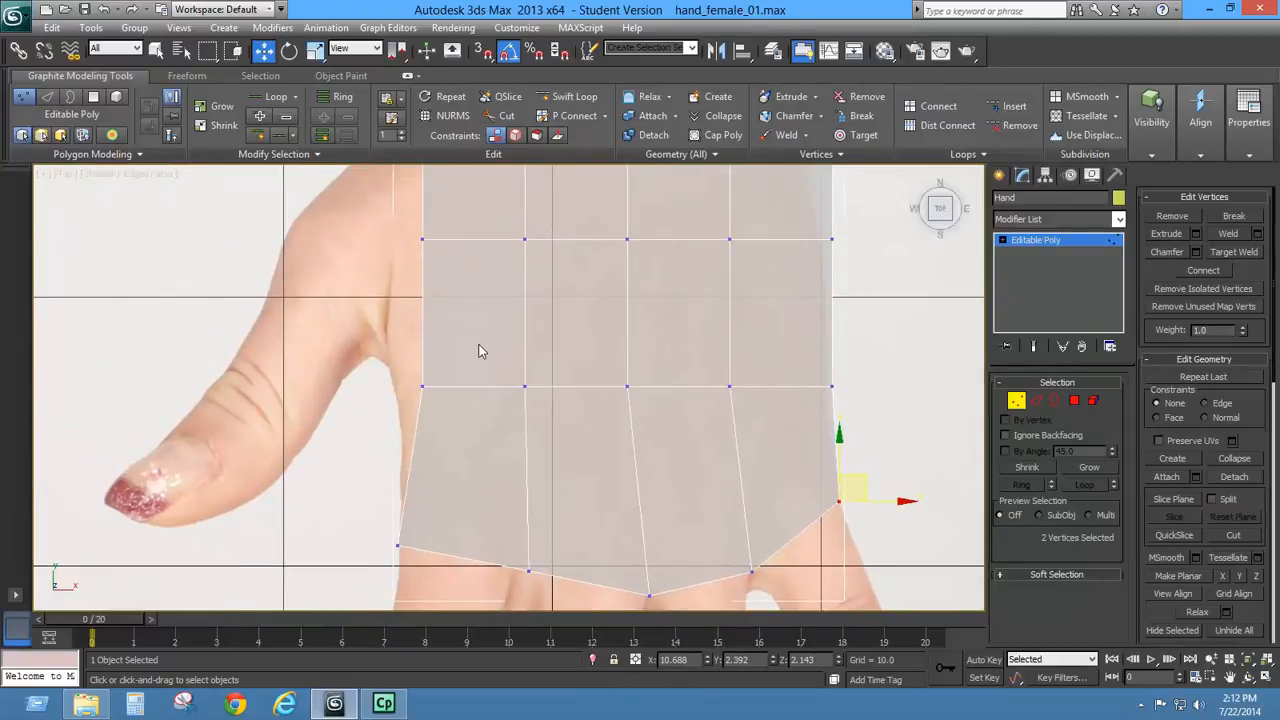
middle_click_drag(471, 318, 480, 356)
scroll(480, 356, "down", 2)
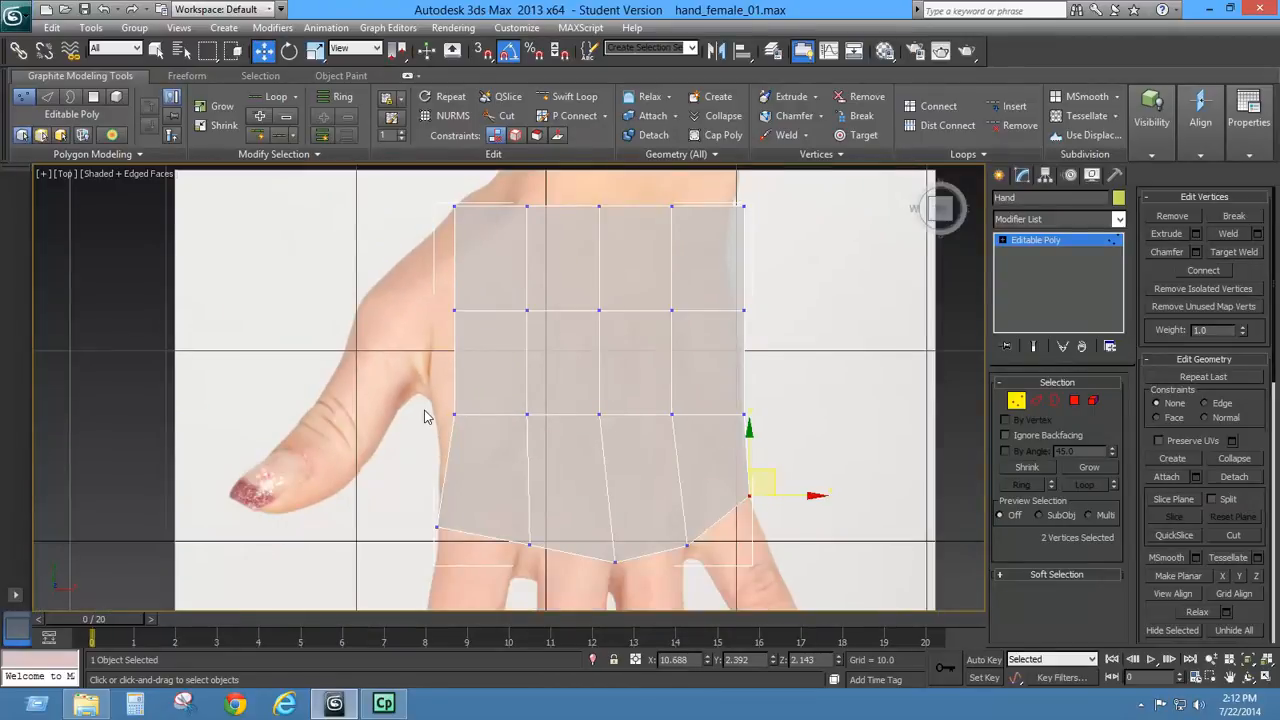
- Move the thumb-side vertex pair of the row behind the knuckles onto the palm outline just below the thumb web
left_click_drag(424, 404, 478, 446)
left_click_drag(488, 398, 464, 399)
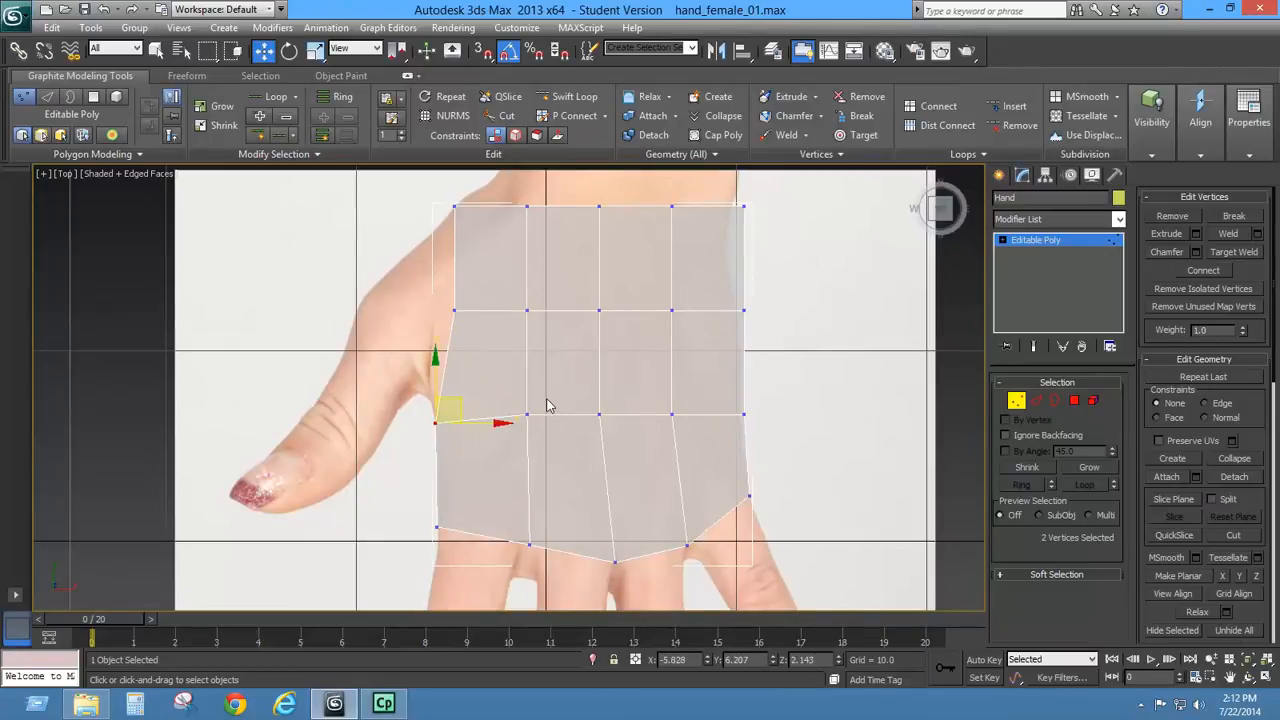
left_click(530, 417)
middle_click_drag(725, 460, 531, 470)
middle_click_drag(629, 343, 613, 400)
- Move the three remaining little-finger-side vertex pairs, including the wrist corner, inward onto the palm and wrist outline
left_click(596, 345)
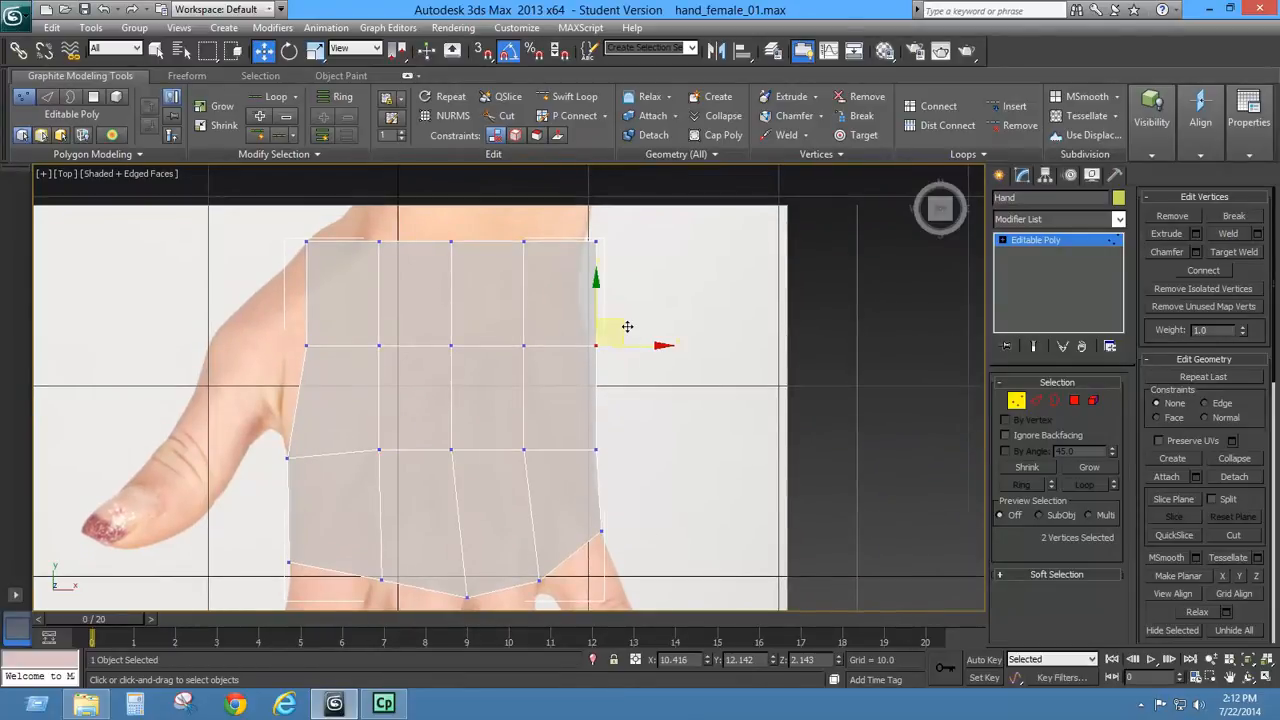
left_click_drag(618, 323, 609, 316)
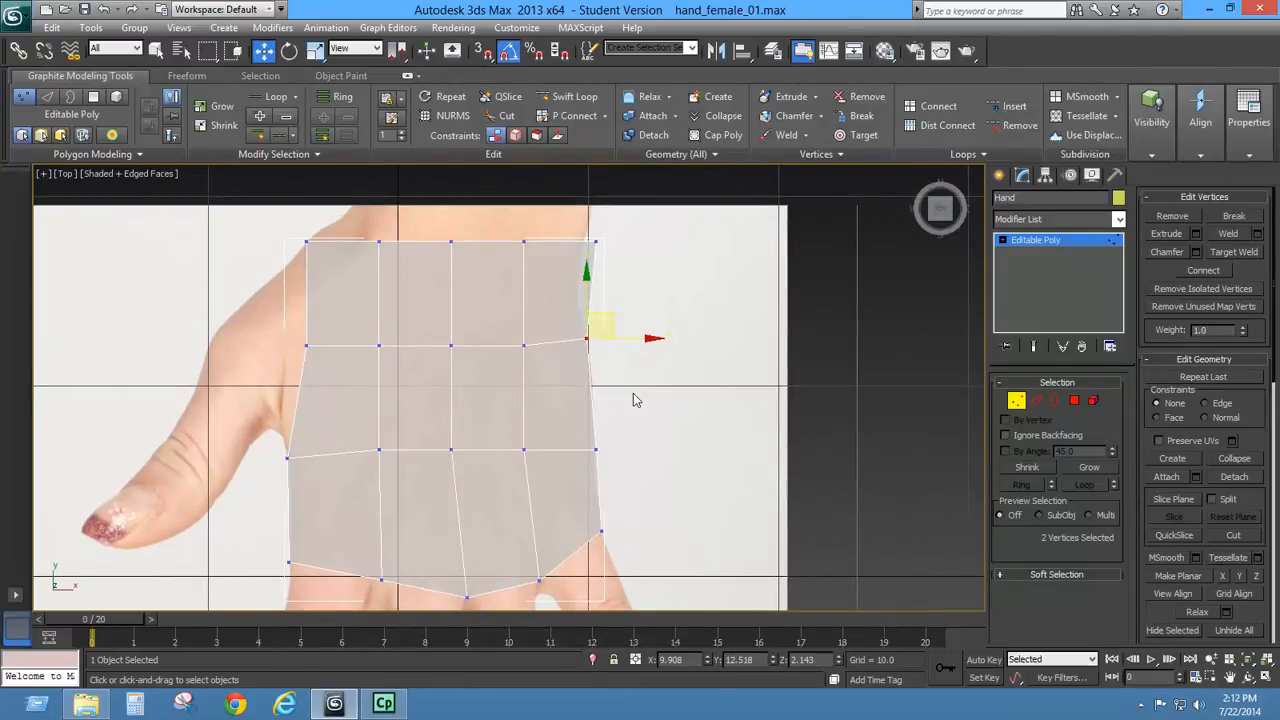
mouse_move(630, 407)
left_mouse_down()
mouse_move(587, 467)
mouse_move(619, 413)
left_mouse_up()
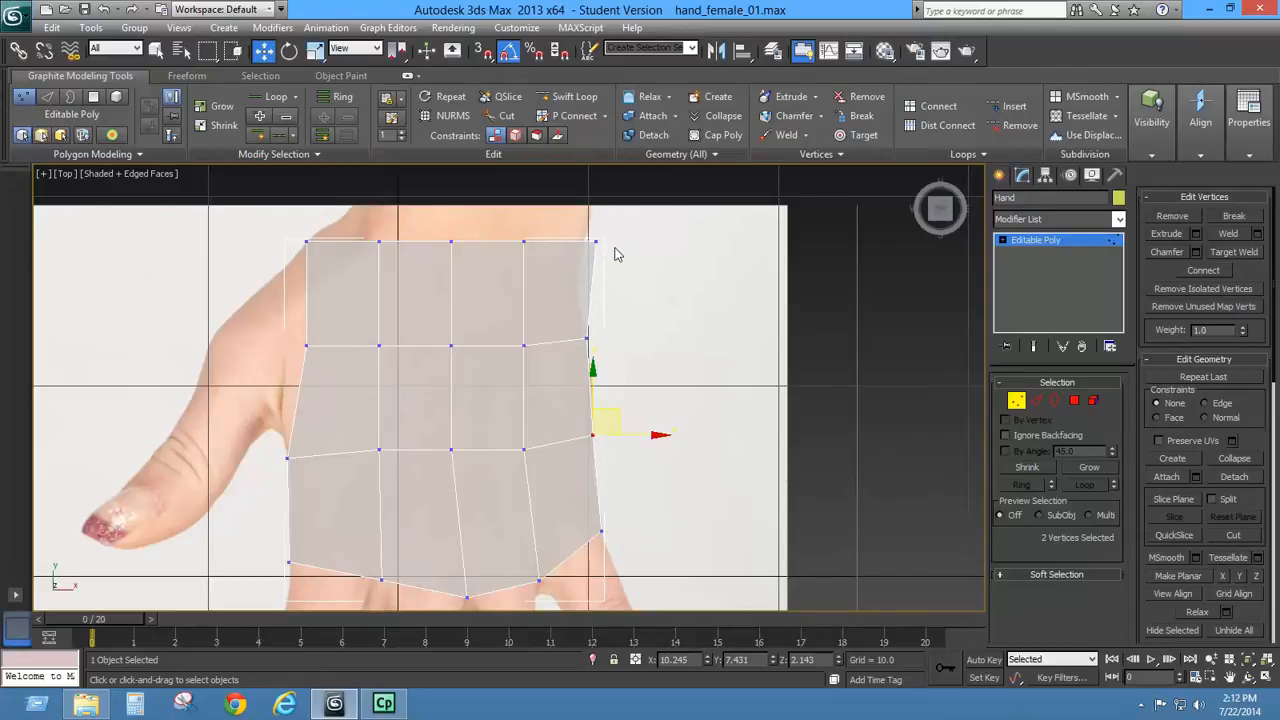
left_click_drag(623, 232, 546, 258)
left_click_drag(624, 222, 608, 247)
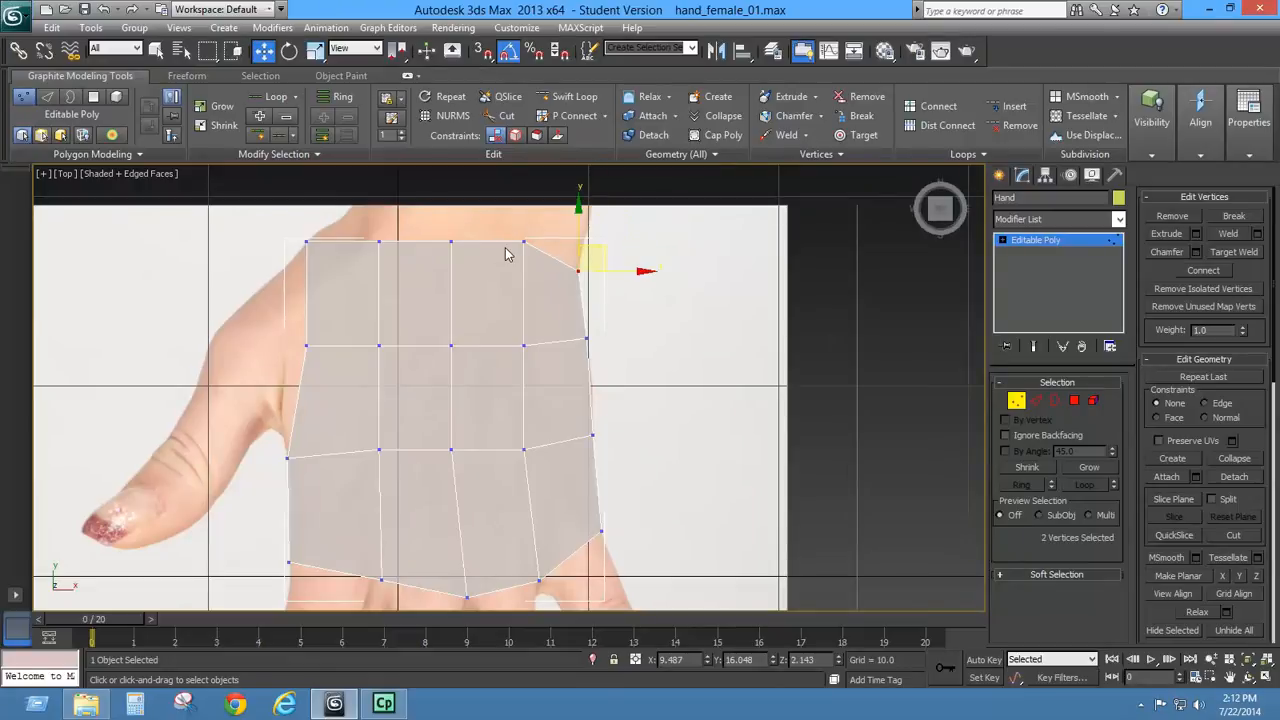
- Move the thumb-side wrist corner vertices to the wrist outline and align the inner wrist-edge pairs along a slanted line
middle_click_drag(505, 248, 539, 290)
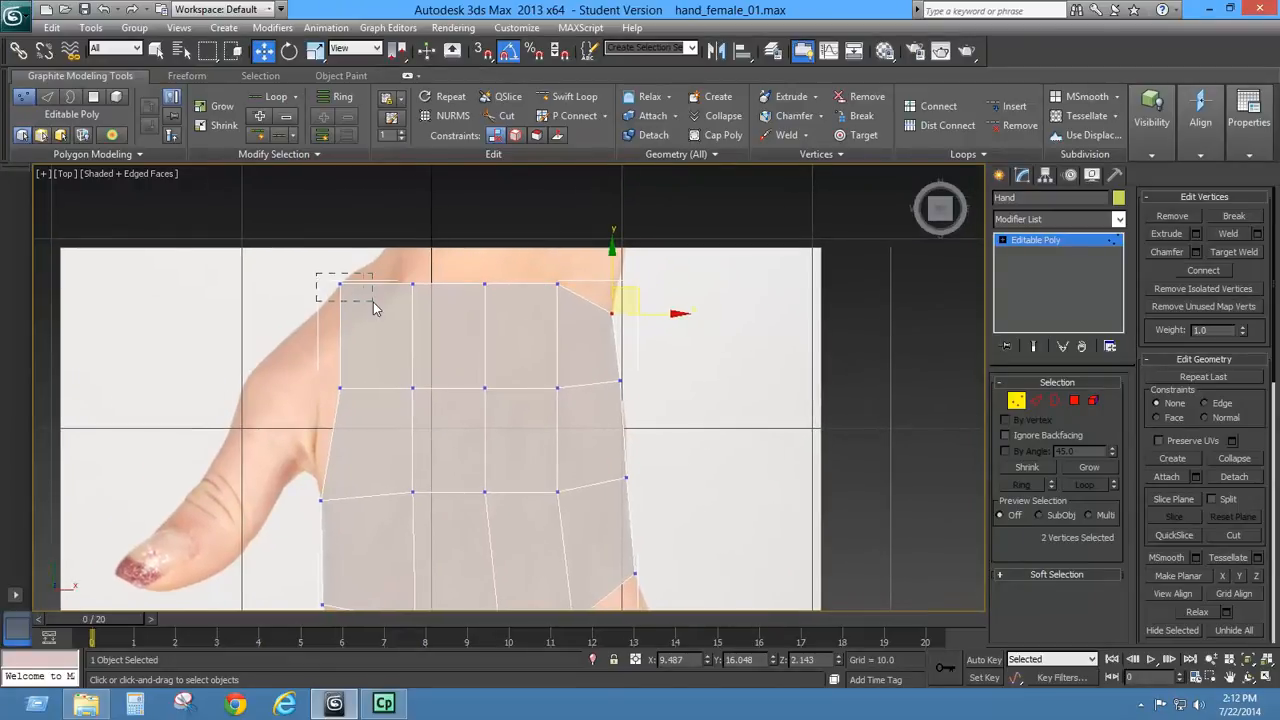
mouse_move(373, 302)
left_mouse_down()
mouse_move(378, 256)
mouse_move(401, 236)
mouse_move(391, 307)
left_mouse_up()
middle_click_drag(448, 334, 441, 371)
left_click_drag(429, 291, 446, 281)
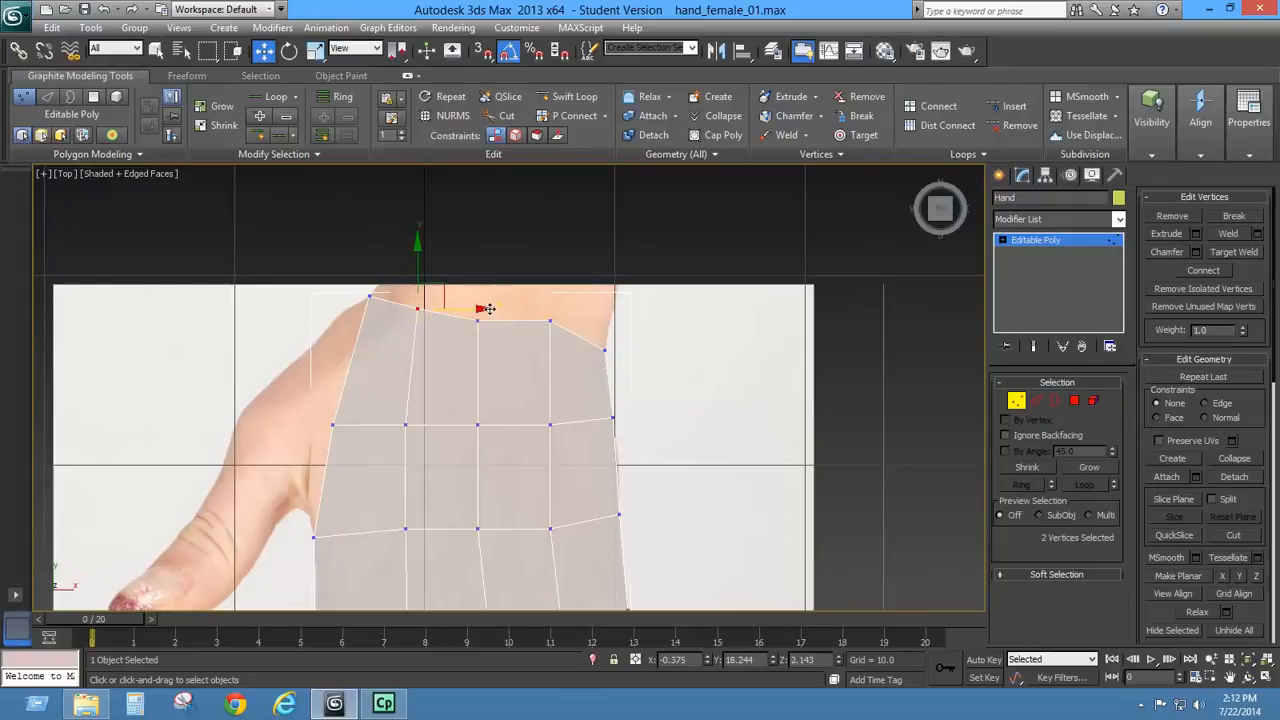
left_click_drag(500, 356, 574, 303)
left_click(549, 330)
- Shift the thumb-side, second and middle vertex pairs of the row behind the knuckles toward the fingers
middle_click_drag(466, 370, 563, 288)
middle_click_drag(411, 414, 451, 317)
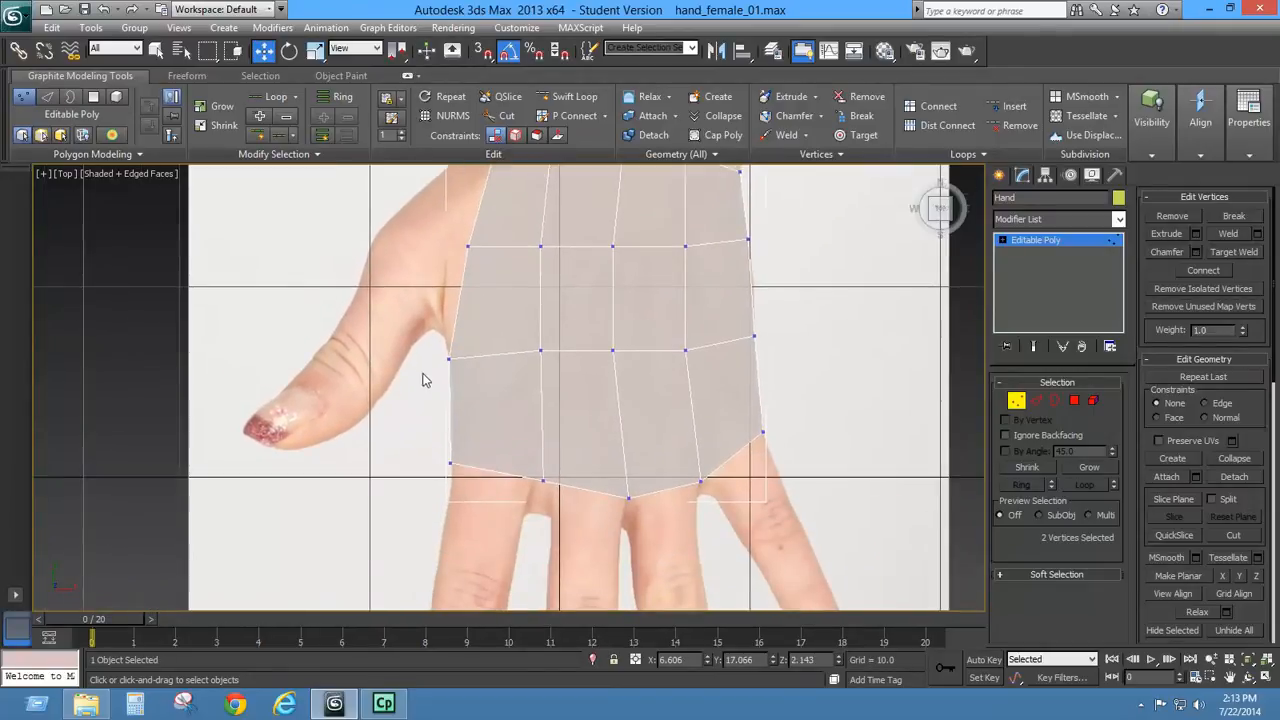
left_click_drag(413, 339, 476, 406)
left_click_drag(473, 339, 557, 389)
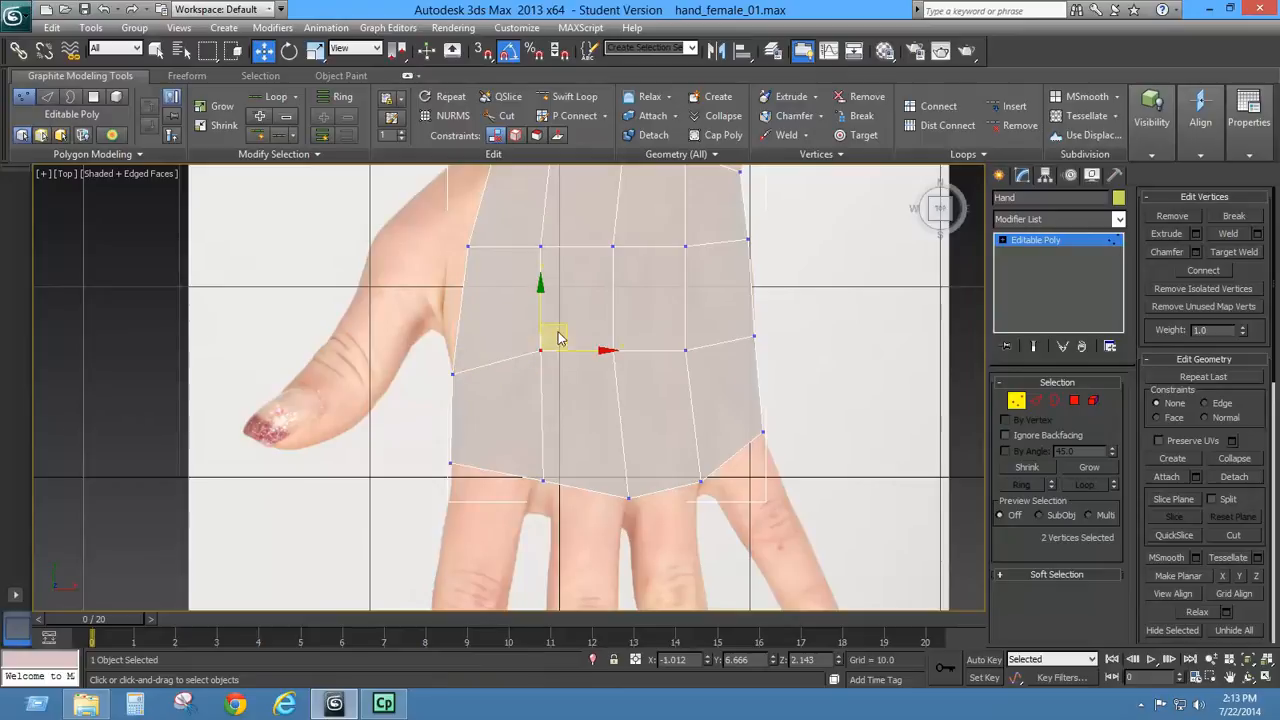
left_click_drag(560, 328, 651, 353)
middle_click_drag(654, 417, 658, 558)
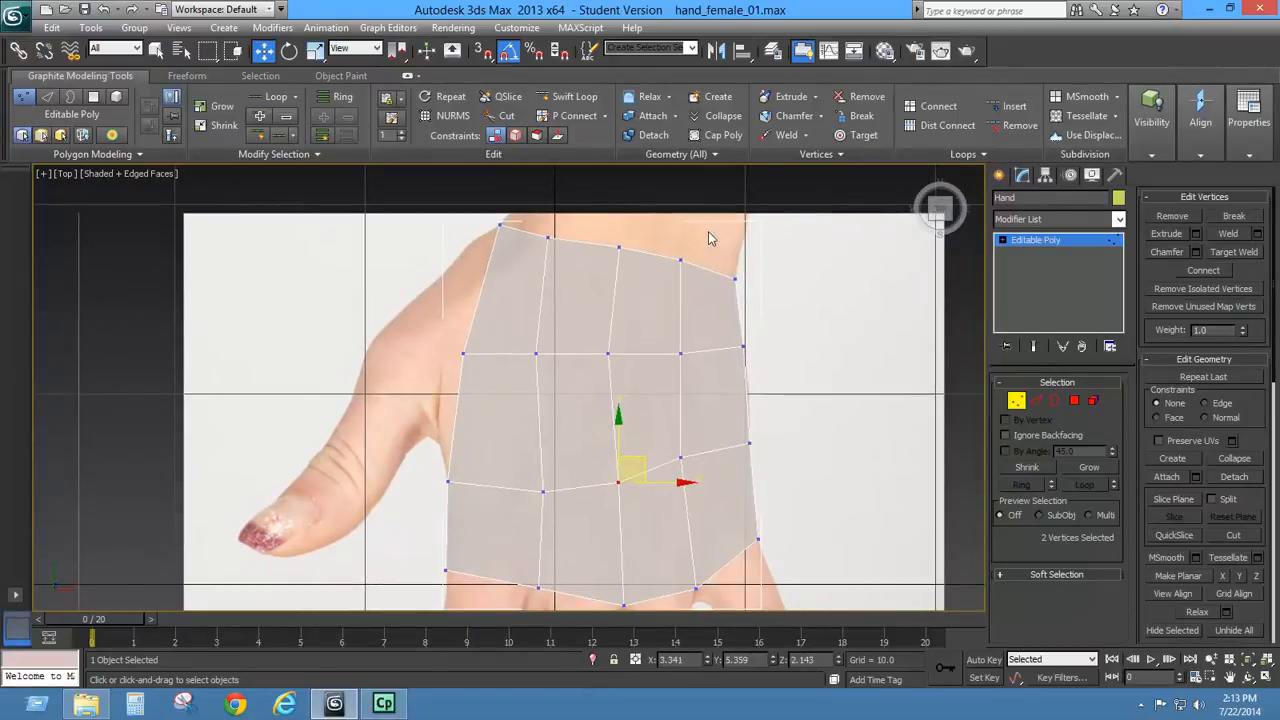
- Arrange the fourth, middle and second vertex pairs behind the knuckles into an arc following the finger bases
scroll(617, 555, "down", 4)
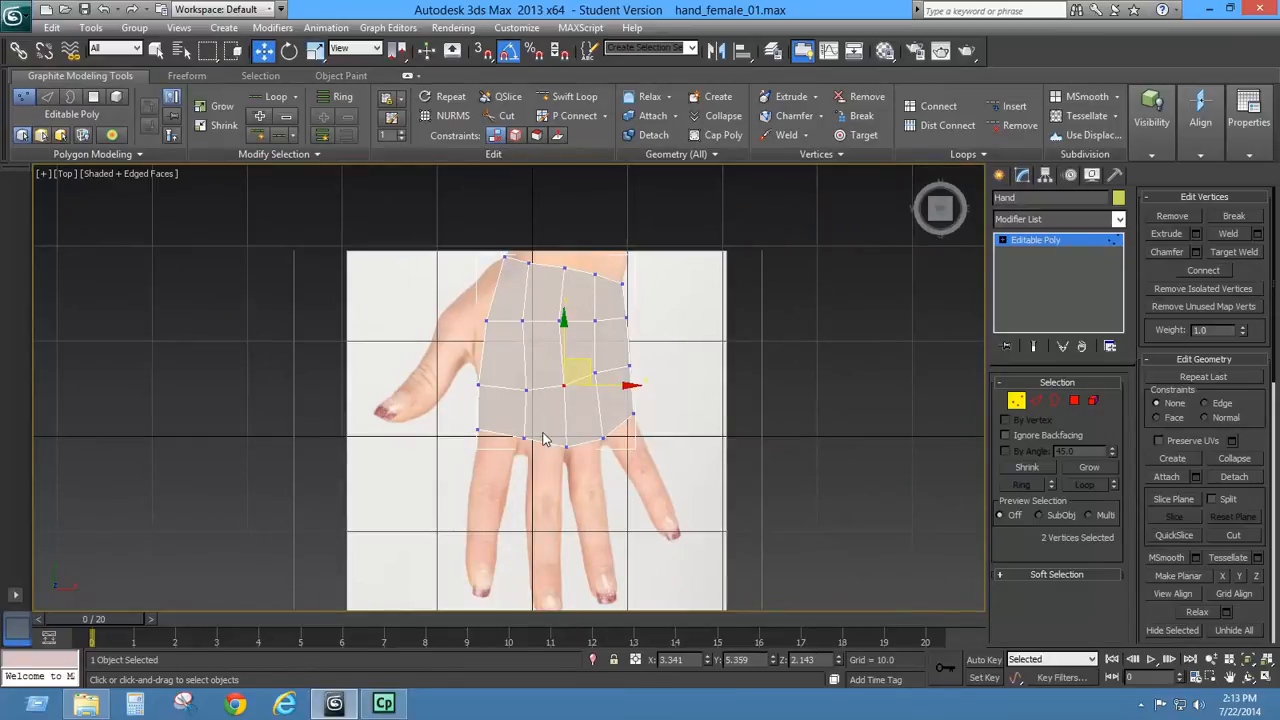
scroll(541, 328, "up", 5)
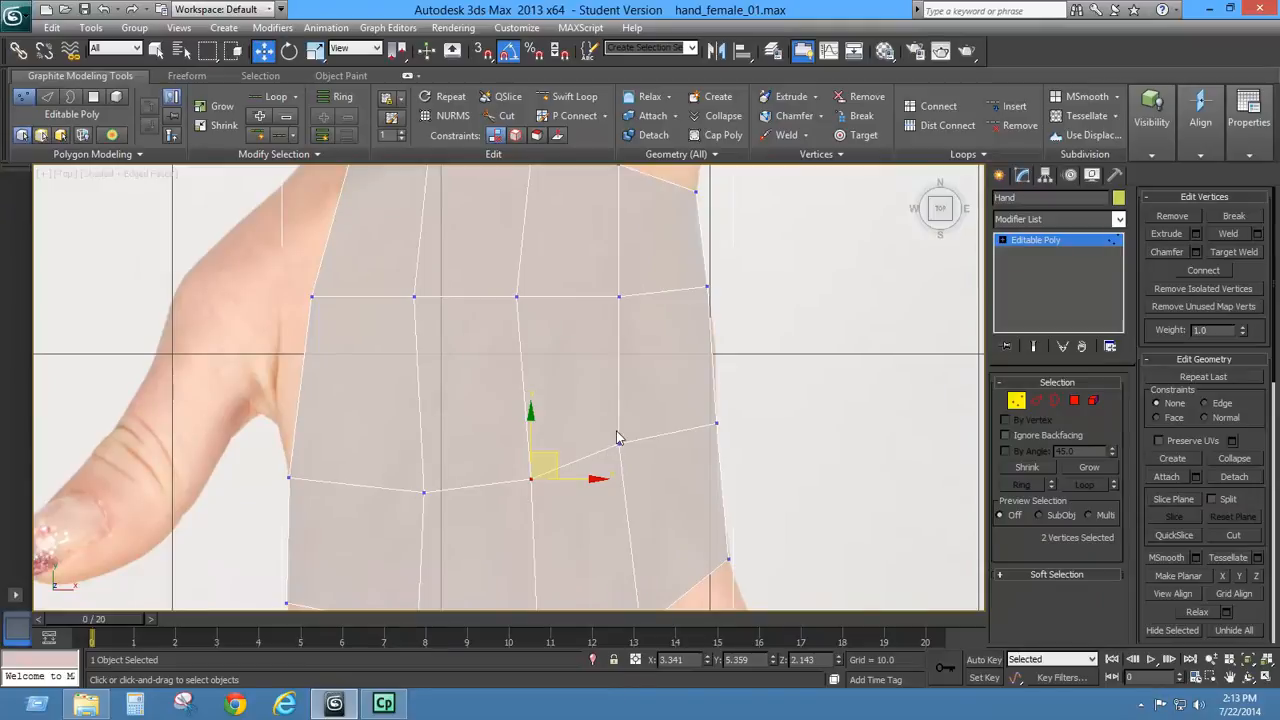
middle_click_drag(642, 478, 620, 340)
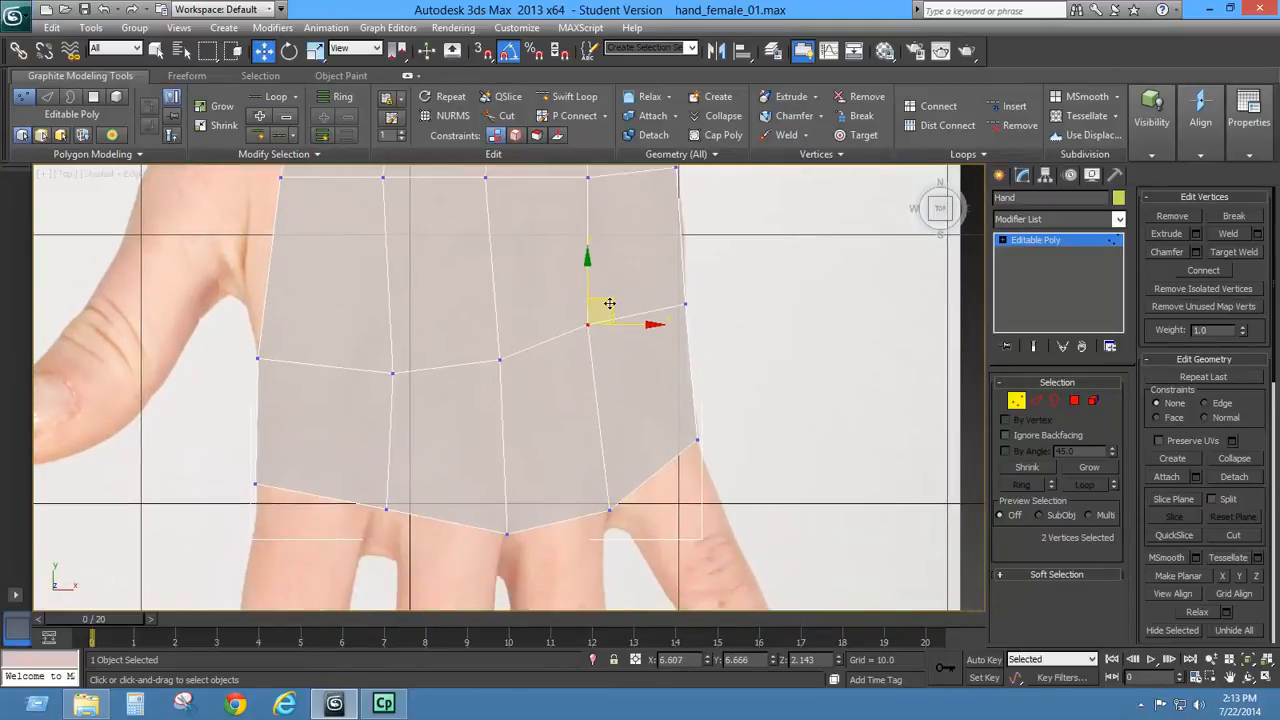
left_click_drag(609, 303, 619, 349)
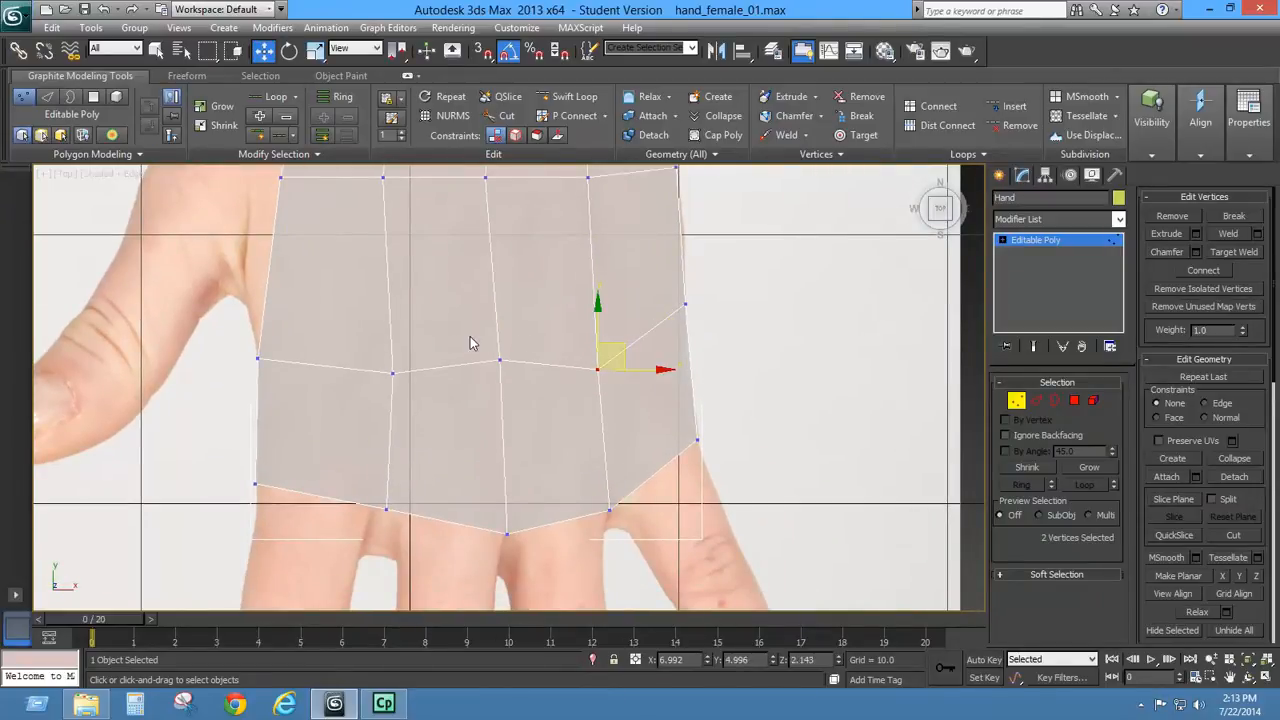
left_click_drag(472, 343, 534, 354)
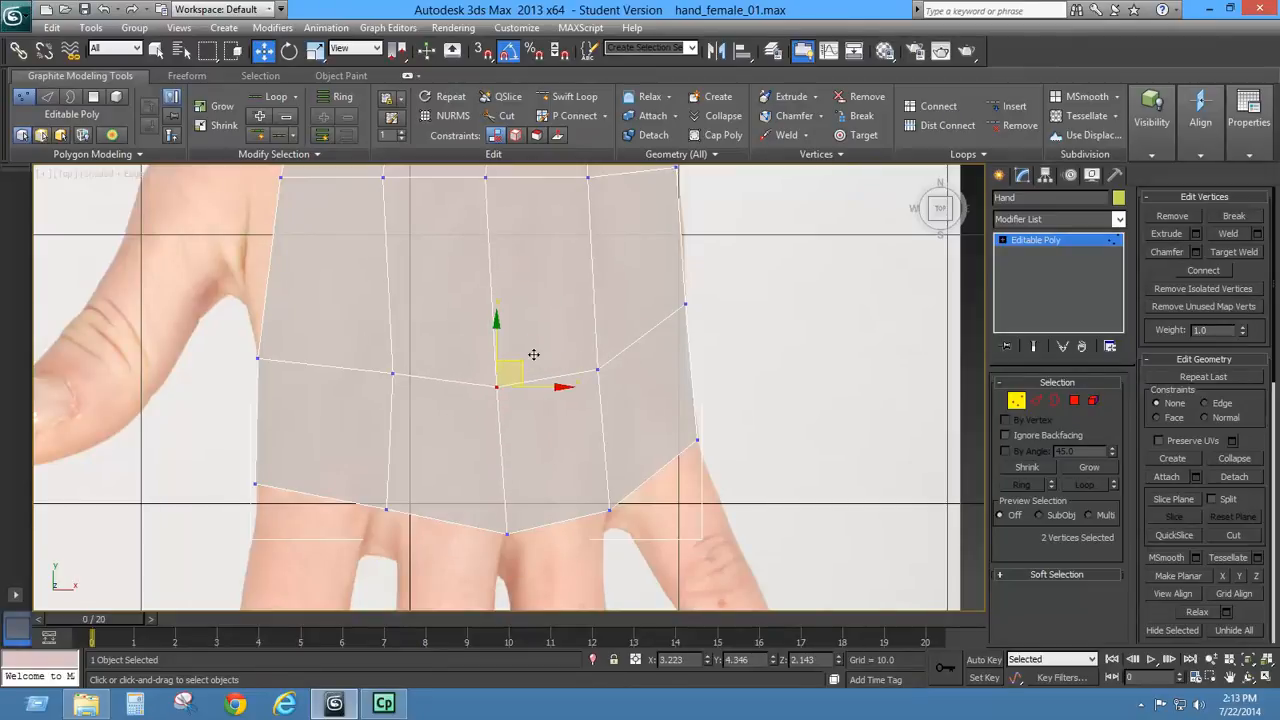
middle_click_drag(540, 339, 540, 363)
left_click(400, 408)
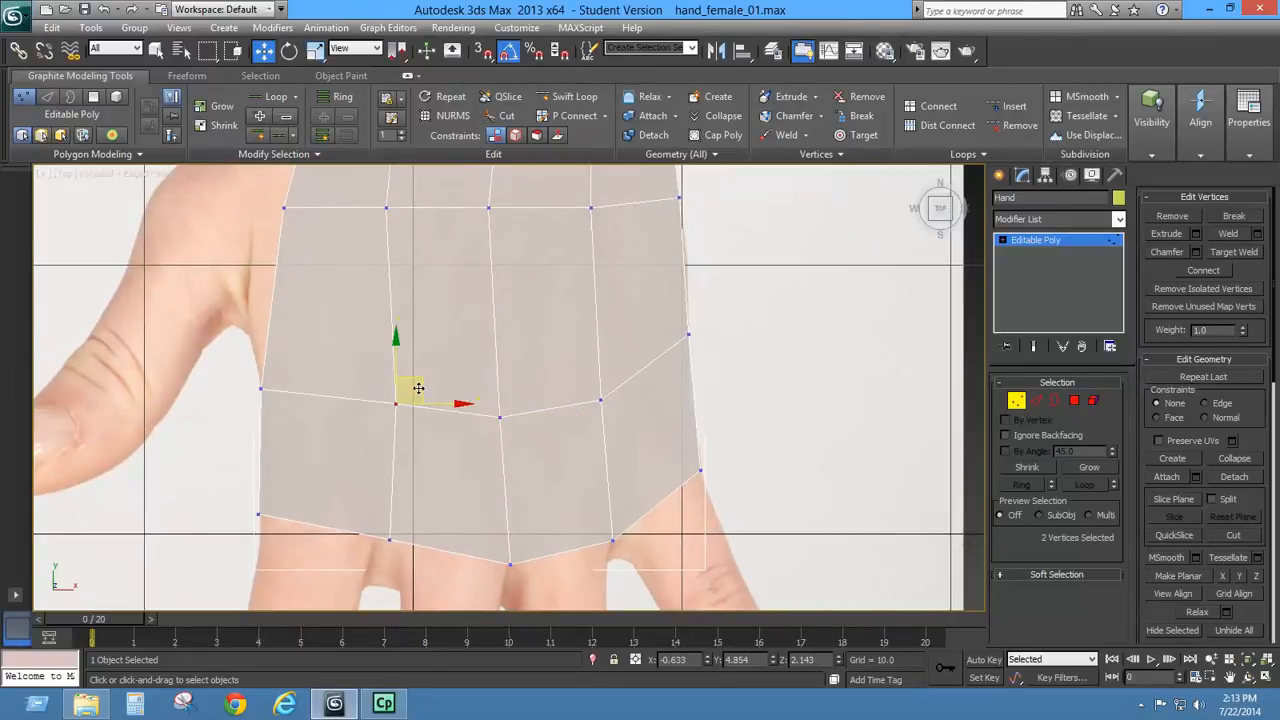
- Move the thumb-side vertex pair of the row nearest the wrist inward and toward the fingers, and adjust its neighbouring pair
middle_click_drag(358, 240, 350, 355)
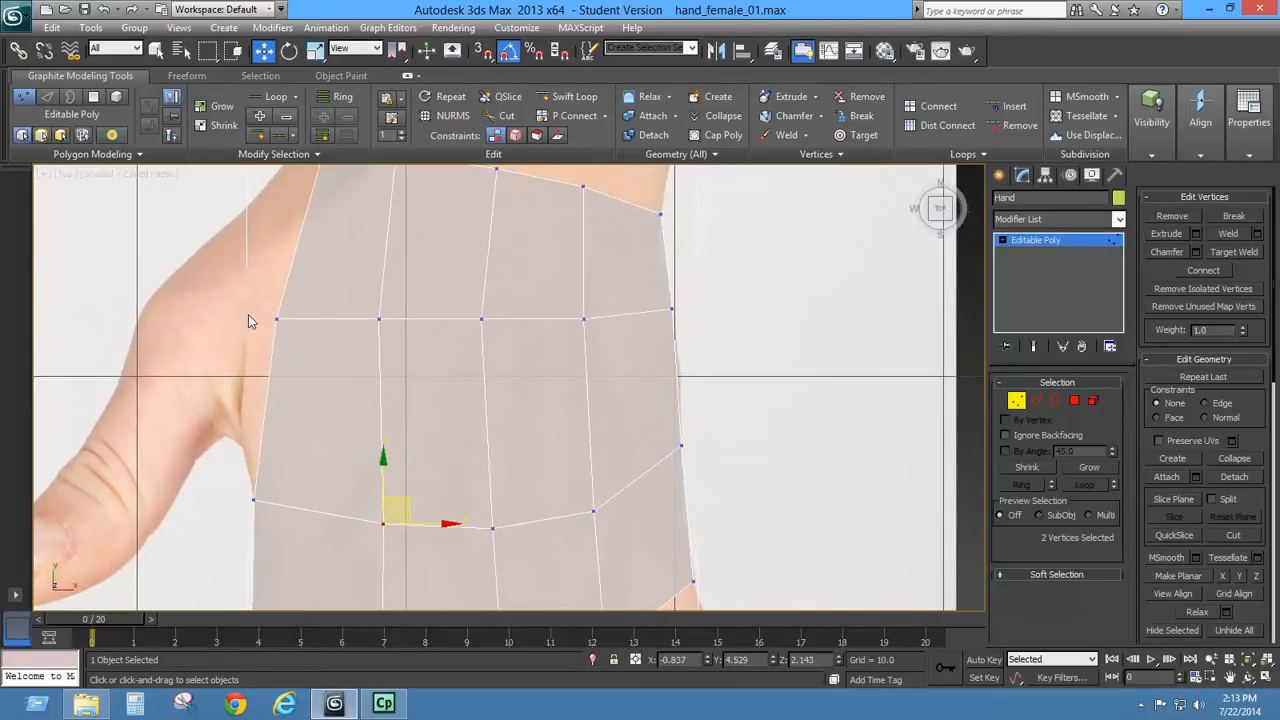
left_click_drag(250, 320, 317, 337)
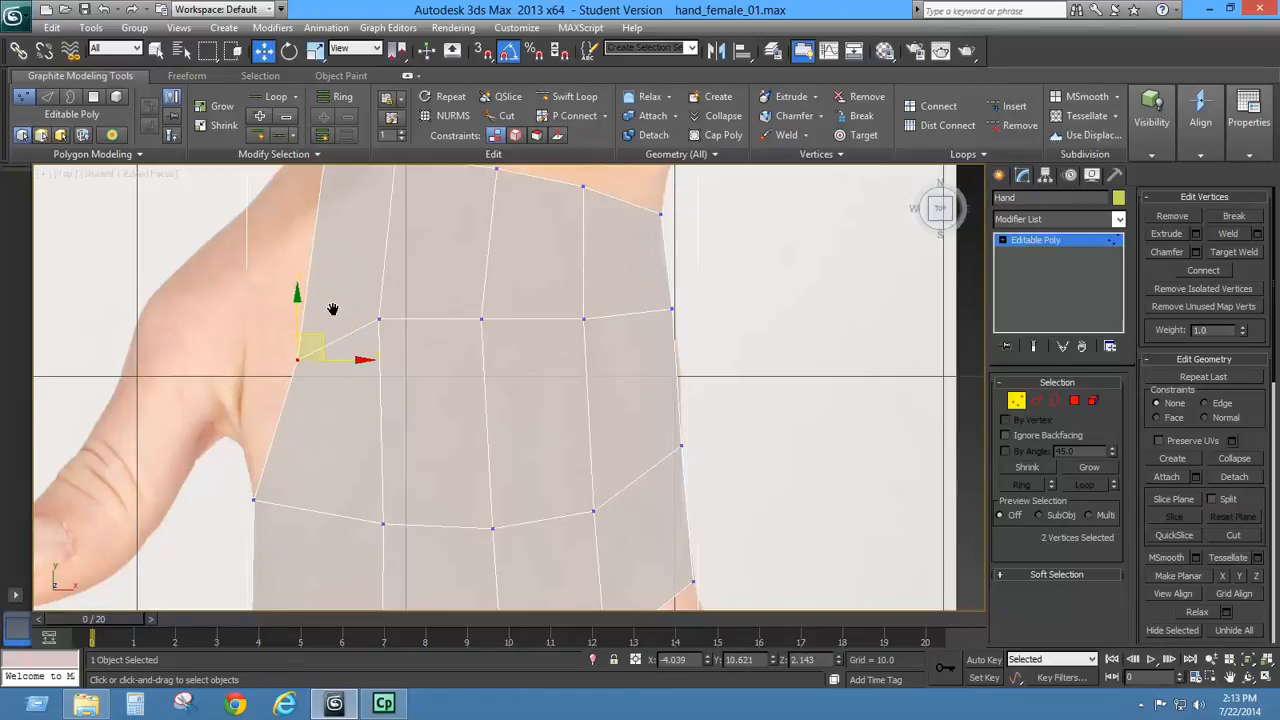
middle_click_drag(334, 309, 249, 434)
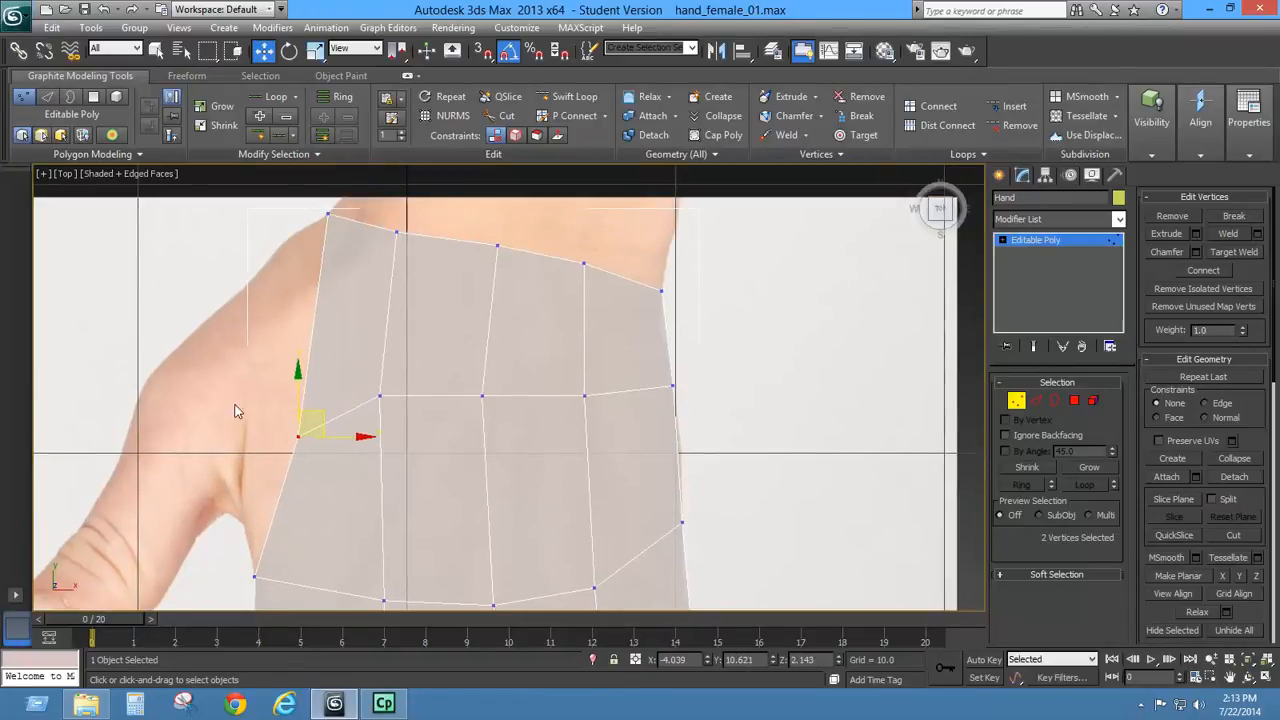
middle_click_drag(322, 292, 351, 353)
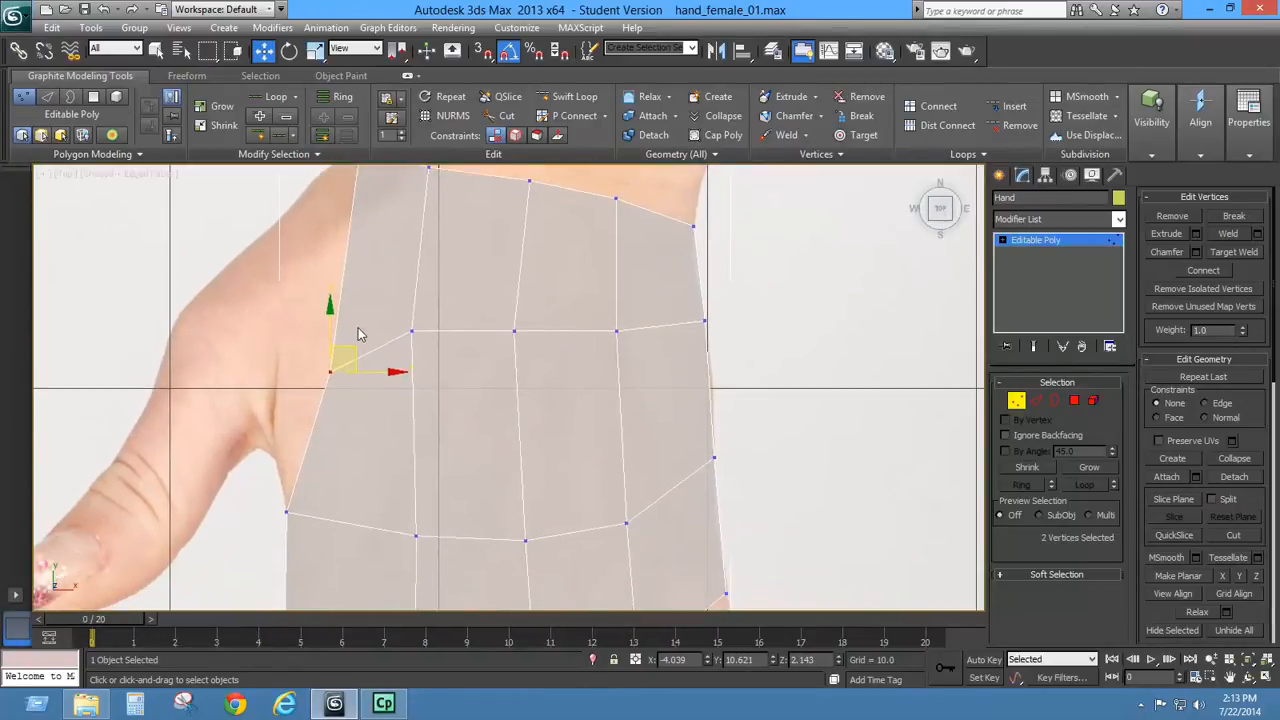
left_click_drag(363, 331, 449, 322)
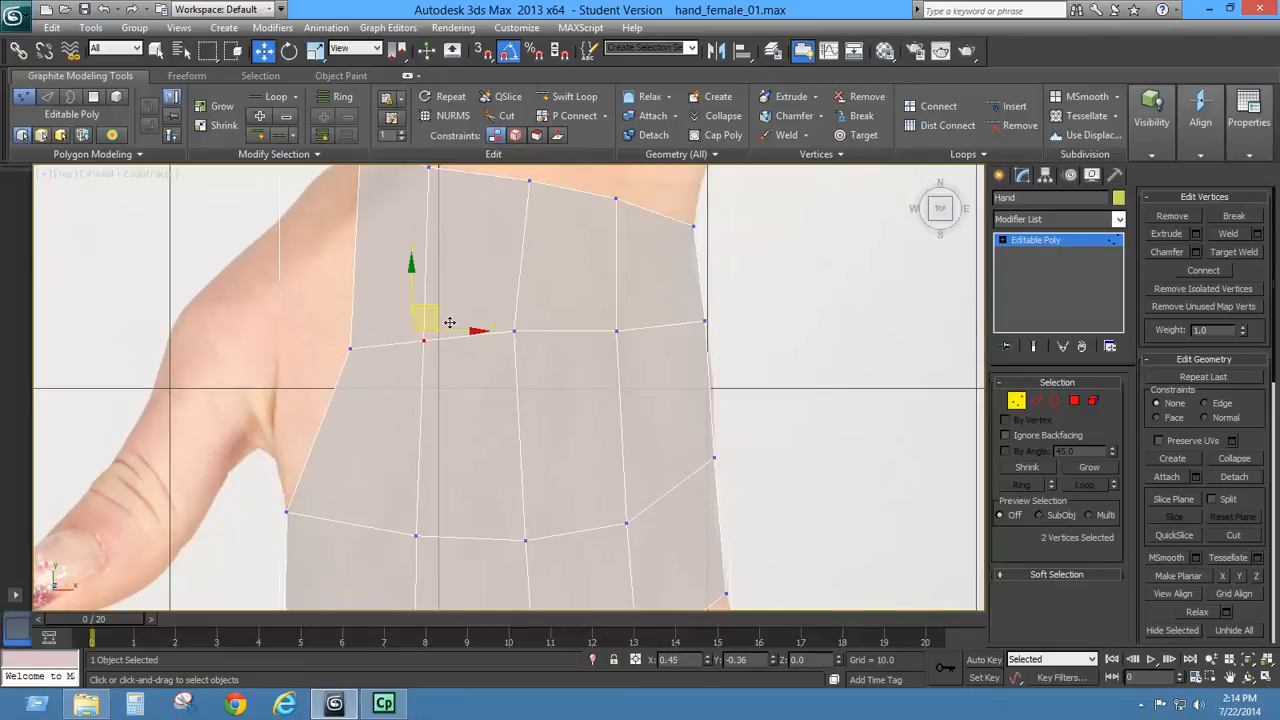
- Move the middle, second and fourth vertex pairs of the row nearest the wrist toward the fingers to form a smooth curve
middle_click_drag(449, 322, 502, 238)
left_click_drag(540, 290, 540, 292)
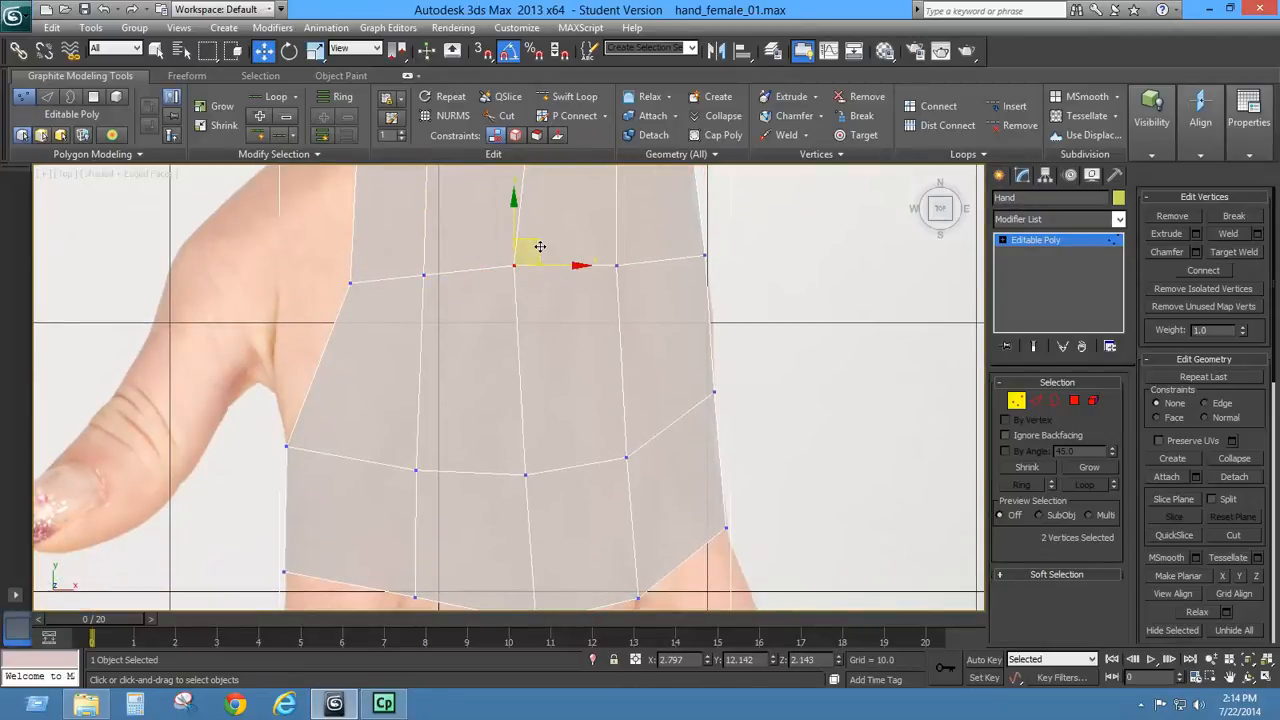
left_click_drag(540, 246, 541, 266)
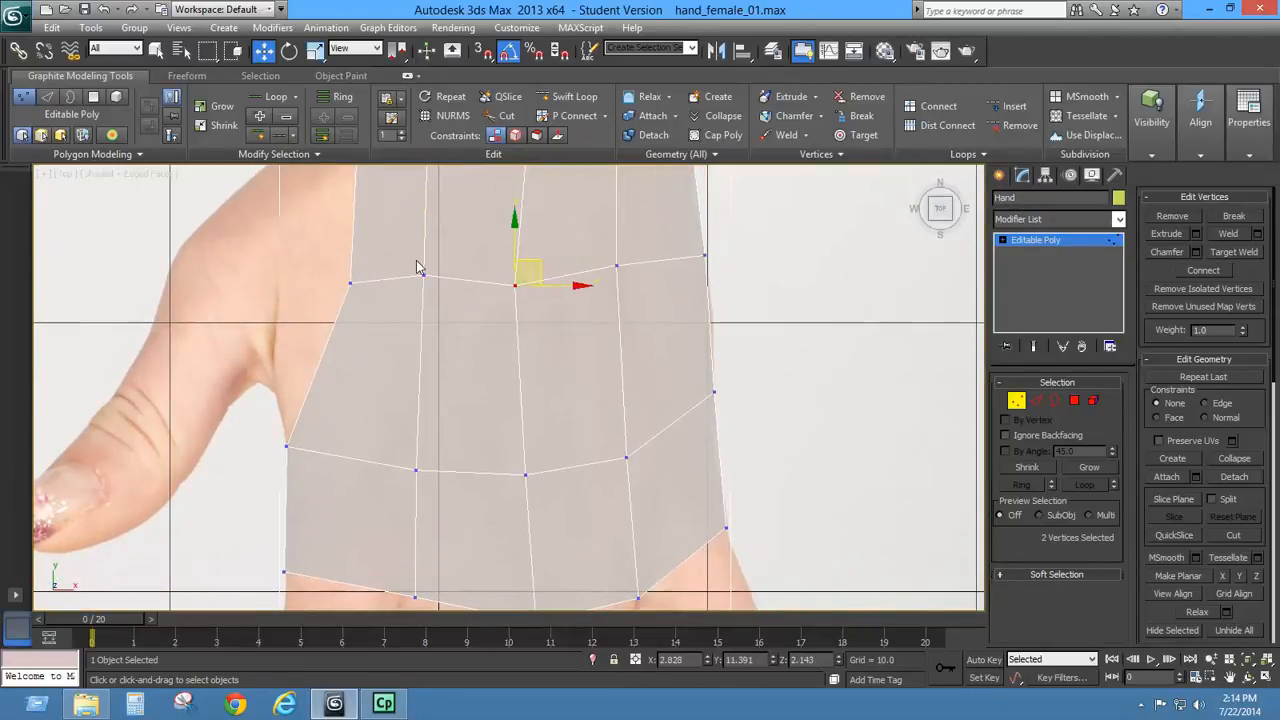
left_click_drag(415, 264, 452, 267)
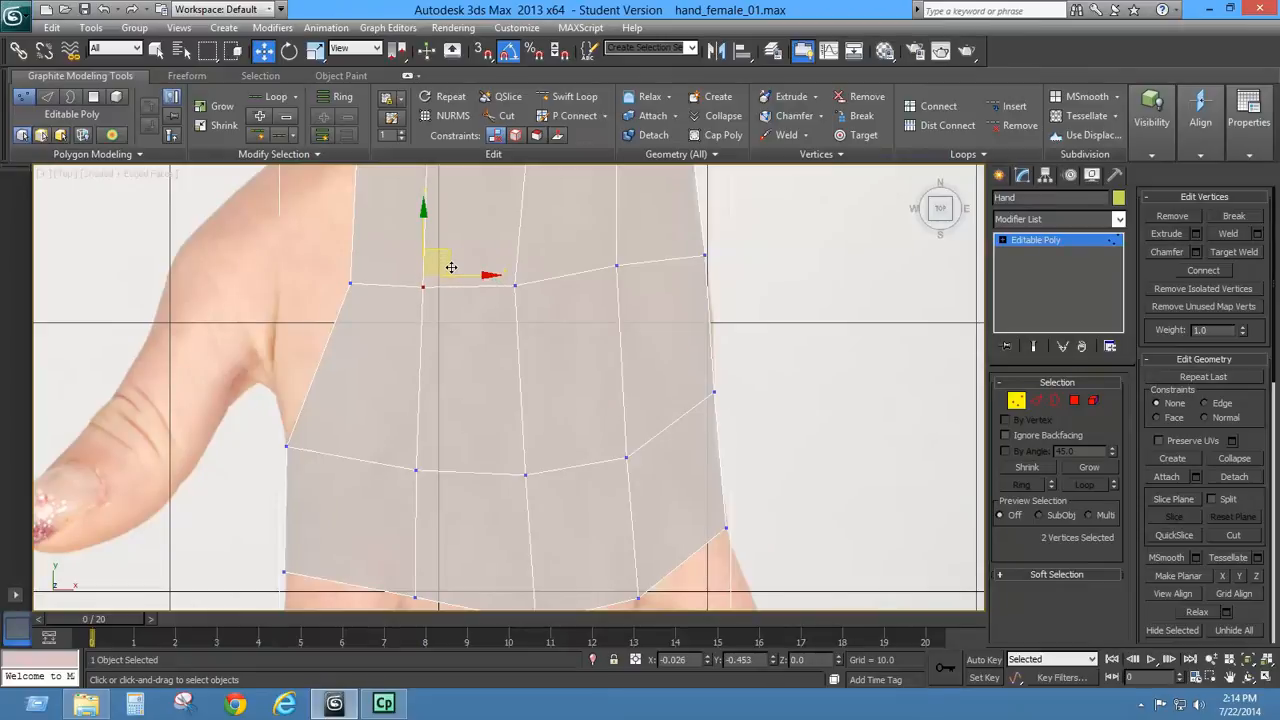
mouse_move(633, 285)
left_mouse_down()
mouse_move(638, 251)
mouse_move(639, 263)
left_mouse_up()
middle_click_drag(680, 307, 680, 337)
- Nudge the second front-edge vertex pair to fit the gap between the index and middle fingers
scroll(680, 337, "down", 3)
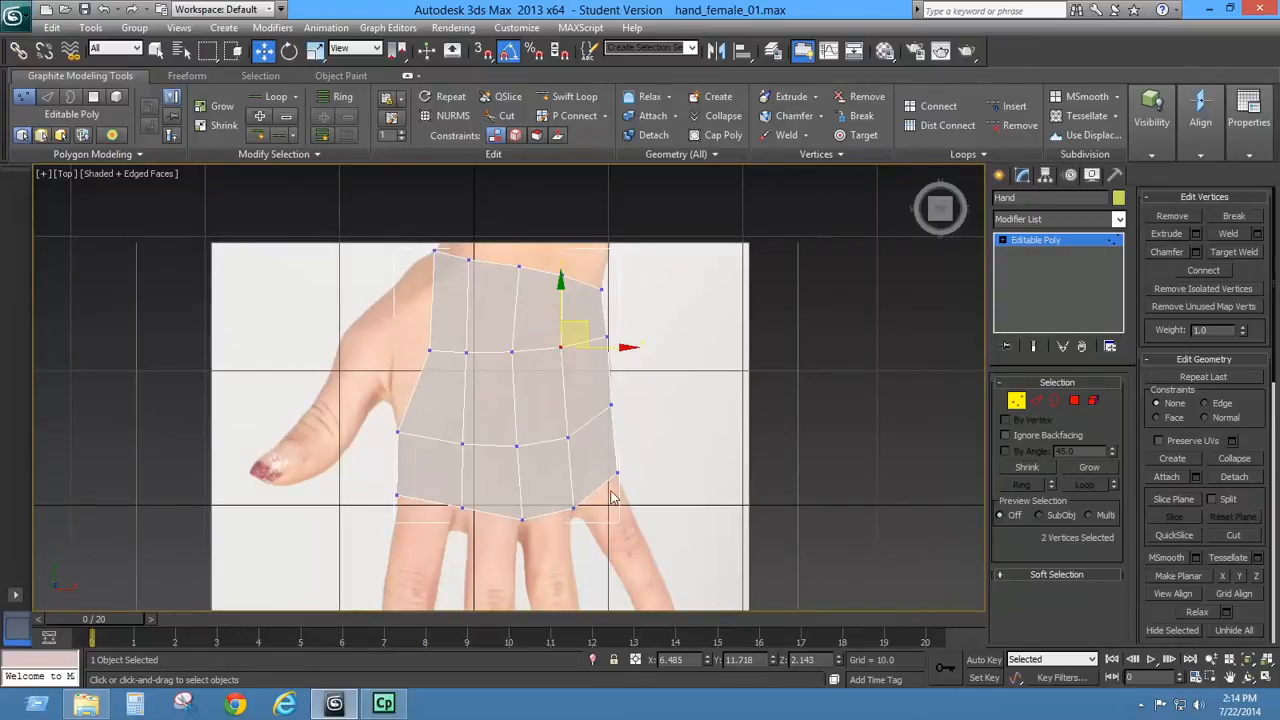
left_click(460, 507)
left_click_drag(487, 486, 485, 493)
- Move the thumb-side wrist corner vertices out to the thumb base outline and the adjacent pair to the wrist's thumb-side edge
middle_click_drag(478, 319, 464, 375)
scroll(504, 400, "up", 3)
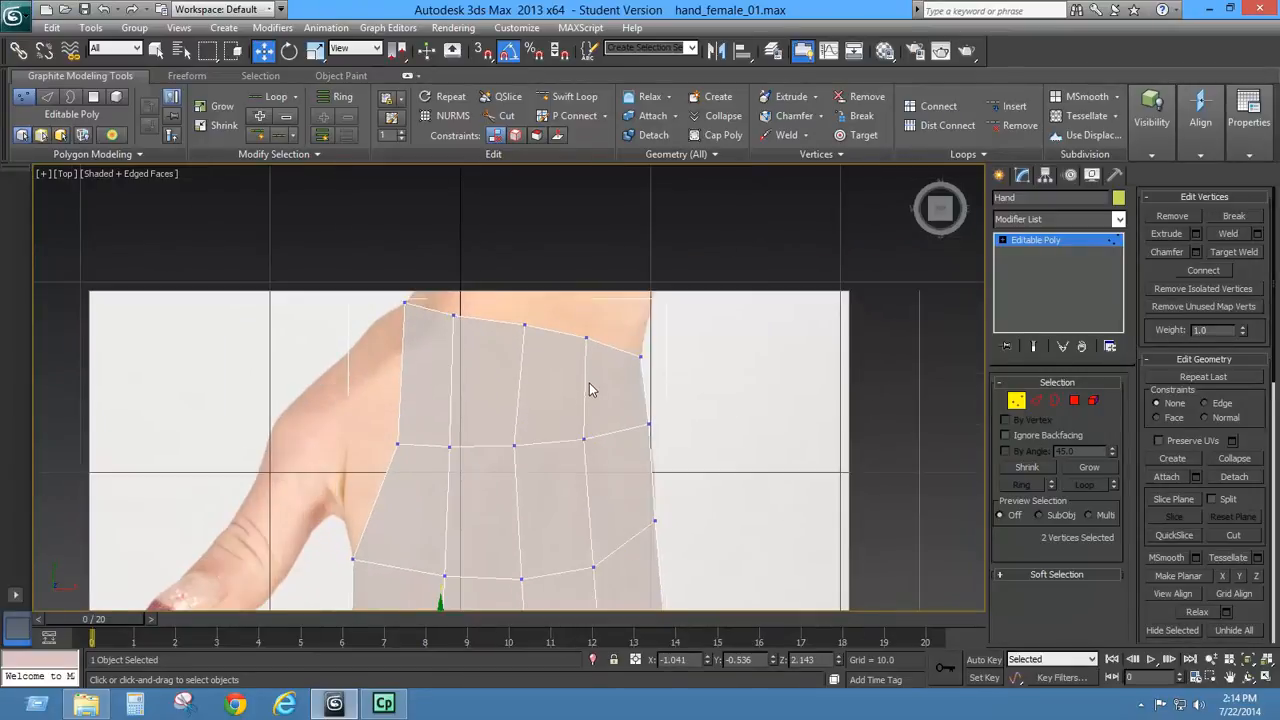
middle_click_drag(589, 383, 566, 423)
left_click_drag(438, 352, 464, 314)
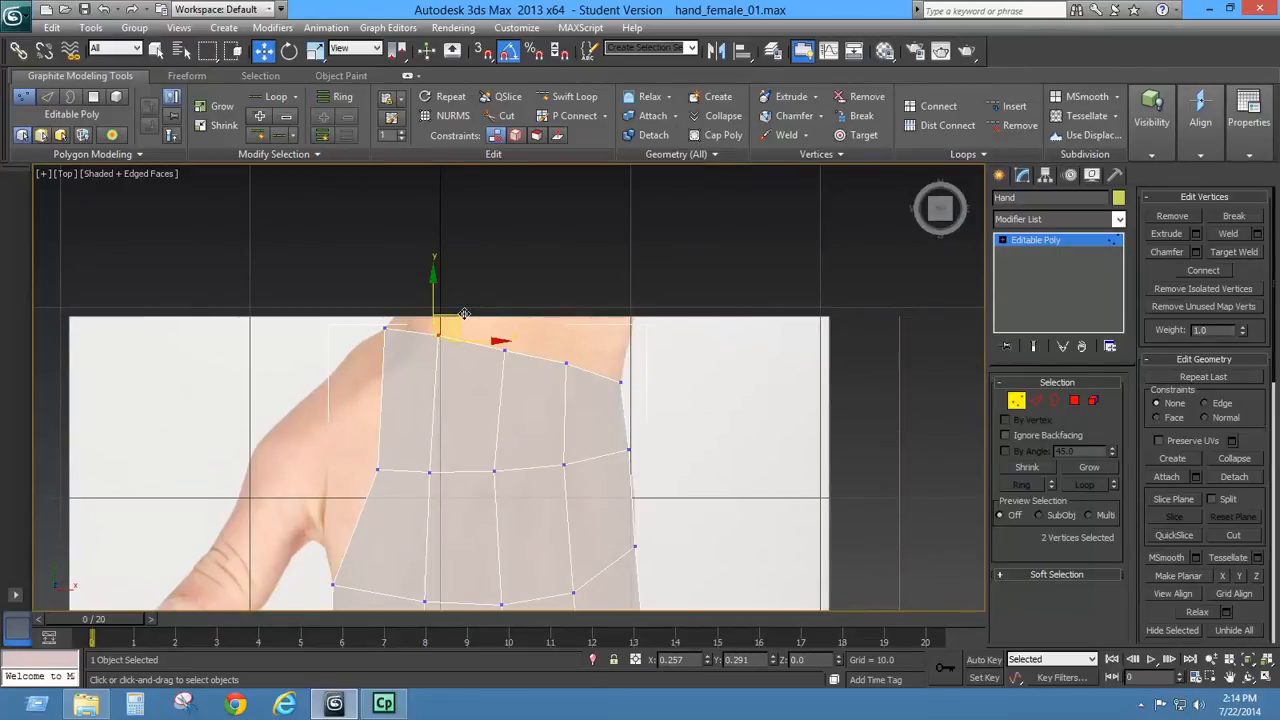
middle_click_drag(450, 394, 478, 391)
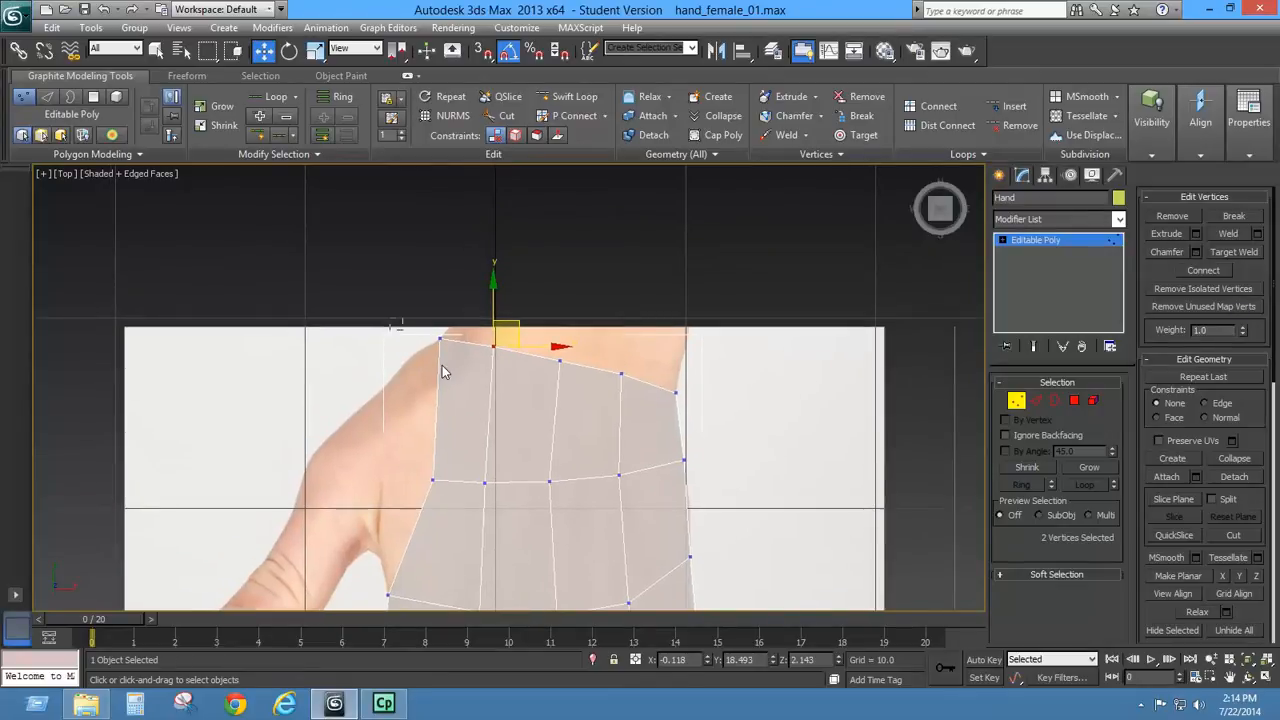
left_click(440, 338)
left_click_drag(463, 314, 411, 362)
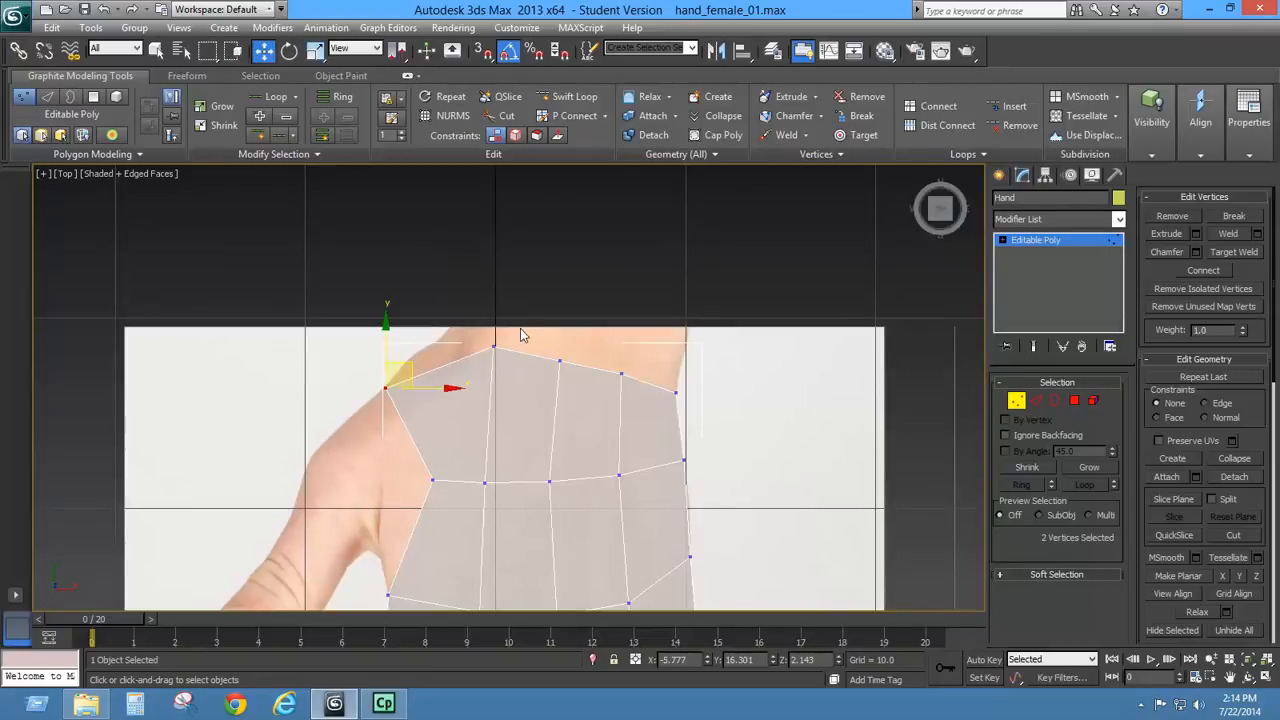
left_click_drag(519, 328, 486, 370)
left_click_drag(517, 325, 470, 316)
- Shift the middle wrist-edge vertex pair toward the thumb side to even out the spacing along the wrist
middle_click_drag(534, 408, 548, 356)
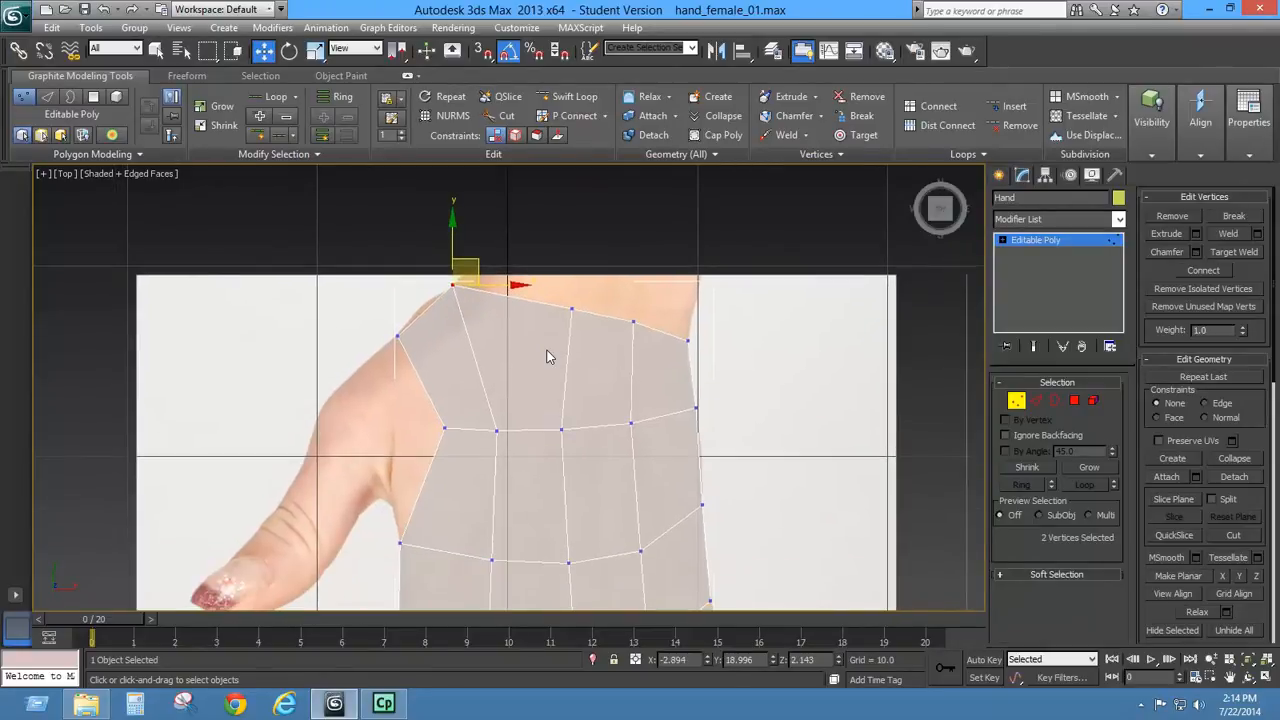
scroll(550, 356, "down", 2)
left_click(558, 337)
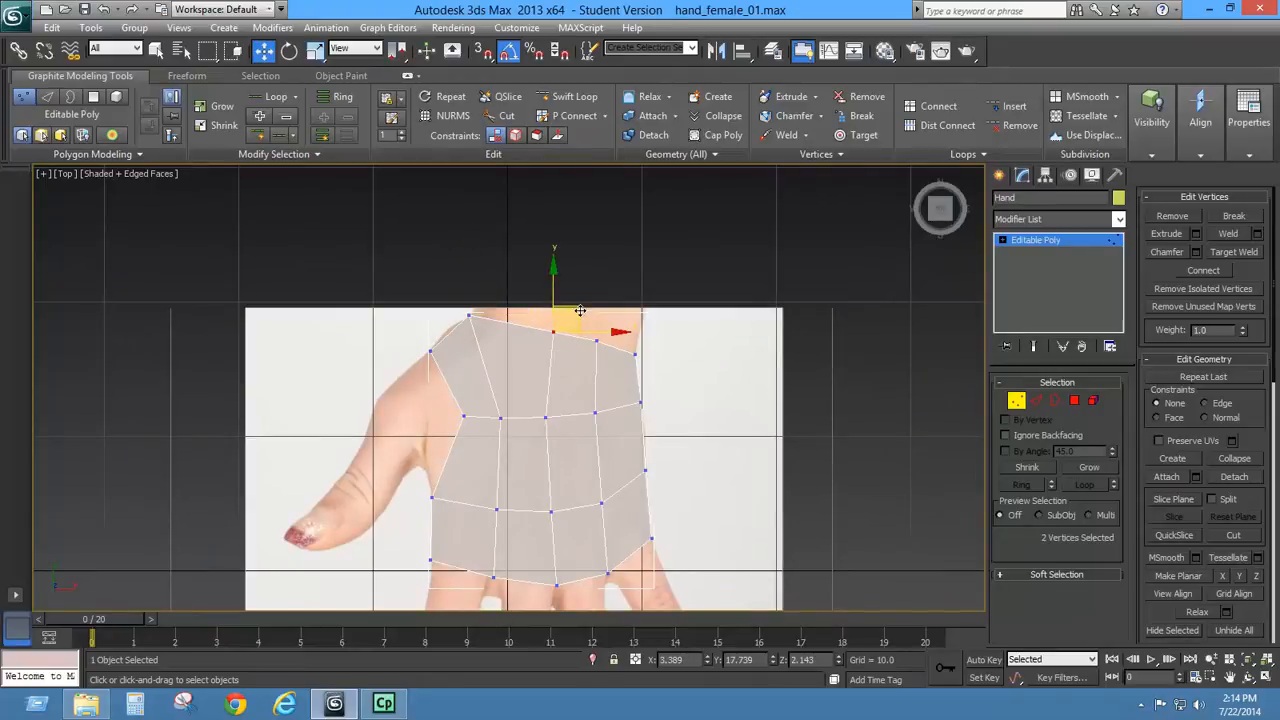
left_click_drag(580, 311, 568, 307)
middle_click_drag(620, 404, 649, 315)
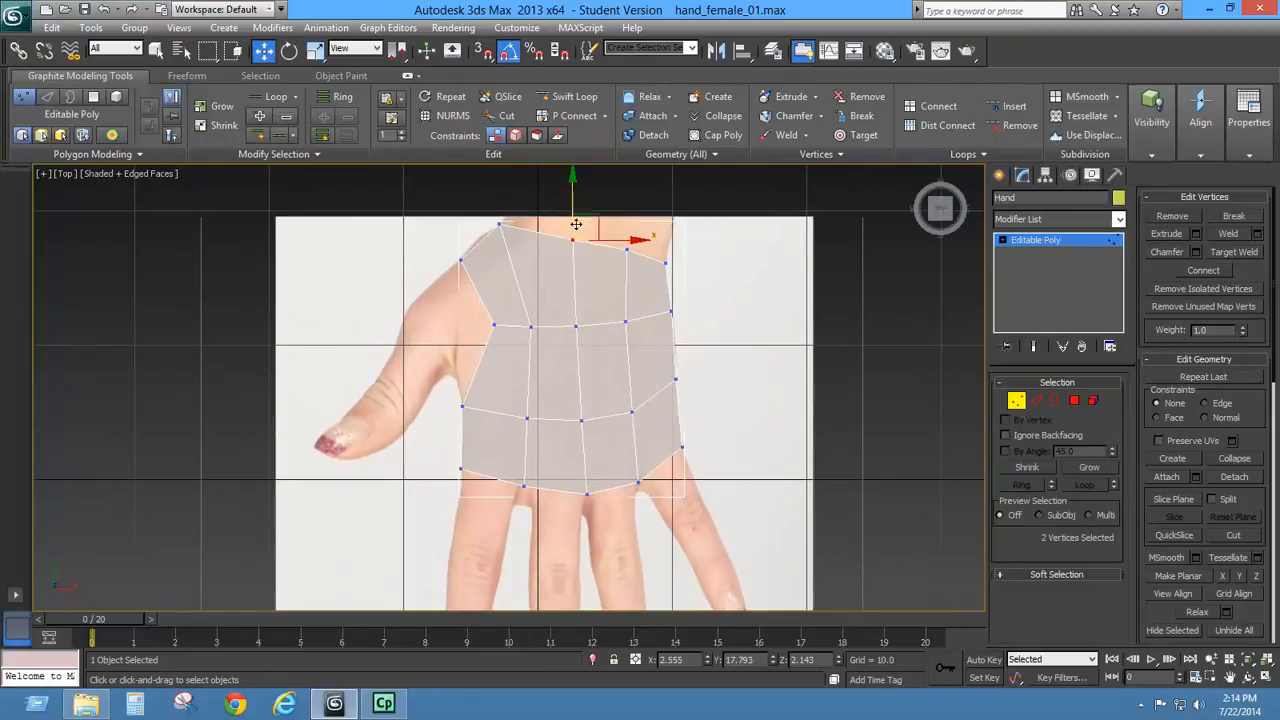
left_click_drag(594, 216, 561, 216)
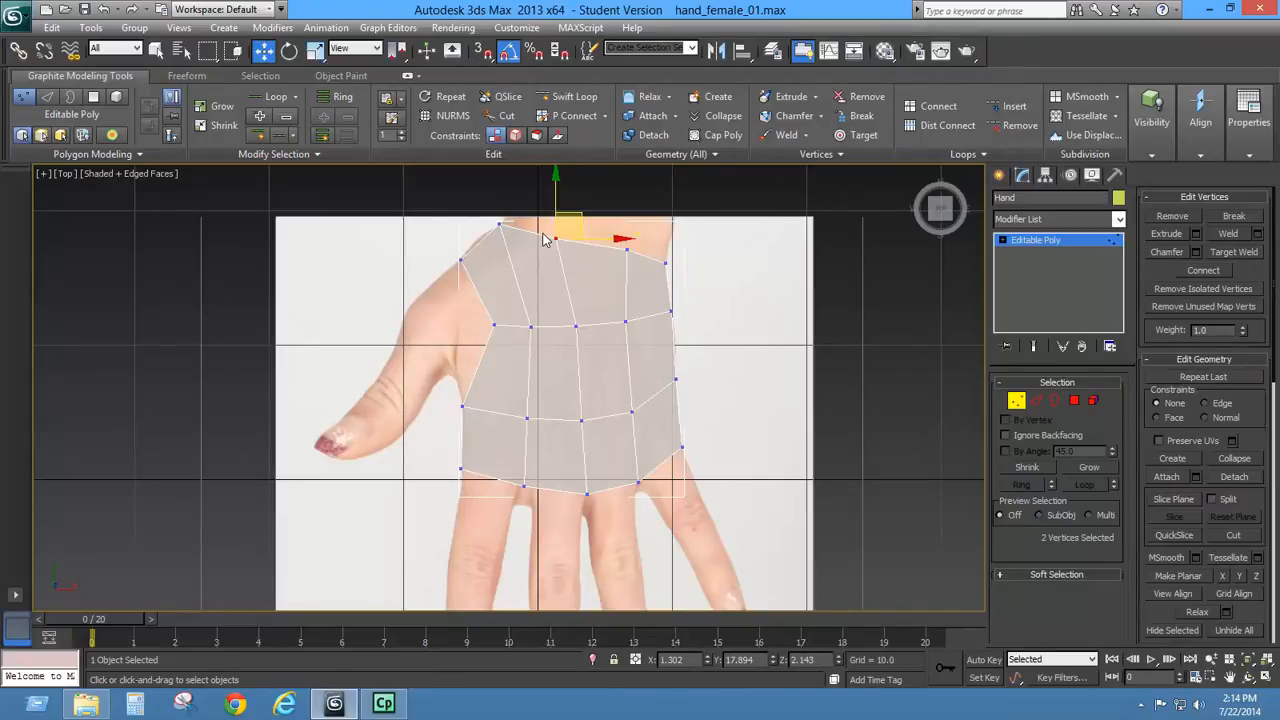
- Shift the two thumb-side vertex pairs of the row just below the wrist edge slightly toward the thumb
middle_click_drag(588, 284, 575, 388)
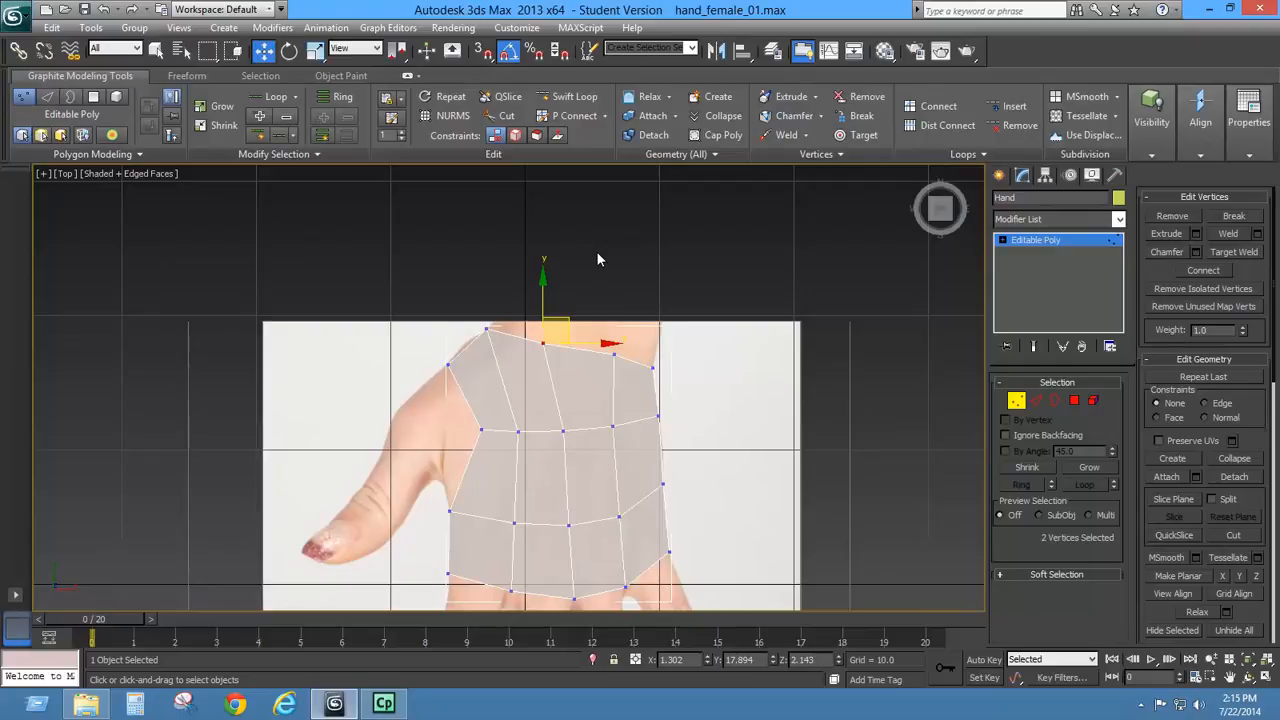
key("p")
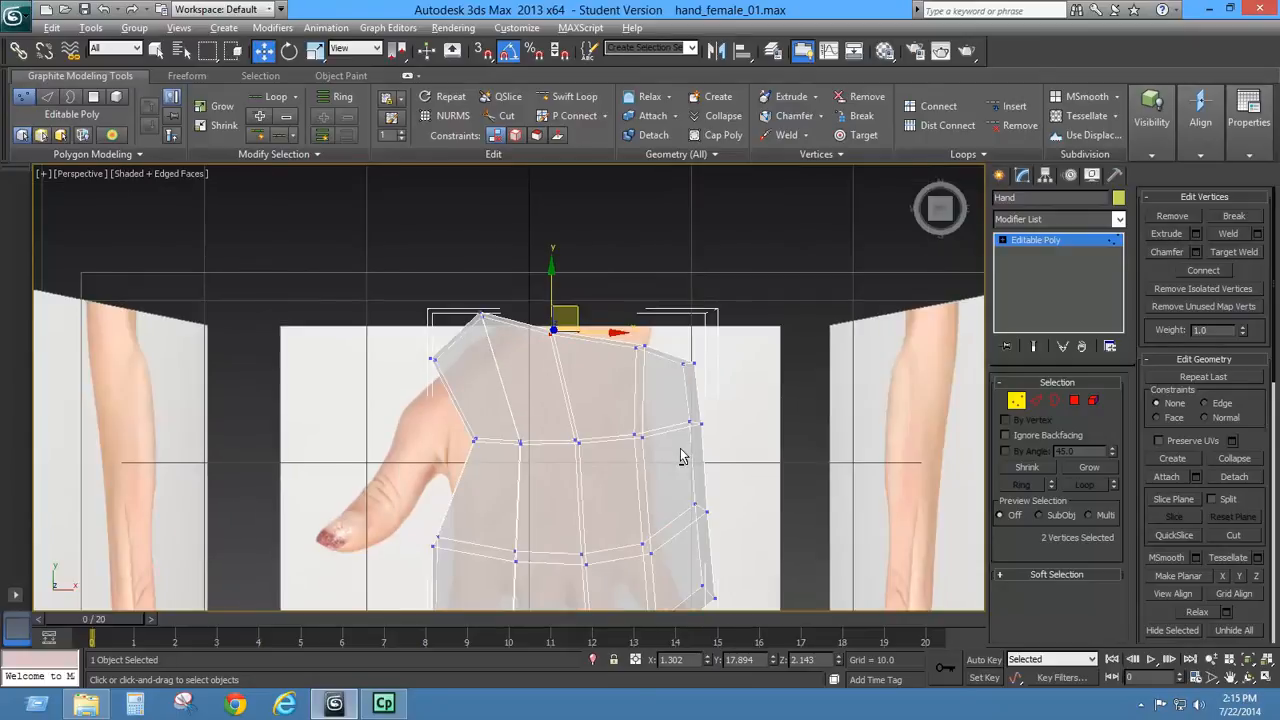
middle_click_drag(686, 449, 406, 305, "alt")
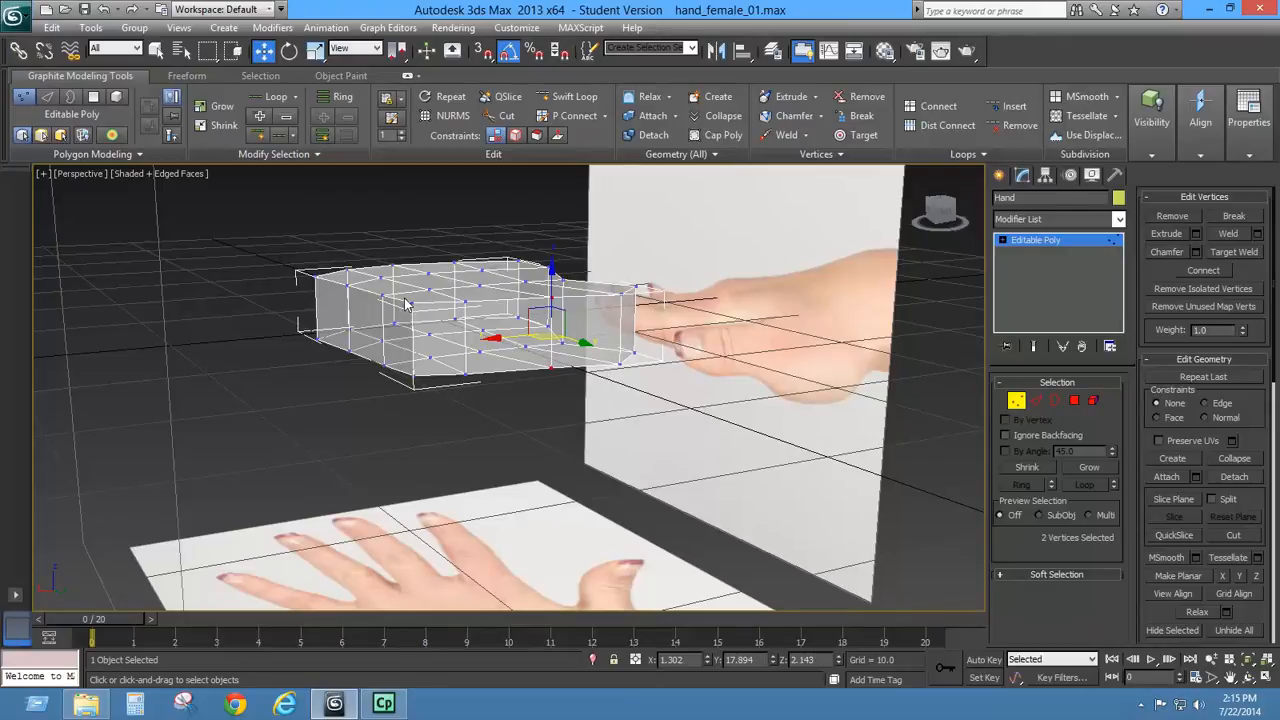
middle_click_drag(530, 322, 580, 340, "alt")
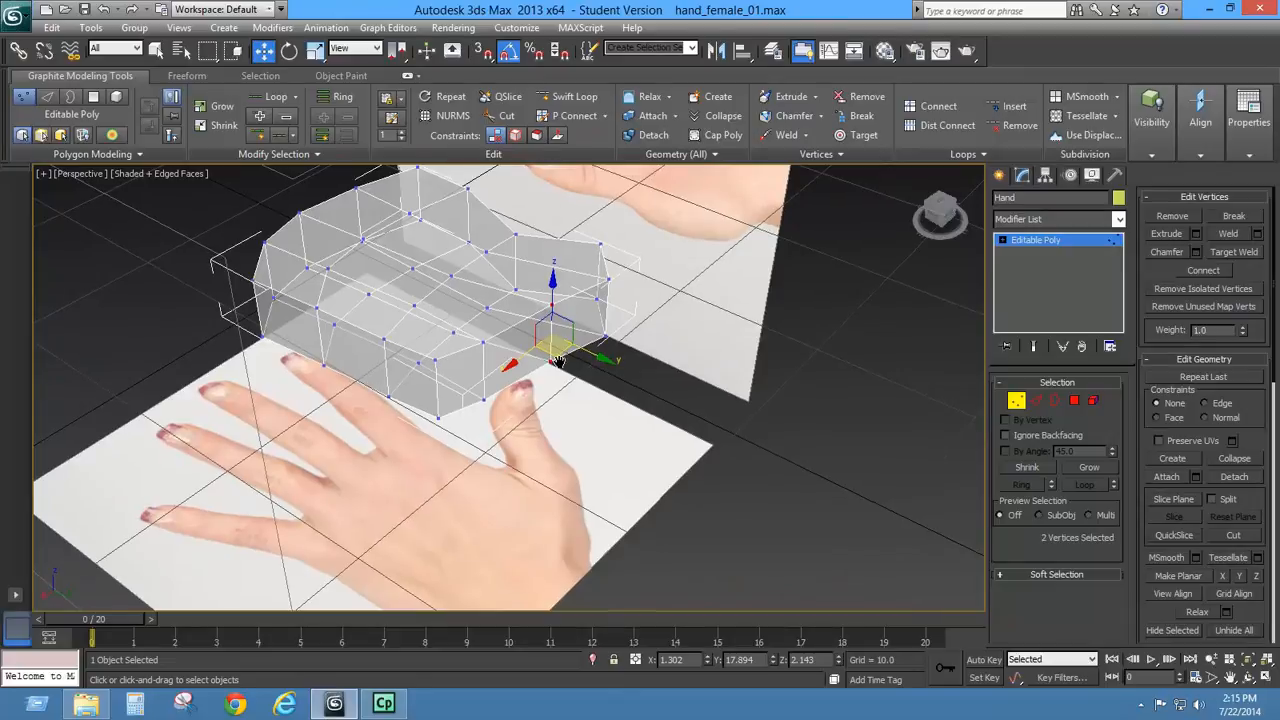
key("t")
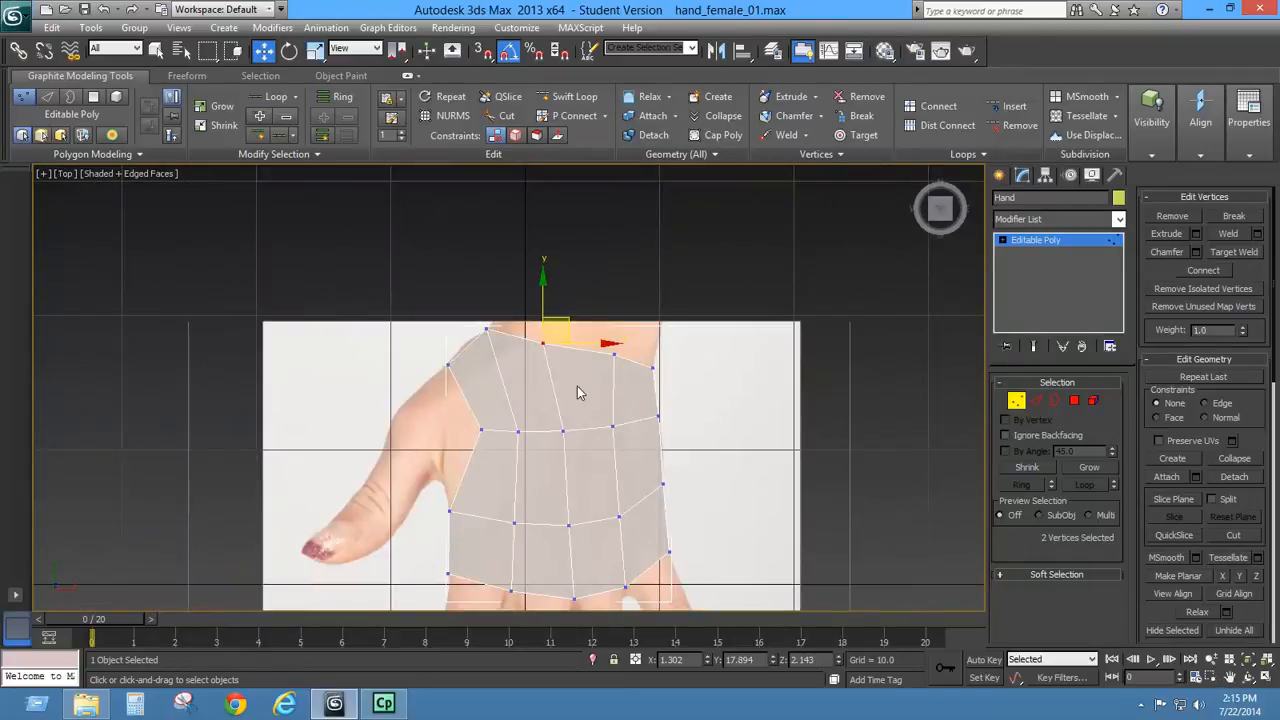
middle_click_drag(577, 386, 685, 293)
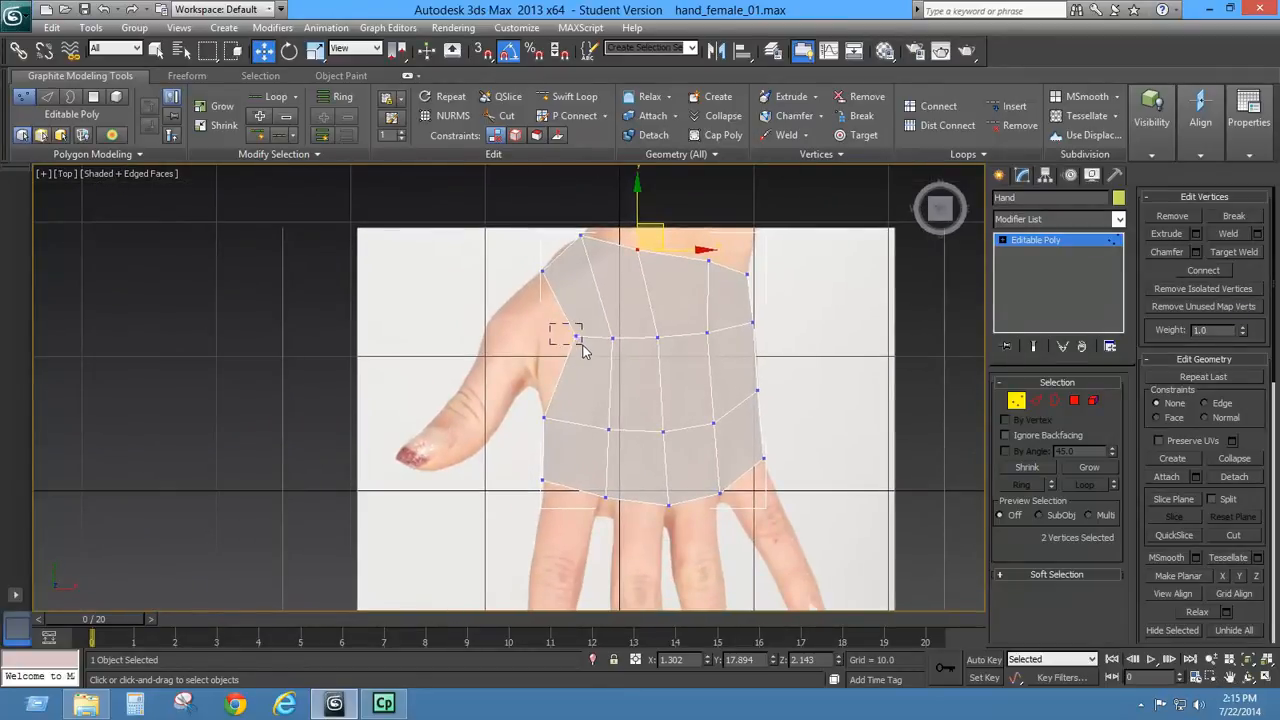
left_click_drag(582, 345, 589, 314)
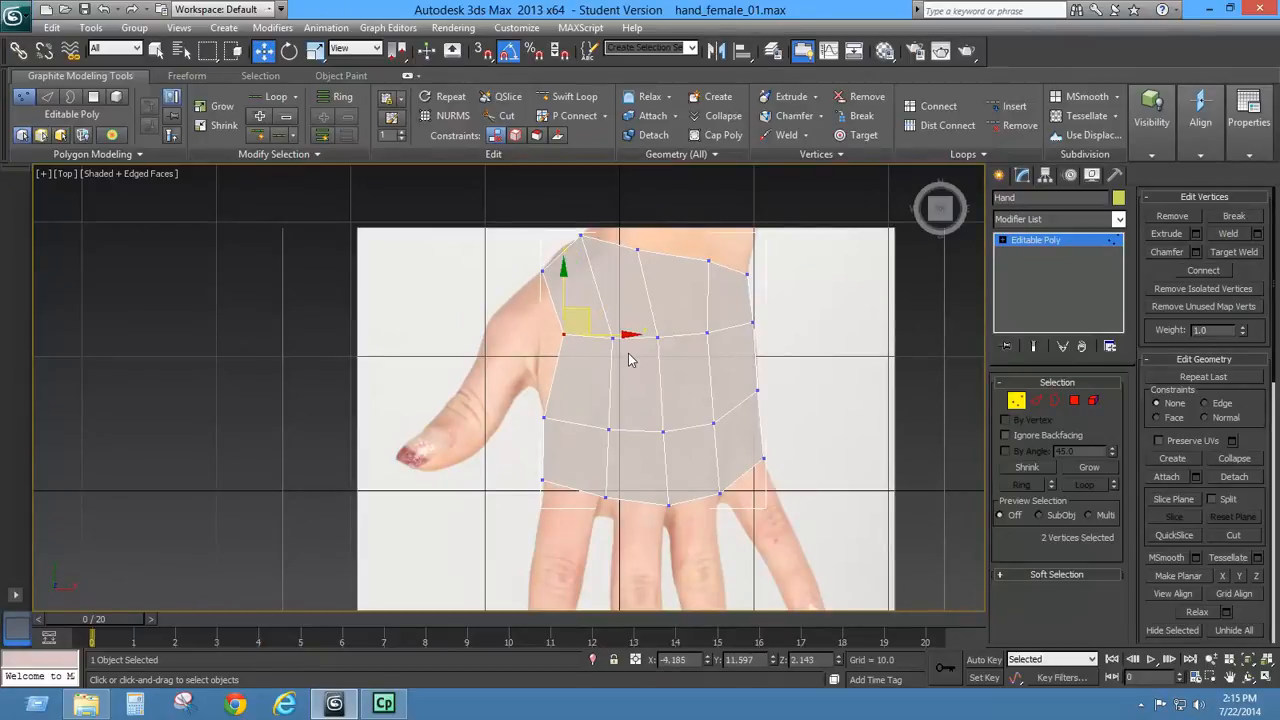
left_click_drag(623, 369, 628, 317)
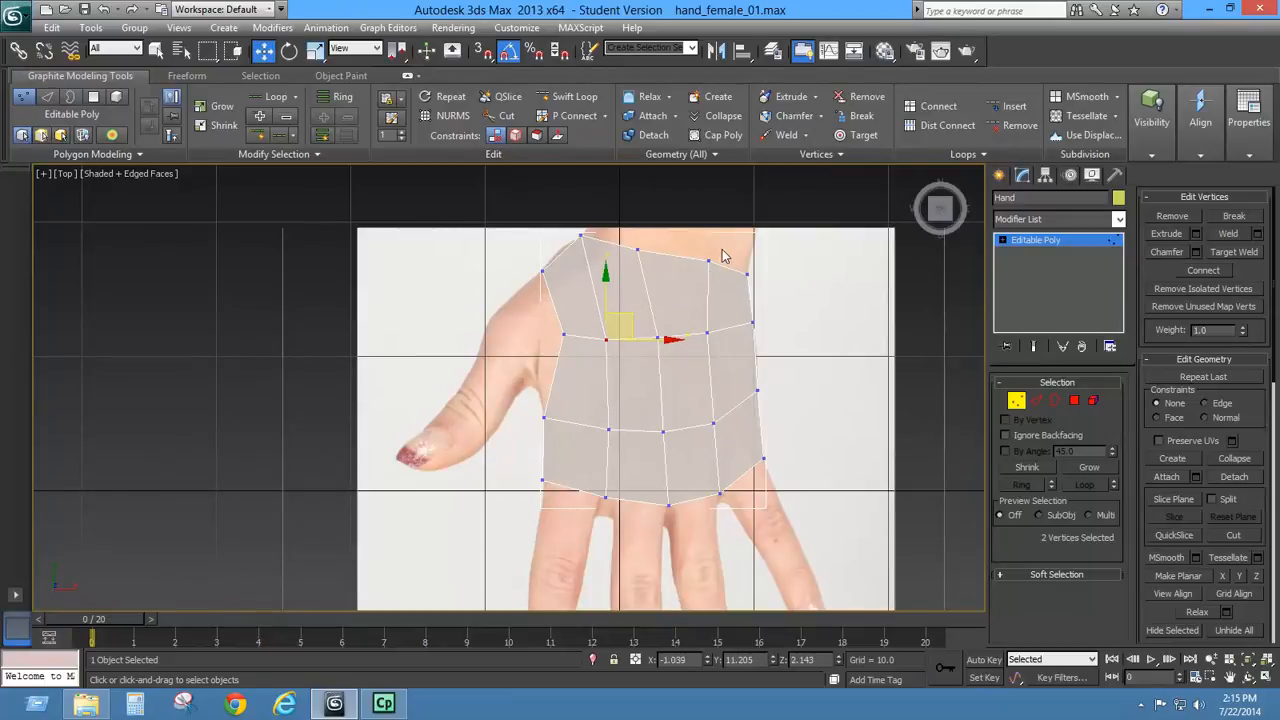
- Shift the fourth wrist-edge vertex pair slightly toward the thumb side and nudge the thumb-side corner pair out to the hand outline
left_click_drag(690, 287, 690, 286)
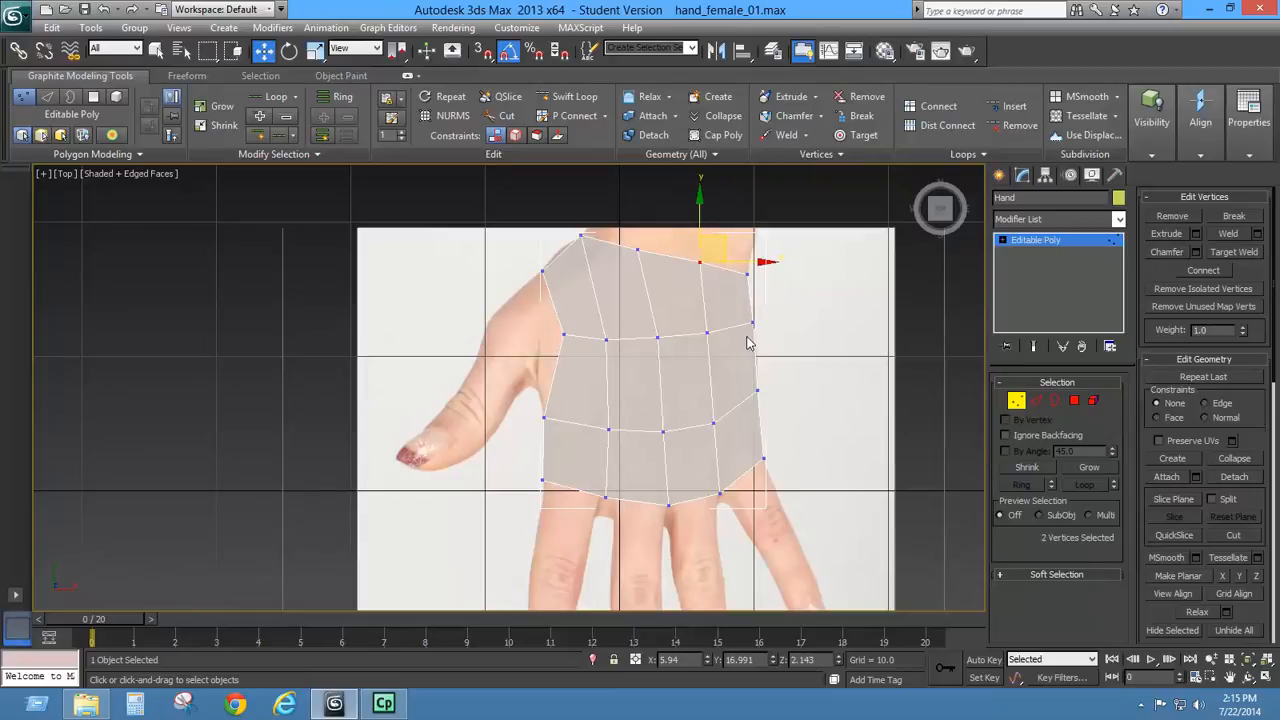
middle_click_drag(703, 371, 699, 400)
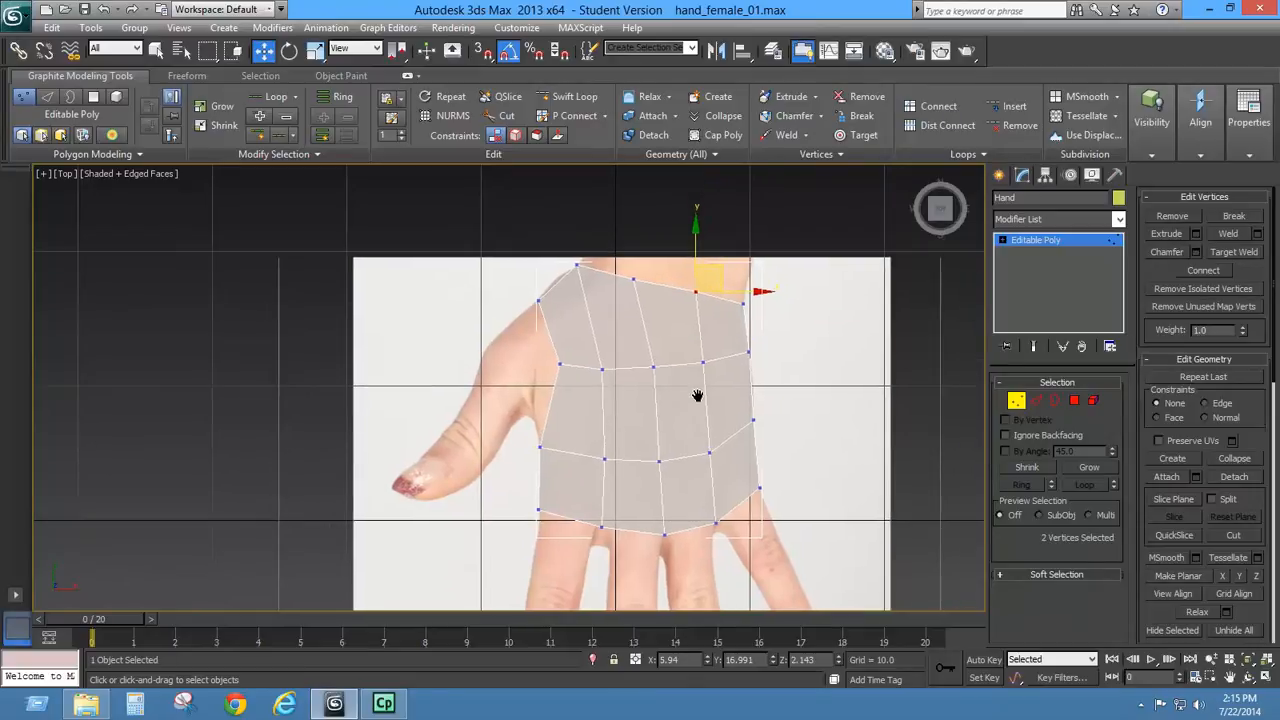
scroll(626, 388, "up", 5)
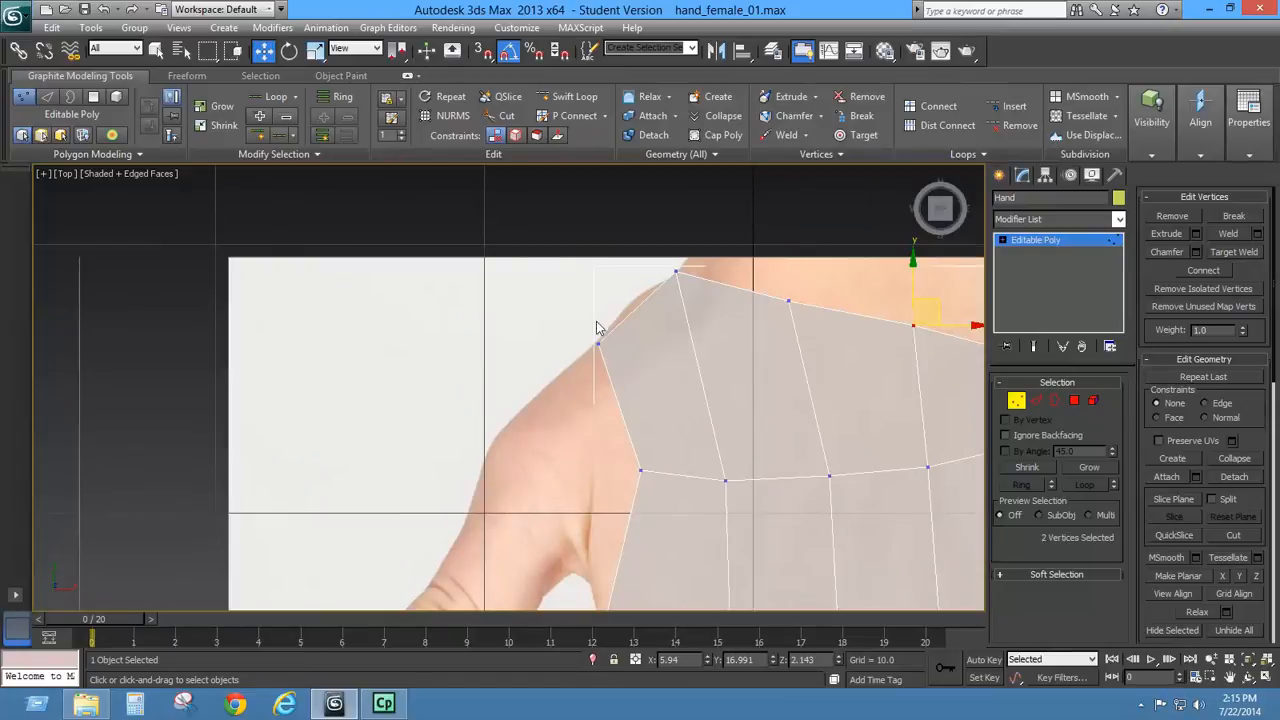
left_click_drag(624, 370, 624, 370)
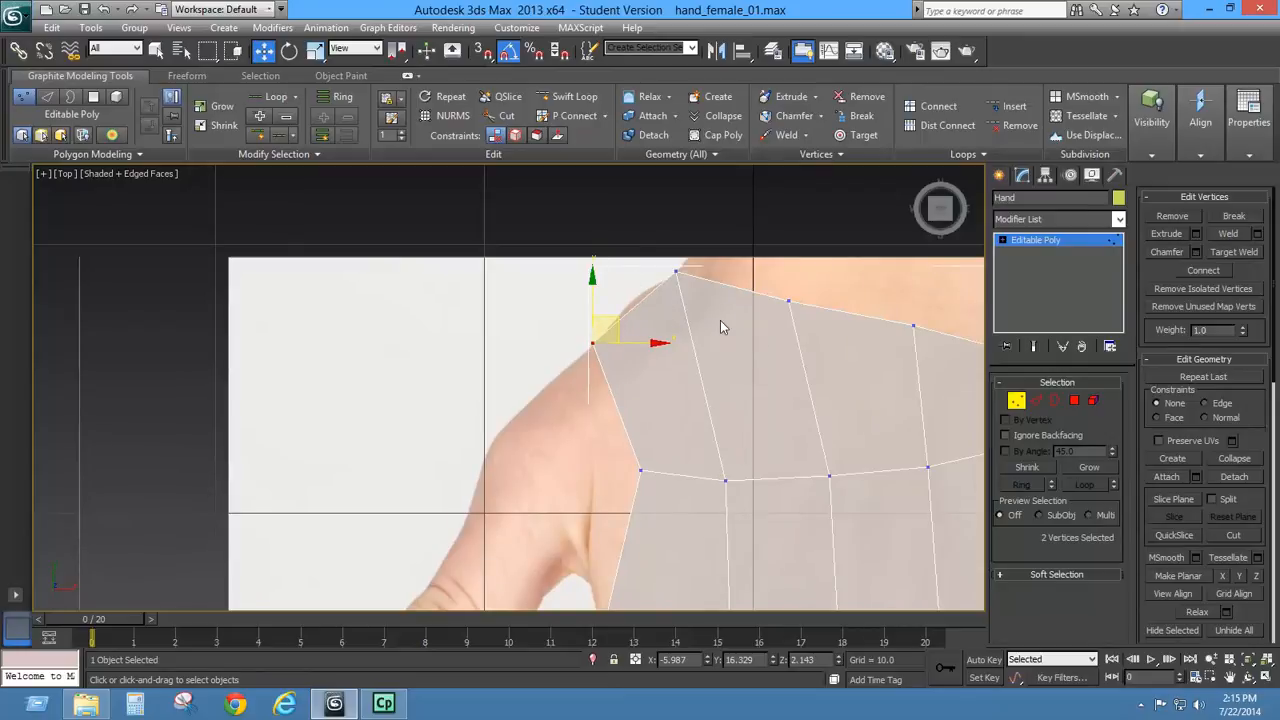
- Turn off the palm mesh's see-through display and orbit it in perspective to show its top and finger-side edge
middle_click_drag(720, 320, 496, 352)
scroll(665, 419, "down", 2)
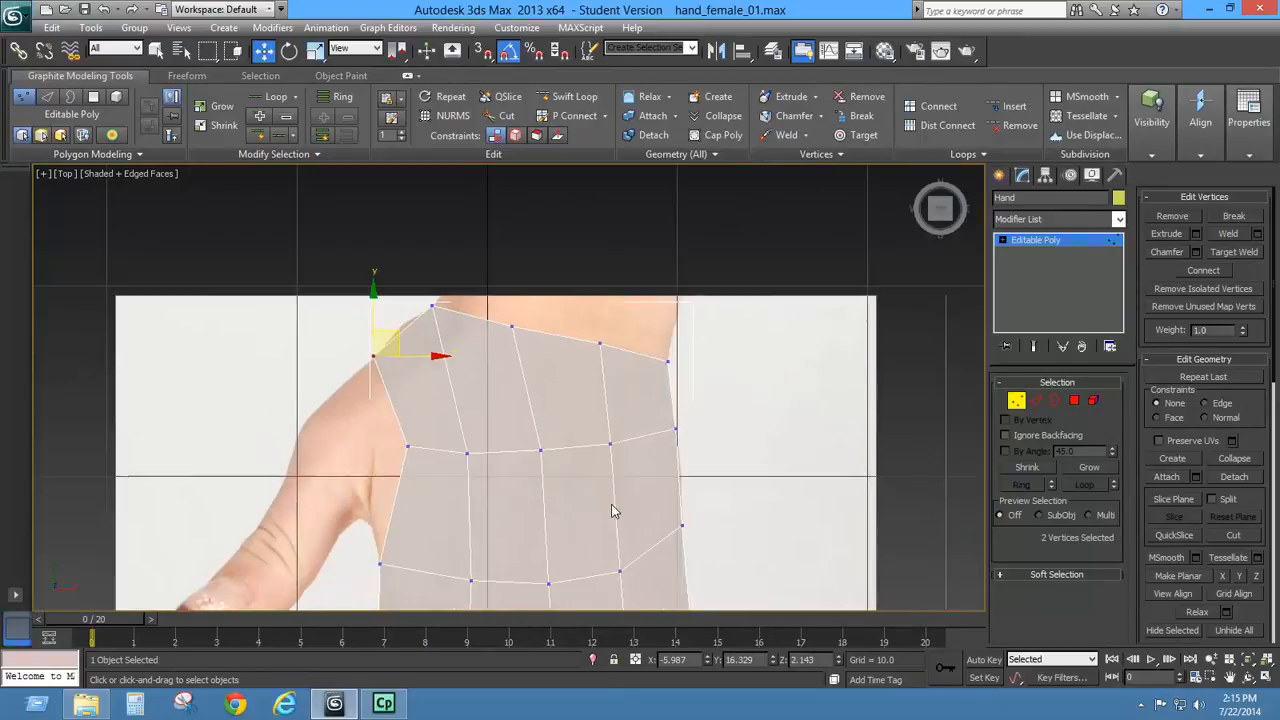
middle_click_drag(578, 535, 630, 399)
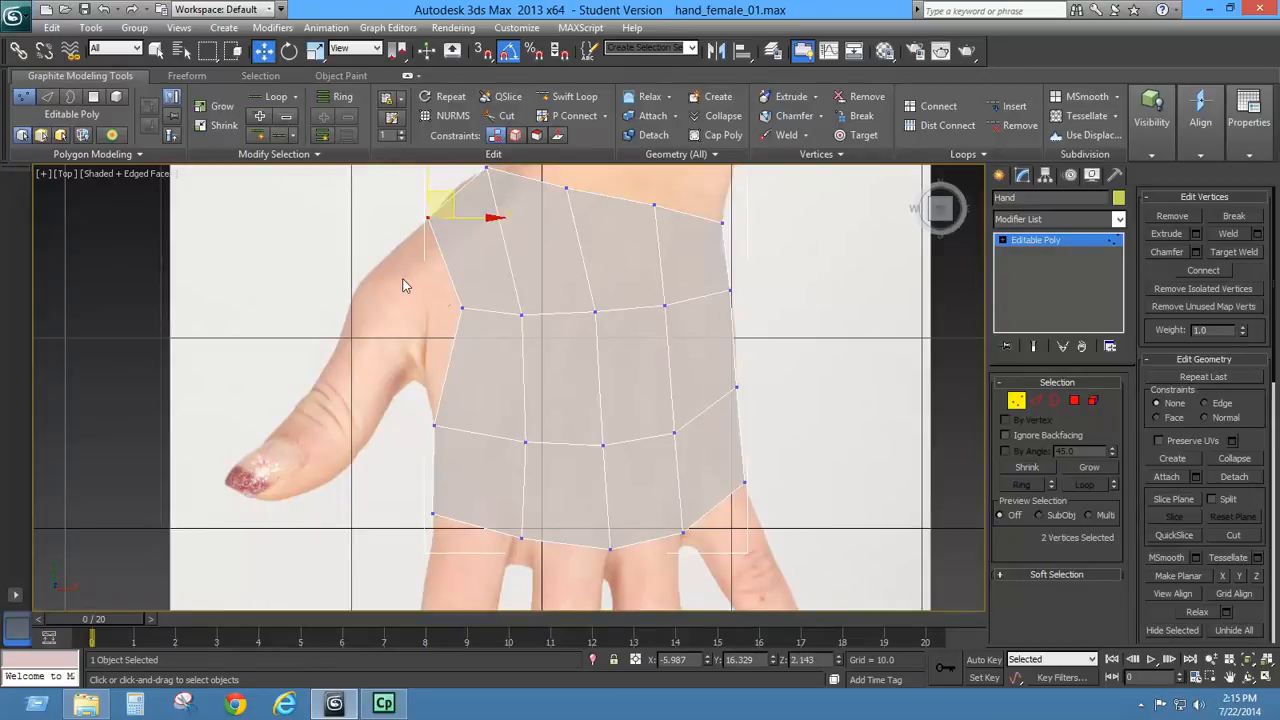
middle_click_drag(577, 391, 654, 374)
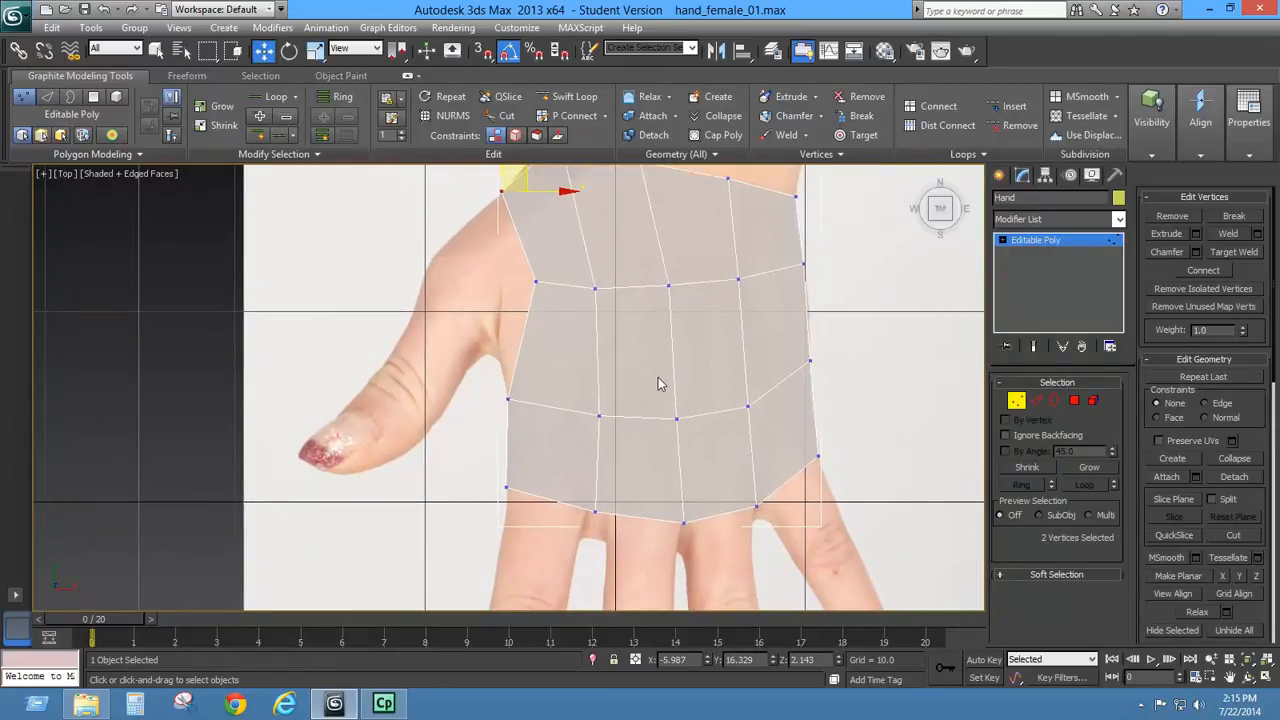
key("p")
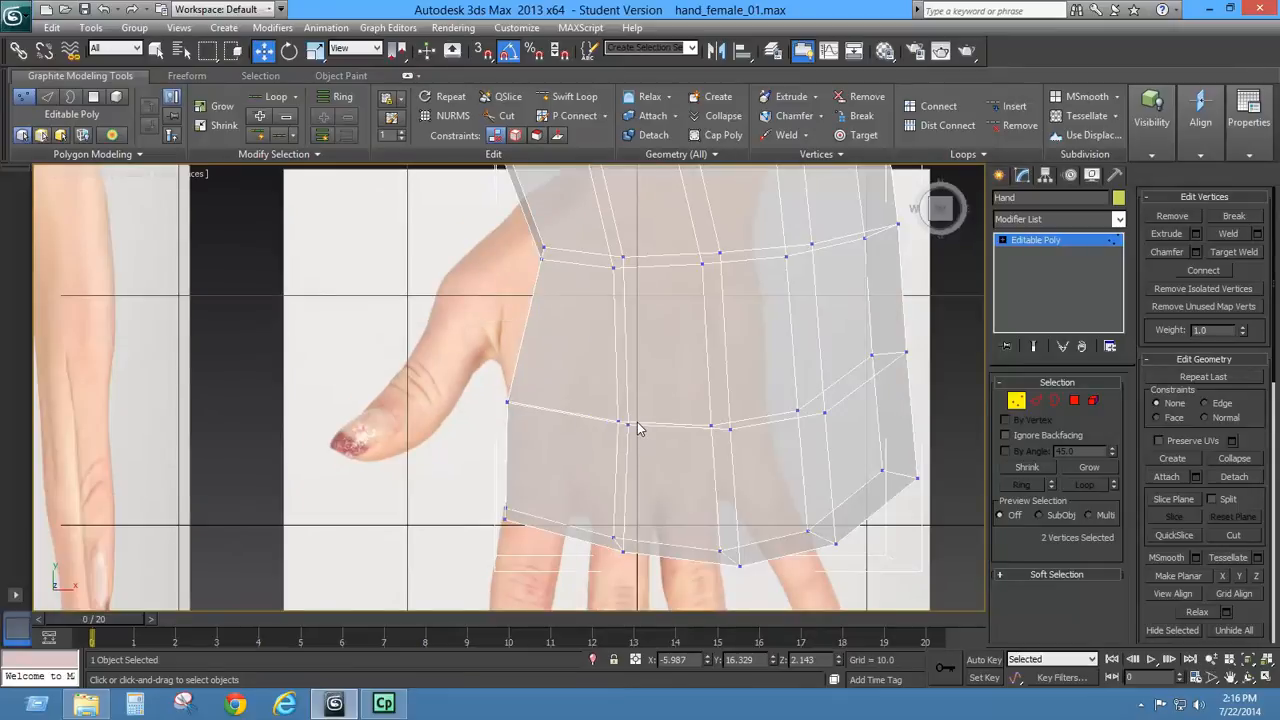
middle_click_drag(637, 422, 560, 302, "alt")
key("alt+x")
scroll(566, 399, "down", 3)
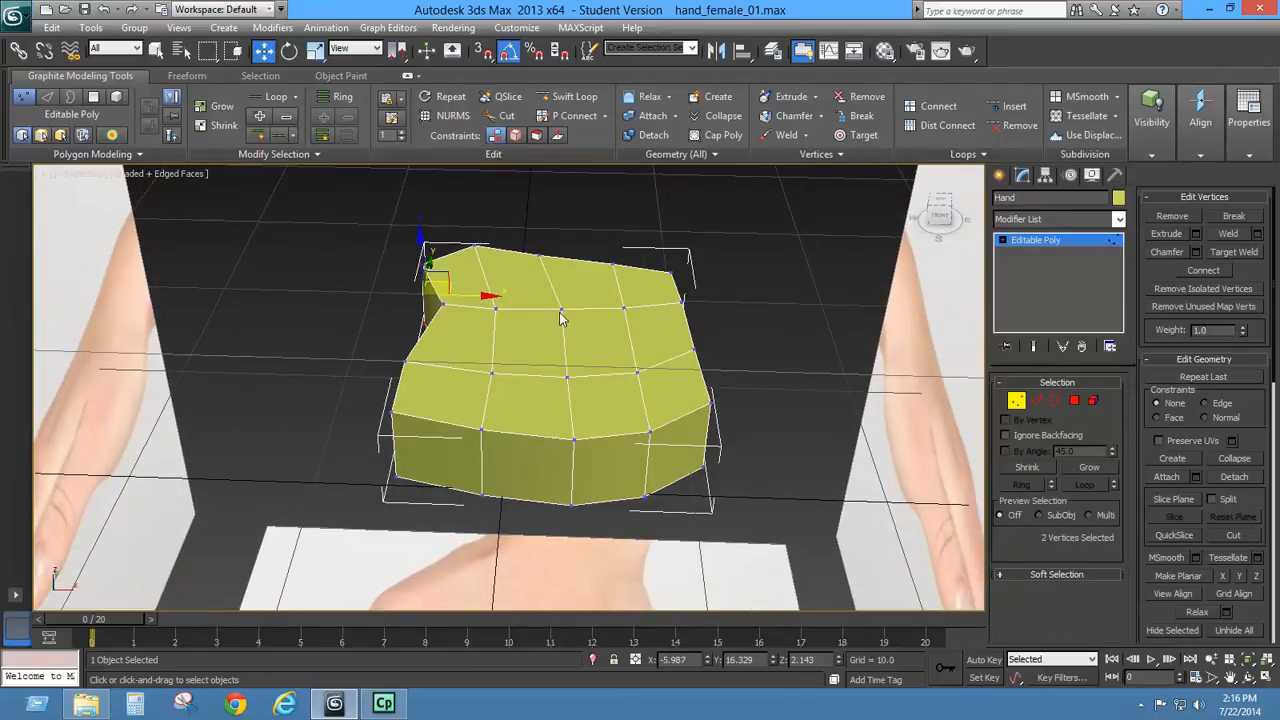
left_click(561, 308)
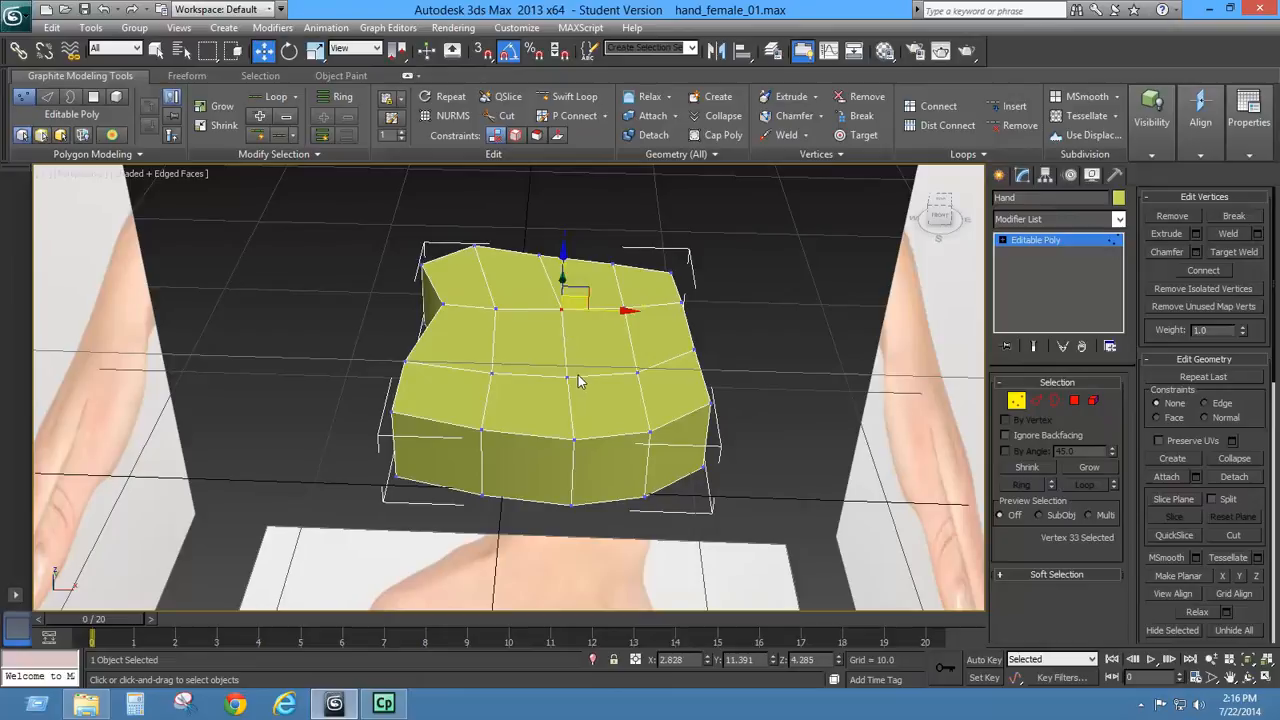
left_click(566, 377, "ctrl")
left_click(573, 440, "ctrl")
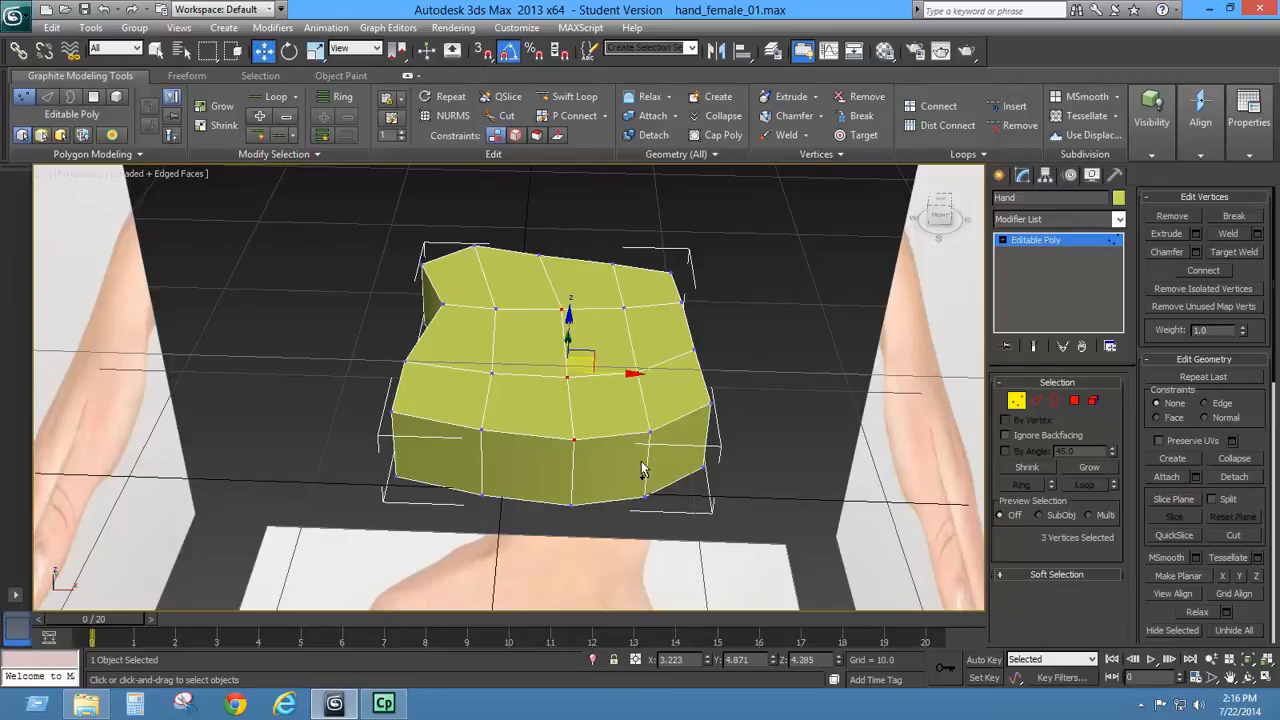
left_click(541, 255, "ctrl")
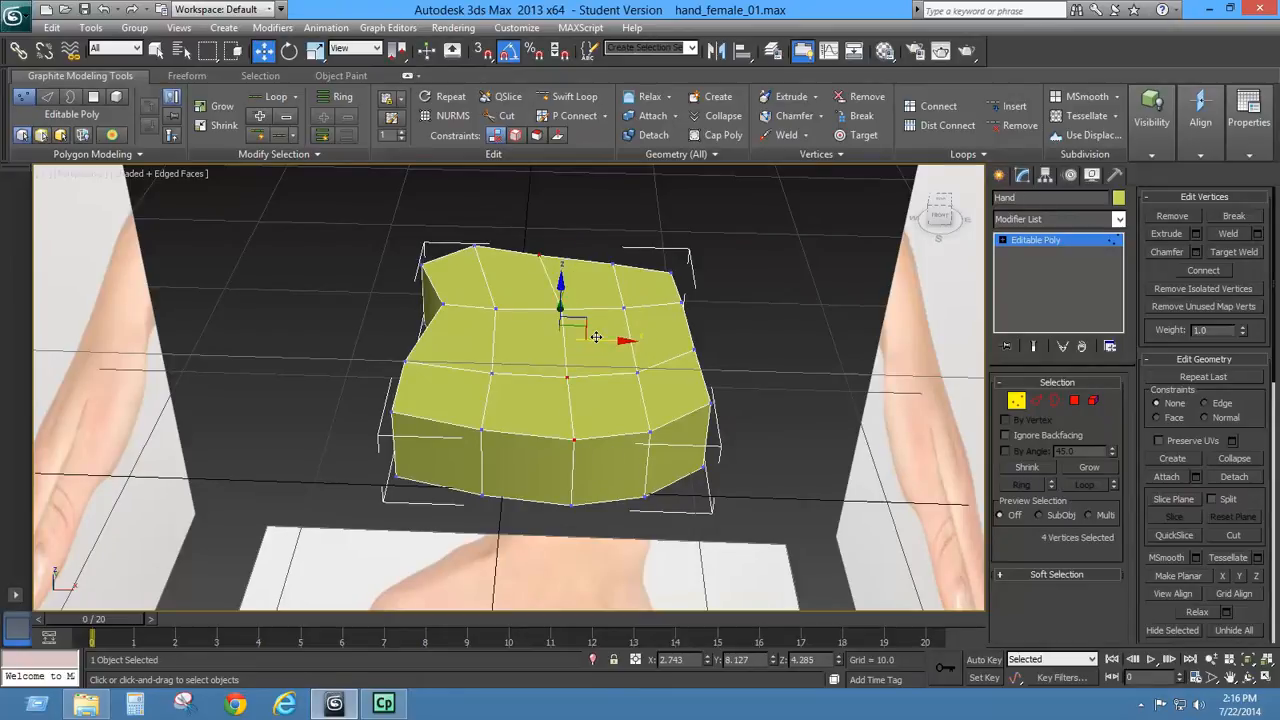
- Lower the eight finger-edge vertices in the left view to a Z of about -1.73, following the side reference
key("l")
scroll(493, 392, "up", 5)
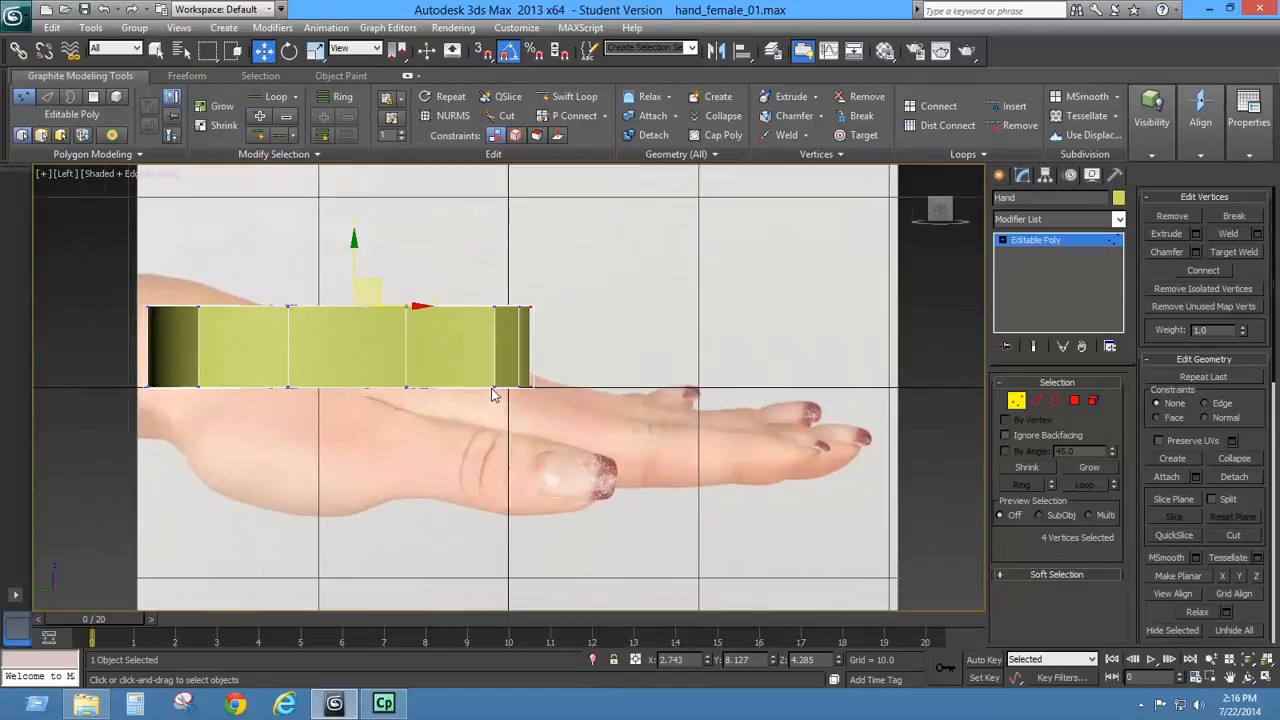
middle_click_drag(497, 396, 671, 388)
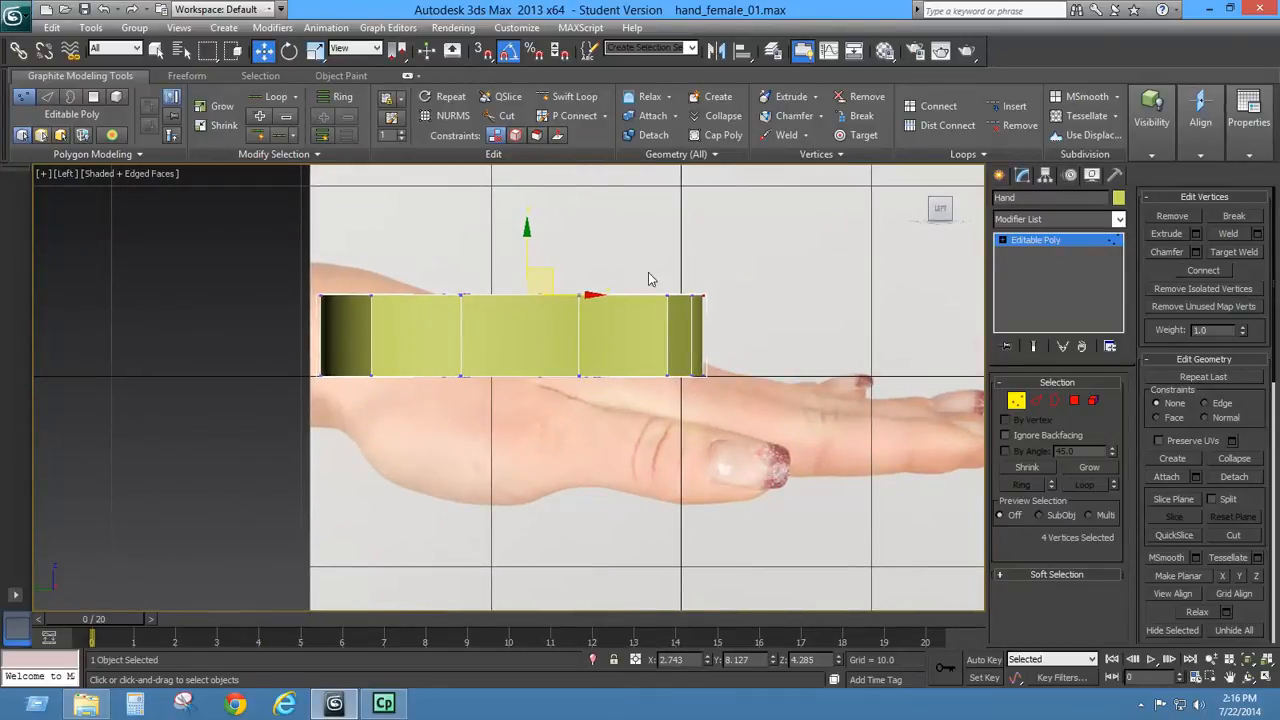
left_click_drag(649, 264, 737, 429)
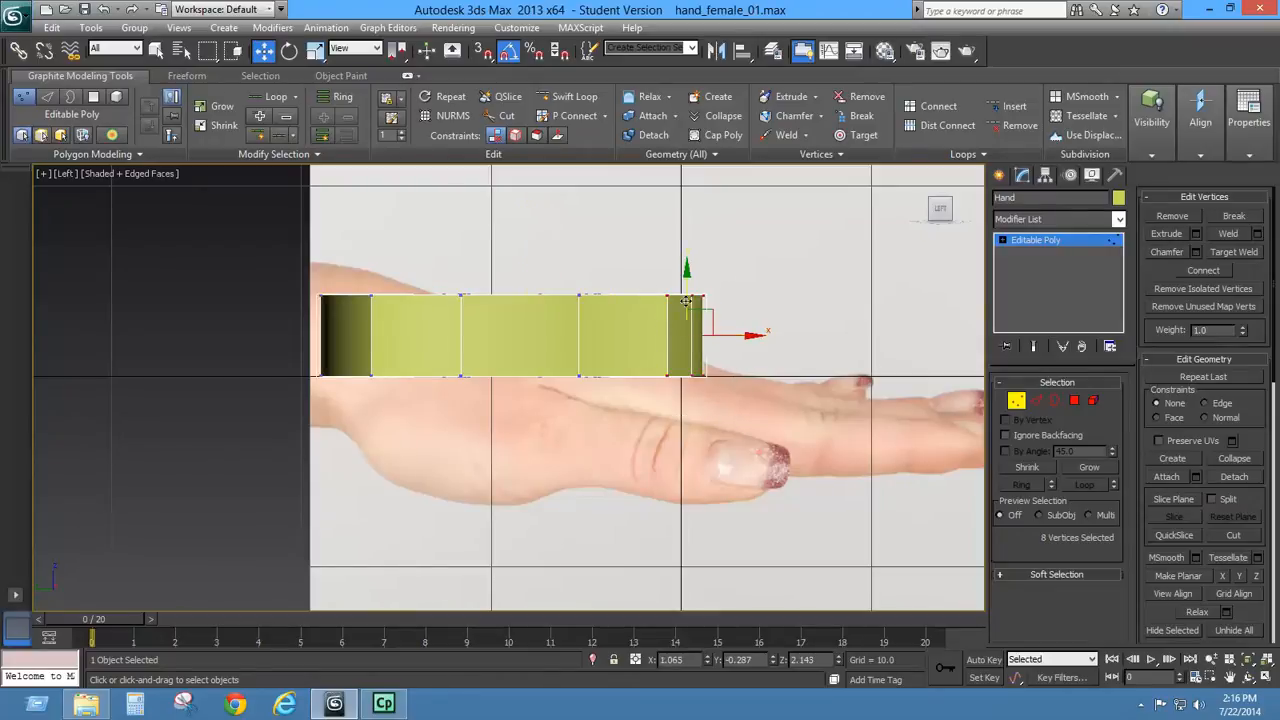
left_click_drag(684, 293, 684, 368)
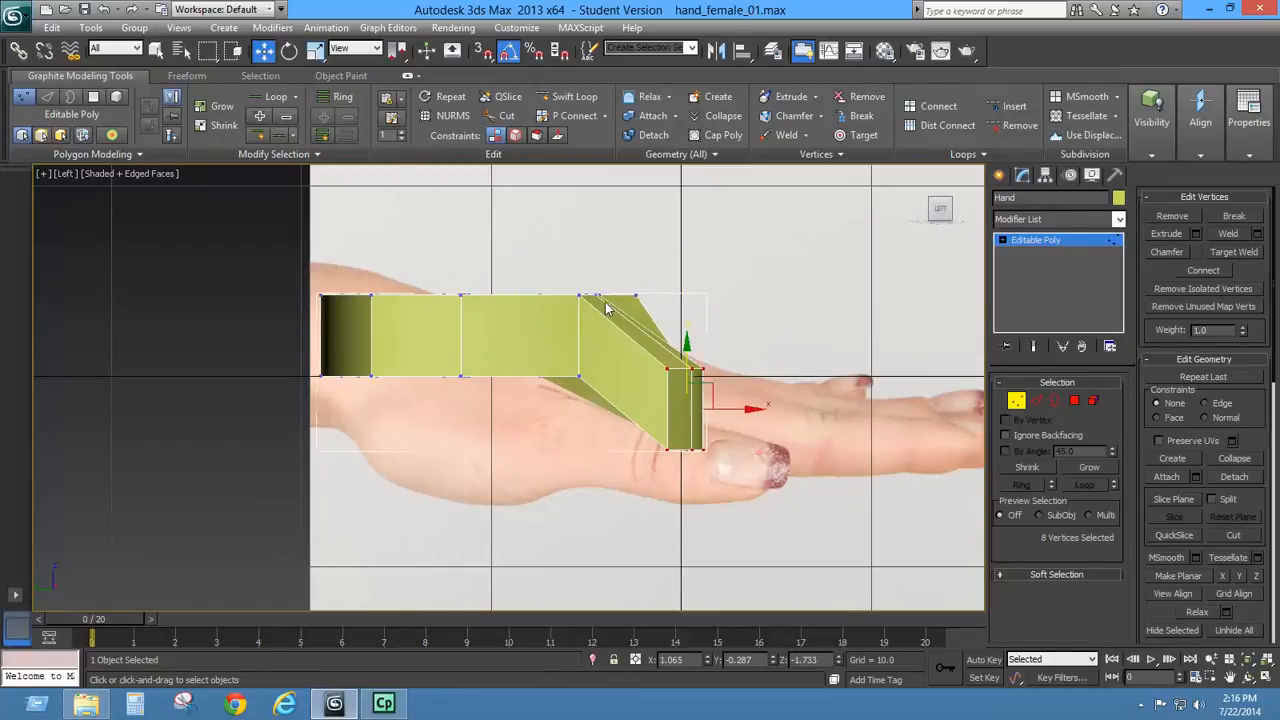
- Lower the ten-vertex row behind the finger edge along the side reference, and the upper little-finger corner vertex to a Z of about 1.33
key("t")
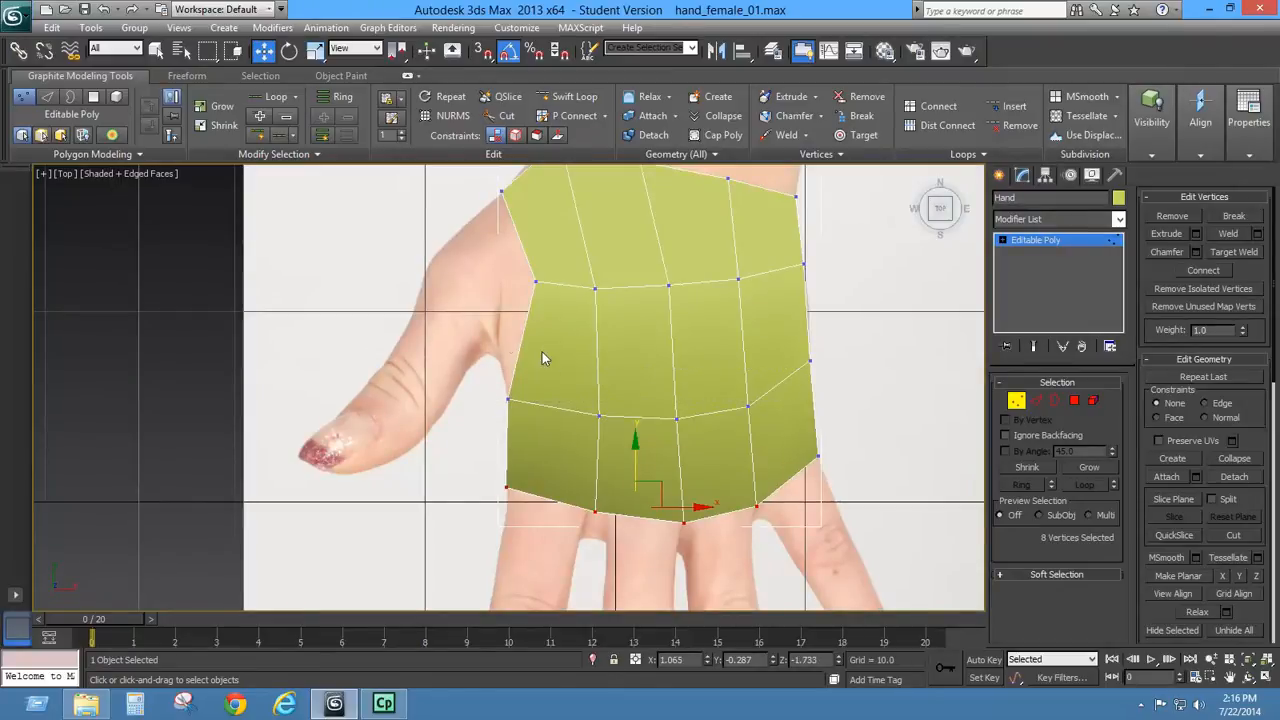
left_click_drag(484, 328, 865, 437)
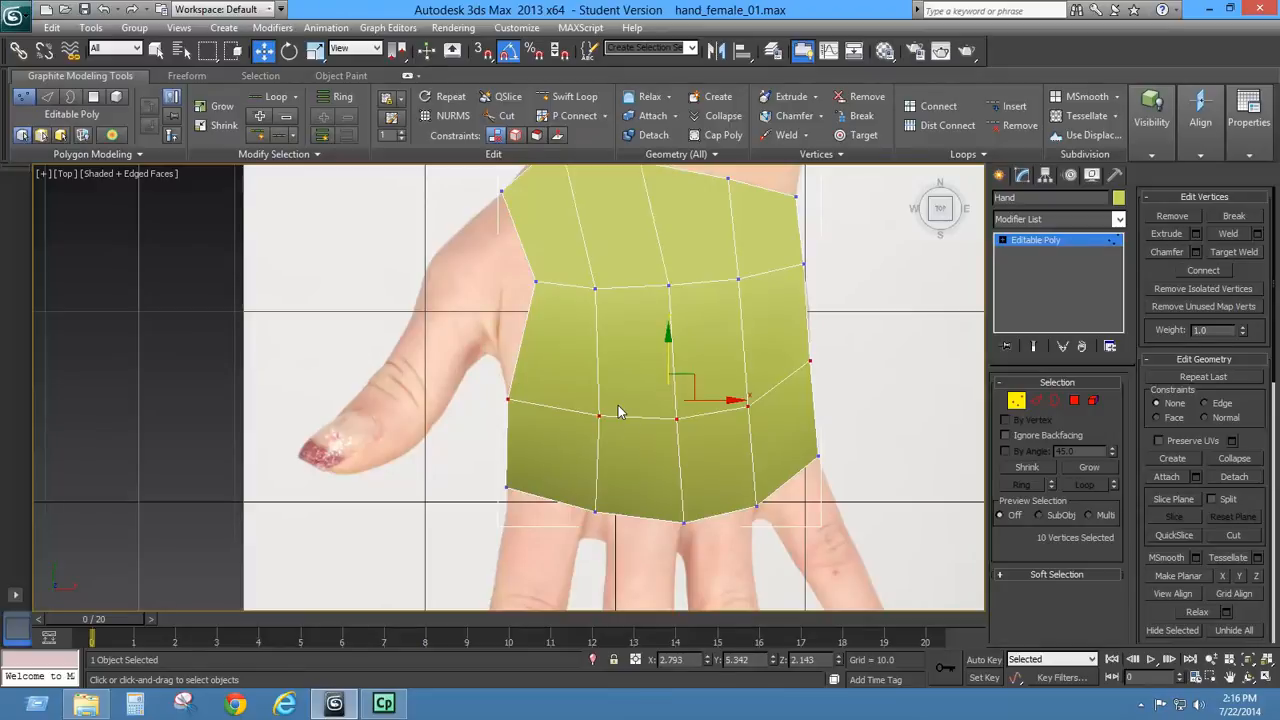
key("l")
left_click_drag(577, 297, 572, 325)
left_click(633, 295)
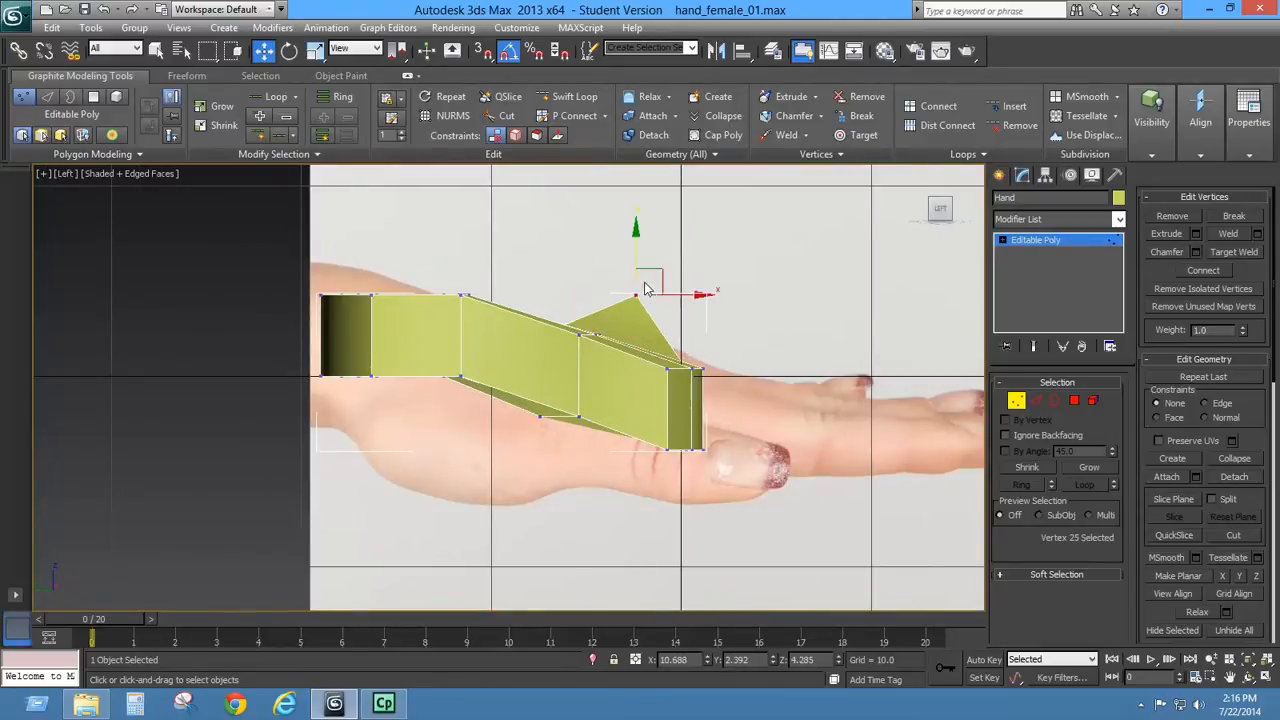
left_click_drag(631, 293, 625, 313)
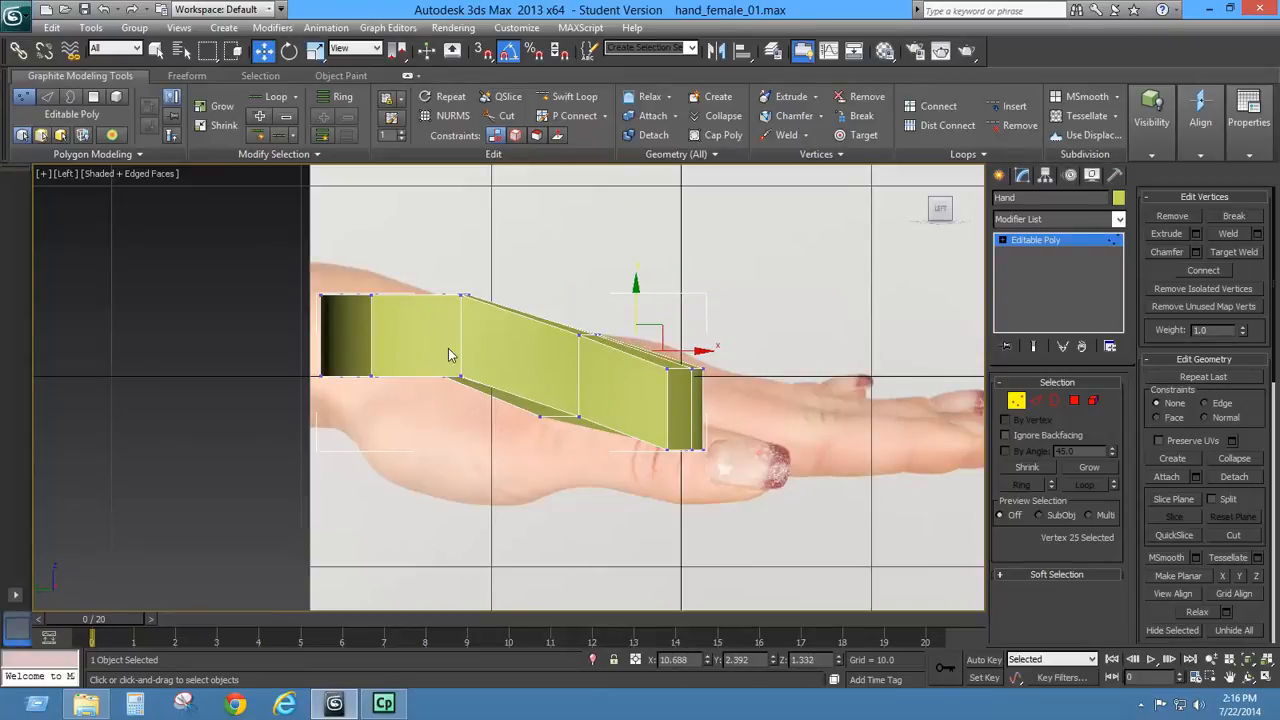
- Lower the ten-vertex row next to the wrist edge to a Z of about 1.3 in the left view, following the hand's slope
key("t")
middle_click_drag(615, 317, 586, 434)
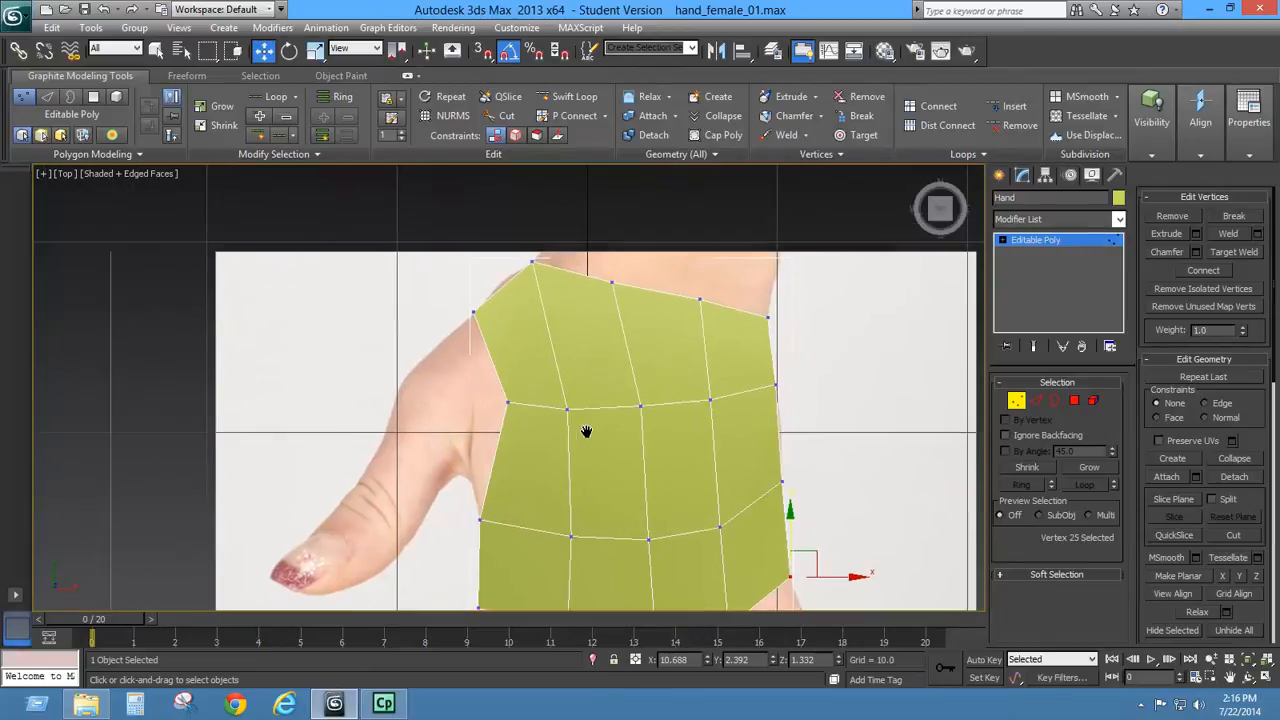
left_click_drag(452, 375, 740, 410)
left_click_drag(855, 446, 855, 446)
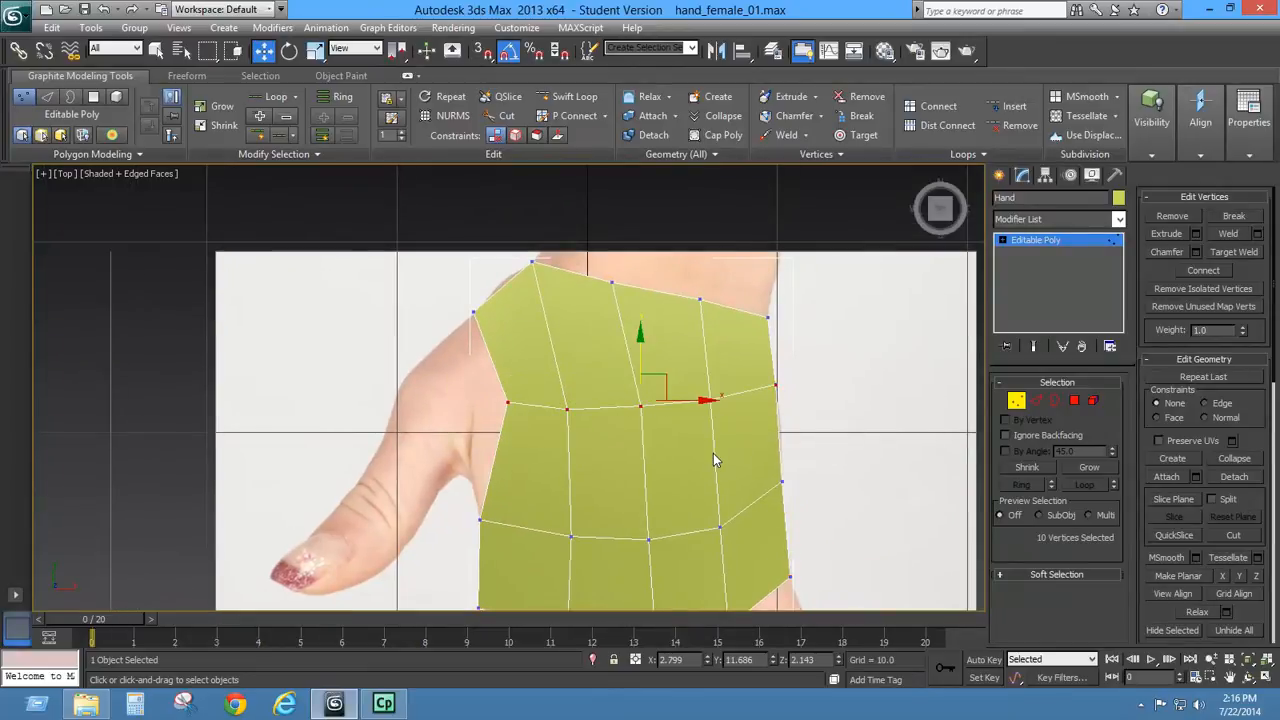
key("l")
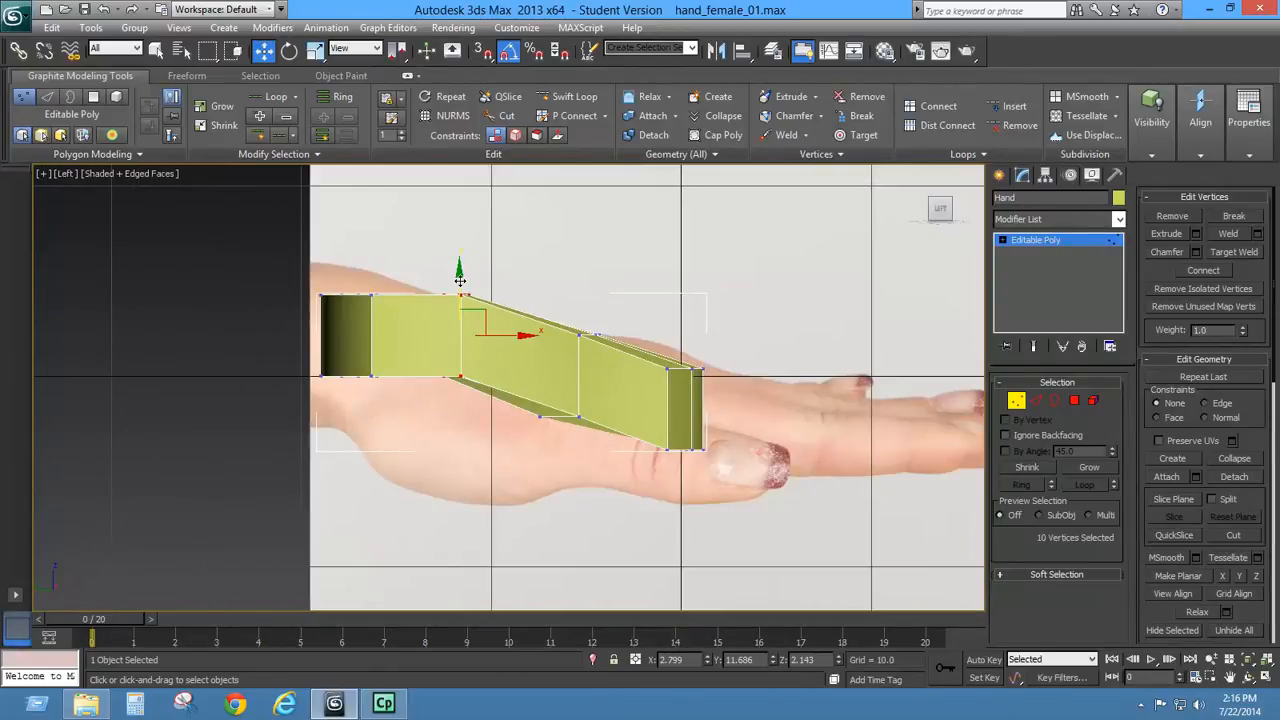
left_click_drag(459, 280, 456, 297)
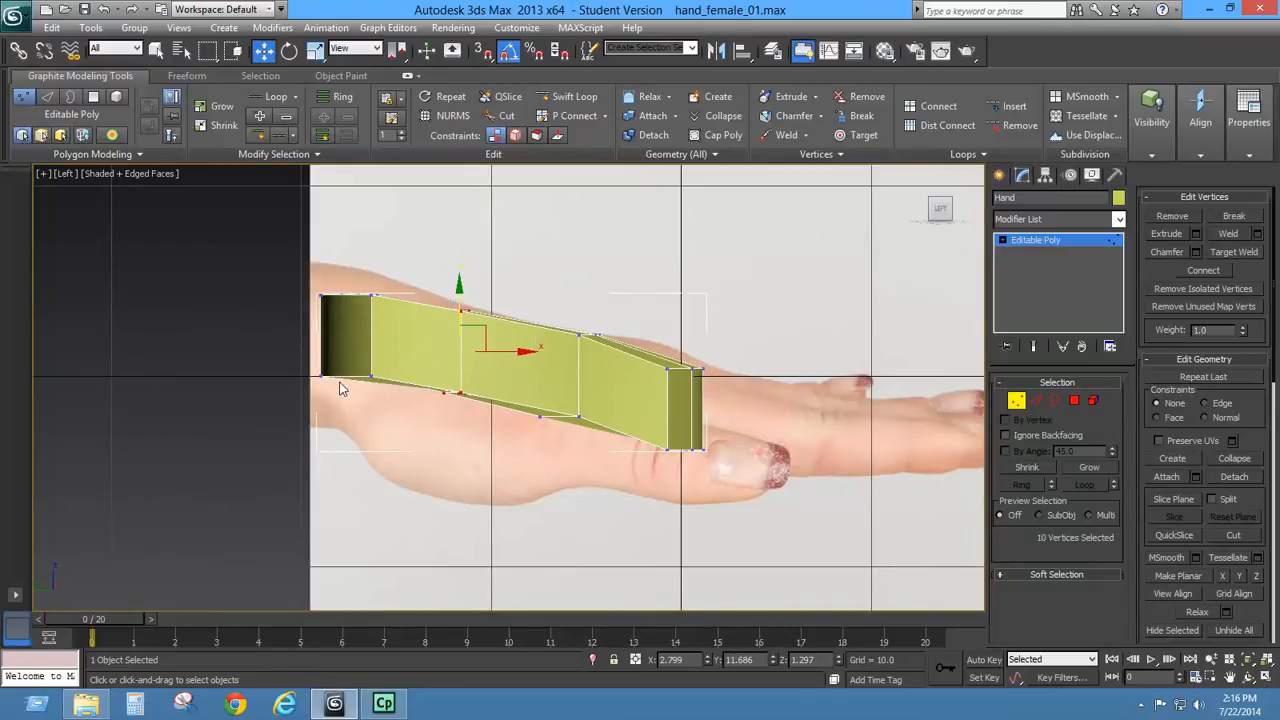
- Show the palm mesh in perspective and leave vertex editing
key("t")
scroll(574, 374, "down", 2)
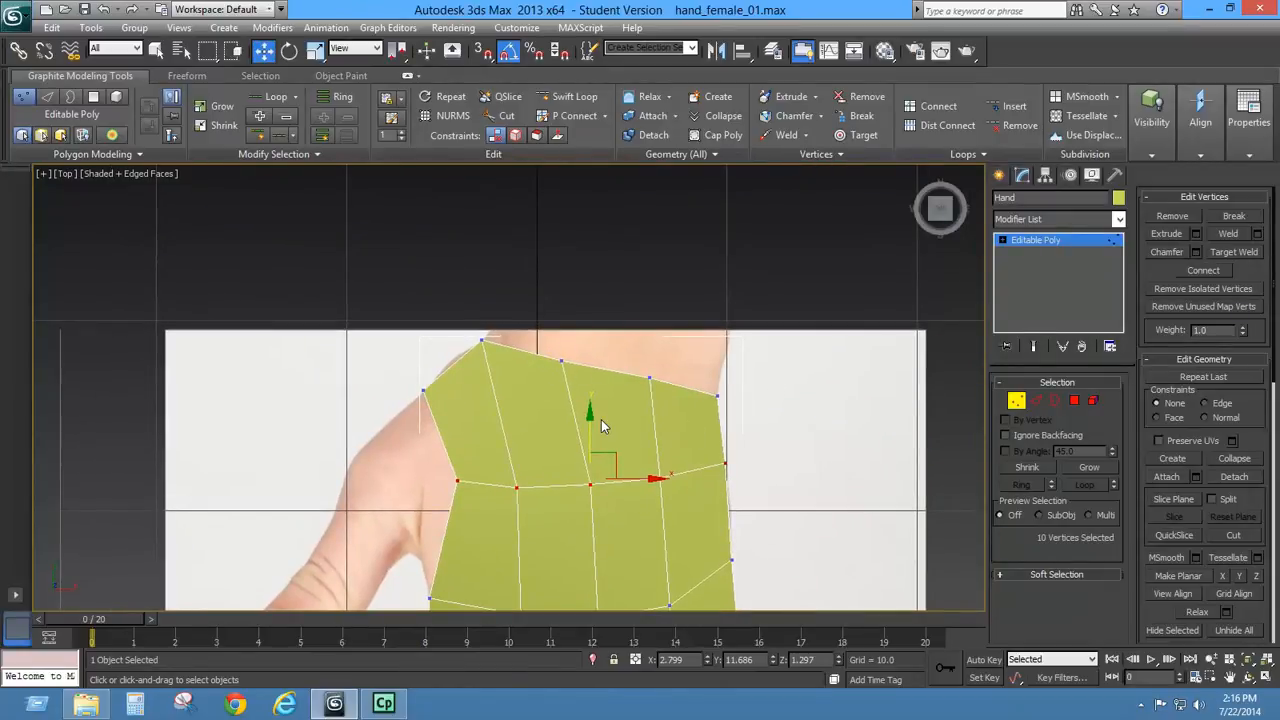
key("p")
middle_click_drag(601, 419, 650, 412, "alt")
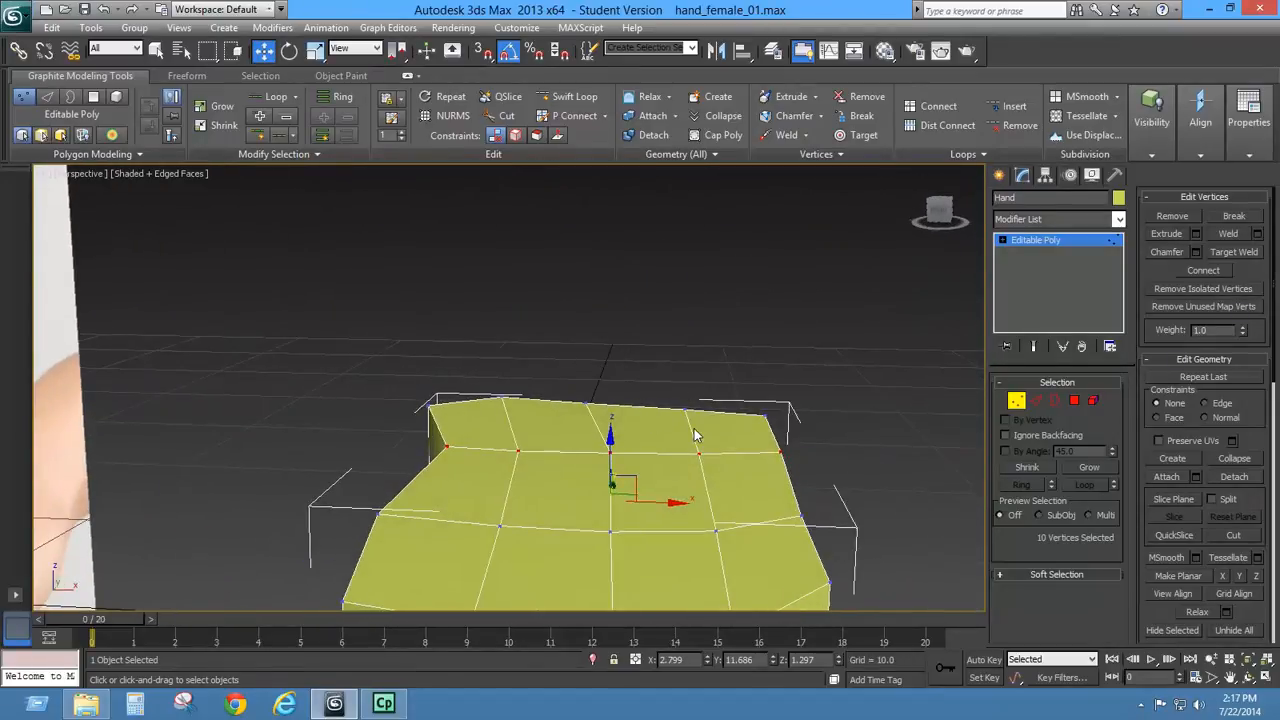
key("1")
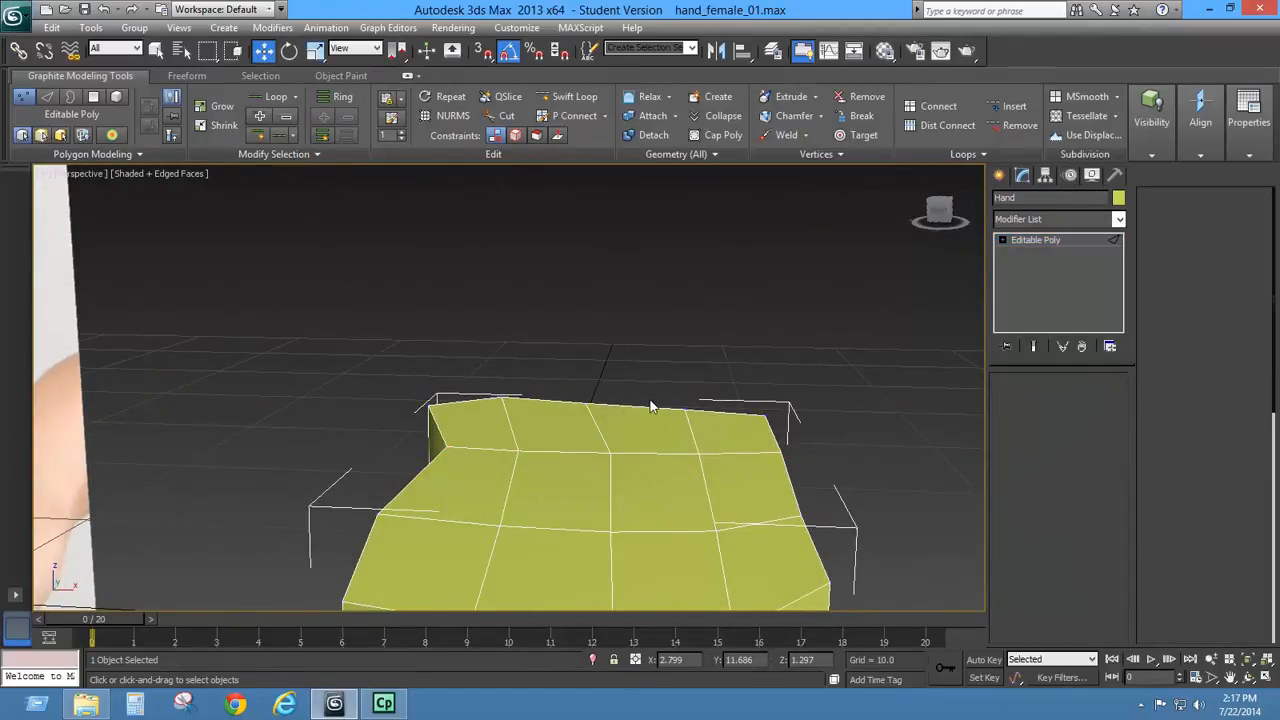
- Raise the upper middle edge of the palm's wrist end to a Z of about 5.87, matching the side reference
key("2")
left_click(636, 408)
key("l")
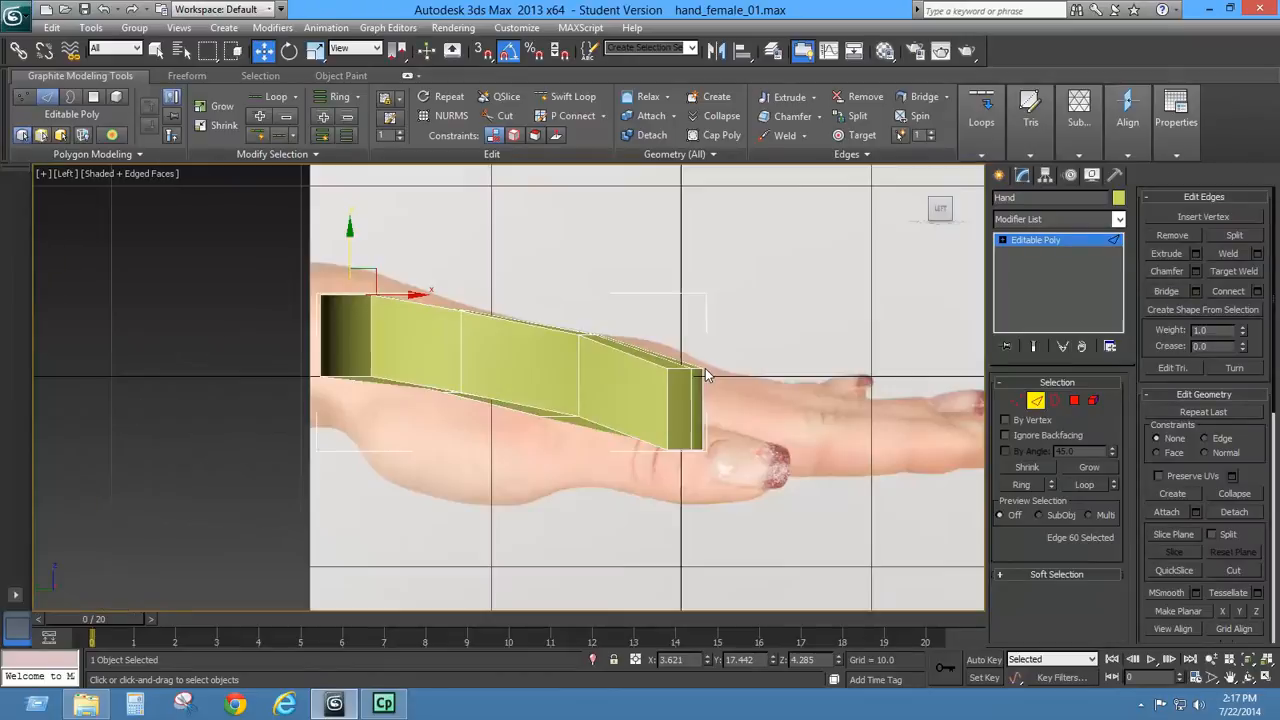
left_click_drag(351, 249, 351, 224)
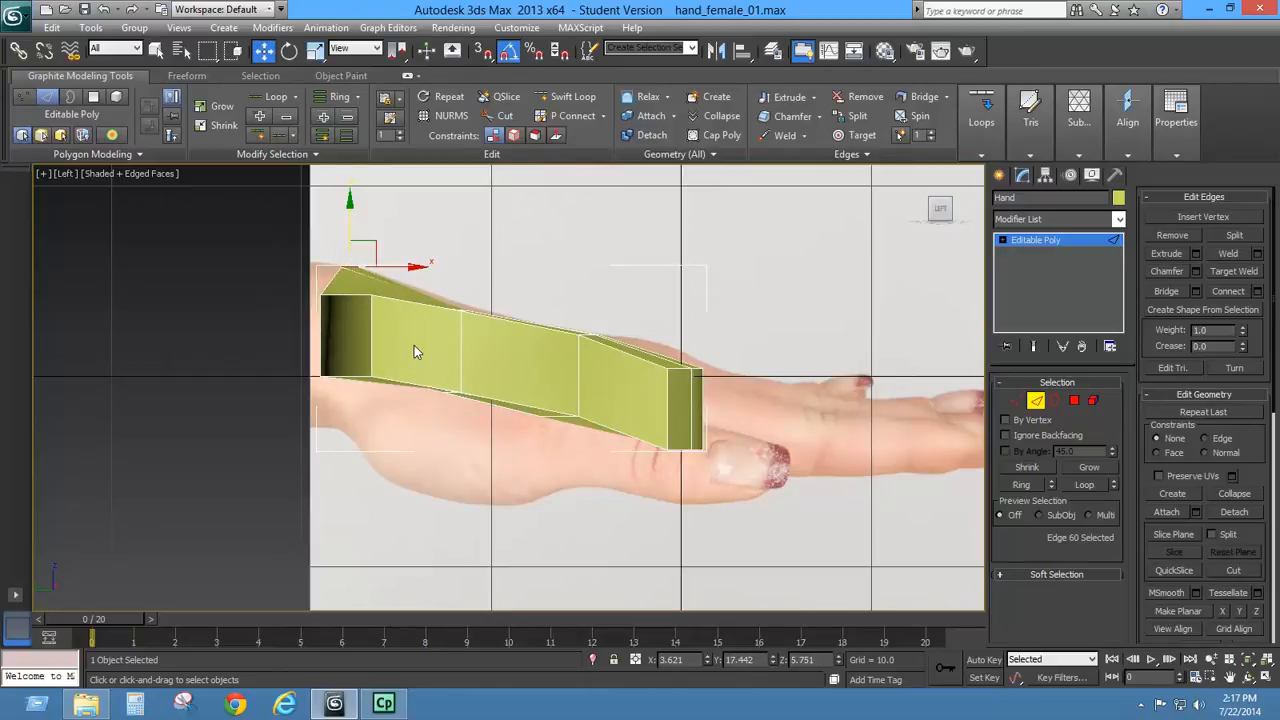
left_click_drag(404, 267, 404, 264)
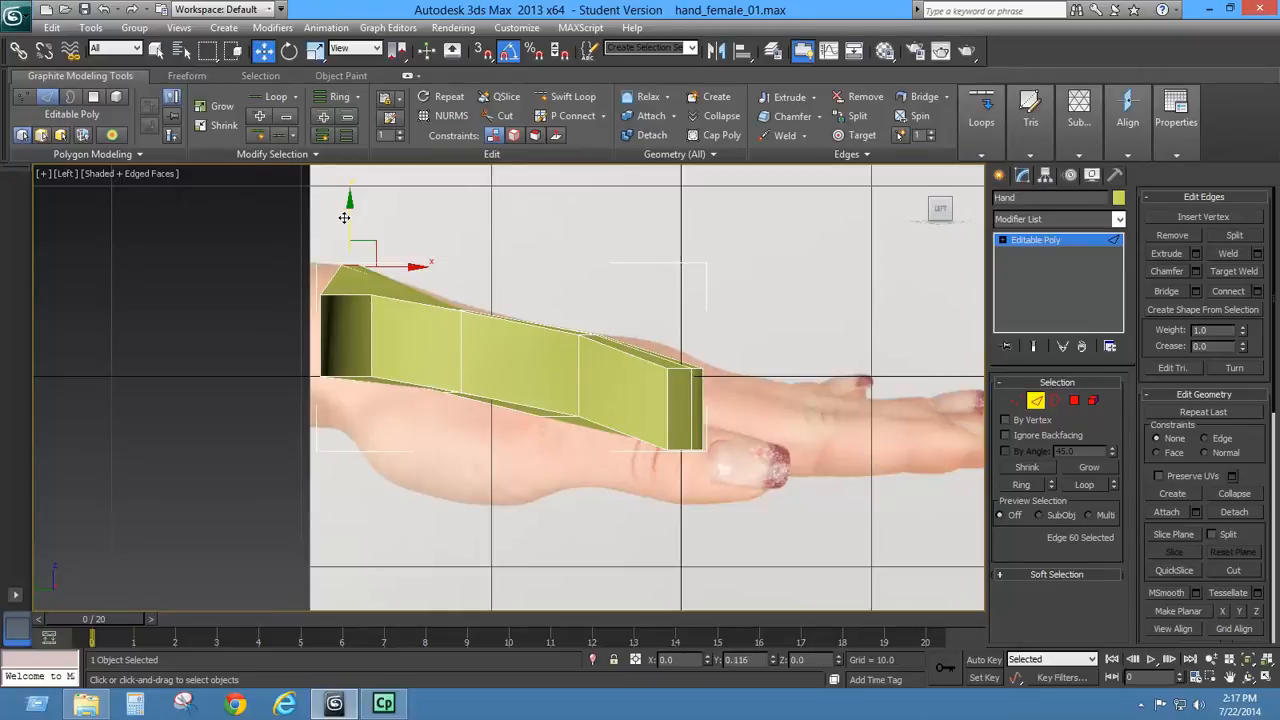
- Lower the bottom middle edge of the wrist end to a Z of about -2.9, following the underside of the wrist in the side reference
key("p")
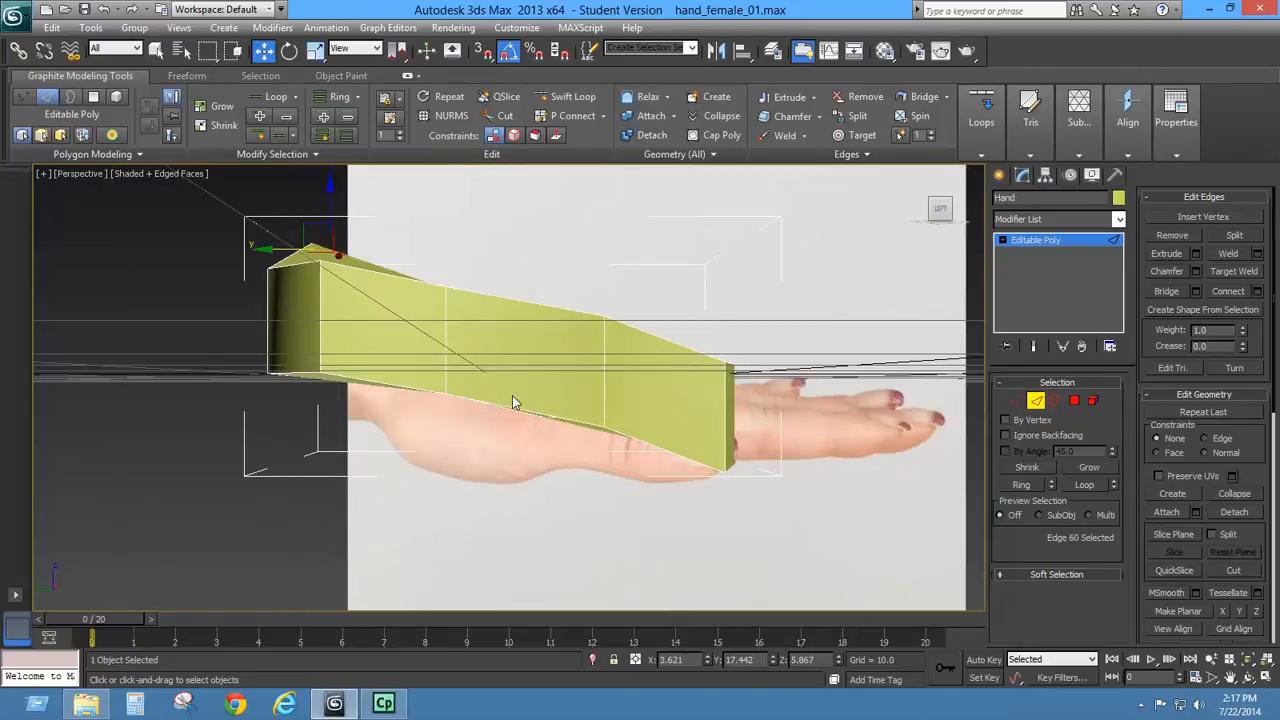
middle_click_drag(514, 400, 338, 410, "alt")
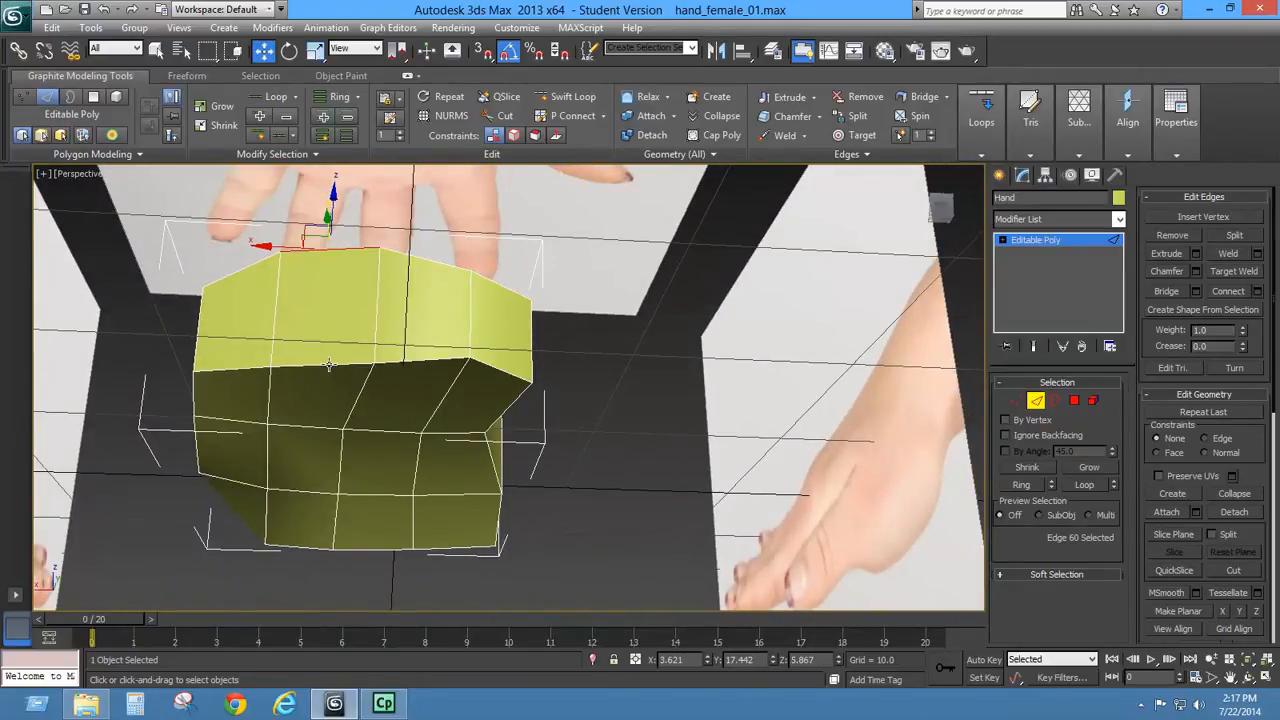
left_click(329, 366)
key("l")
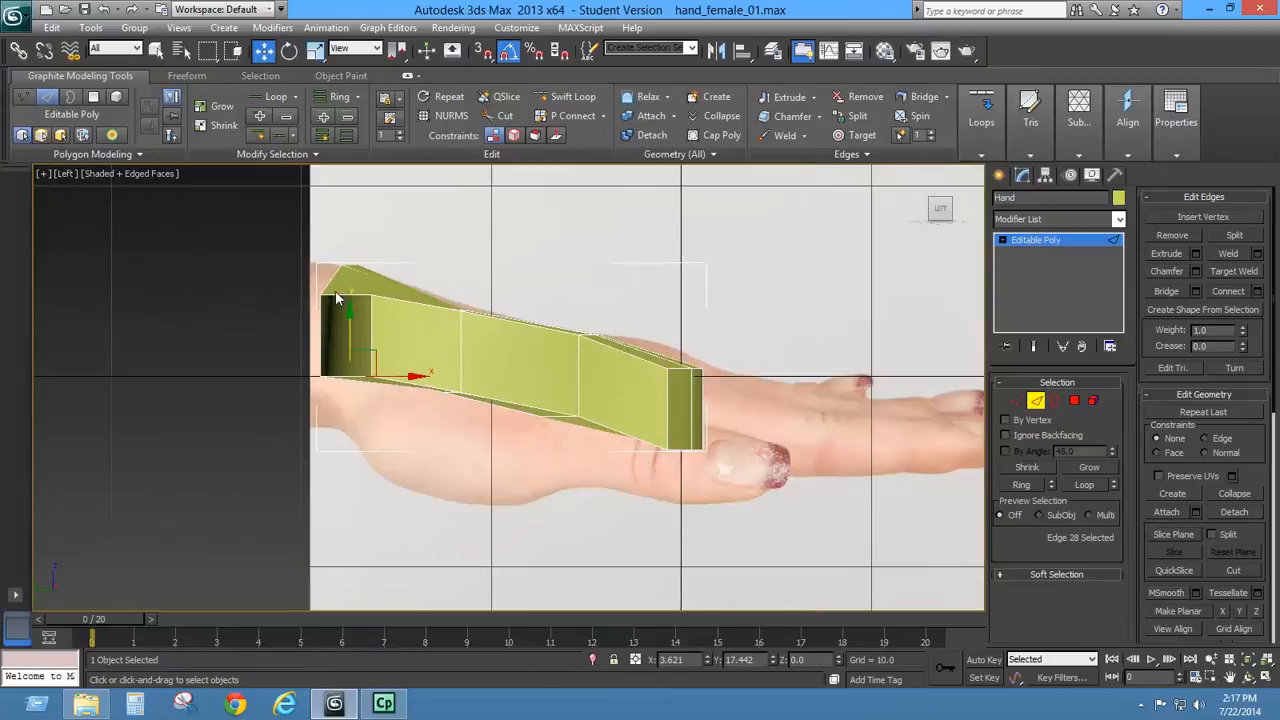
left_click_drag(351, 333, 341, 383)
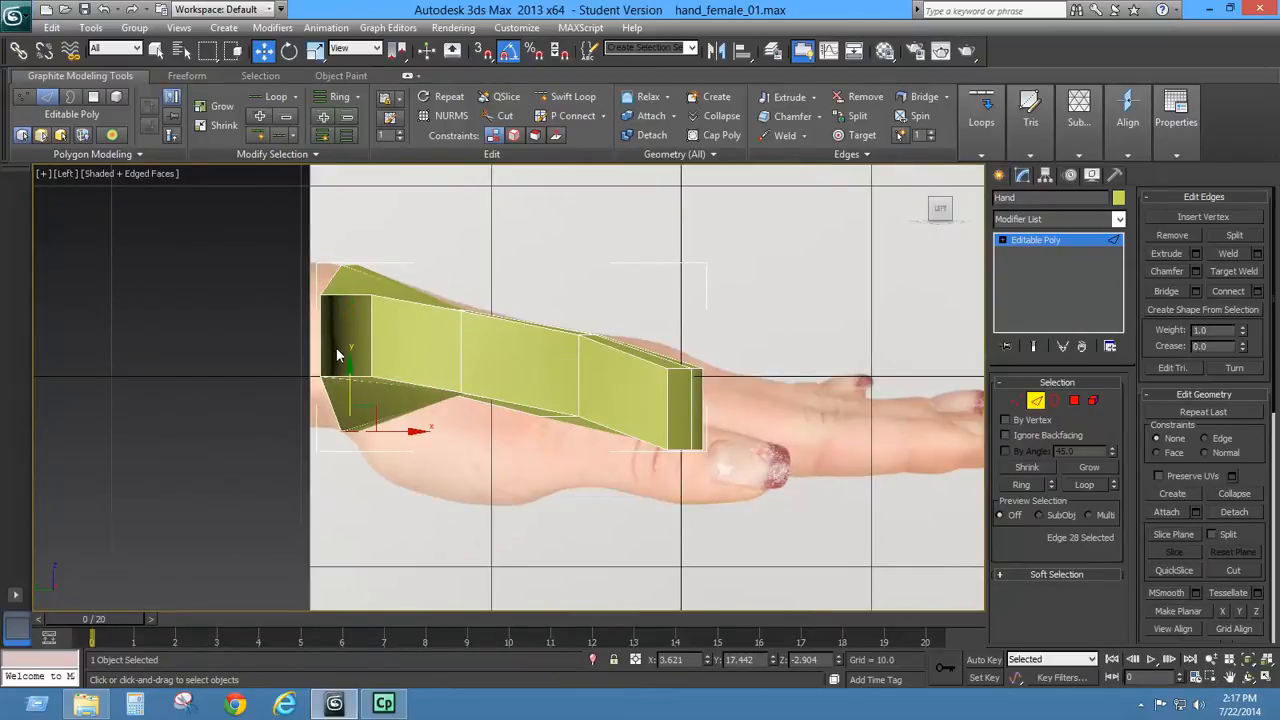
- Lower the wrist end's outer little-finger-side vertical edge and the inner thumb-side vertical edge slightly together to round the wrist profile
key("p")
middle_click_drag(346, 377, 394, 265, "alt")
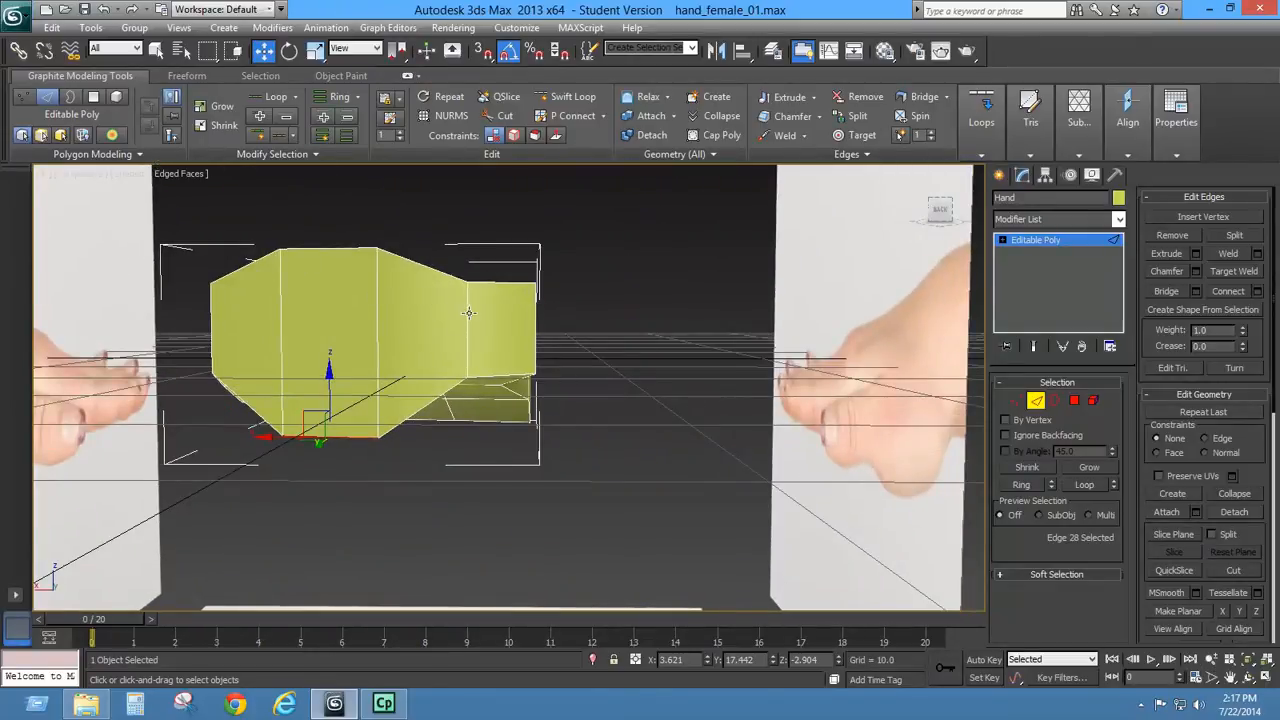
left_click(468, 313)
left_click(214, 322, "ctrl")
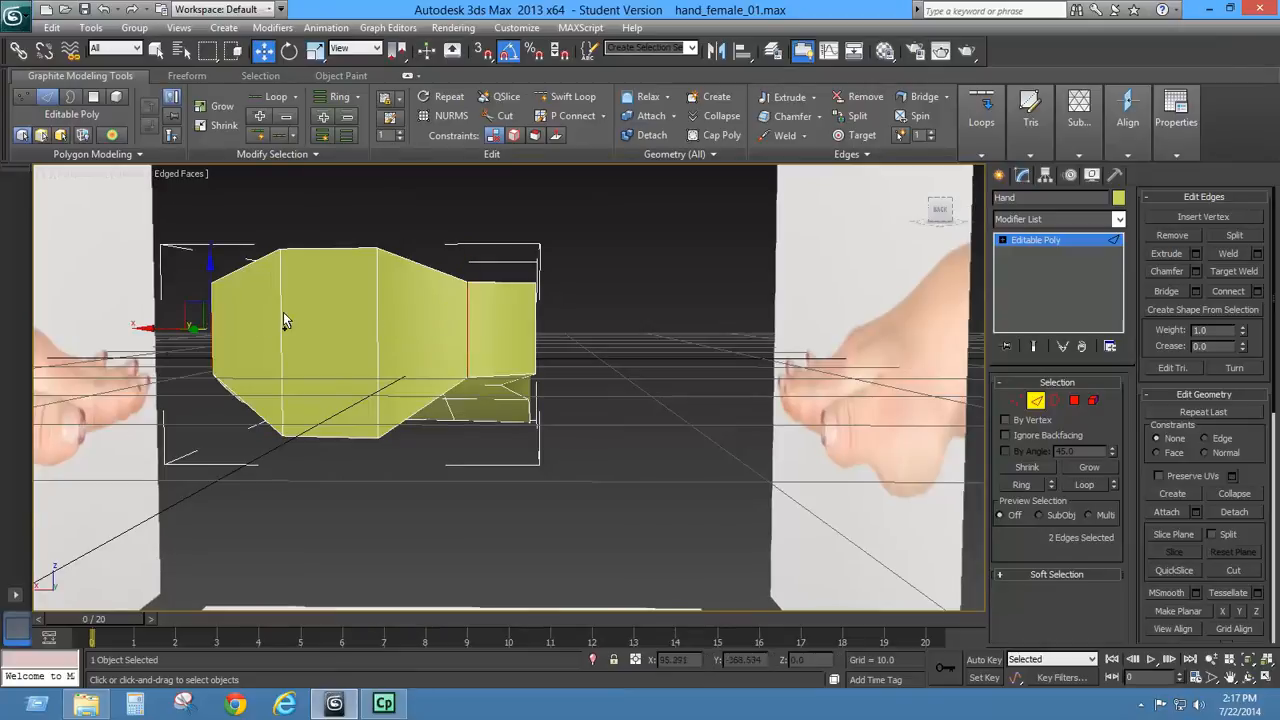
left_click_drag(210, 269, 210, 279)
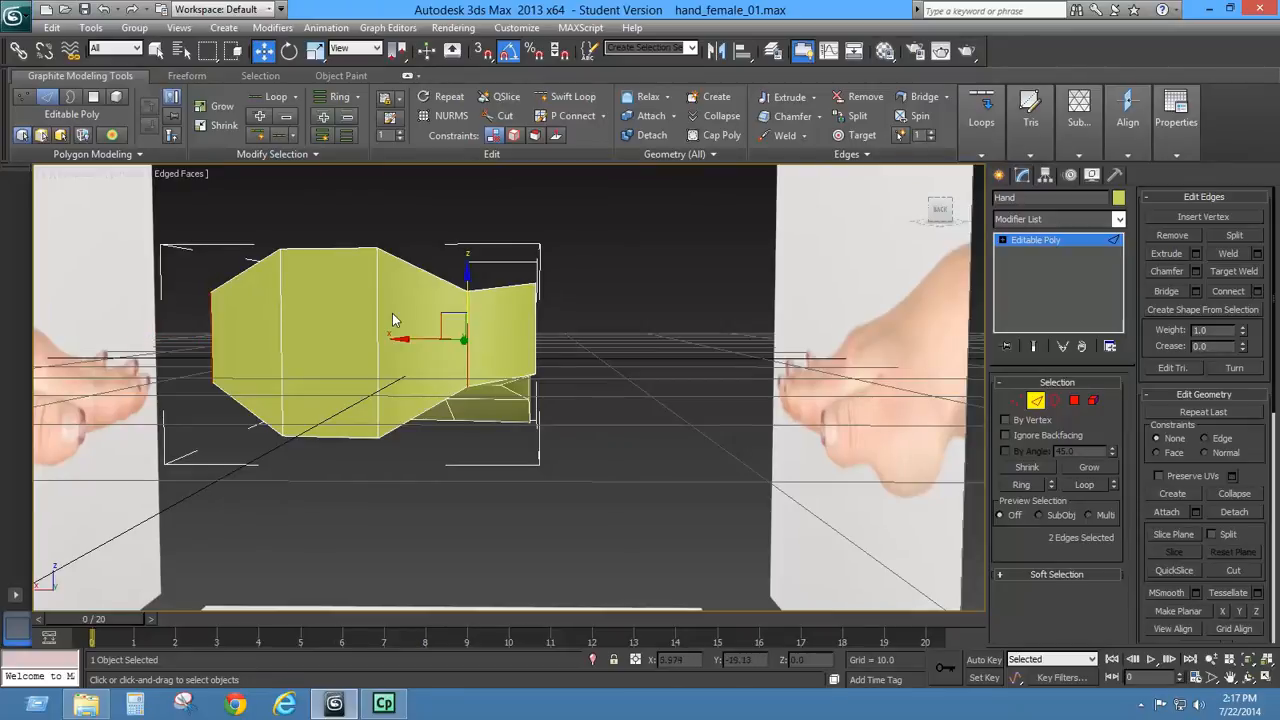
- Switch to vertex editing and raise the upper center vertex of the finger edge to a Z of about 0.83 in the left view
middle_click_drag(418, 338, 560, 337, "alt")
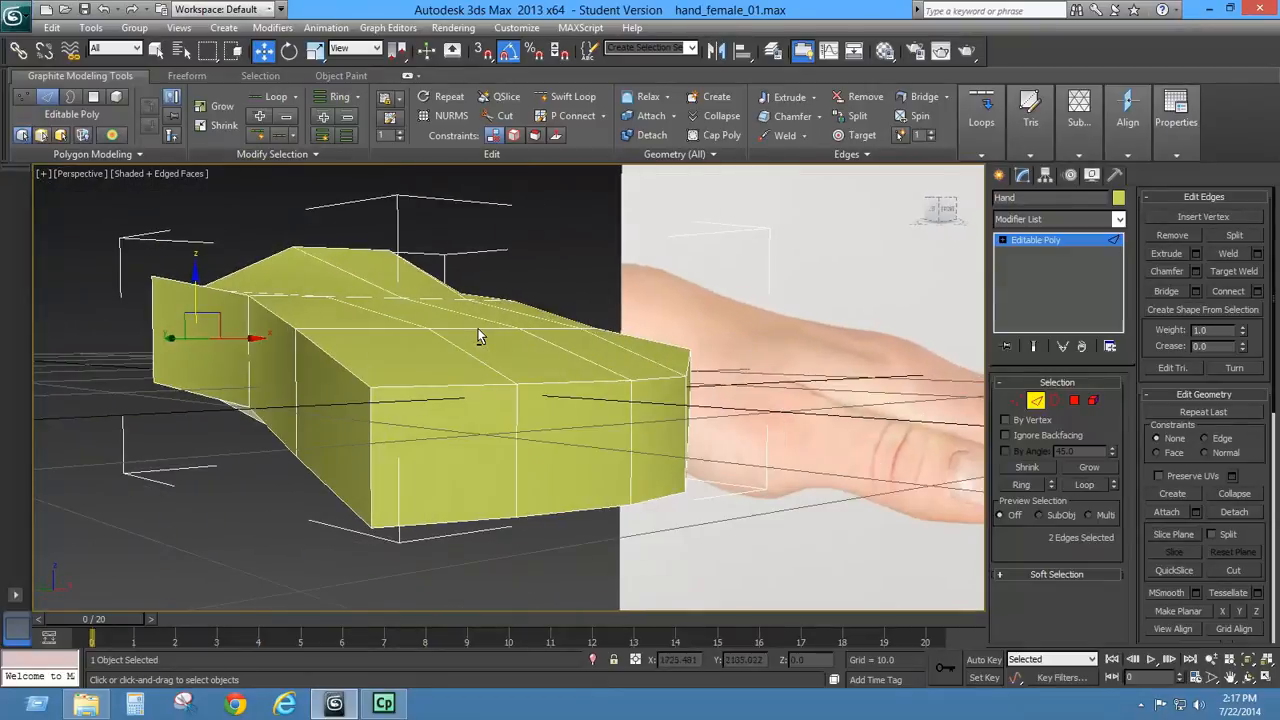
left_click(1016, 400)
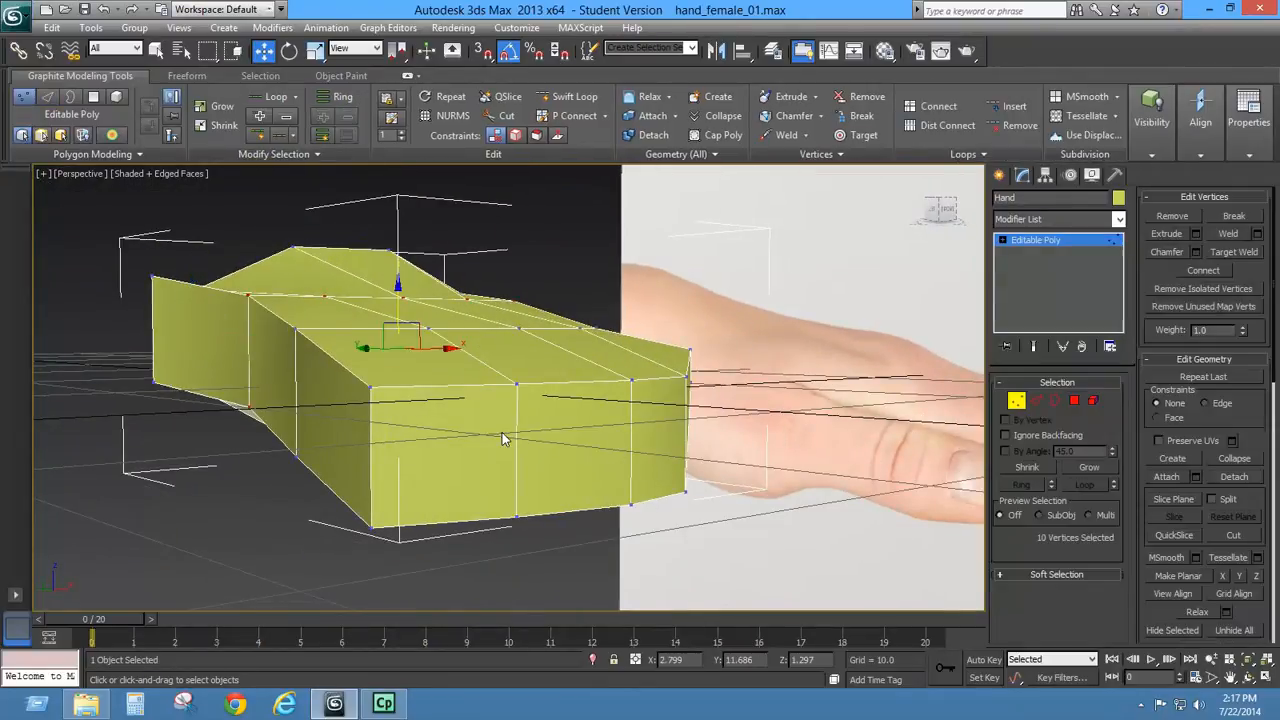
key("t")
middle_click_drag(503, 442, 445, 167)
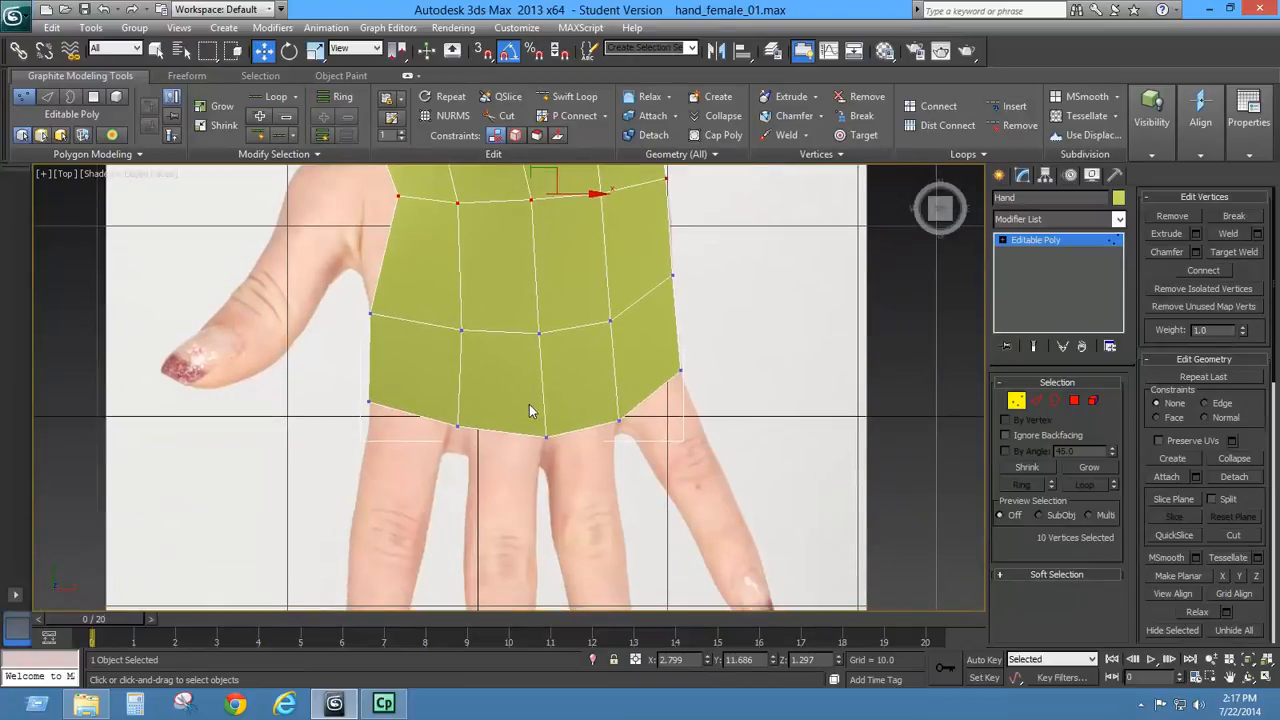
left_click(550, 438)
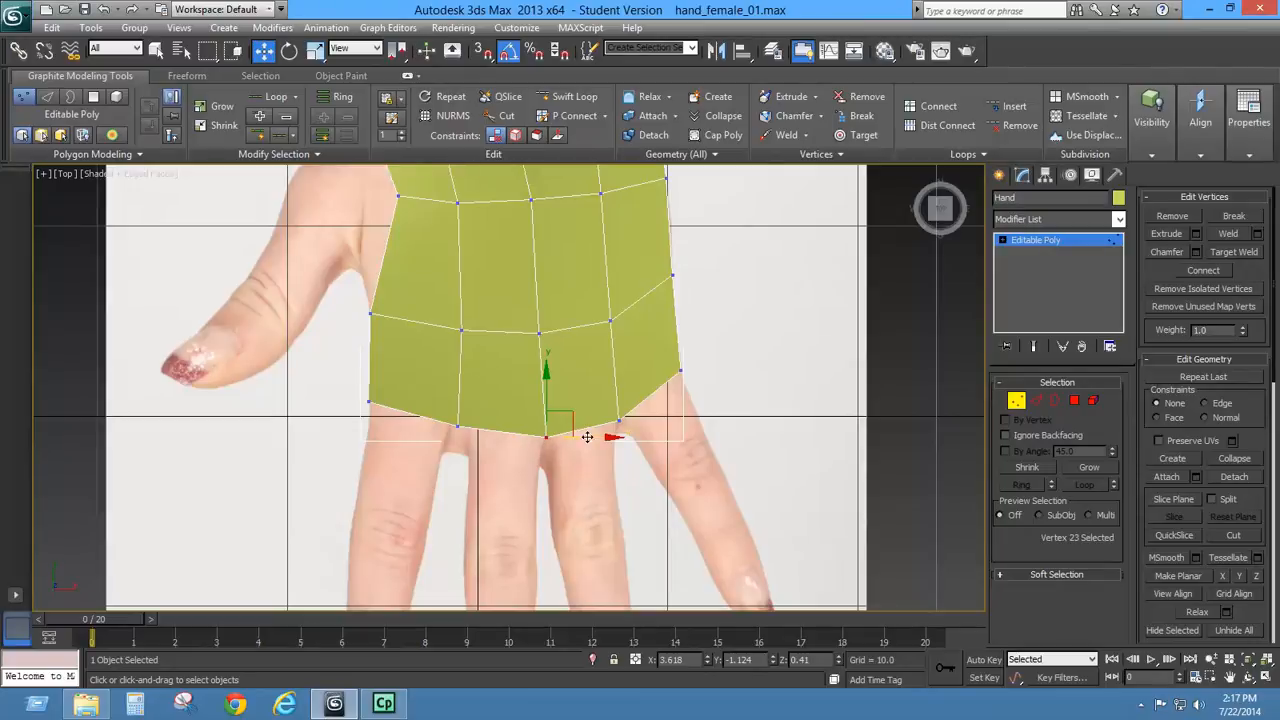
key("l")
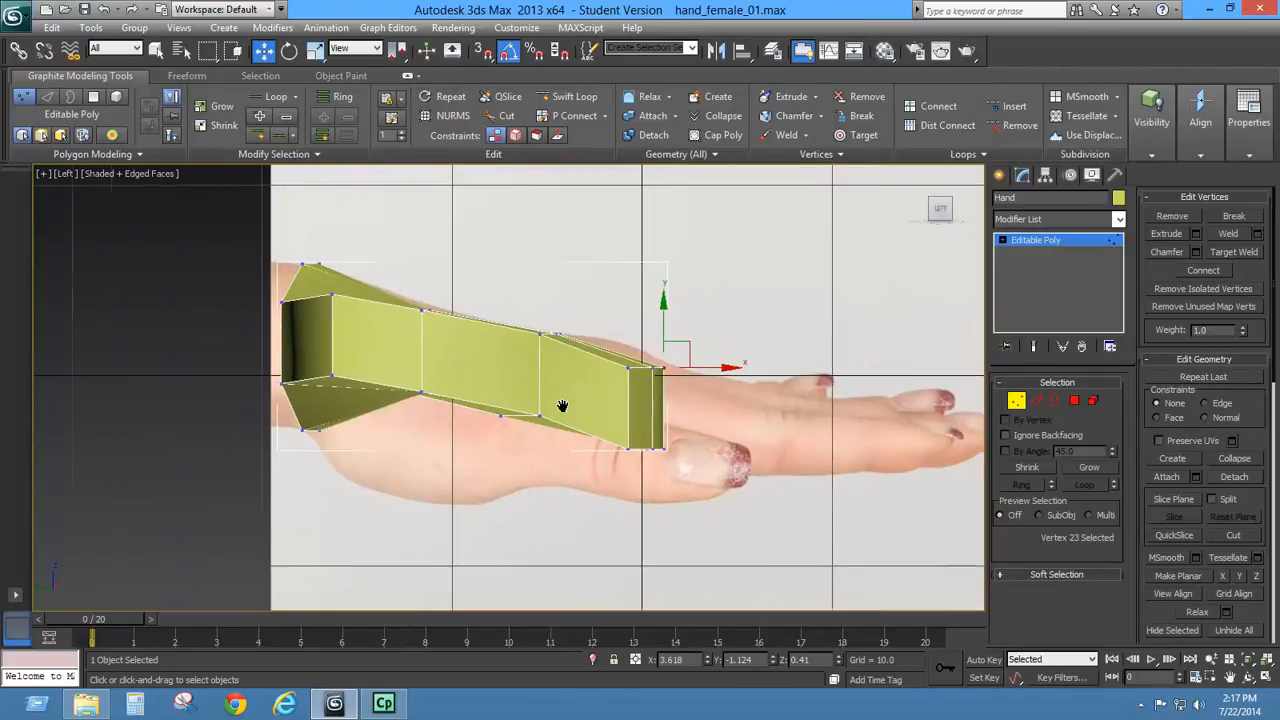
left_click_drag(654, 328, 643, 320)
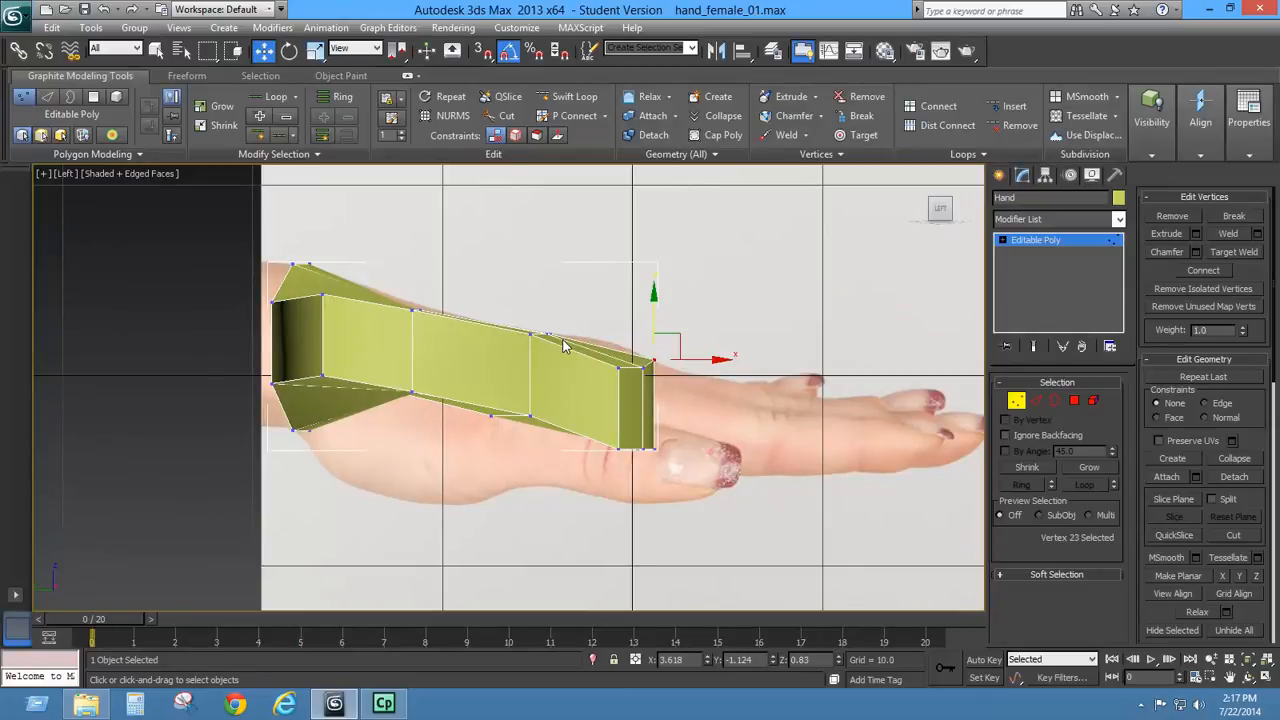
- Raise the upper center vertex in the row behind the finger edge to a Z of about 2.26
key("p")
middle_click_drag(634, 371, 587, 324, "alt")
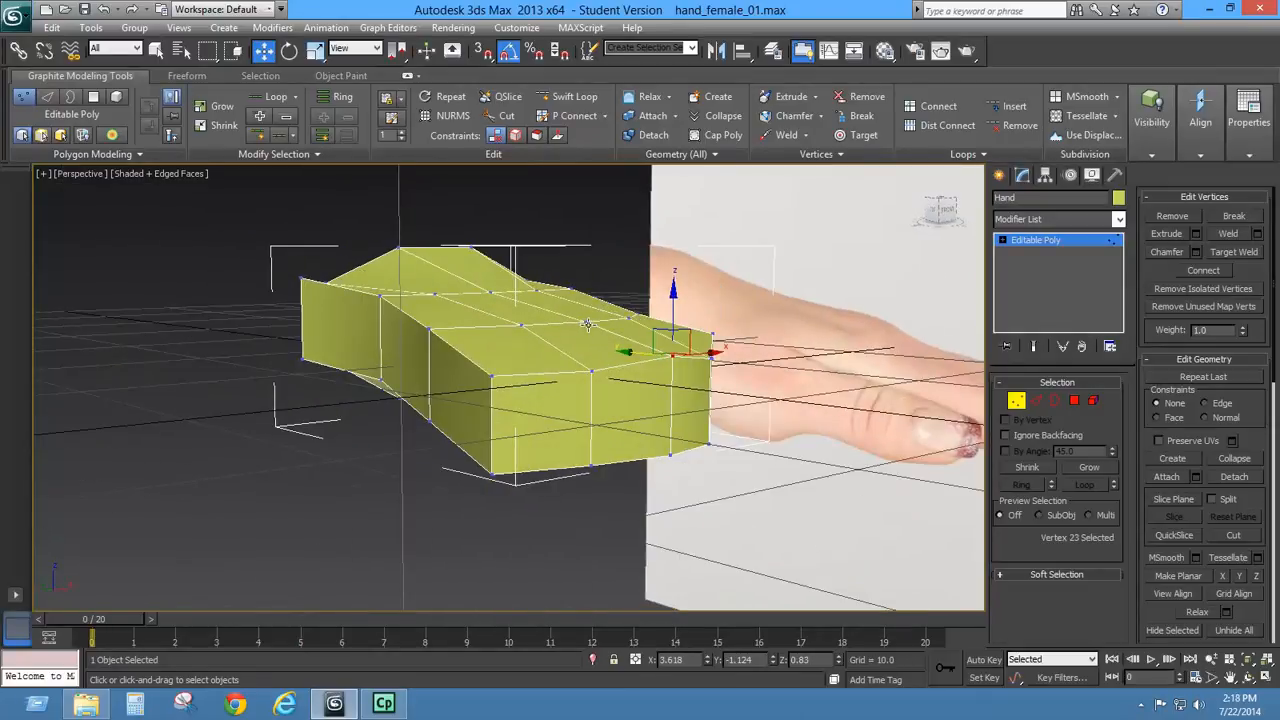
key("l")
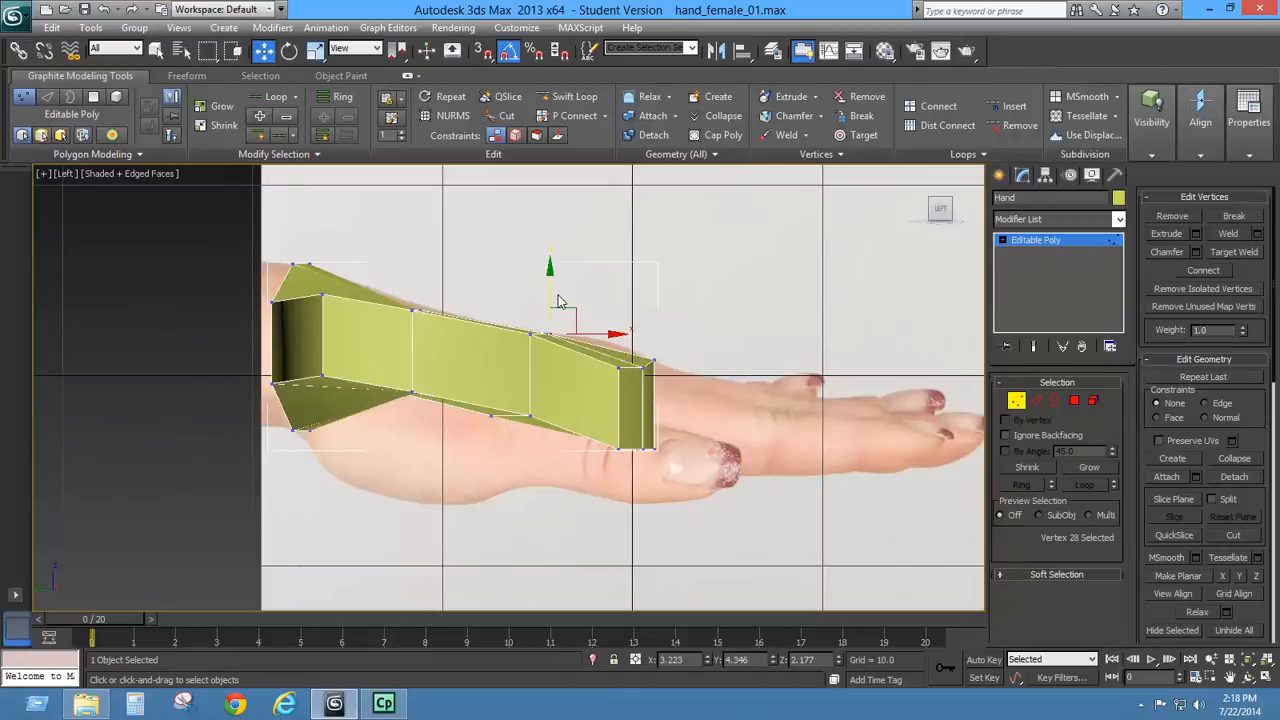
left_click_drag(549, 295, 547, 293)
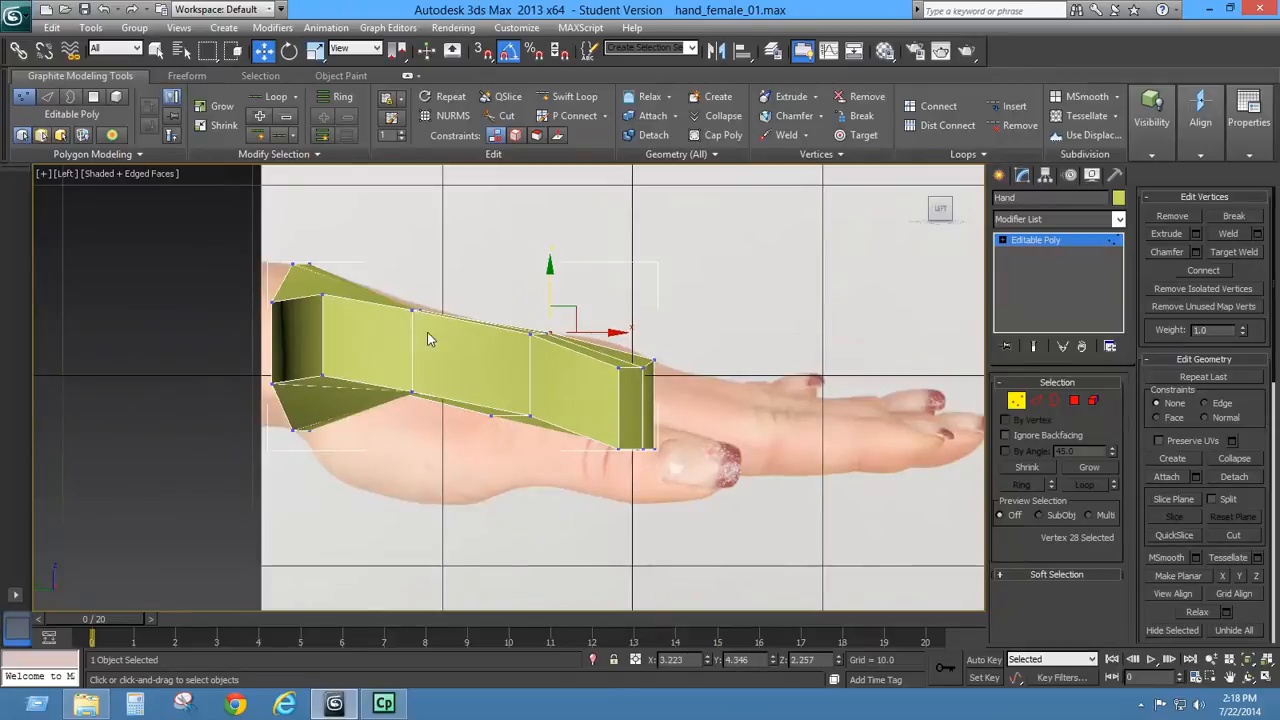
- Raise the upper center vertex in the row next to the wrist edge to a Z of about 3.81
key("p")
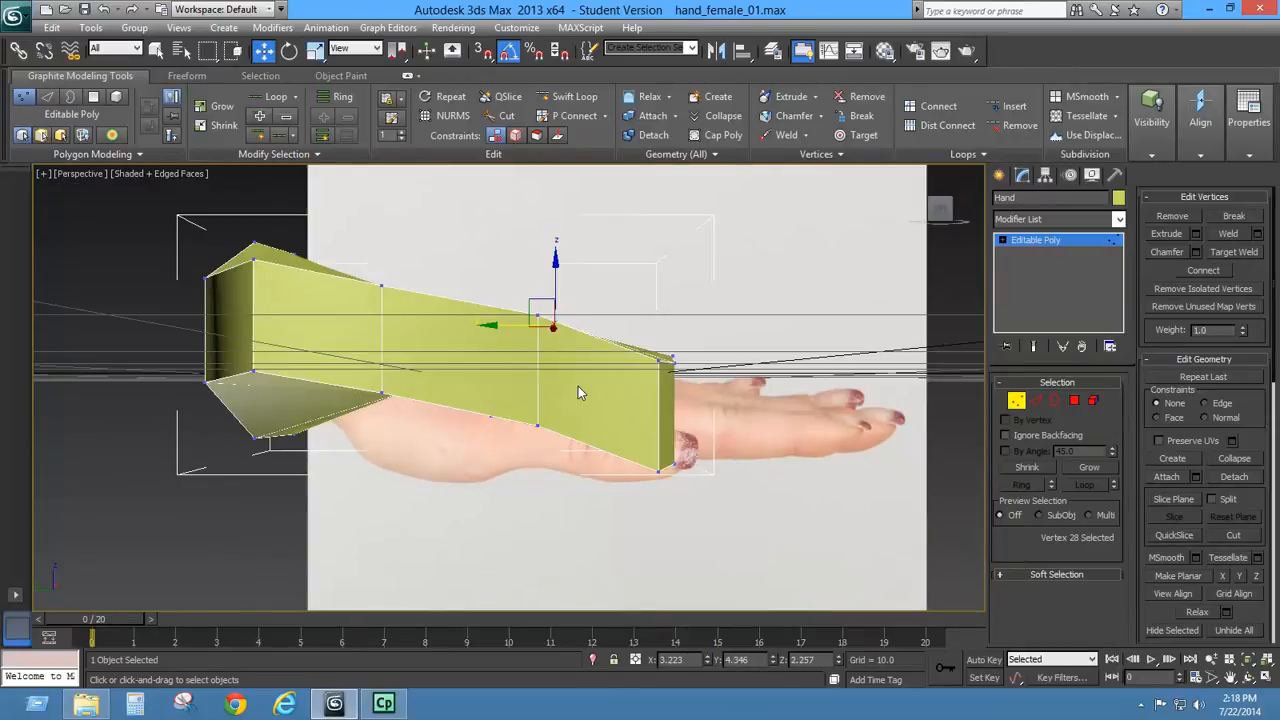
middle_click_drag(578, 386, 463, 291, "alt")
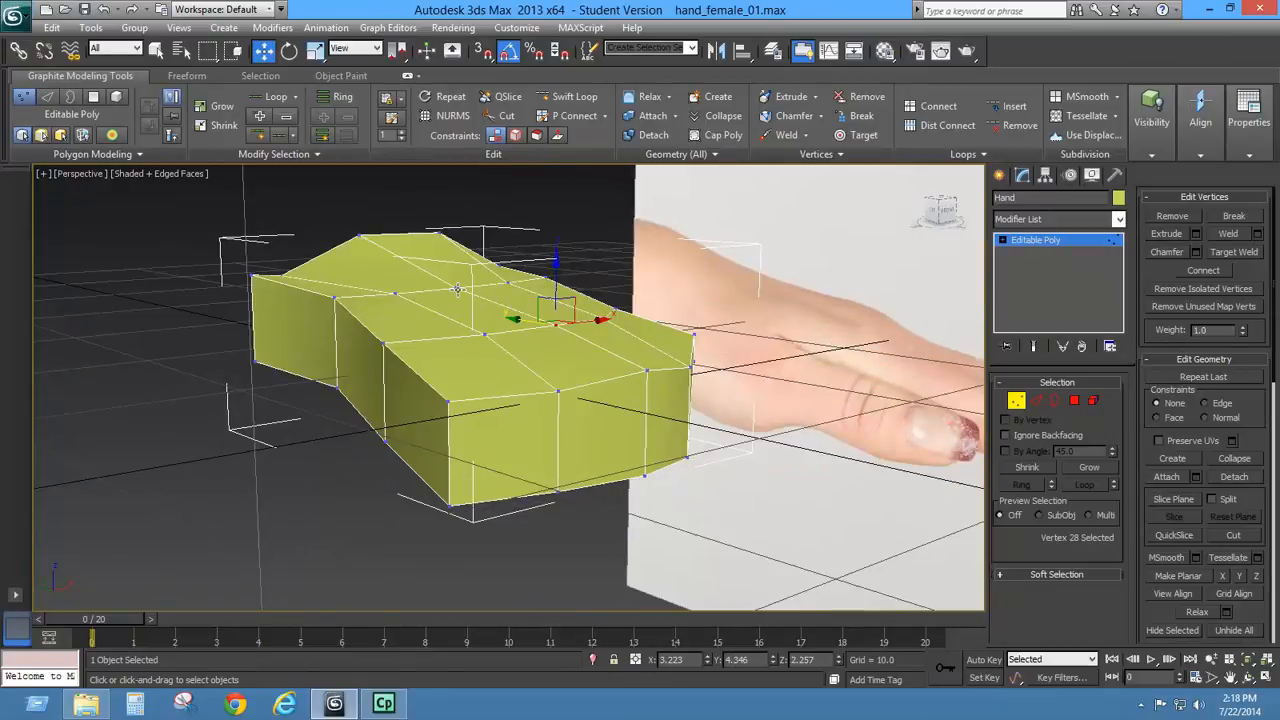
left_click(457, 289)
key("l")
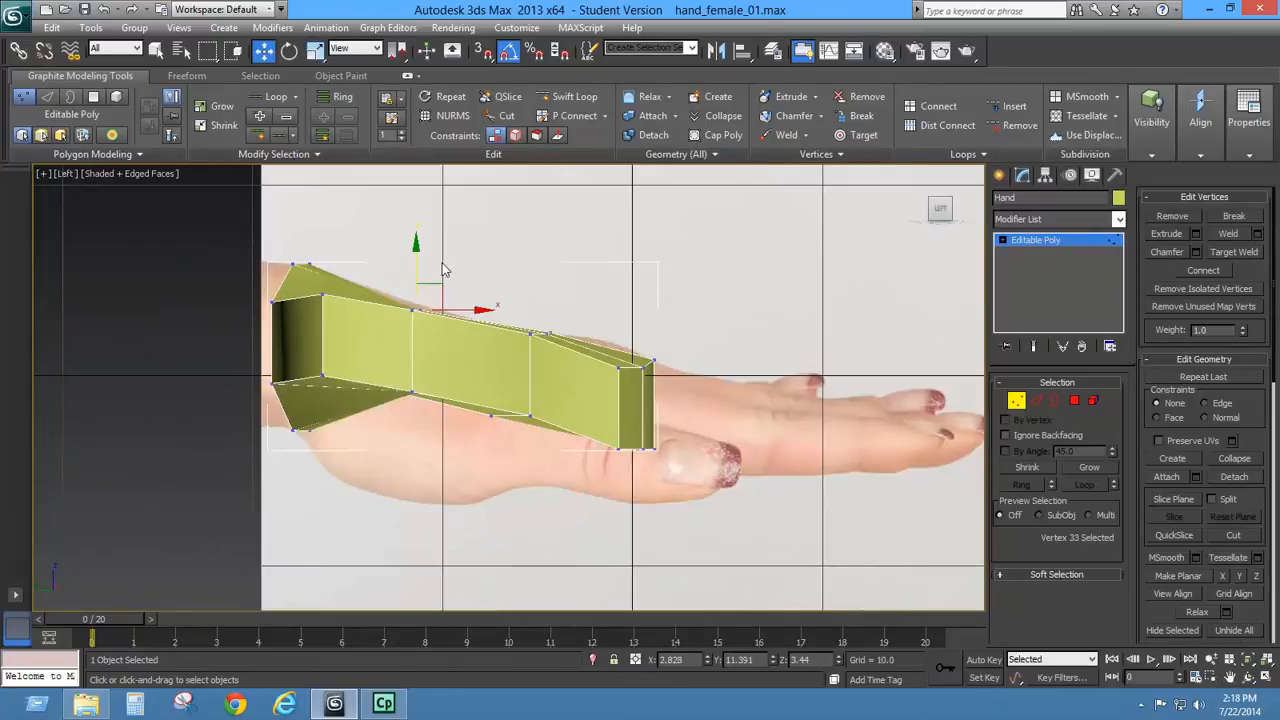
left_click_drag(417, 260, 417, 252)
- Lower the two thumb-side underside vertices in the row next to the wrist to a Z of about -4.17, forming the thumb base
key("p")
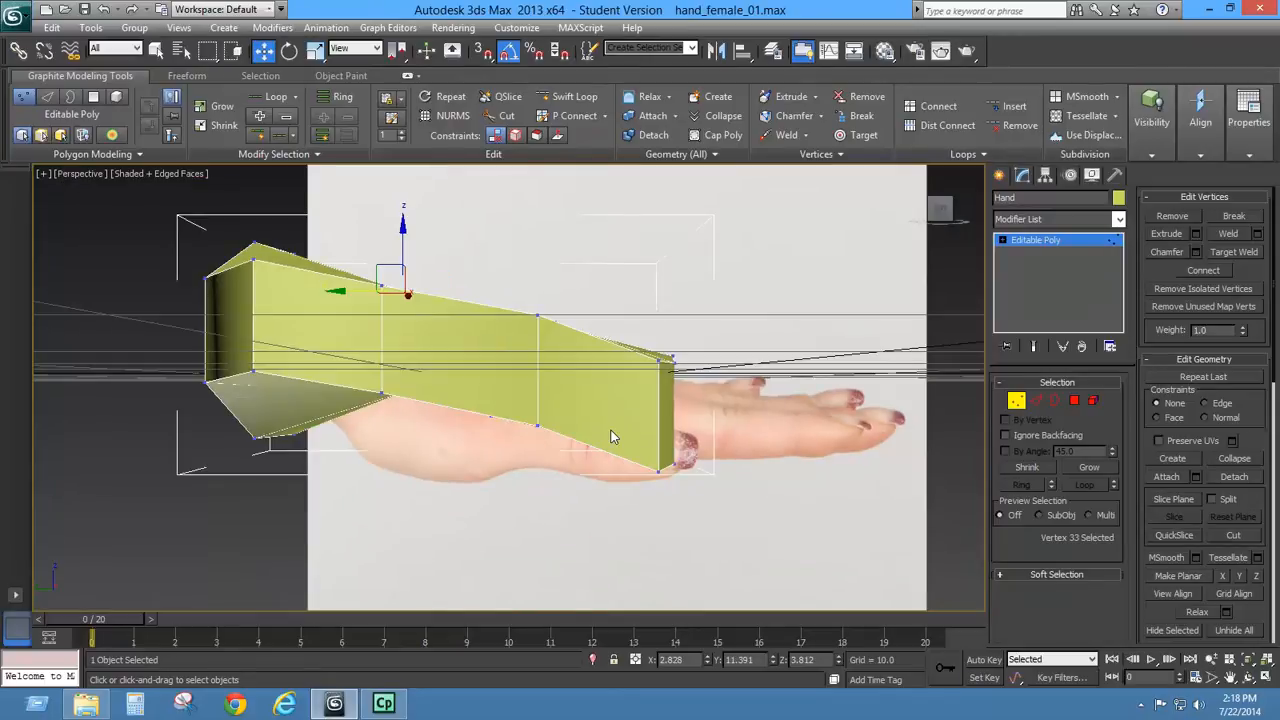
middle_click_drag(610, 430, 417, 380, "alt")
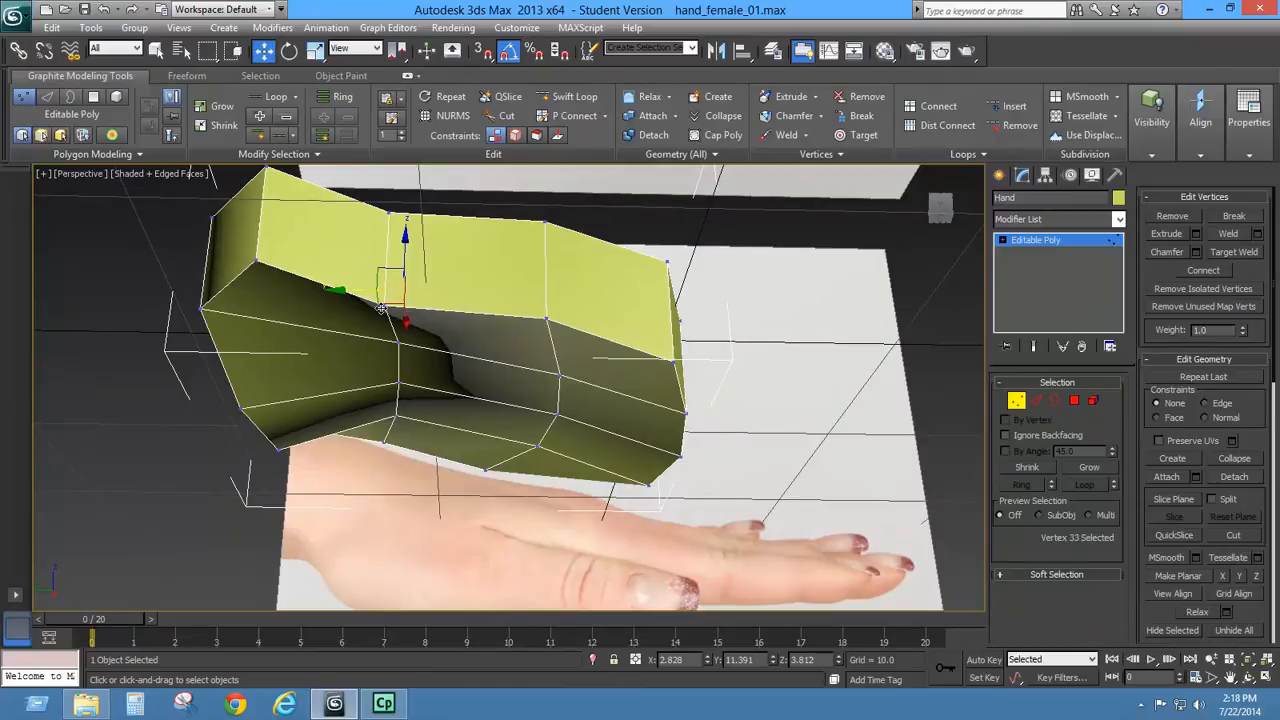
left_click(385, 307)
left_click(397, 344, "ctrl")
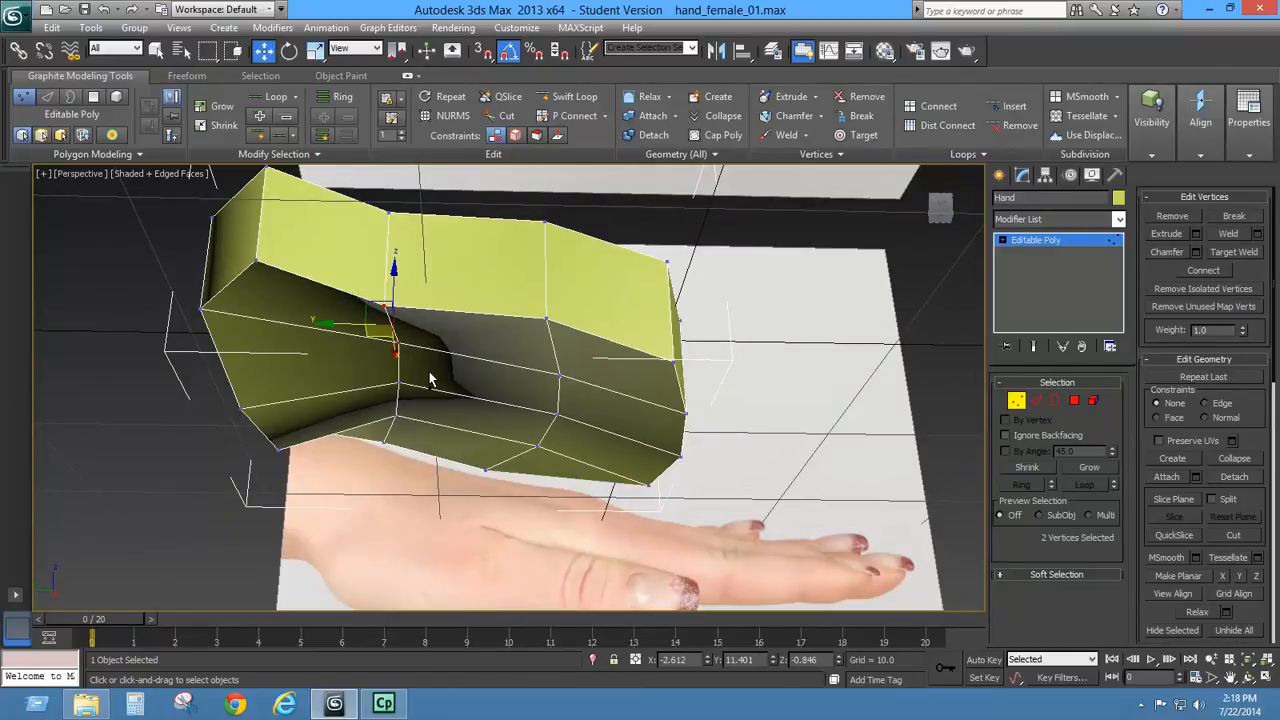
mouse_move(397, 344)
middle_mouse_down("alt")
mouse_move(414, 343)
mouse_move(396, 336)
middle_mouse_up("alt")
key("t")
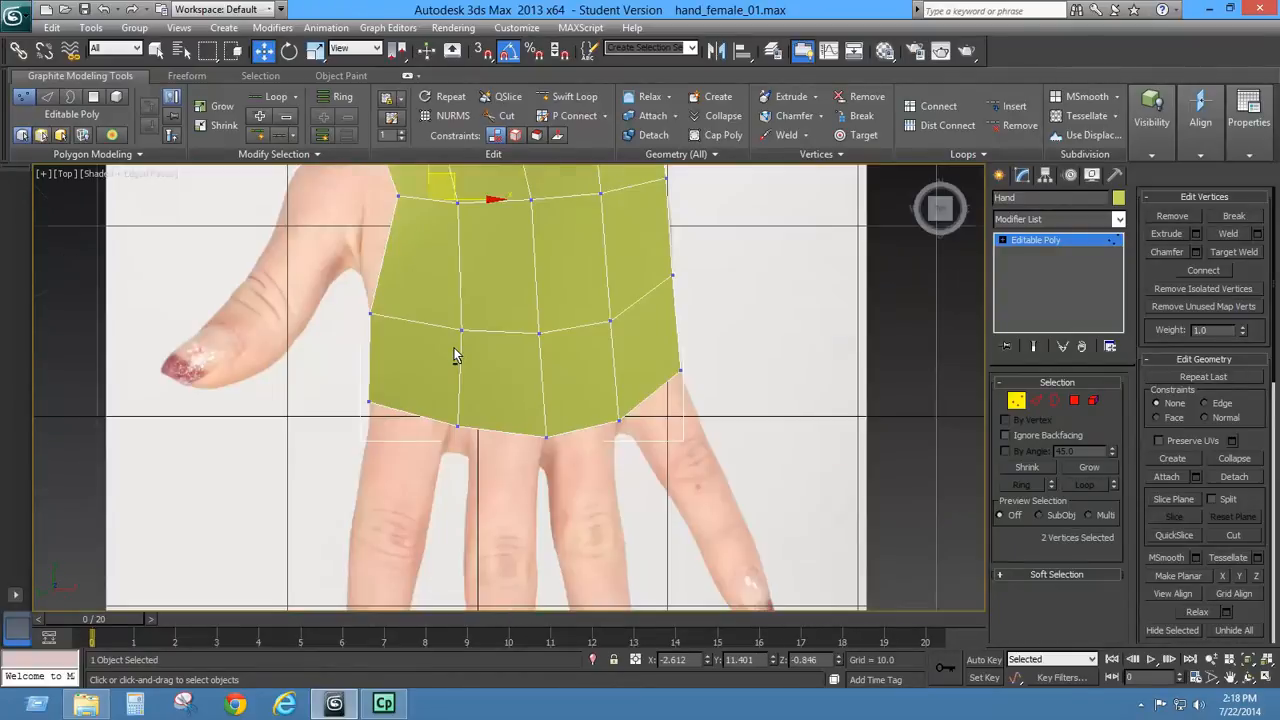
middle_click_drag(491, 363, 503, 478)
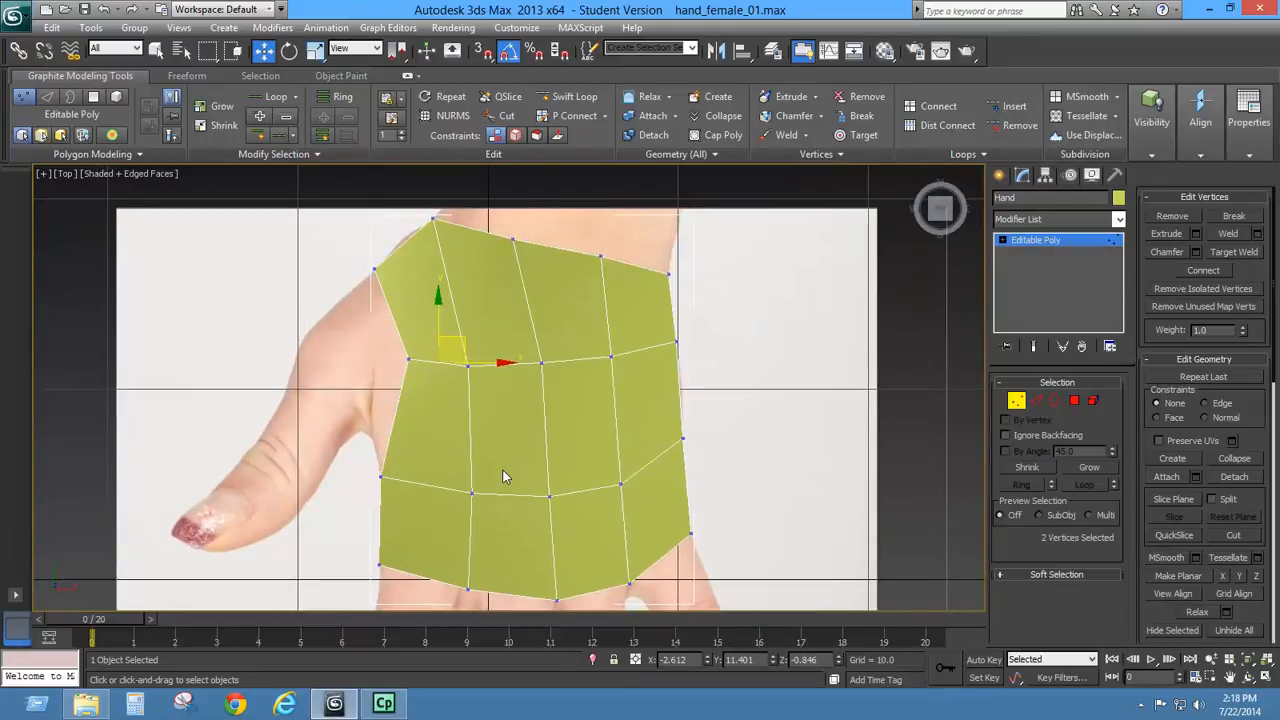
key("l")
left_click_drag(415, 330, 389, 396)
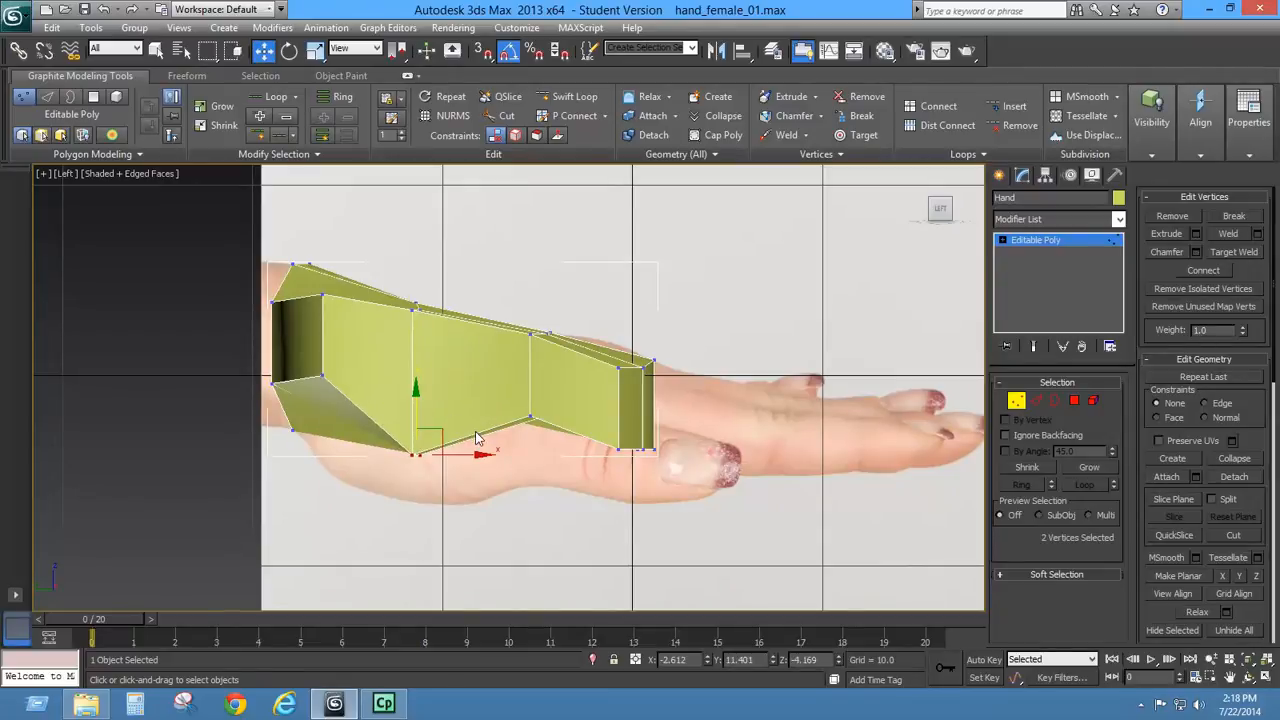
- Lower the center underside vertex in the row next to the wrist to a Z of about -2.77
key("p")
middle_click_drag(536, 483, 523, 437, "alt")
left_click(518, 421)
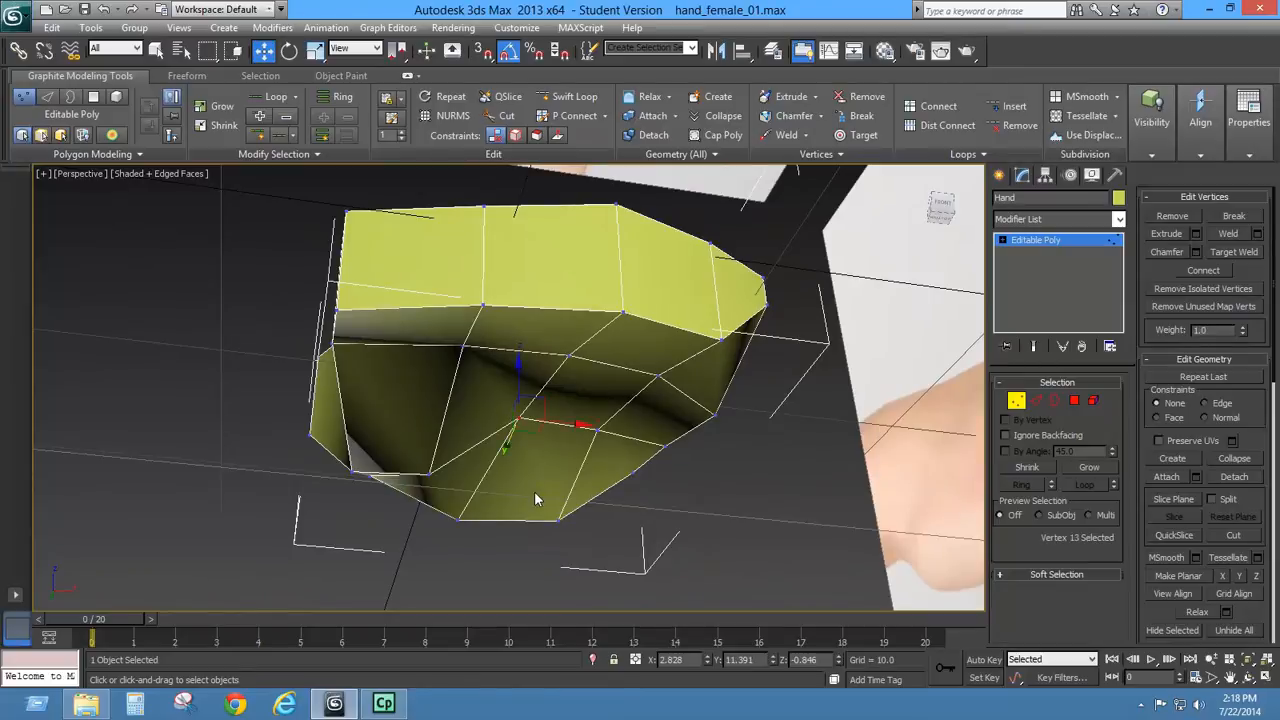
middle_click_drag(534, 492, 486, 500, "alt")
left_click_drag(517, 385, 502, 453)
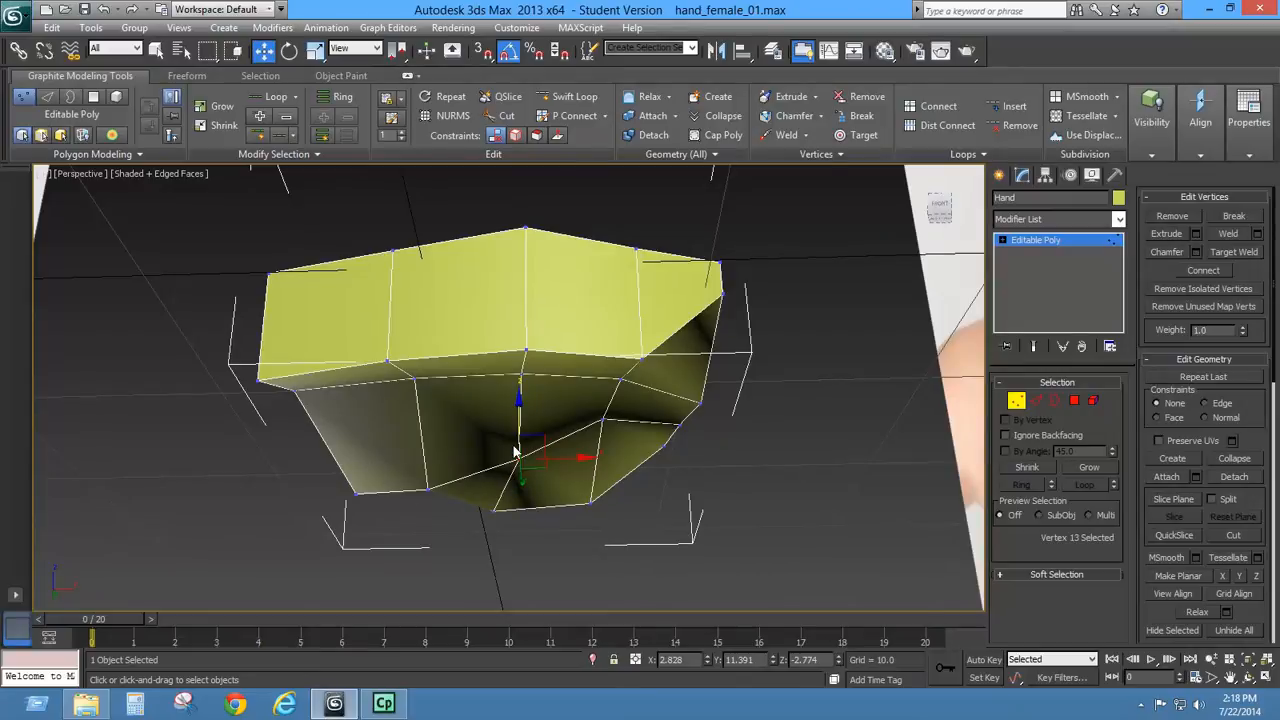
- Lower the two little-finger-side underside vertices in the same row together, bringing the outer one to a Z of about -2.28
left_click(605, 421)
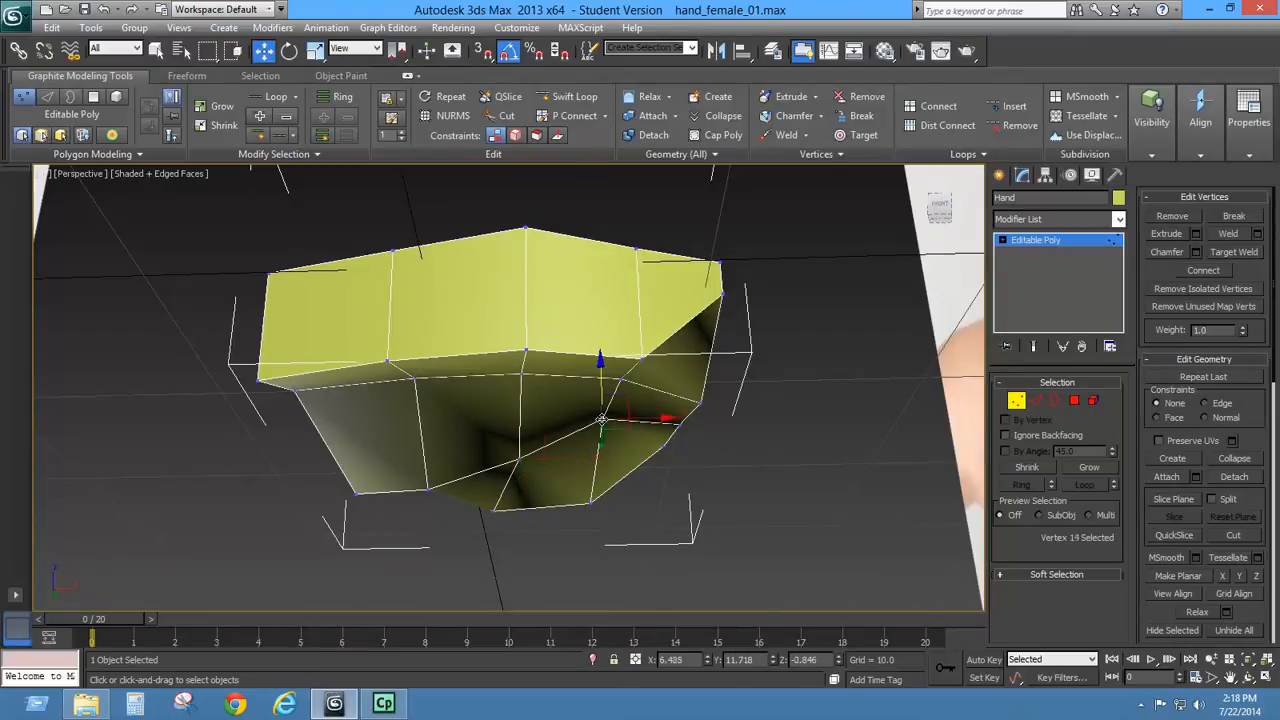
left_click(678, 423, "ctrl")
left_click_drag(639, 383, 679, 410)
left_click(683, 471)
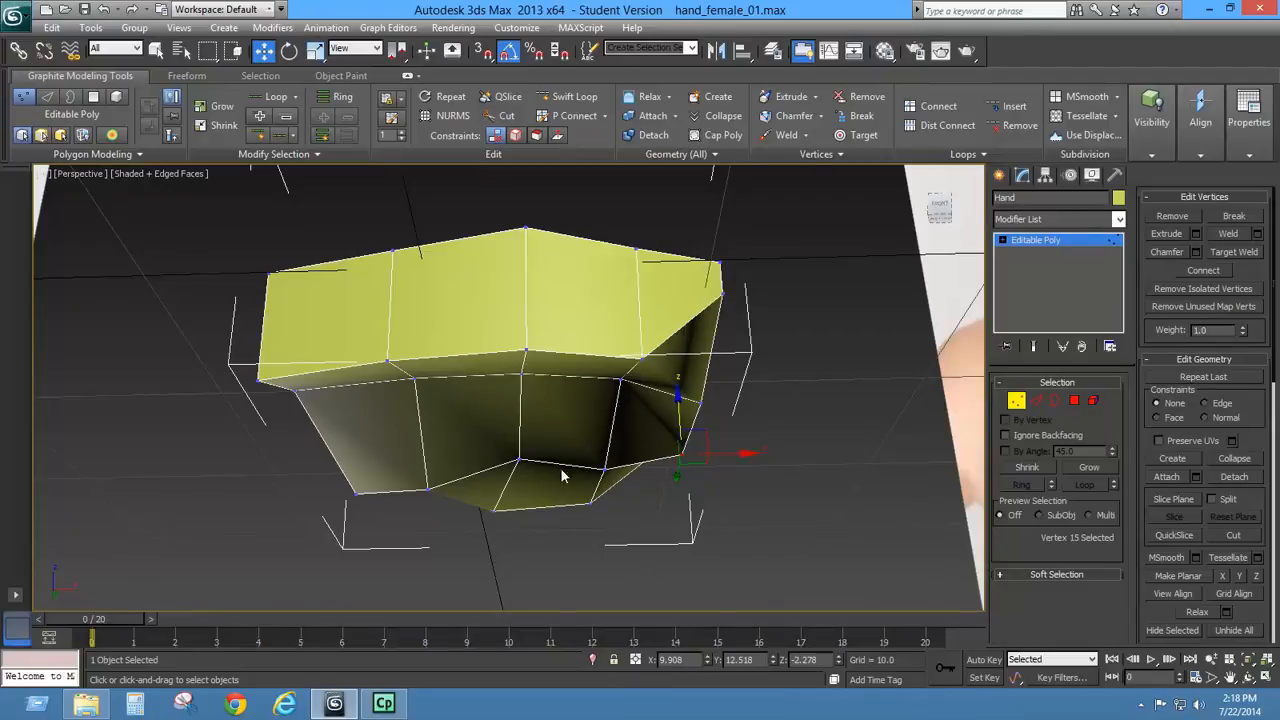
- Lower both thumb-side corner vertices of the finger-end face together to a Z of about -2.28, and raise the adjacent upper vertex to about 0.56
middle_click_drag(638, 470, 450, 488, "alt")
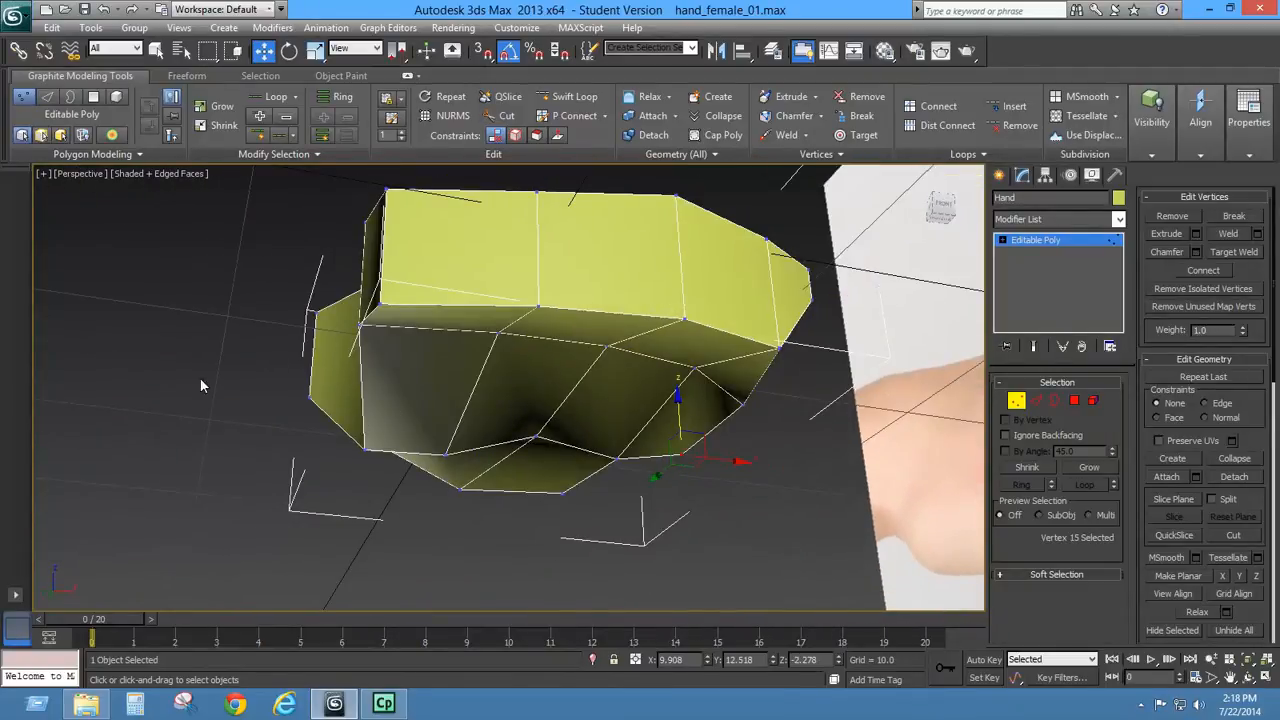
middle_click_drag(548, 448, 447, 416, "alt")
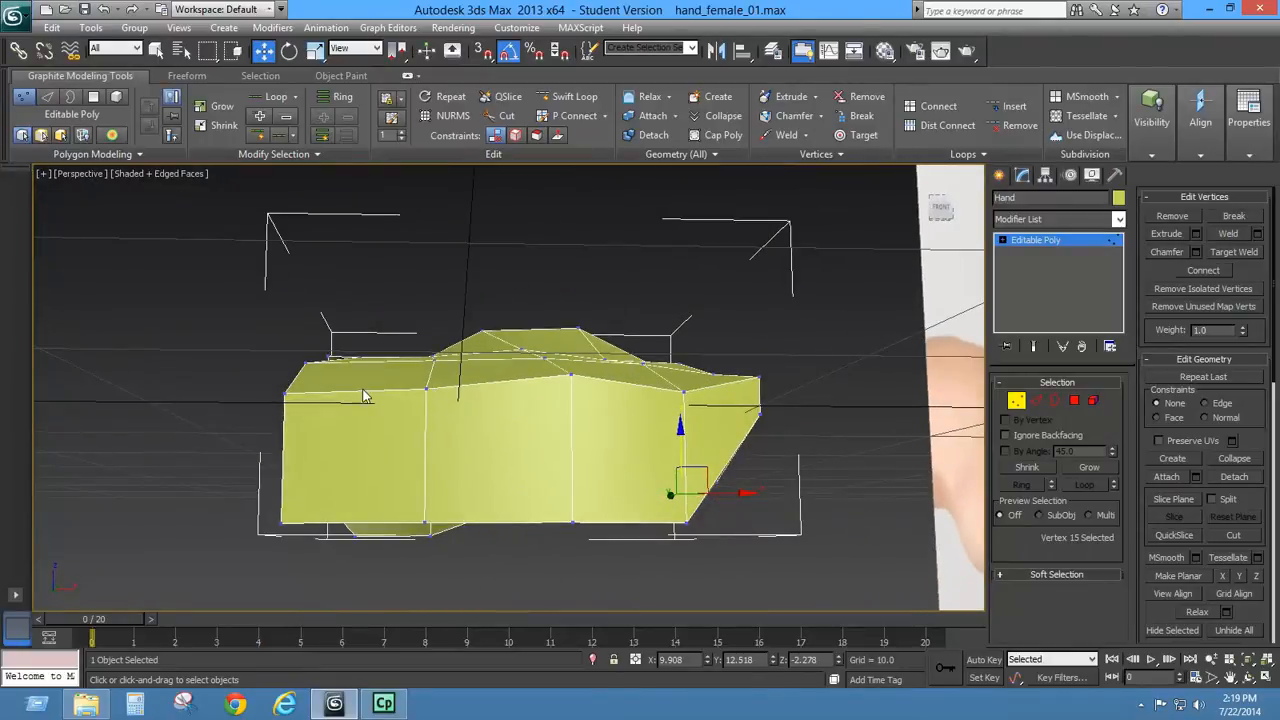
left_click(283, 395)
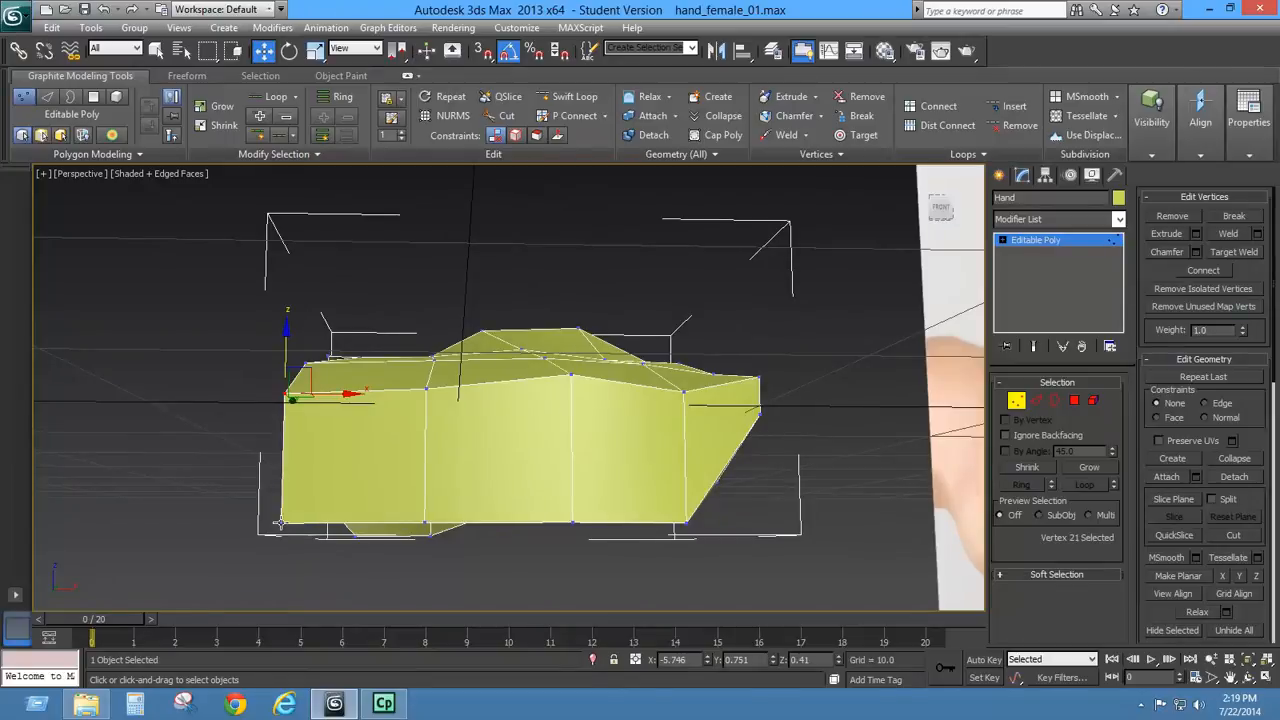
left_click(284, 522, "ctrl")
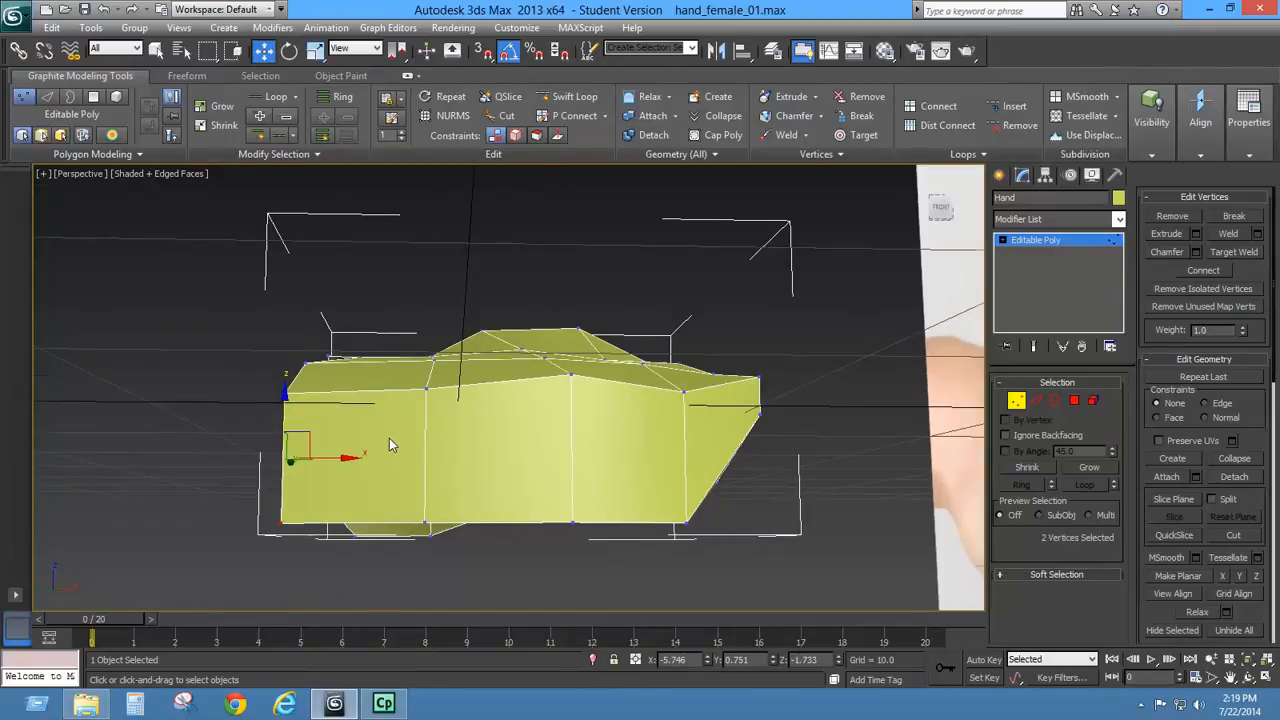
key("l")
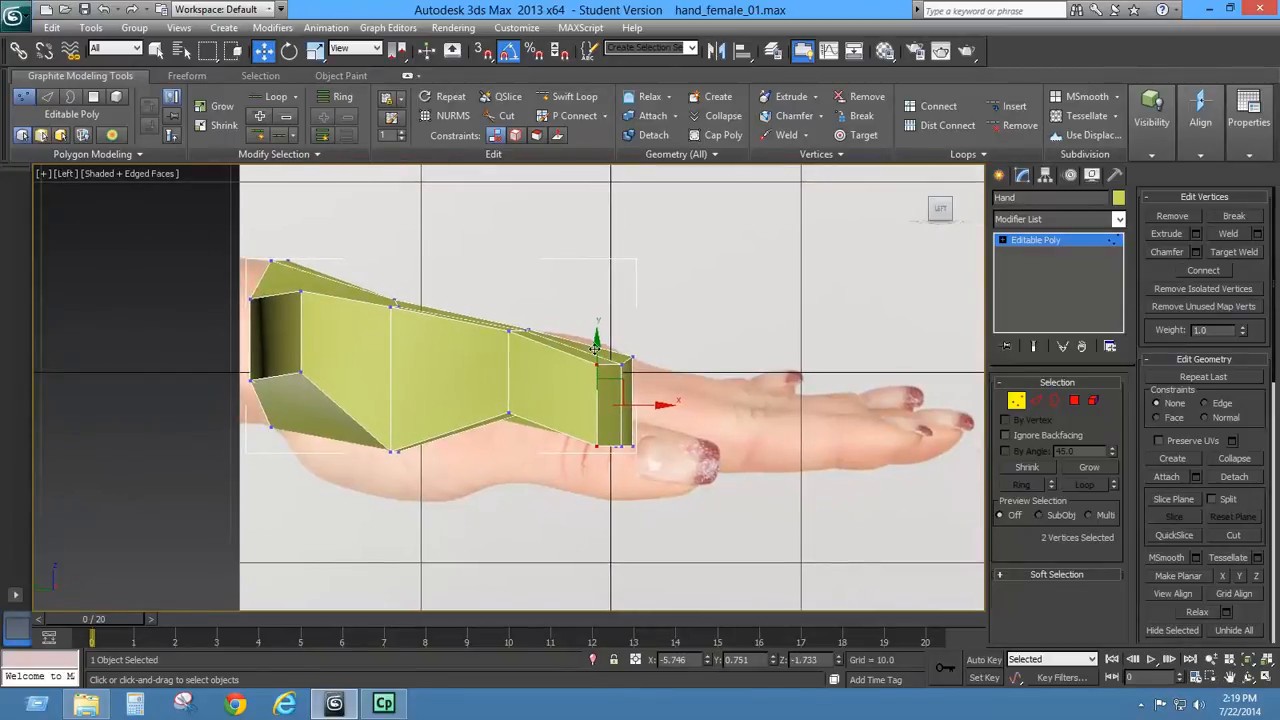
left_click_drag(597, 350, 594, 359)
middle_click_drag(654, 406, 337, 380, "alt")
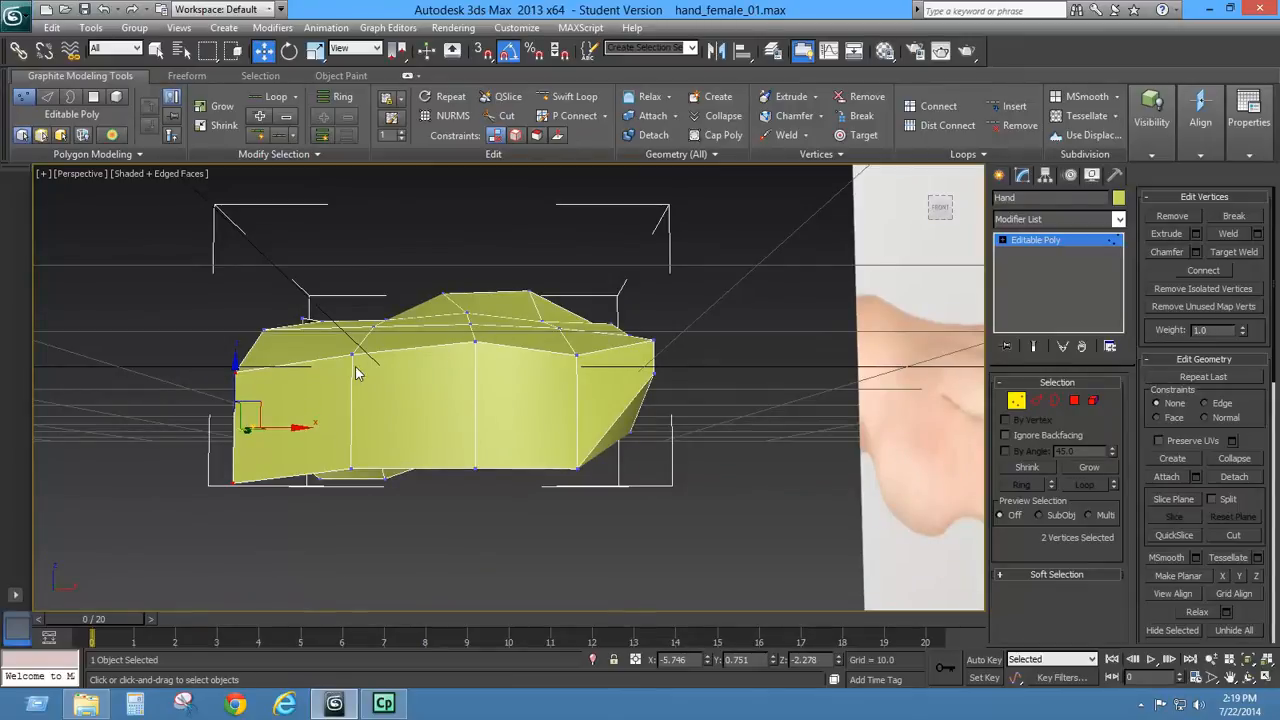
left_click(351, 356)
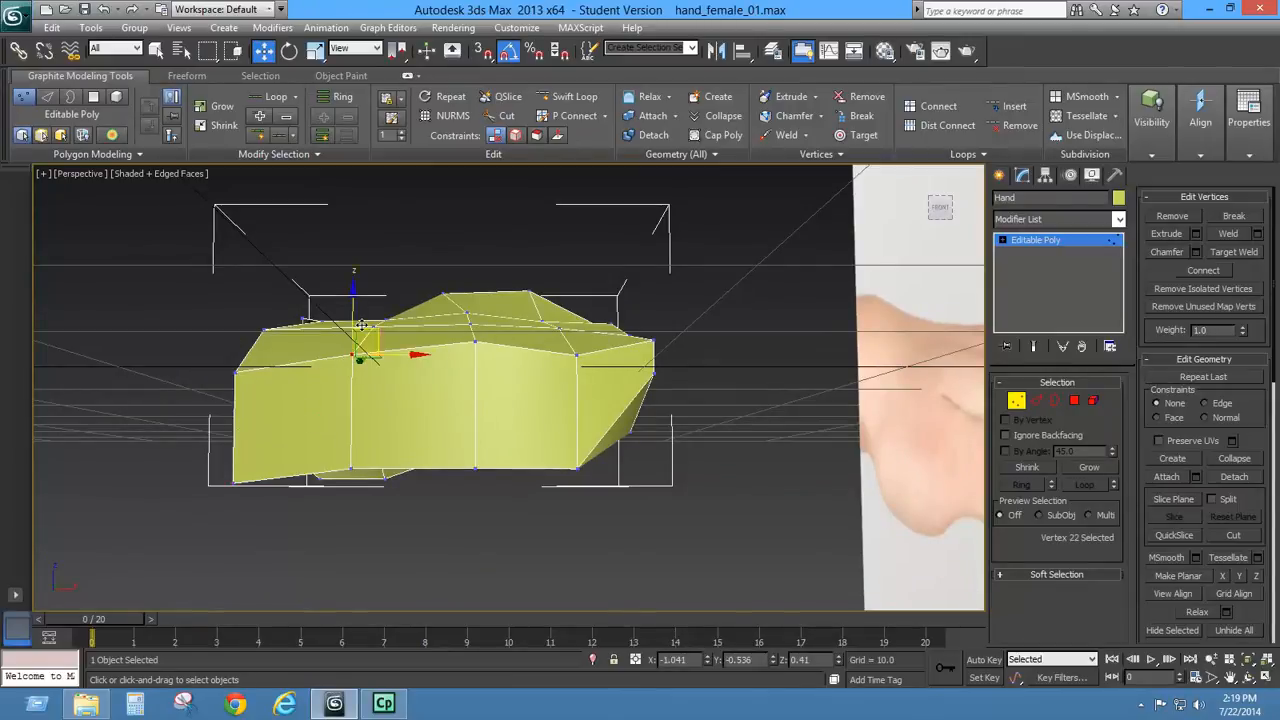
left_click_drag(355, 305, 349, 298)
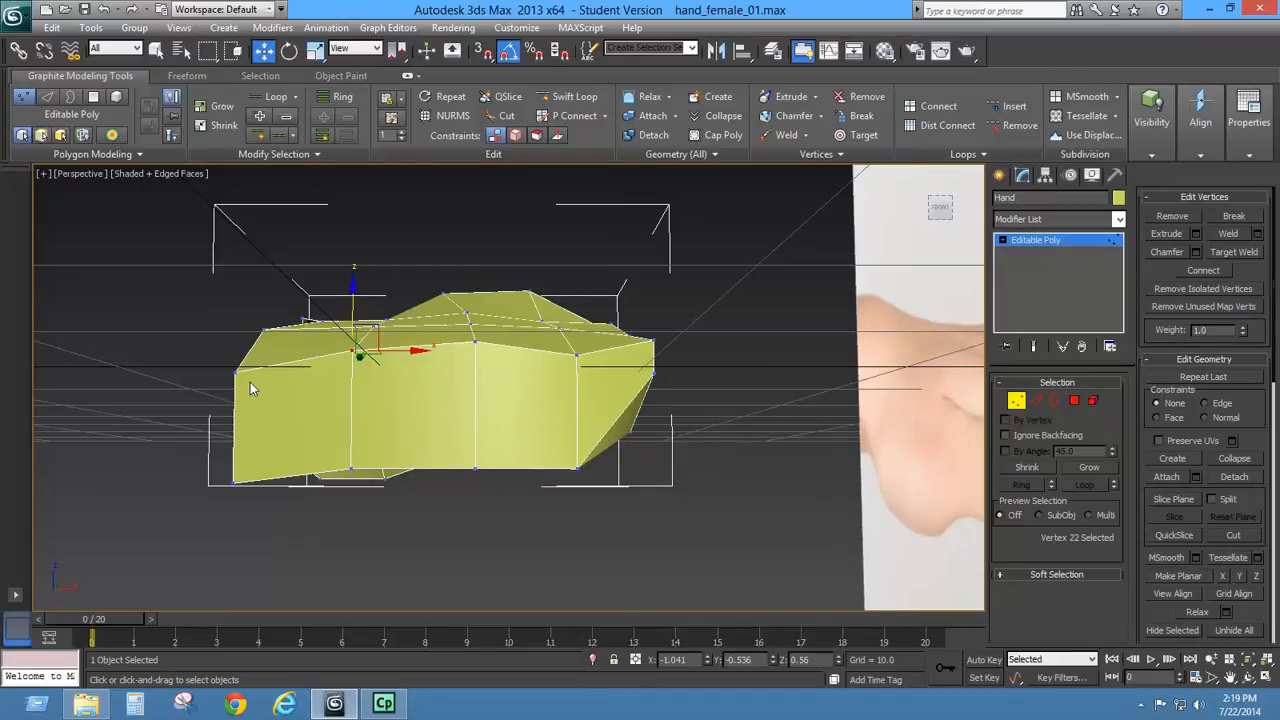
- Lower the little-finger-side corner vertices of the finger-end face, placing the underside one at a Z of about -3.63
middle_click_drag(610, 418, 483, 388)
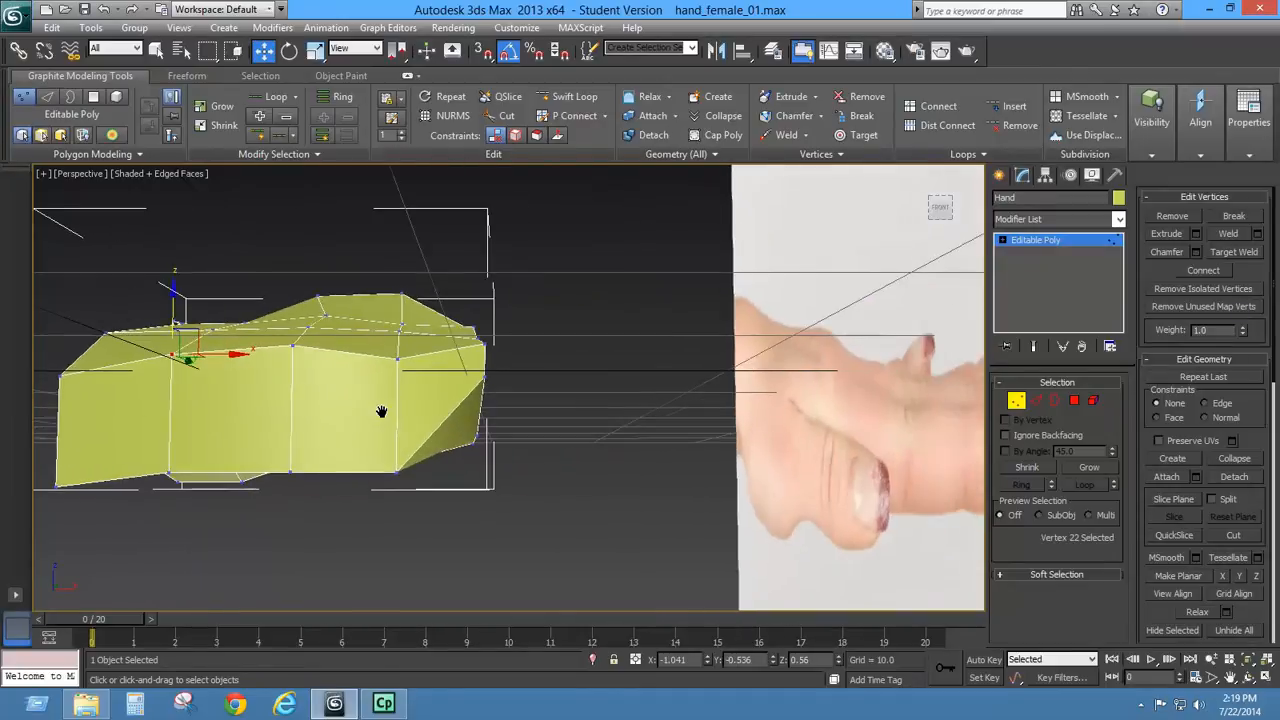
left_click(484, 376)
left_click(484, 346, "ctrl")
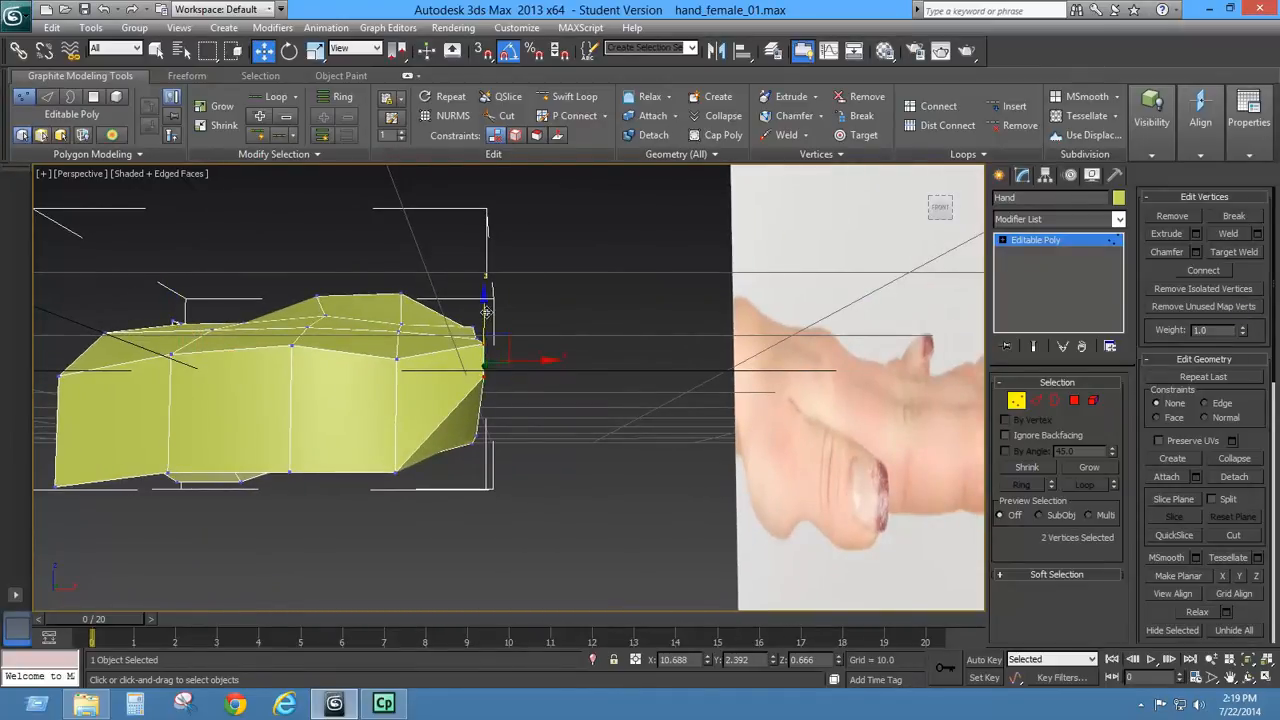
left_click_drag(485, 312, 472, 432)
left_click(483, 415)
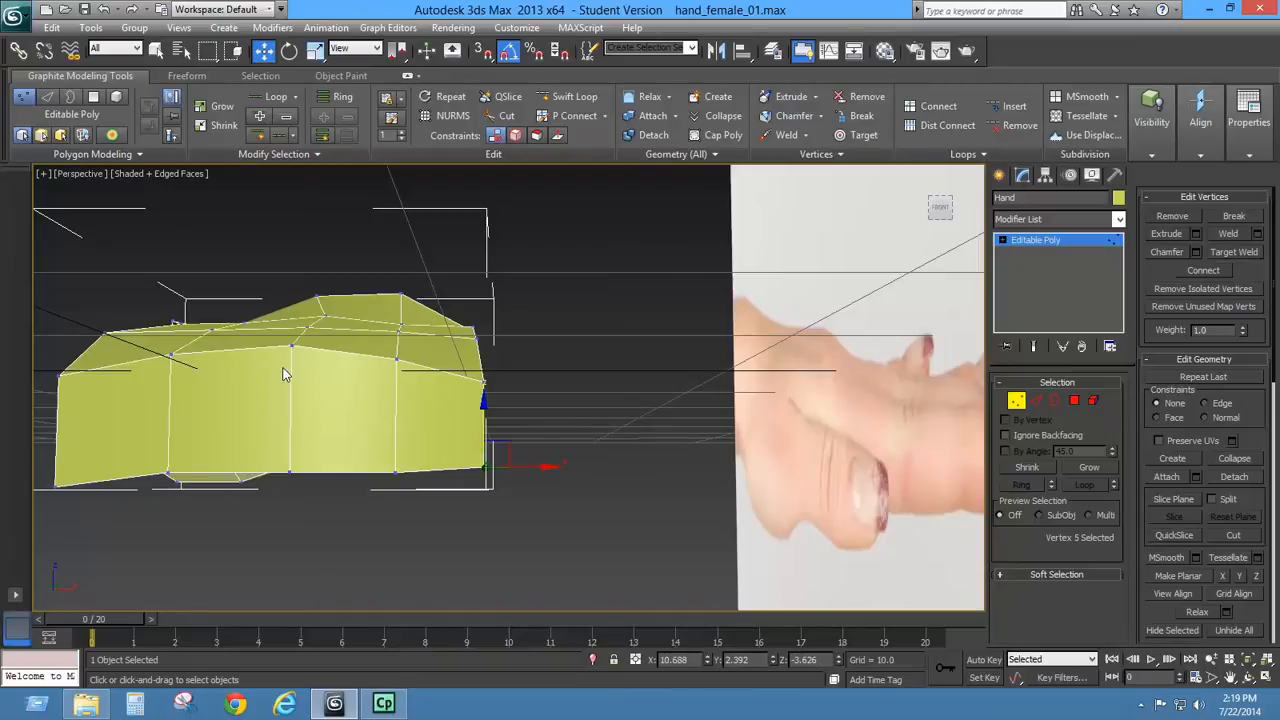
- Hide the grid and round the second upper row from the finger end, lowering its thumb-side vertex and raising the center one to Z about 2.42
middle_click_drag(283, 374, 550, 388, "alt")
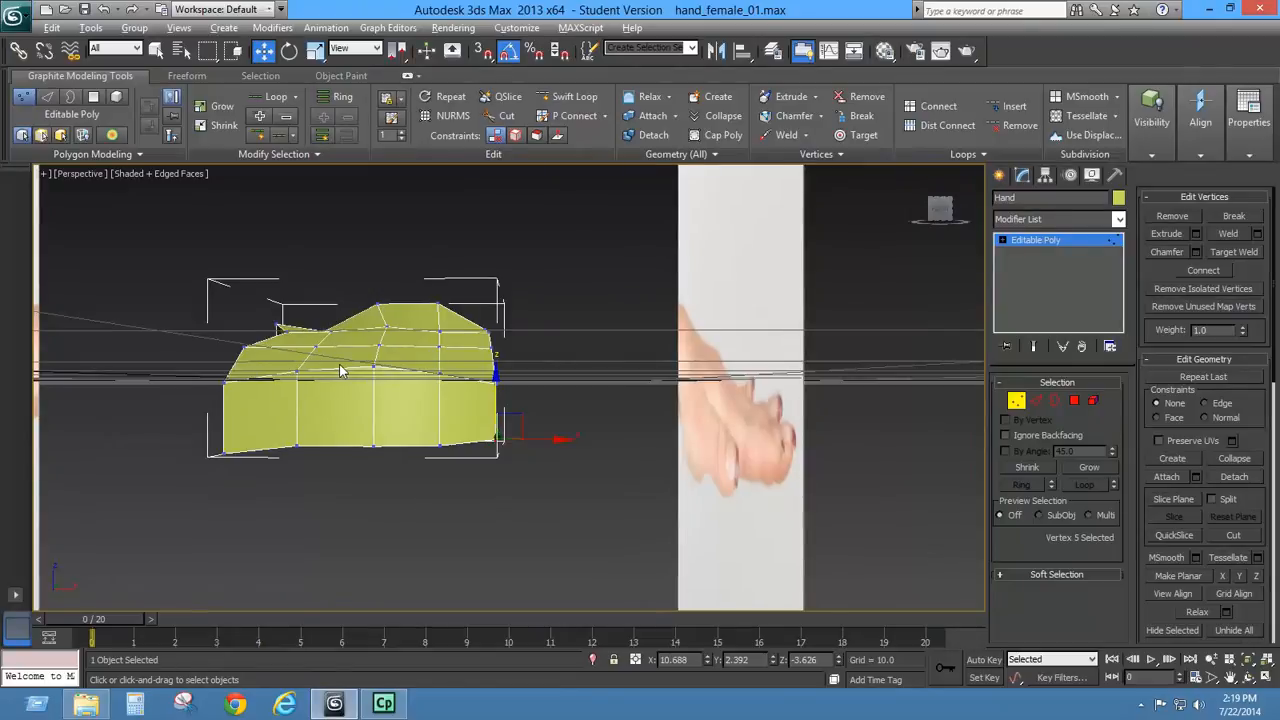
middle_click_drag(340, 367, 506, 371, "alt")
key("g")
scroll(430, 390, "up", 5)
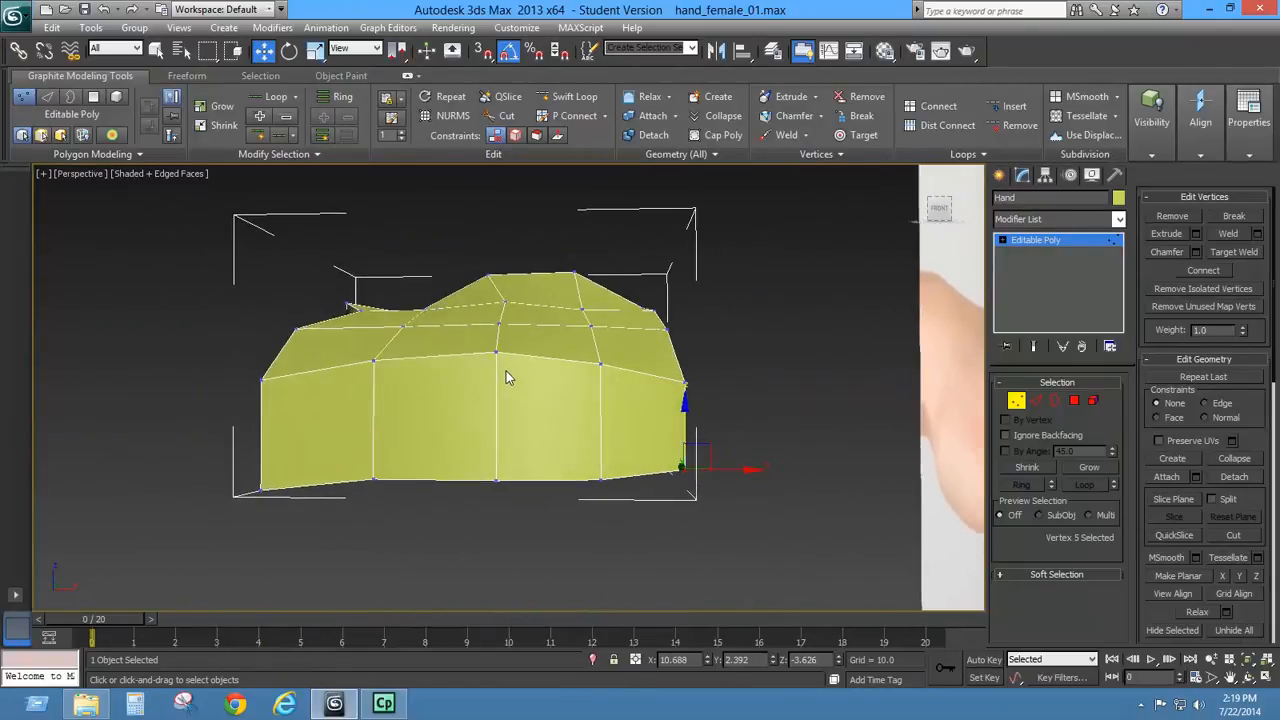
left_click(290, 327)
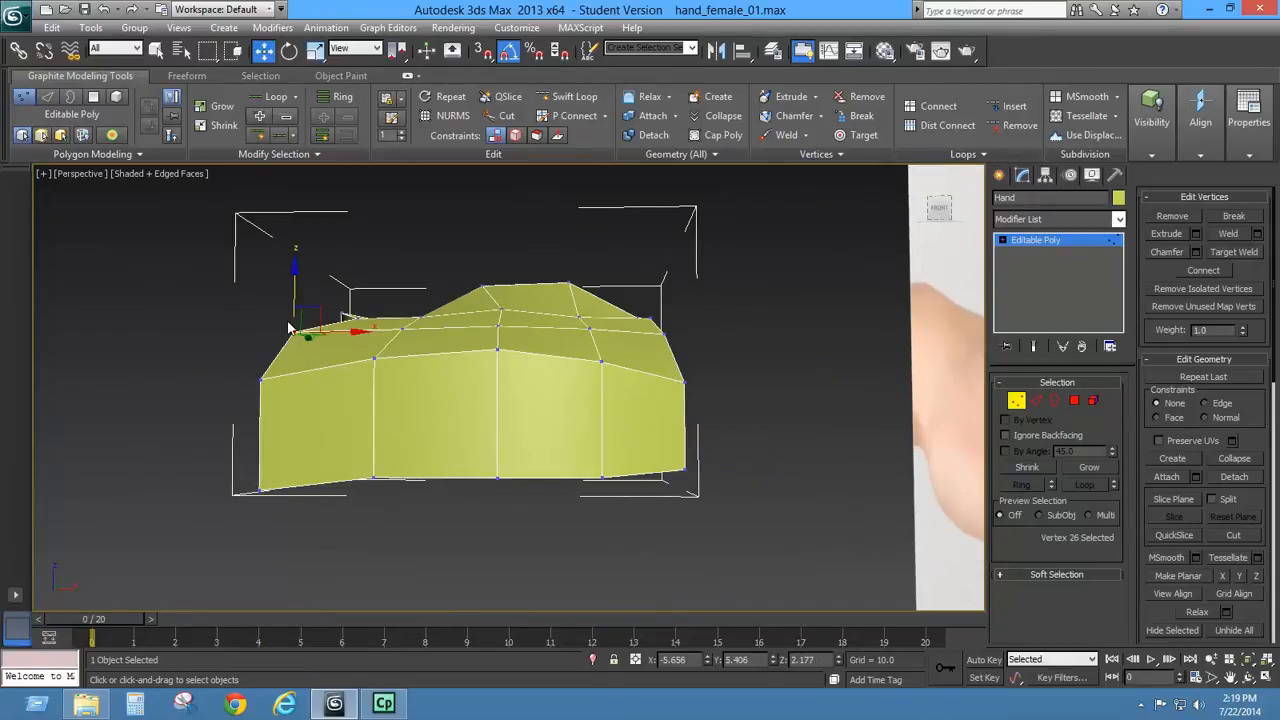
left_click_drag(290, 285, 284, 310)
left_click(403, 328)
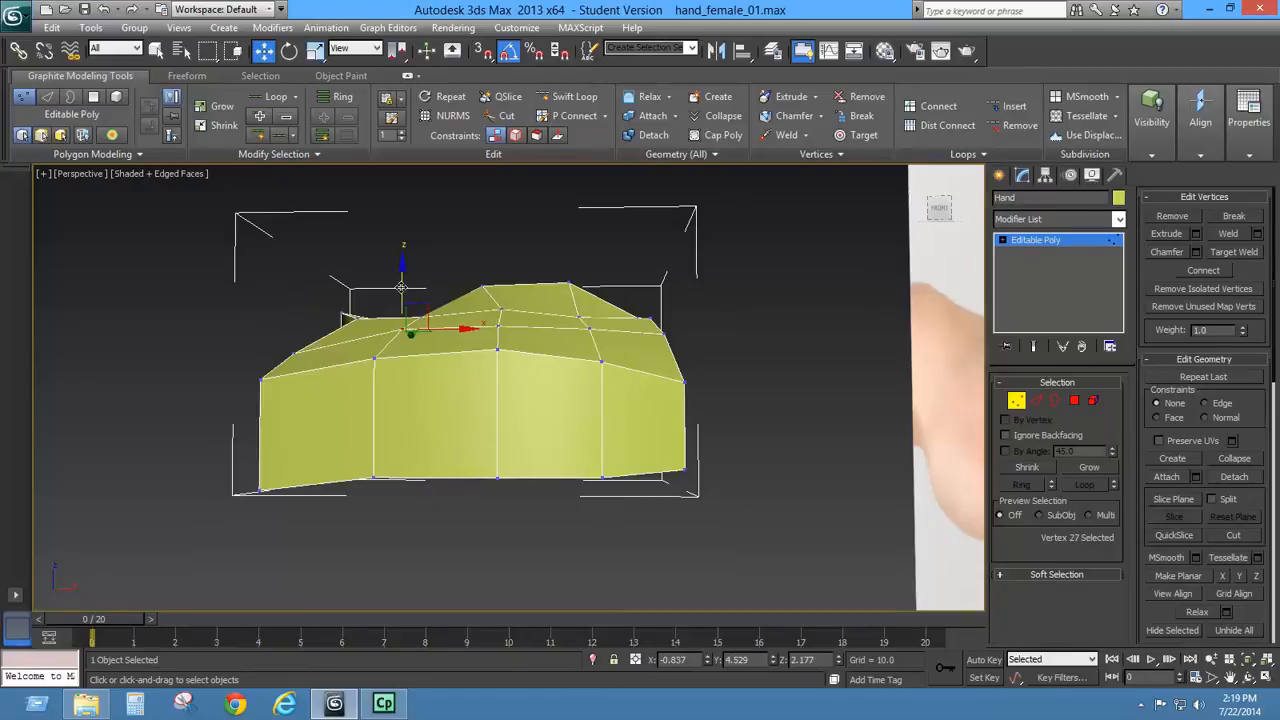
left_click_drag(413, 317, 501, 306)
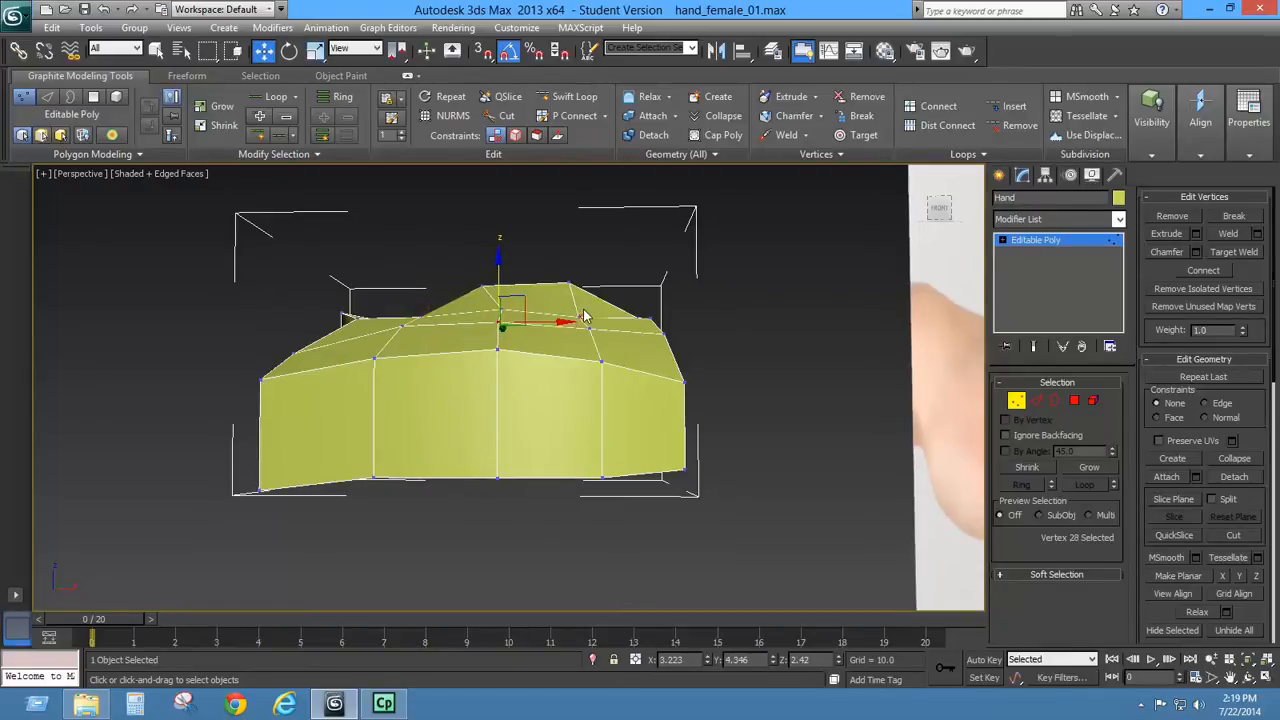
- Round the little-finger-side back of the hand by adjusting three upper vertices, with the two nearer the wrist at Z about 2.66 and 3.55
left_click(660, 333)
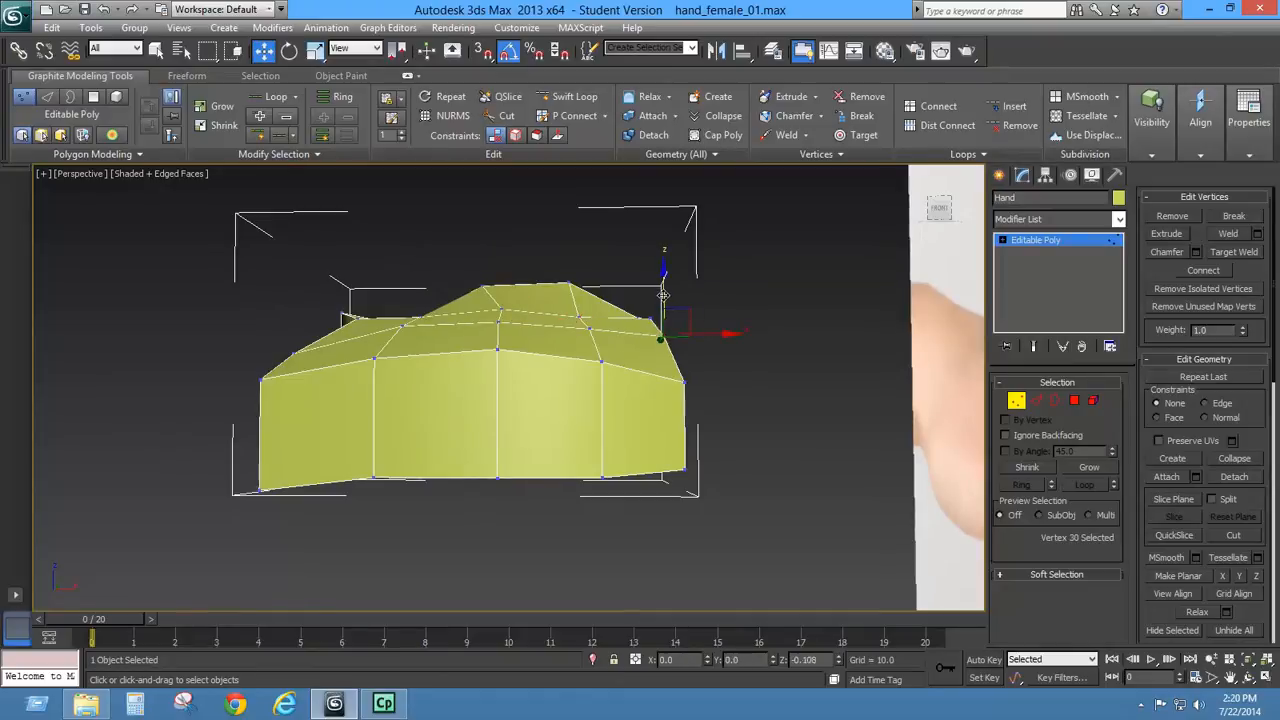
mouse_move(661, 305)
left_mouse_down()
mouse_move(661, 319)
mouse_move(649, 287)
mouse_move(677, 321)
left_mouse_up()
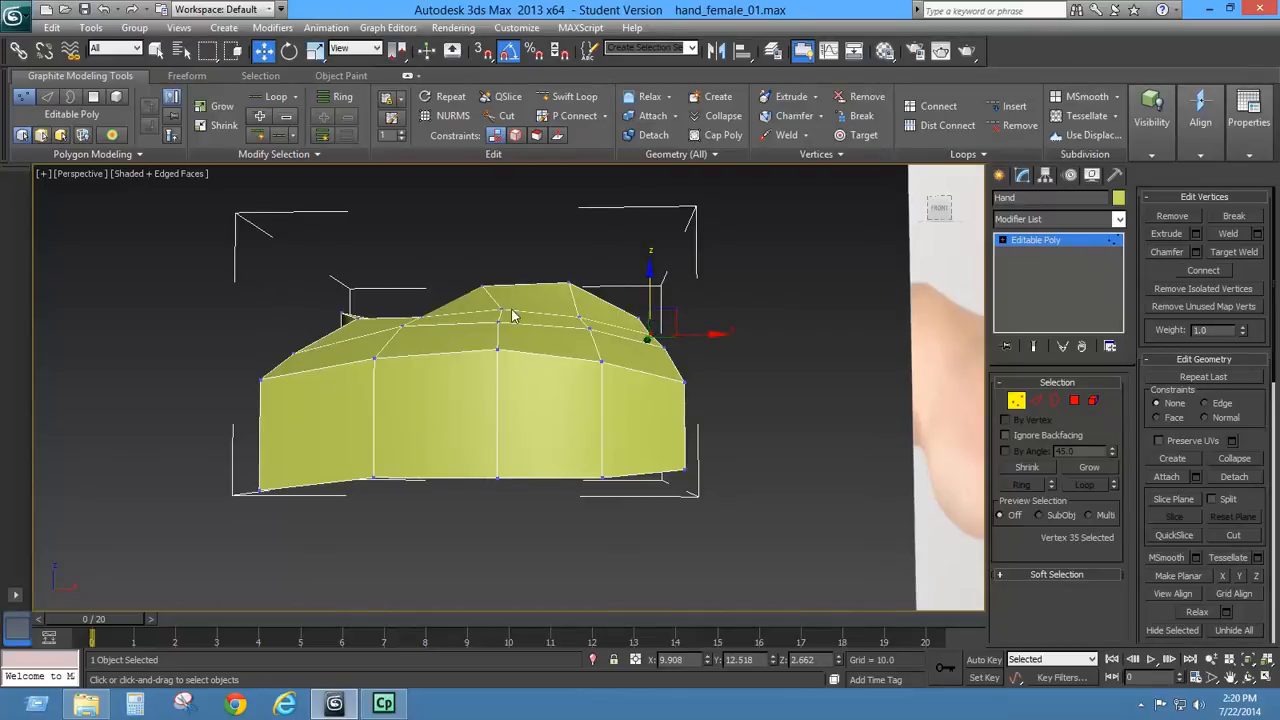
left_click(577, 318)
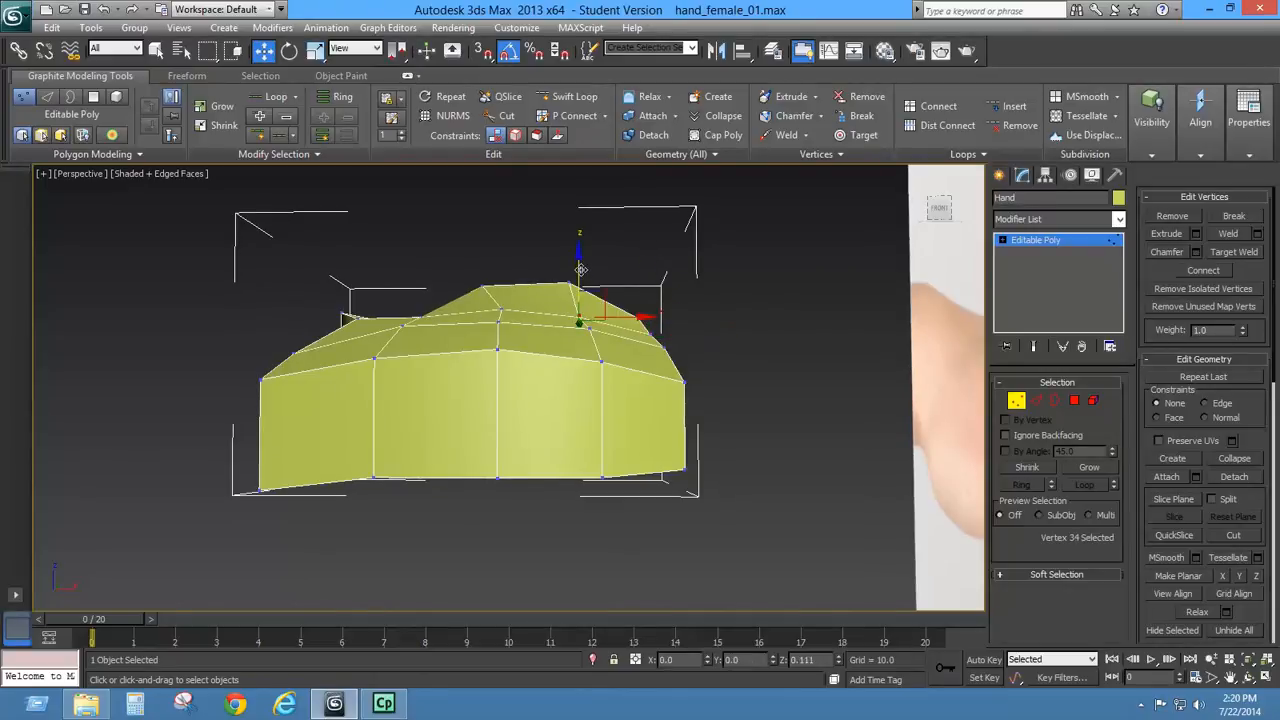
left_click_drag(580, 269, 579, 268)
- Lower the two thumb-side upper edge vertices nearest the wrist end together to a Z of about 0.40, checking against the side reference
middle_click_drag(414, 304, 436, 318, "alt")
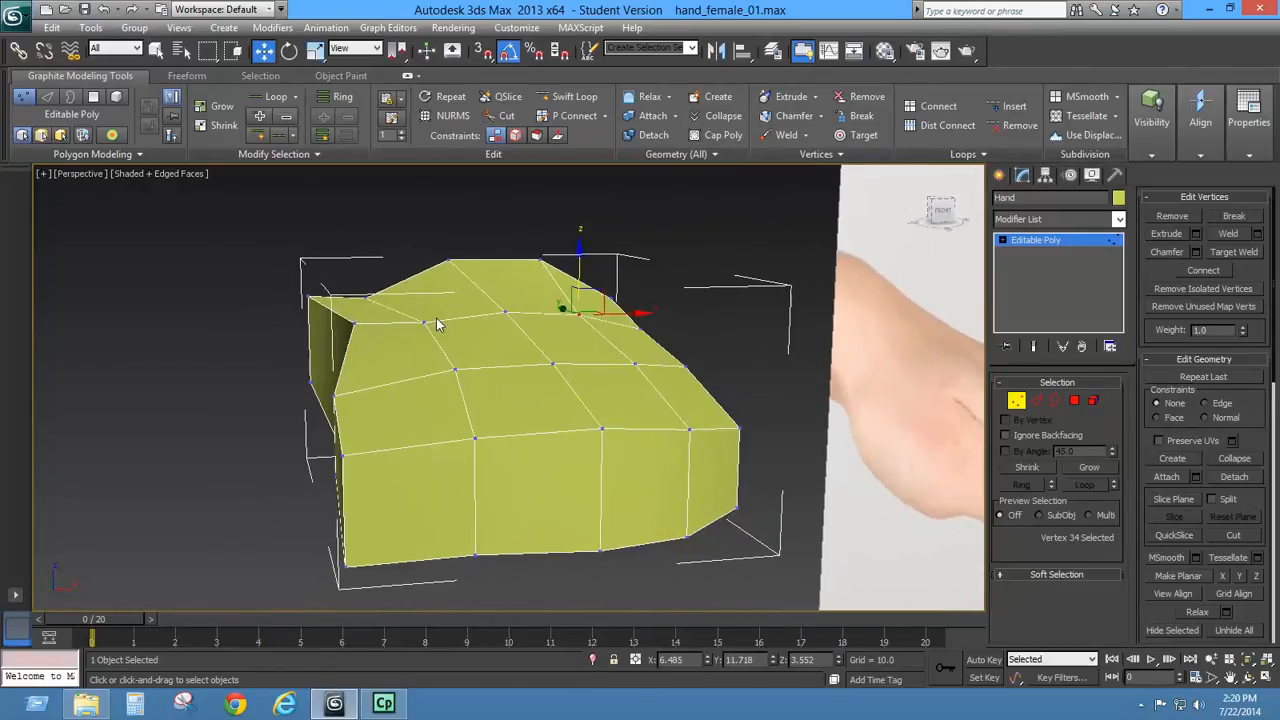
left_click(349, 321)
left_click(307, 299, "ctrl")
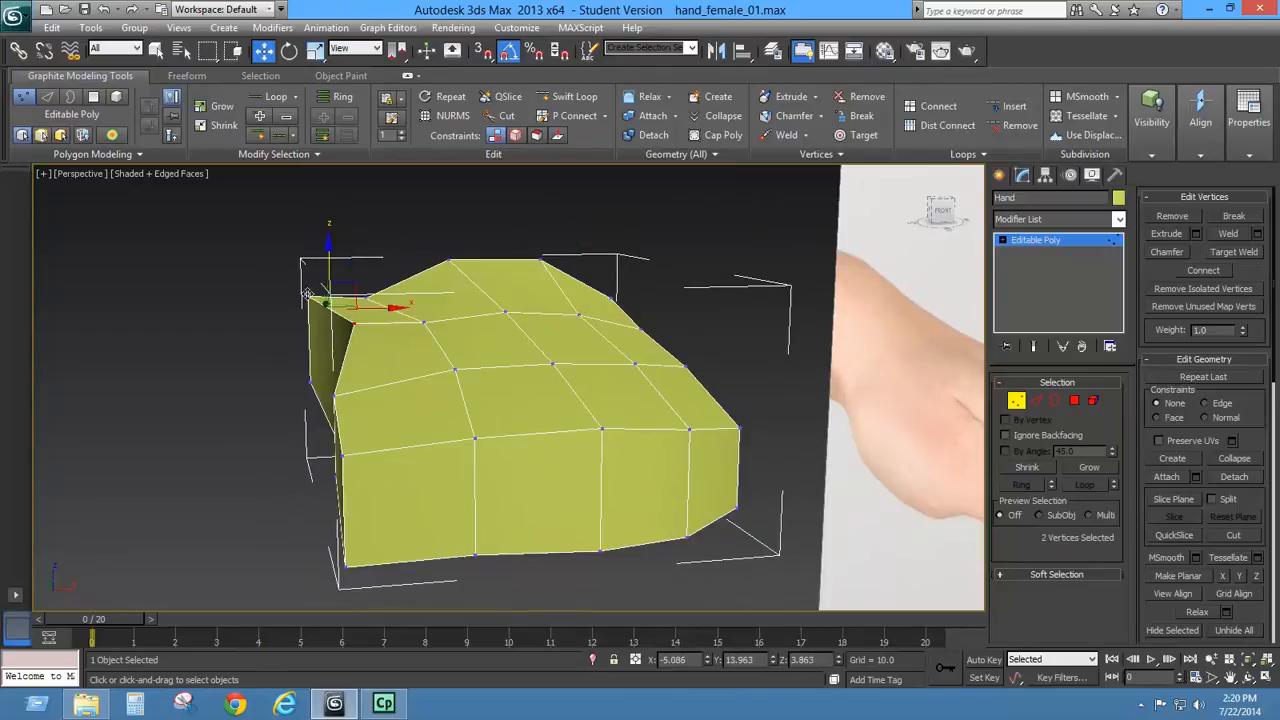
key("l")
middle_click_drag(443, 325, 486, 300)
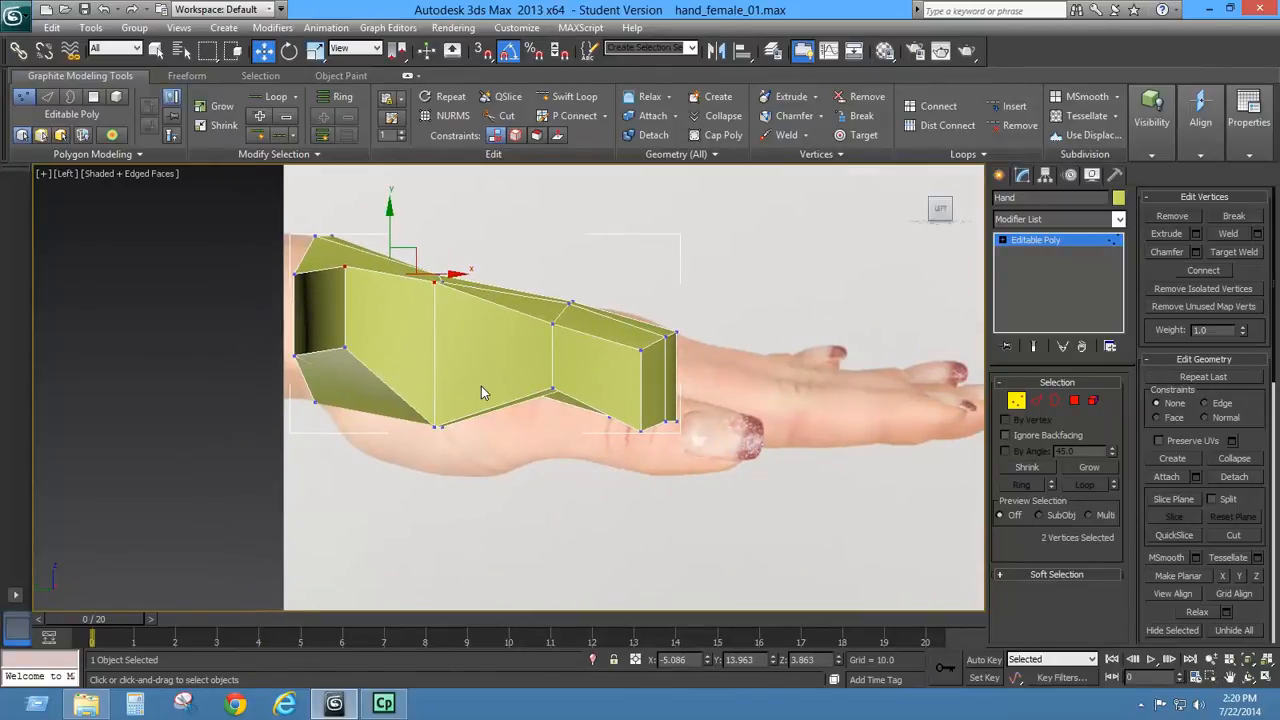
key("alt+x")
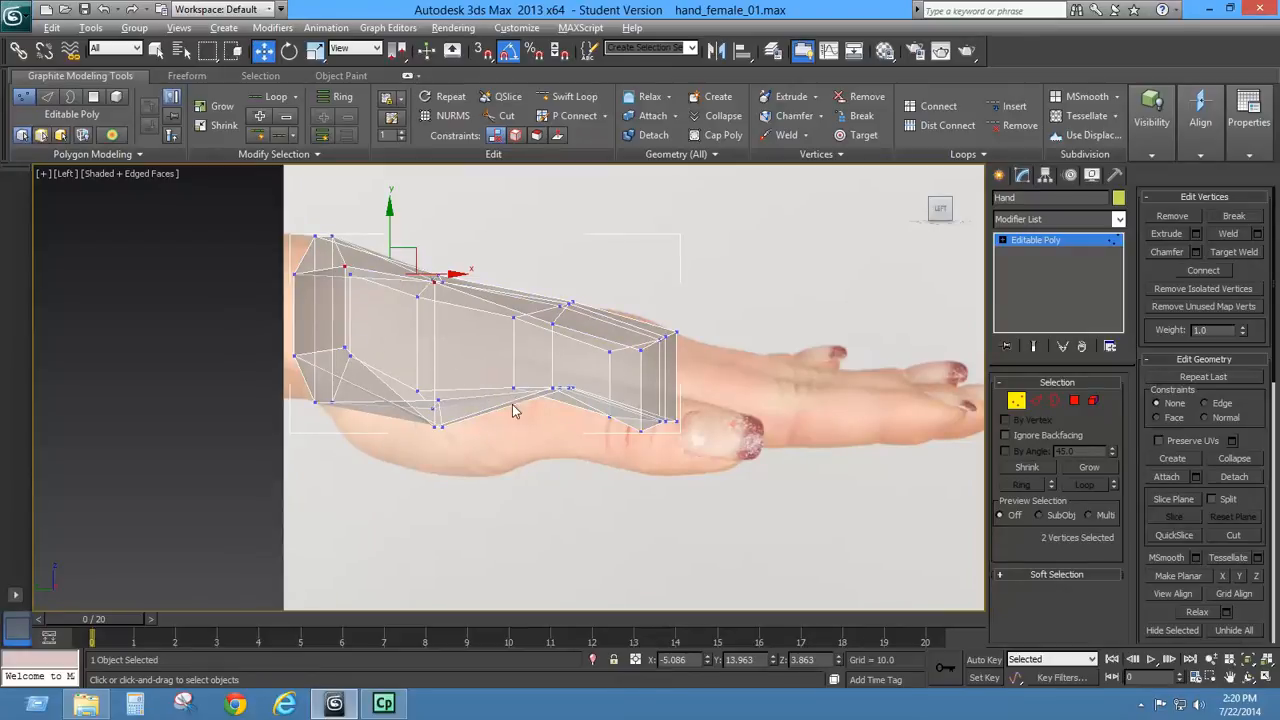
left_click_drag(389, 228, 367, 289)
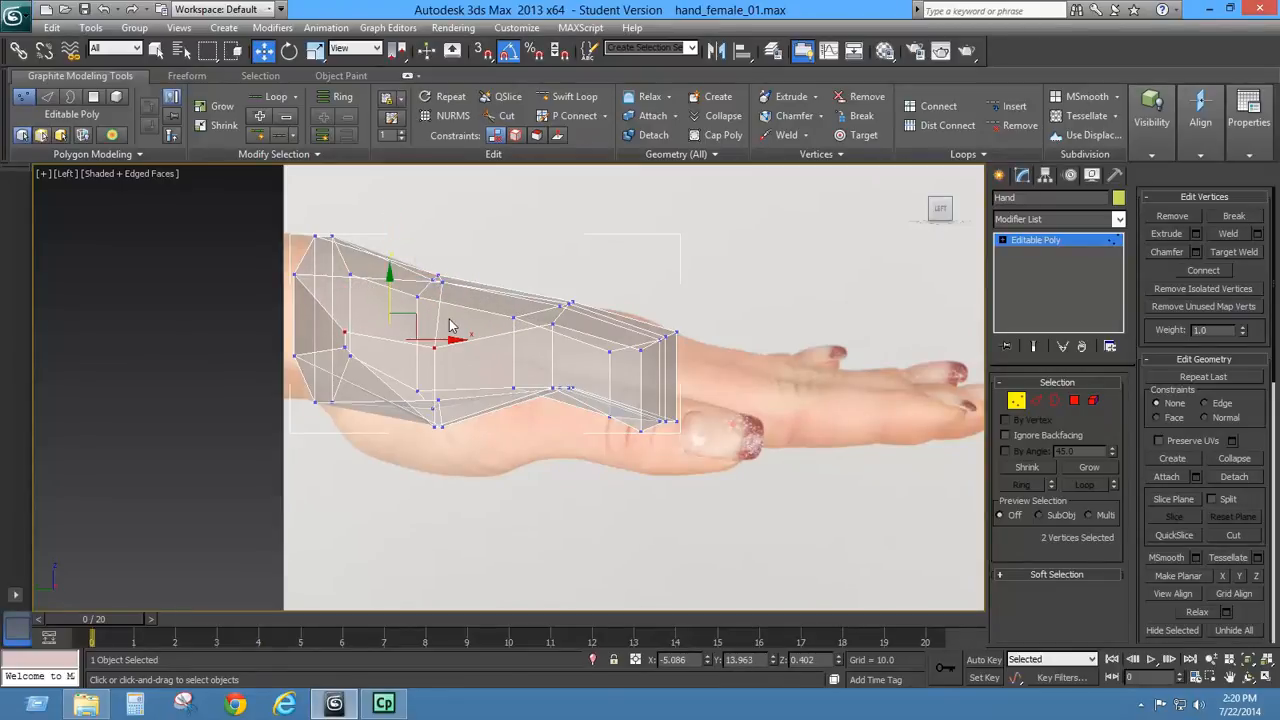
- Lower the thumb-side underside vertex near the wrist to a Z of about -3.62, using see-through display in the side view
key("p")
key("alt+x")
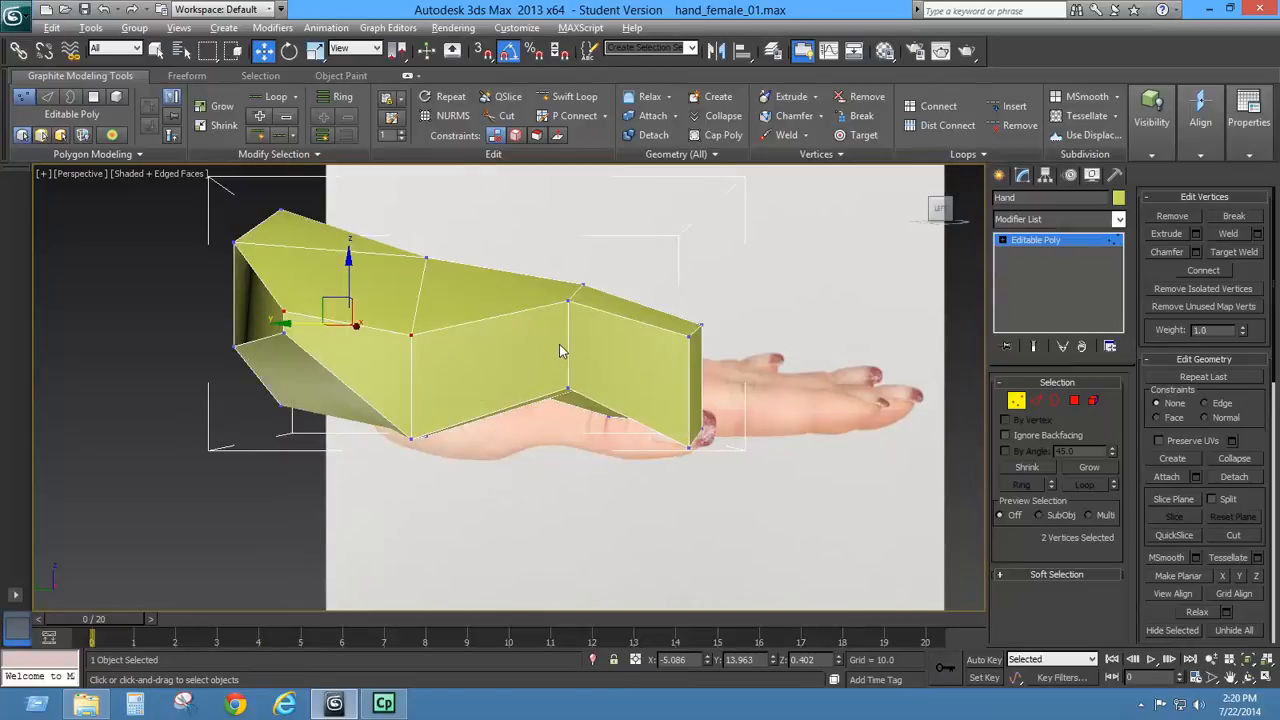
middle_click_drag(559, 344, 329, 347, "alt")
left_click(284, 331)
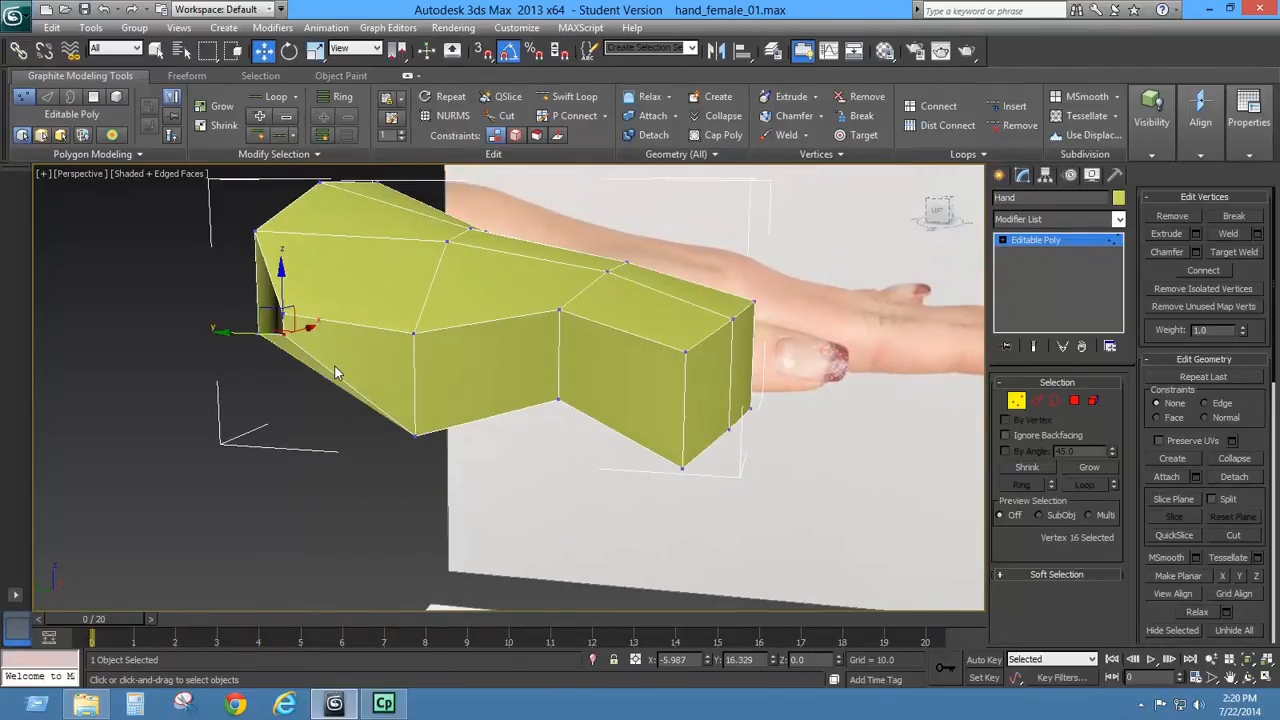
key("l")
key("alt+x")
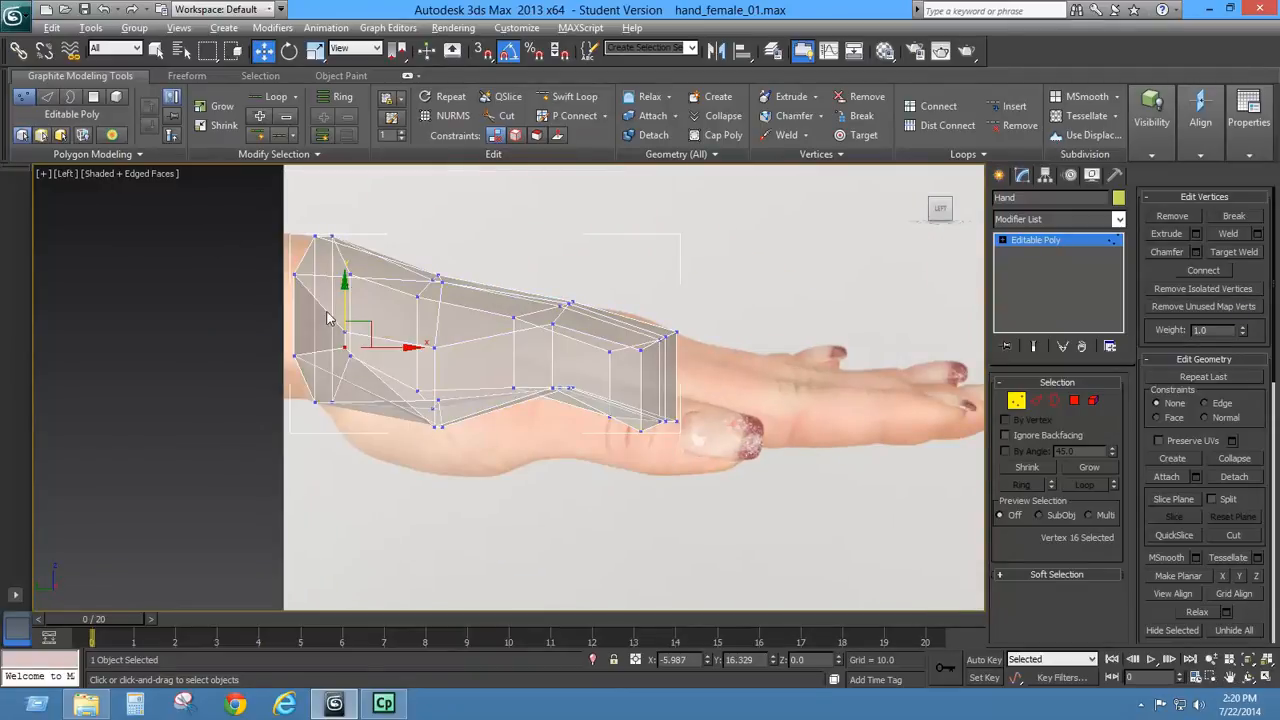
left_click_drag(339, 334, 332, 361)
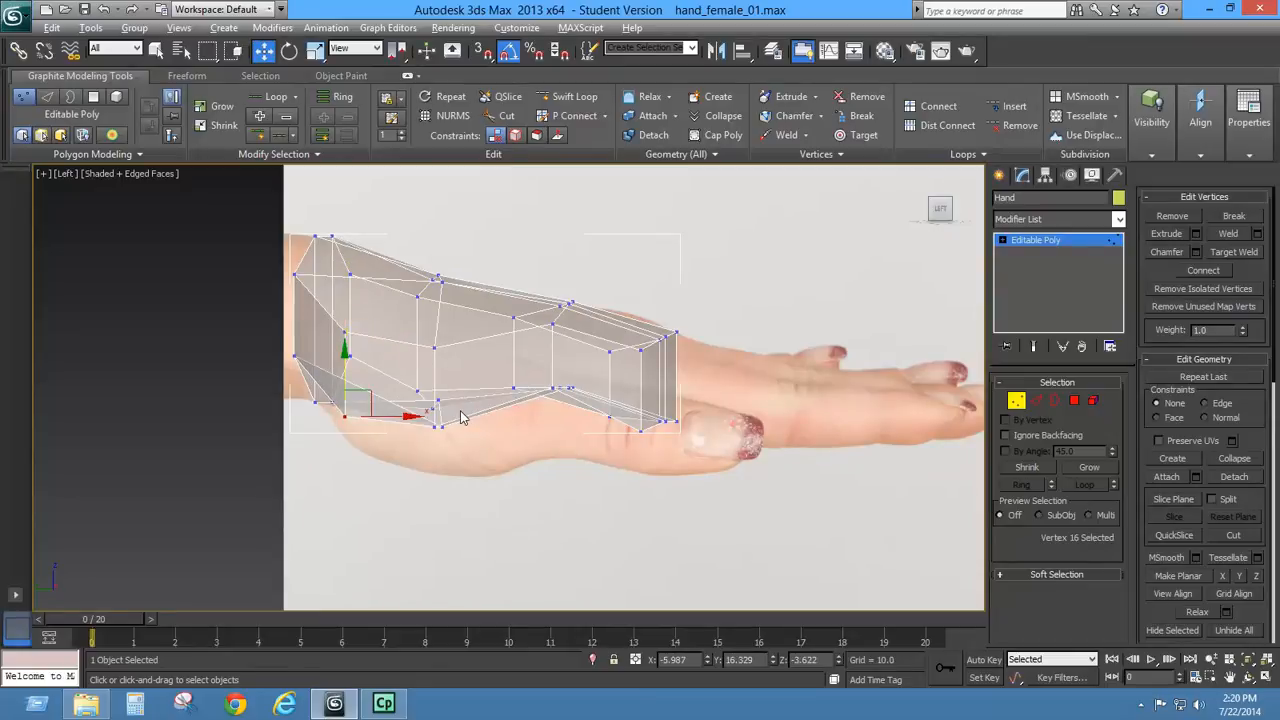
key("alt+x")
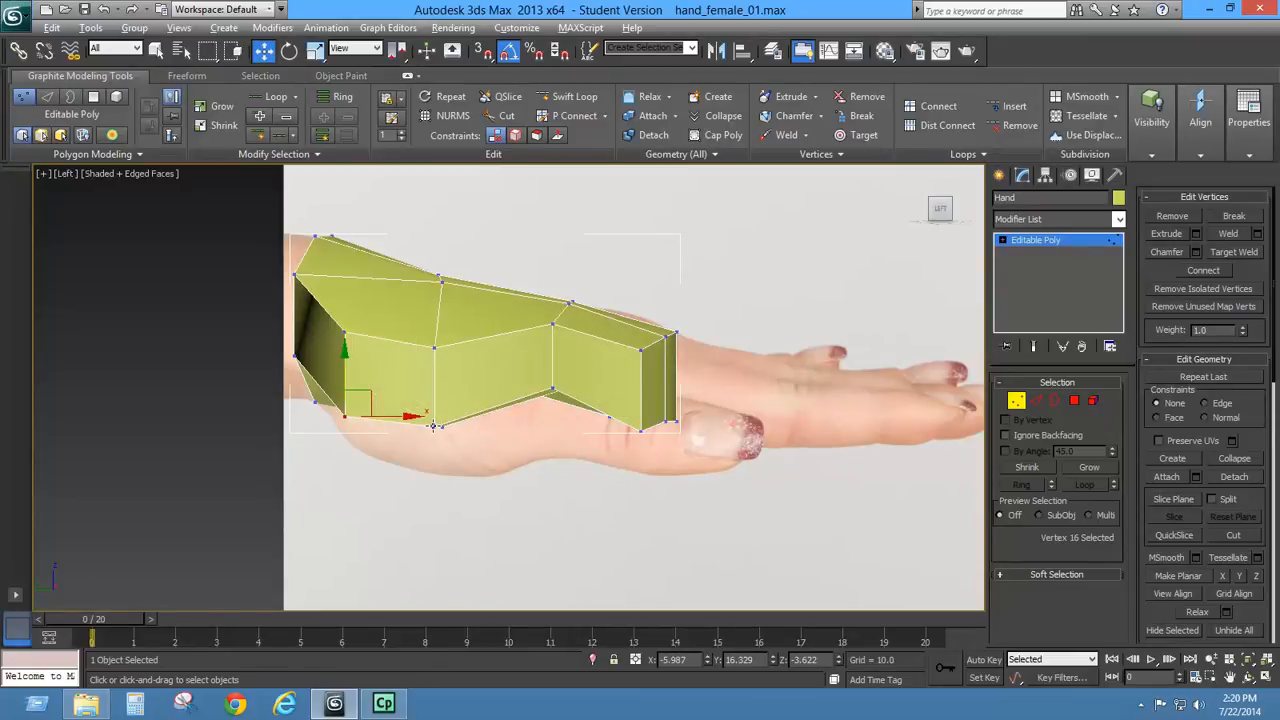
- In the second row from the finger end, lower the thumb-side underside vertex to Z about -3.92, its upper counterpart, and the neighboring upper vertex to about 2.09
left_click(552, 387)
left_click_drag(551, 335, 546, 370)
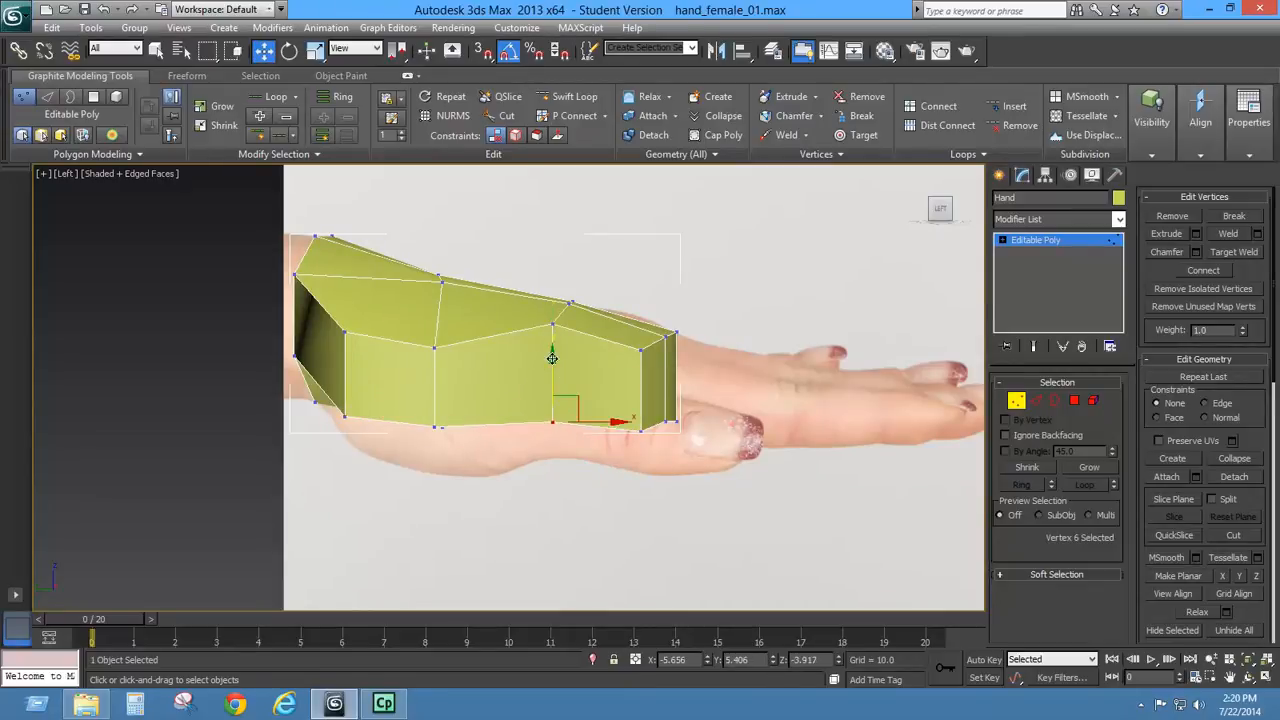
left_click(553, 325)
mouse_move(551, 286)
left_mouse_down()
mouse_move(541, 308)
mouse_move(566, 305)
mouse_move(562, 272)
left_mouse_up()
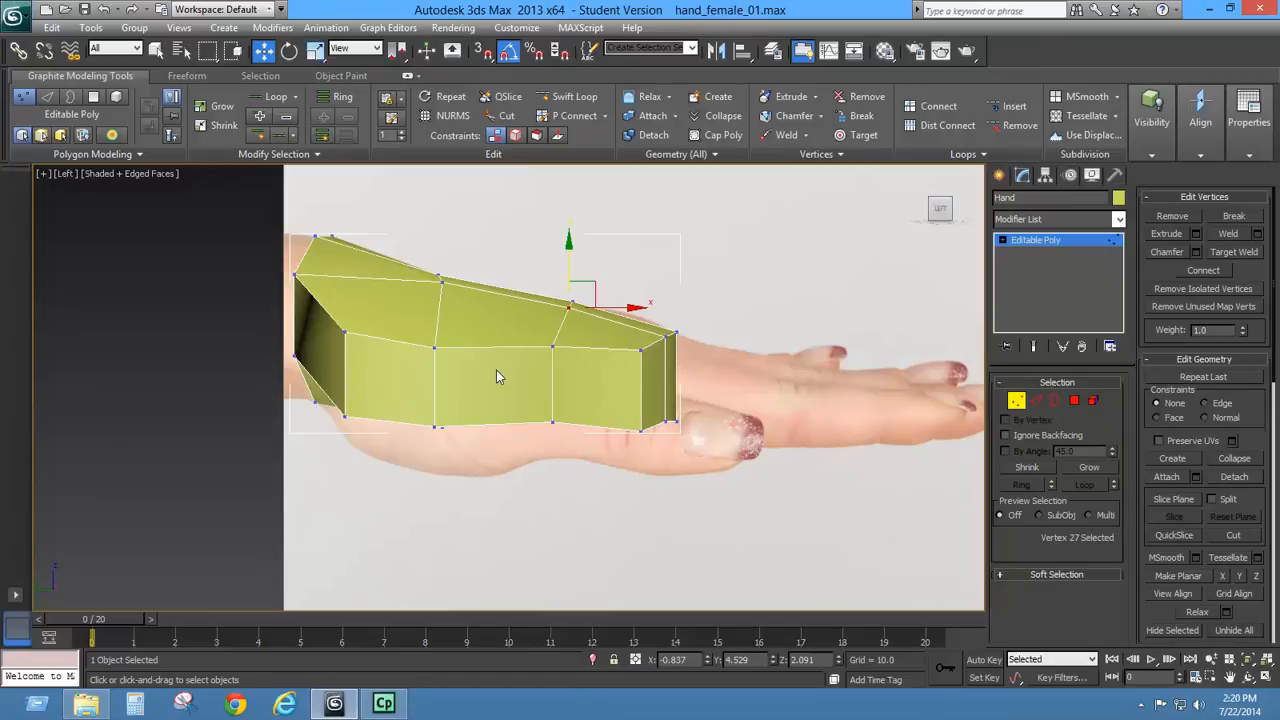
- Lower the raised underside vertex on the thumb side of the wrist opening to a Z of about -2.47
key("p")
scroll(493, 369, "down", 3)
middle_click_drag(531, 404, 676, 405, "alt")
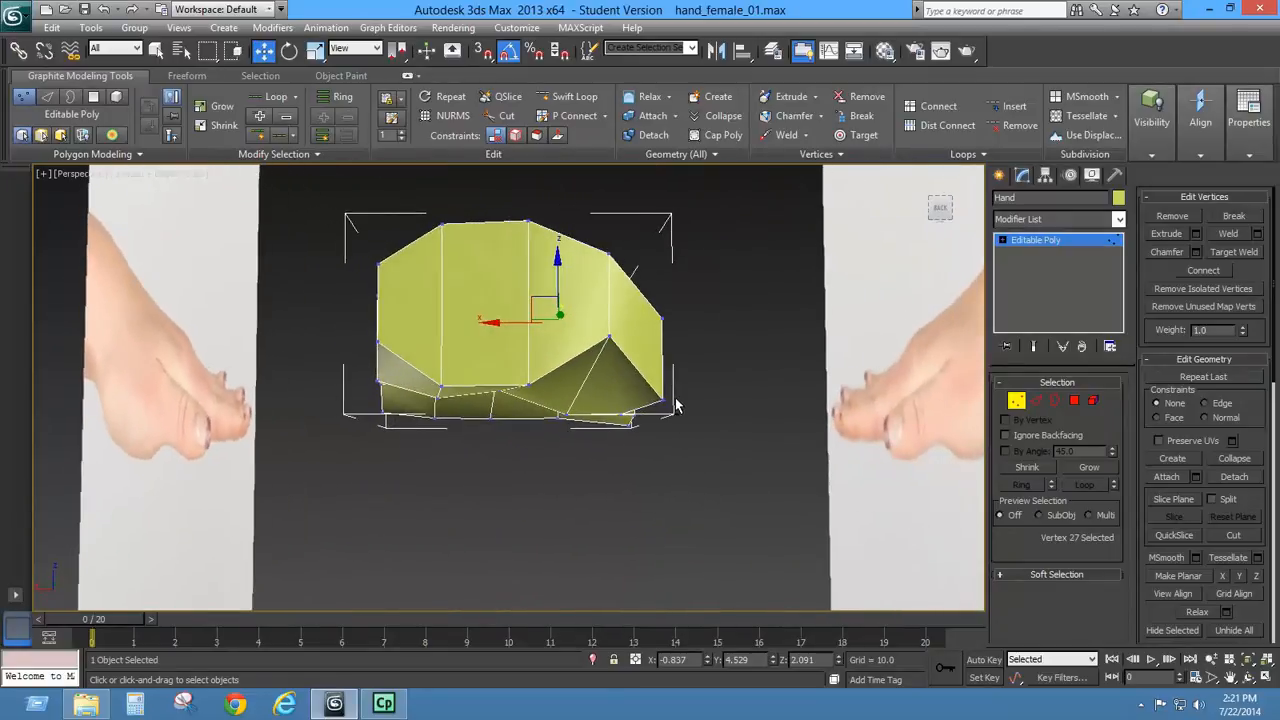
left_click(609, 338)
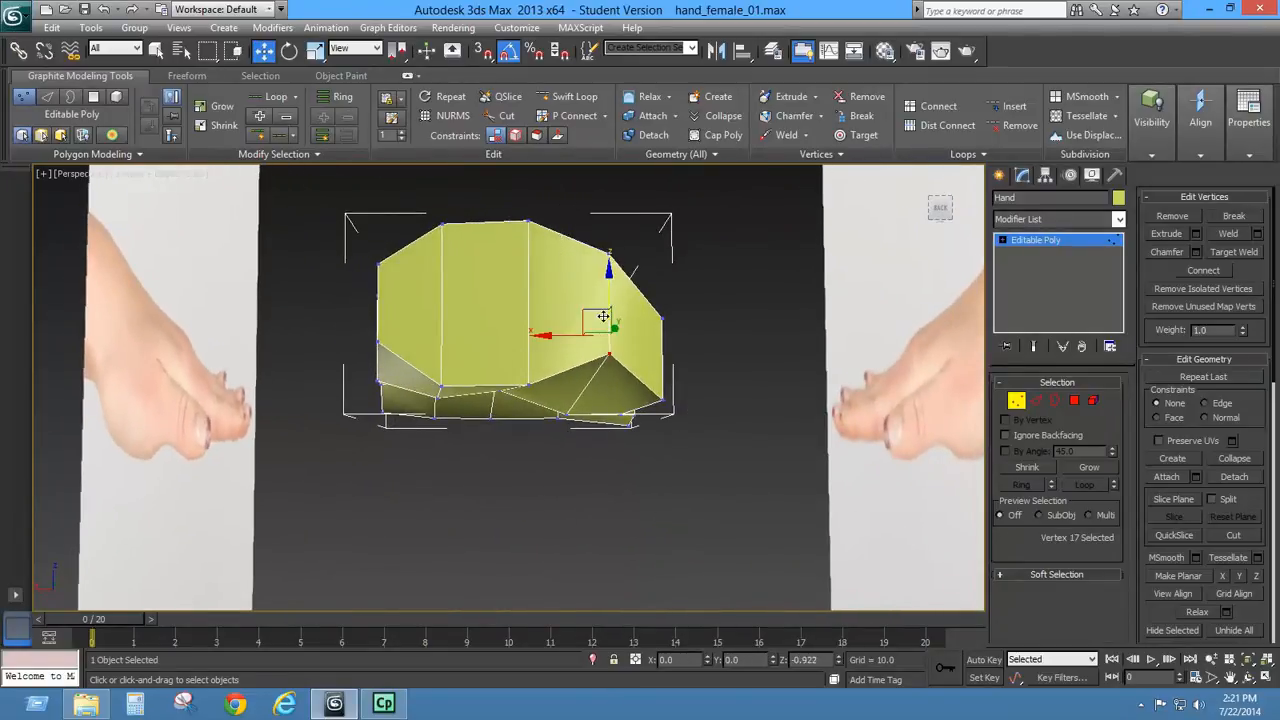
left_click_drag(603, 316, 688, 434)
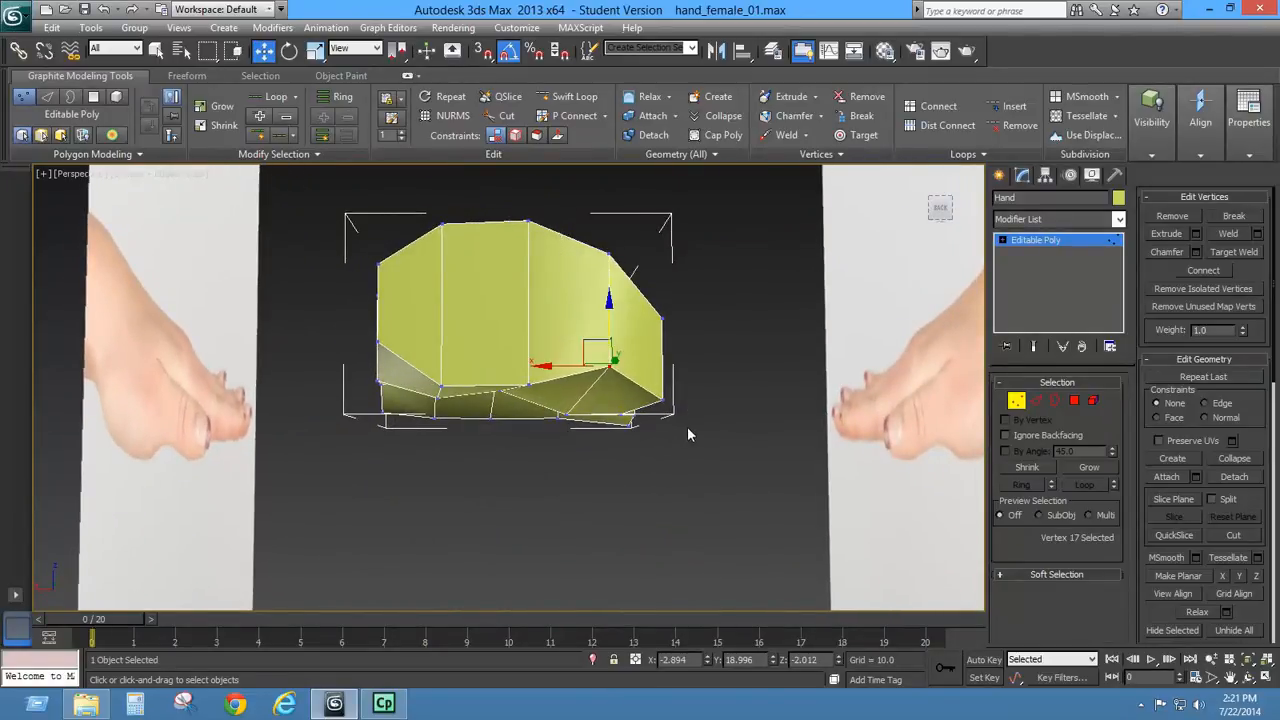
middle_click_drag(687, 428, 677, 355, "alt")
left_click_drag(611, 318, 600, 326)
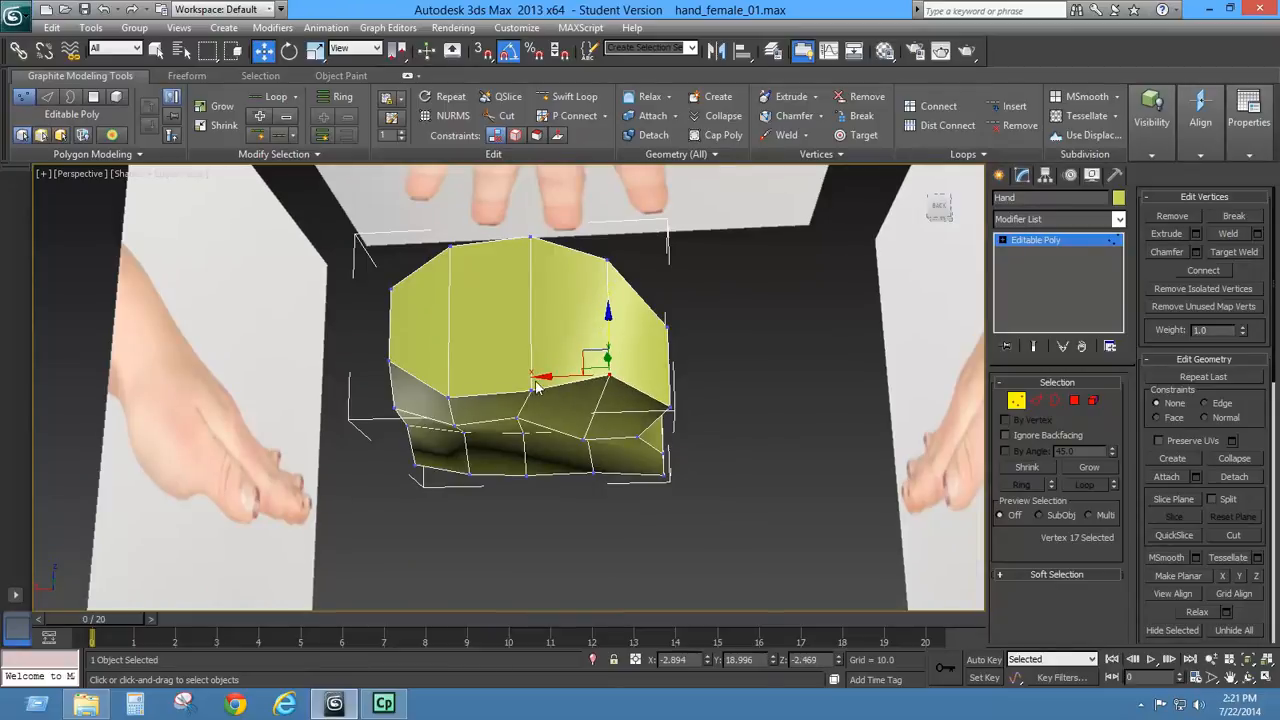
- Raise the two thumb-side upper edge vertices nearest the wrist end together to a Z of about 1.10, checking against the side reference
middle_click_drag(557, 398, 421, 432, "alt")
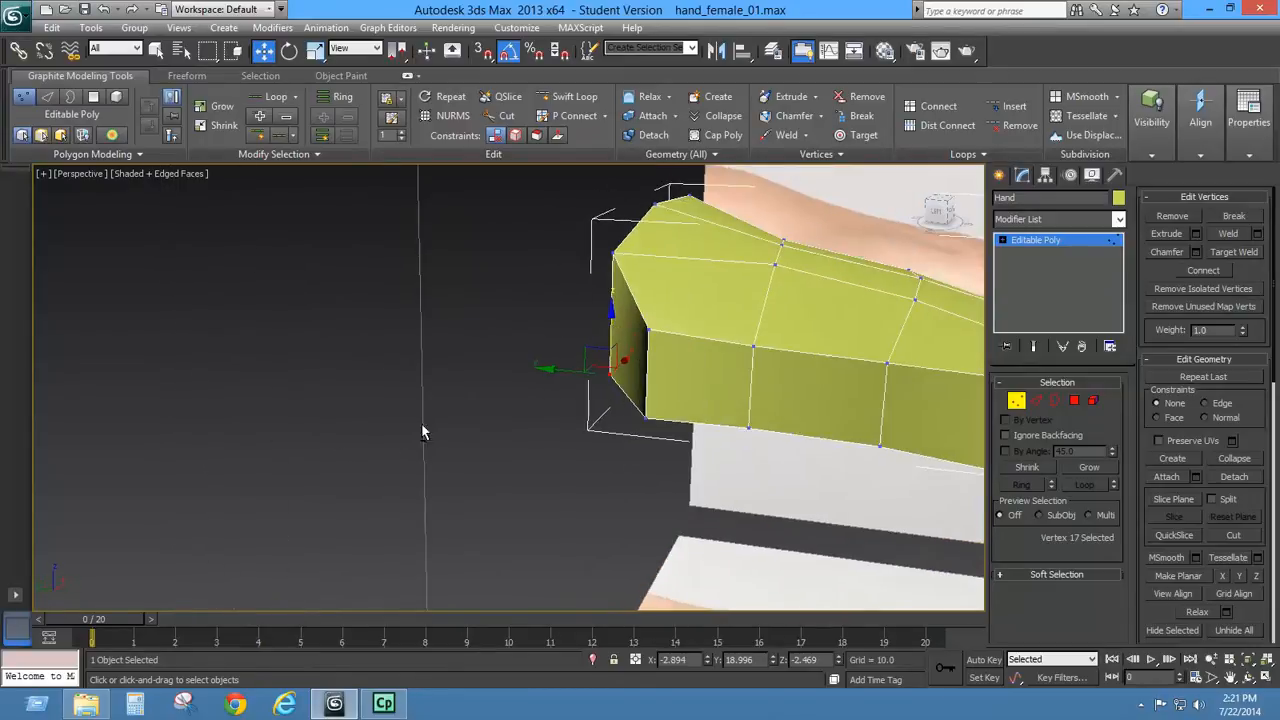
left_click(755, 344)
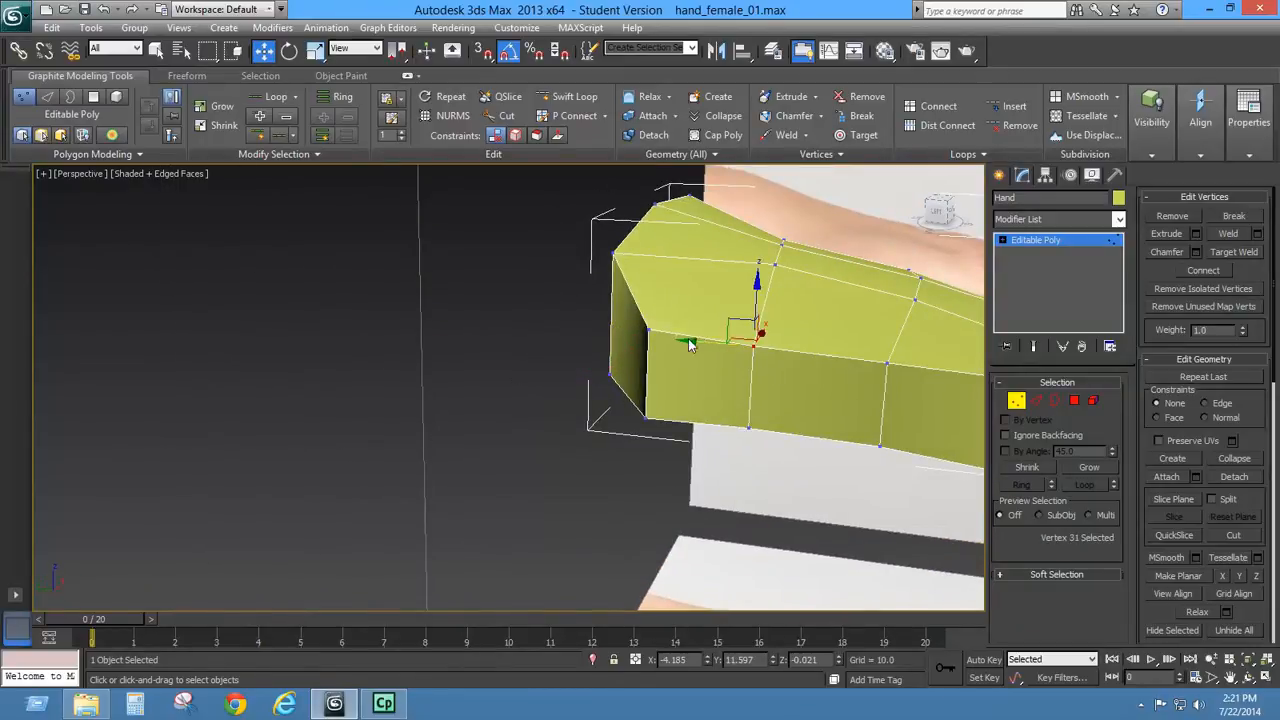
left_click(648, 328, "ctrl")
left_click_drag(703, 284, 703, 269)
middle_click_drag(737, 316, 679, 337, "alt")
key("l")
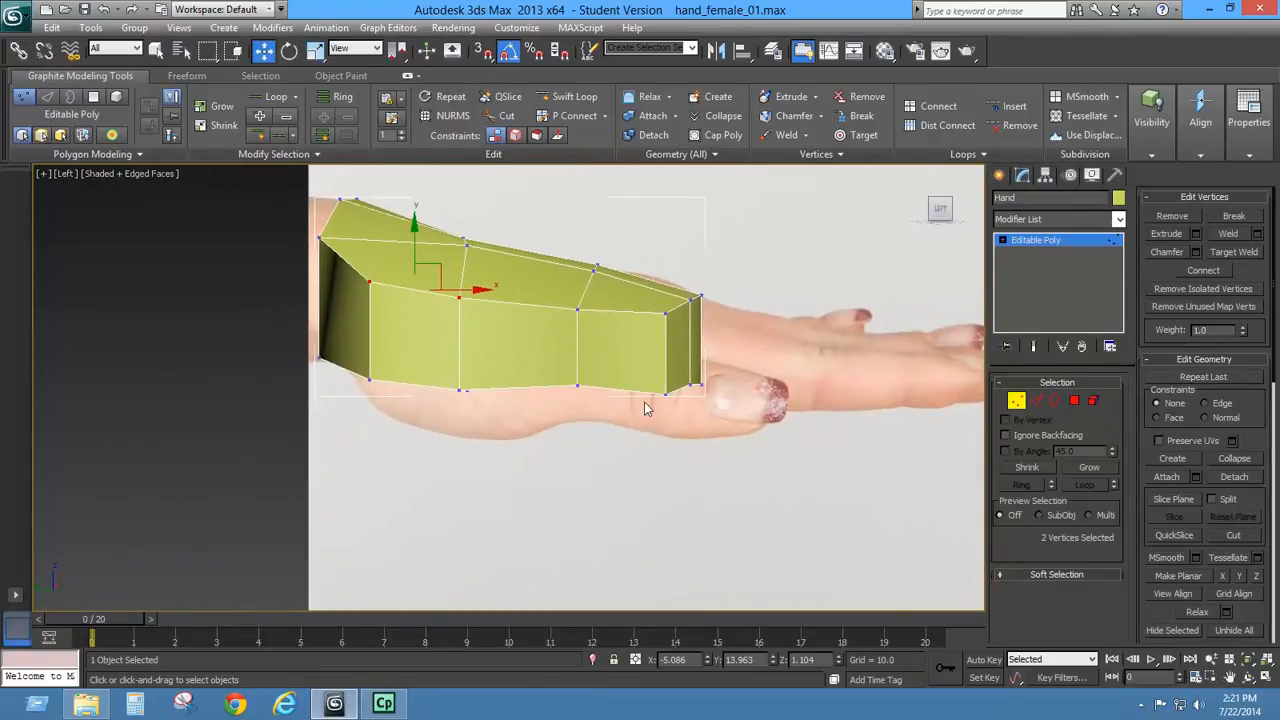
- Lower the thumb-side underside vertex in the second row from the finger end to Z about -4.59, and raise the next upper vertex toward the wrist to about 0.97
left_click(577, 385)
left_click_drag(574, 344, 574, 357)
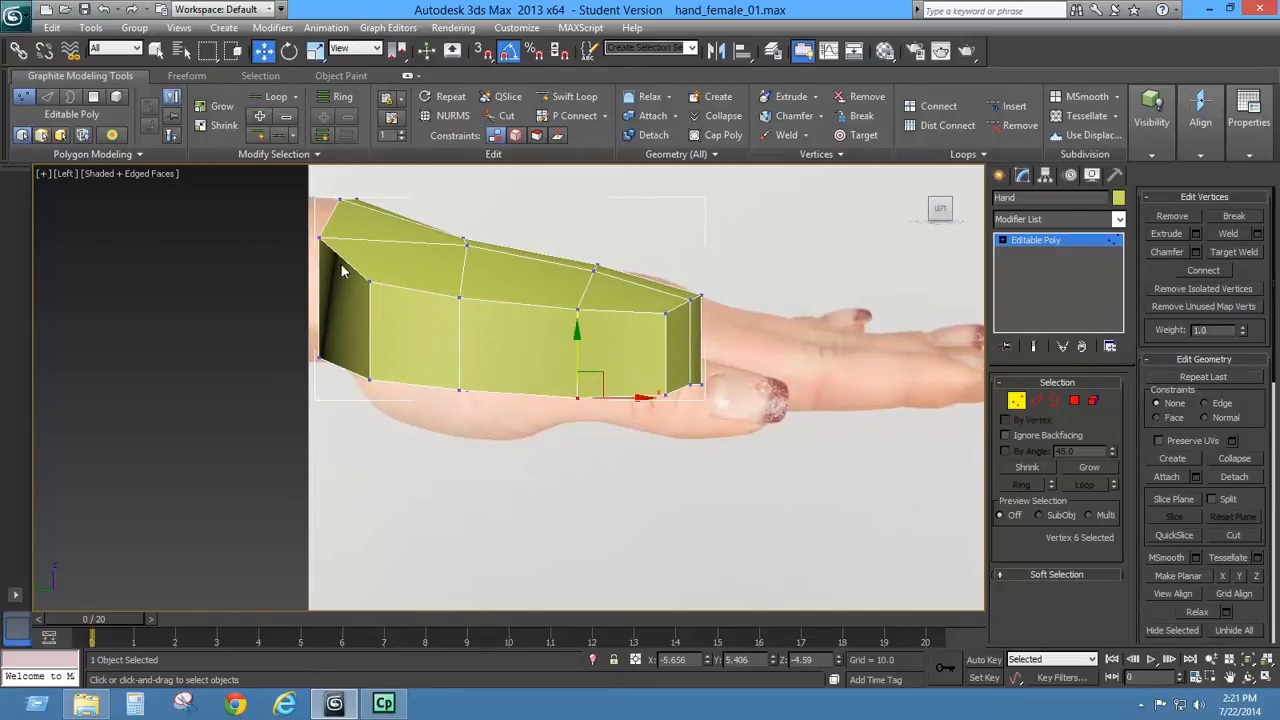
left_click(459, 293)
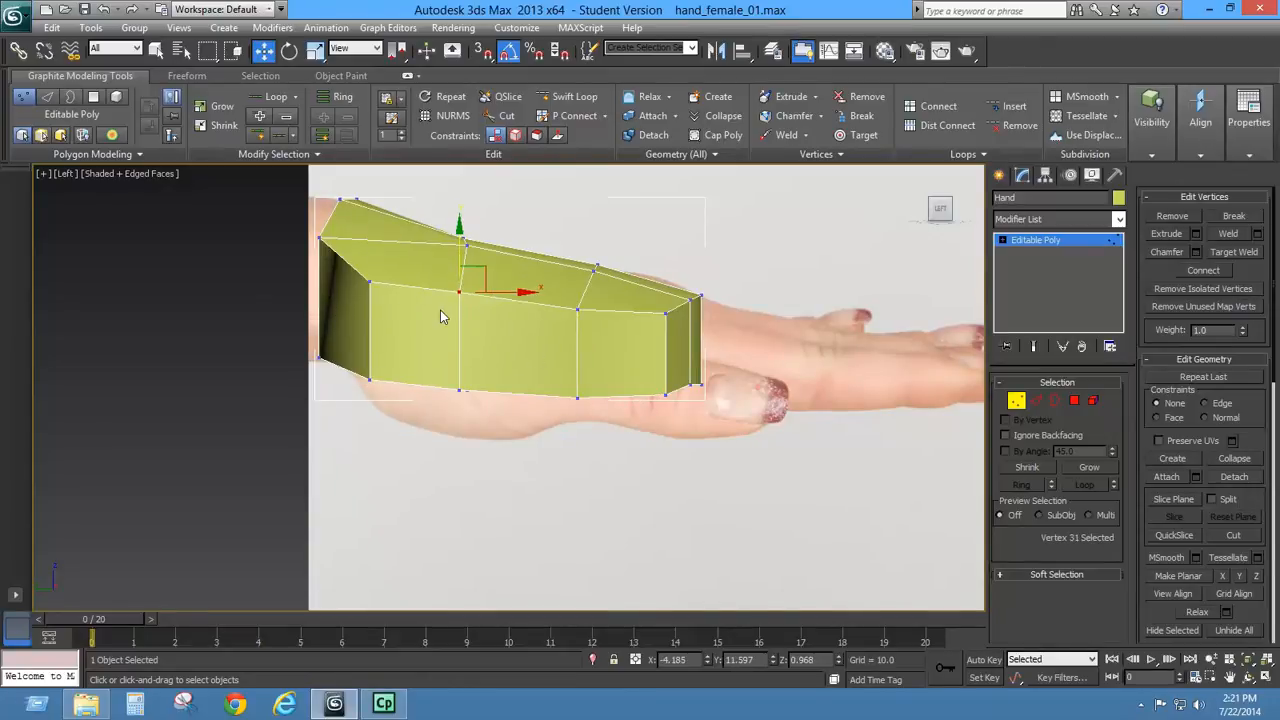
- Lower the inner underside vertices across the second row from the finger end, bringing the middle one to a Z of about -3.84
key("p")
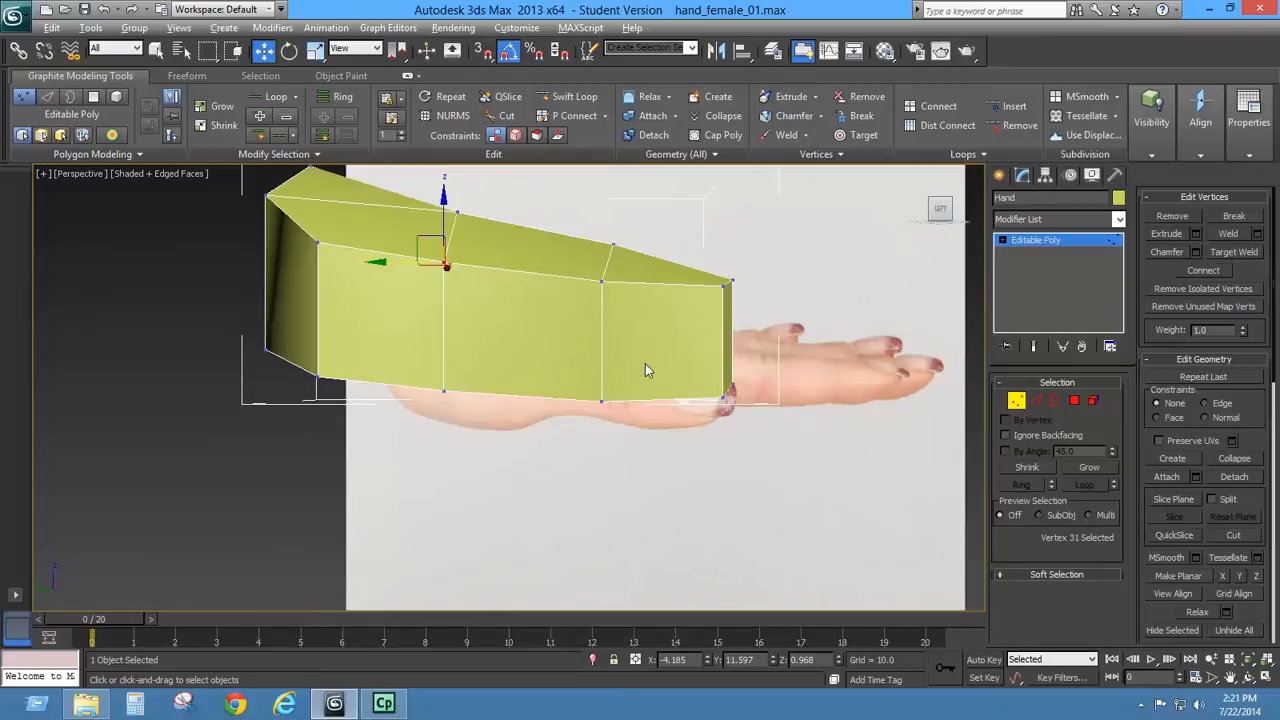
middle_click_drag(645, 363, 505, 310, "alt")
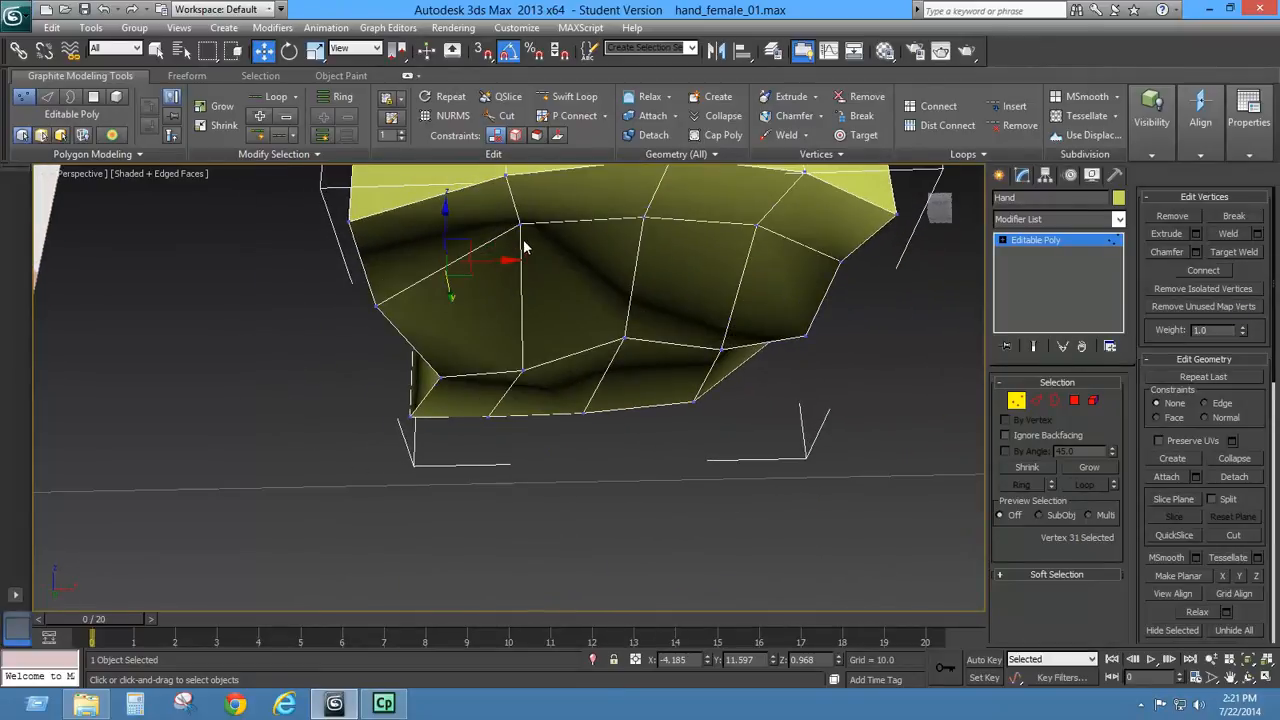
left_click(521, 223)
middle_click_drag(585, 239, 577, 278, "alt")
scroll(577, 251, "down", 3)
left_click_drag(516, 245, 575, 281)
left_click(586, 296)
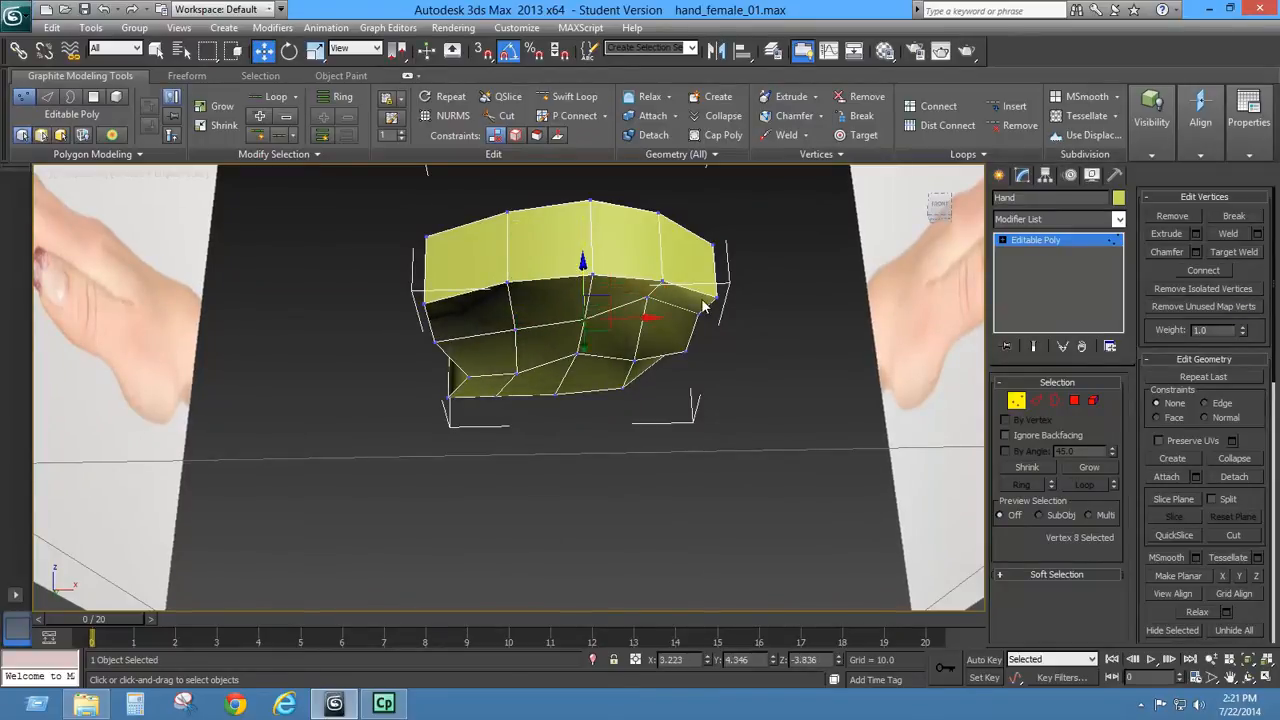
left_click(648, 299)
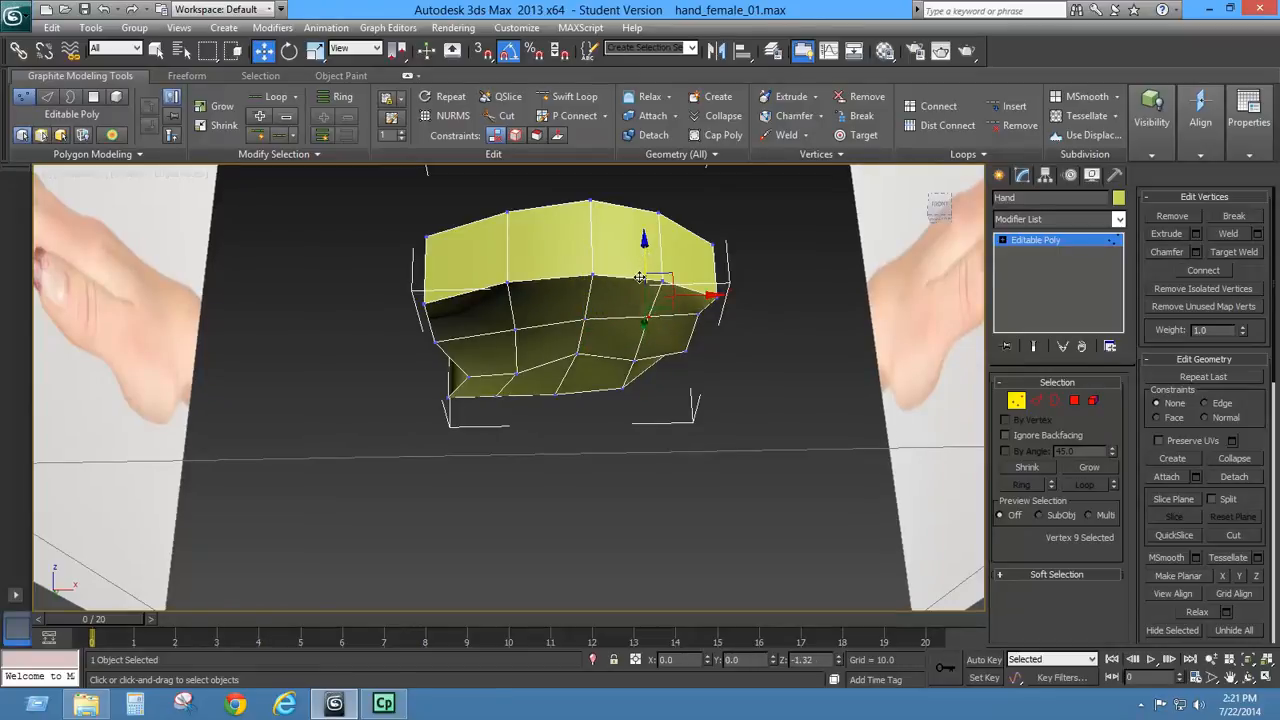
left_click_drag(650, 243, 695, 287)
left_click(701, 313)
middle_click_drag(722, 360, 774, 460, "alt")
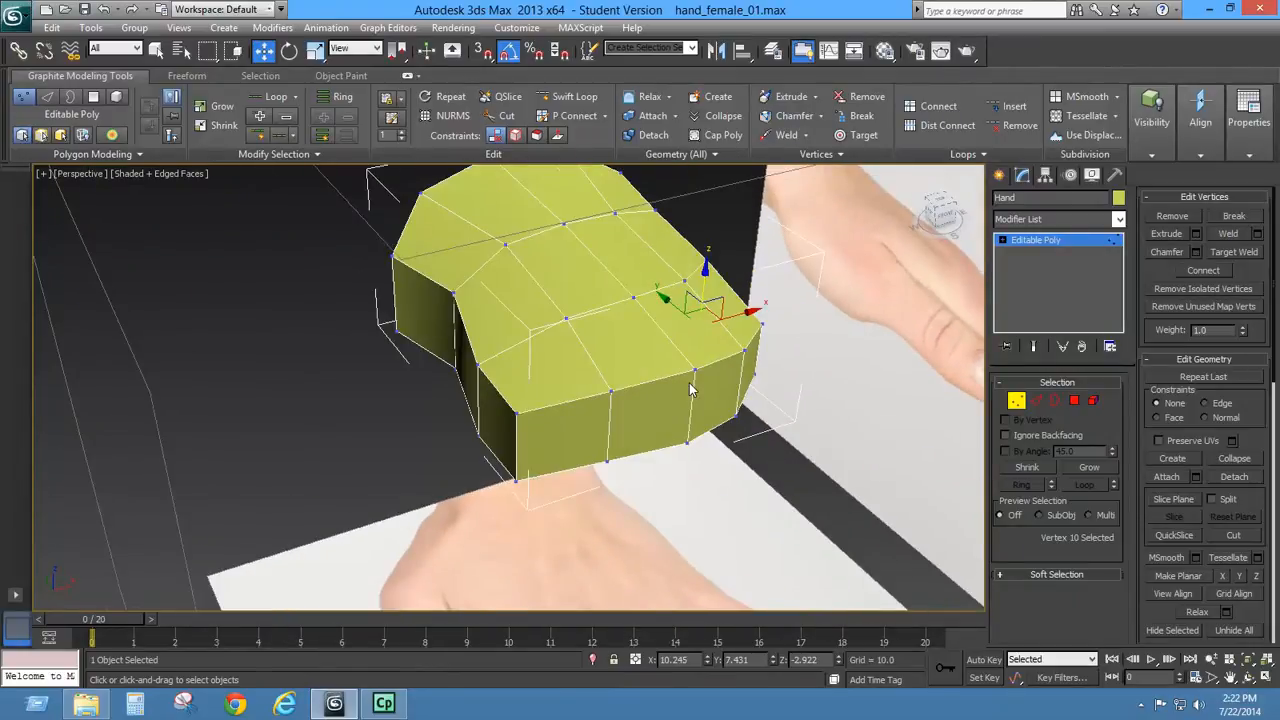
- Select the two thumb-side polygons next to the wrist, where the thumb attaches in the top reference
key("t")
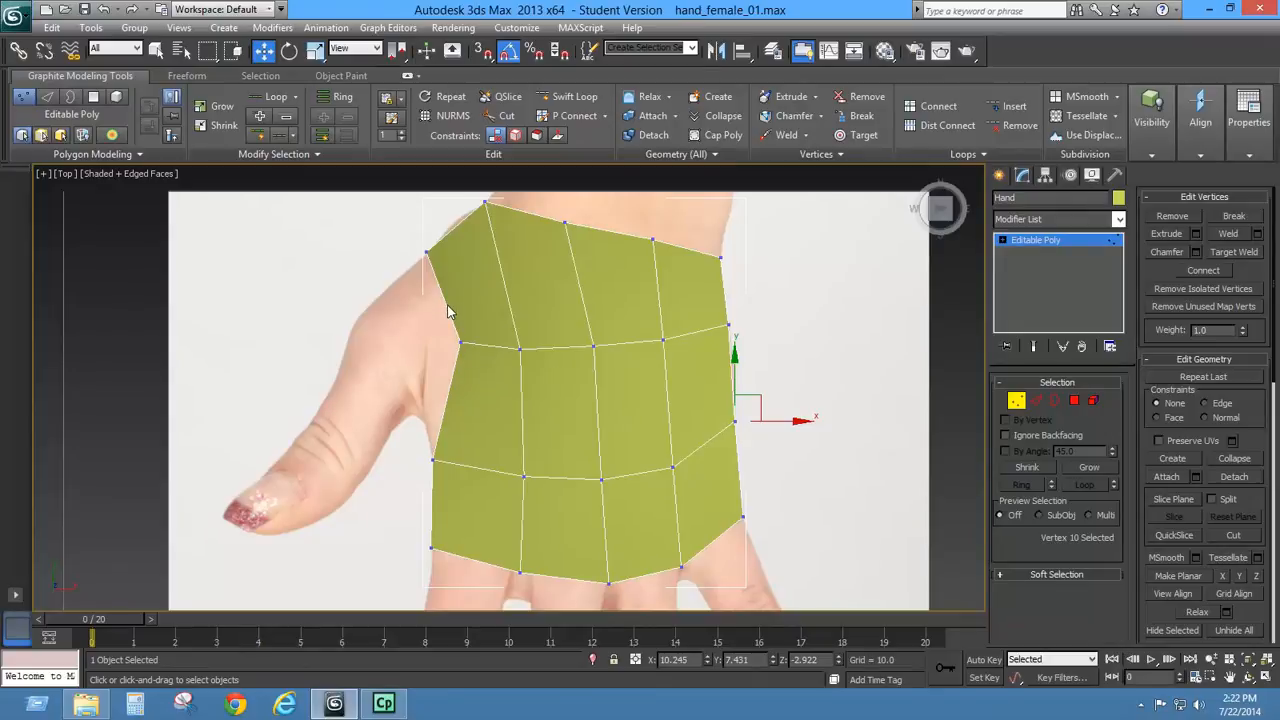
left_click(1074, 401)
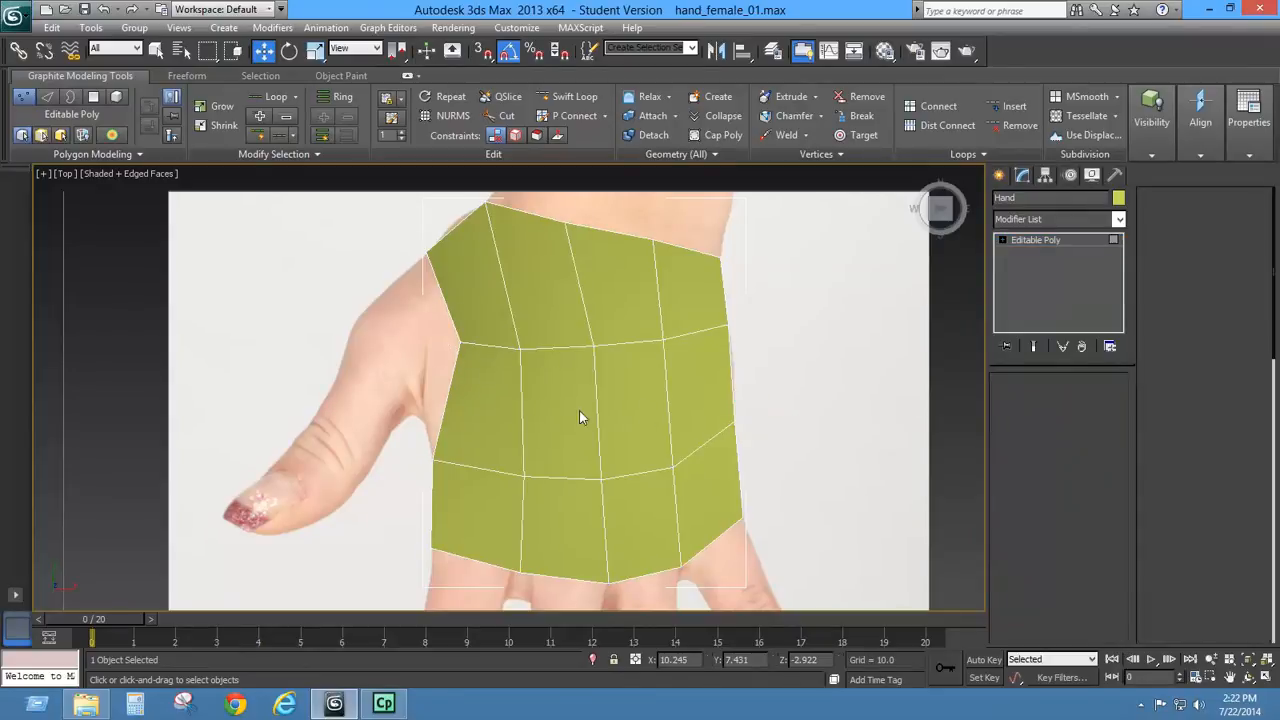
key("p")
middle_click_drag(480, 414, 563, 346, "alt")
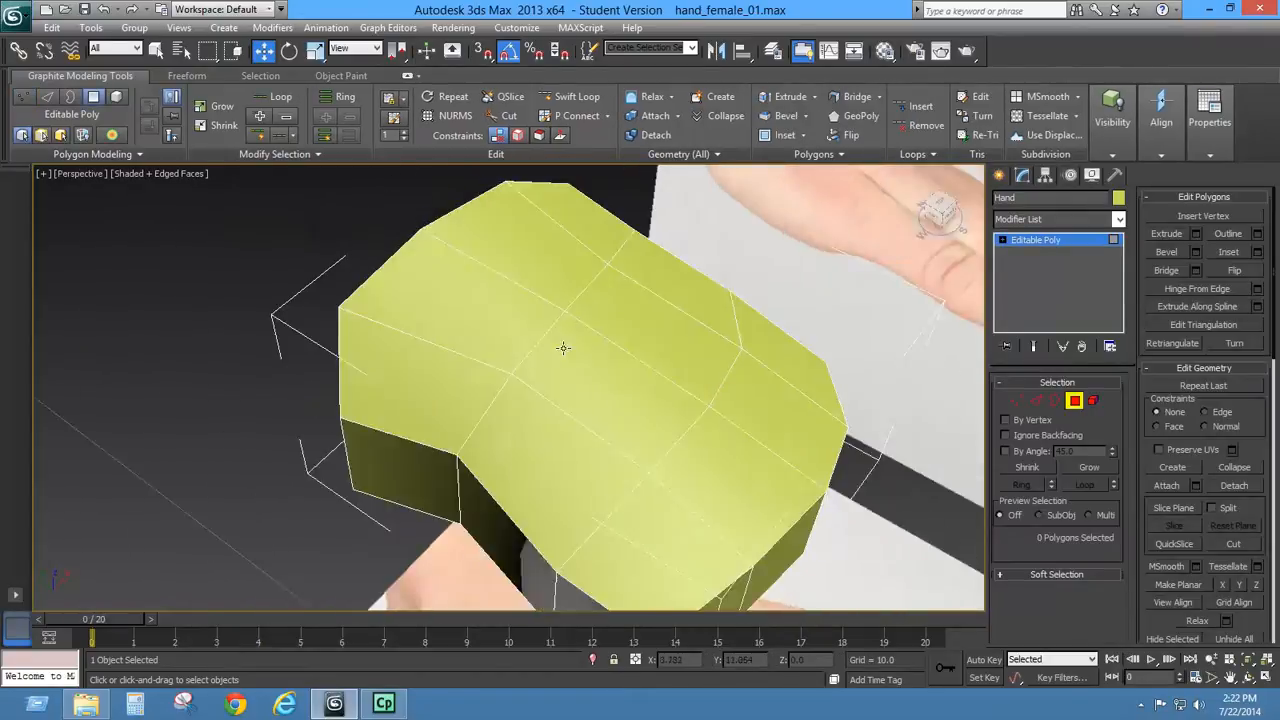
left_click(420, 473)
left_click(495, 515, "ctrl")
middle_click_drag(562, 515, 461, 393, "alt")
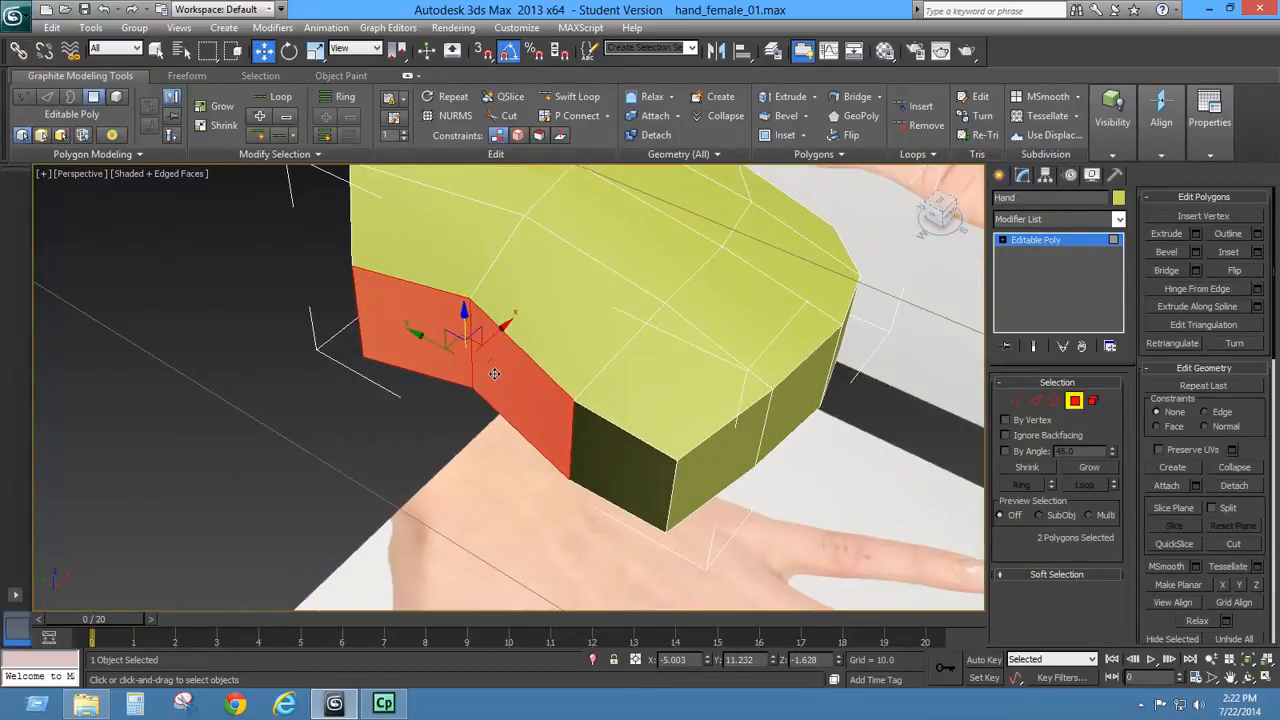
- Try to extrude the two selected thumb-side polygons as a group with a height of about 3.9
left_click(1167, 234)
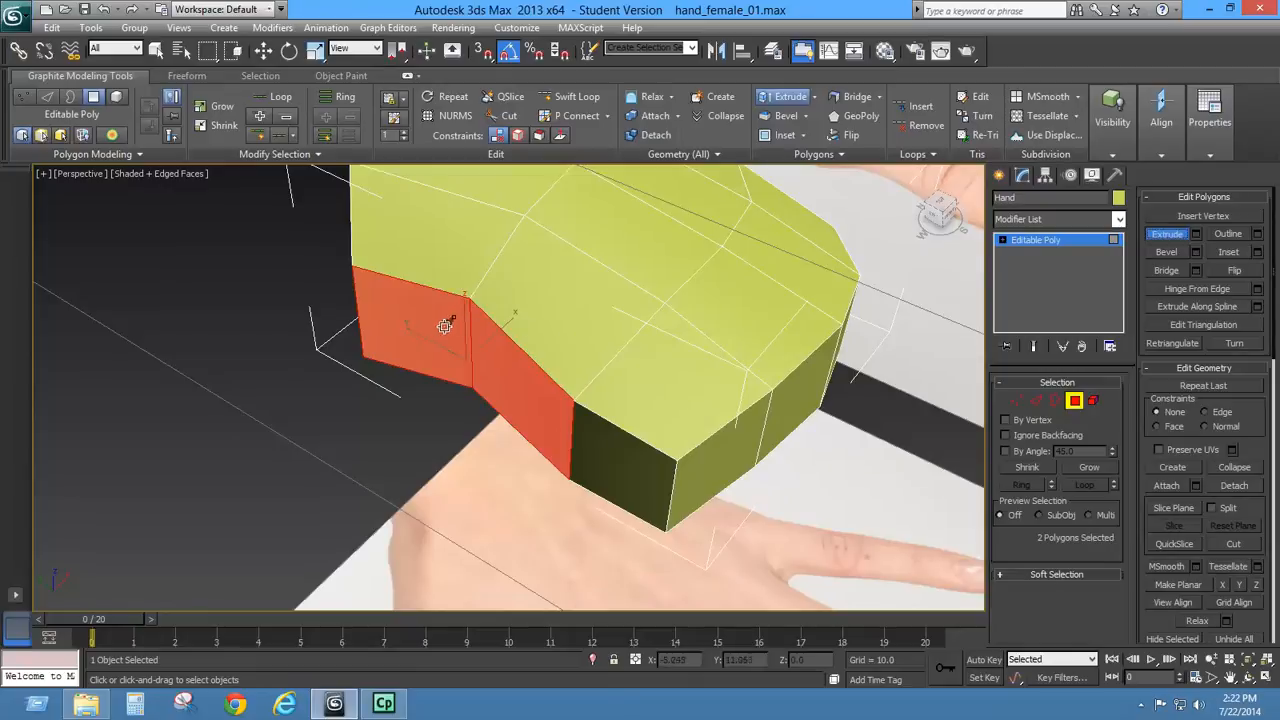
mouse_move(437, 323)
left_mouse_down()
mouse_move(429, 289)
mouse_move(432, 306)
mouse_move(460, 314)
left_mouse_up()
left_click(1162, 234)
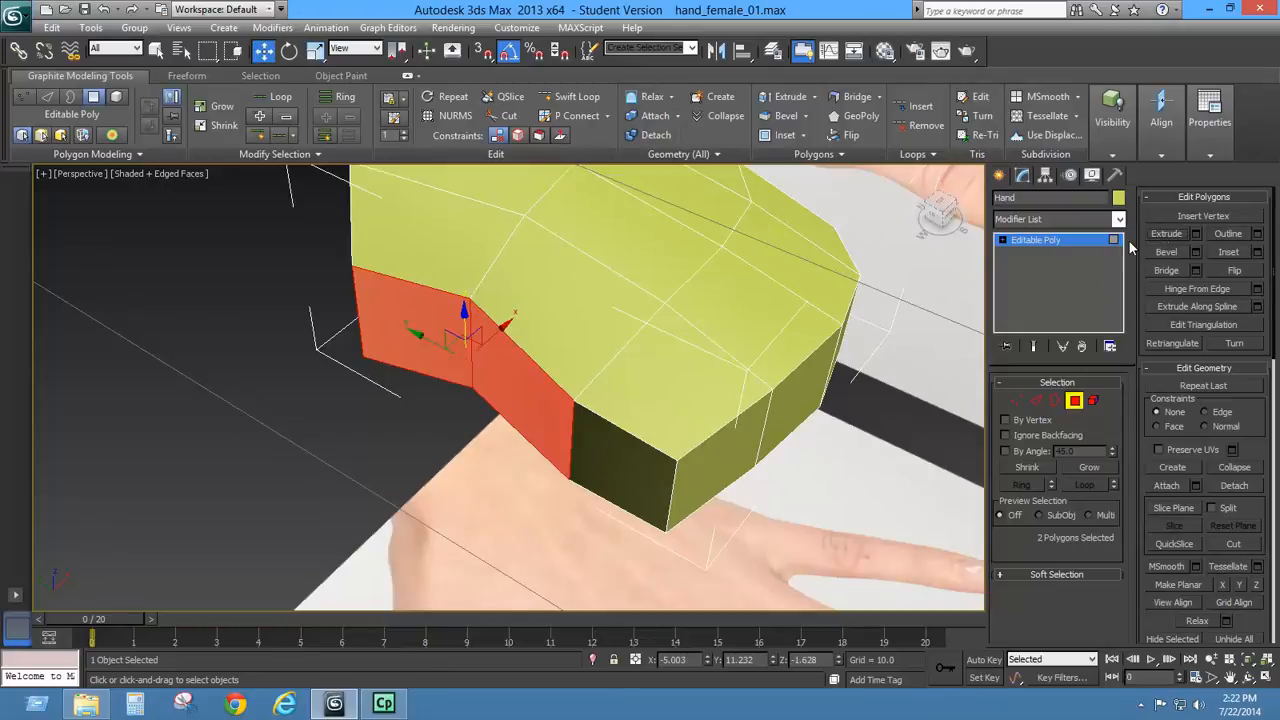
left_click(1196, 235)
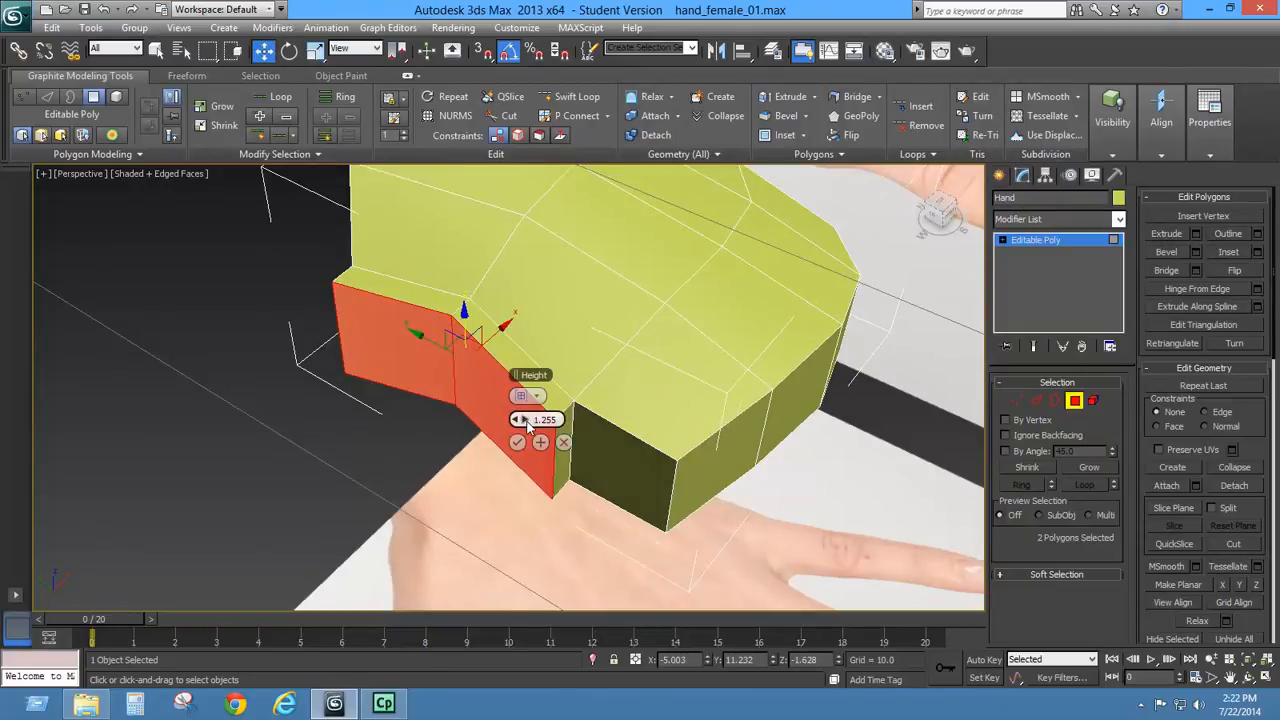
left_click_drag(528, 419, 551, 434)
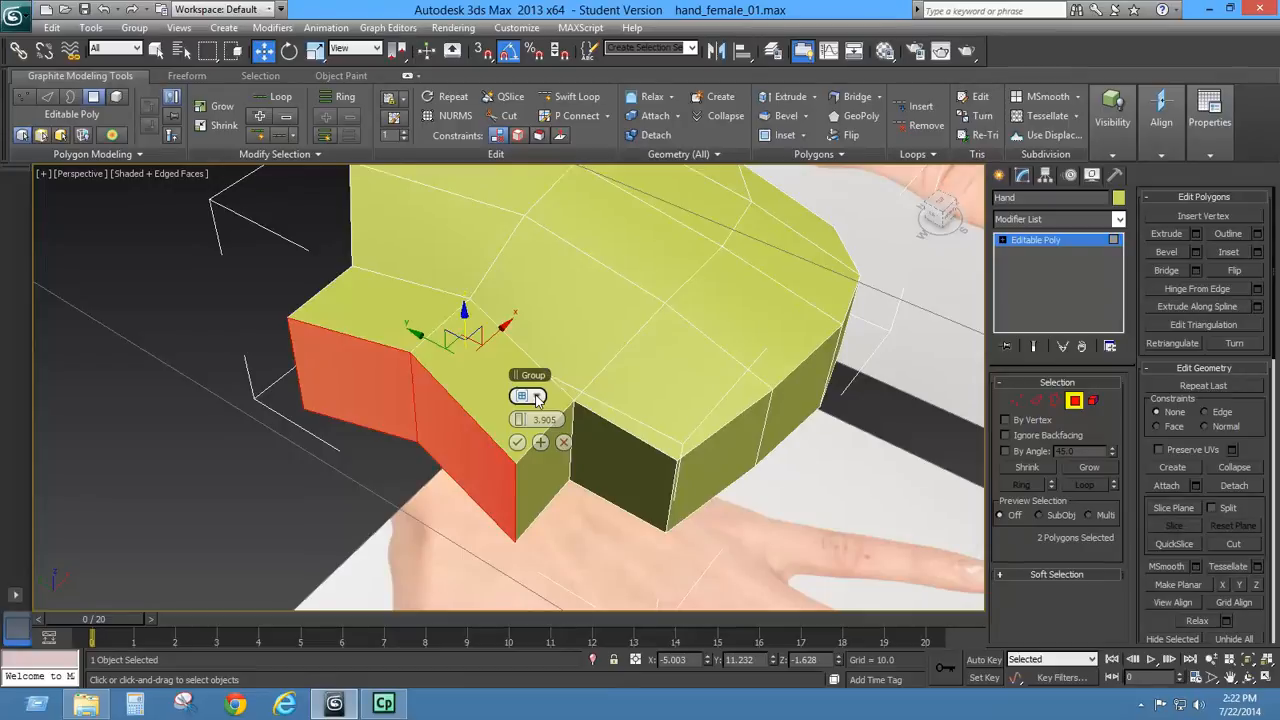
left_click(536, 398)
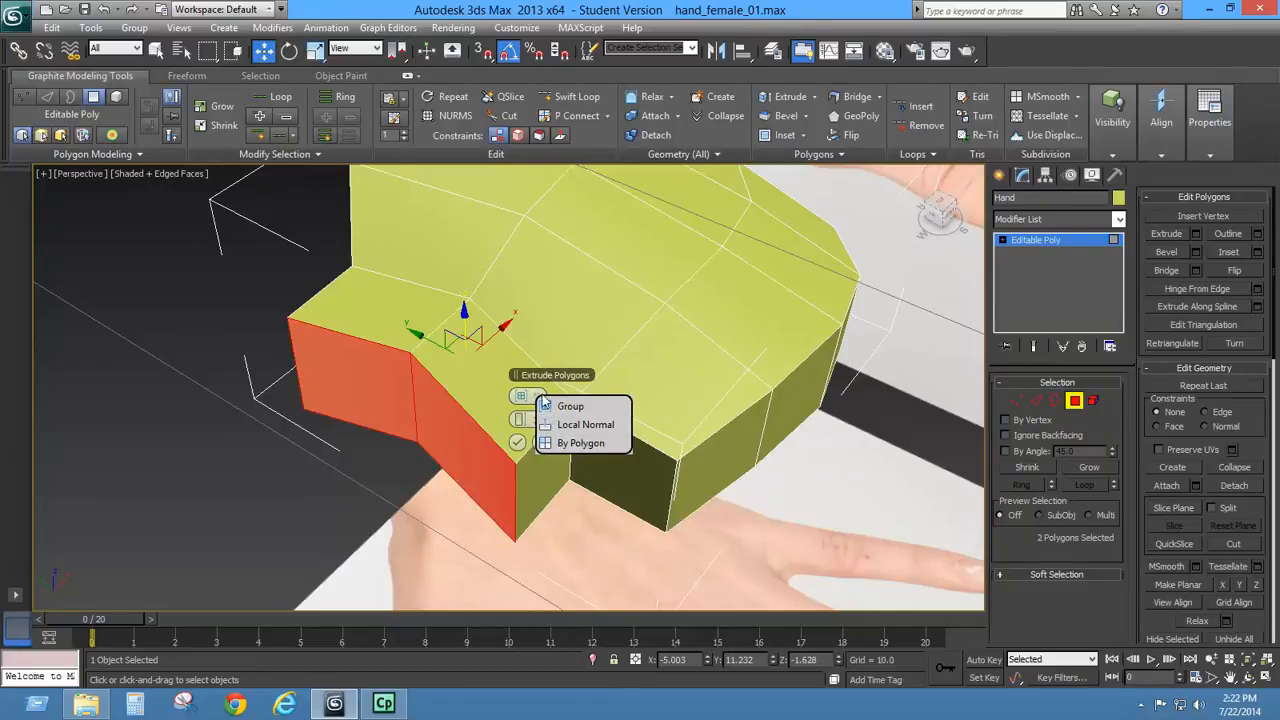
left_click(556, 403)
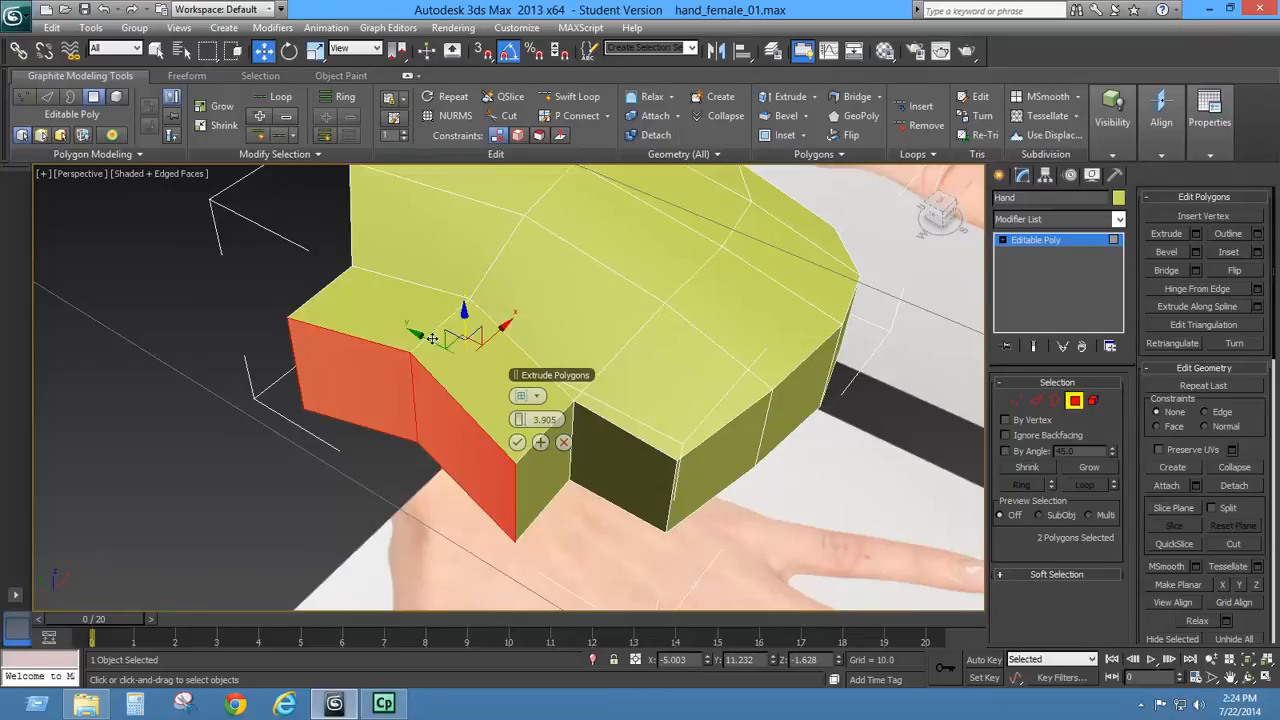
left_click(563, 442)
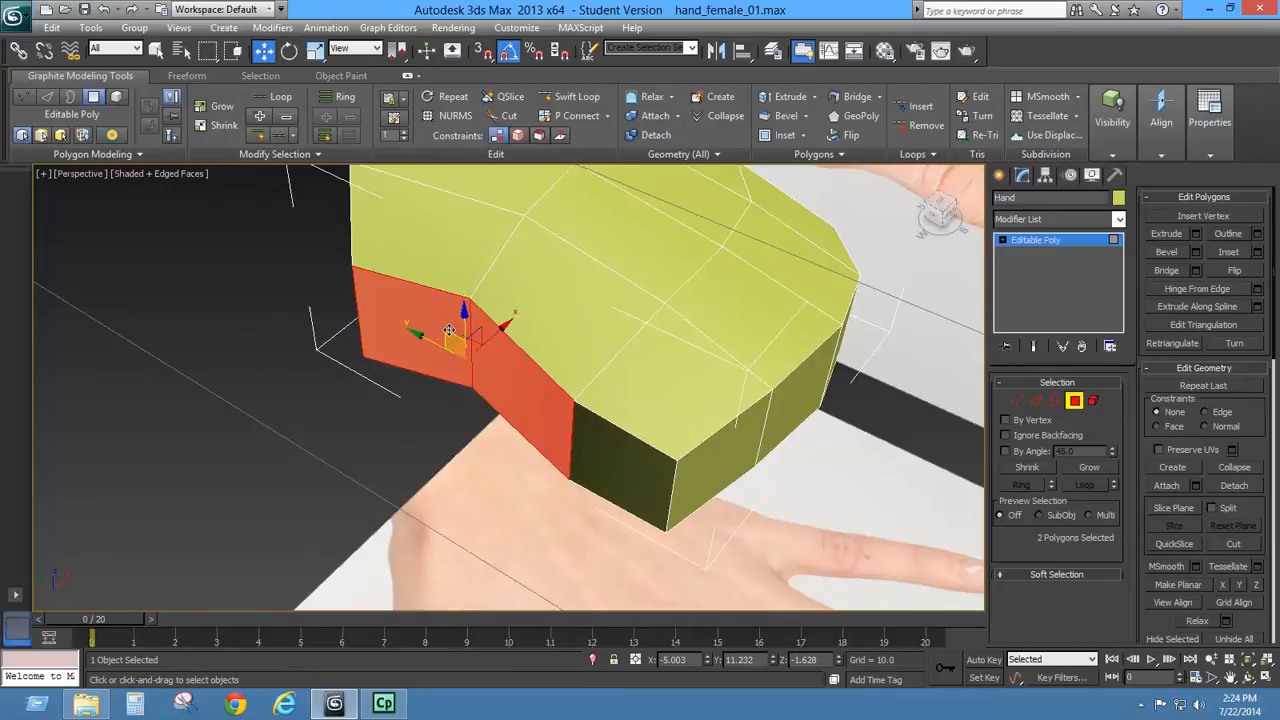
- Delete the two selected thumb-side polygons and turn on Backface Cull in the hand's object properties
left_click_drag(449, 331, 449, 330)
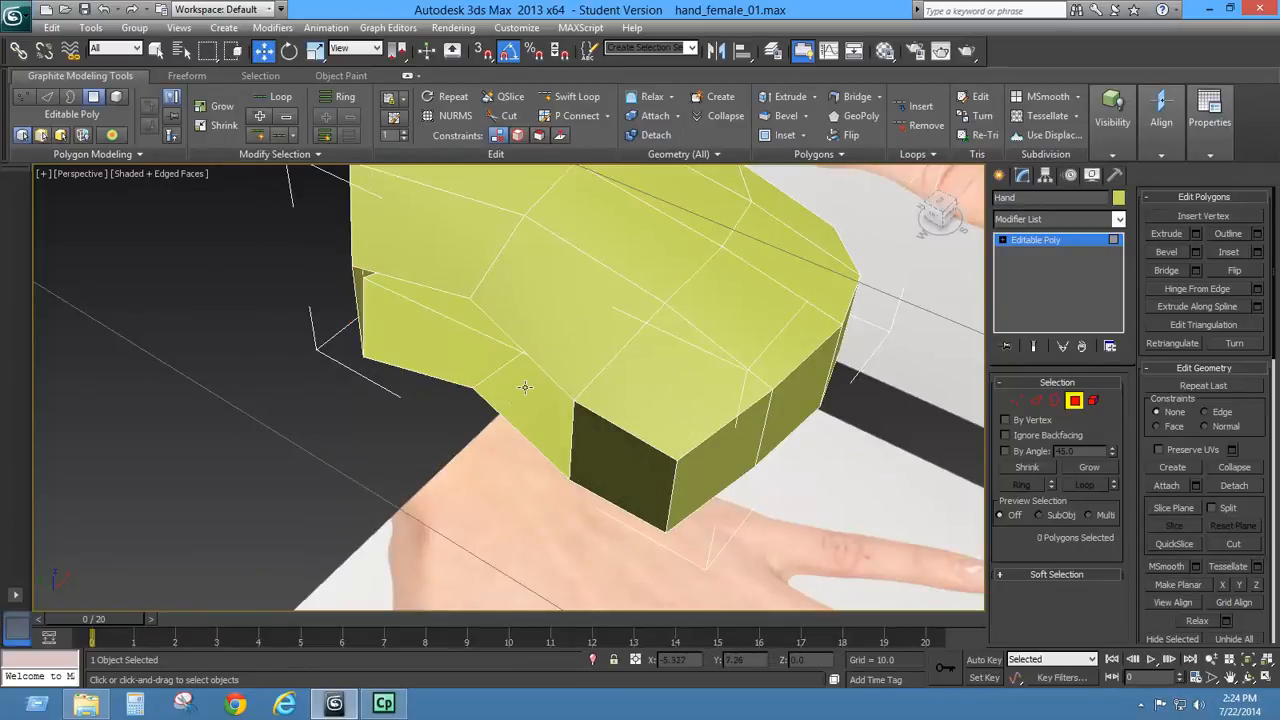
middle_click_drag(515, 408, 513, 335, "alt")
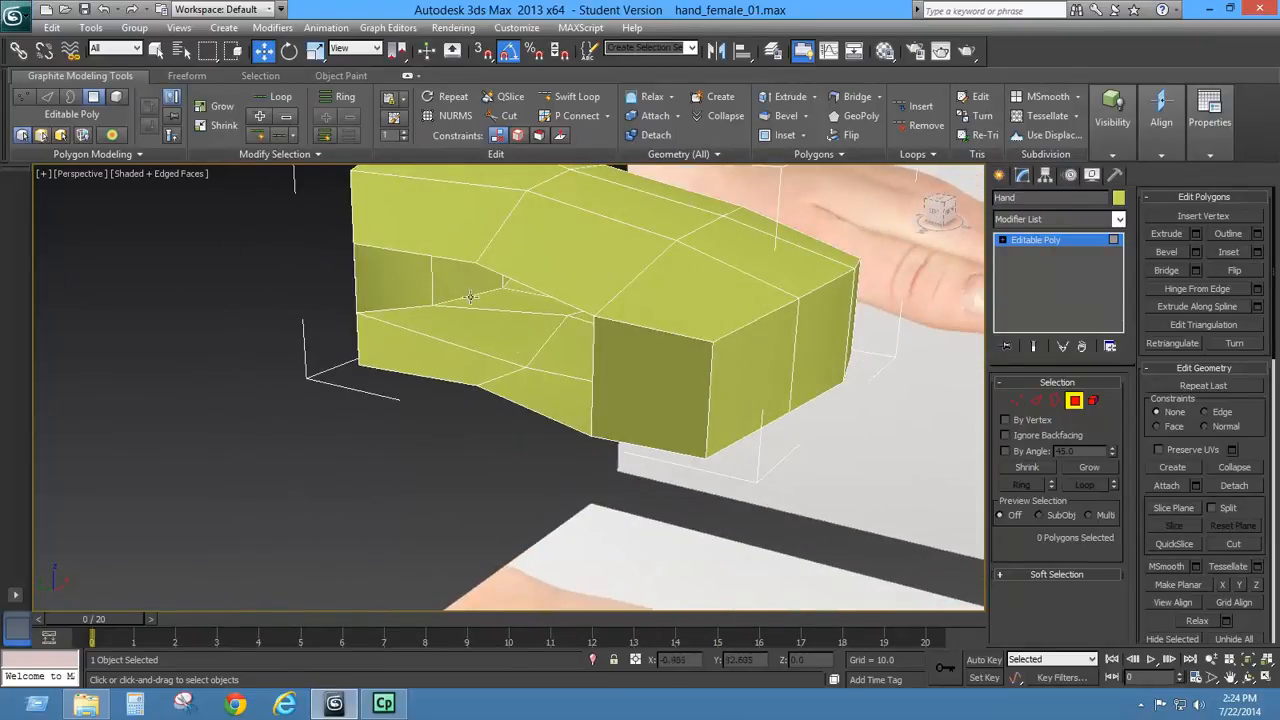
right_click(508, 327)
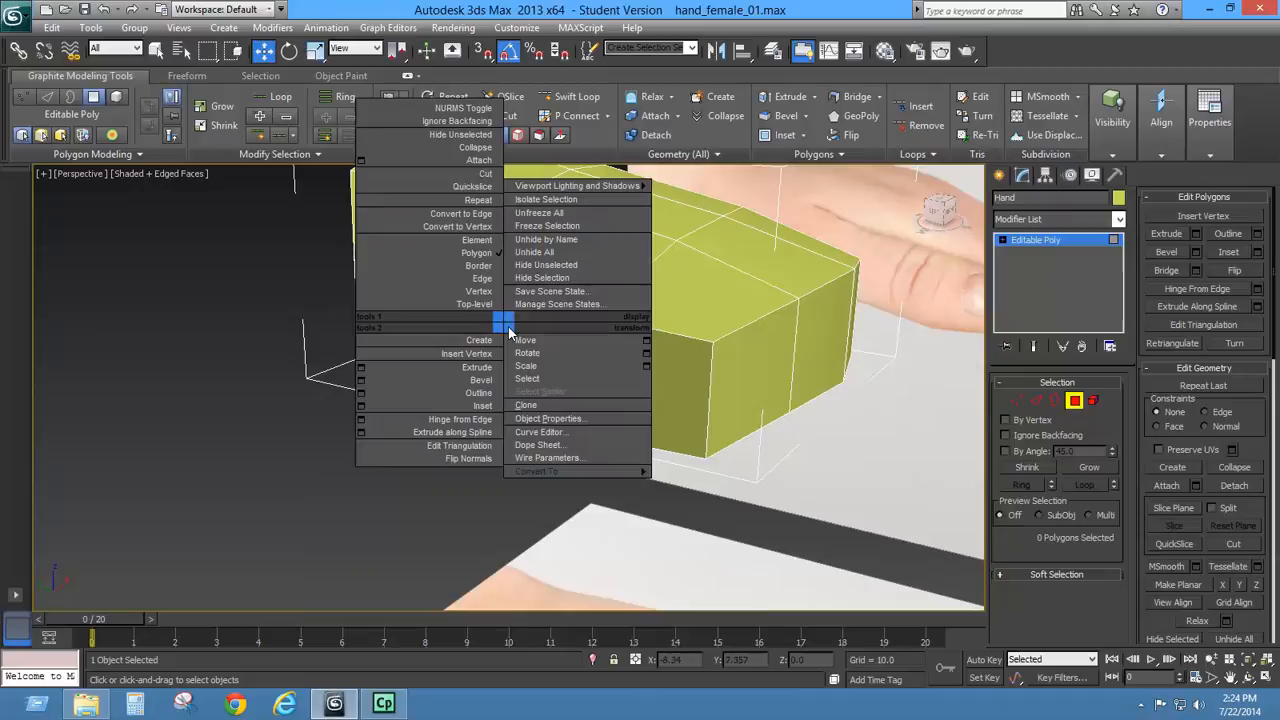
left_click(558, 420)
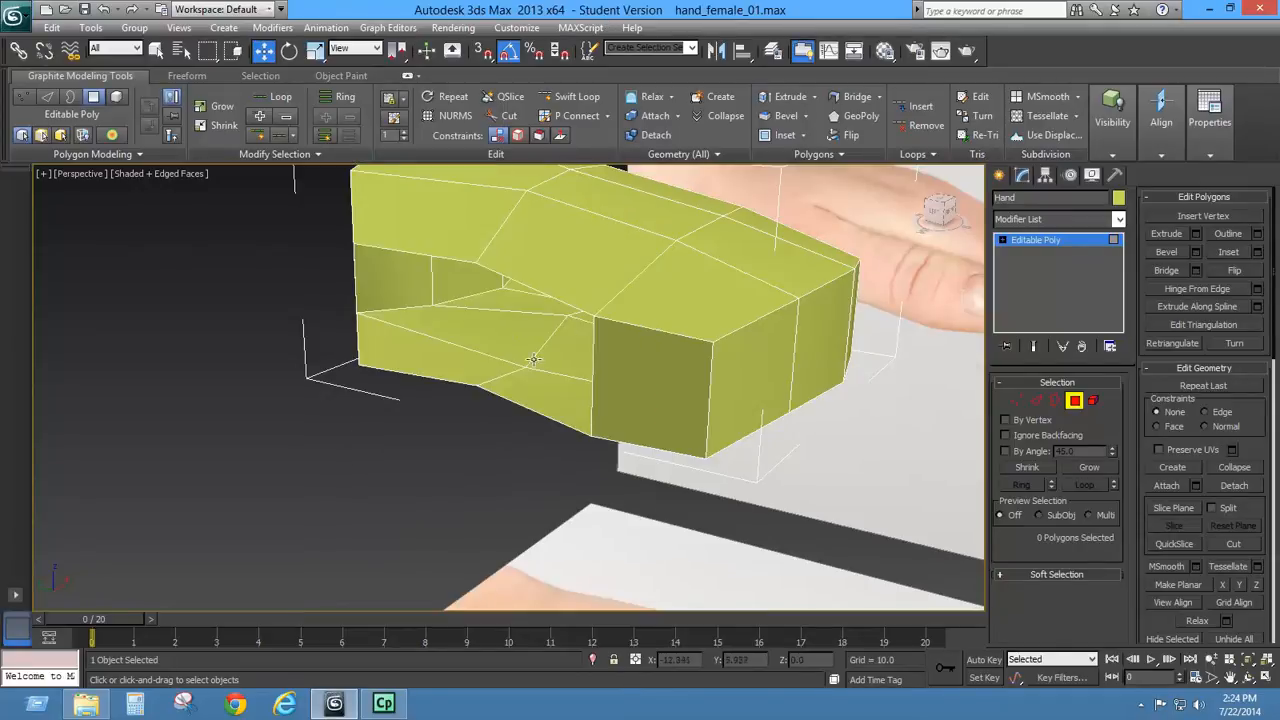
right_click(482, 366)
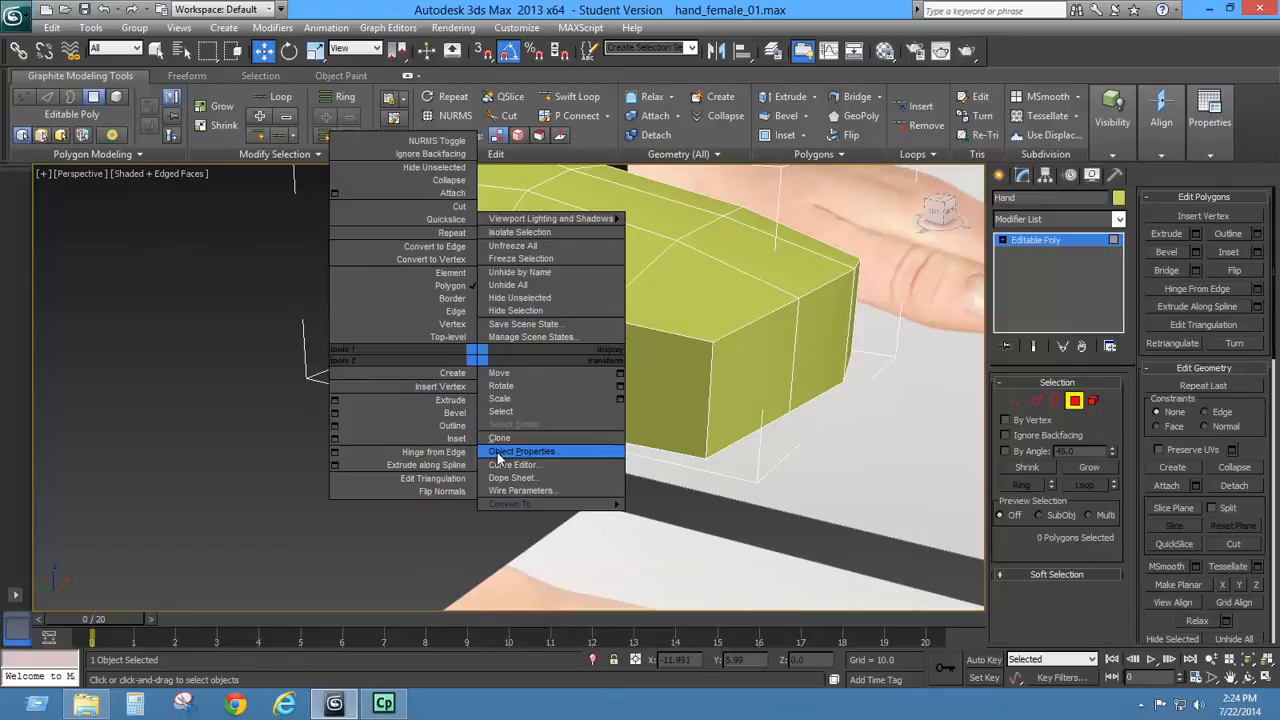
left_click(532, 453)
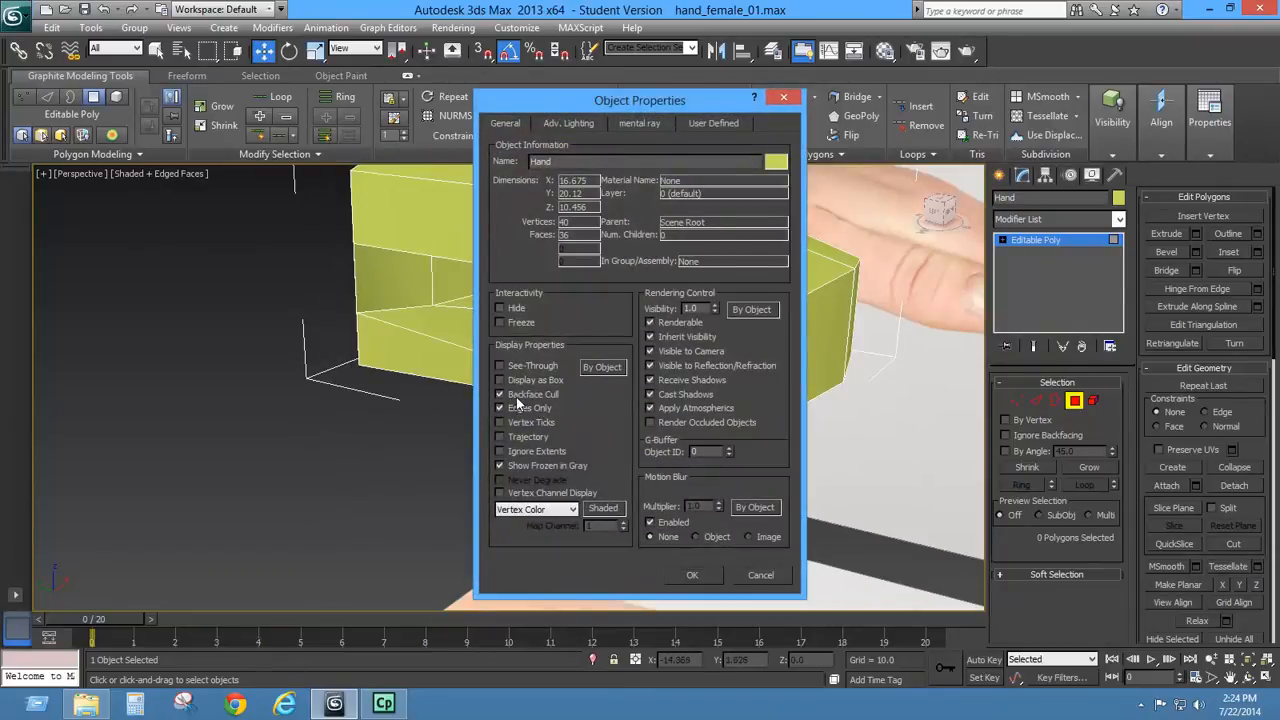
left_click(693, 576)
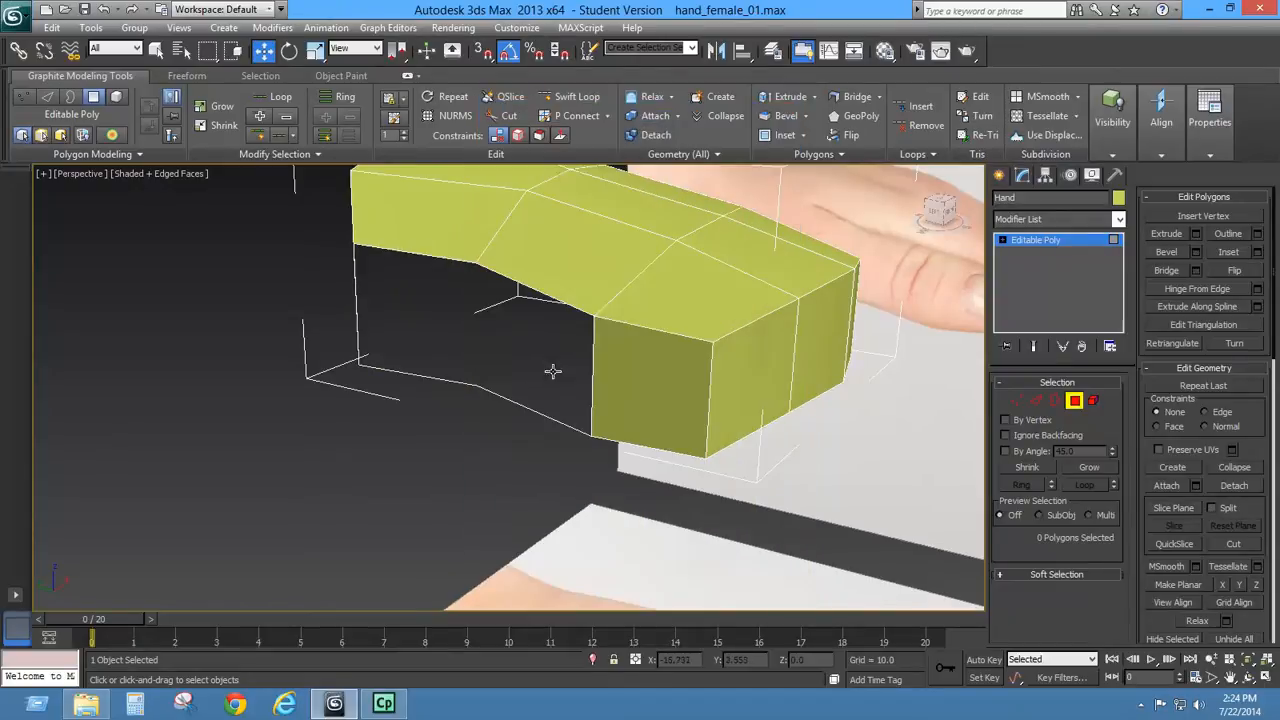
- Select the border of the thumb opening and extend it outward with new faces to an X of about -8.86
left_click(1055, 401)
left_click(540, 292)
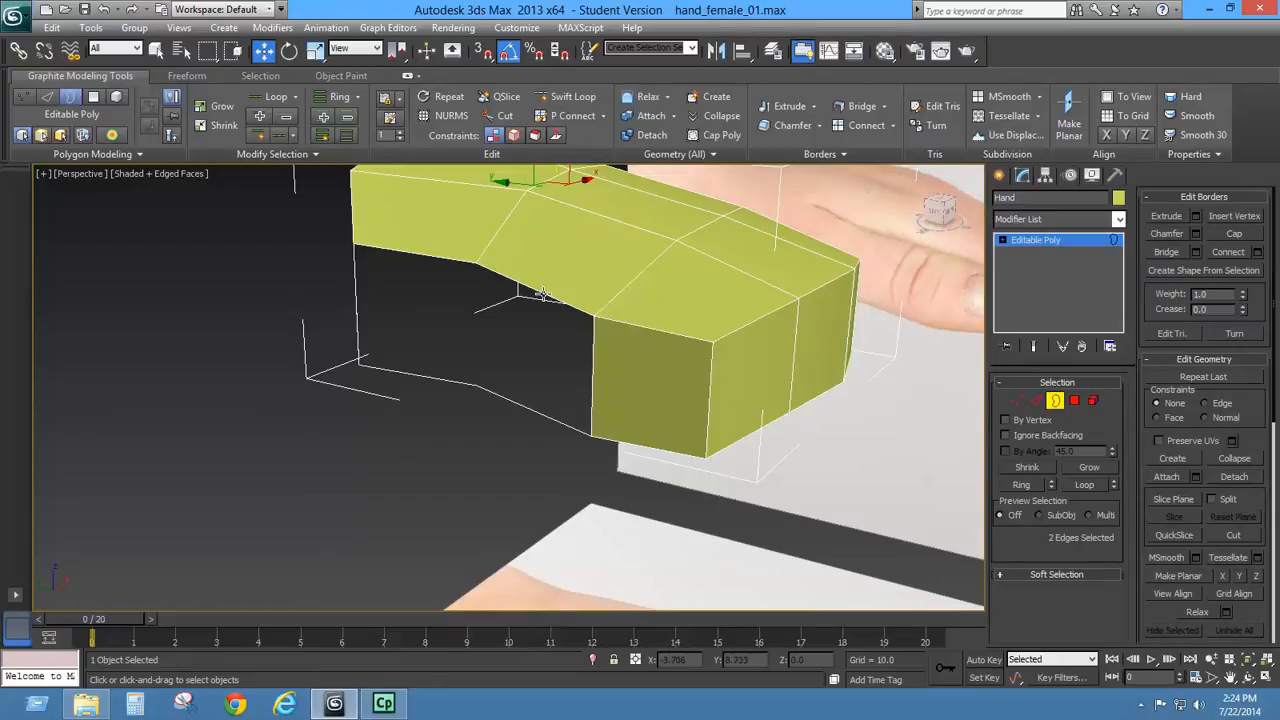
left_click(540, 292)
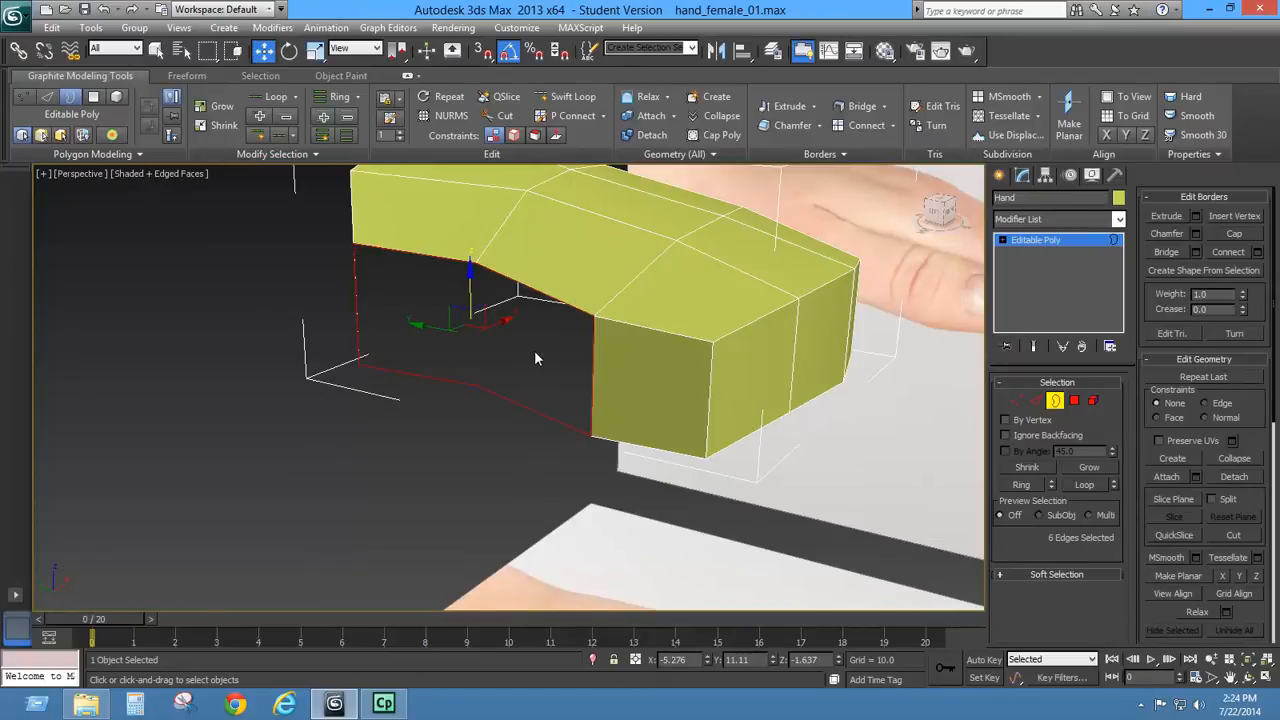
mouse_move(534, 350)
middle_mouse_down("alt")
mouse_move(560, 355)
mouse_move(510, 392)
mouse_move(519, 343)
middle_mouse_up("alt")
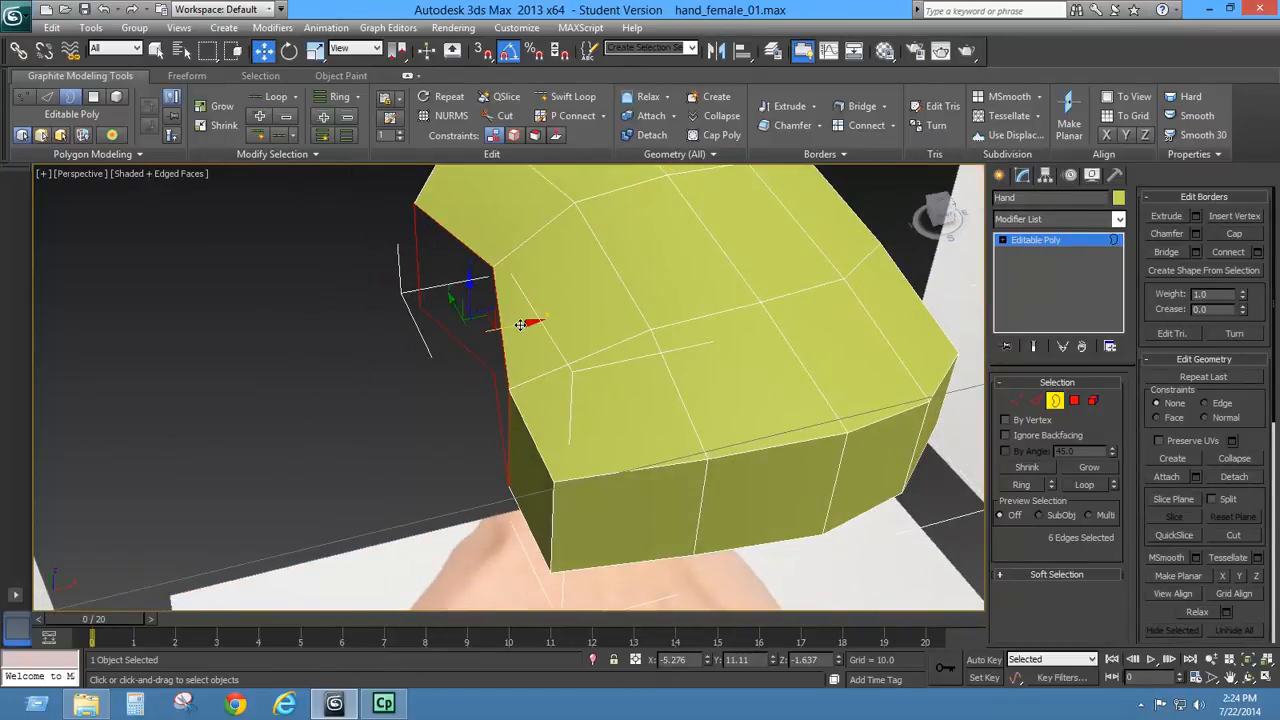
left_click_drag(520, 324, 436, 338, "shift")
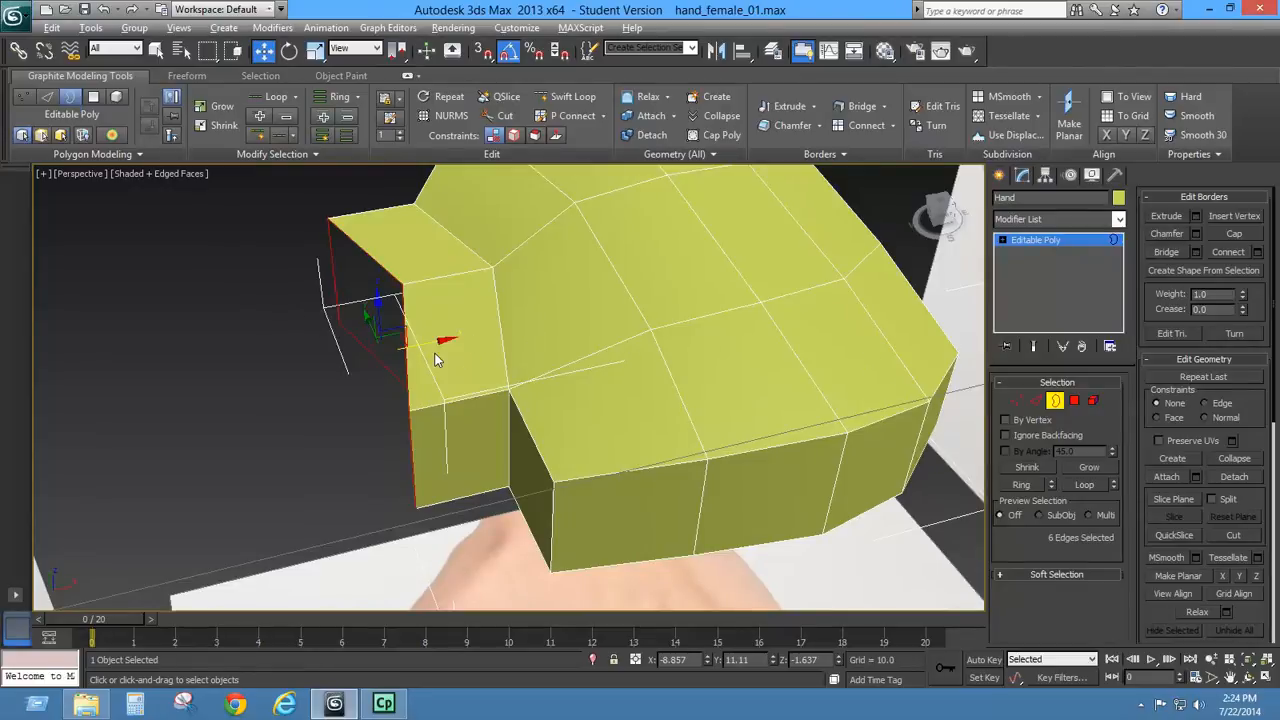
middle_click_drag(436, 360, 210, 300, "alt")
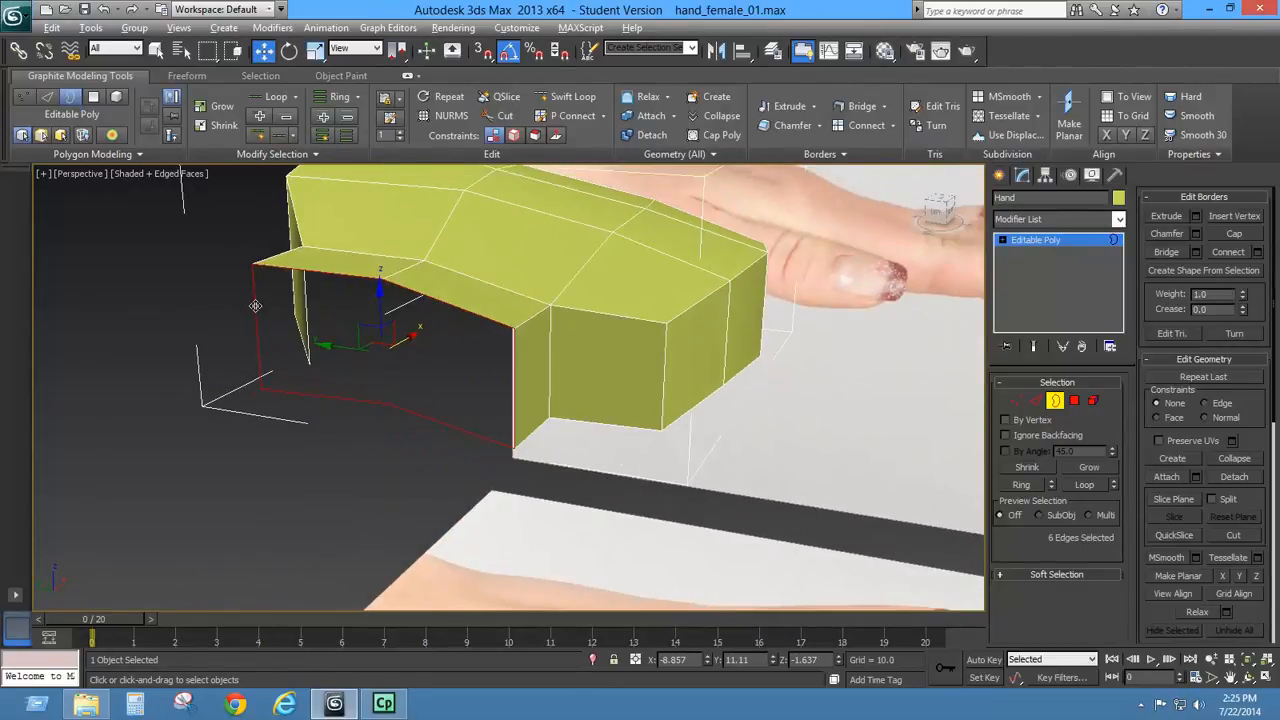
- Select the upper and lower outer edges of the thumb opening and bridge them to close the side with new polygons
left_click(255, 305)
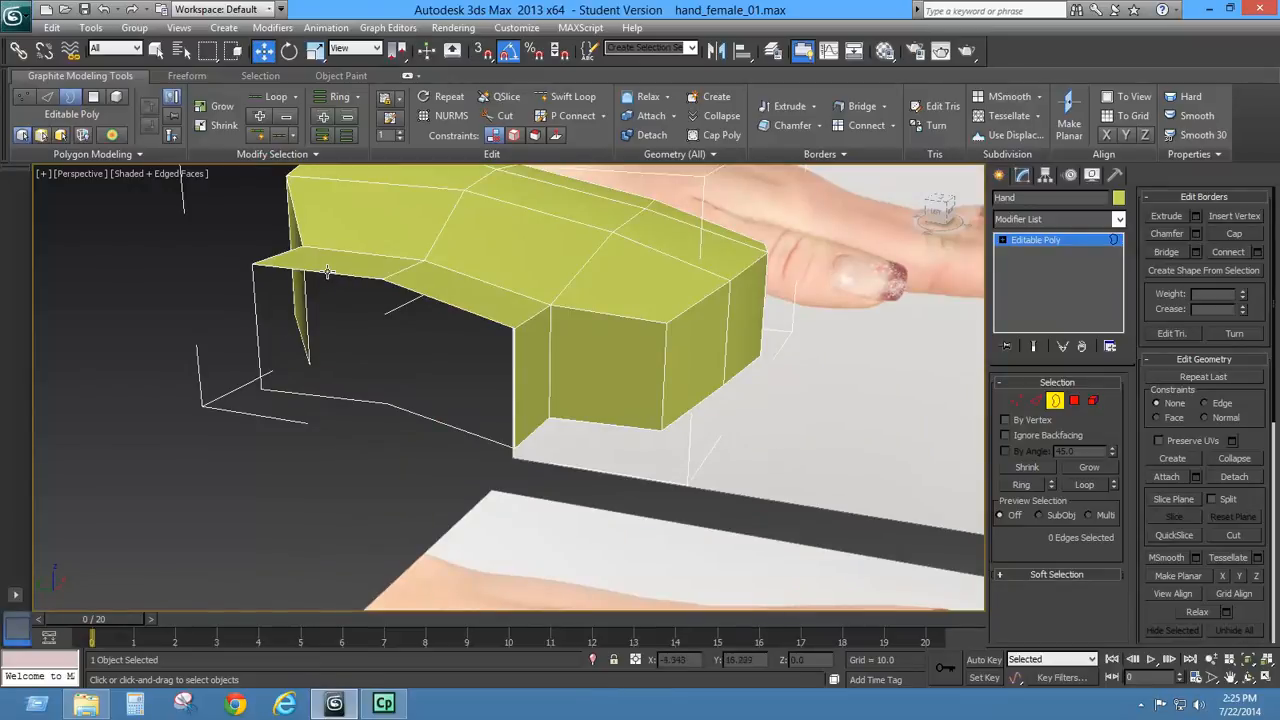
left_click(1038, 402)
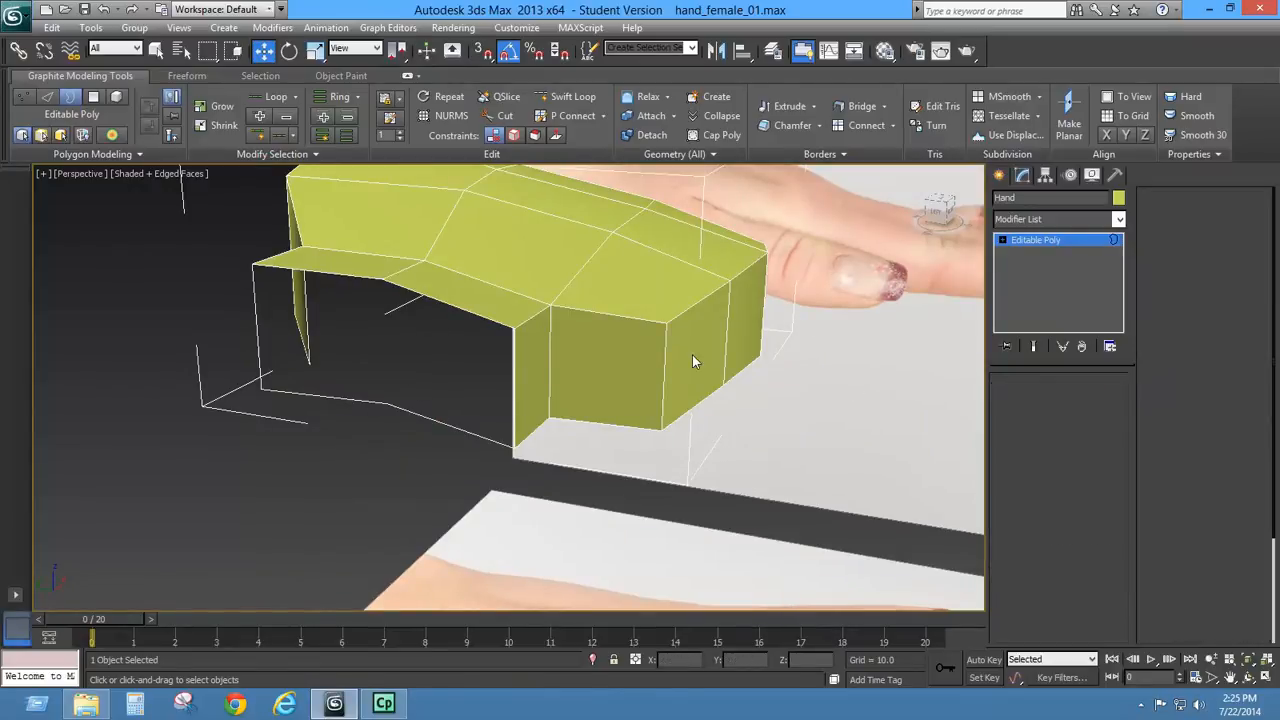
left_click(350, 284)
double_click(435, 297)
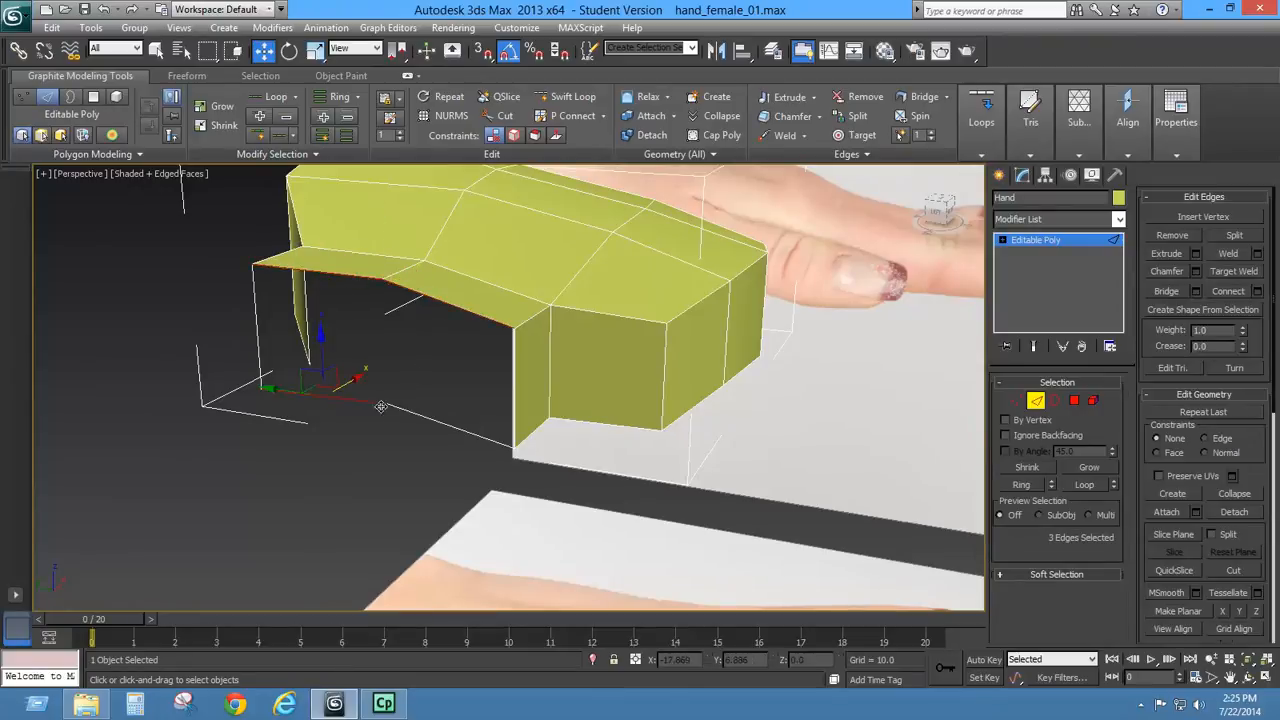
left_click(1166, 291)
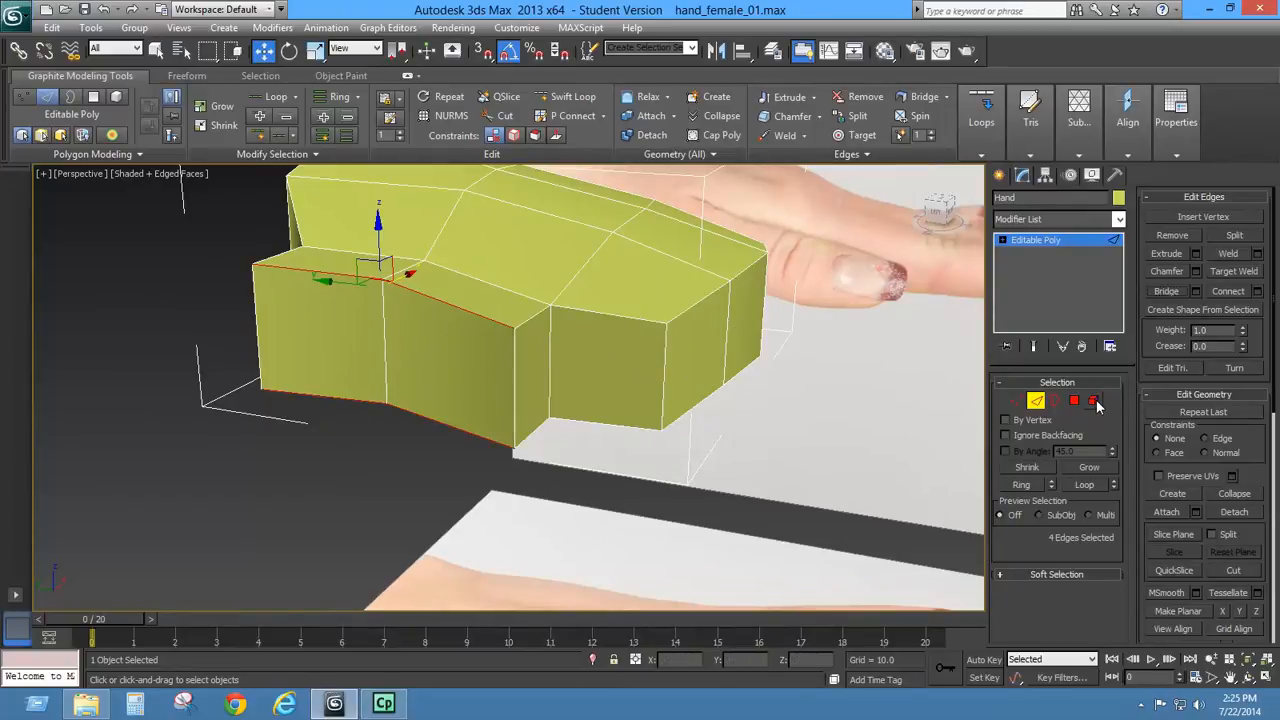
- In the top view, pull the thumb base's front and middle outer vertex pairs toward the reference thumb web, front pair at about X -6.13, Y 7.28
left_click(1015, 403)
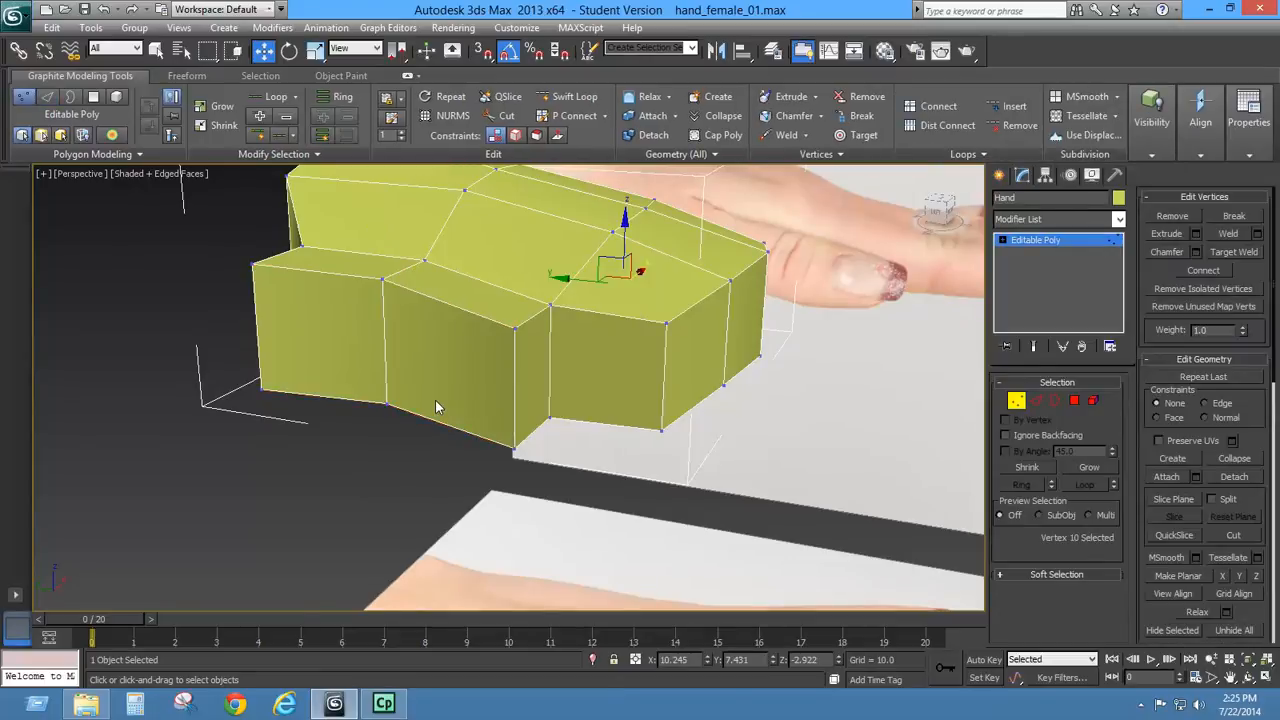
key("t")
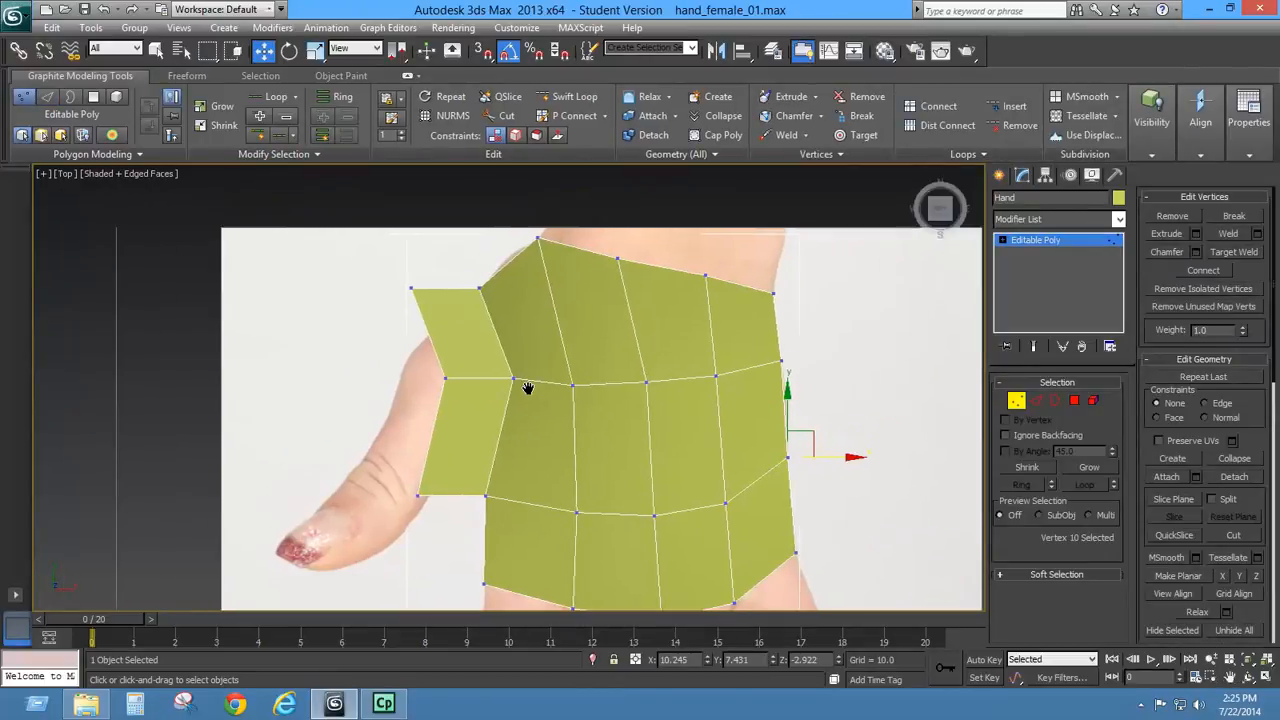
scroll(521, 371, "up", 2)
middle_click_drag(435, 439, 458, 311)
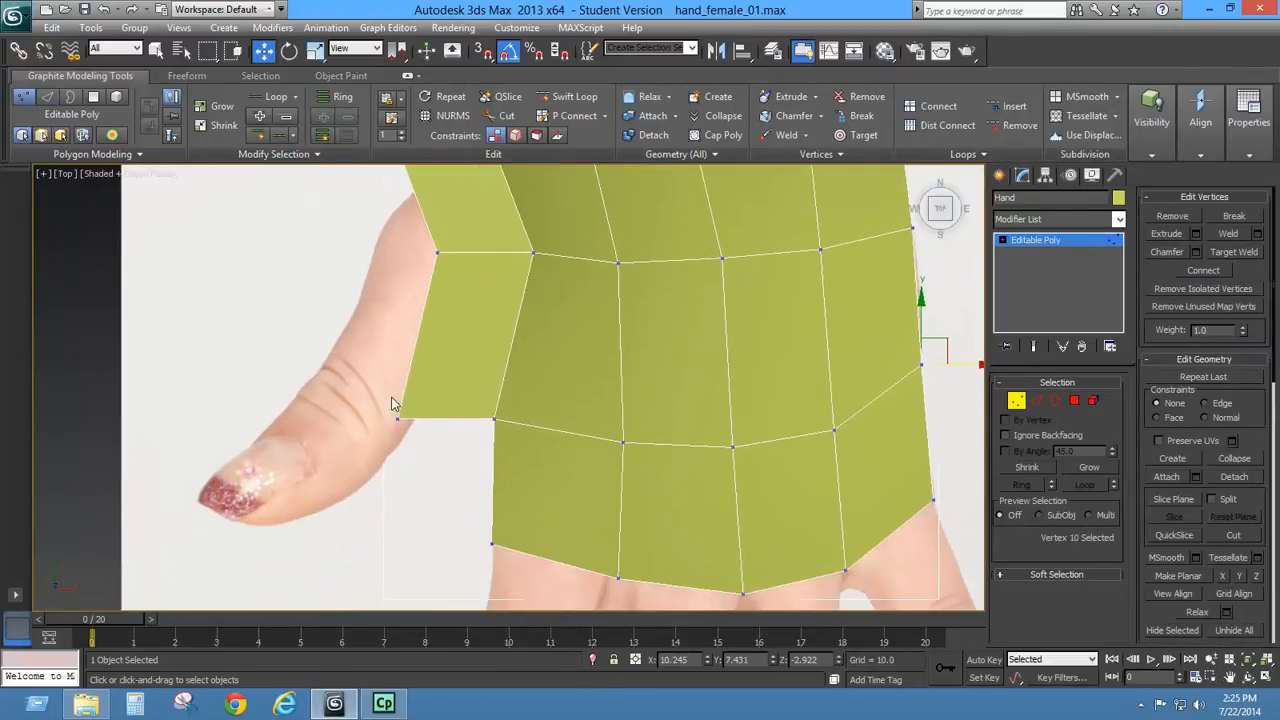
mouse_move(345, 377)
left_mouse_down()
mouse_move(423, 434)
mouse_move(443, 486)
left_mouse_up()
left_click_drag(427, 389, 498, 340)
left_click_drag(469, 278, 470, 280)
left_click_drag(460, 227, 497, 310)
left_click_drag(484, 368, 506, 347)
middle_click_drag(441, 291, 468, 366)
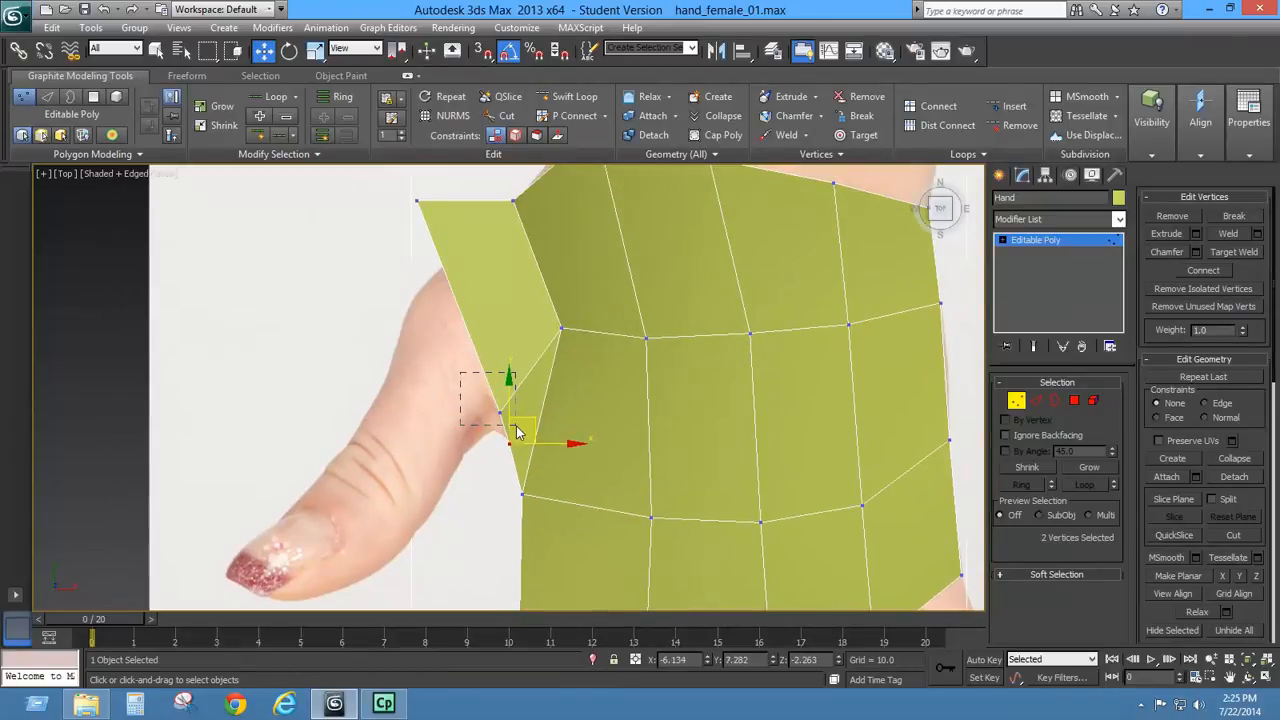
- Move the thumb base's middle outer vertex pair to about X -6.96, Y 7.87 and its wrist-side pair to about X -9.33, Y 13.19
left_click_drag(517, 432, 516, 432)
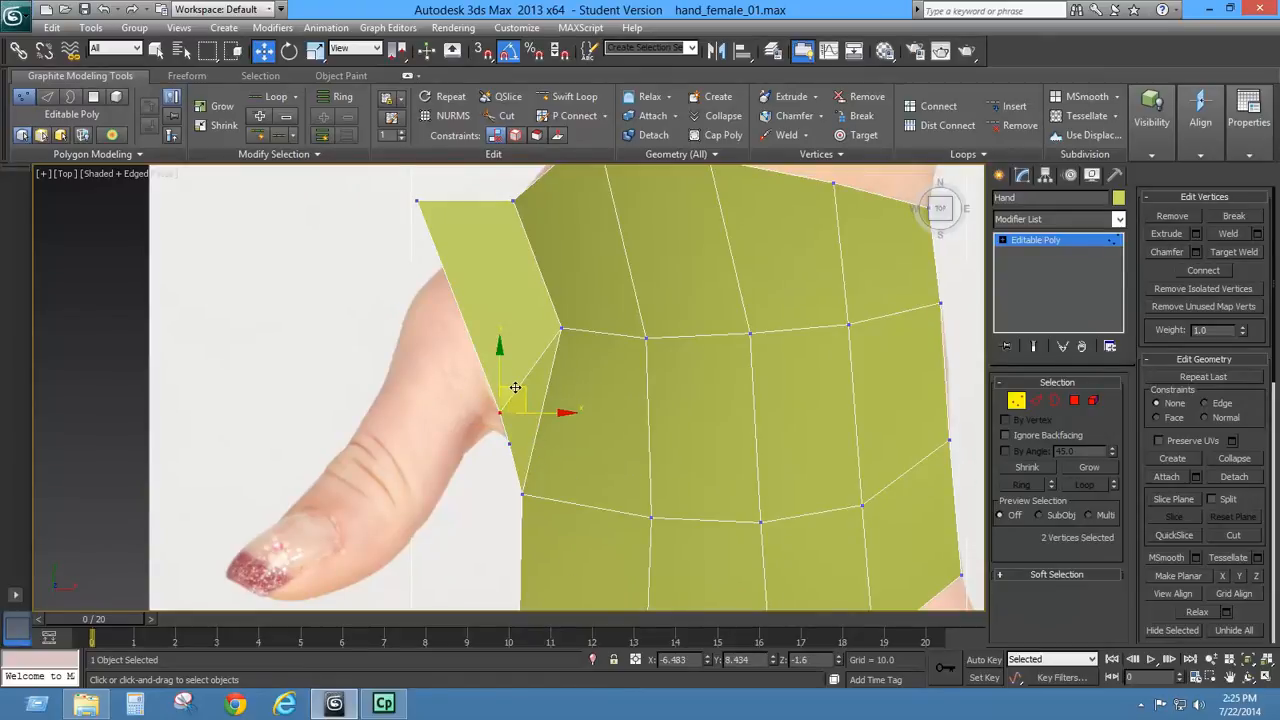
left_click_drag(515, 387, 502, 403)
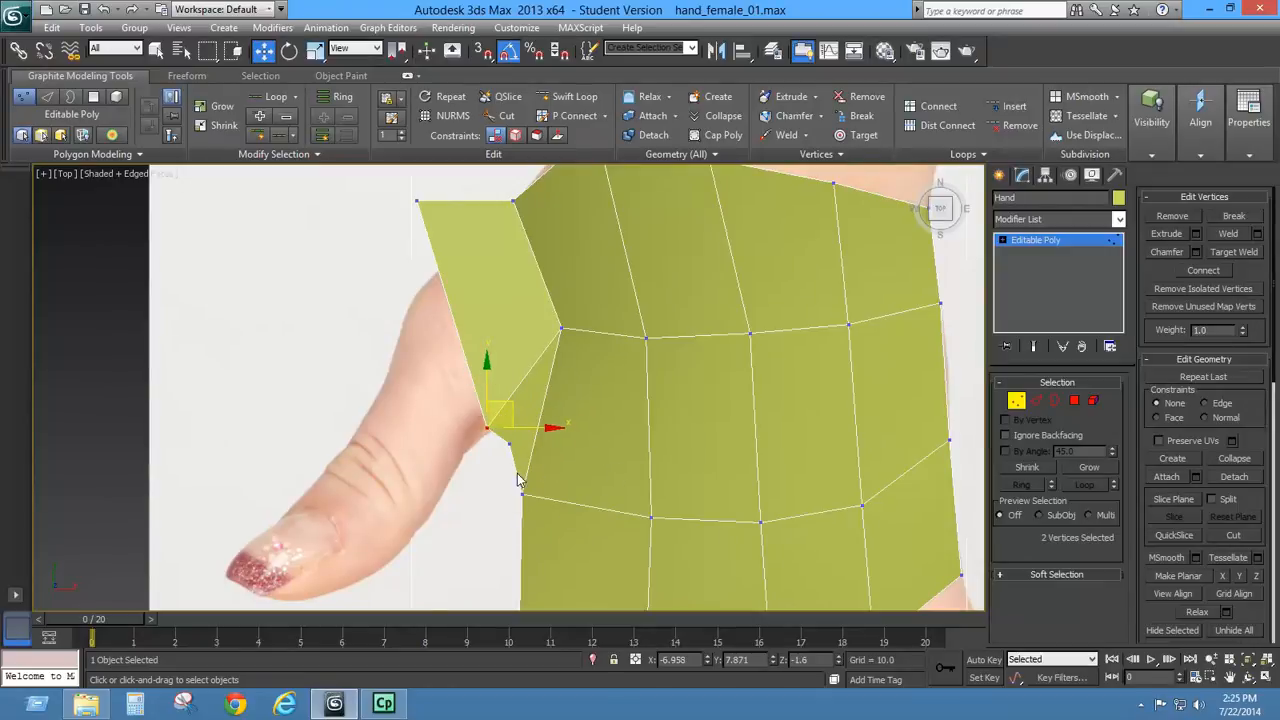
left_click_drag(466, 247, 465, 242)
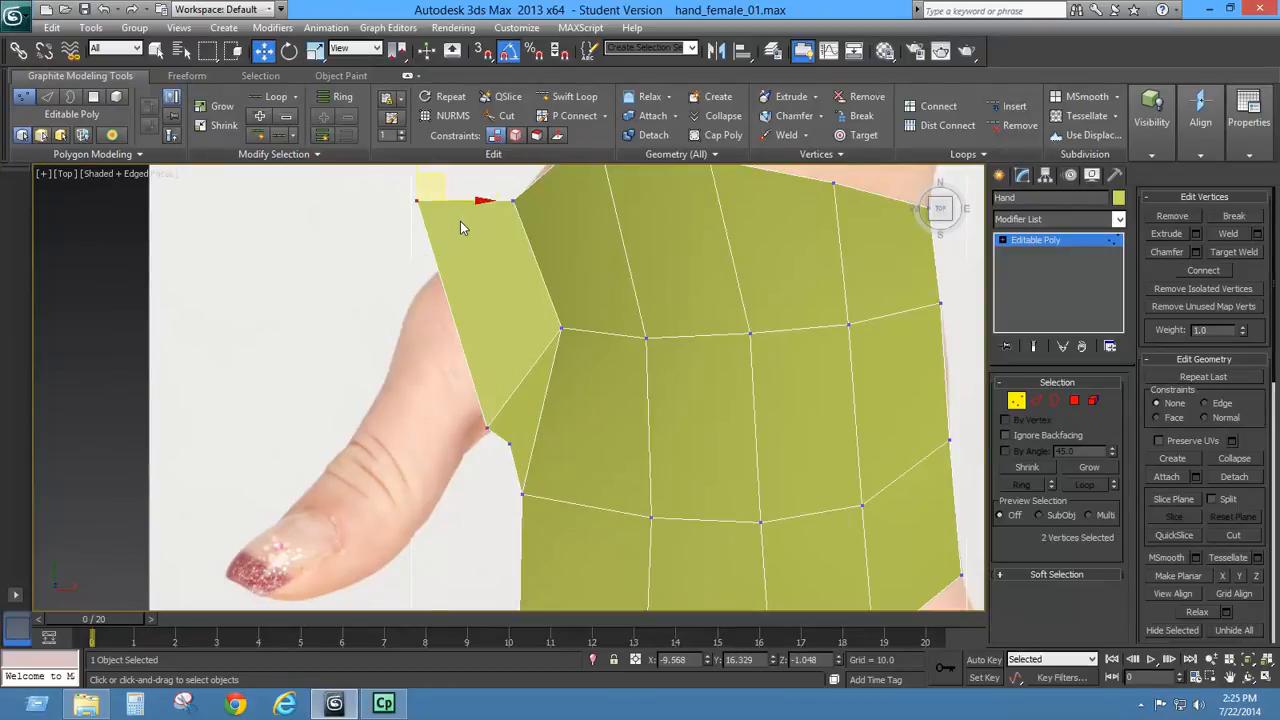
middle_click_drag(450, 198, 444, 210)
left_click_drag(434, 190, 443, 273)
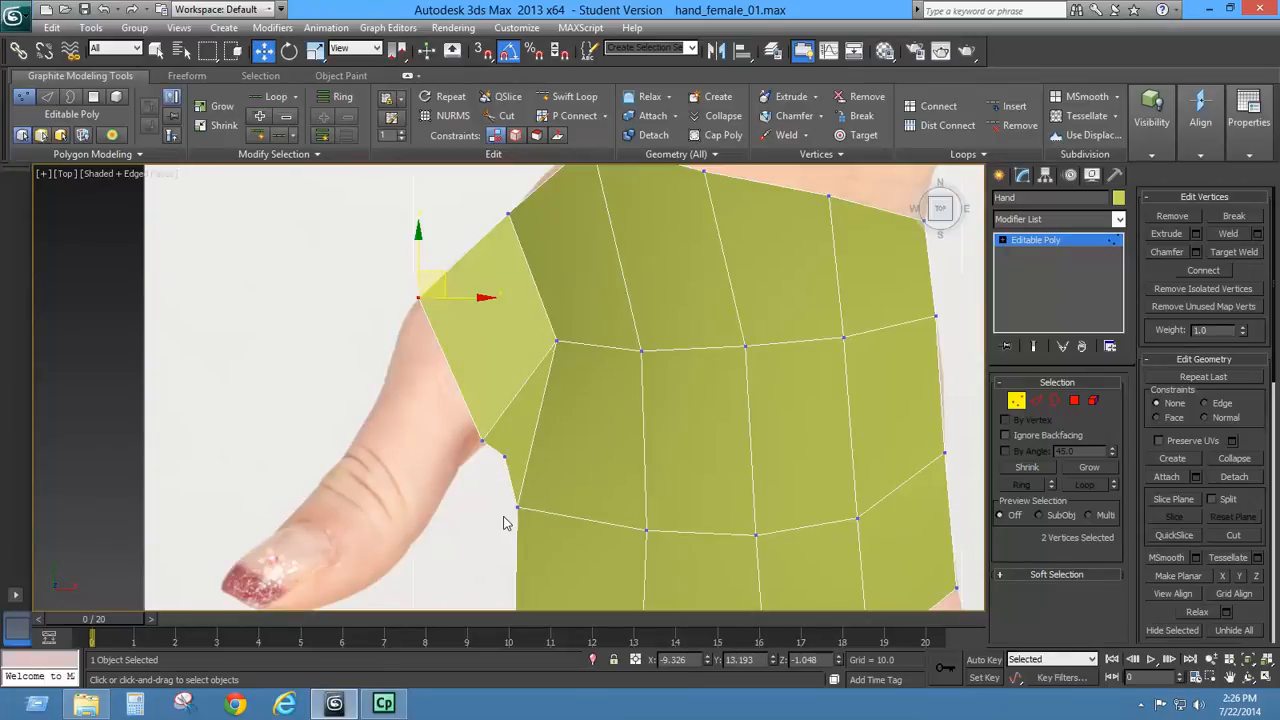
- Select the large outer polygon of the thumb base and lower it about 1.94 units in the left view
scroll(586, 429, "down", 5)
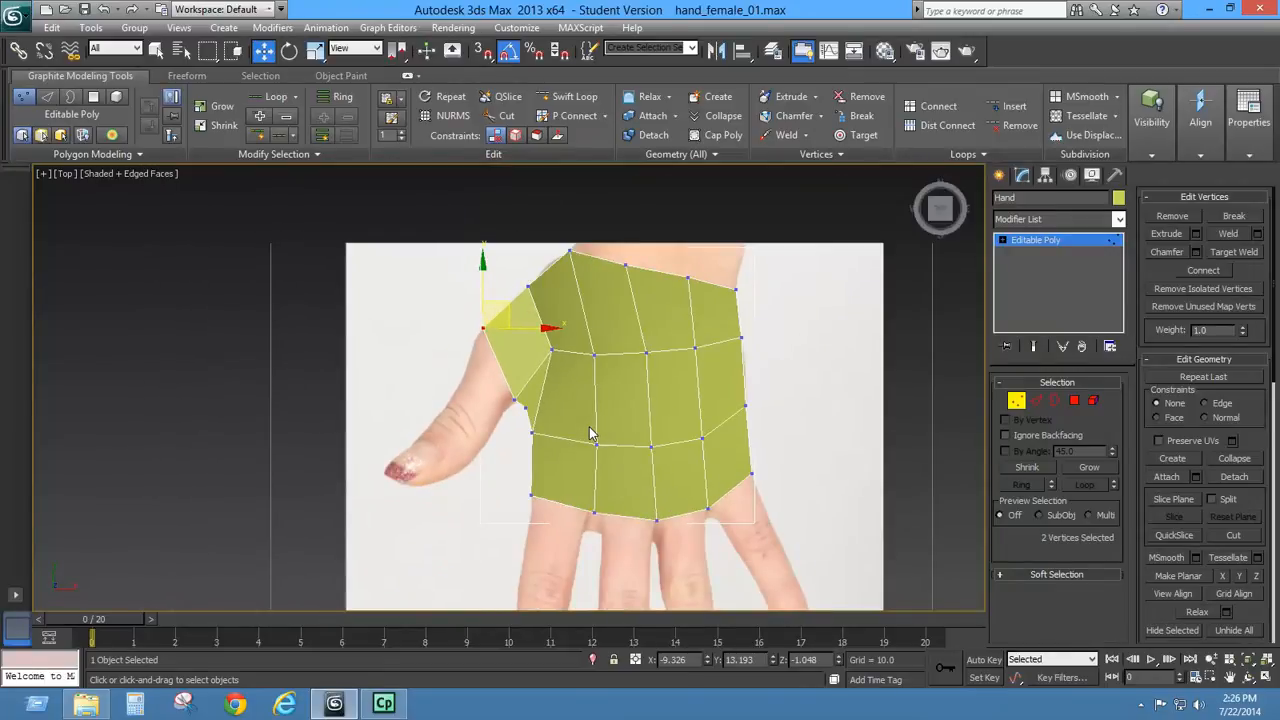
key("p")
middle_click_drag(570, 418, 557, 333, "alt")
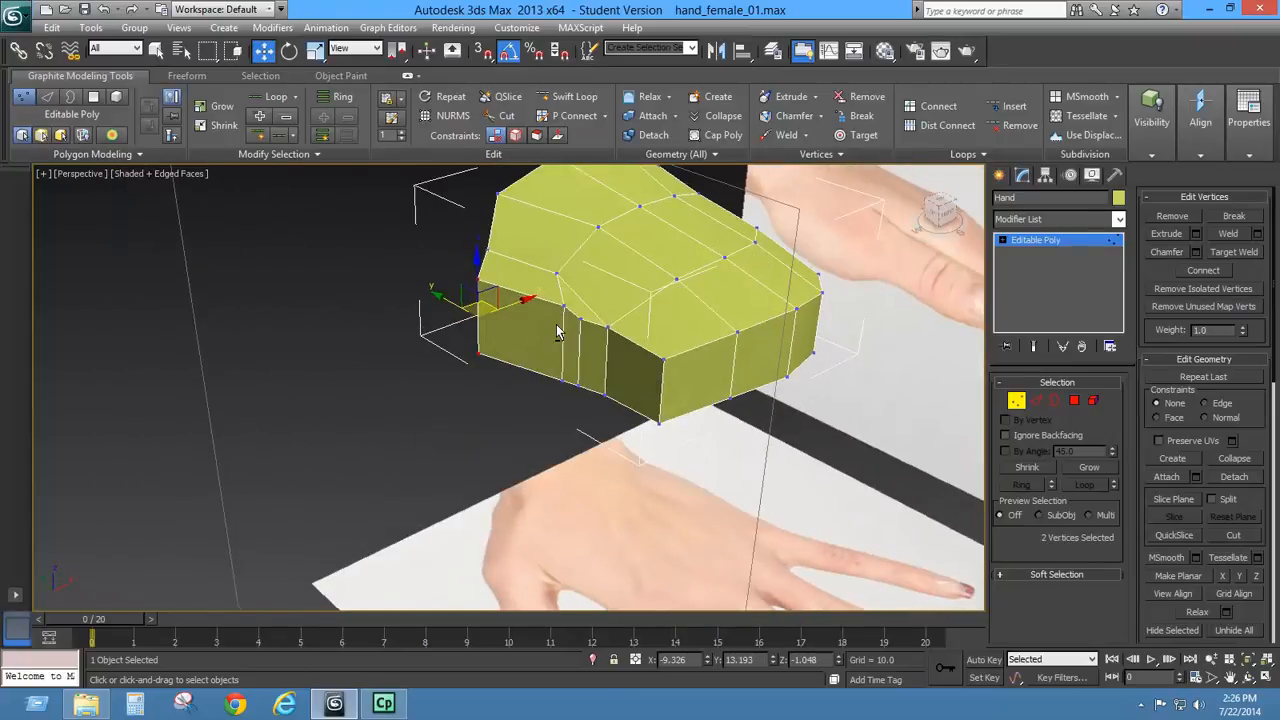
left_click_drag(483, 378, 499, 351, "alt")
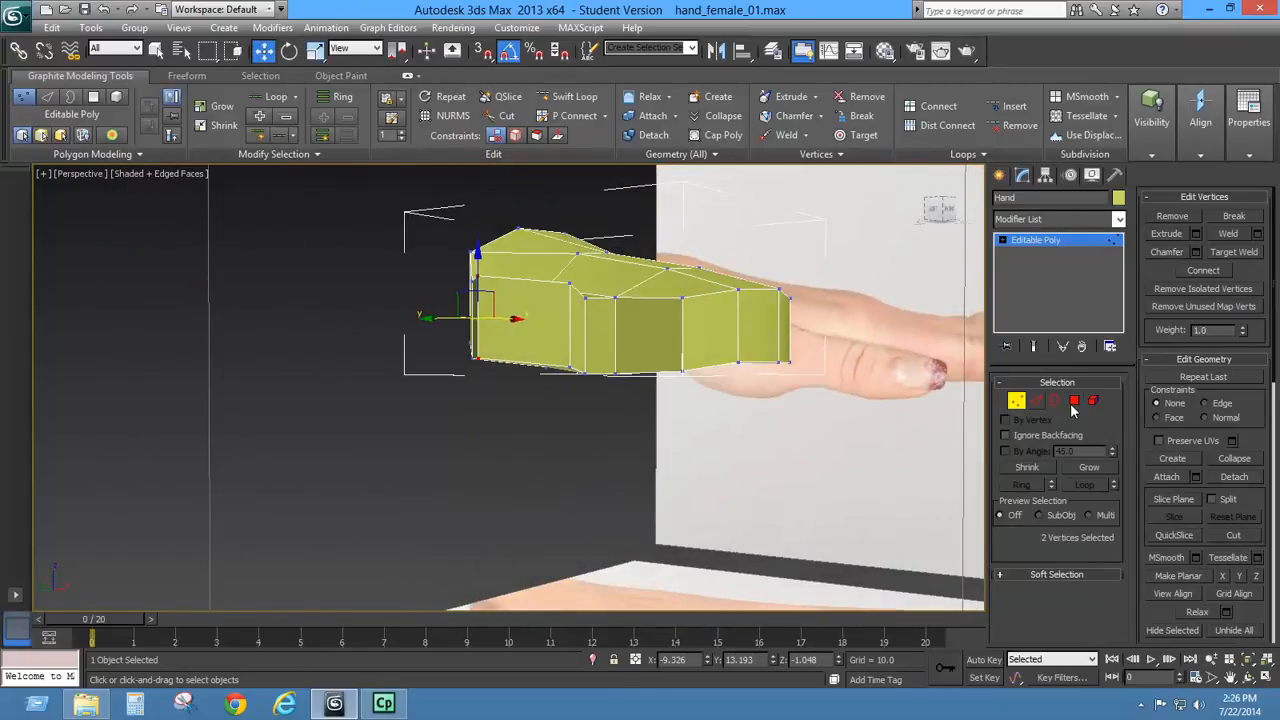
left_click(1075, 401)
left_click(529, 313)
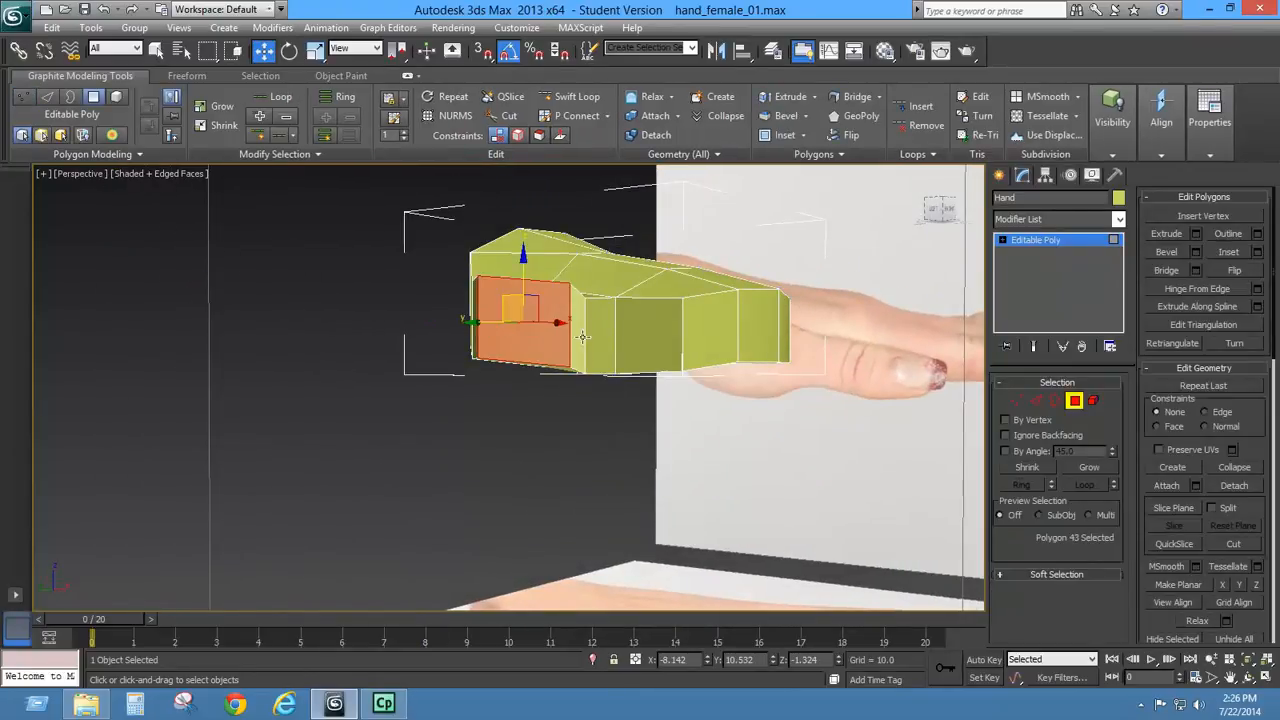
key("l")
middle_click_drag(580, 383, 609, 346)
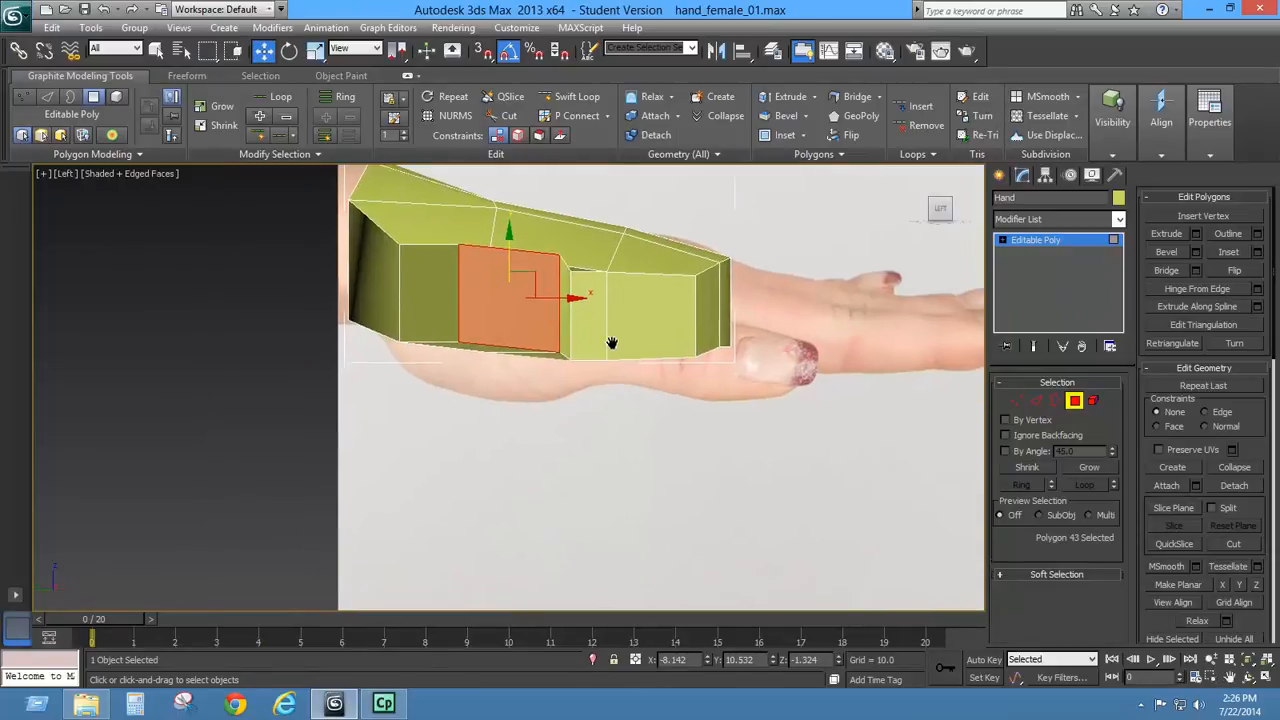
scroll(563, 325, "down", 2)
scroll(524, 347, "up", 2)
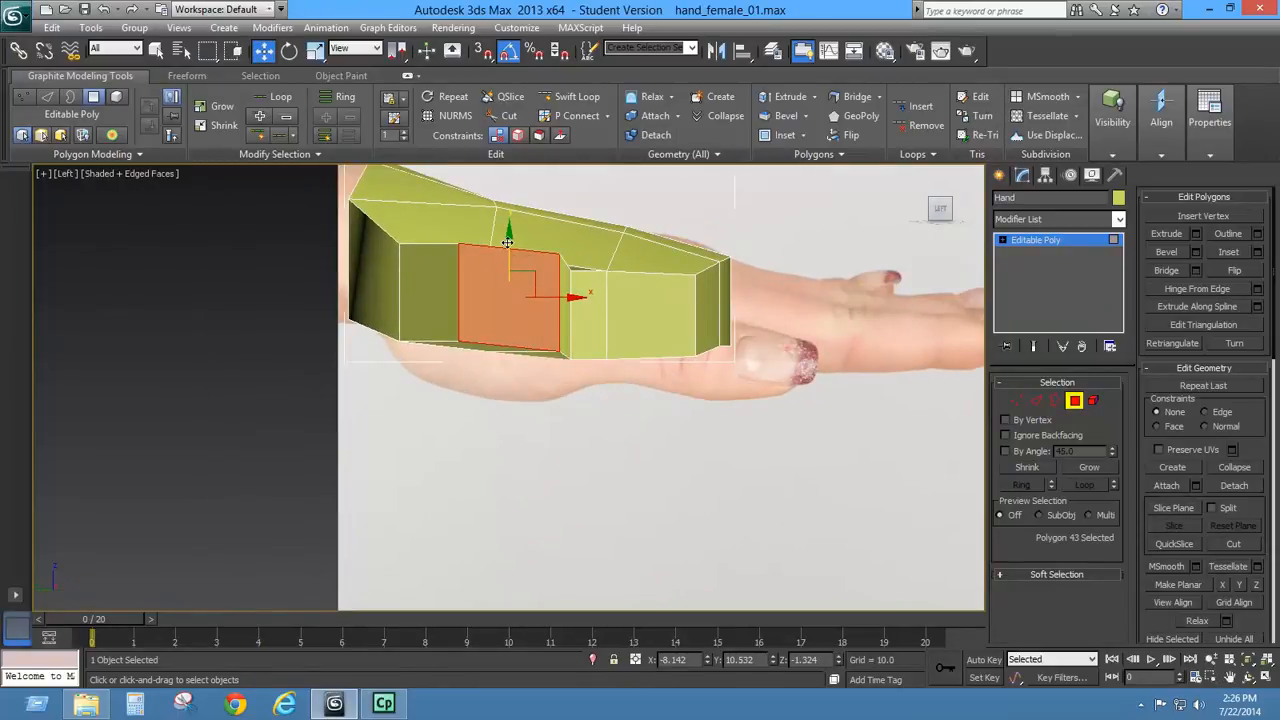
left_click_drag(508, 242, 499, 279)
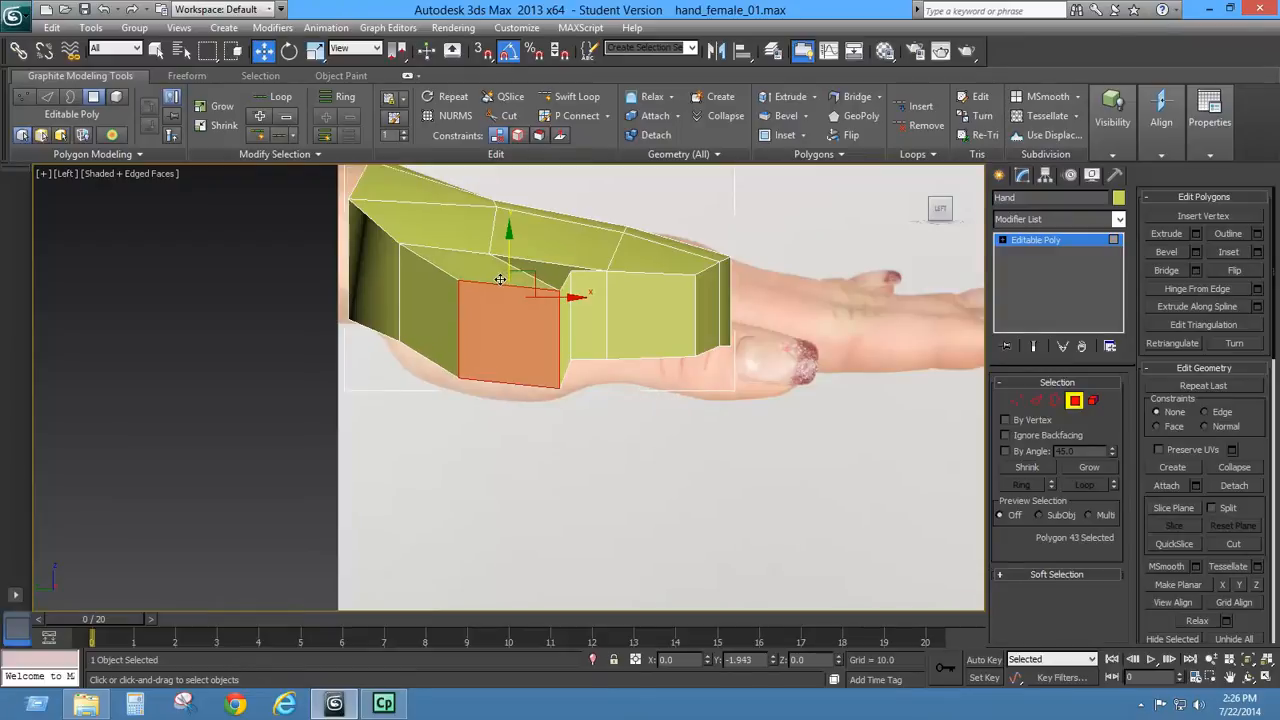
- Rotate the outer thumb-base polygon to follow the thumb in the side reference and lower it to Z about -3.52
left_click(289, 50)
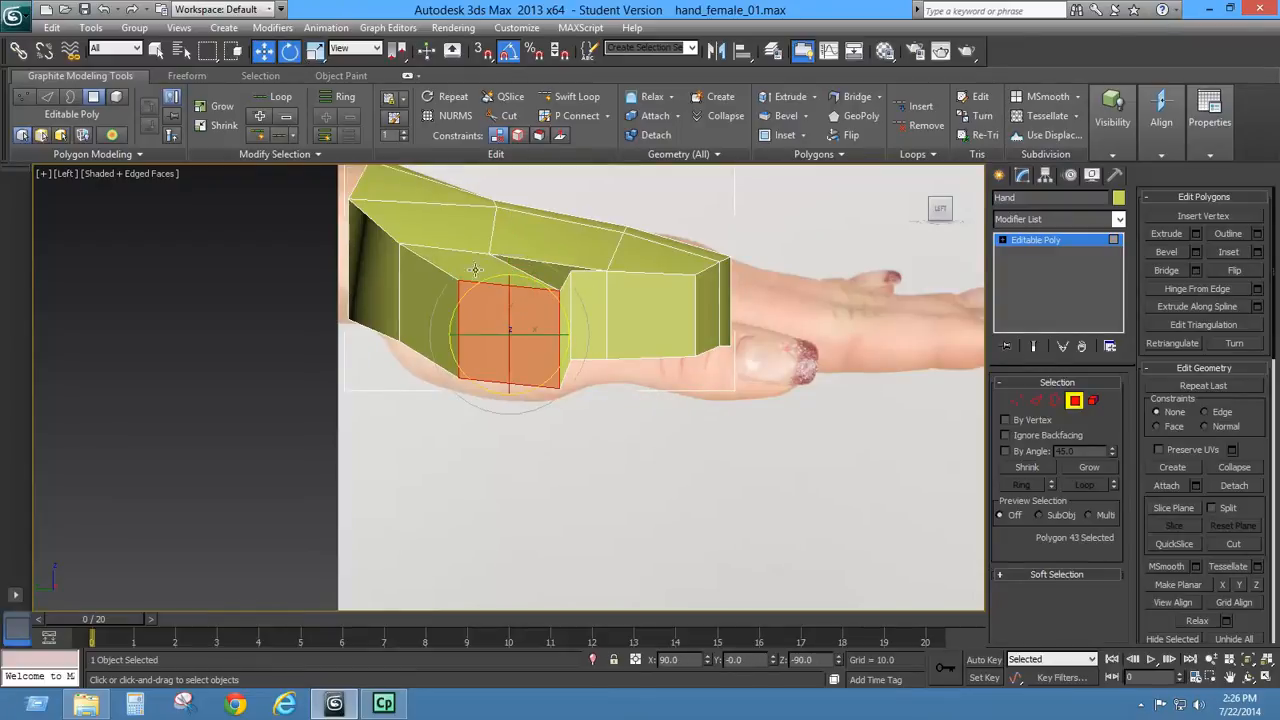
left_click_drag(509, 304, 509, 340)
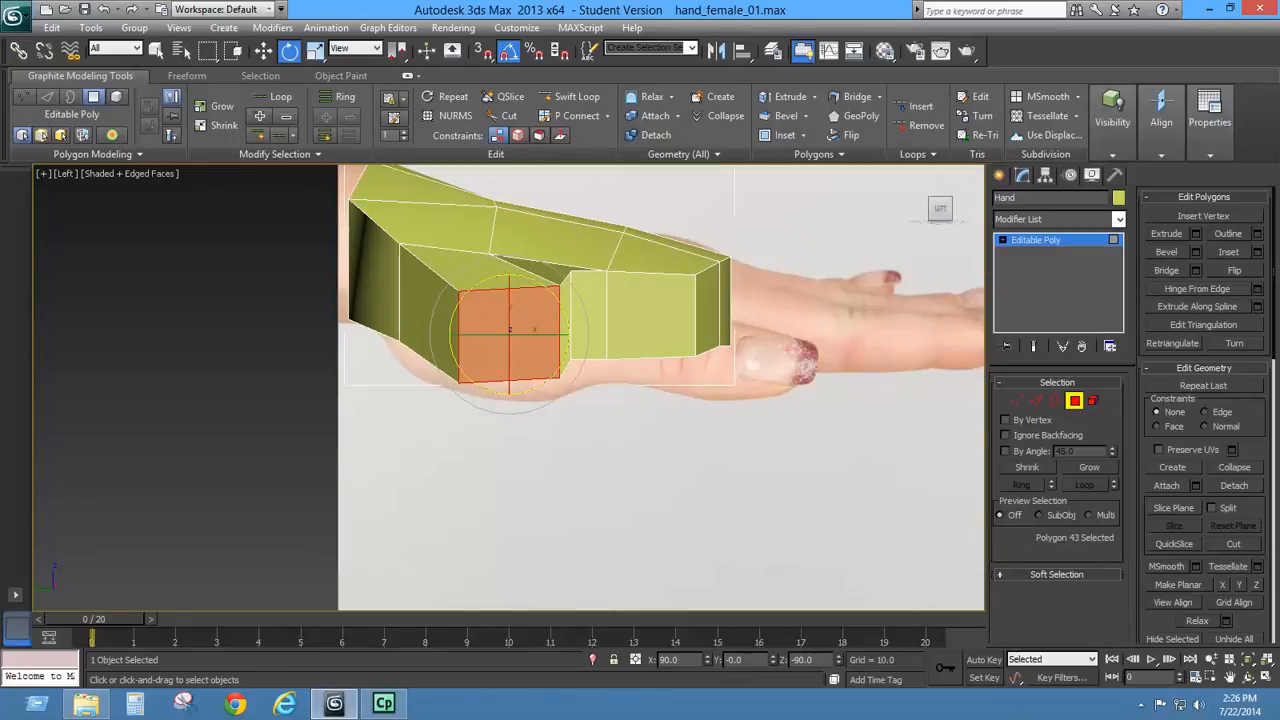
left_click(263, 52)
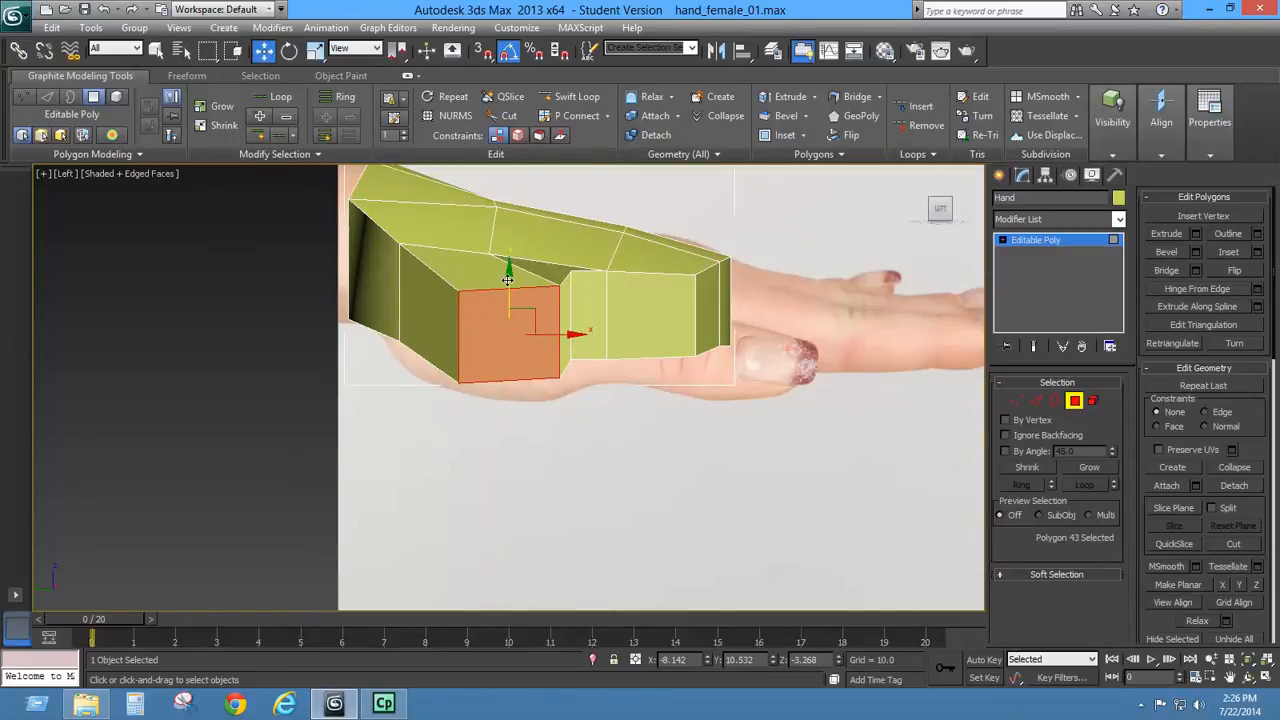
left_click_drag(508, 280, 508, 285)
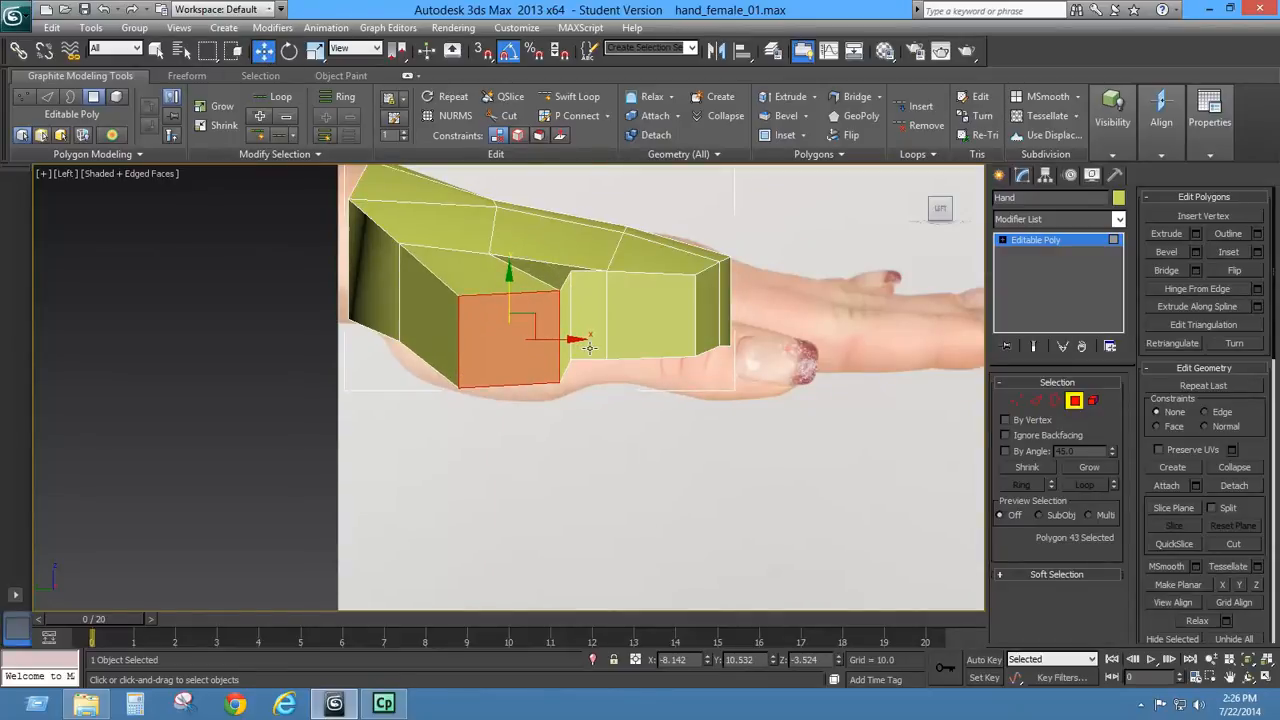
- Raise the upper edge where the thumb base joins the palm to Z about 1.77
key("p")
middle_click_drag(671, 327, 969, 397, "alt")
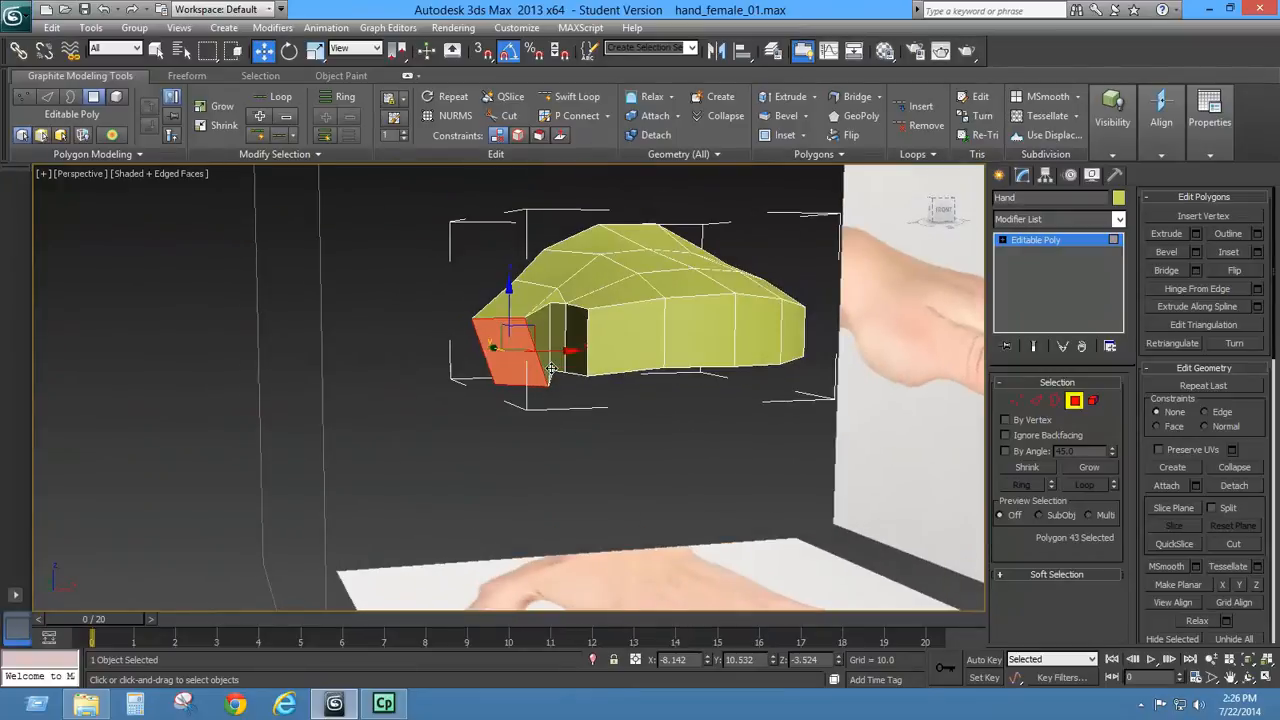
left_click(1036, 400)
left_click(537, 278)
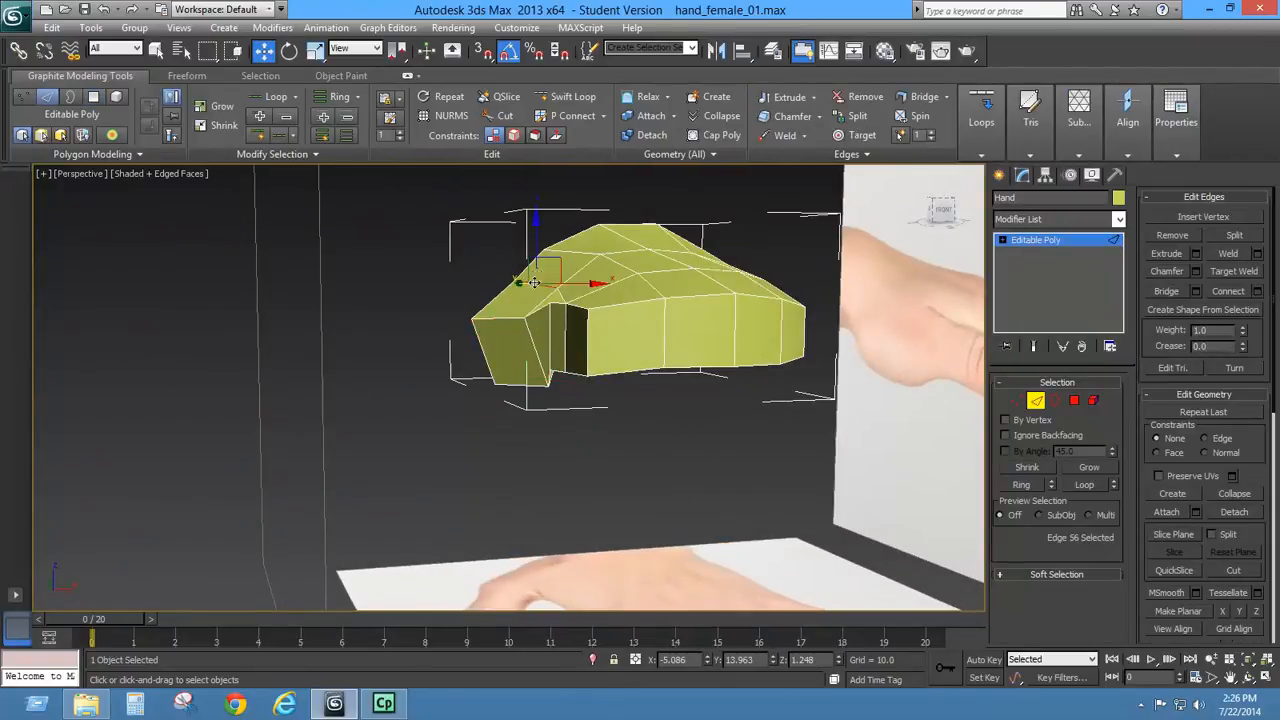
left_click_drag(535, 231, 533, 222)
- Lower the two bottom vertices on the thumb side of the wrist opening, the outer one to Z about -4.38
middle_click_drag(540, 262, 856, 284, "alt")
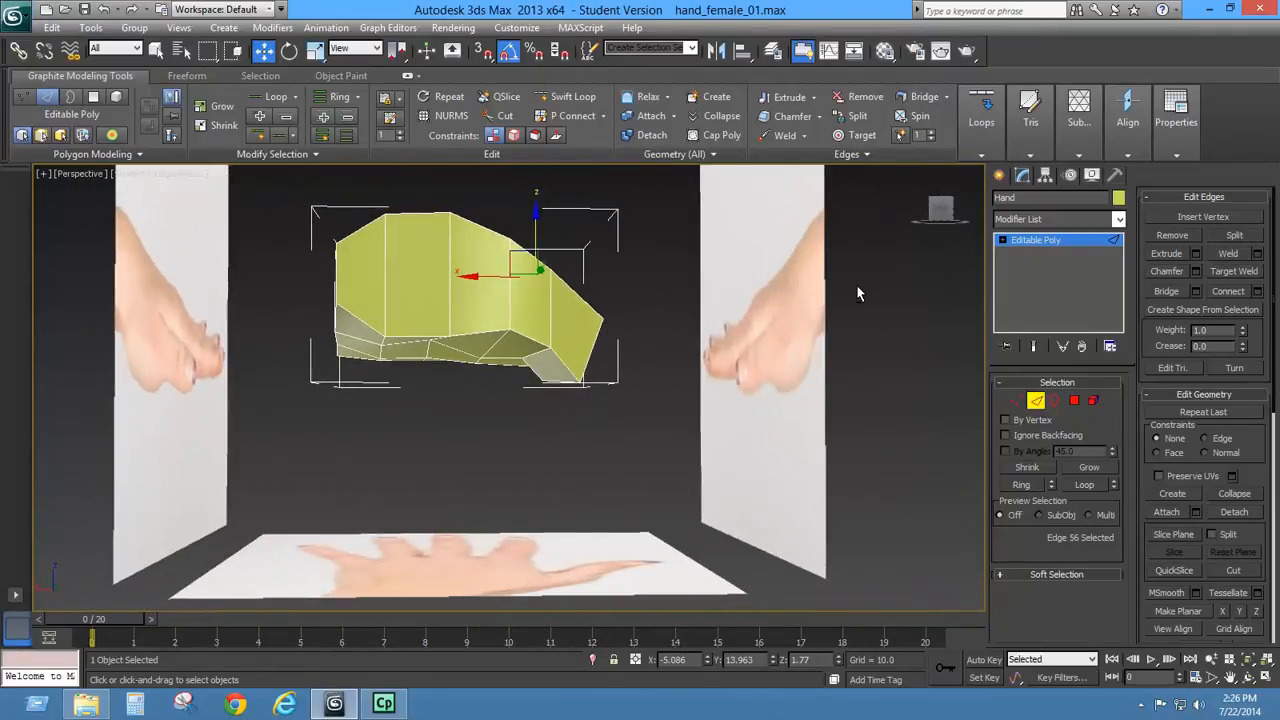
left_click(1020, 401)
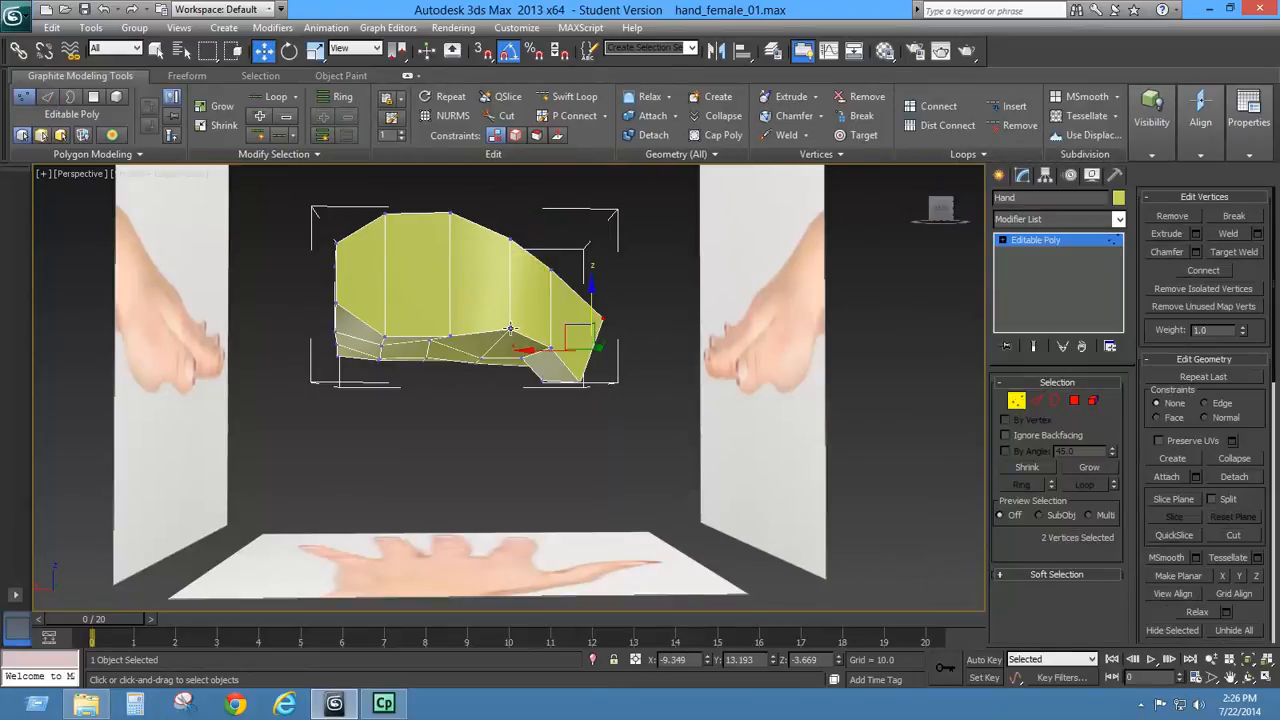
left_click(548, 347)
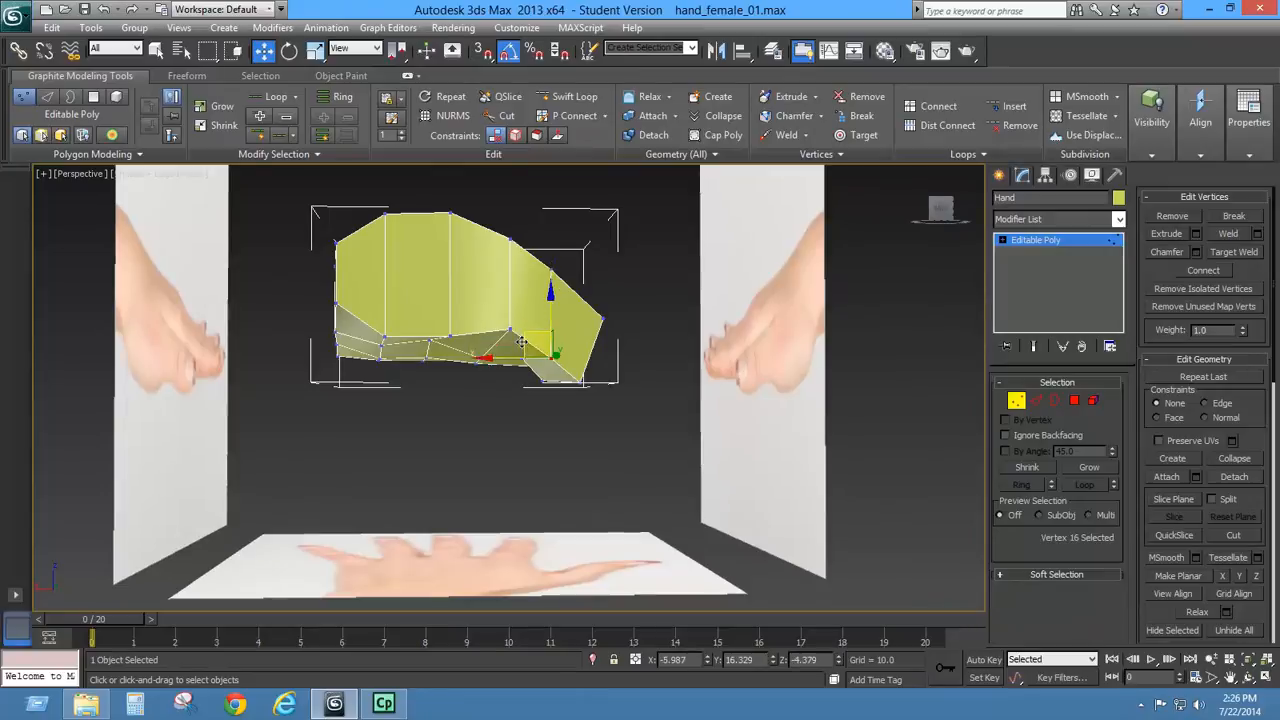
left_click(510, 329)
left_click_drag(510, 288, 504, 301)
- Lower two vertices on the palm's underside beside the thumb, the inner to Z about -4.53 and the outer to about -4.99
middle_click_drag(532, 338, 797, 346, "alt")
left_click(520, 319)
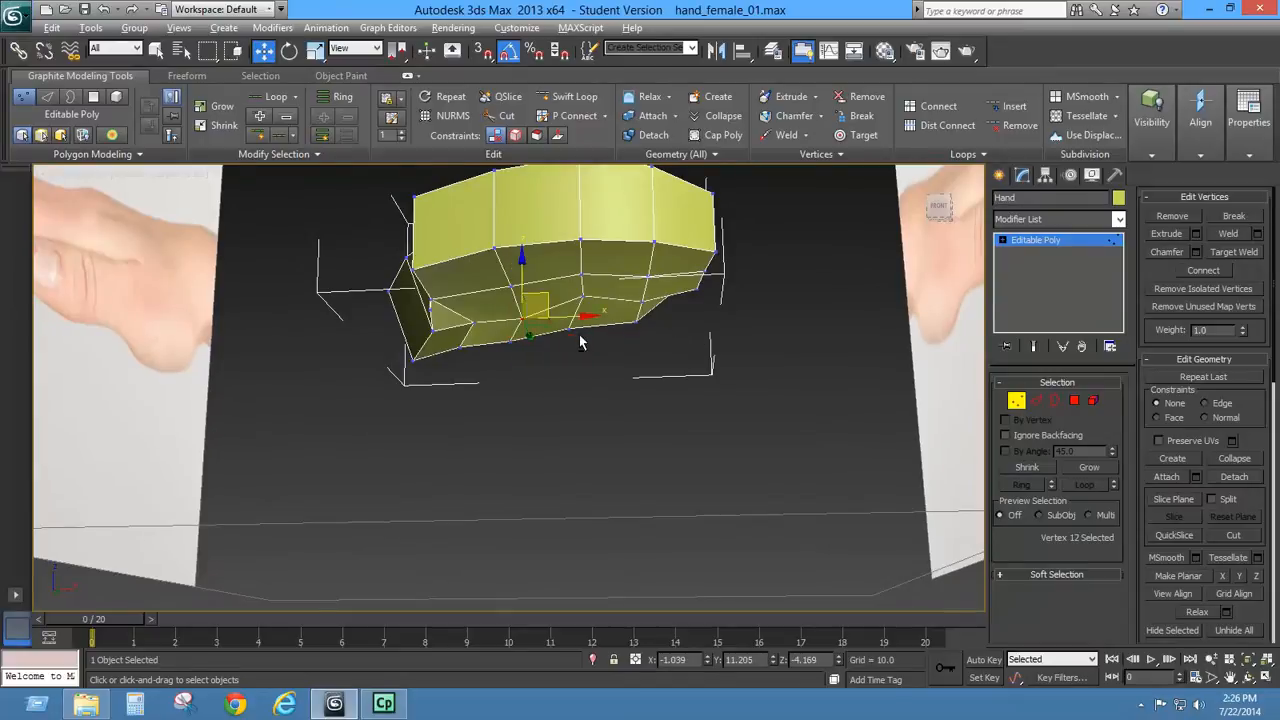
middle_click_drag(581, 341, 583, 366, "alt")
middle_click_drag(520, 265, 472, 320, "alt")
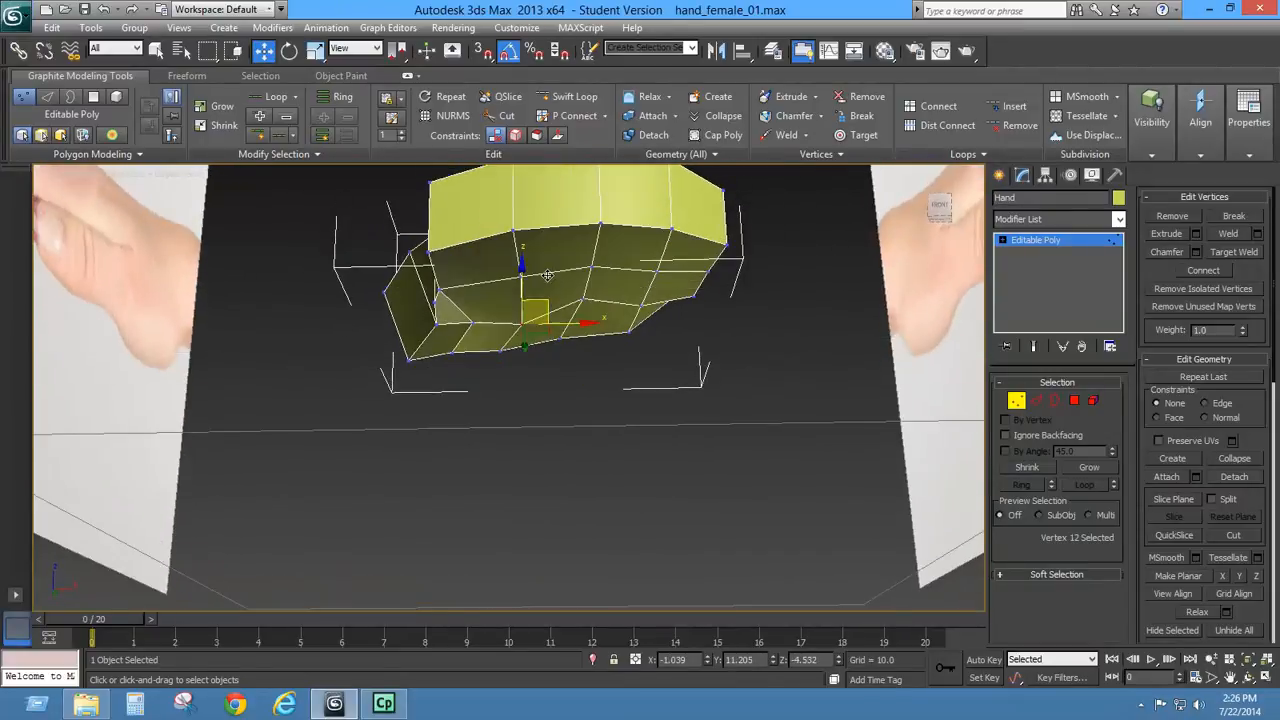
left_click(473, 323)
left_click_drag(474, 281, 470, 291)
middle_click_drag(474, 317, 630, 390, "alt")
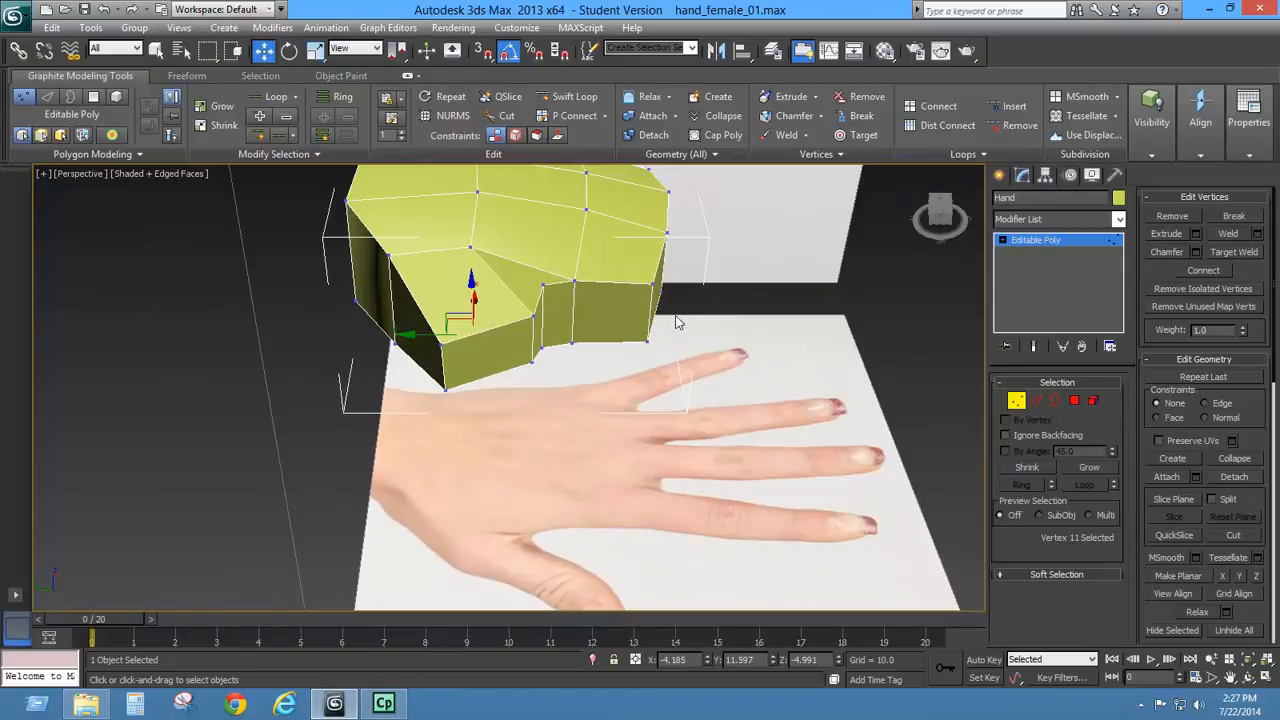
- Delete the palm's front end polygon nearest the thumb and switch to border selection
middle_click_drag(624, 318, 446, 400, "alt")
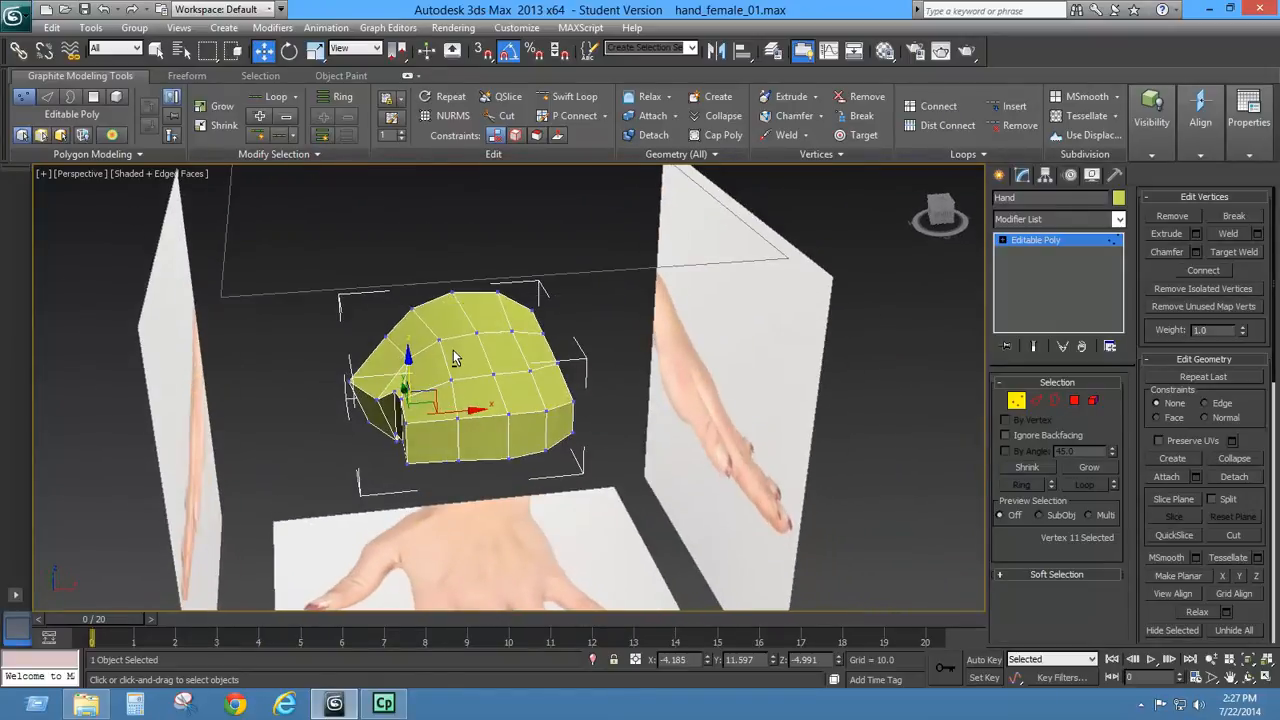
left_click(1076, 400)
left_click(424, 436)
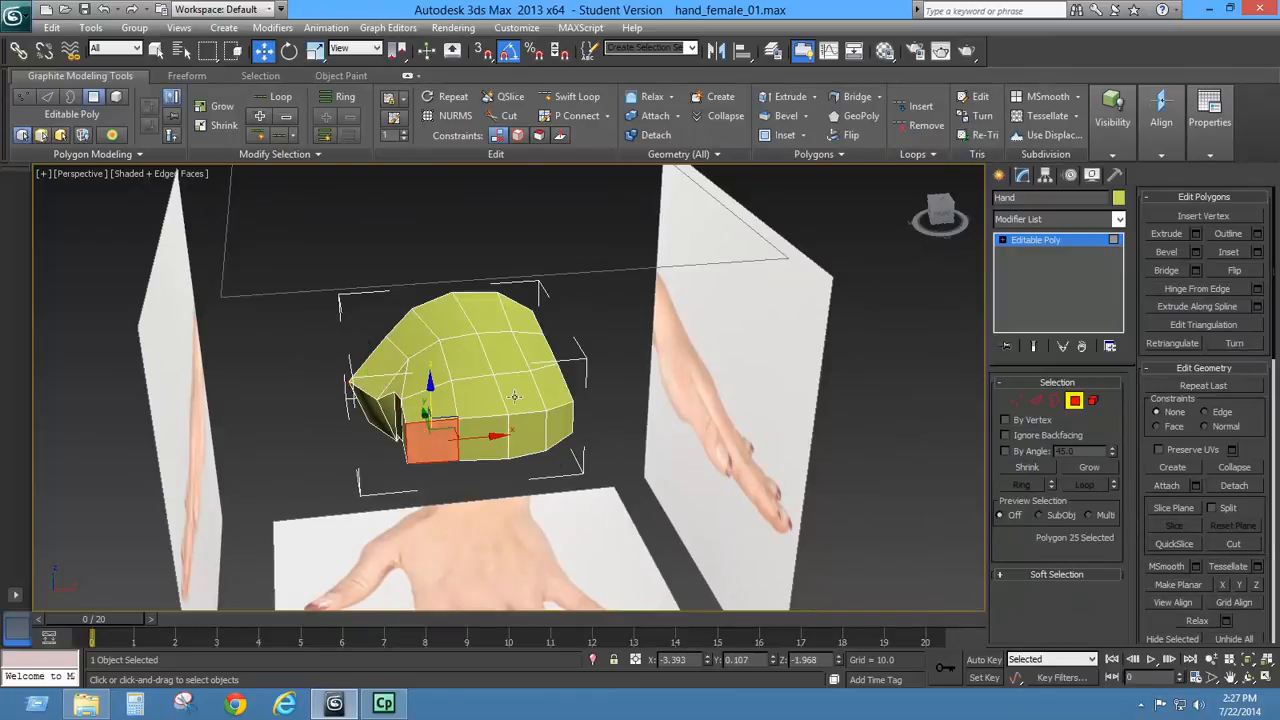
key("Delete")
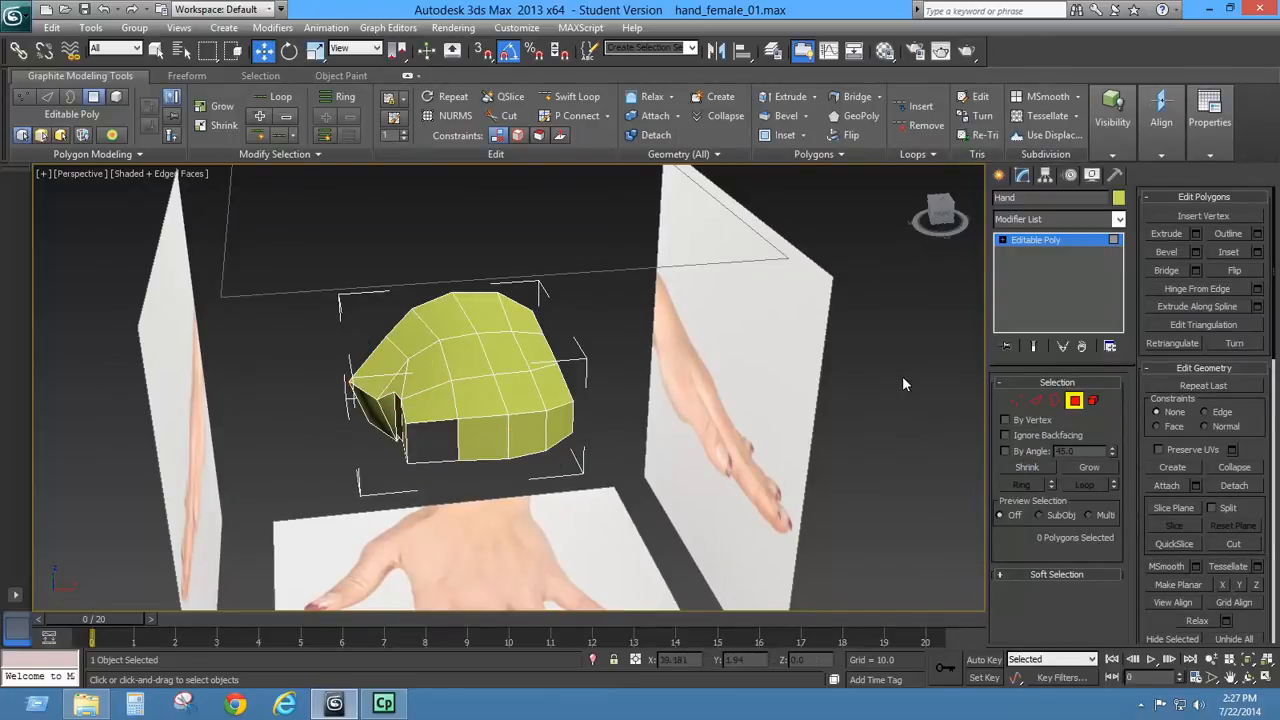
key("3")
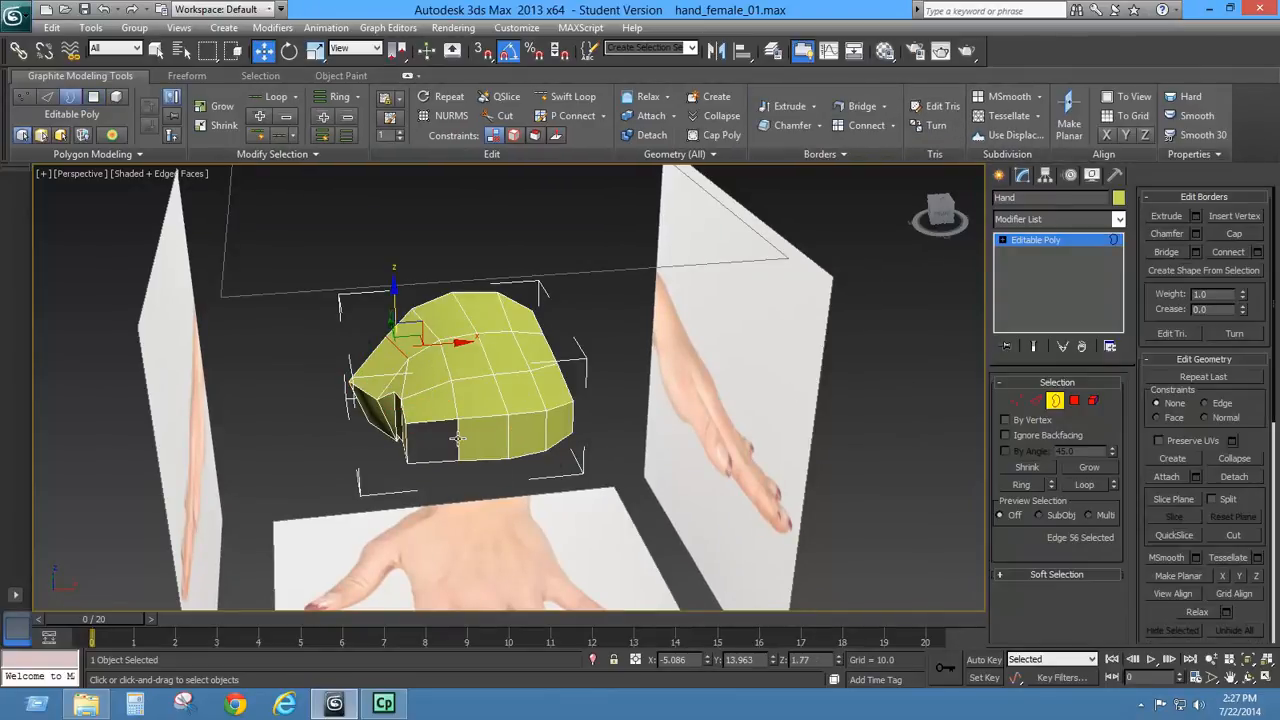
- Extrude the border of the palm opening nearest the thumb along the index finger to near its tip, following the top reference
left_click(457, 438)
key("t")
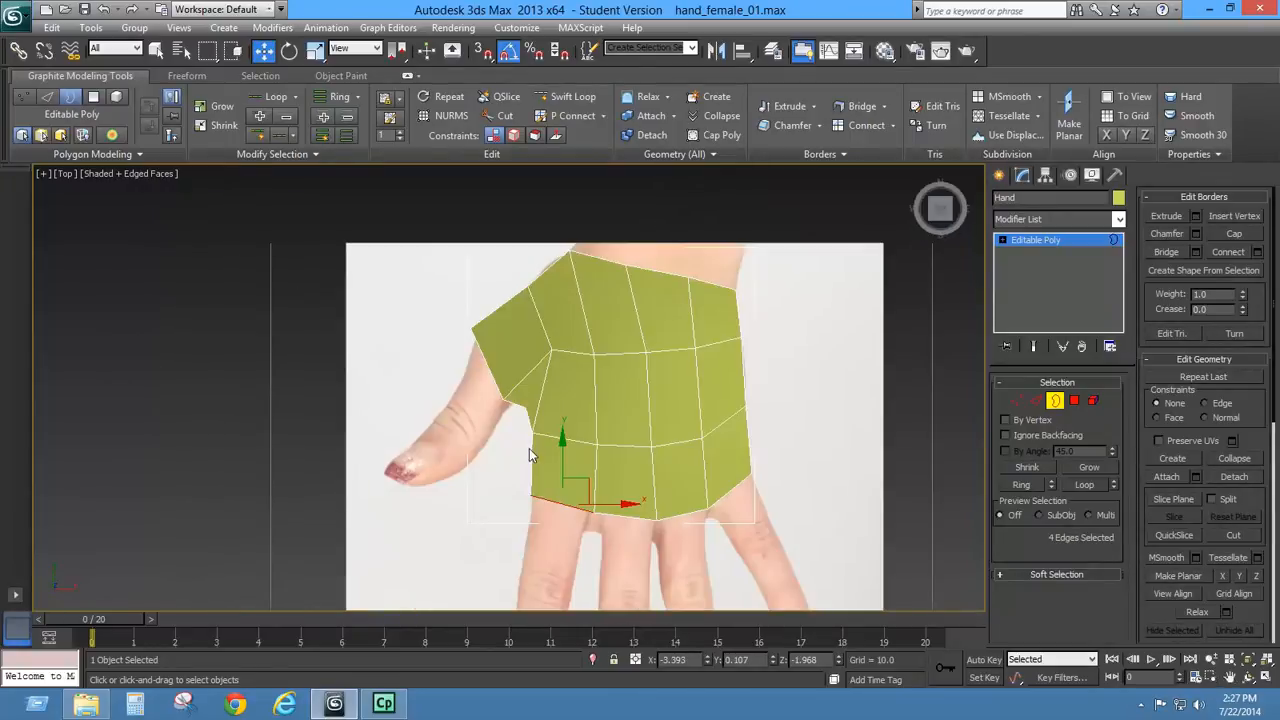
middle_click_drag(529, 448, 543, 214)
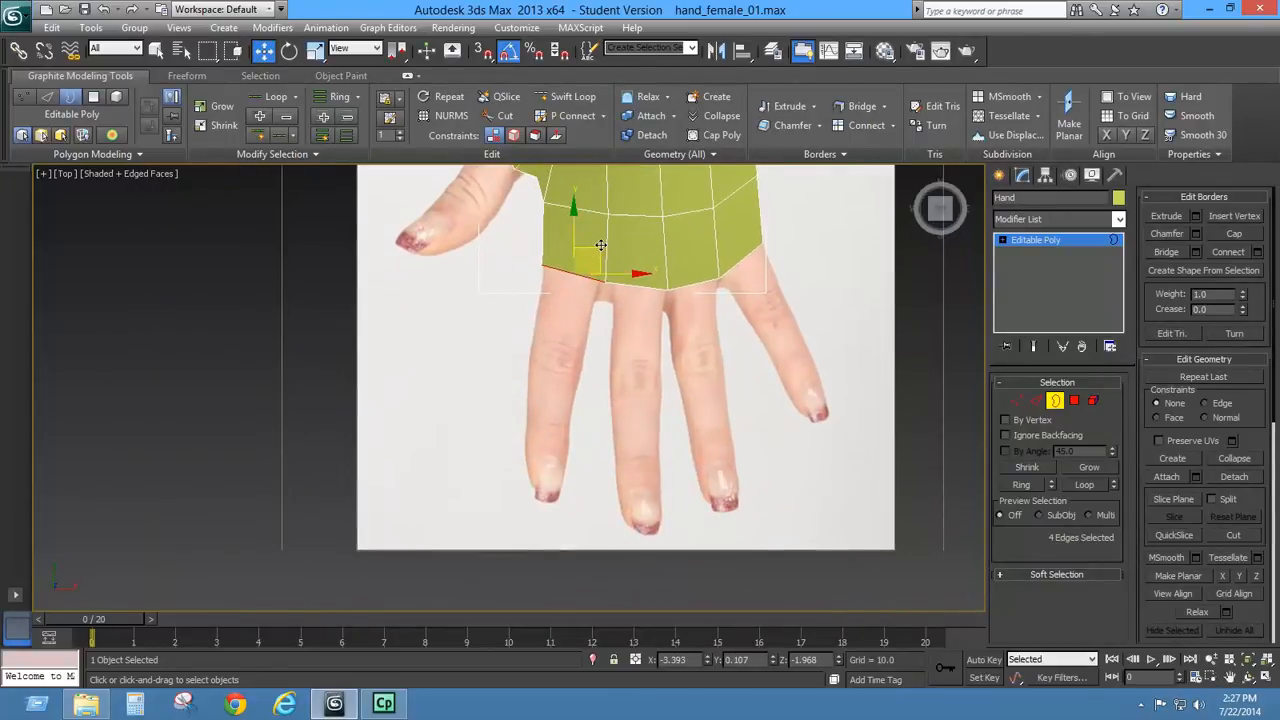
left_click_drag(600, 245, 560, 432, "shift")
- Scale the index finger's end border to 52% and move it to about X -5.36, Y -16.26 at the fingertip
key("e")
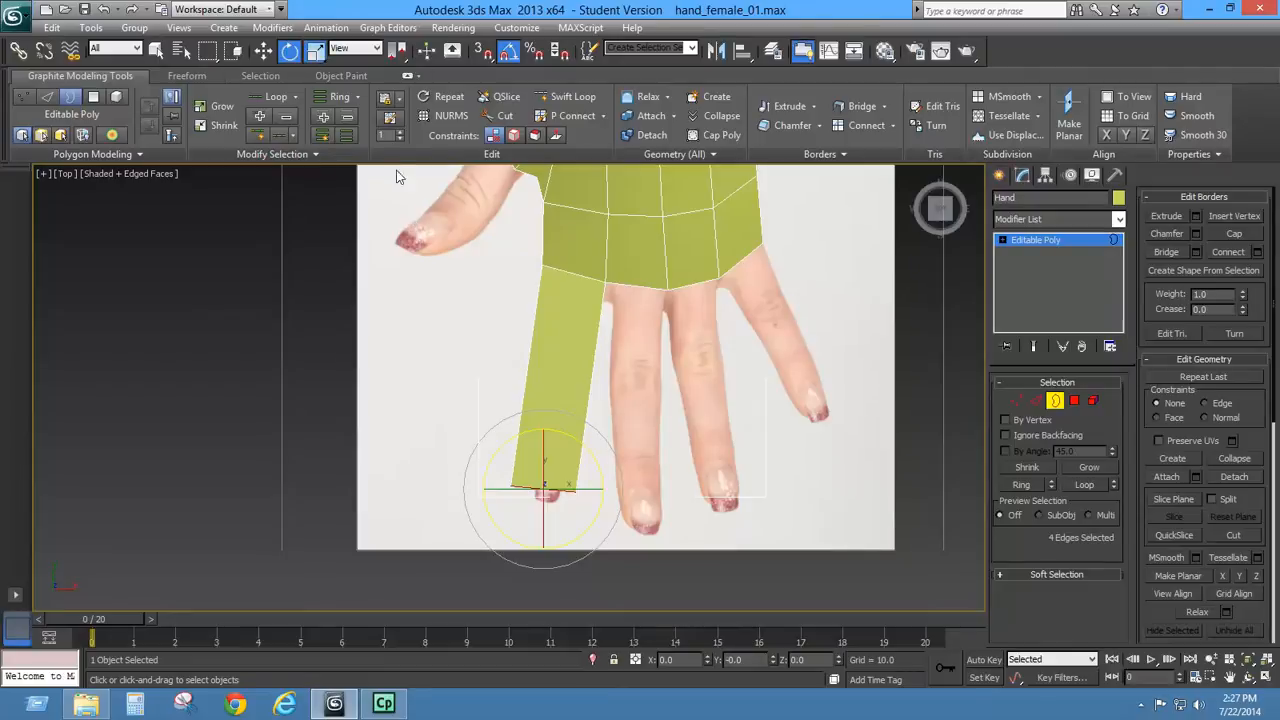
left_click(315, 50)
left_click_drag(548, 488, 547, 557)
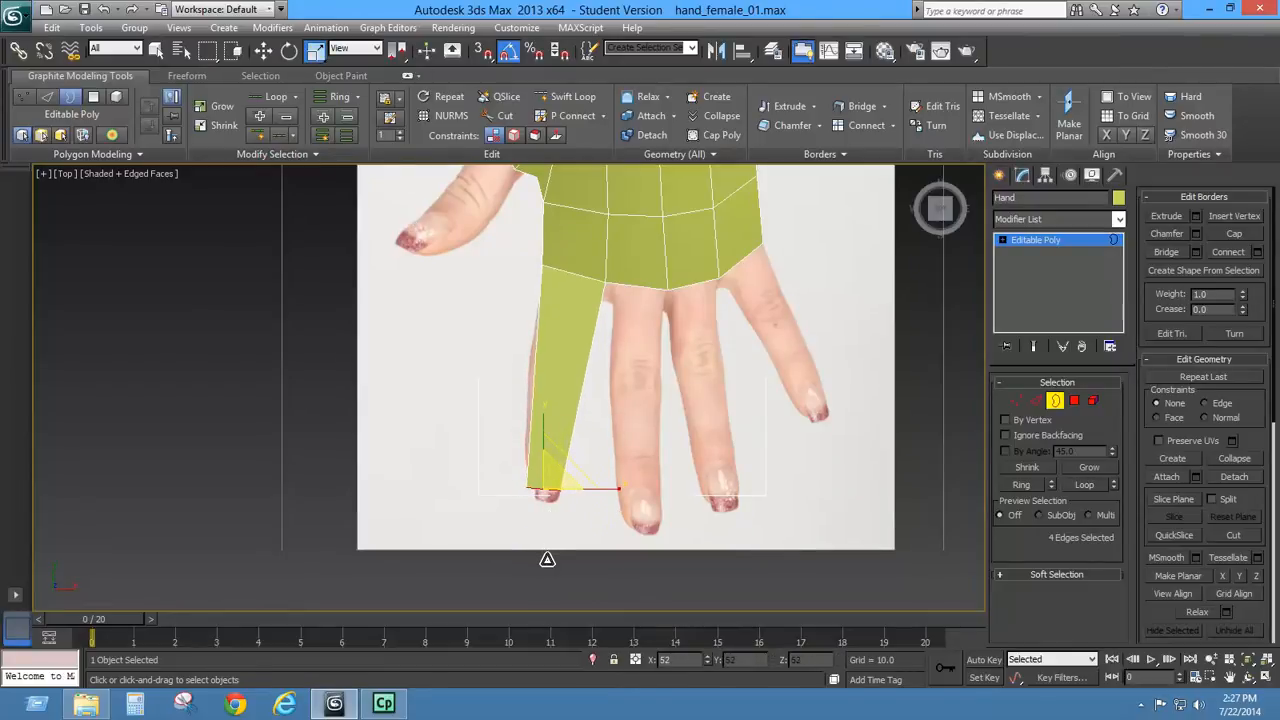
left_click(263, 50)
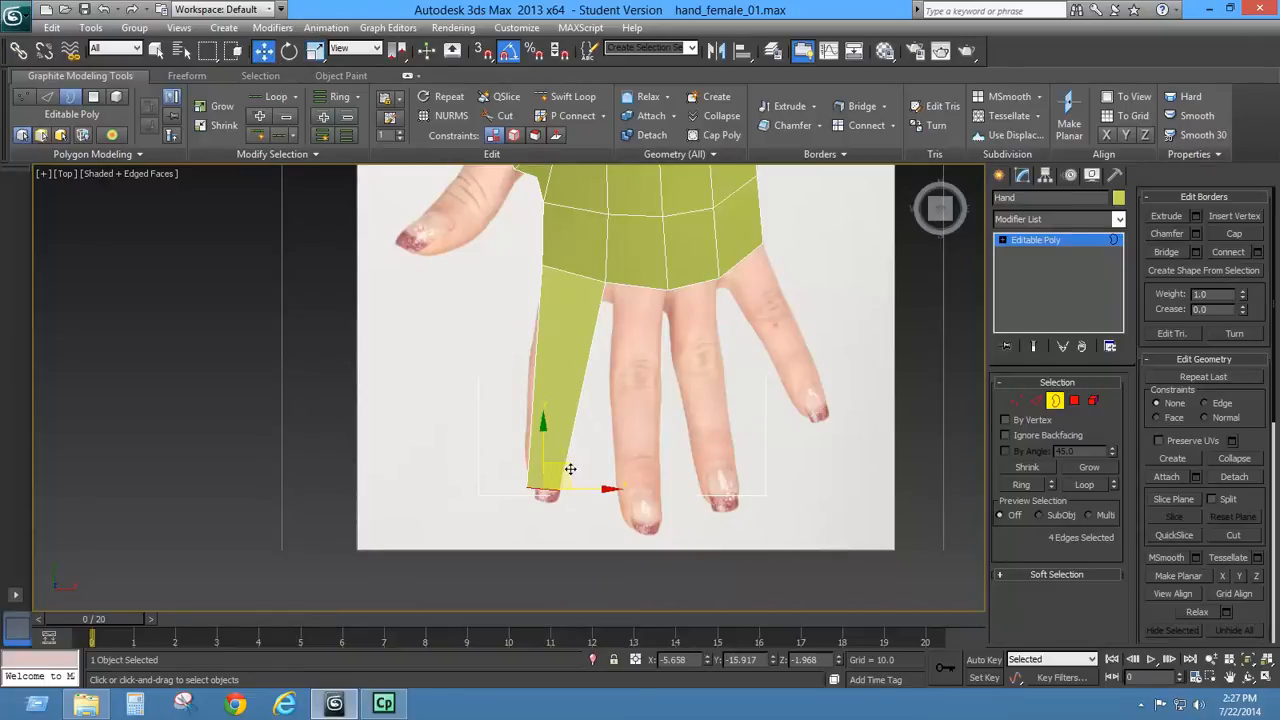
mouse_move(570, 469)
left_mouse_down()
mouse_move(580, 447)
mouse_move(574, 470)
left_mouse_up()
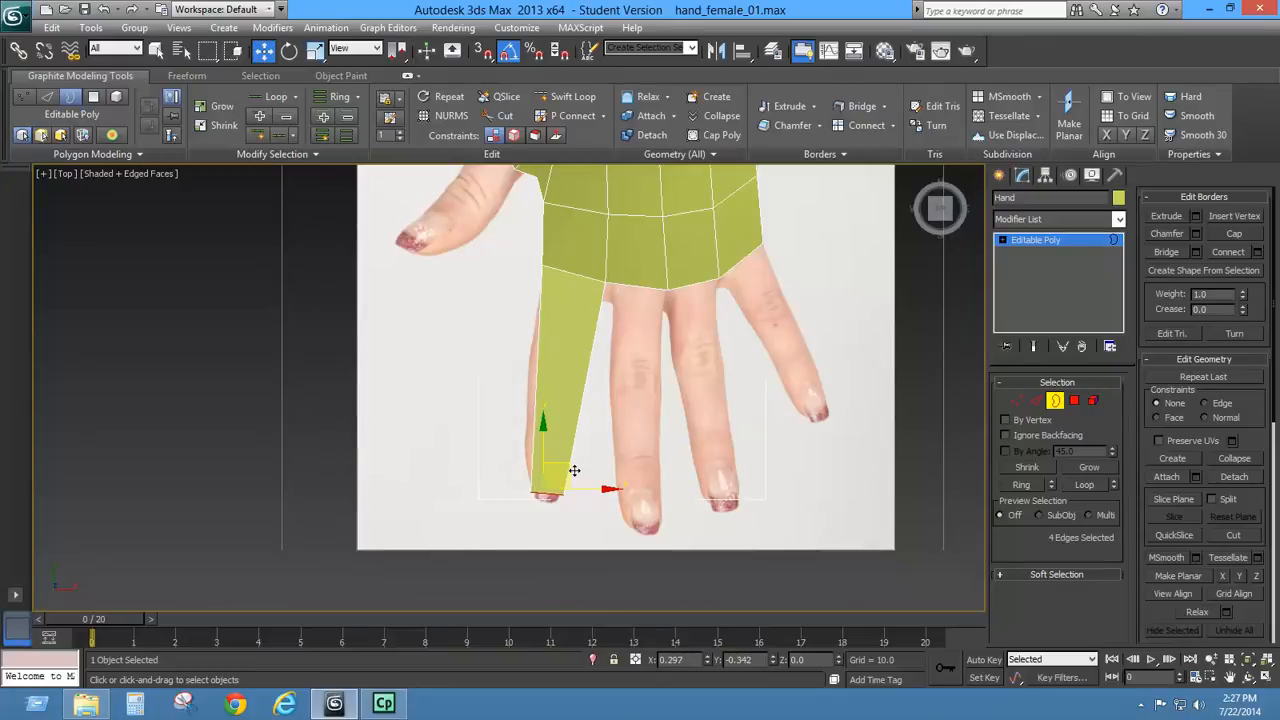
- Against the side reference, lower the fingertip border to Z about -4.04, tilt it slightly, and shift it to Y about -16.08
middle_click_drag(594, 446, 603, 368)
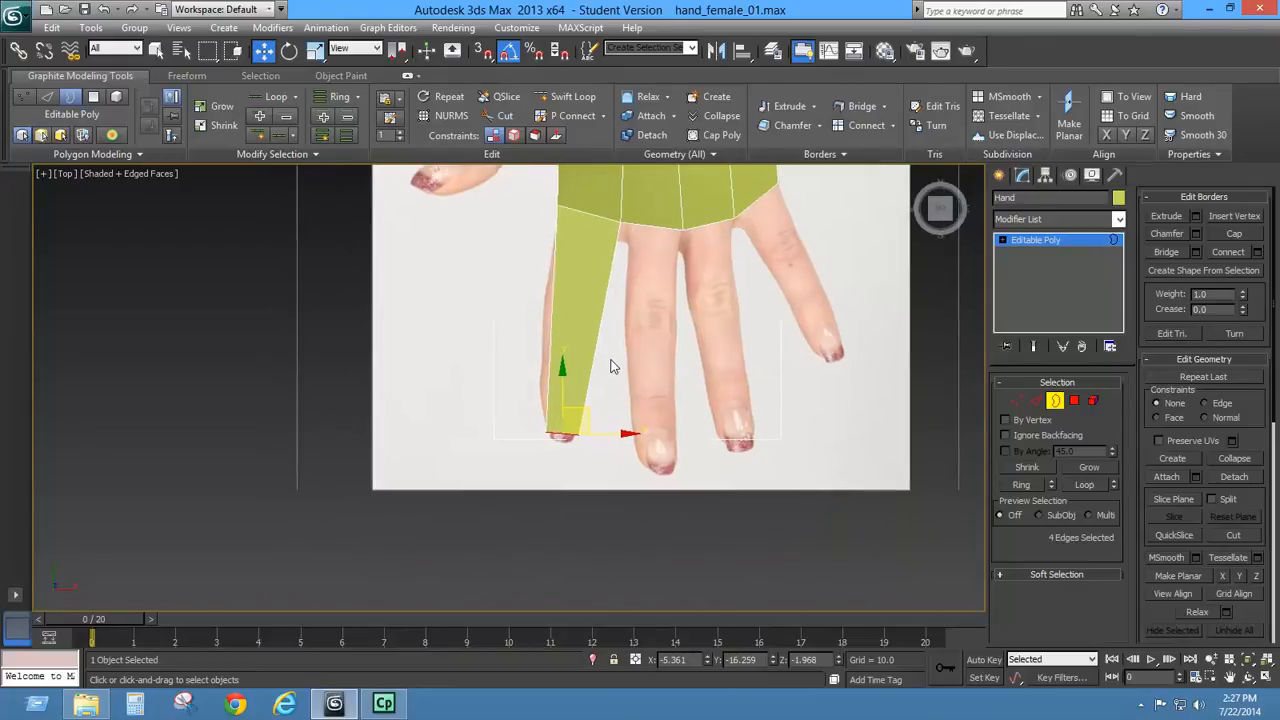
key("l")
middle_click_drag(663, 317, 412, 312)
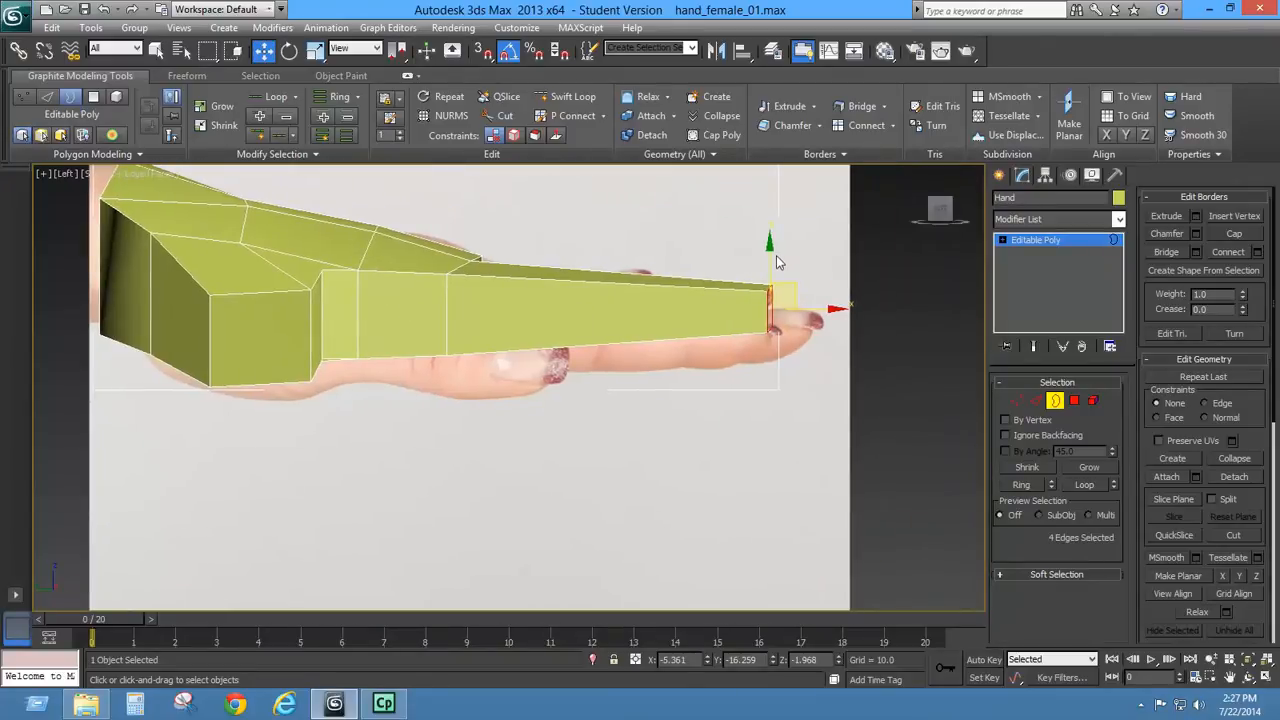
left_click_drag(778, 262, 757, 298)
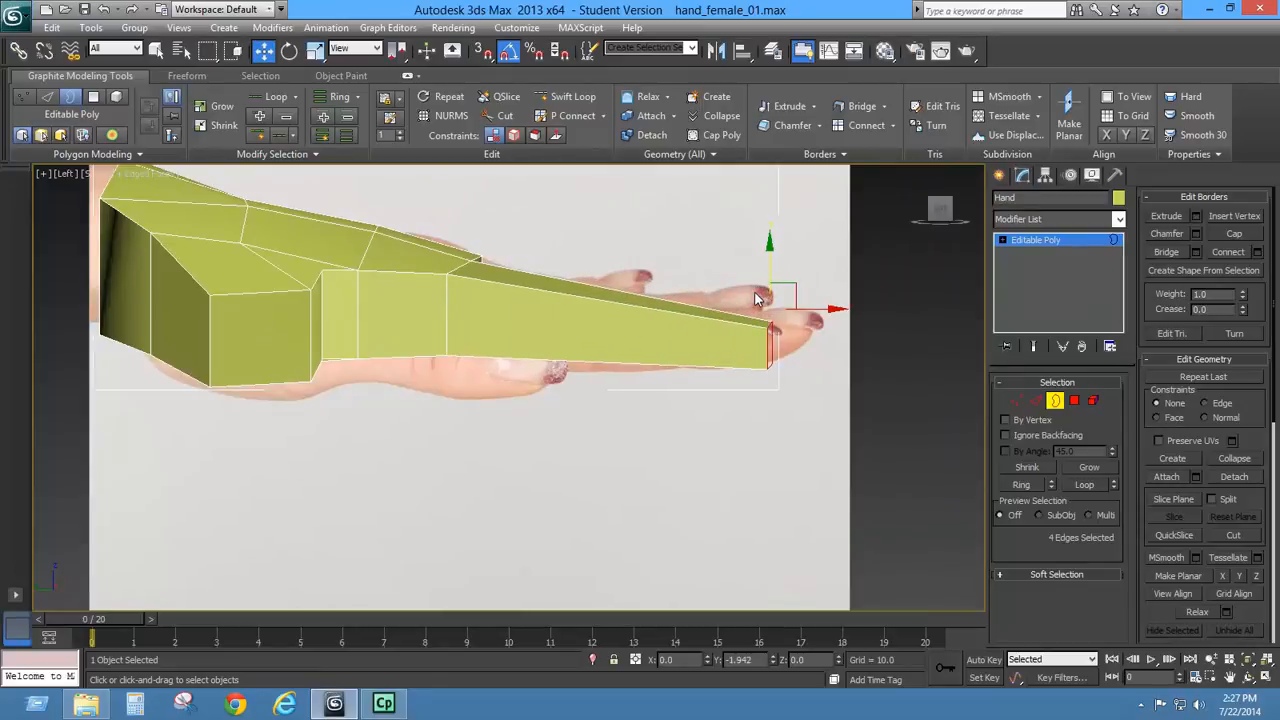
left_click(289, 50)
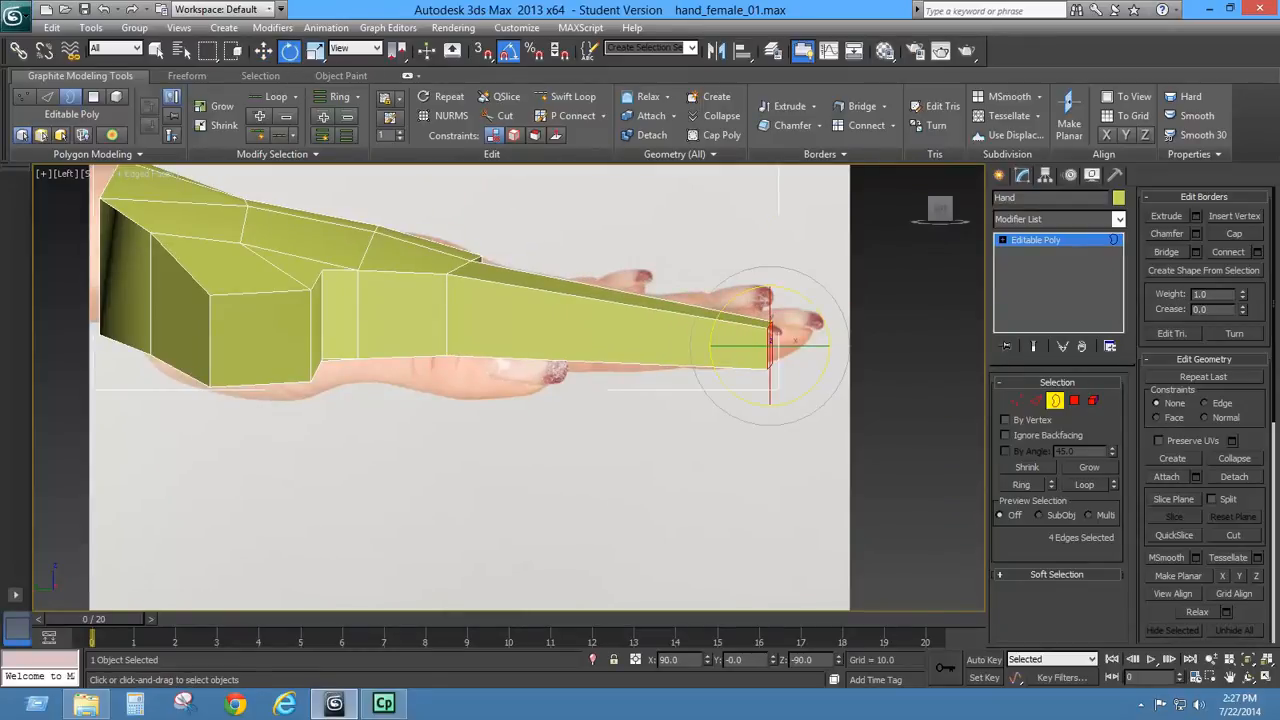
left_click_drag(797, 292, 807, 299)
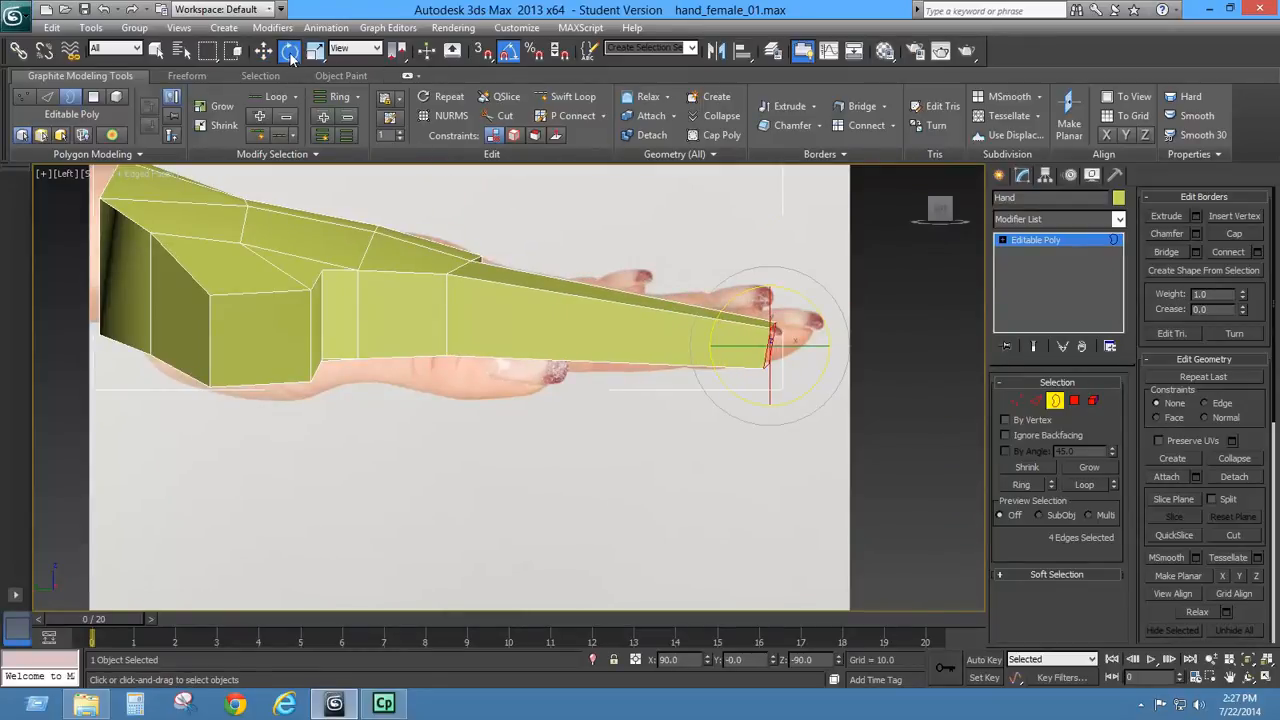
left_click(263, 50)
left_click_drag(790, 322, 784, 327)
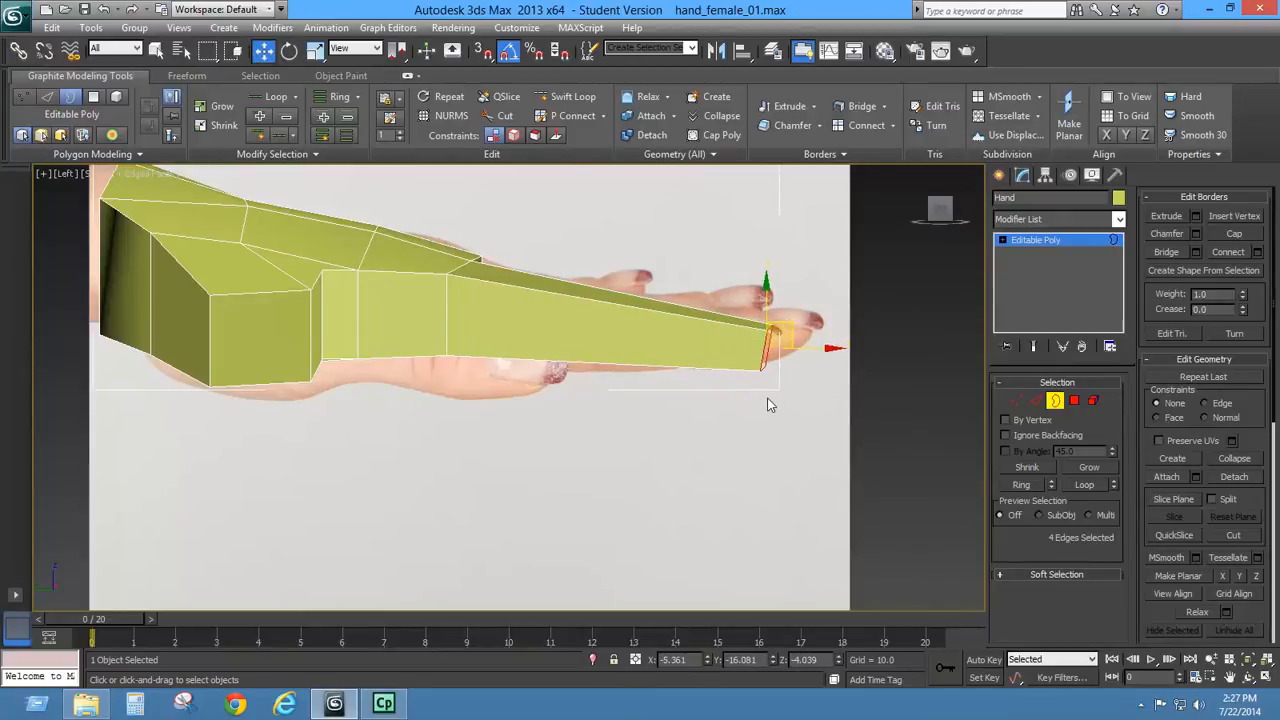
- Cap the open border at the index fingertip
key("p")
middle_click_drag(749, 355, 646, 406, "alt")
scroll(651, 427, "up", 3)
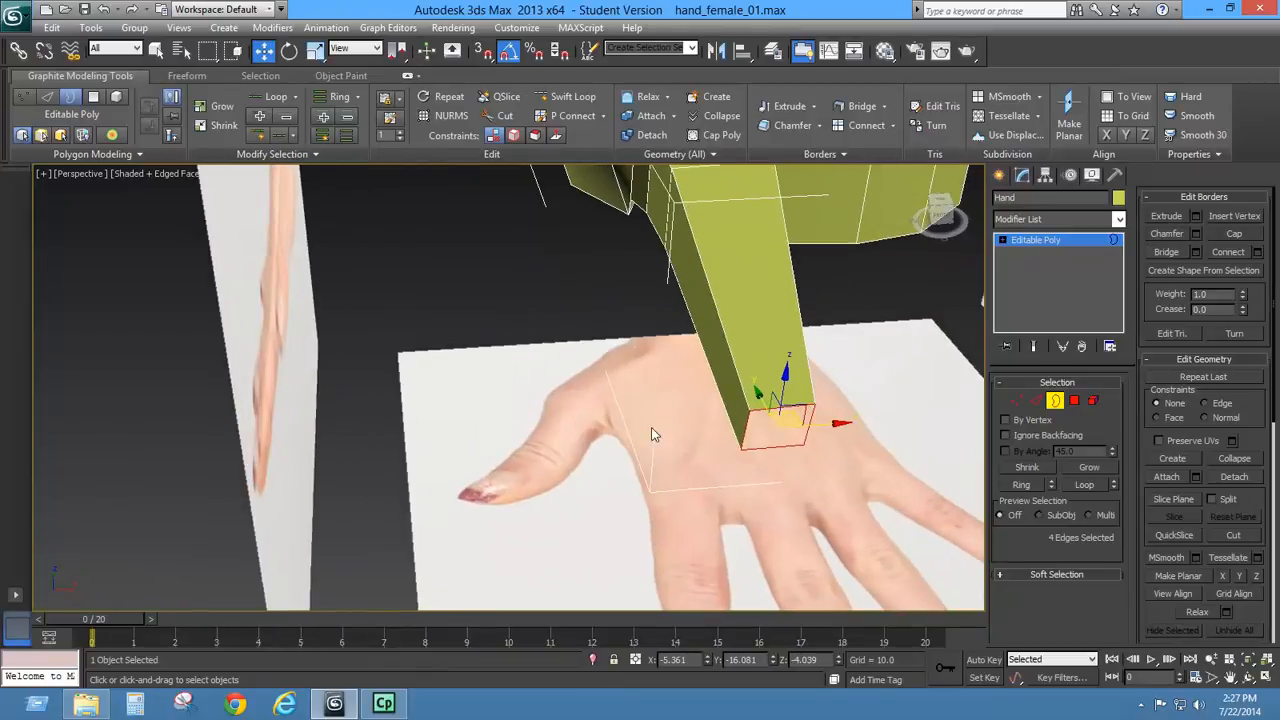
scroll(651, 427, "down", 5)
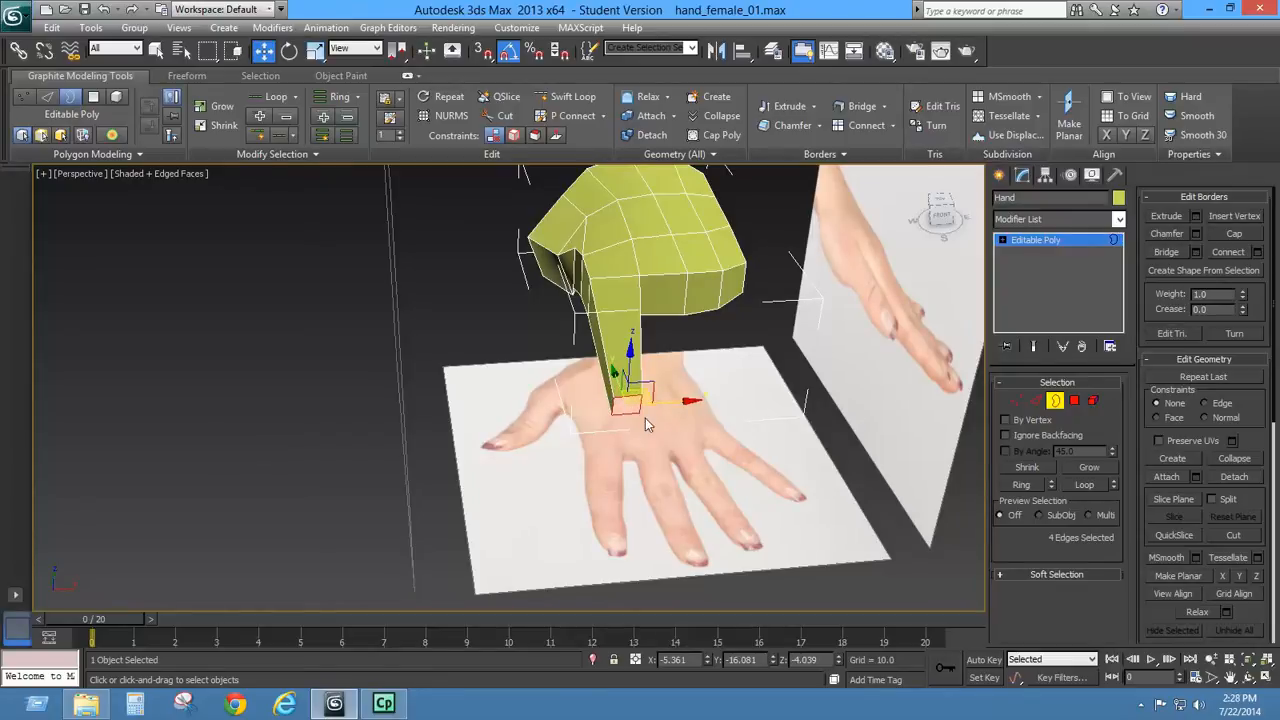
left_click(1234, 233)
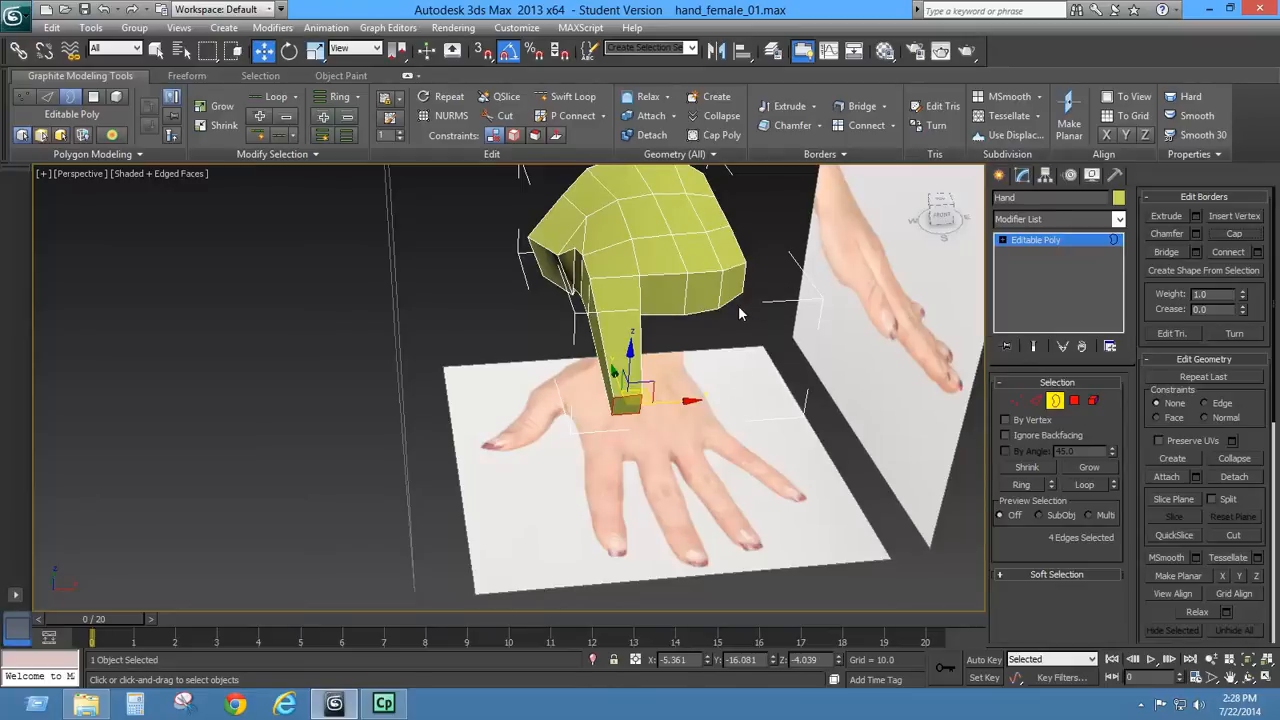
- Make the hand see-through, add a Swift Loop across the index finger's middle knuckle, and move the loop to X about -4.72
key("t")
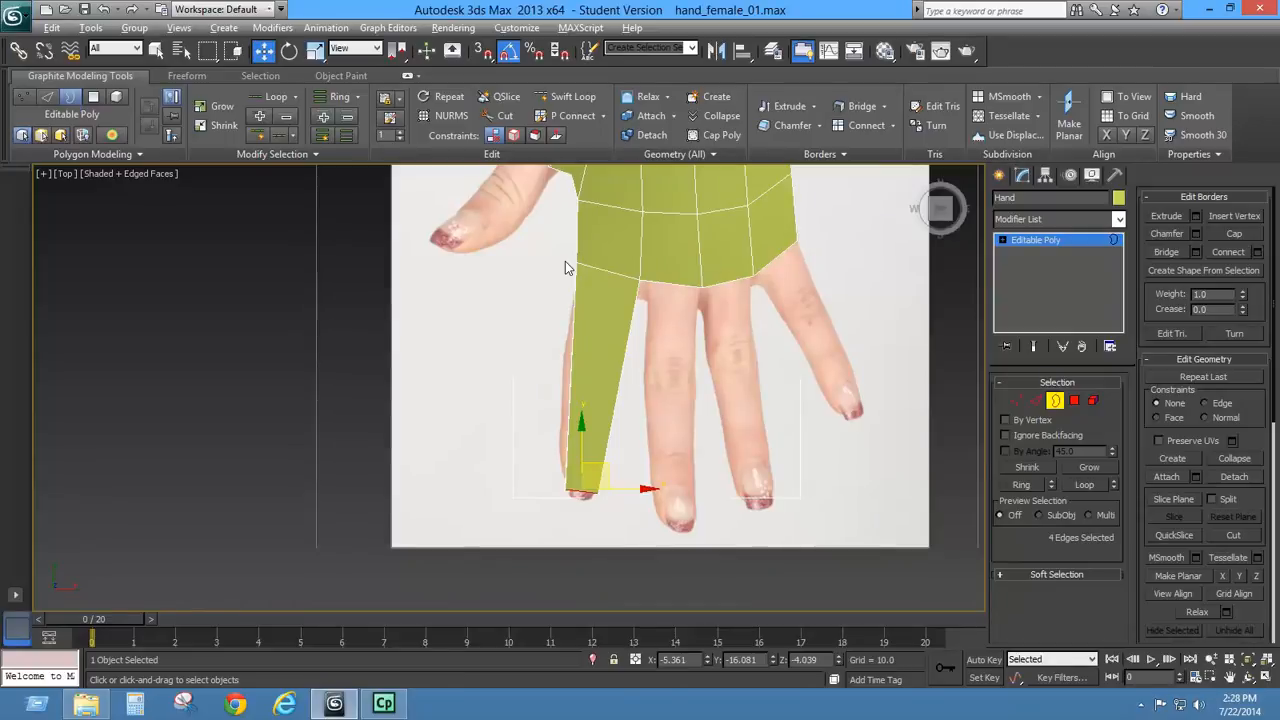
key("alt+x")
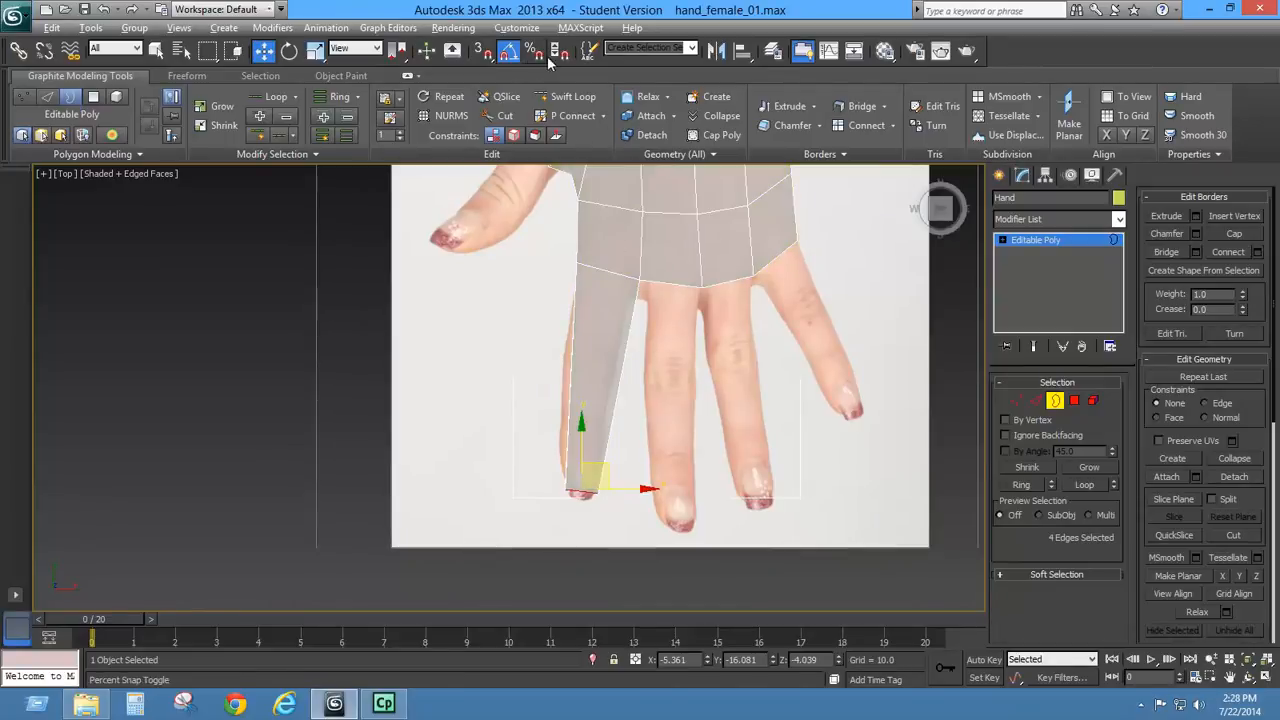
left_click(568, 102)
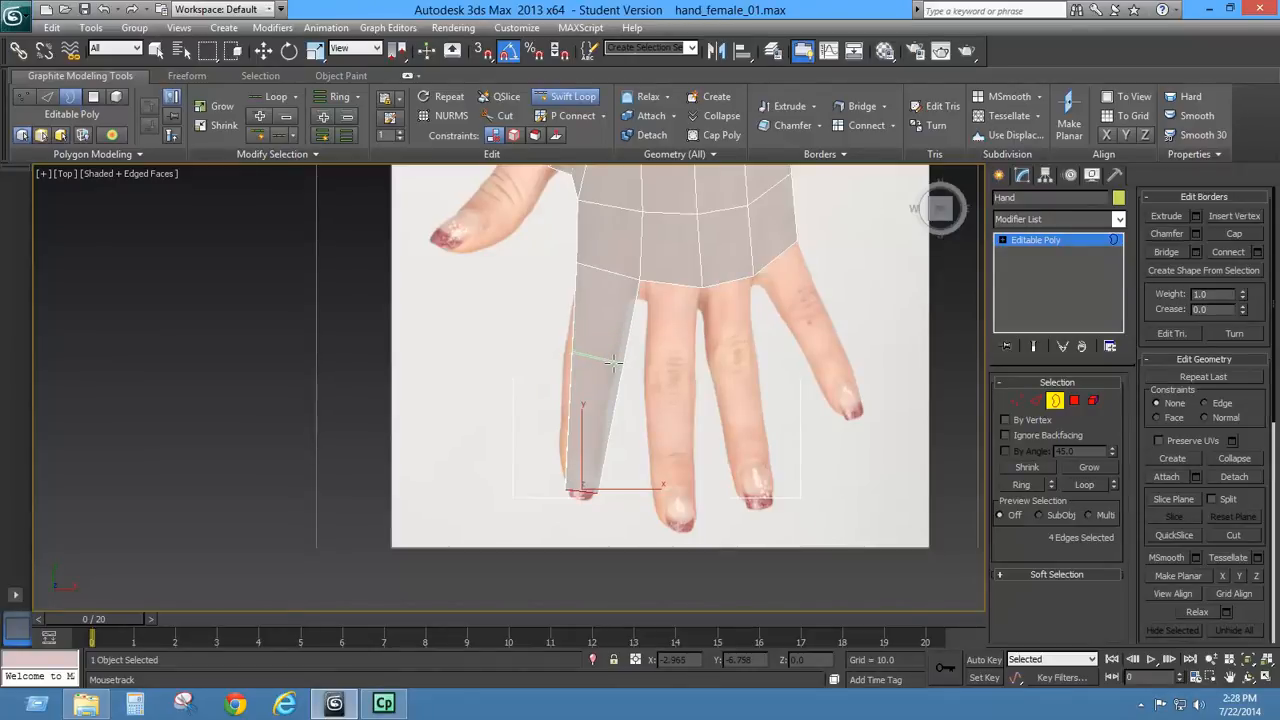
left_click(613, 362)
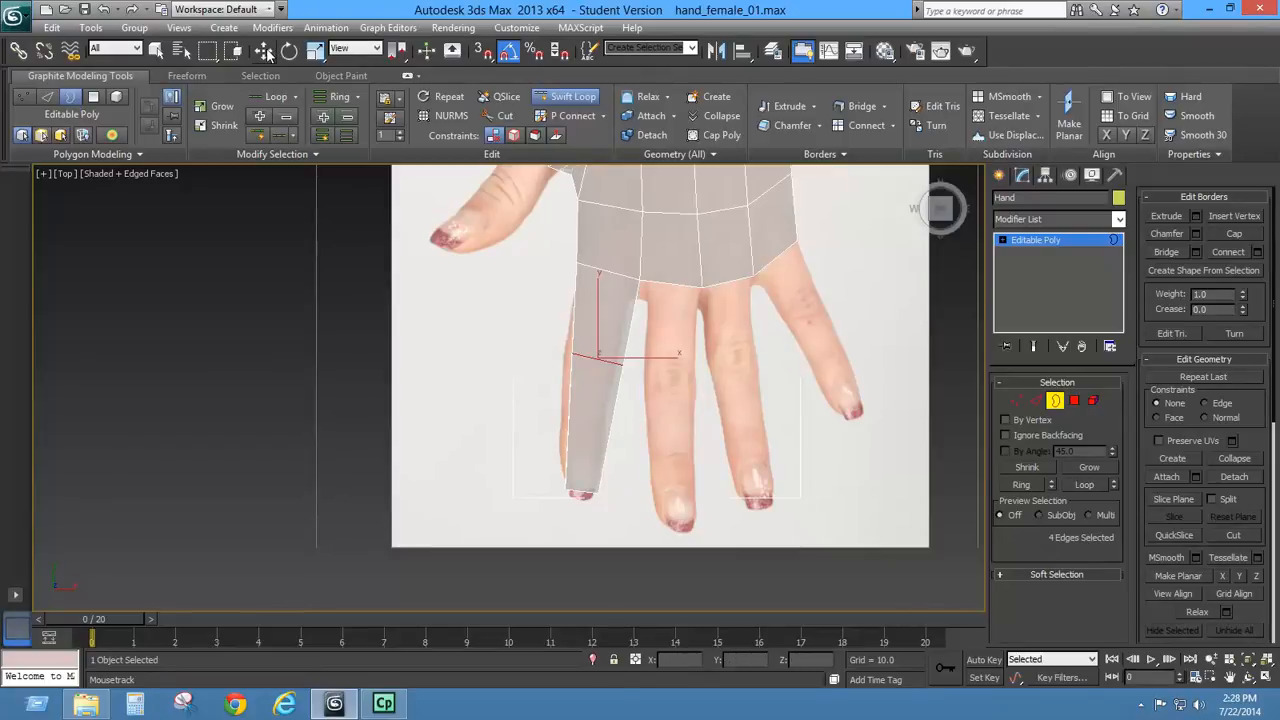
left_click(265, 51)
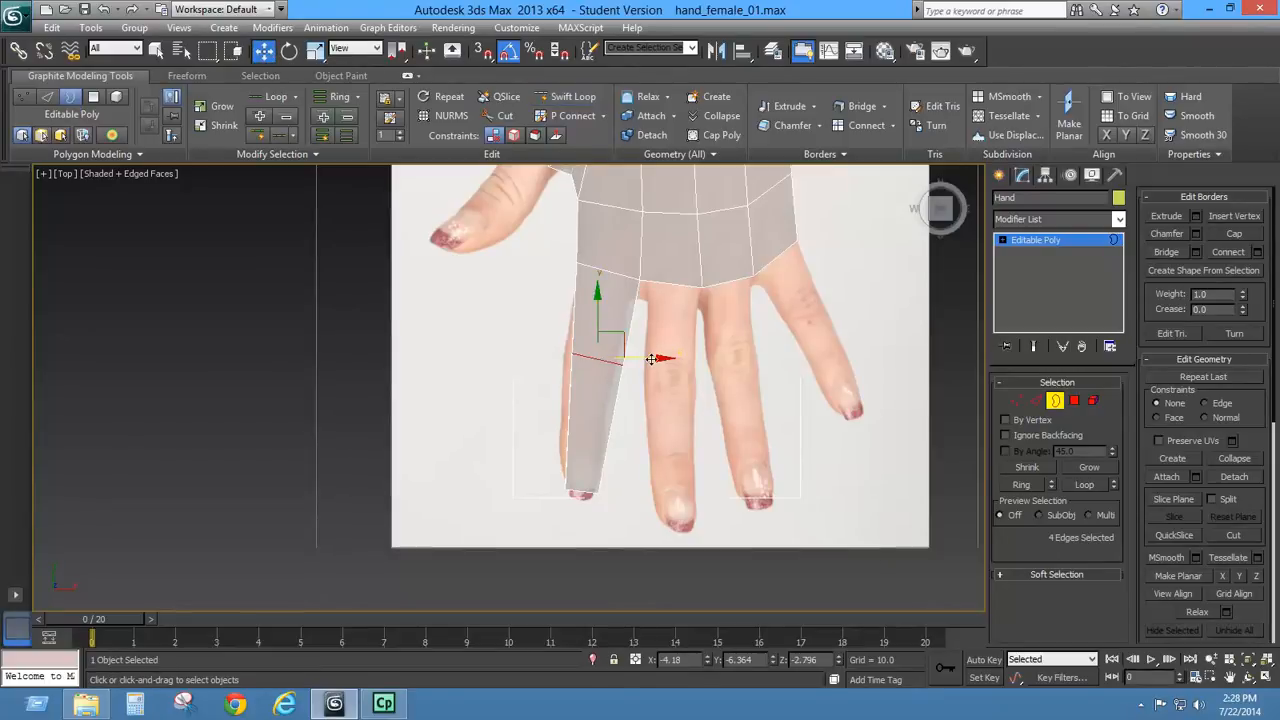
left_click_drag(647, 359, 644, 359)
- Lower the index finger's knuckle loop to Z about -3.47 to match the side reference
middle_click_drag(613, 407, 613, 431)
scroll(613, 431, "up", 6)
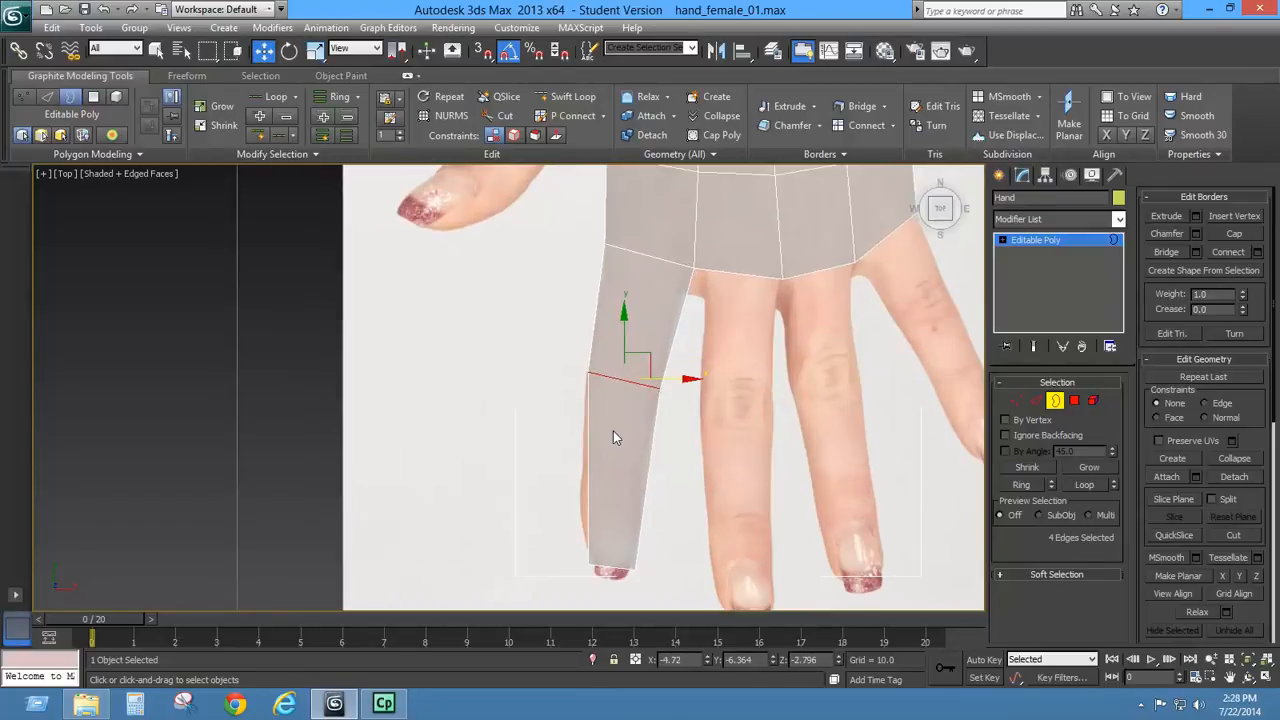
key("l")
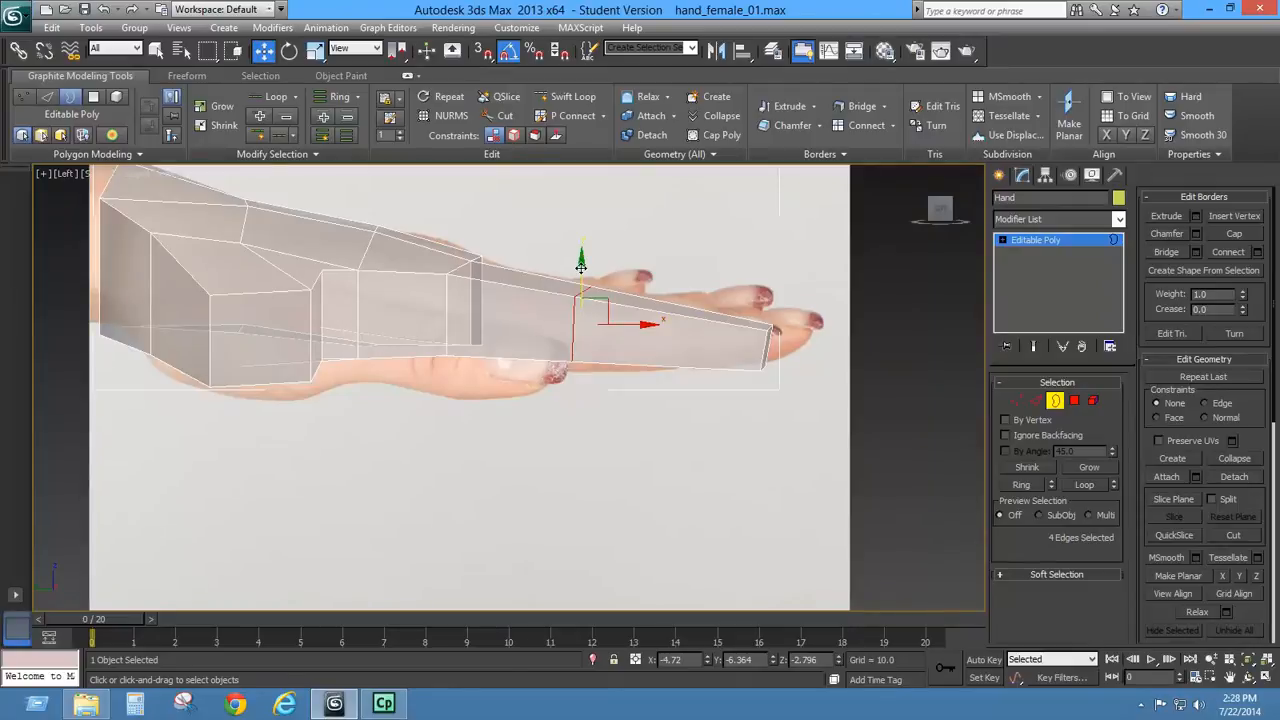
left_click_drag(581, 267, 598, 293)
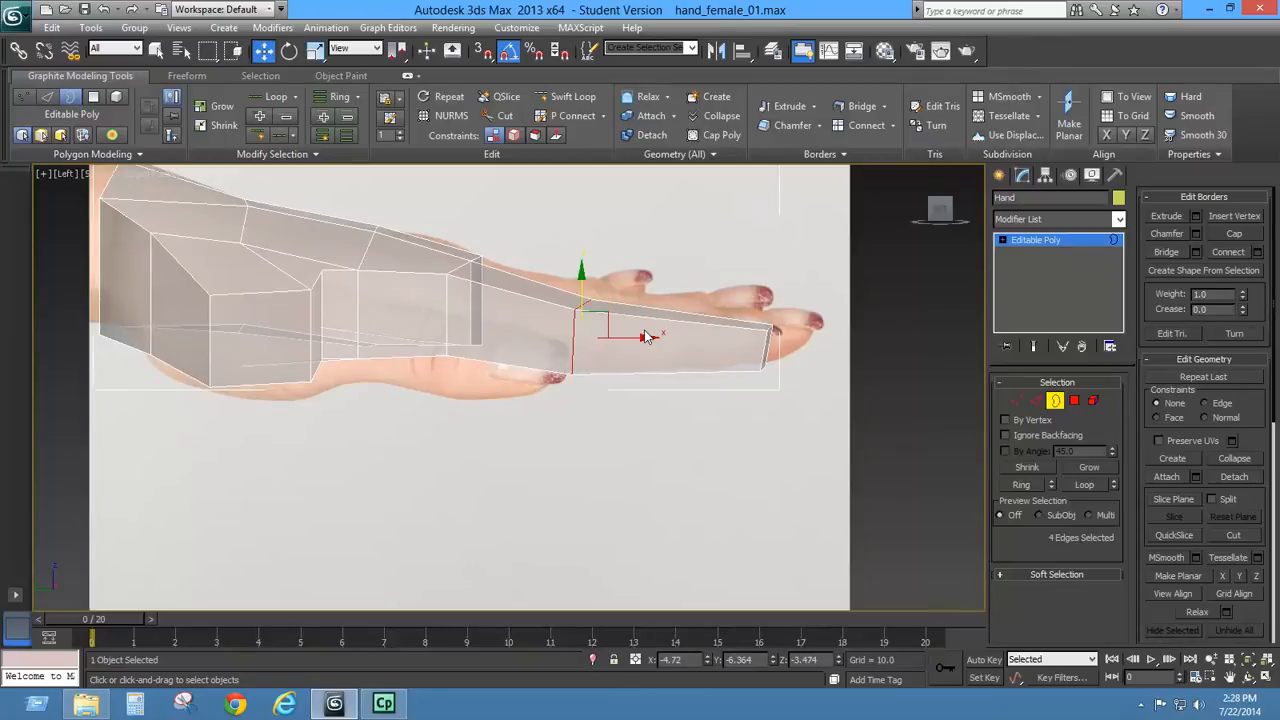
- Add a second Swift Loop between the index knuckle and fingertip, move it to X about -5.31, and rotate it 5 degrees about Z
key("t")
middle_click_drag(710, 354, 682, 267)
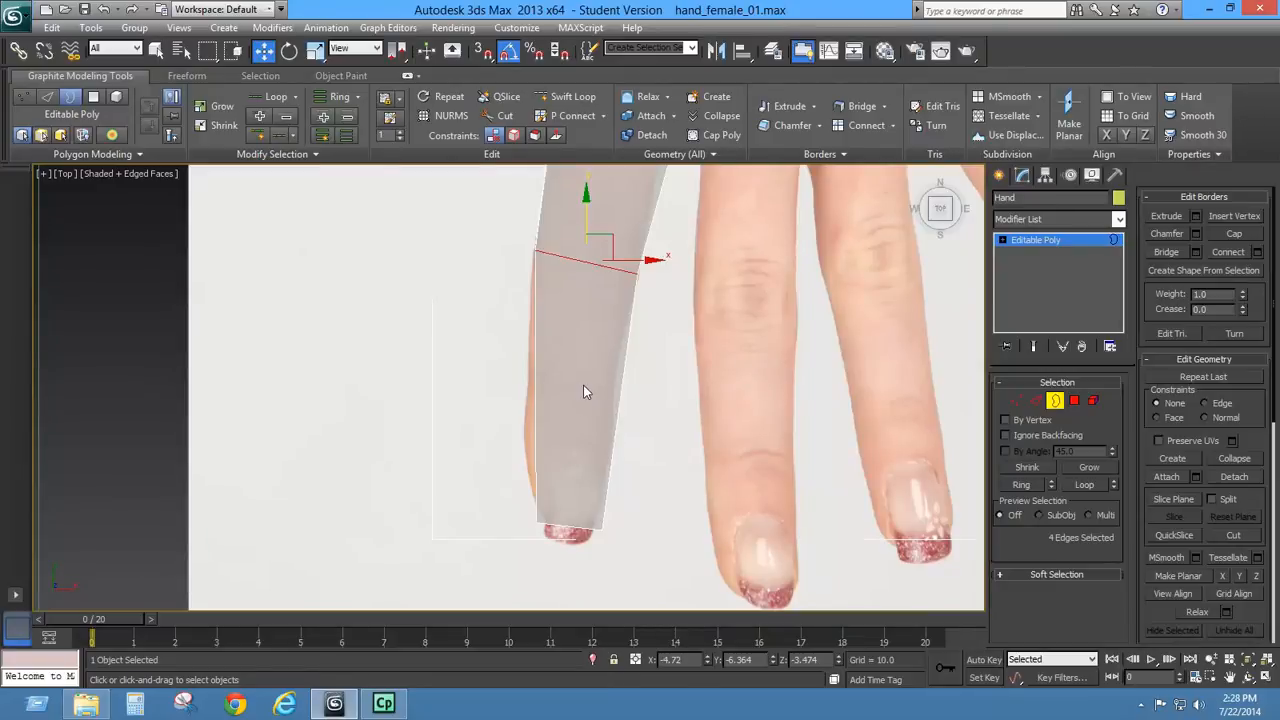
left_click(573, 96)
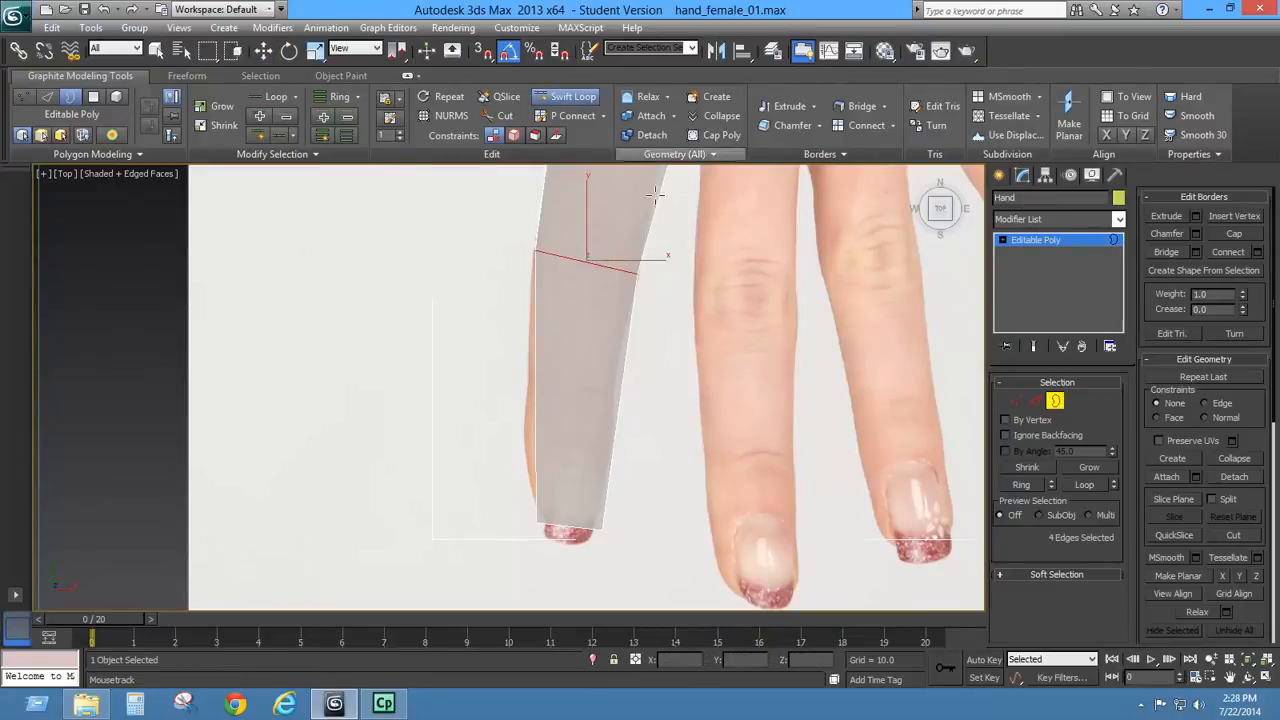
left_click(612, 401)
left_click(263, 51)
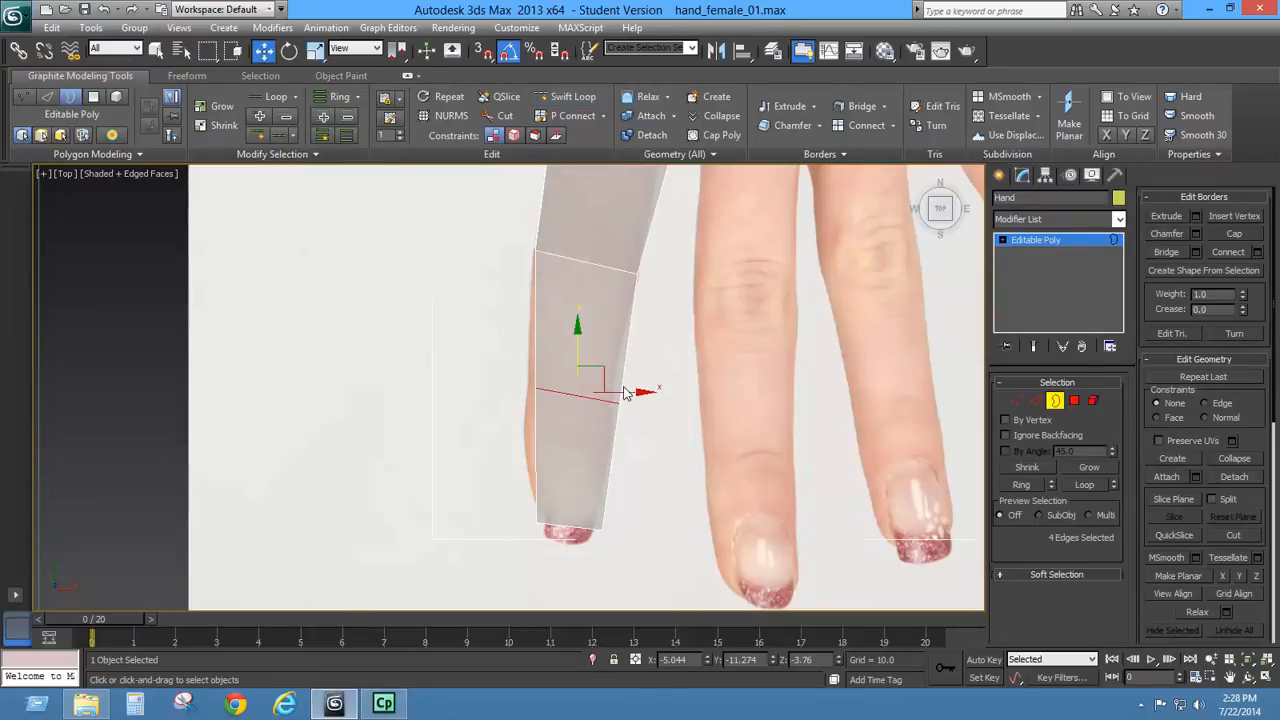
left_click_drag(625, 394, 622, 394)
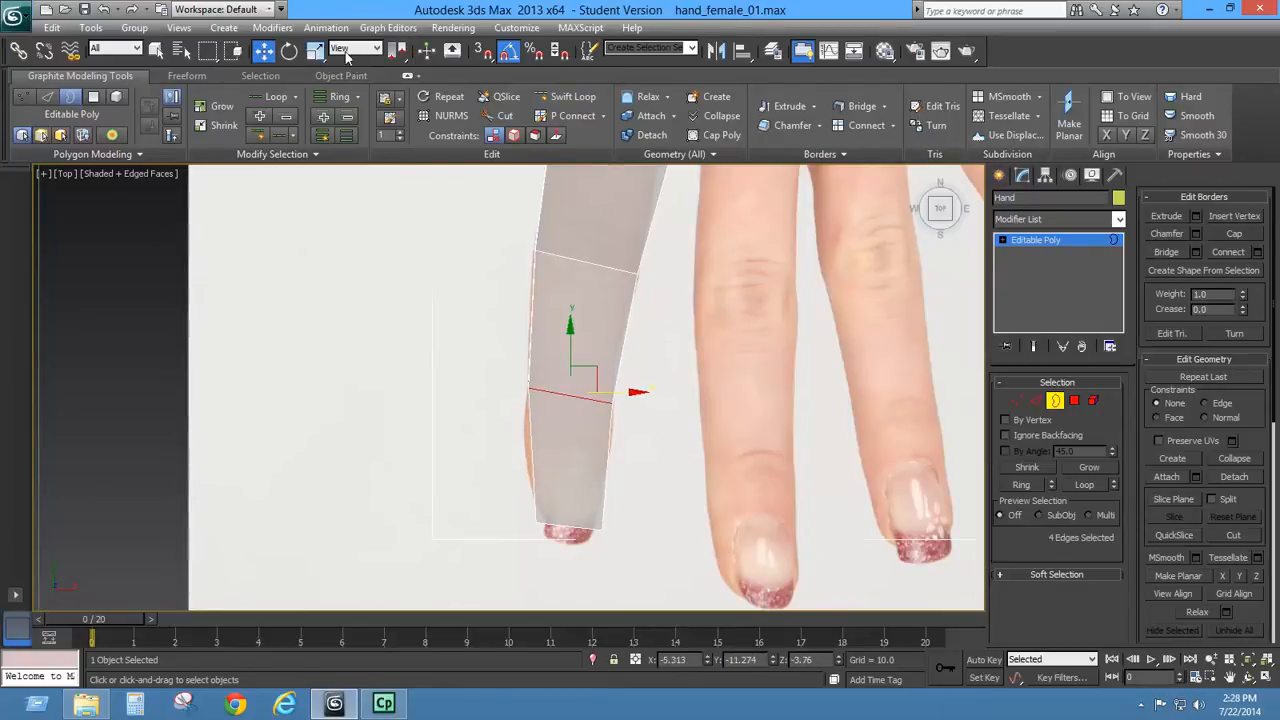
left_click(289, 51)
left_click_drag(629, 378, 626, 366)
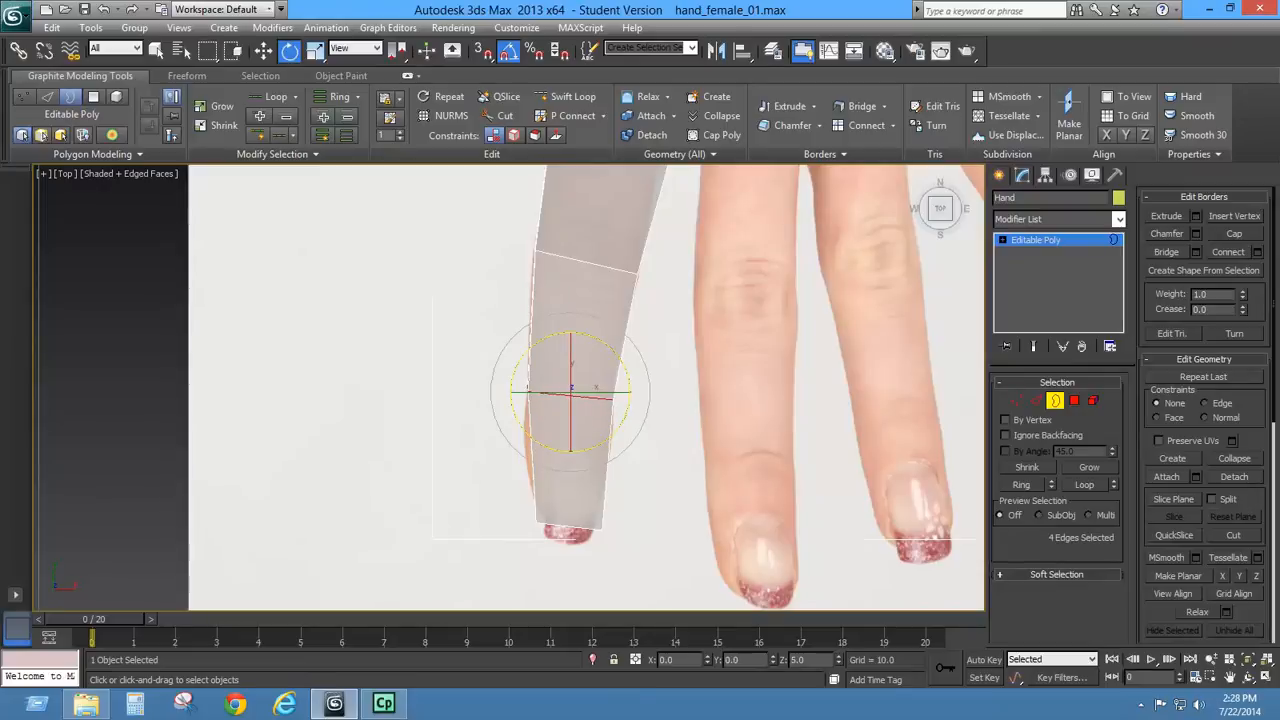
- Switch to edge selection and select the whole edge loop at the index finger's middle knuckle
middle_click_drag(664, 312, 646, 407)
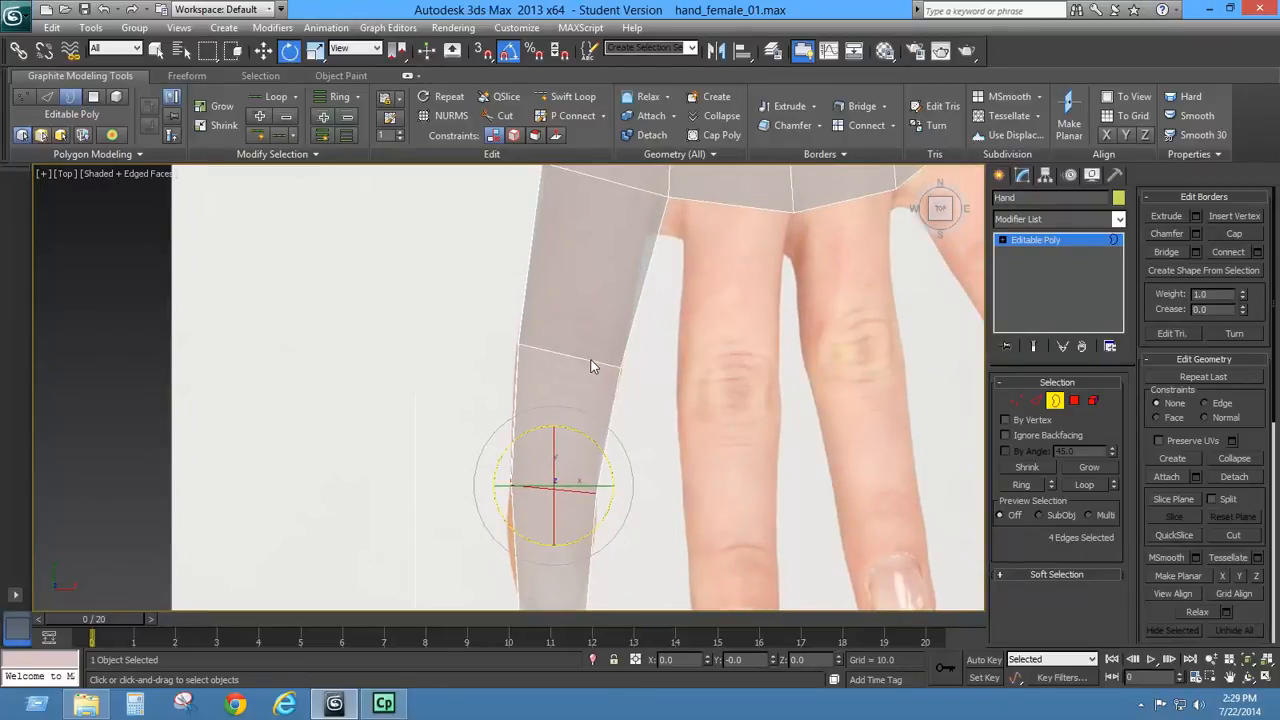
left_click(1054, 400)
key("2")
double_click(543, 351)
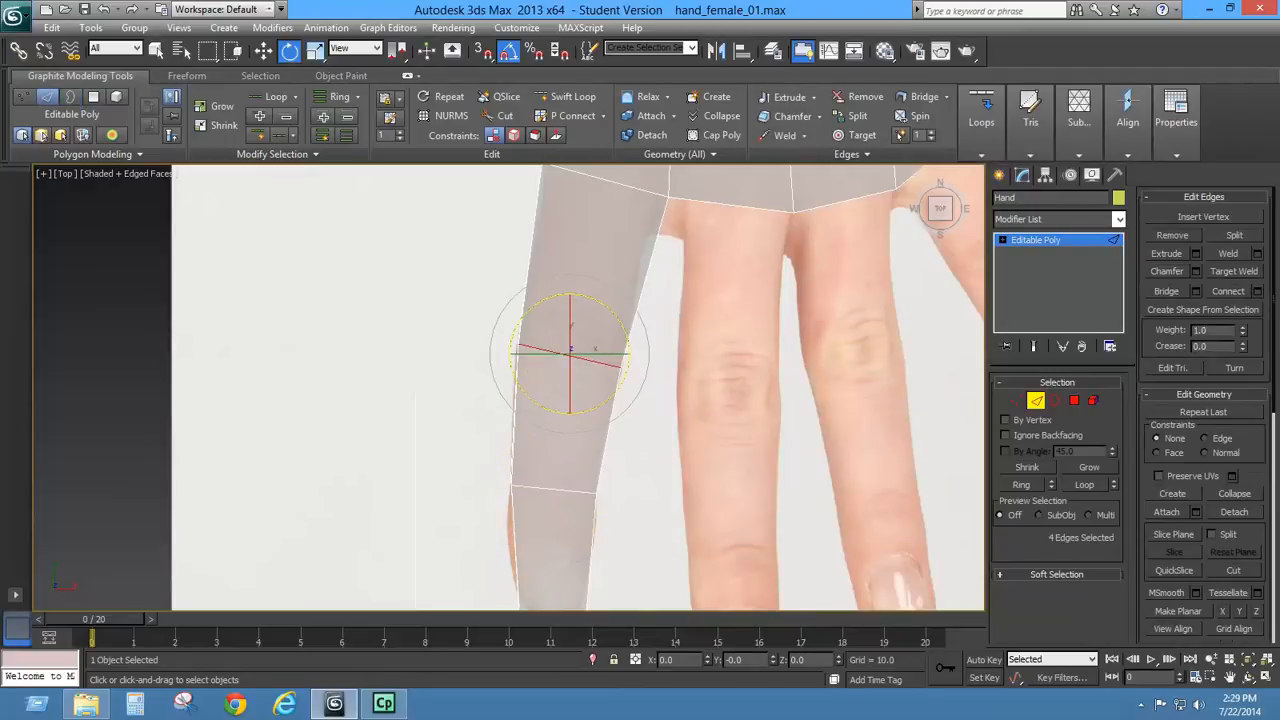
- Try to rotate the selected knuckle loop slightly in the top view
left_click_drag(628, 364, 629, 356)
key("ctrl+z")
scroll(700, 400, "down", 3)
scroll(680, 403, "up", 2)
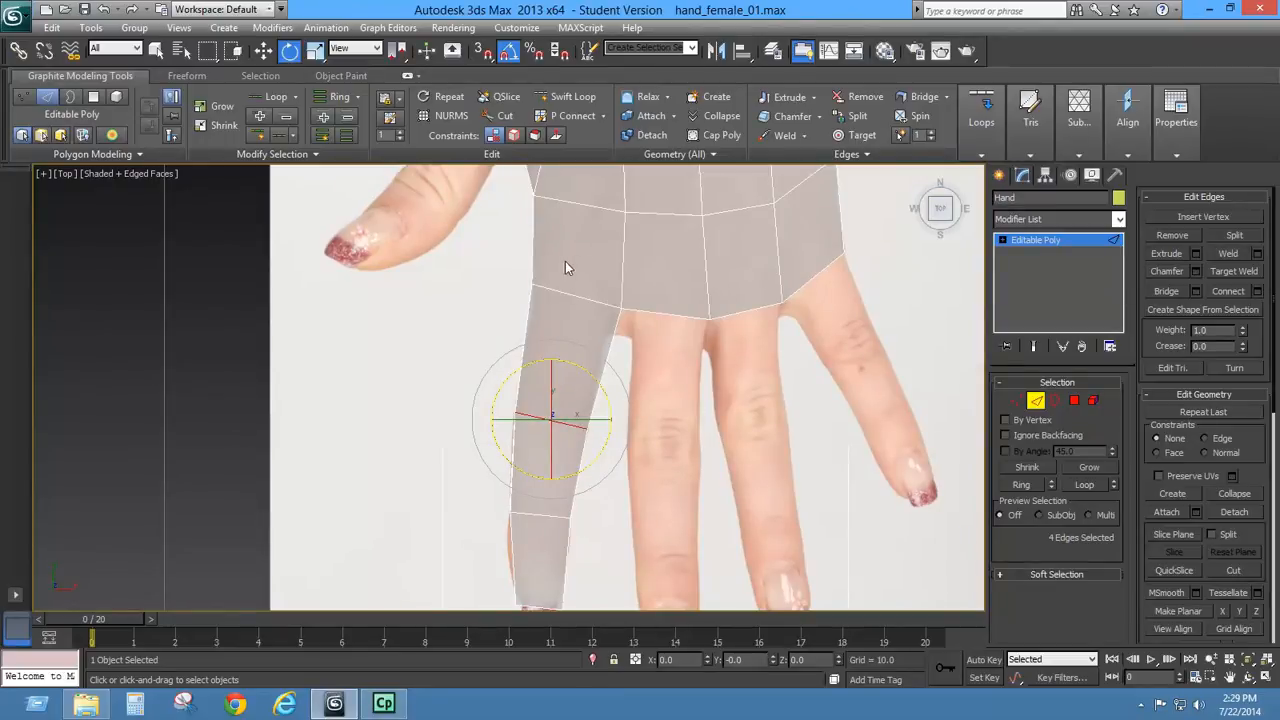
- Select the edge loop at the index finger's fingertip joint and compare it with the side and top references
double_click(543, 516)
key("l")
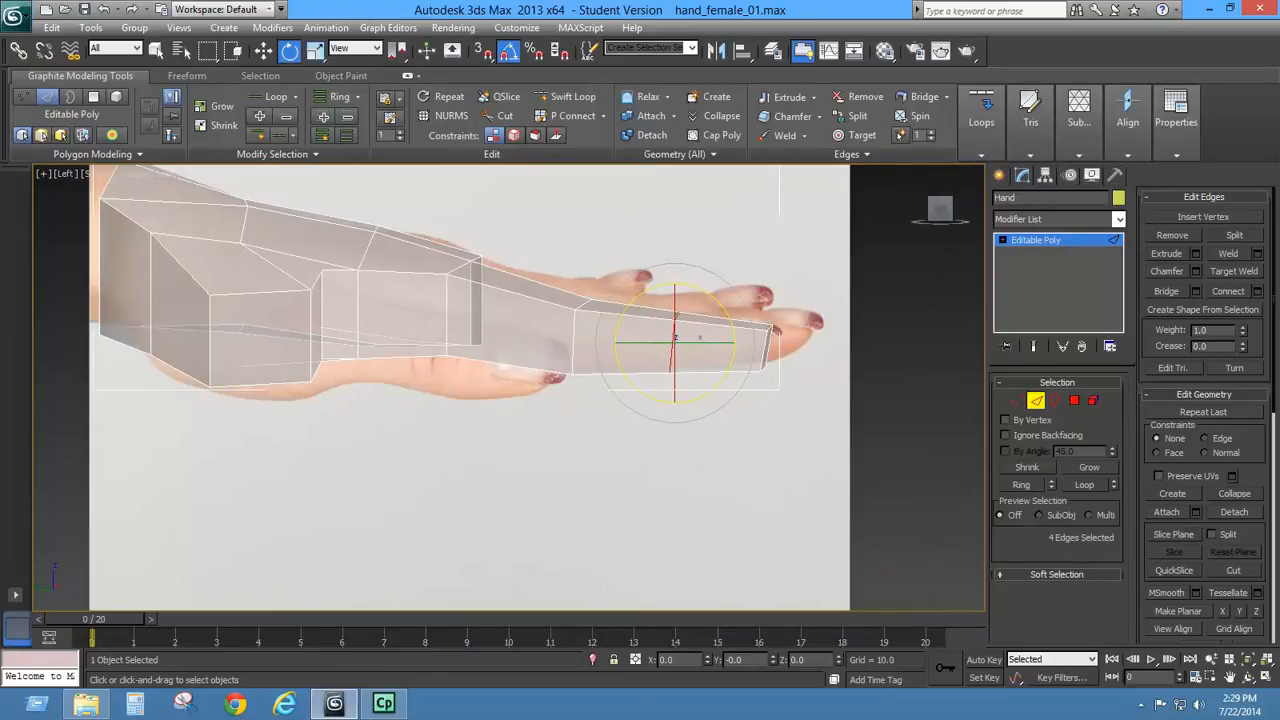
key("t")
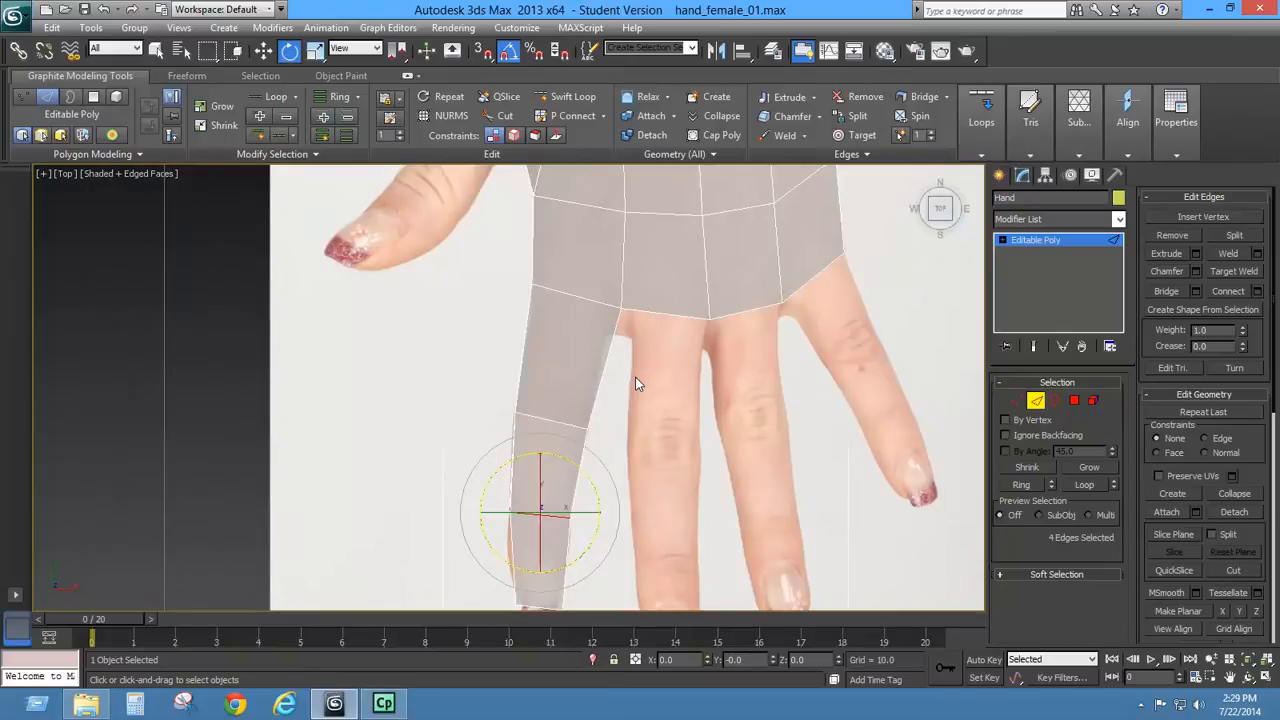
middle_click_drag(582, 440, 544, 340)
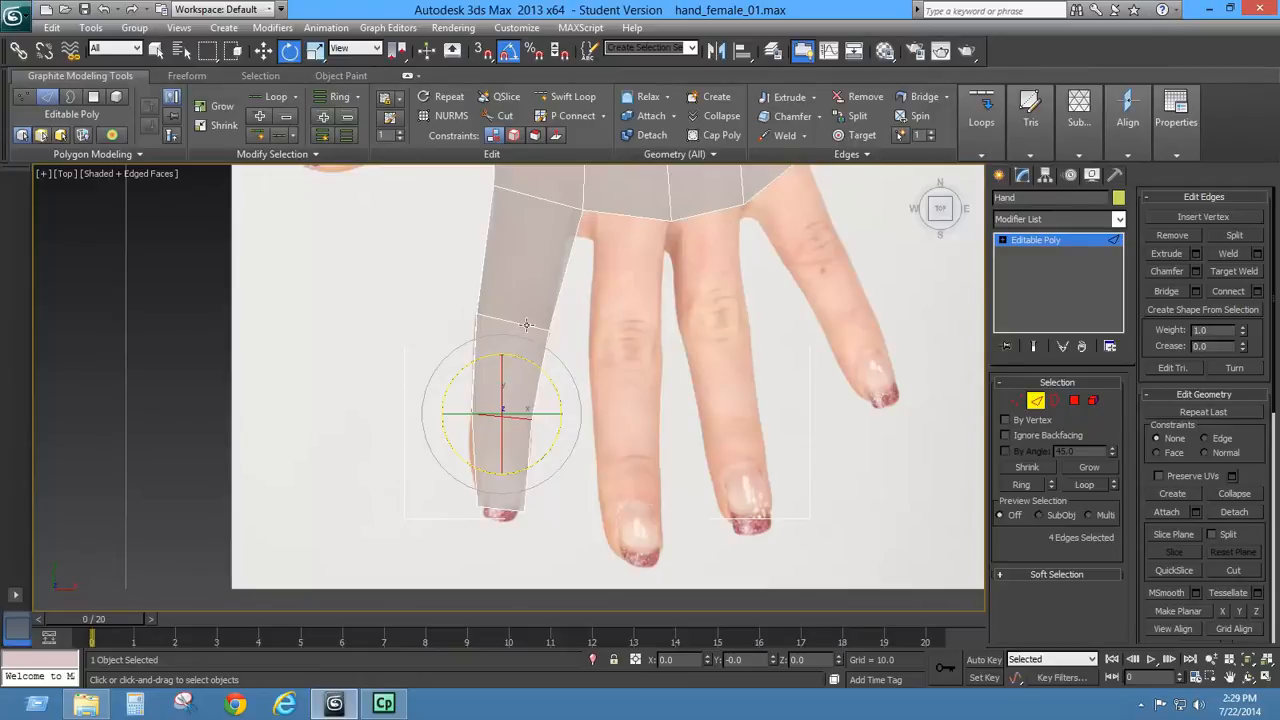
- Add four Swift Loops on the index finger, one on each side of the middle knuckle loop and of the fingertip joint loop
left_click(263, 51)
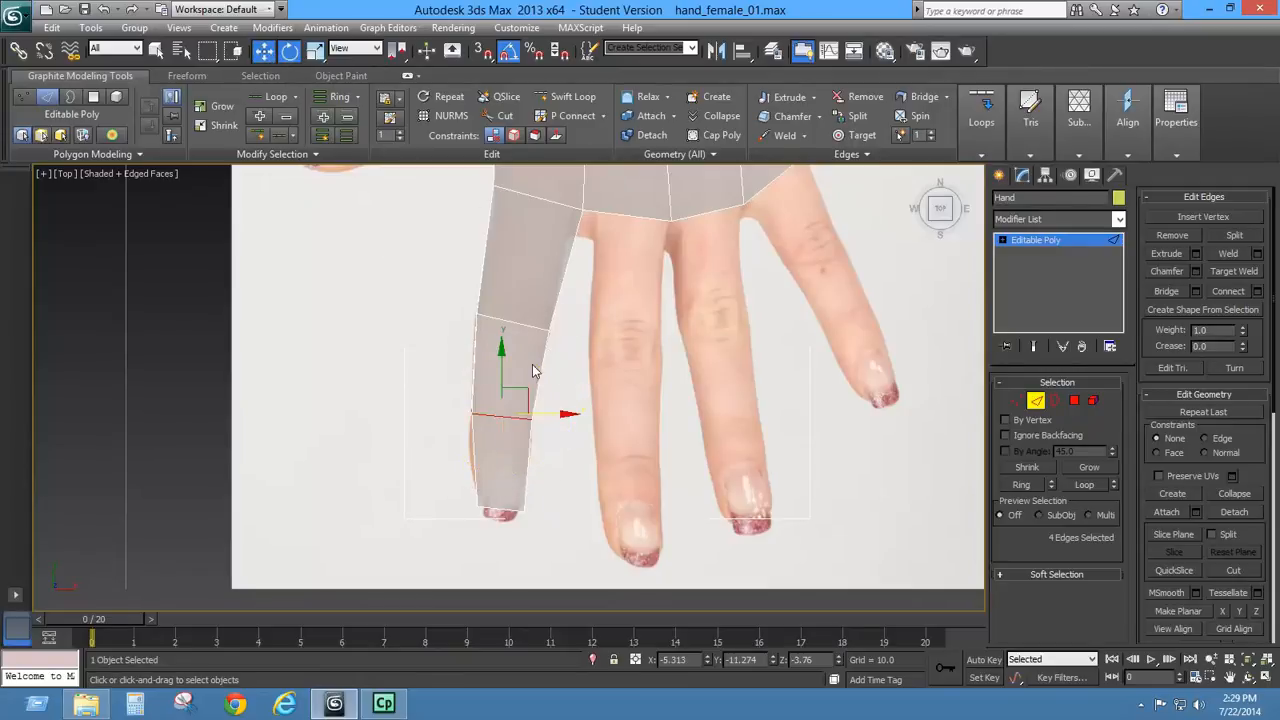
left_click(566, 98)
left_click(540, 305)
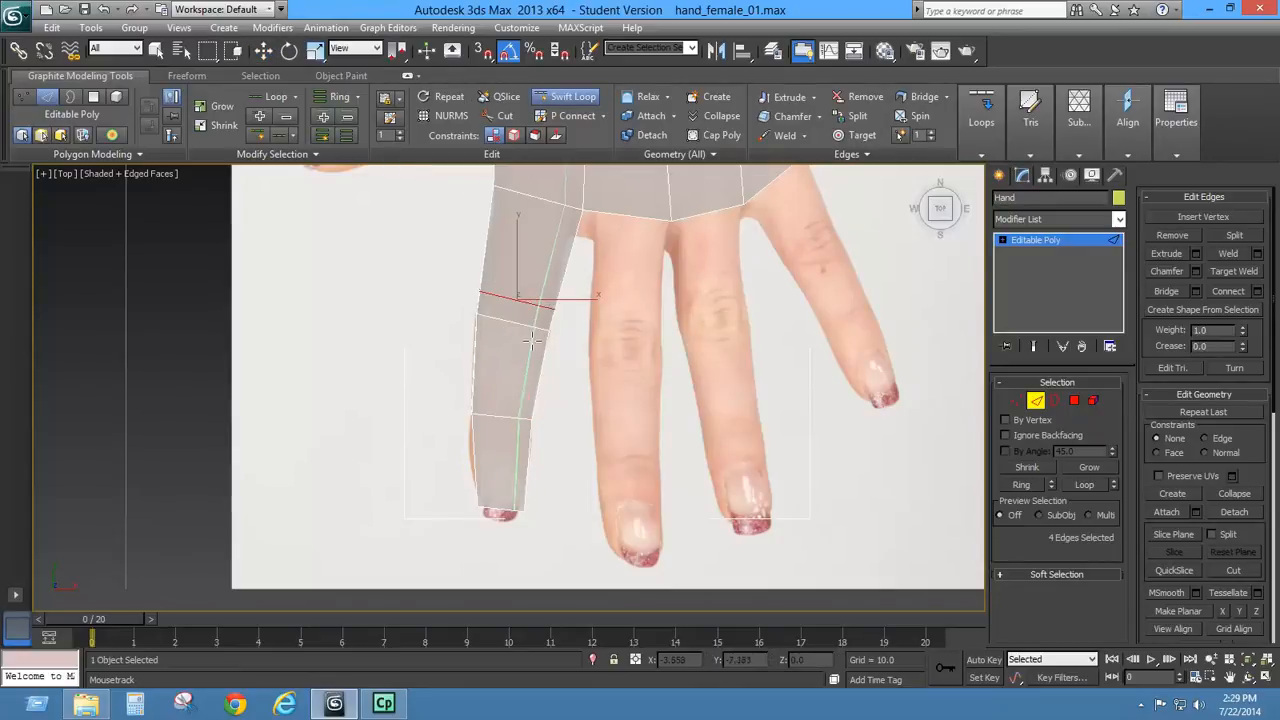
left_click(524, 346)
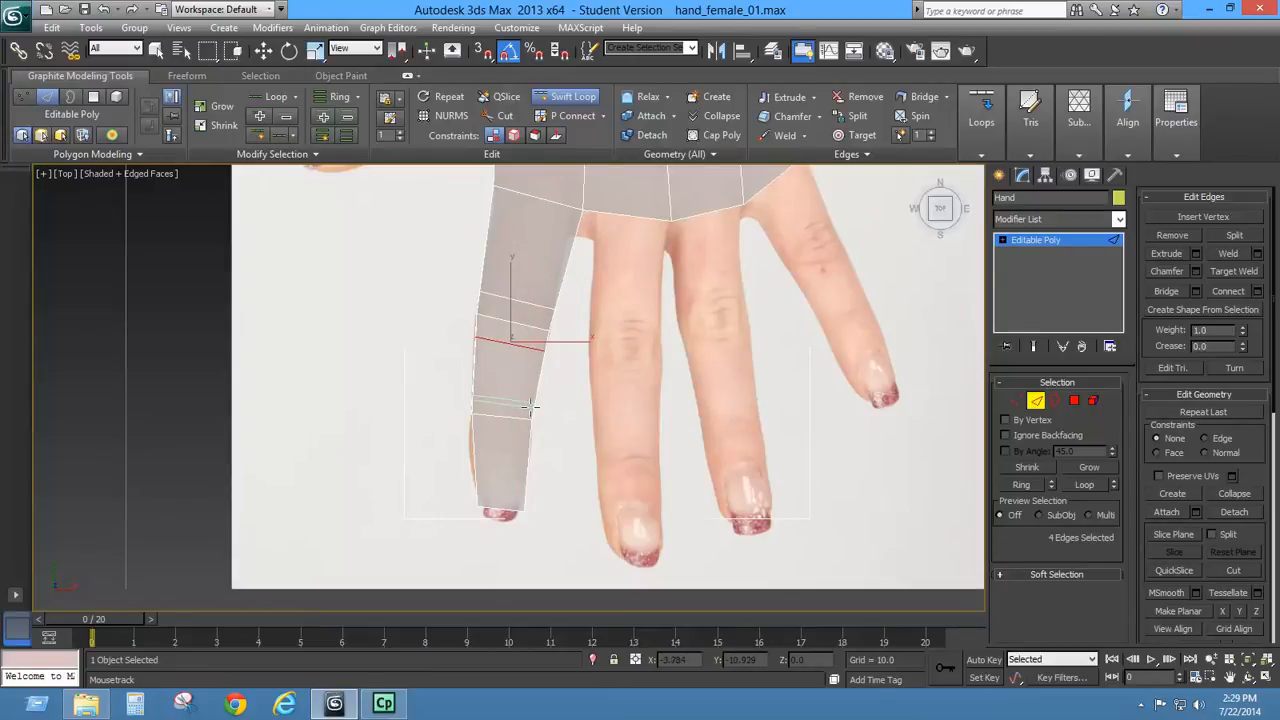
left_click(528, 406)
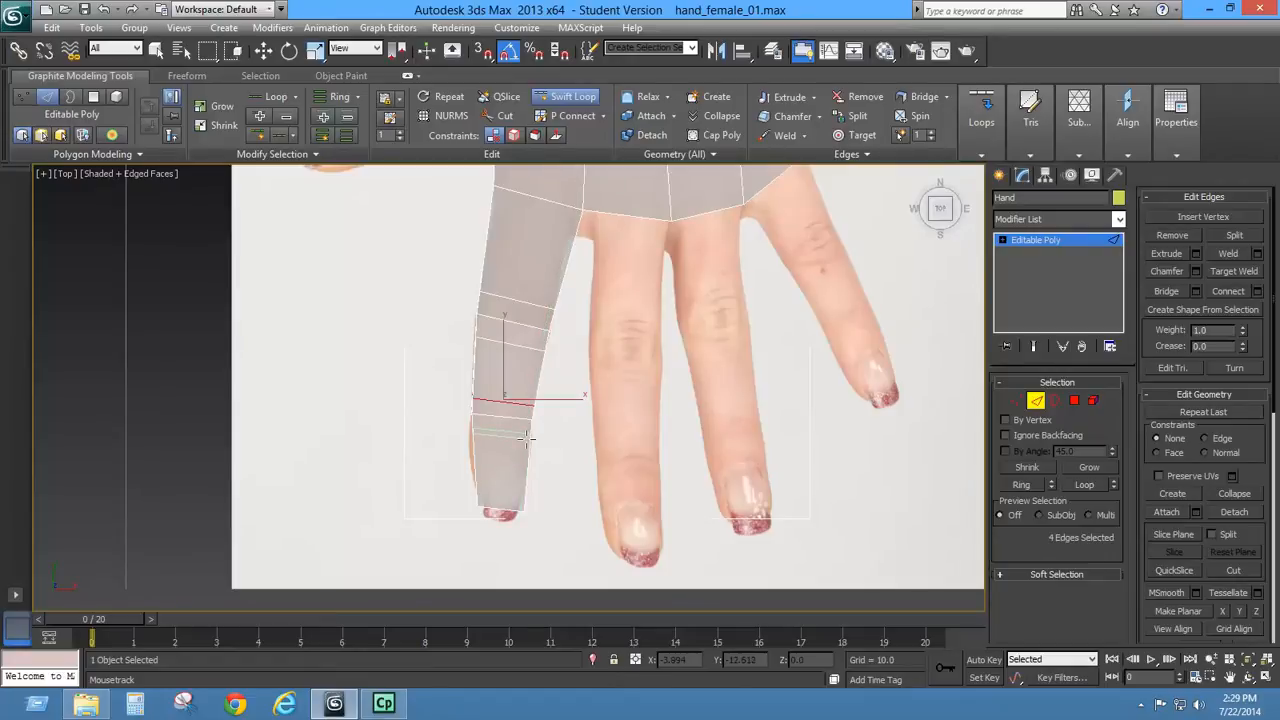
left_click(527, 435)
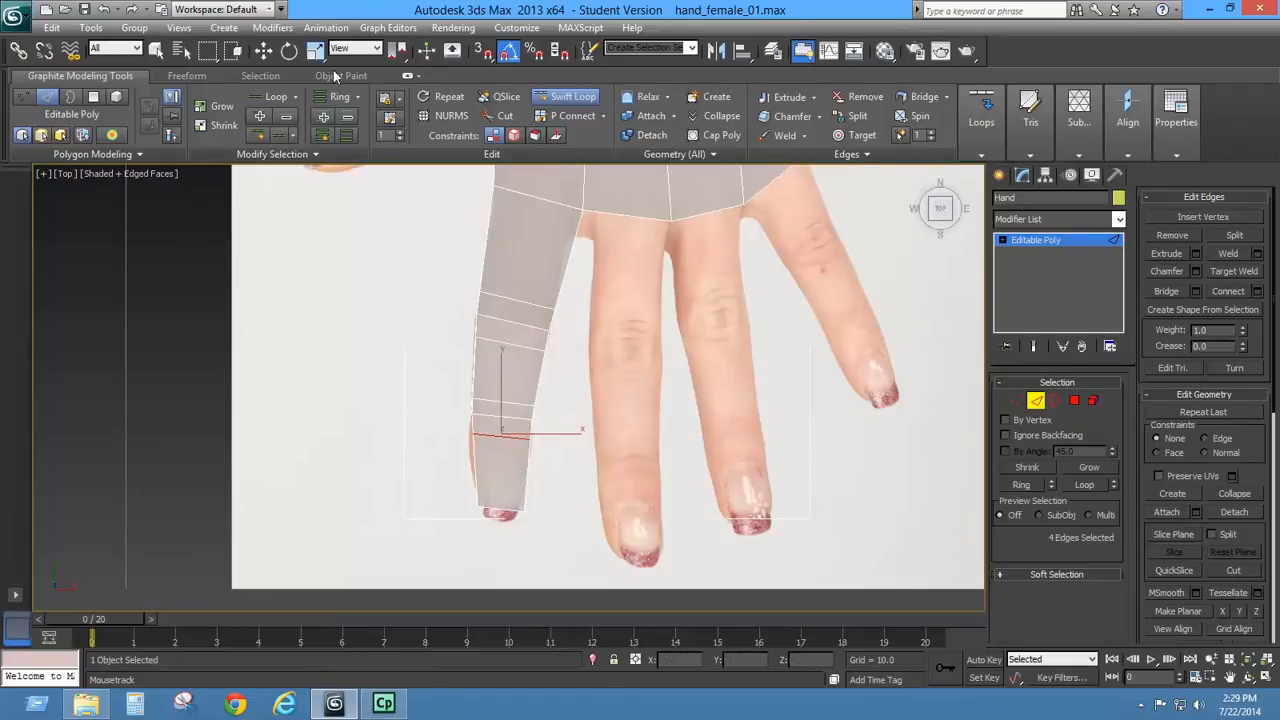
- In vertex mode, widen the loop just below the fingertip joint, moving its thumb-side vertices to X about -6.98 and the opposite ones outward about 0.09
left_click(263, 51)
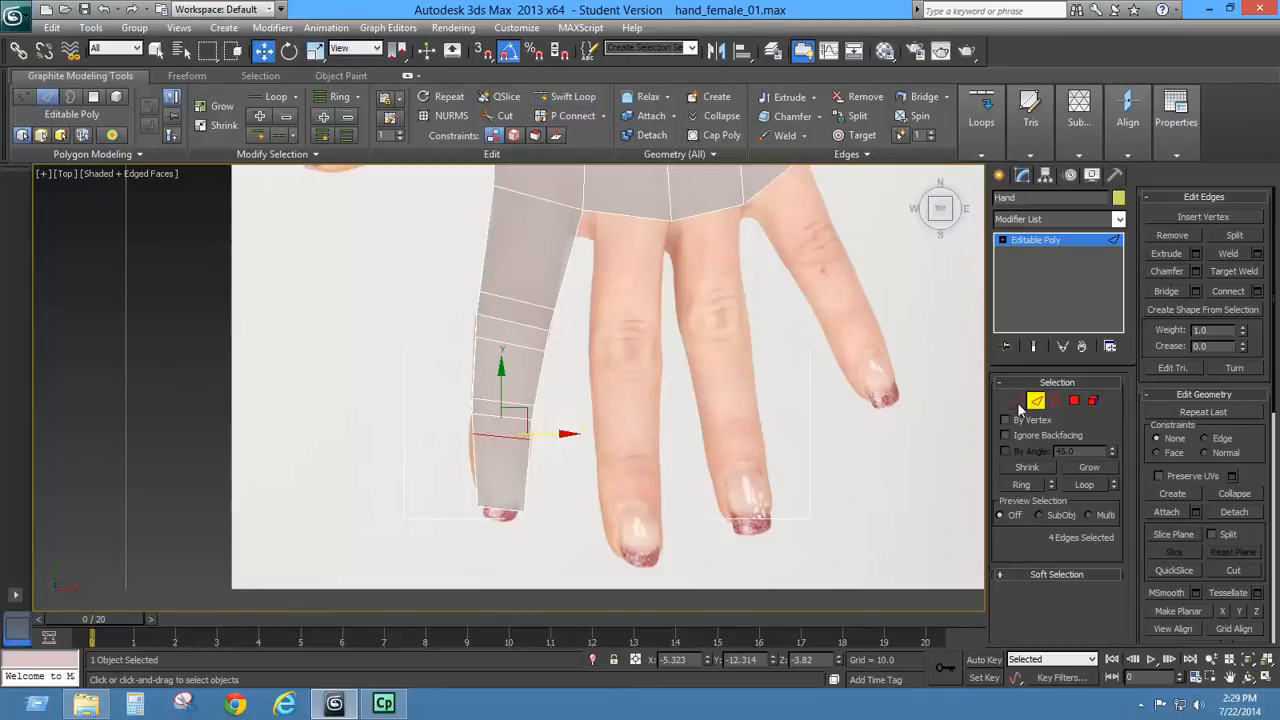
middle_click_drag(543, 470, 563, 466)
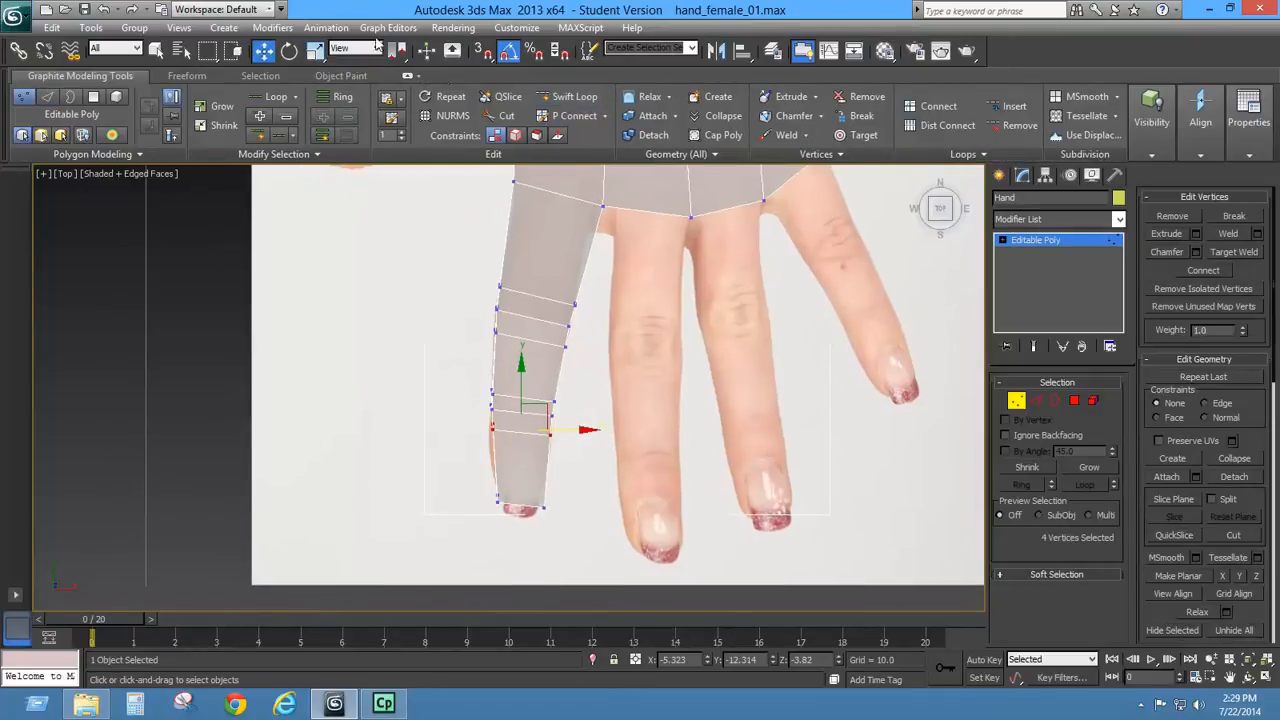
left_click(1037, 400)
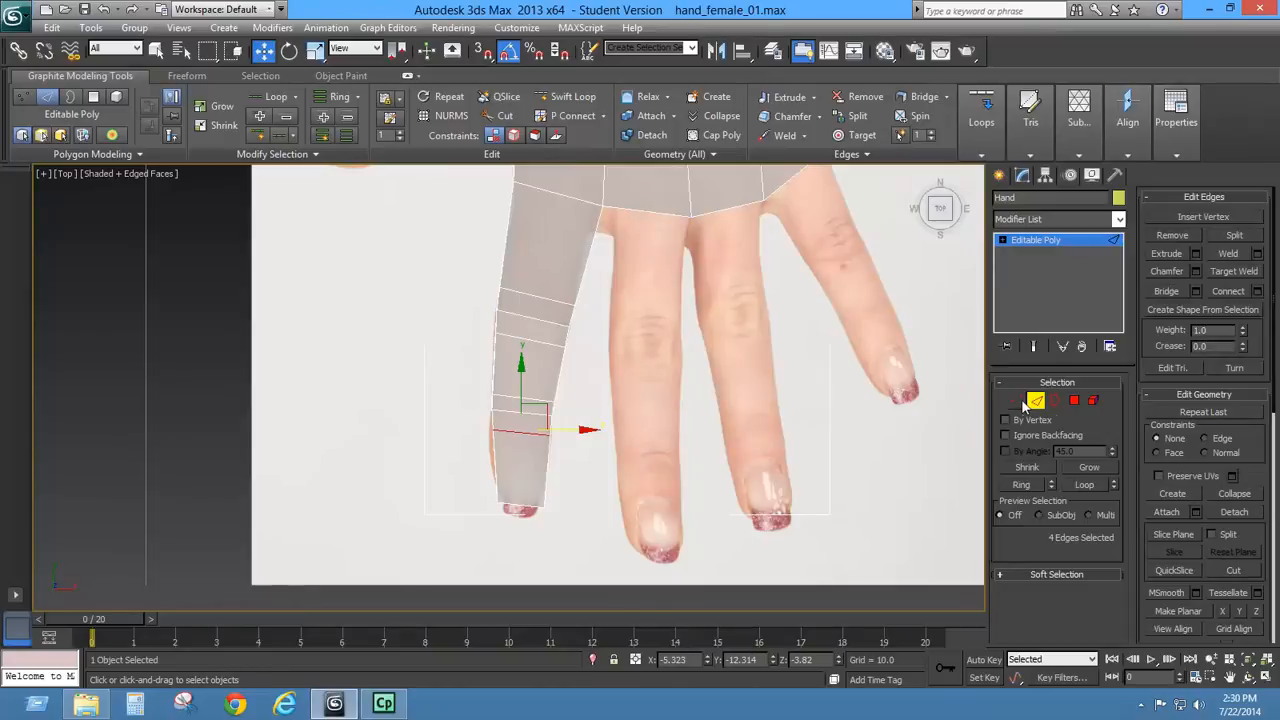
left_click(1017, 401)
scroll(540, 450, "up", 6)
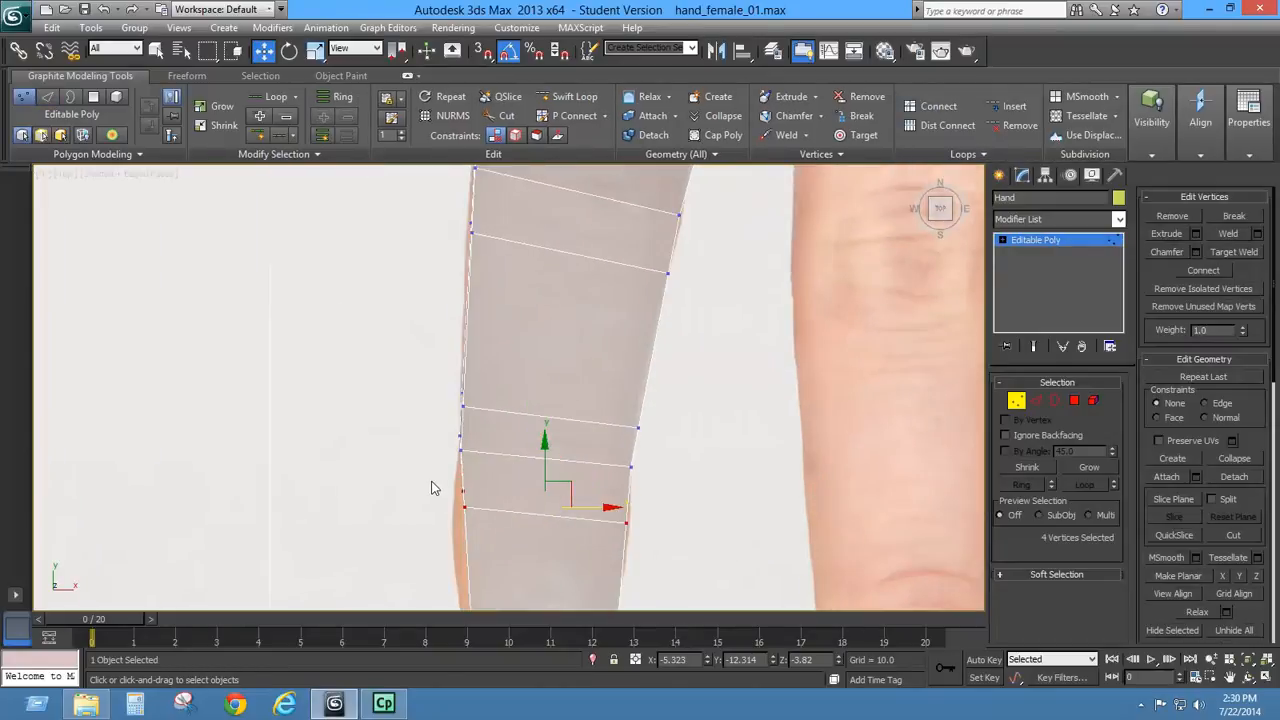
left_click_drag(499, 518, 499, 519)
middle_click_drag(499, 531, 516, 452)
left_click_drag(531, 422, 523, 421)
middle_click_drag(638, 487, 649, 382)
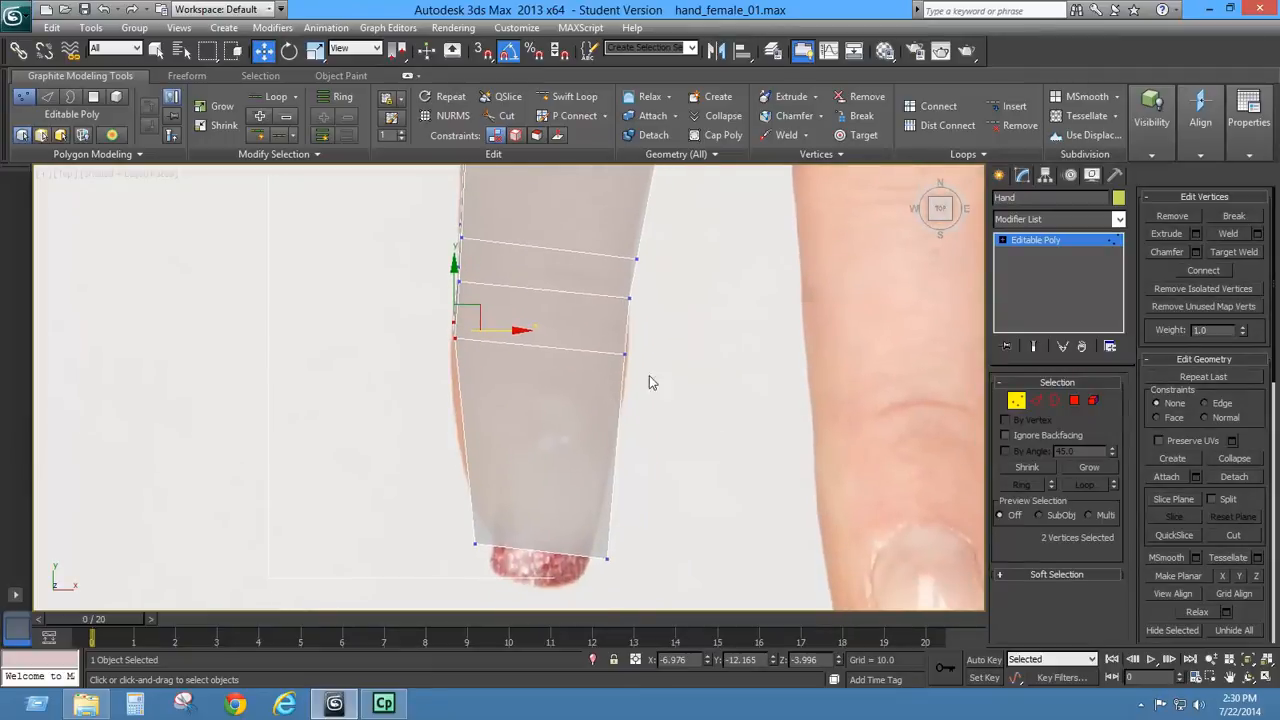
left_click(623, 356)
left_click_drag(665, 350, 669, 346)
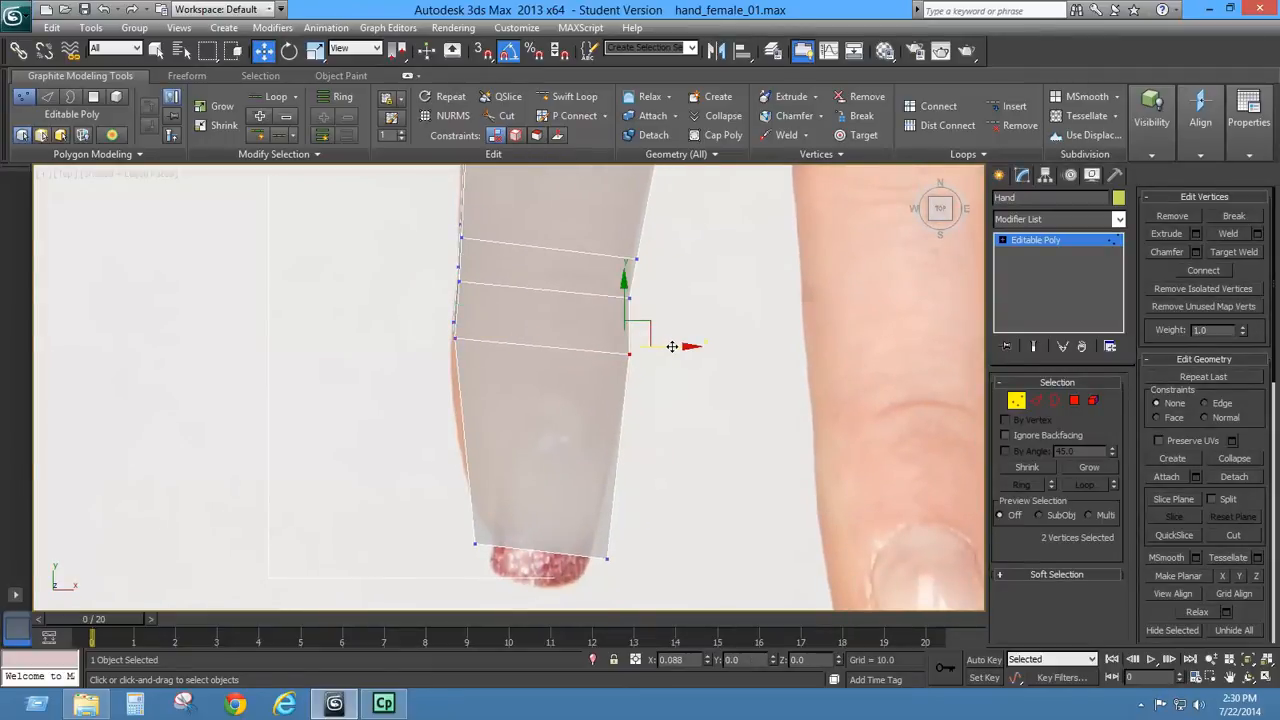
- Fit the side vertices of the loop above the fingertip joint and the thumb-side vertices below the middle knuckle to the finger outline
middle_click_drag(677, 343, 641, 412)
left_click_drag(464, 323, 466, 324)
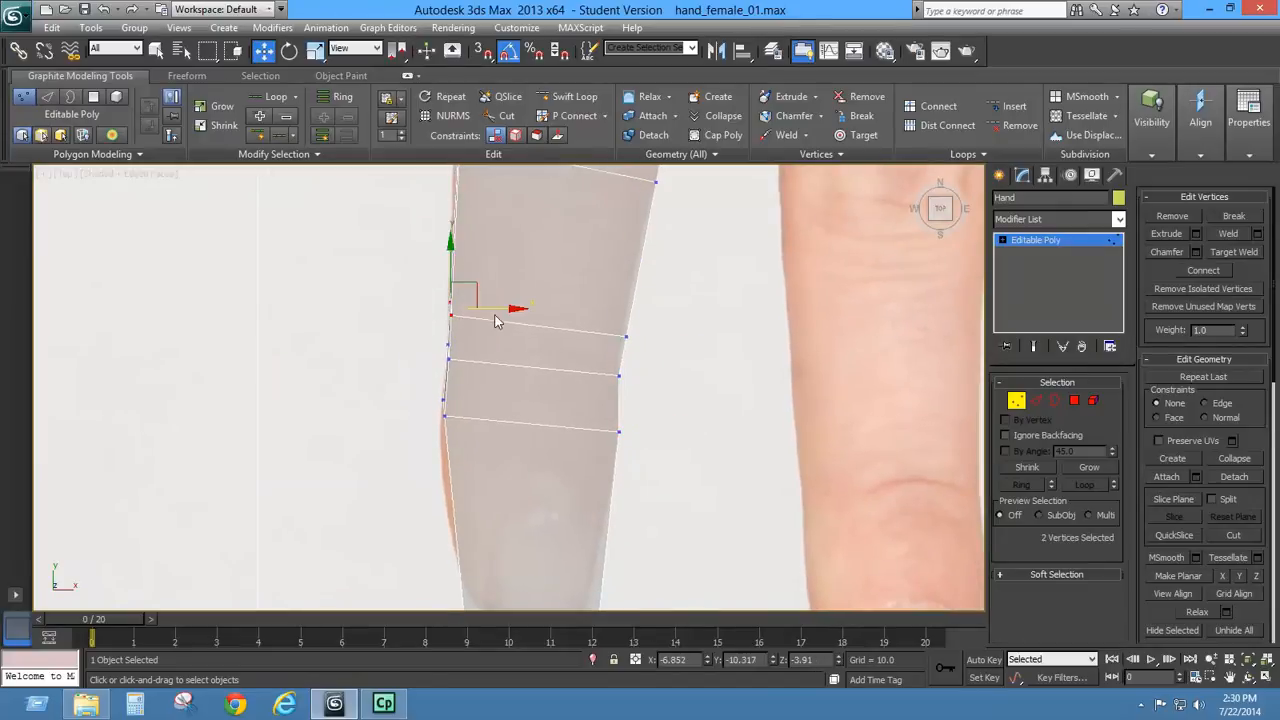
left_click_drag(660, 314, 618, 350)
middle_click_drag(671, 329, 634, 491)
left_click_drag(448, 425, 450, 426)
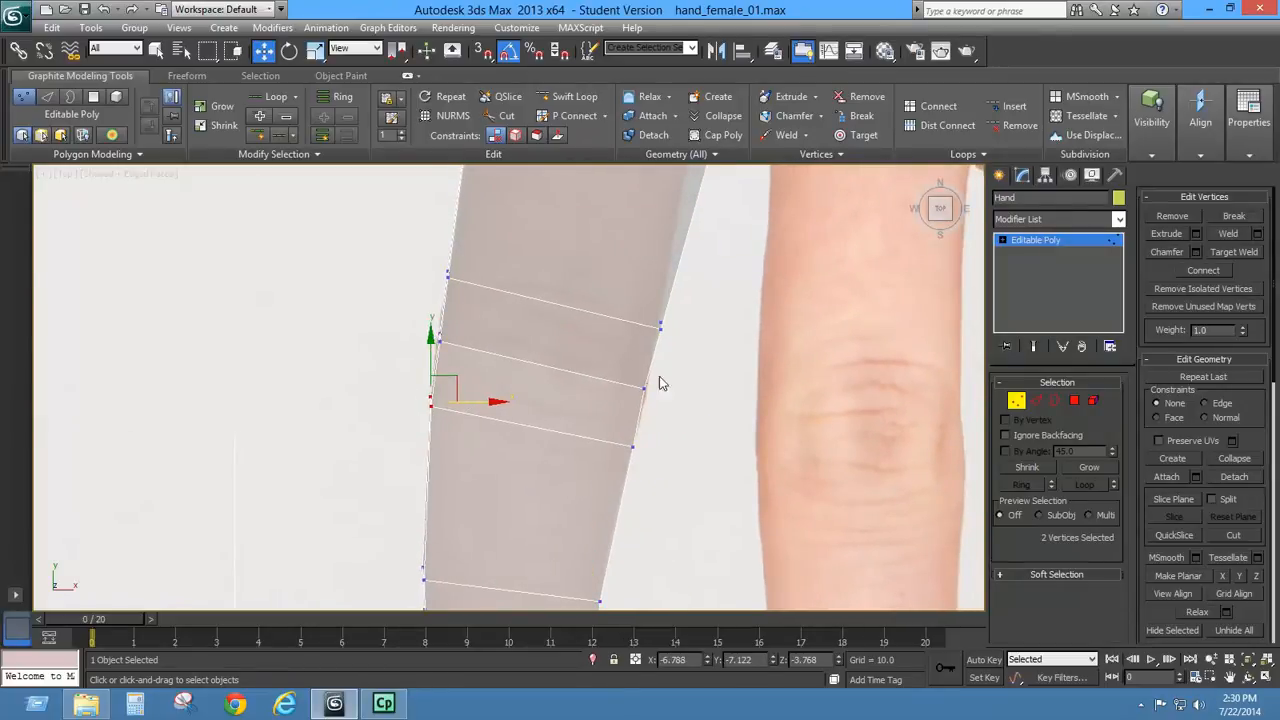
- Move the middle knuckle's side vertices to X about -2.70 and -6.70, and the middle-finger-side vertices just above it to X about -2.57
left_click_drag(663, 367, 613, 402)
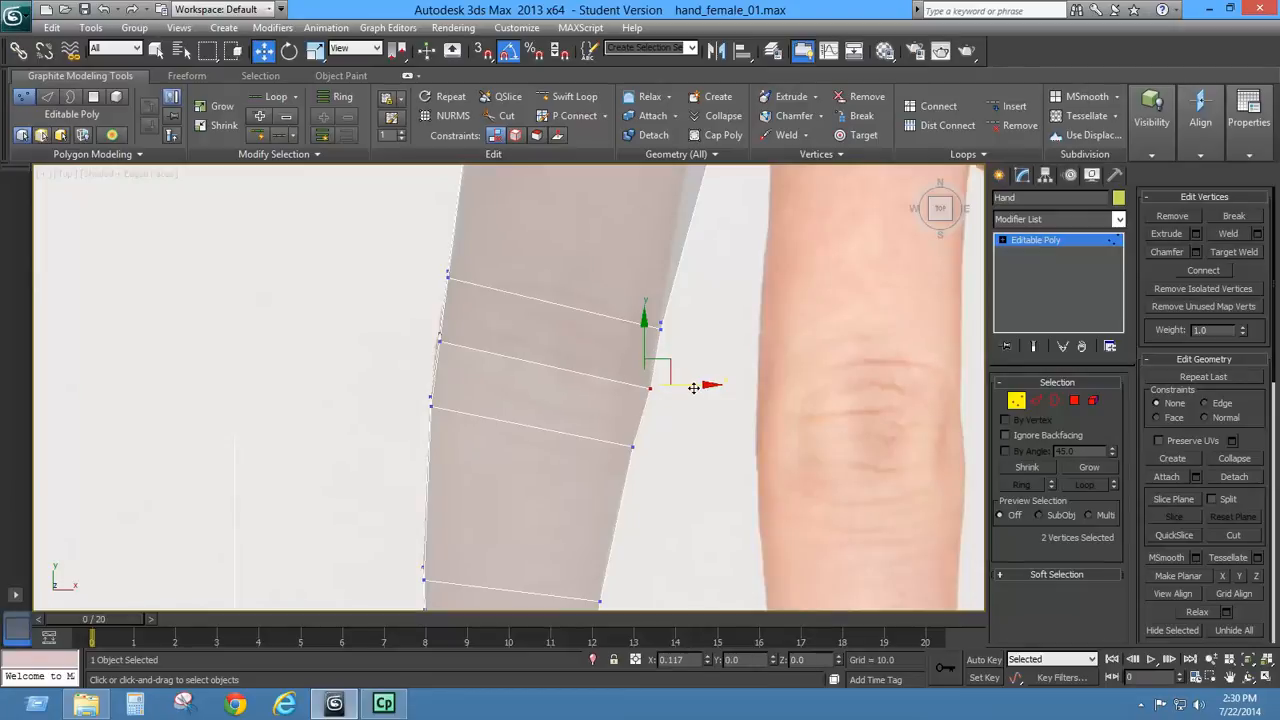
middle_click_drag(481, 320, 416, 388)
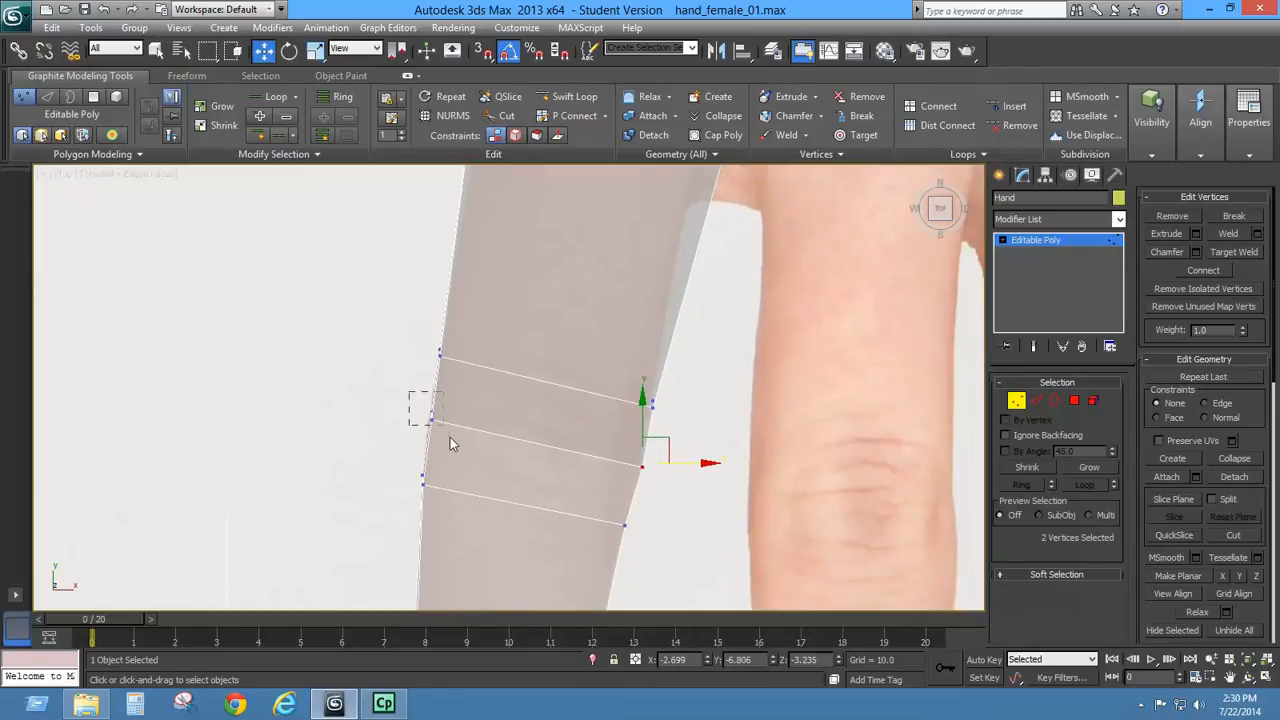
left_click_drag(450, 444, 448, 440)
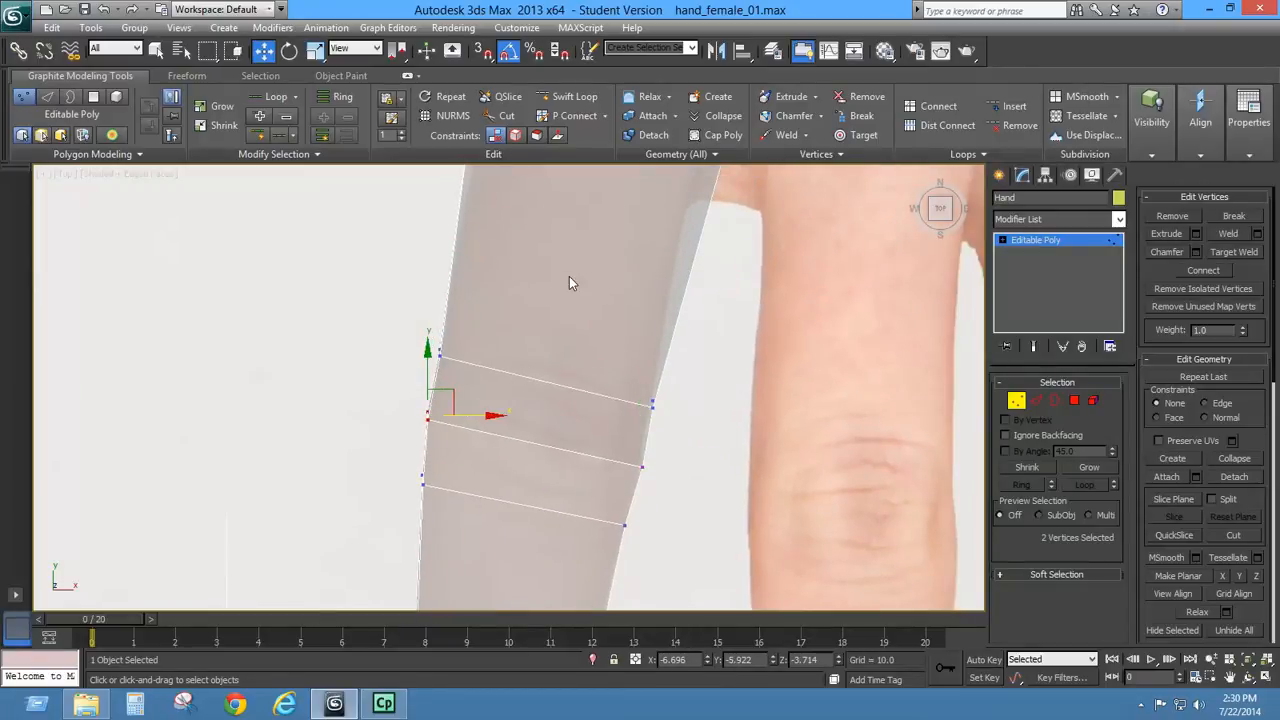
middle_click_drag(571, 280, 560, 336)
left_click_drag(678, 442, 636, 476)
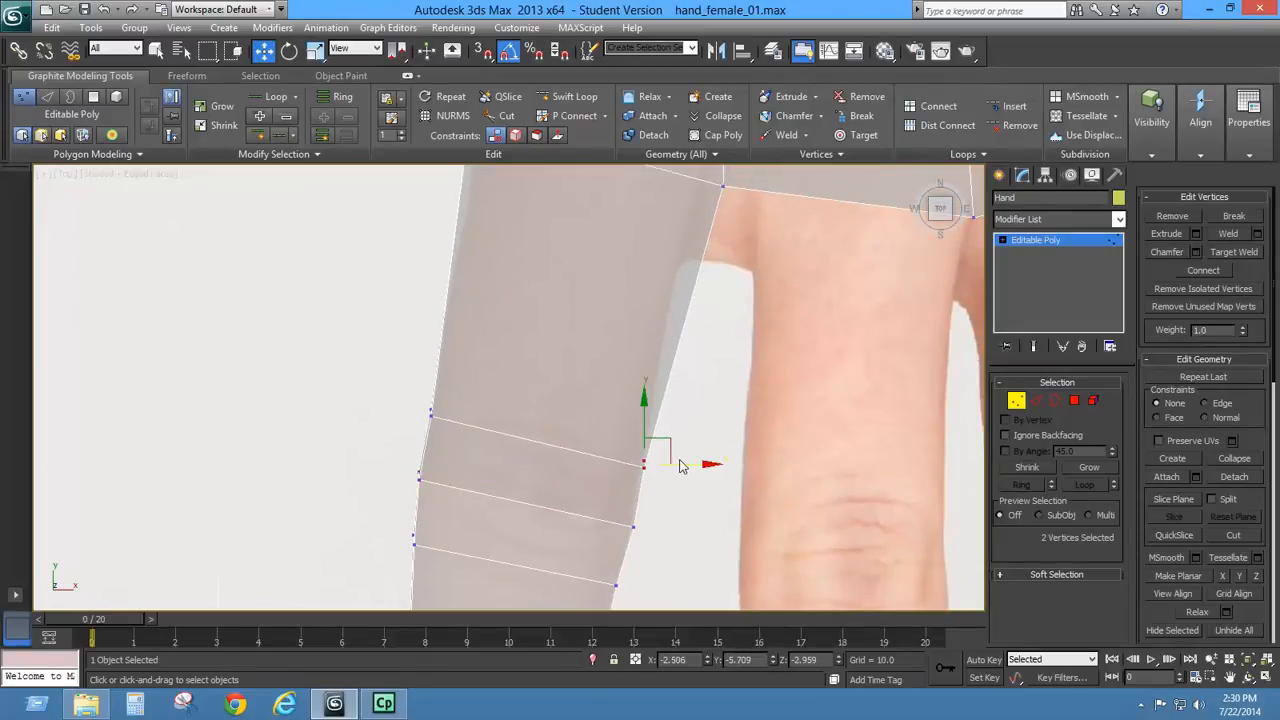
- Add one Swift Loop between the fingertip joint and the tip, and another midway between the index finger's two joints
middle_click_drag(740, 303, 724, 453)
scroll(490, 290, "down", 6)
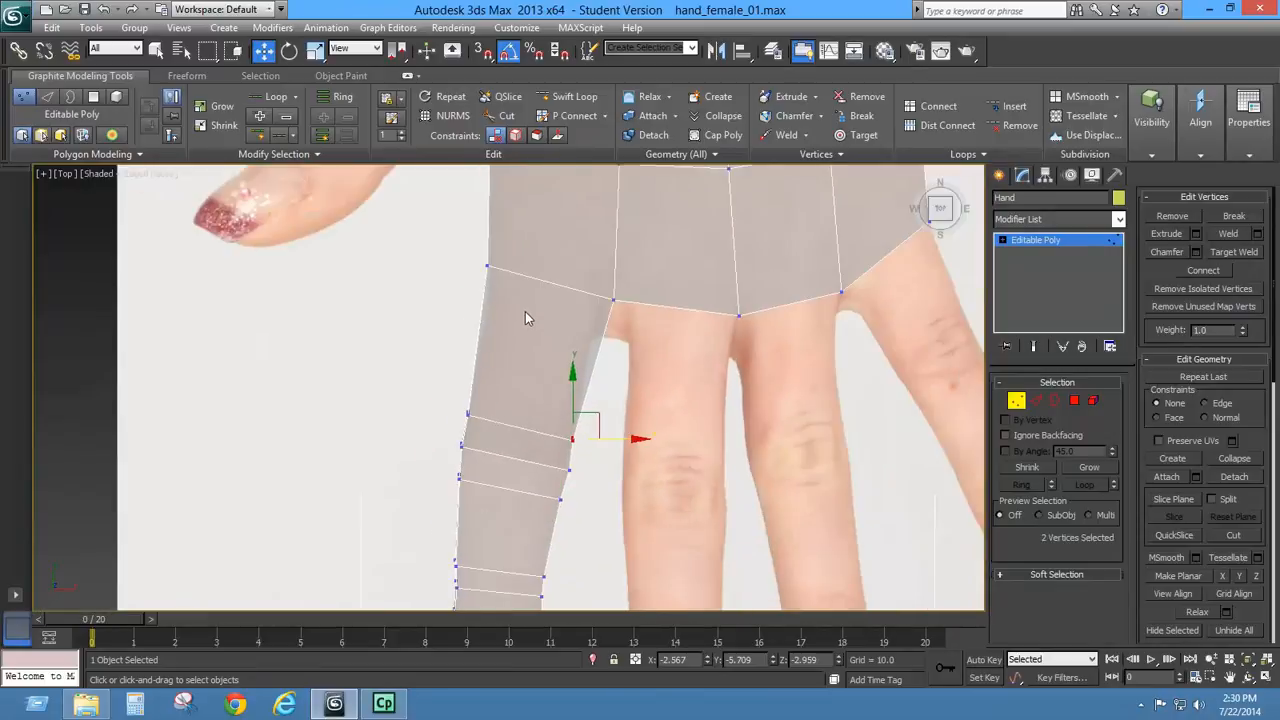
middle_click_drag(538, 478, 568, 318)
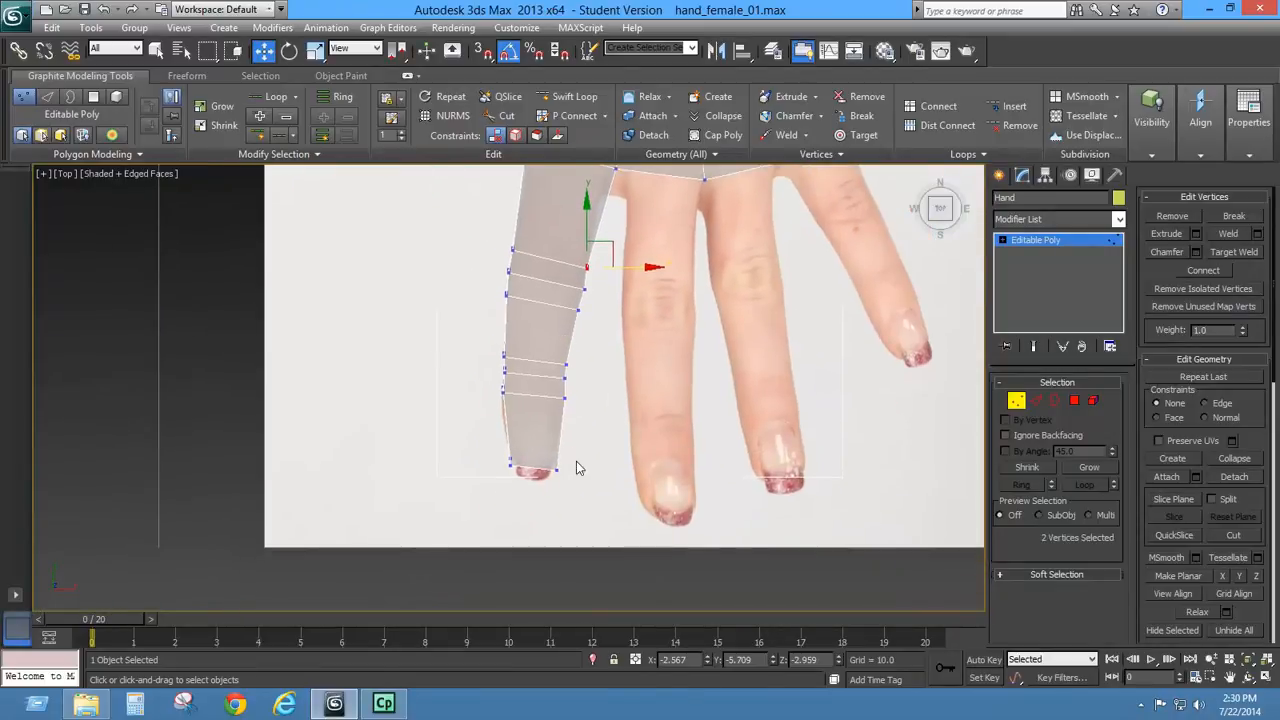
middle_click_drag(574, 463, 586, 372)
middle_click_drag(640, 288, 593, 445)
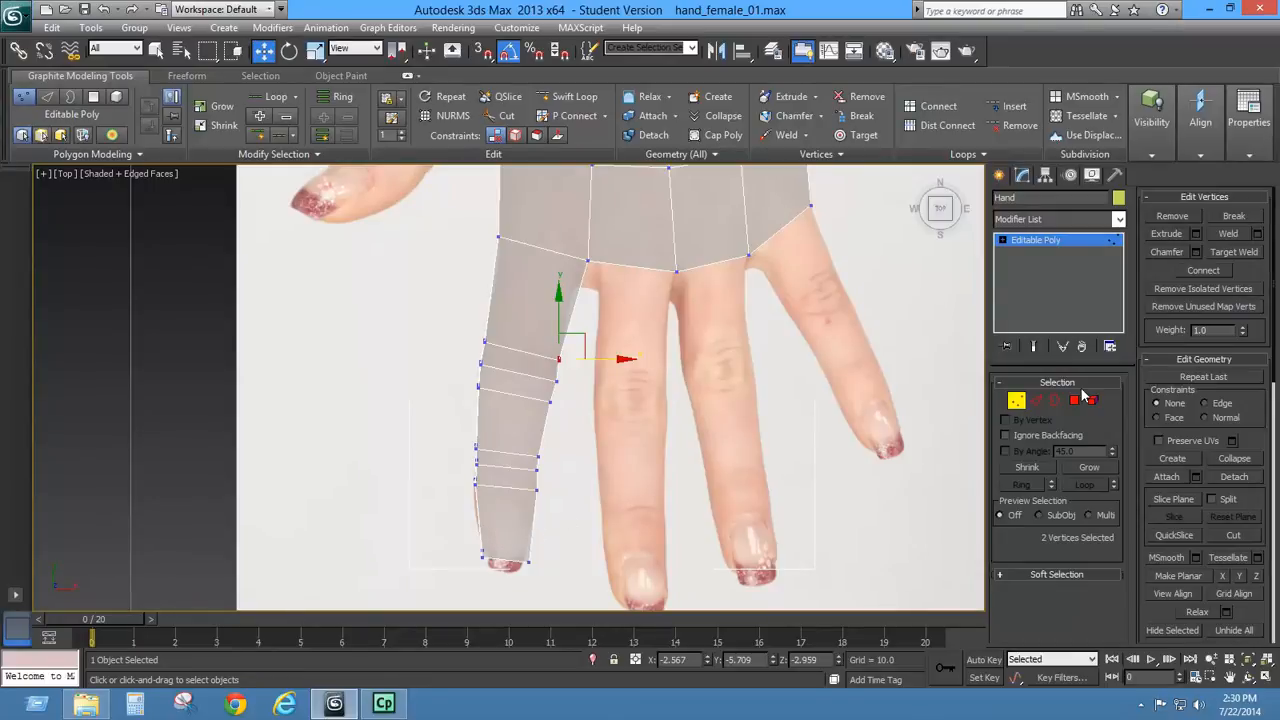
left_click(575, 97)
scroll(484, 583, "up", 6)
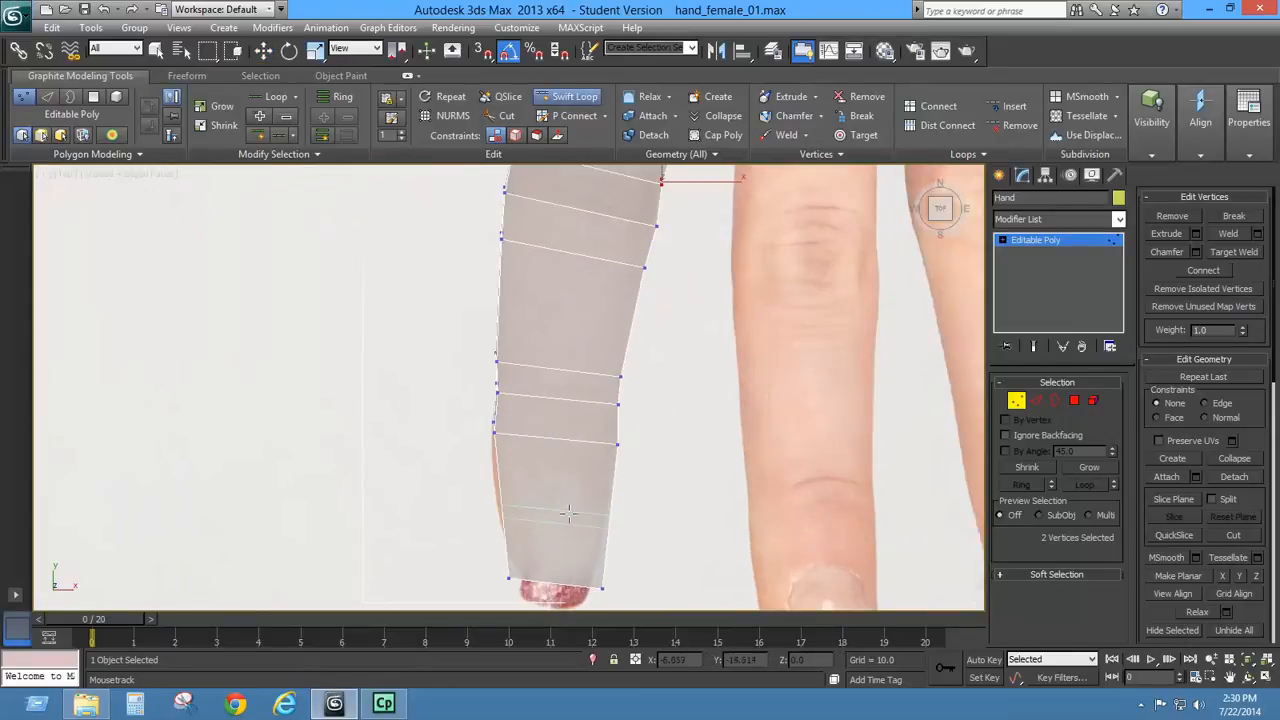
middle_click_drag(563, 514, 562, 451)
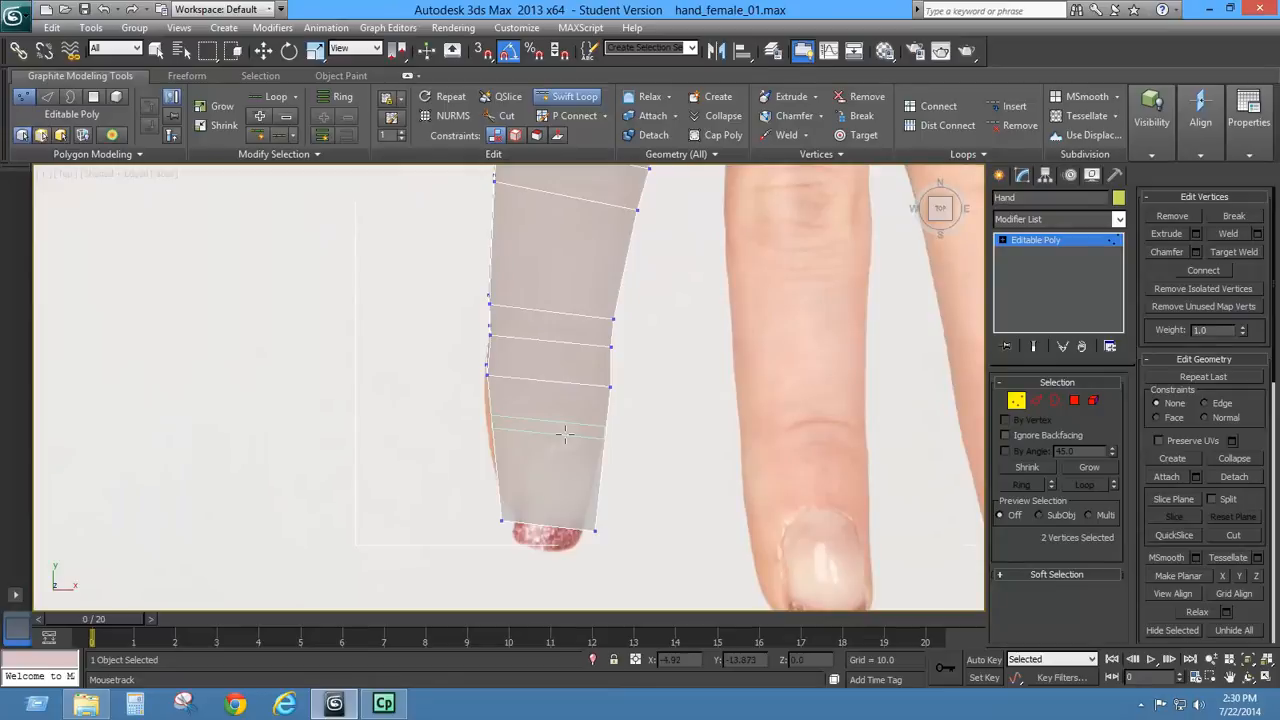
left_click(565, 432)
middle_click_drag(656, 343, 643, 491)
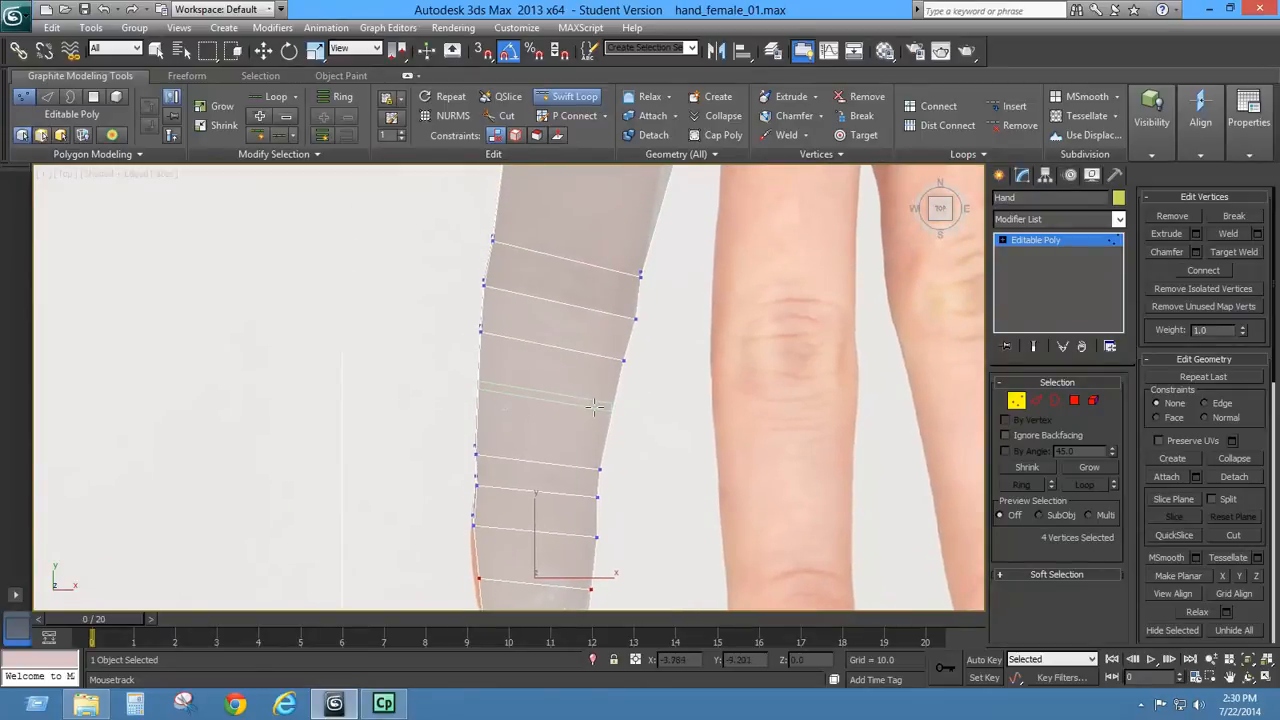
left_click(612, 418)
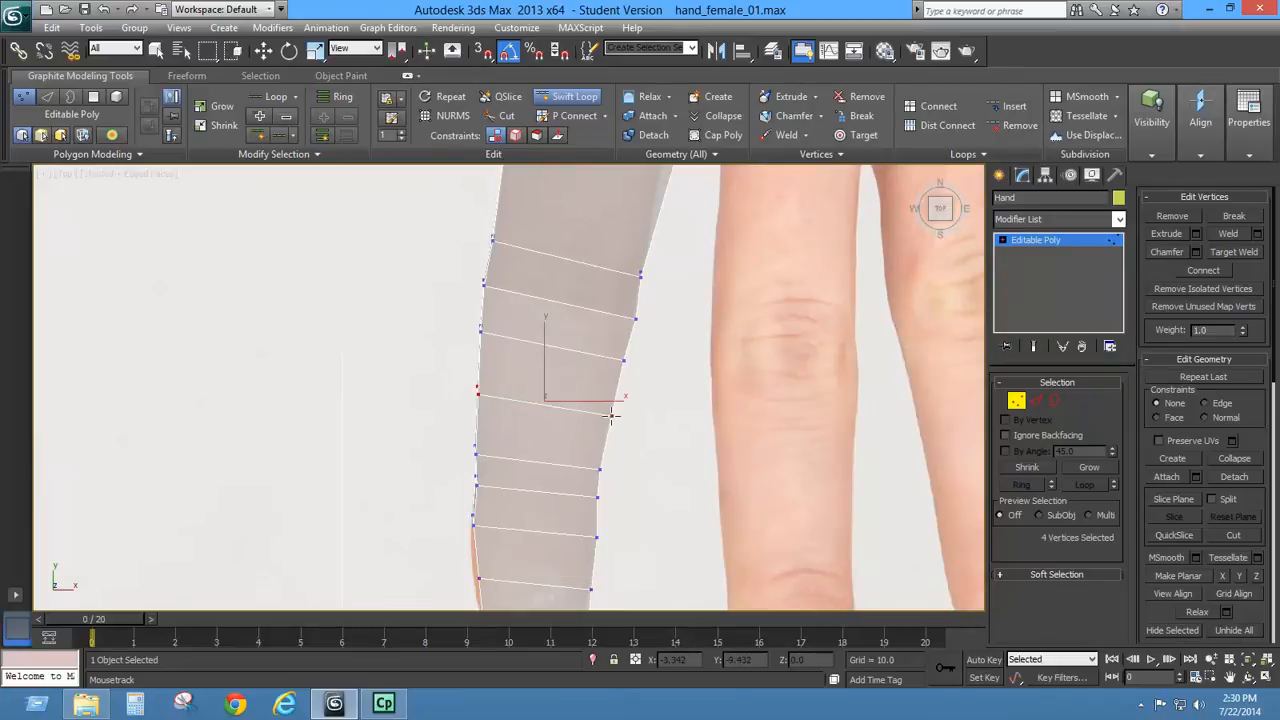
- Add two Swift Loops between the index finger's base and the loops around its middle knuckle
scroll(660, 412, "up", 2)
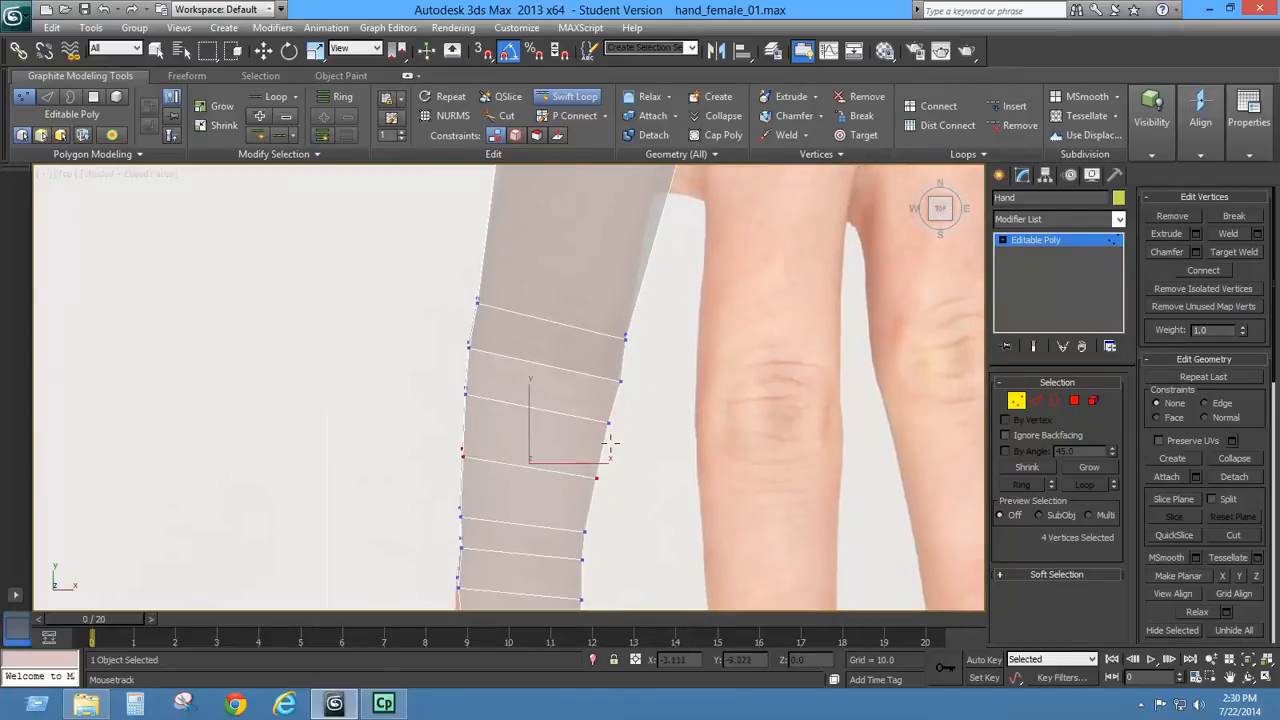
scroll(660, 456, "down", 2)
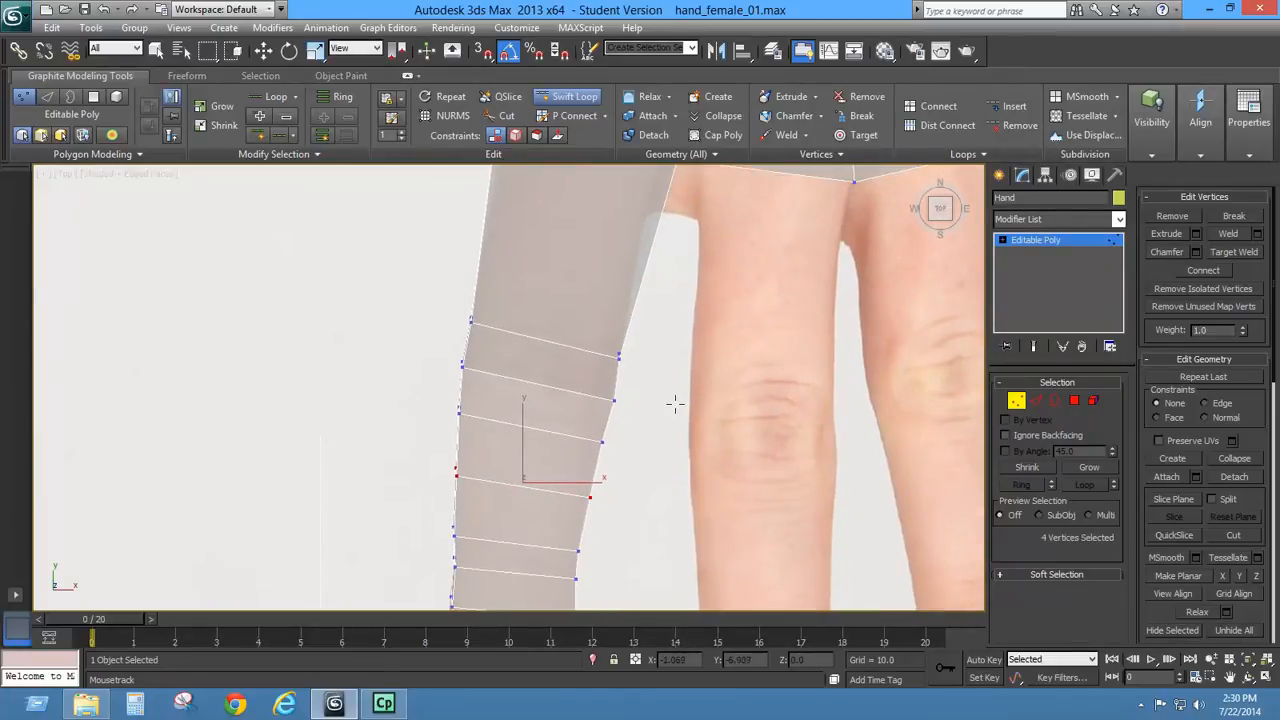
middle_click_drag(674, 403, 640, 563)
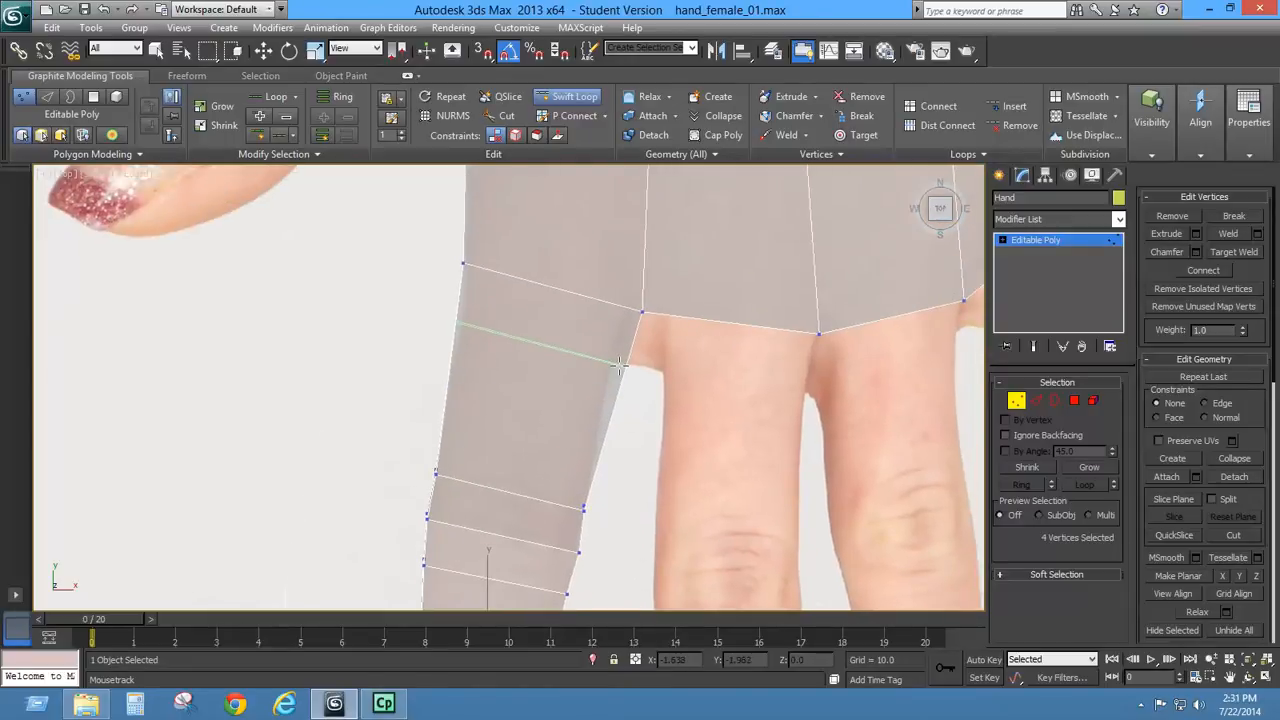
left_click(619, 366)
left_click(598, 440)
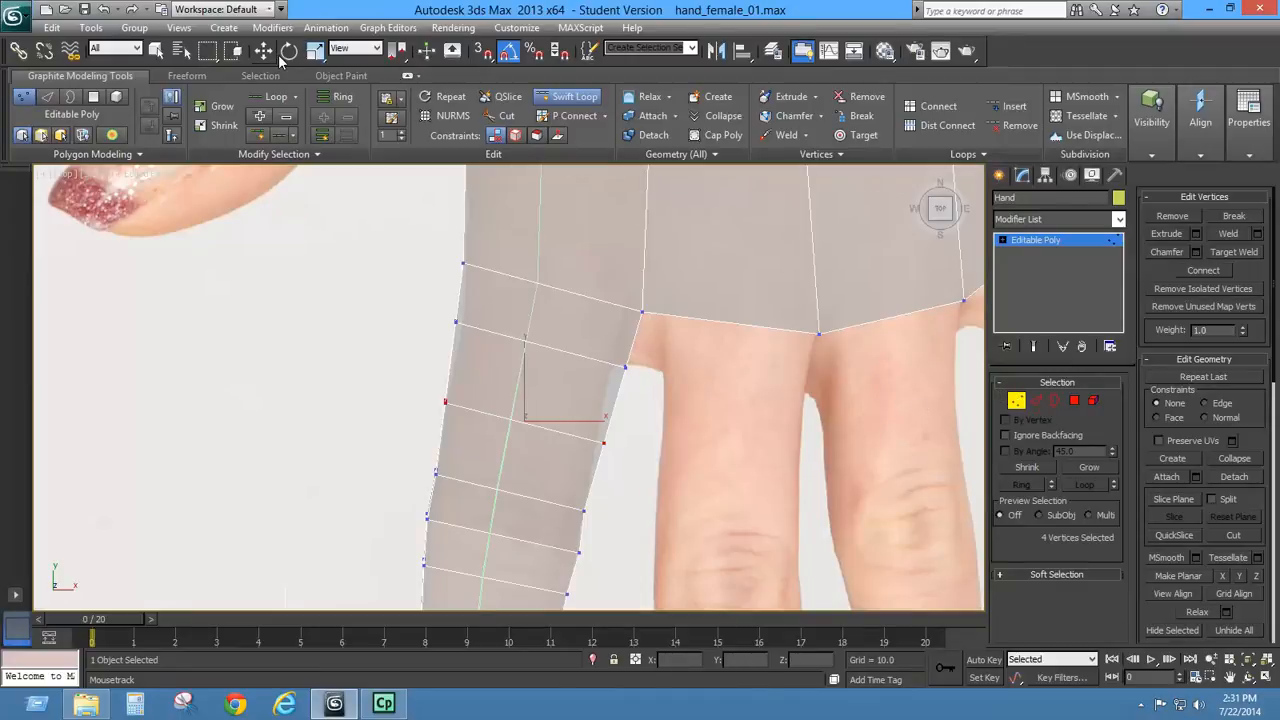
- Fit the loop nearest the finger base to the outline, pulling its inner side toward the thumb and its thumb-side vertices to X about -5.82
left_click(263, 51)
middle_click_drag(572, 376, 545, 379)
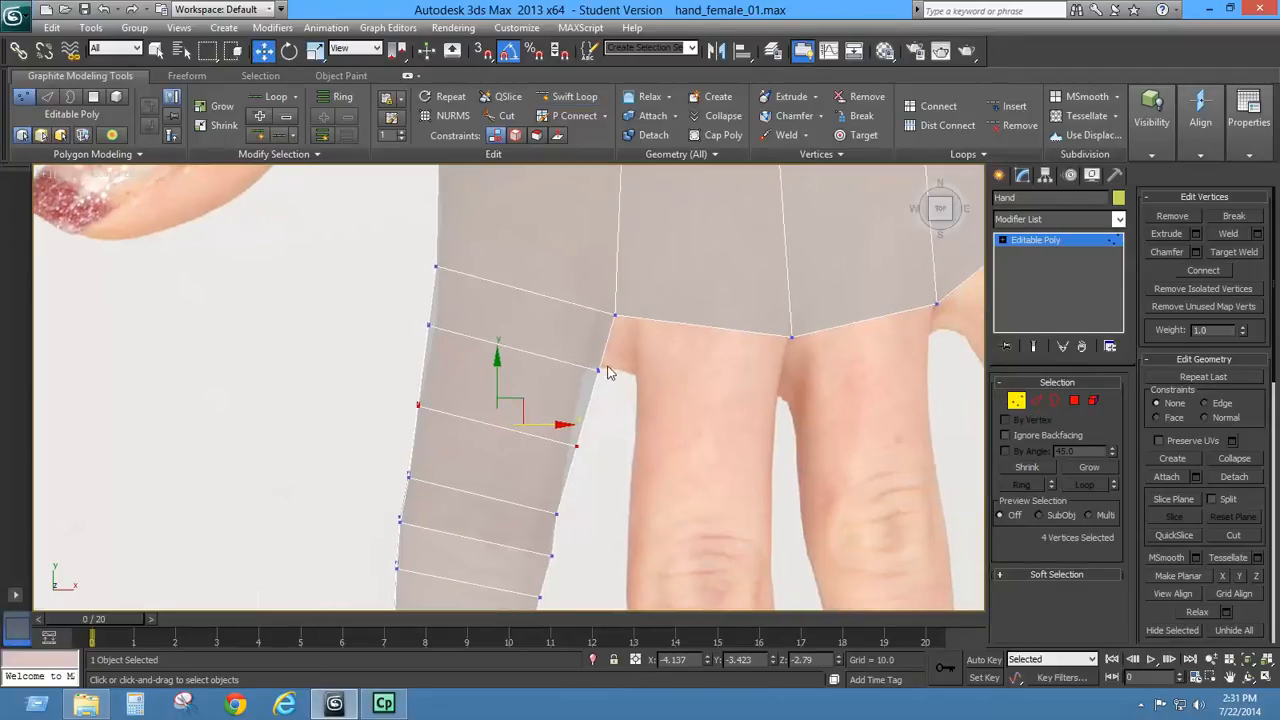
left_click_drag(580, 390, 617, 370)
left_click_drag(445, 345, 479, 325)
middle_click_drag(479, 456, 471, 412)
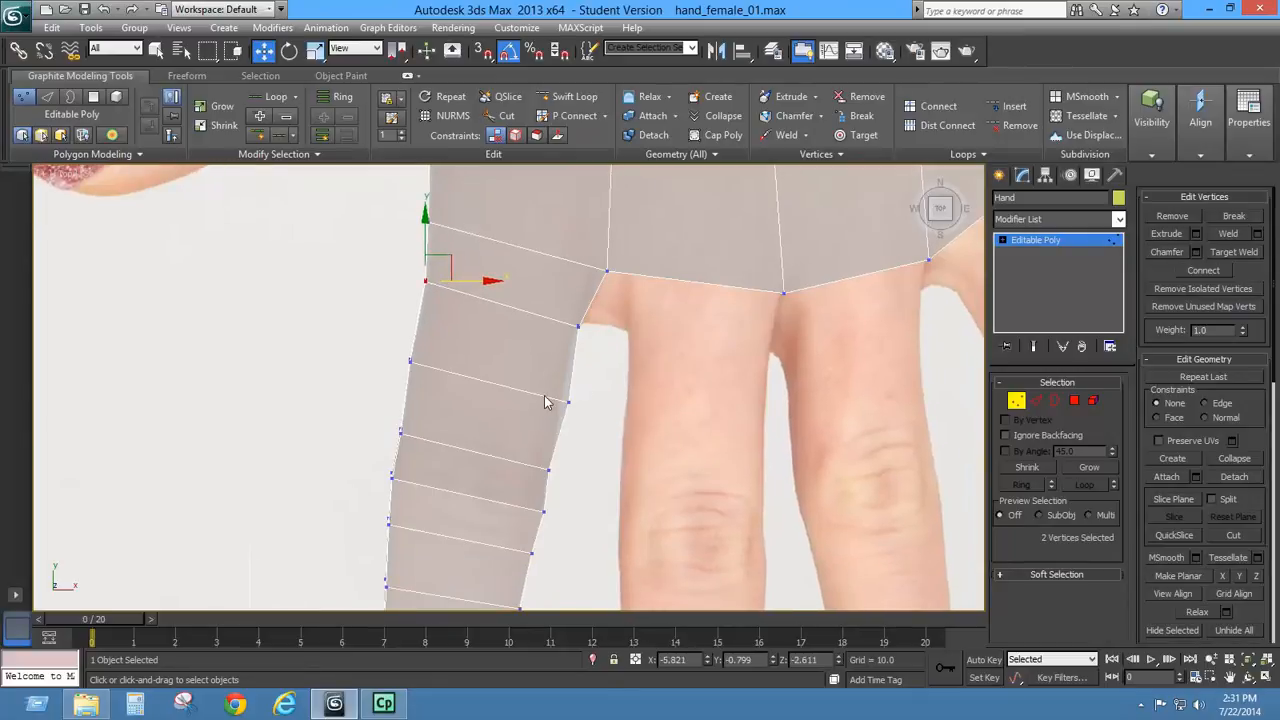
- Move the middle-finger-side vertices of the second loop below the finger base inward to X about -2.24
left_click_drag(547, 418, 549, 414)
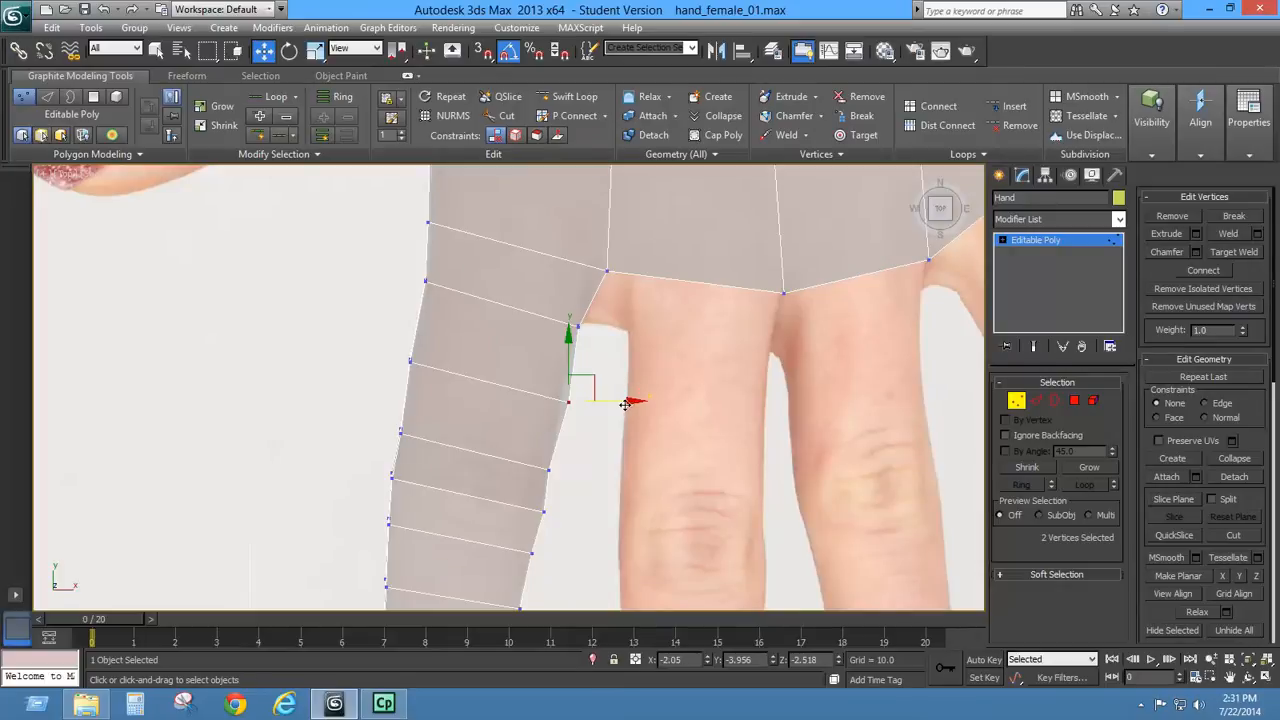
left_click_drag(625, 403, 618, 402)
middle_click_drag(443, 410, 492, 372)
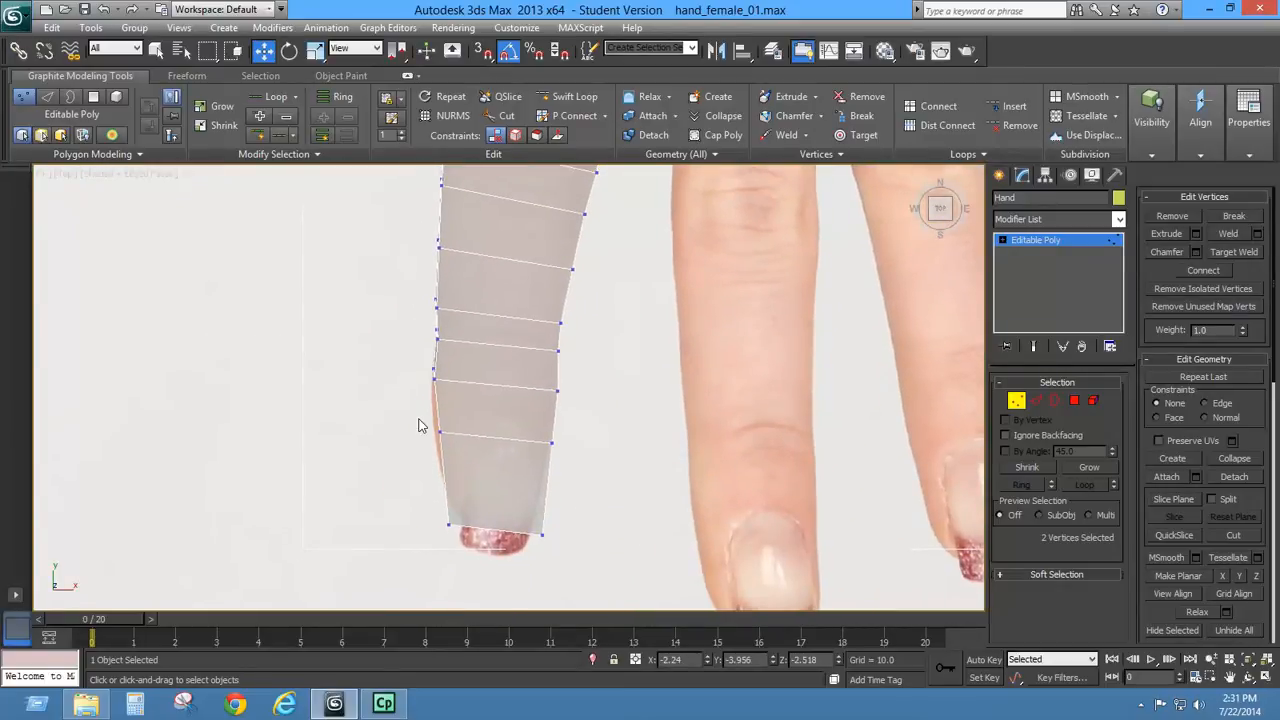
- Fit the last loop before the index fingertip to the outline, its thumb side at X about -7.02, and pull the tip's middle-finger-side vertices inward and toward the base
left_click_drag(418, 420, 464, 427)
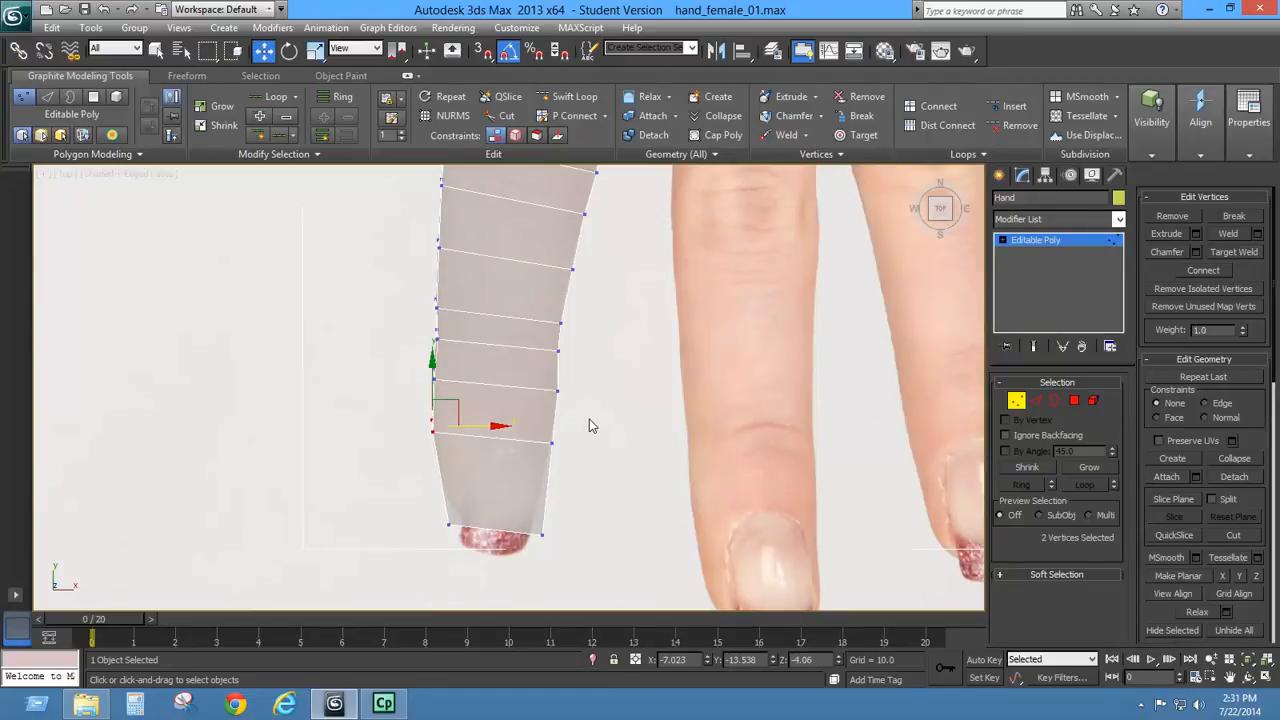
left_click_drag(590, 426, 540, 466)
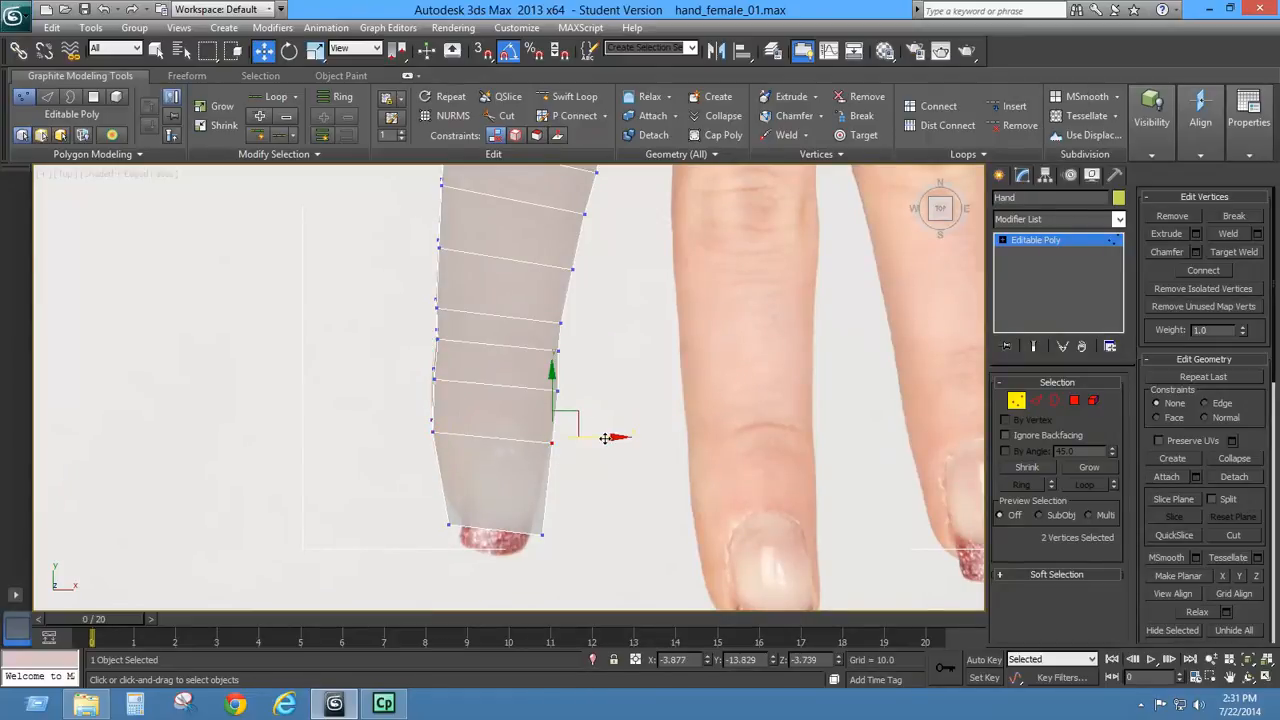
left_click_drag(604, 437, 600, 437)
left_click_drag(532, 553, 533, 554)
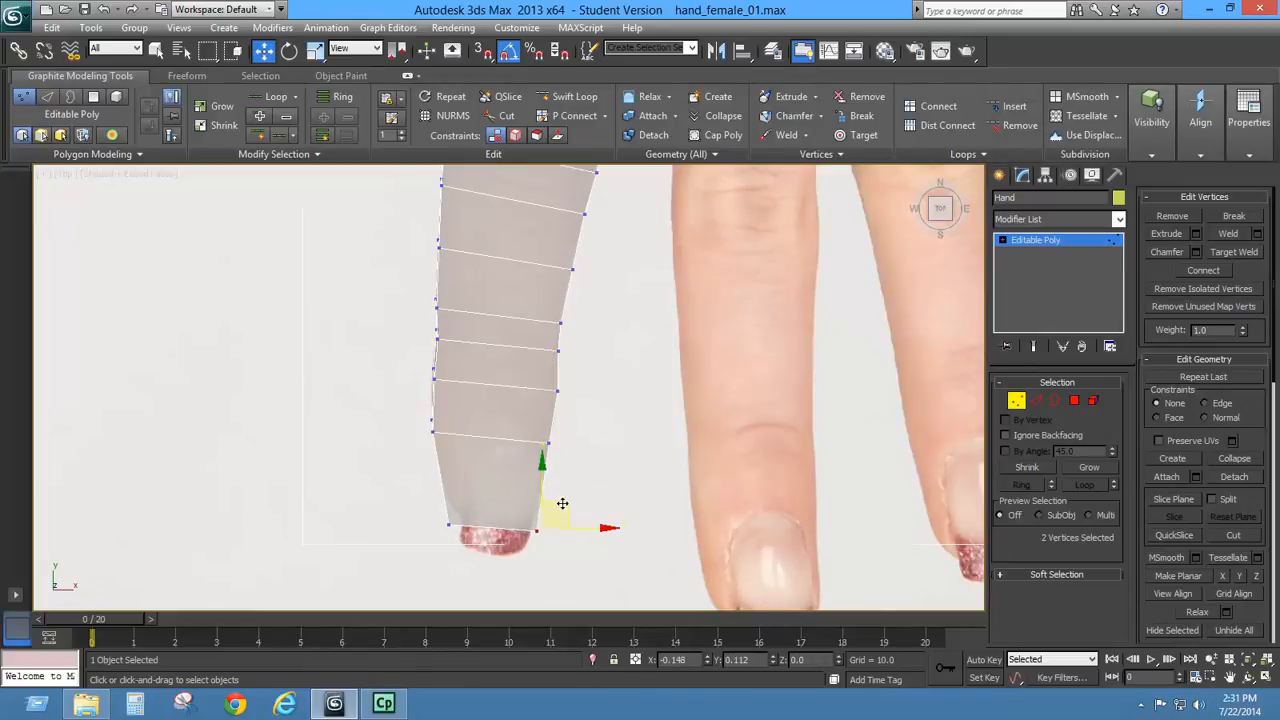
left_click_drag(563, 509, 458, 543)
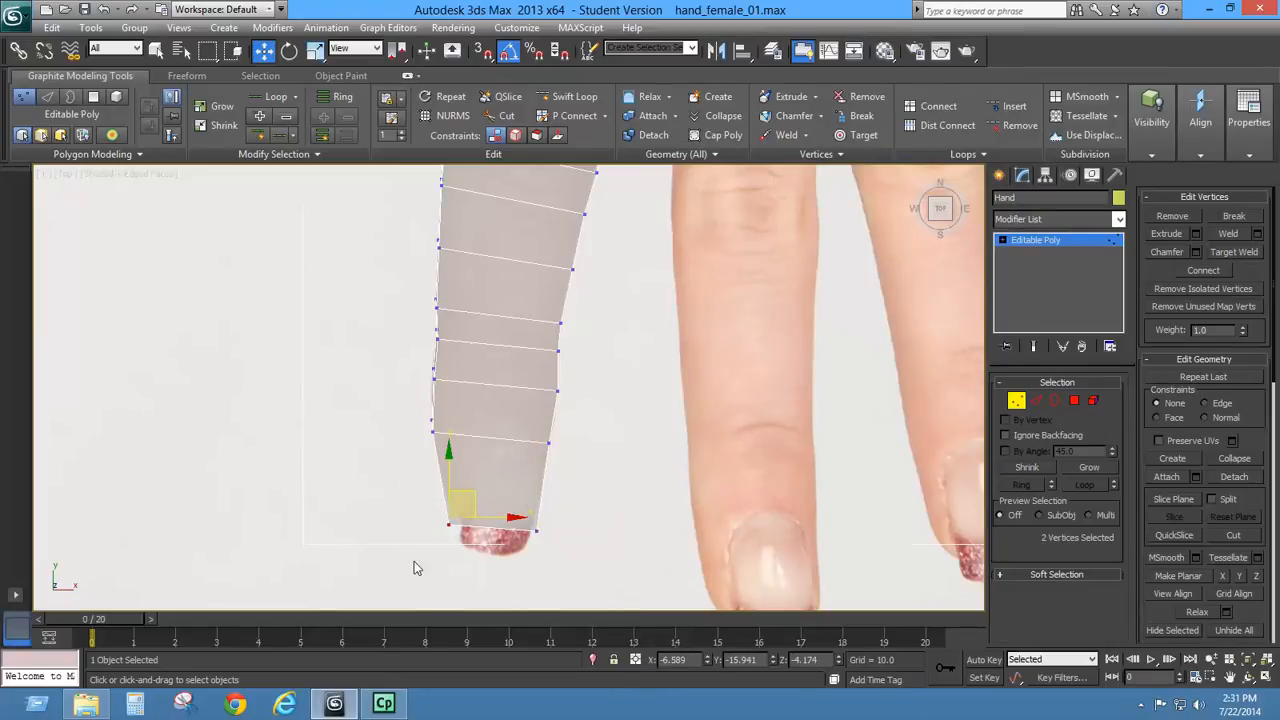
- Show the hand from the left view to compare the index finger's side profile with the reference image
middle_click_drag(488, 386, 538, 360)
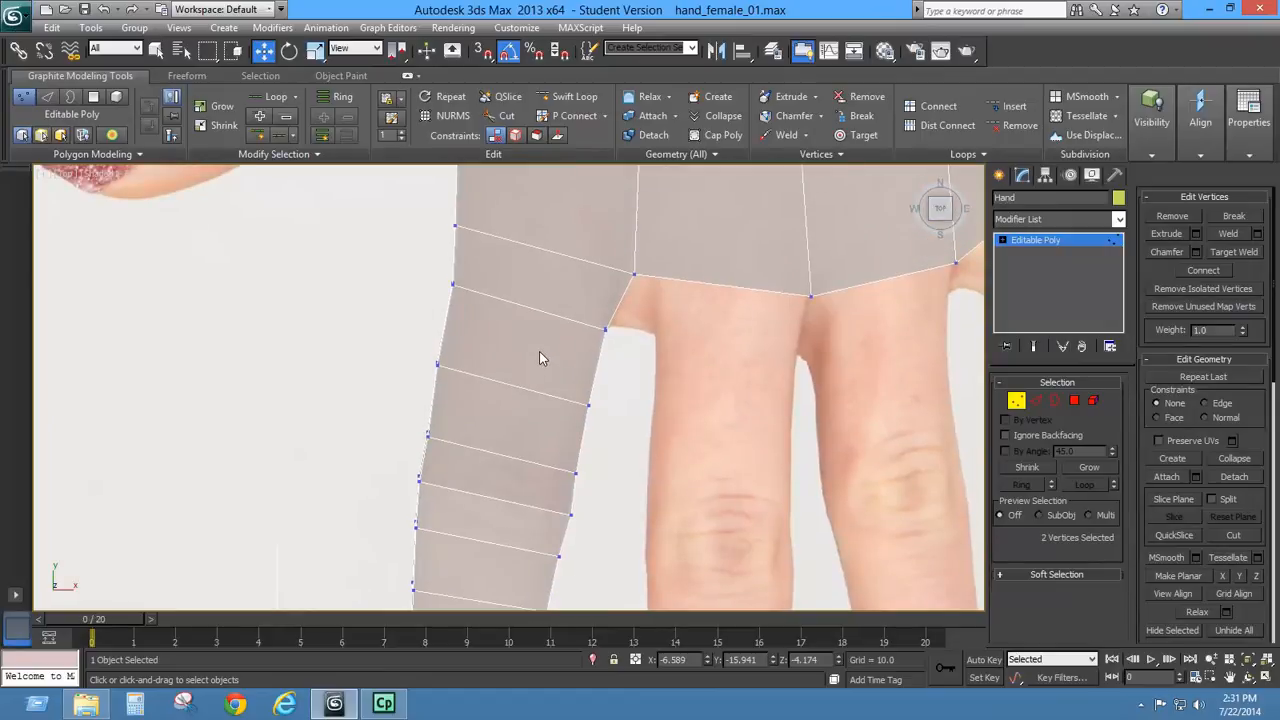
scroll(523, 400, "down", 2)
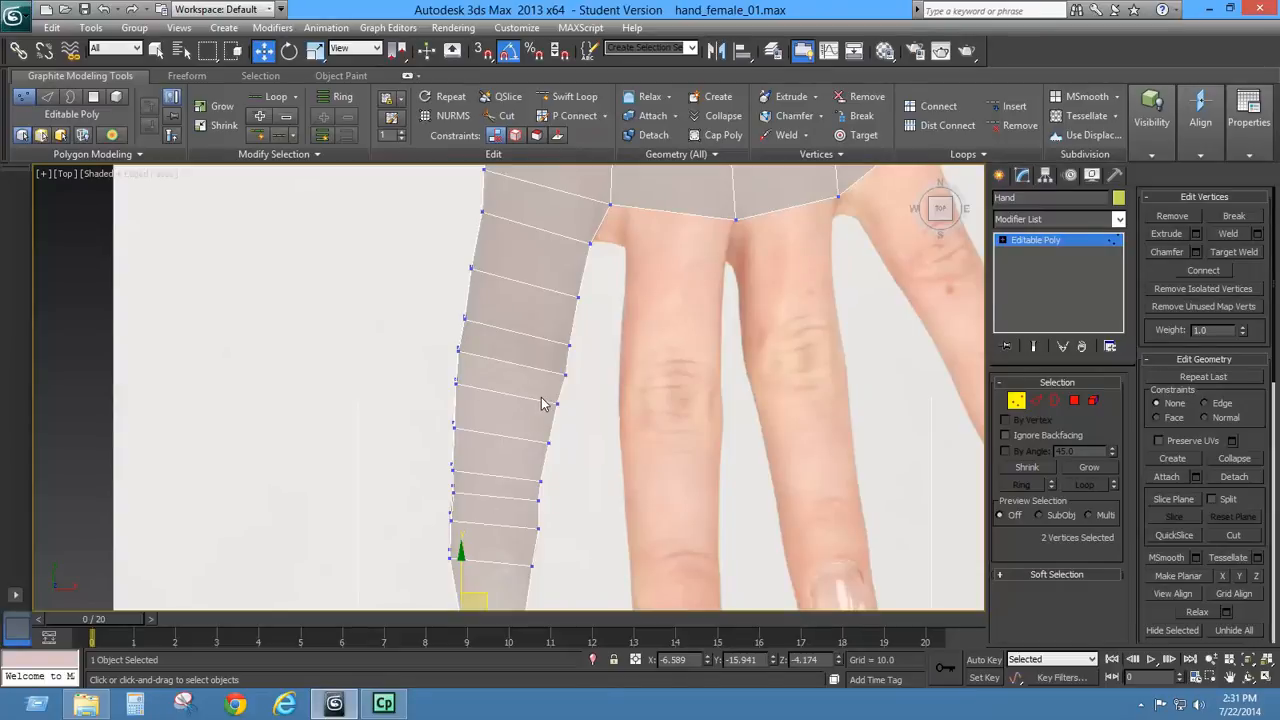
key("l")
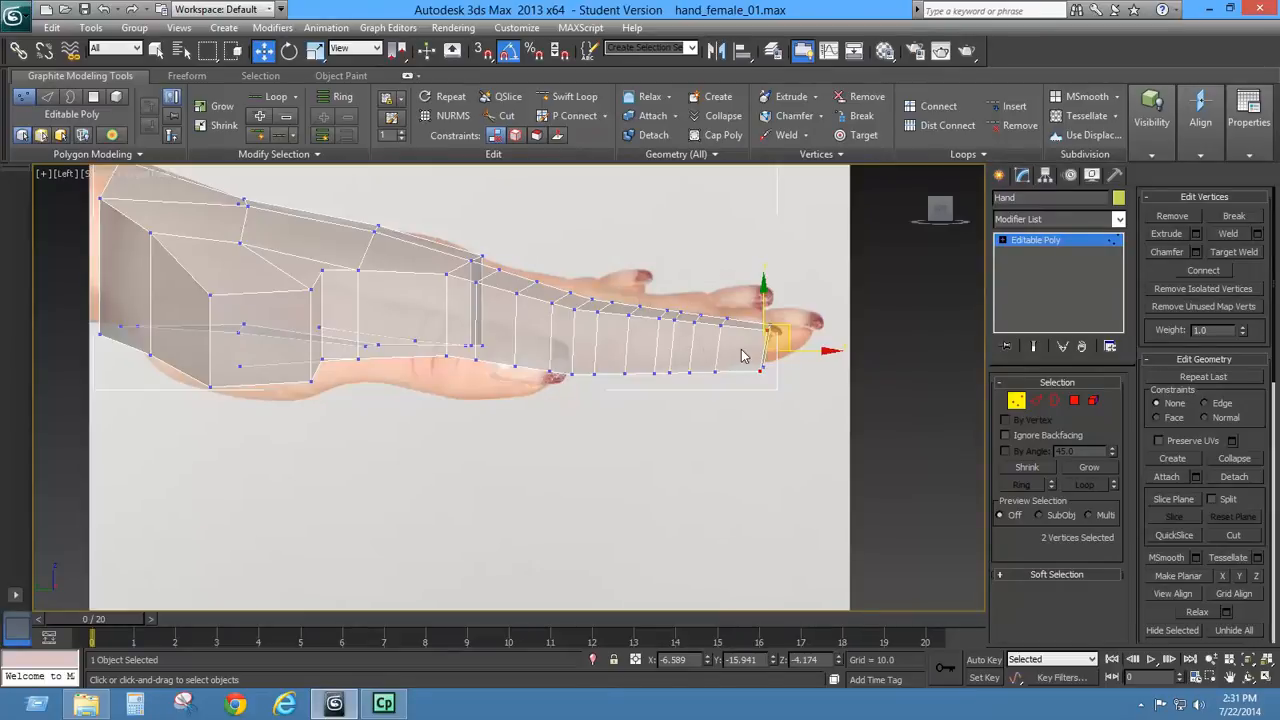
scroll(712, 368, "up", 2)
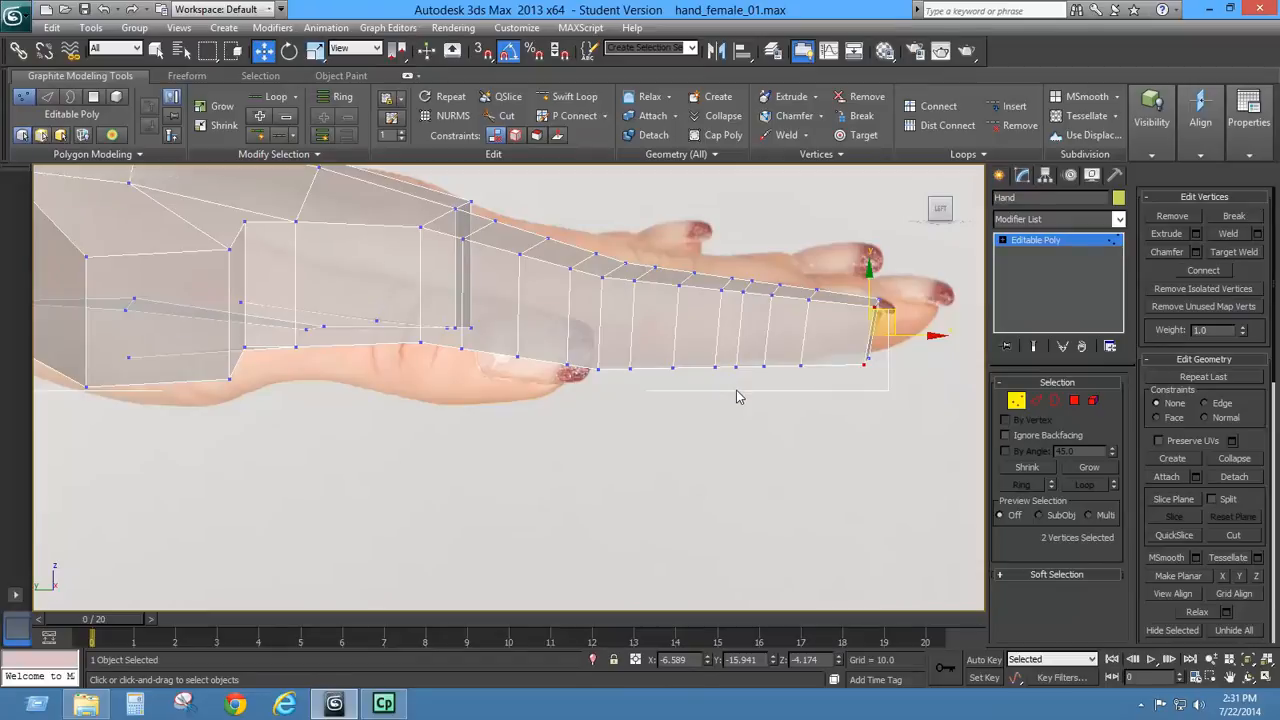
- Select the edge loop at the finger's outer joint and the edge loop at its middle joint in the side view
scroll(740, 396, "up", 3)
middle_click_drag(865, 360, 746, 354)
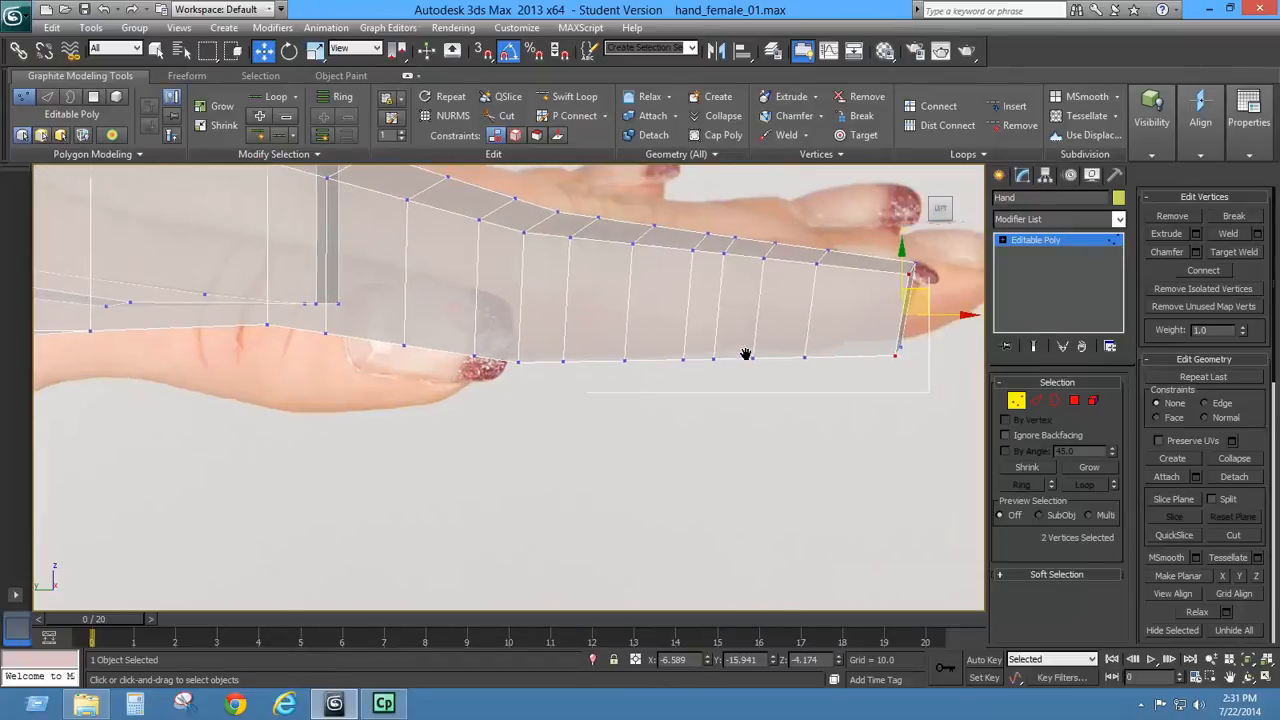
left_click(1036, 400)
double_click(762, 287)
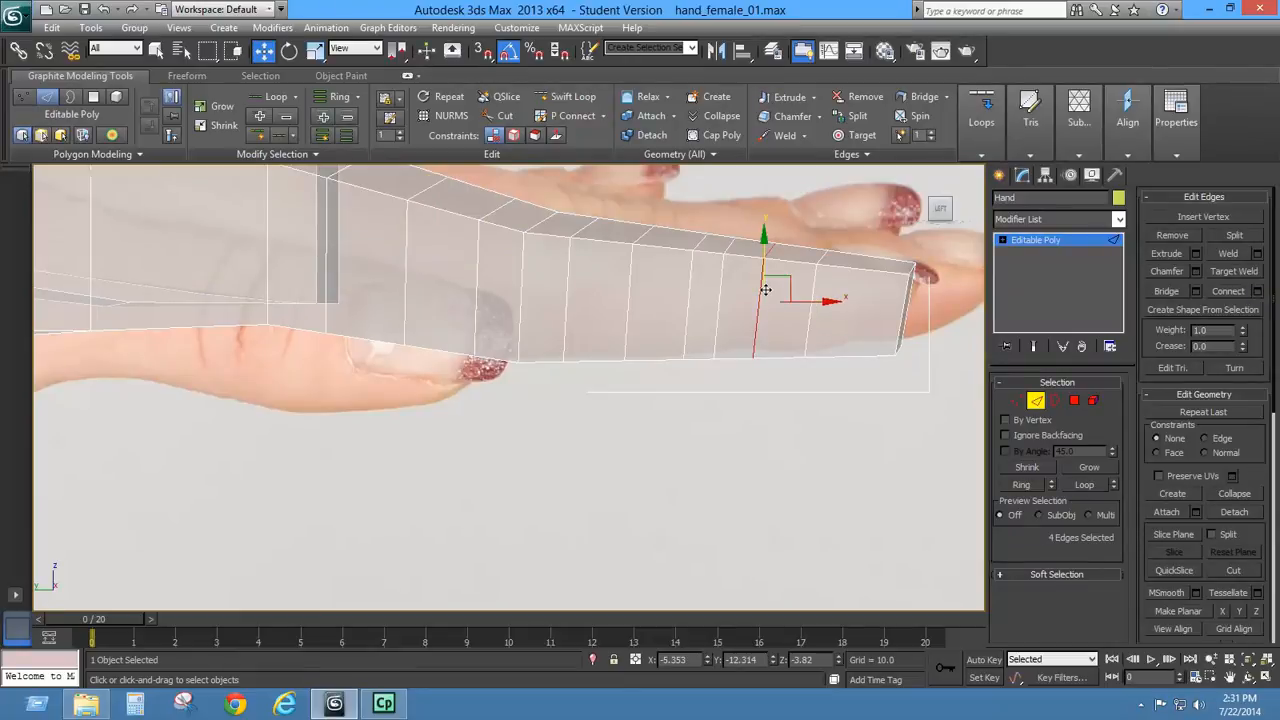
double_click(521, 272)
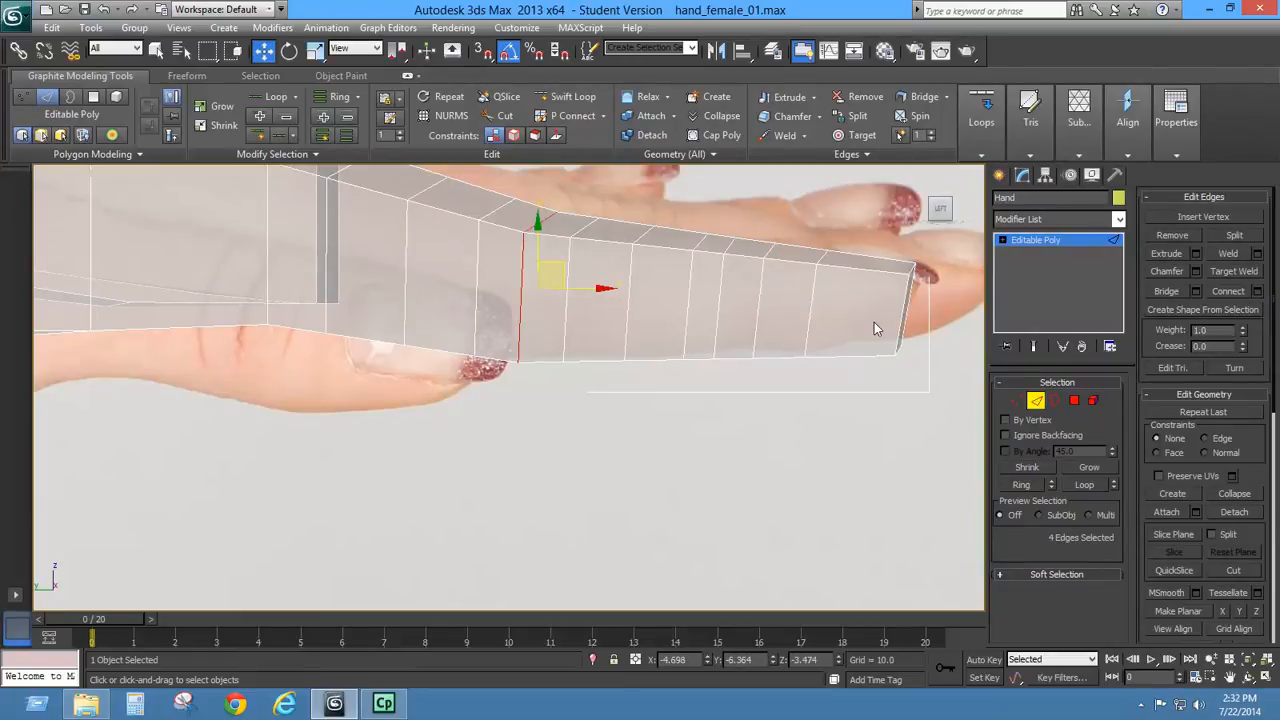
- Move the underside vertices near the fingertip to follow the finger outline in the side reference image
left_click(1016, 400)
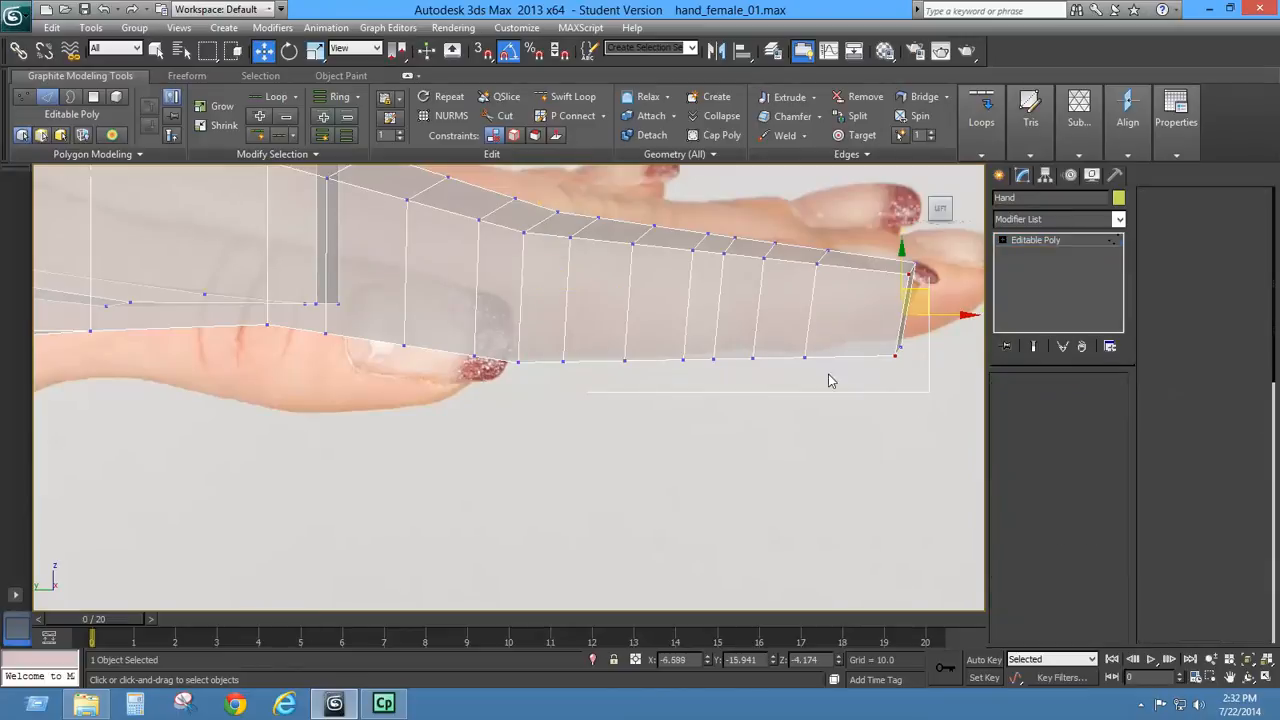
left_click(754, 355)
left_click_drag(757, 328, 756, 305)
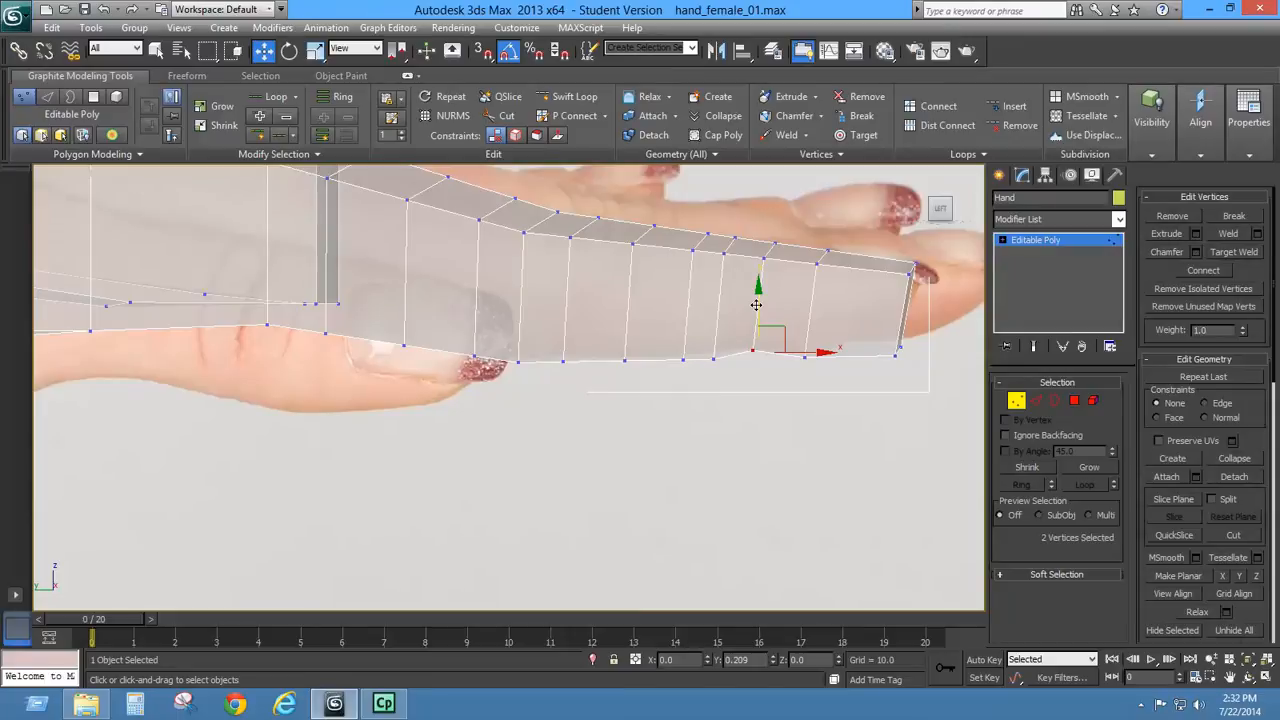
left_click_drag(912, 385, 895, 275)
left_click_drag(771, 402, 808, 300)
- Adjust the underside vertices of the finger's middle segment one by one to match the reference contour
middle_click_drag(685, 384, 655, 421)
left_click_drag(729, 401, 761, 344)
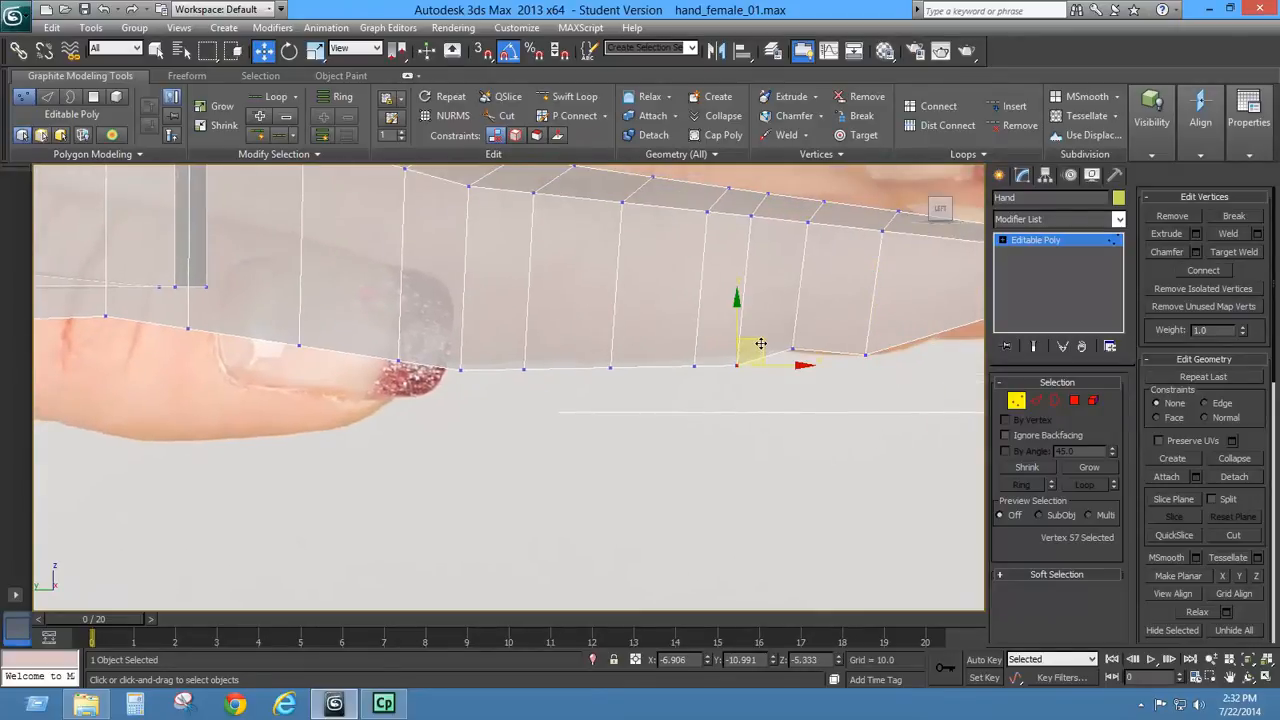
left_click_drag(712, 378, 693, 327)
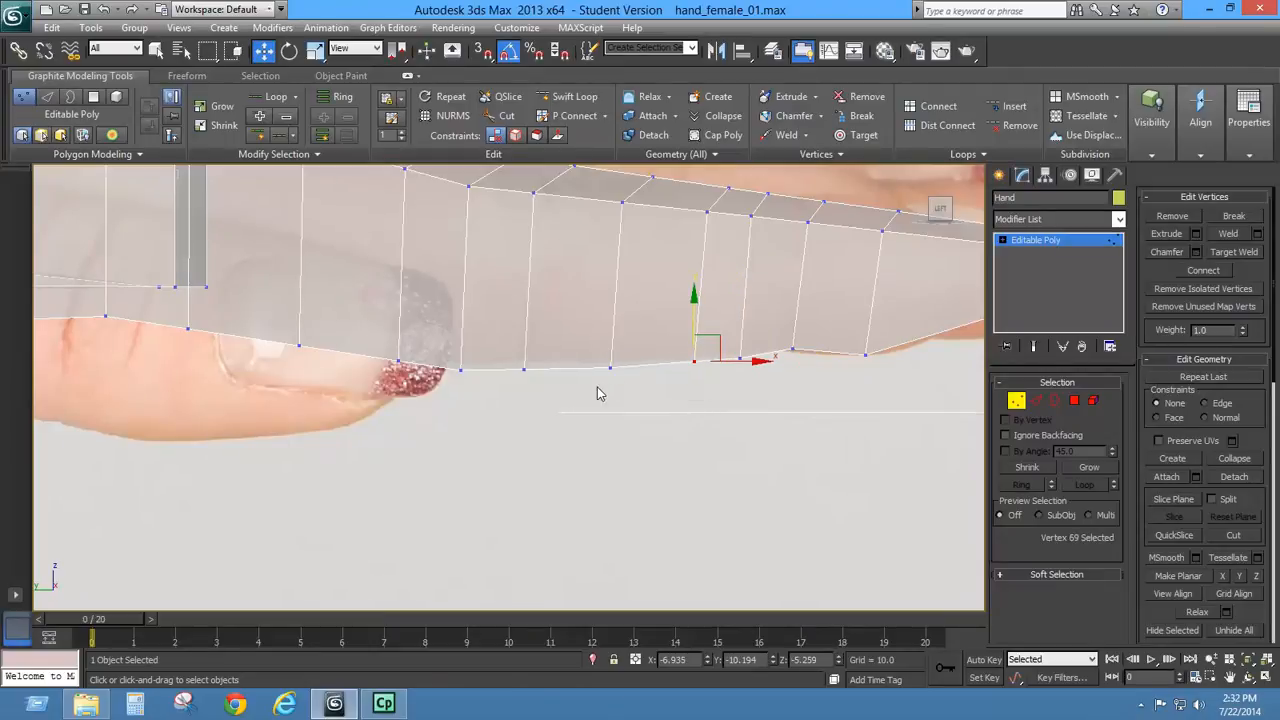
left_click_drag(597, 386, 621, 362)
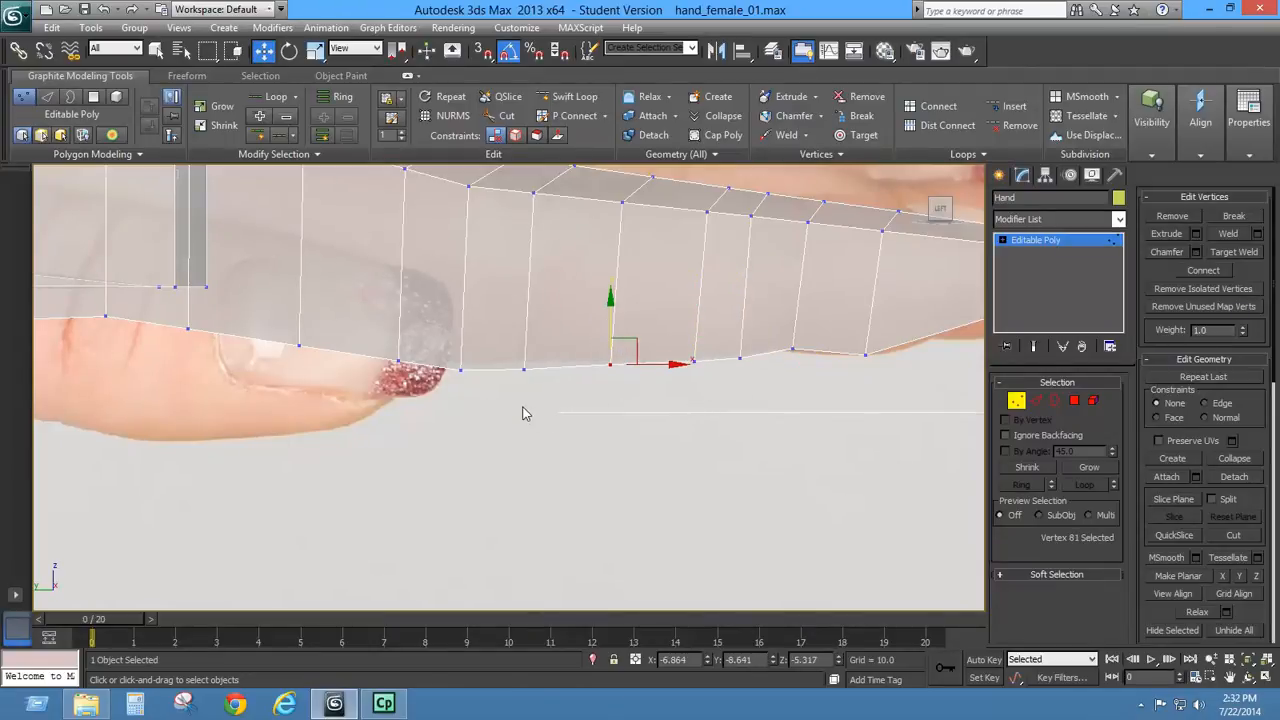
left_click_drag(511, 393, 534, 349)
- Raise the underside vertices between the middle joint and the finger's base slightly to smooth the lower contour
middle_click_drag(566, 289, 591, 366)
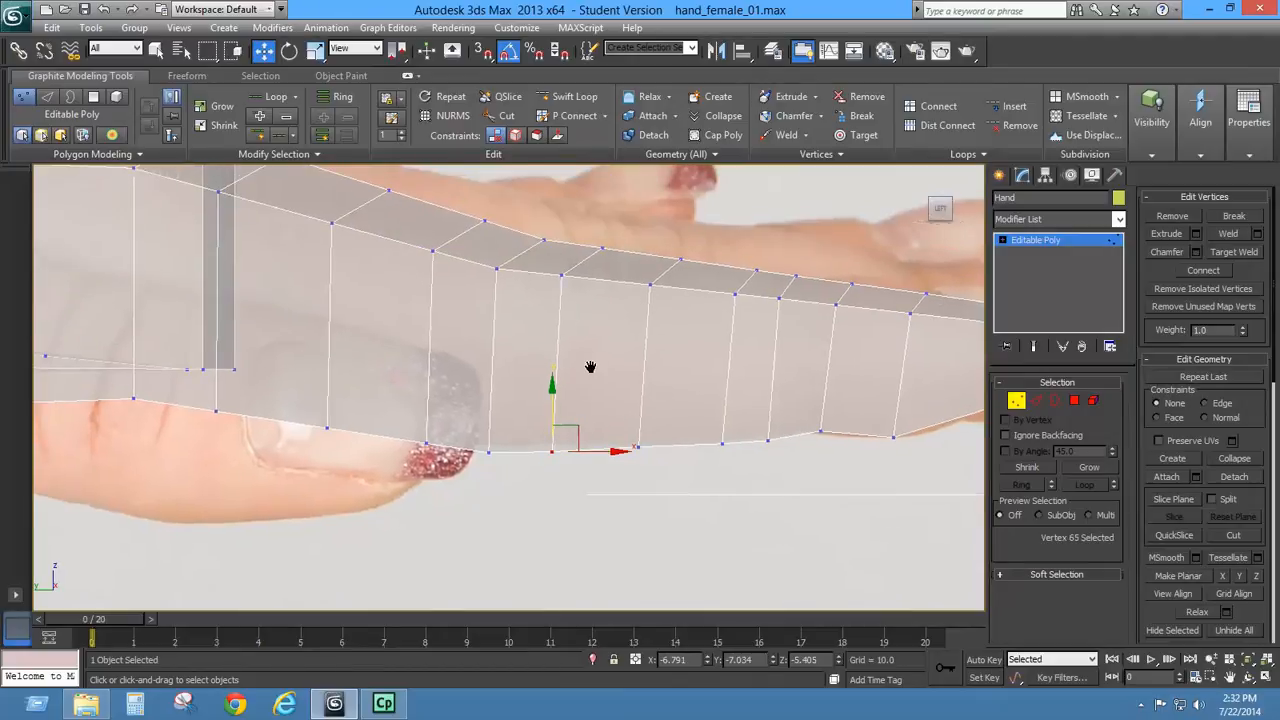
left_click_drag(552, 393, 552, 390)
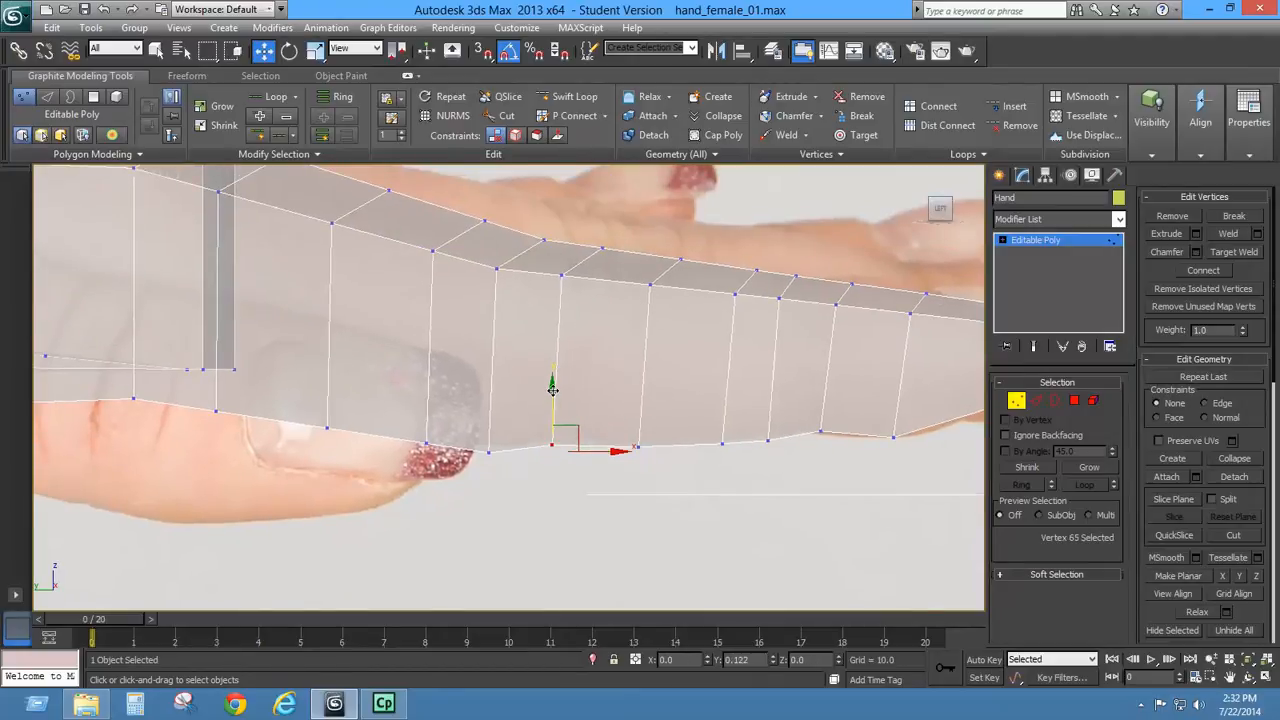
left_click(488, 450)
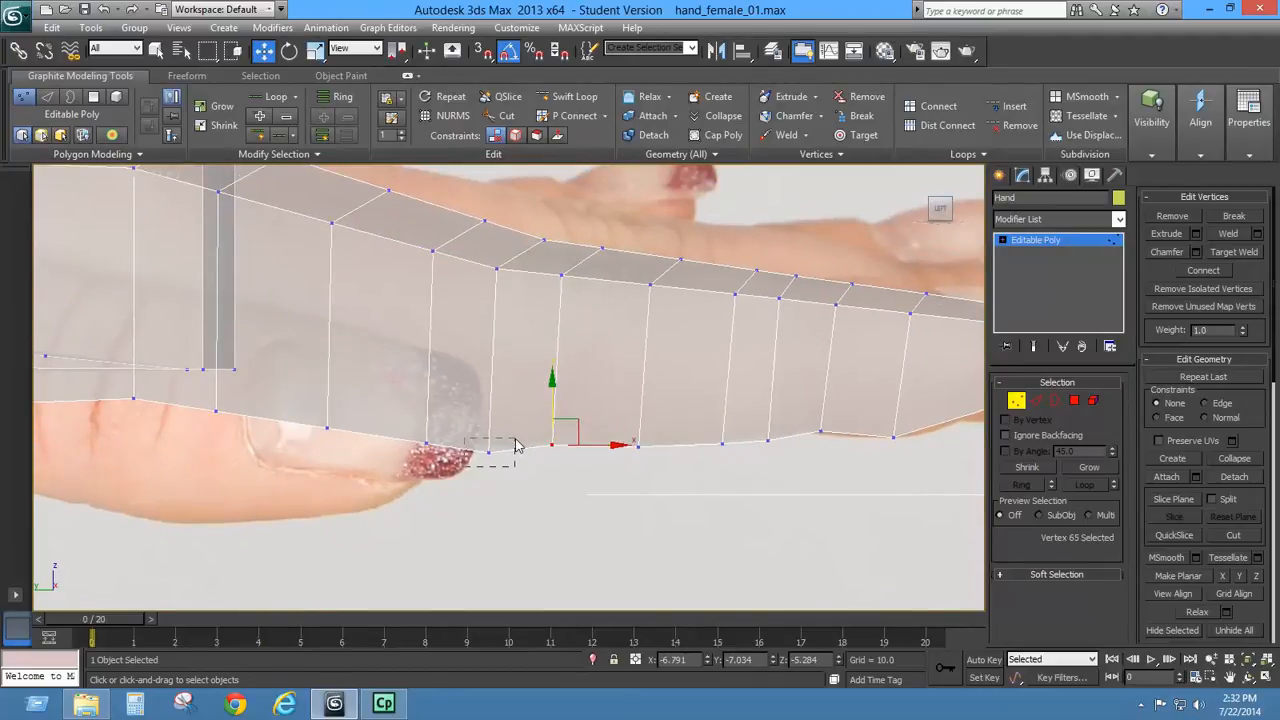
left_click_drag(487, 400, 485, 402)
left_click_drag(392, 484, 474, 350)
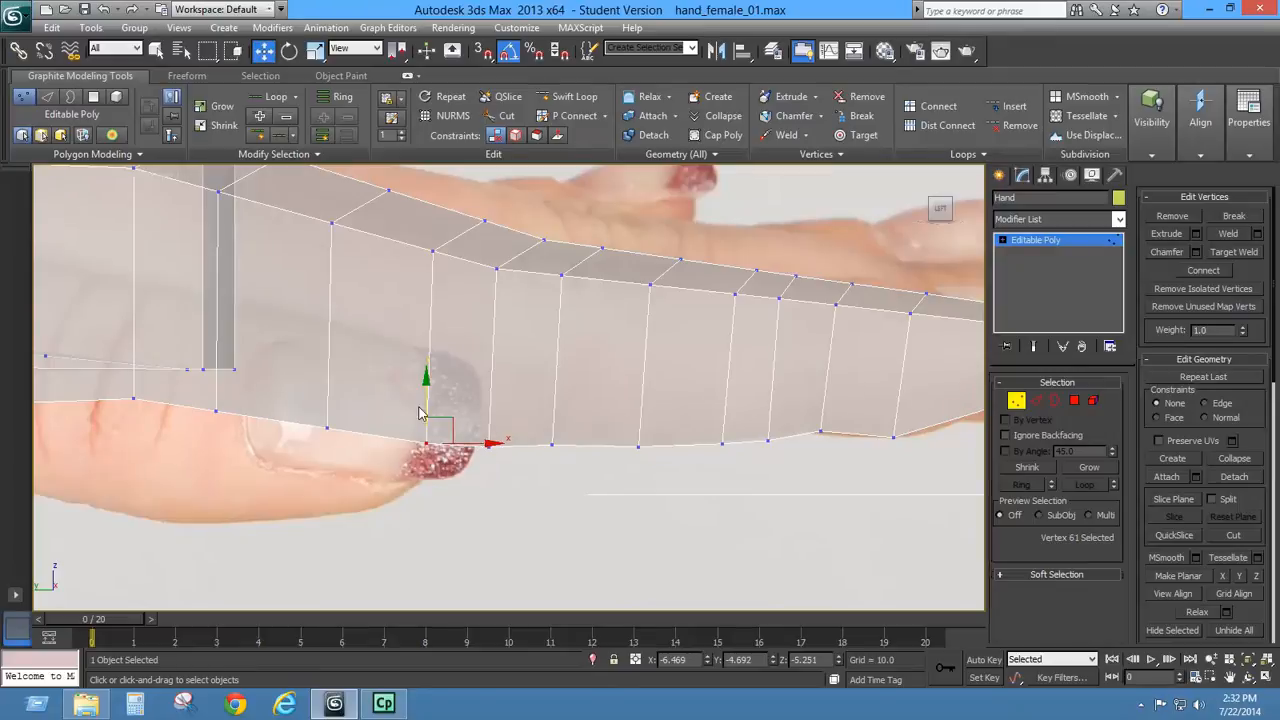
mouse_move(426, 399)
left_mouse_down()
mouse_move(433, 357)
mouse_move(428, 399)
left_mouse_up()
- Display the hand in the perspective view and turn off its see-through mode
middle_click_drag(312, 389, 331, 429)
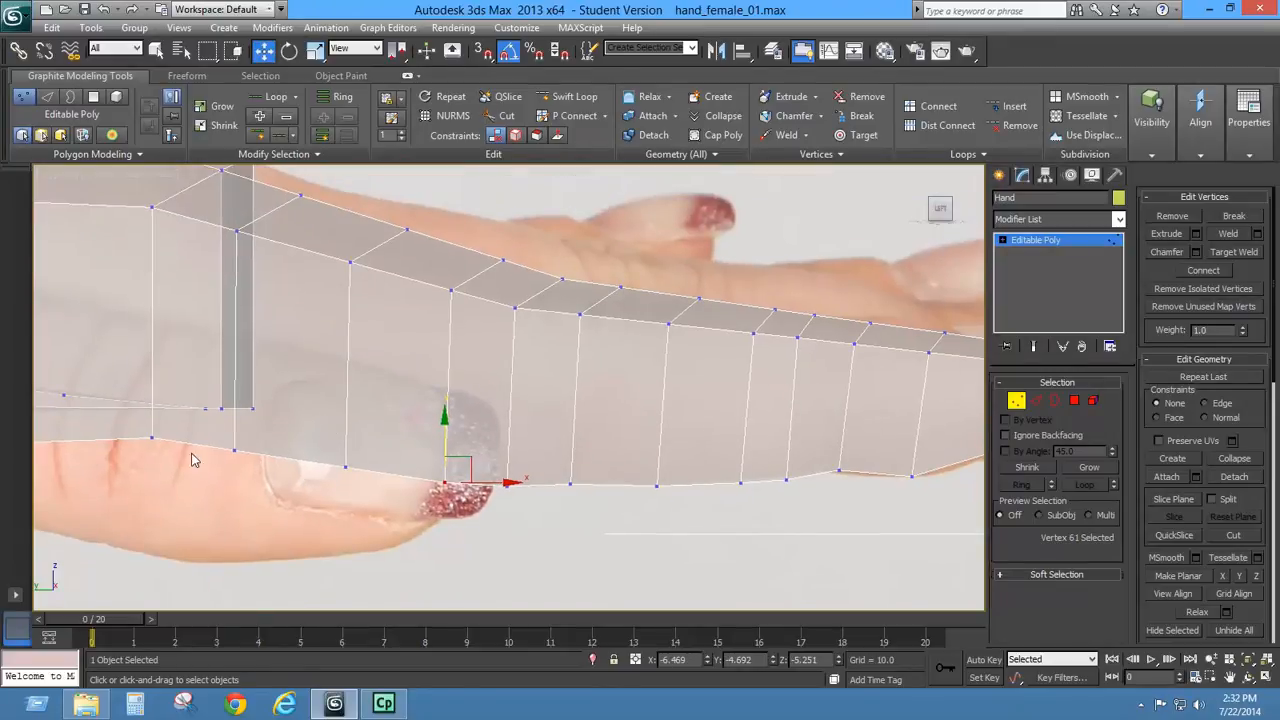
scroll(354, 402, "down", 2)
key("p")
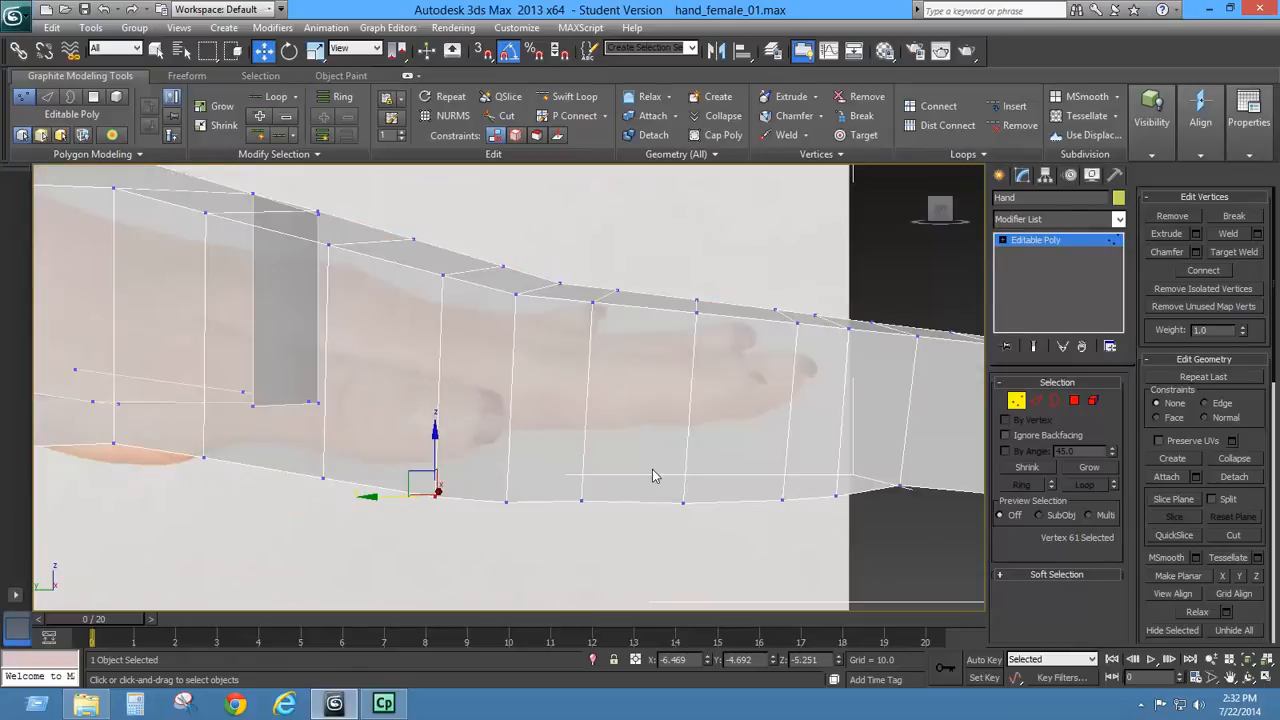
middle_click_drag(686, 492, 697, 542, "alt")
key("alt+x")
scroll(678, 438, "down", 5)
- Leave vertex editing and apply a TurboSmooth modifier to the hand
left_click(1016, 402)
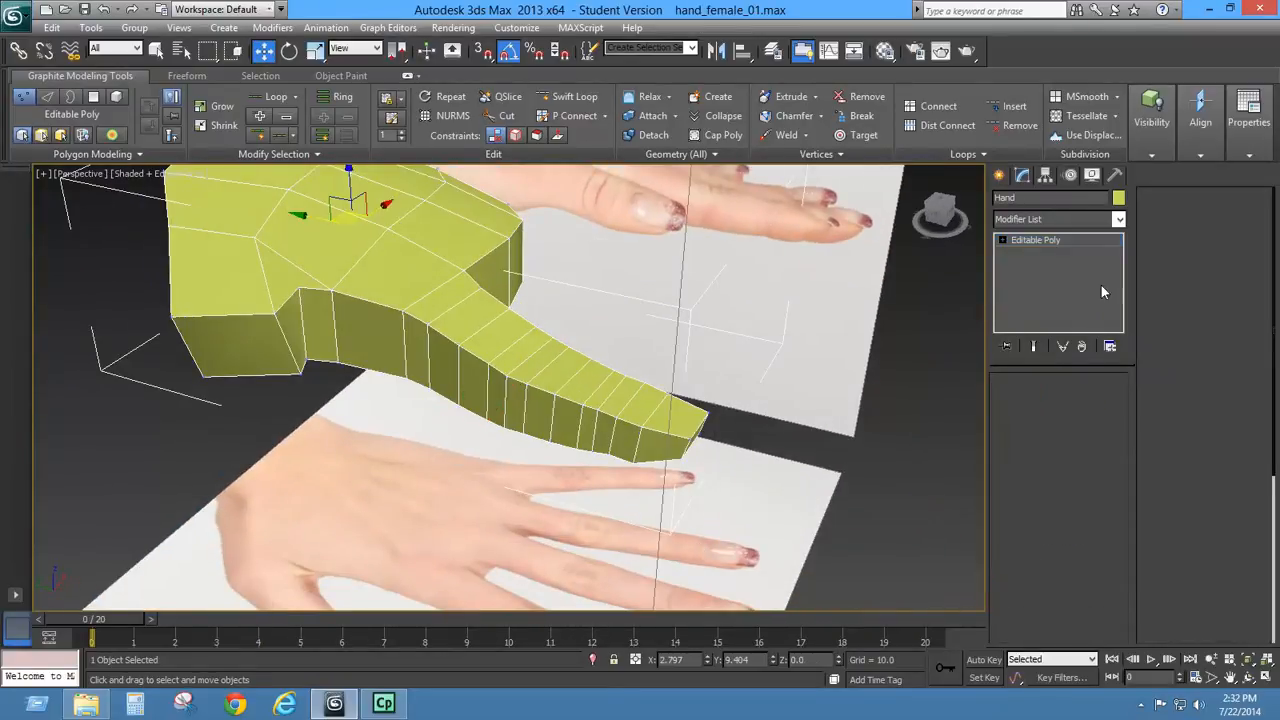
left_click(1119, 219)
left_click_drag(1118, 277, 1129, 613)
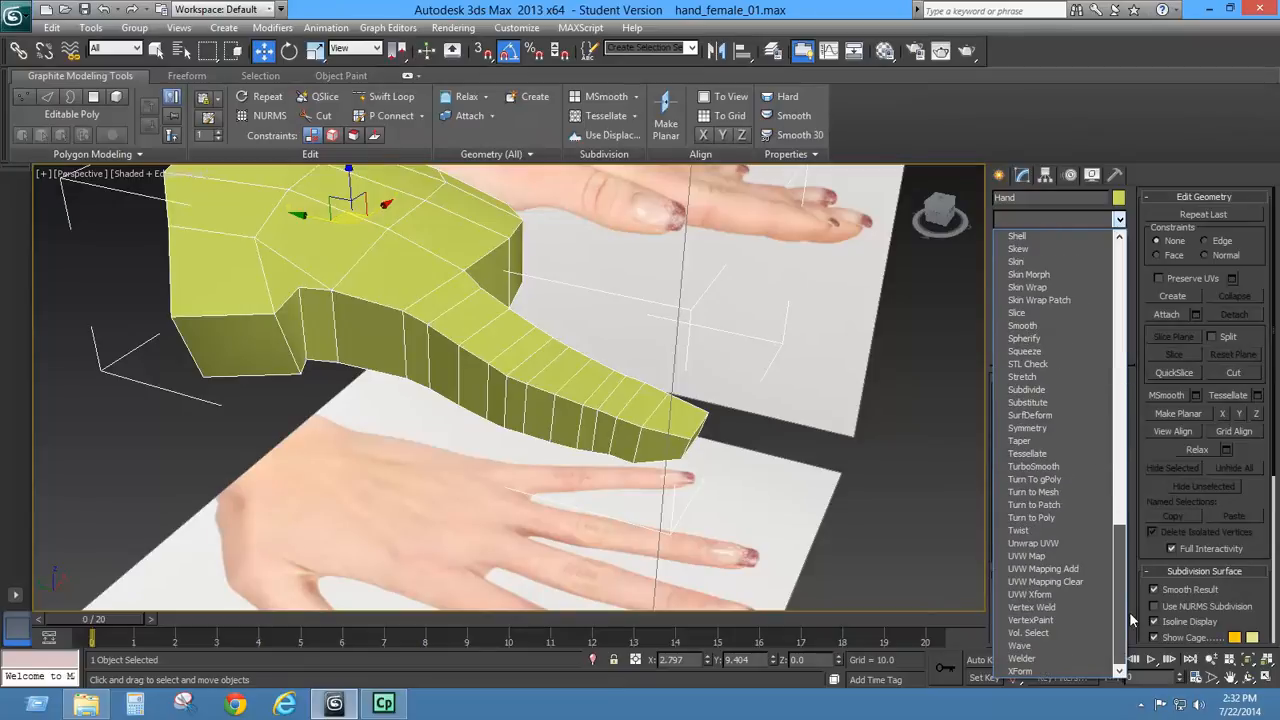
left_click(1055, 466)
middle_click_drag(724, 484, 646, 379, "alt")
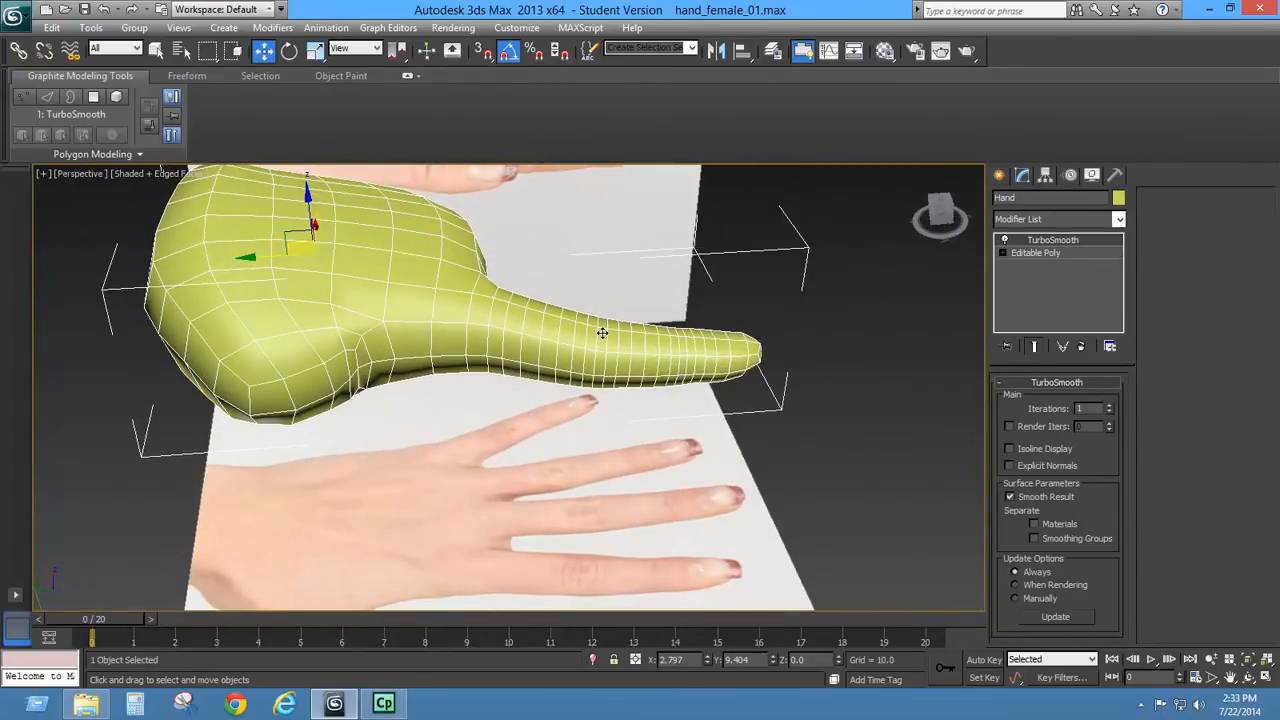
- Return to the Editable Poly level and select the two adjacent top polygons over the finger's middle knuckle
left_click(1037, 252)
left_click(1074, 400)
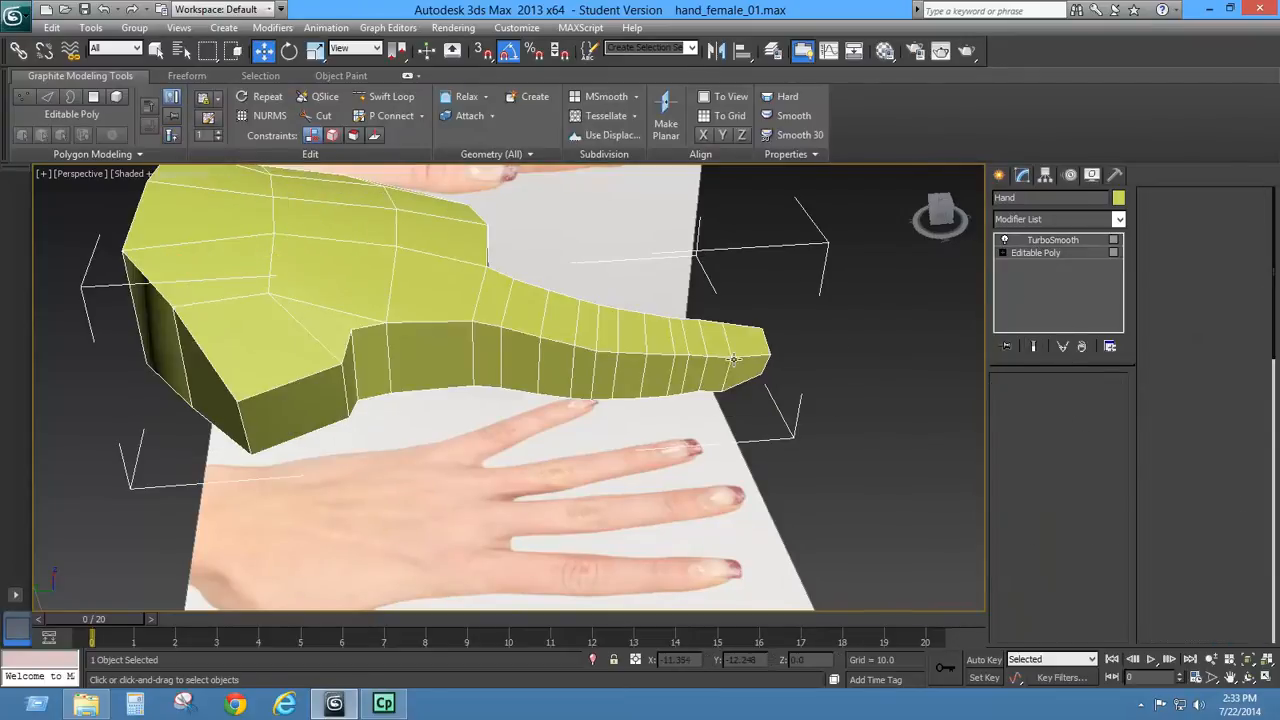
middle_click_drag(660, 381, 646, 386, "alt")
key("t")
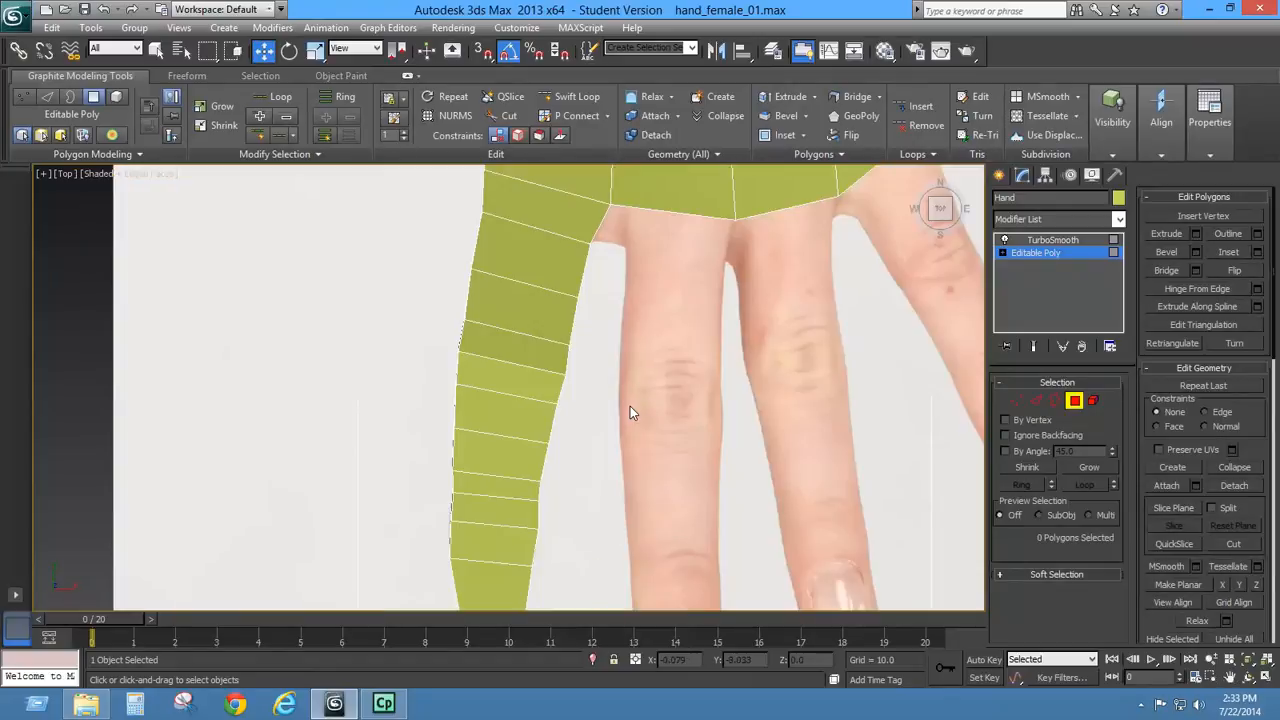
left_click(540, 354)
left_click(529, 376, "ctrl")
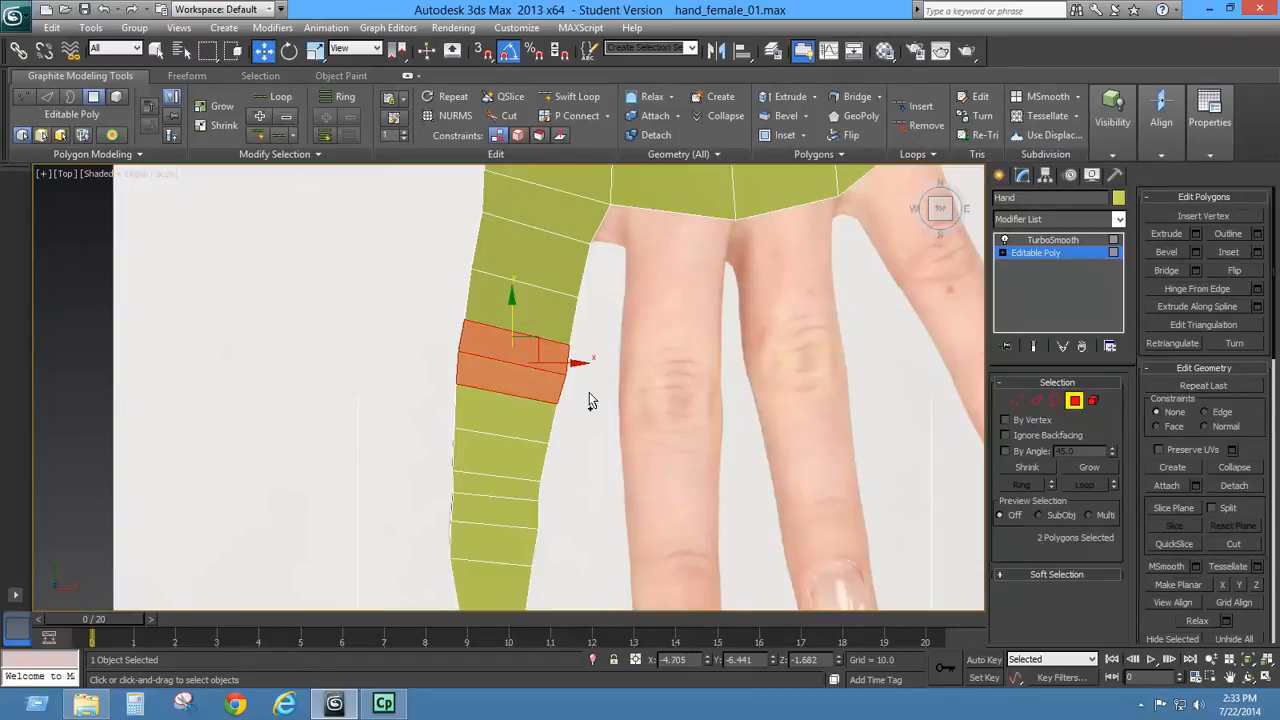
middle_click_drag(586, 426, 603, 343)
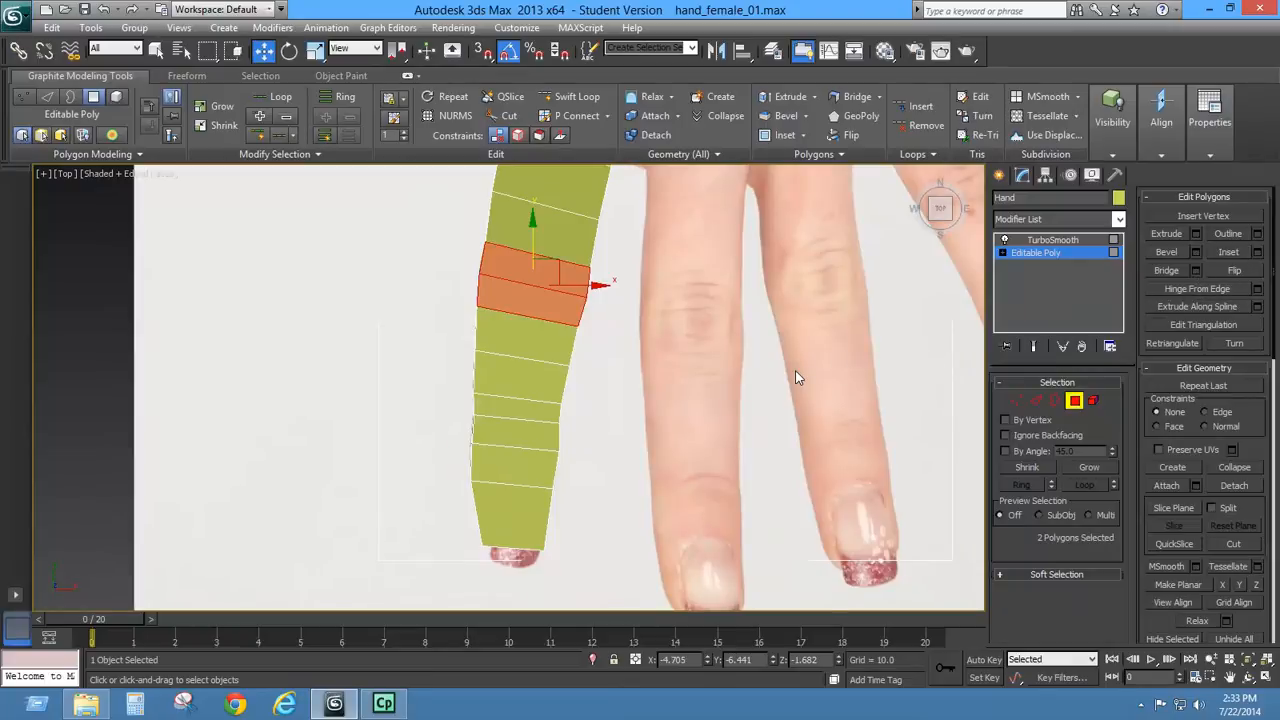
middle_click_drag(795, 377, 672, 360, "alt")
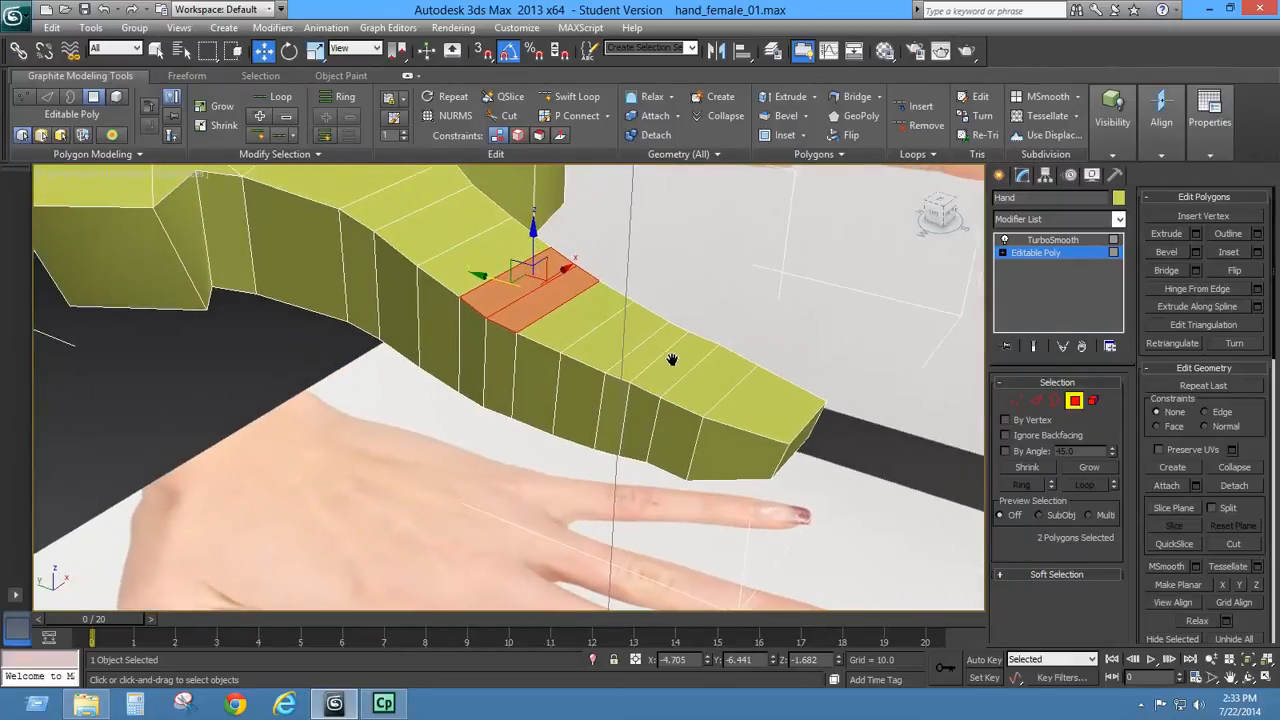
- Bevel the two knuckle polygons by a small positive height with an outline of -0.711
left_click(1196, 253)
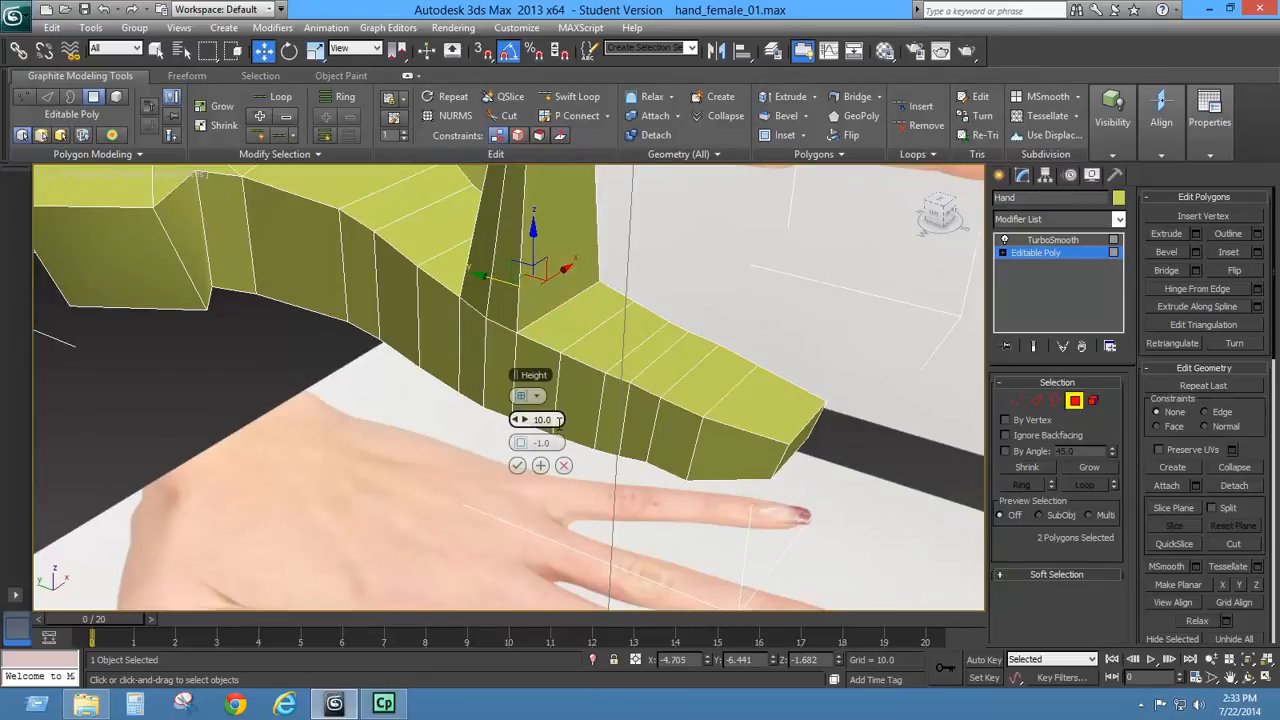
left_click(556, 420)
type(".25")
key("Return")
left_click_drag(519, 428, 541, 425)
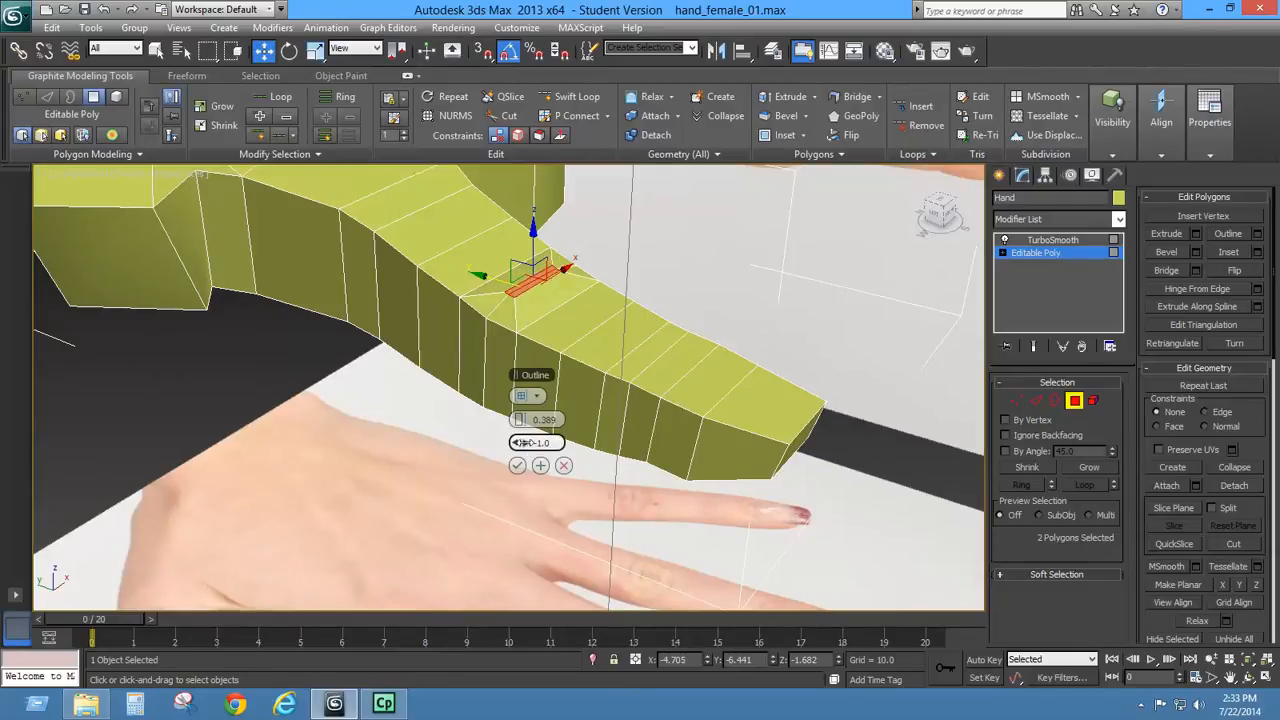
left_click_drag(522, 442, 525, 444)
left_click(527, 446)
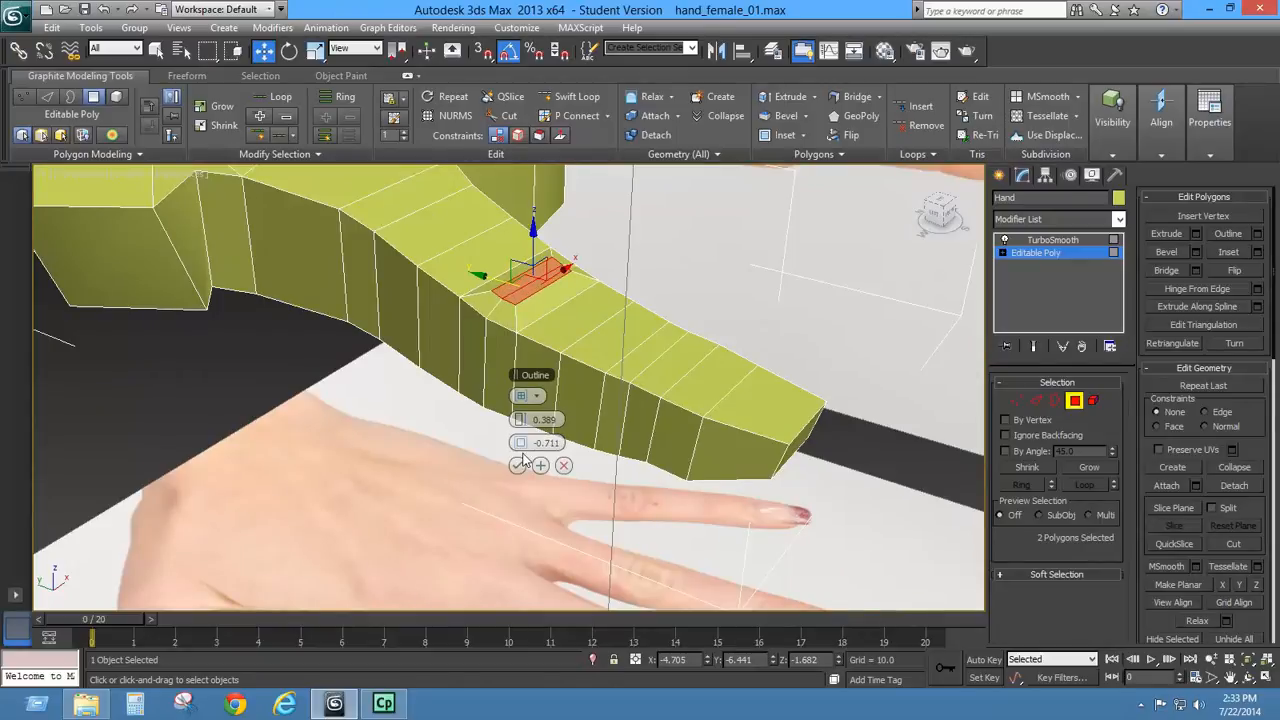
middle_click_drag(683, 416, 734, 350, "alt")
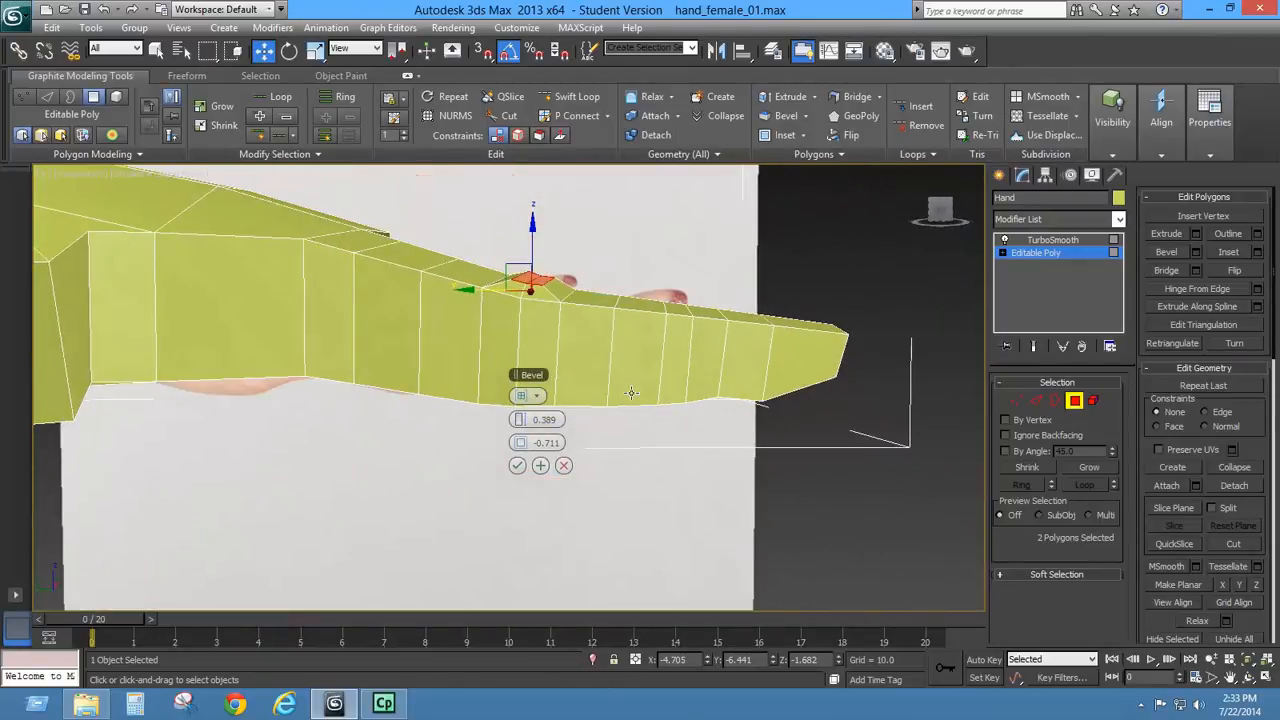
left_click_drag(521, 420, 521, 421)
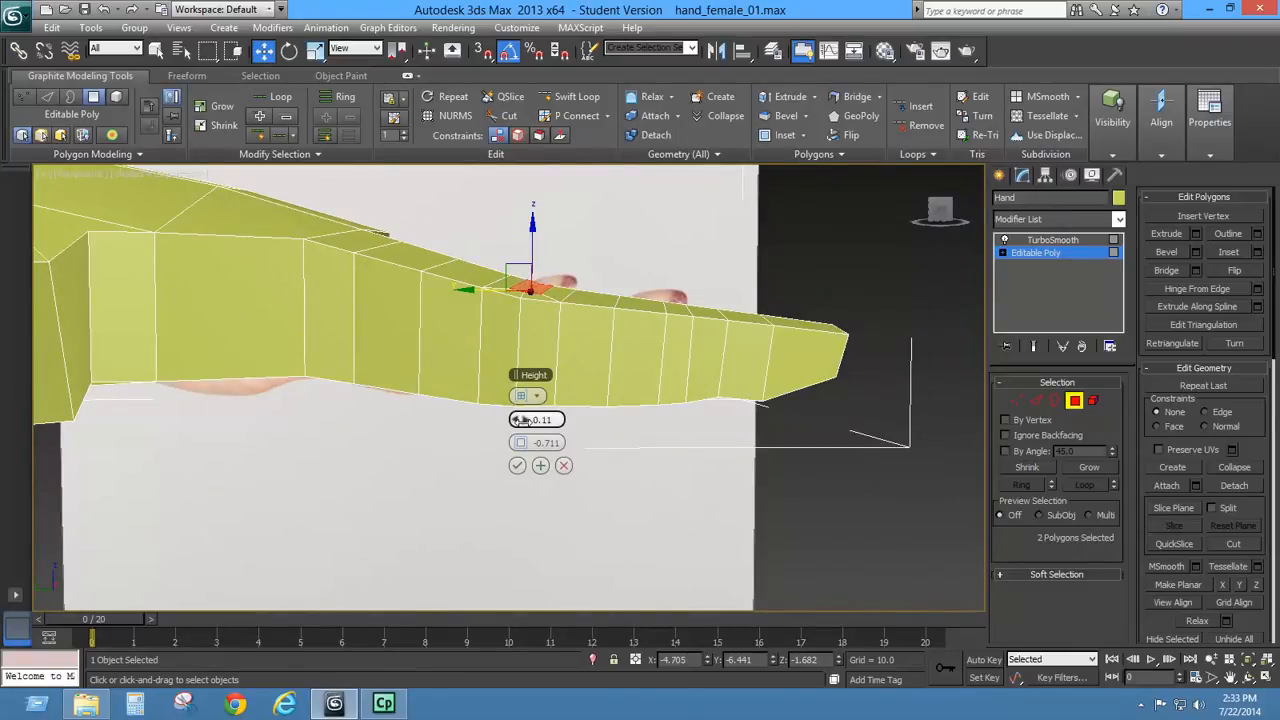
left_click(517, 465)
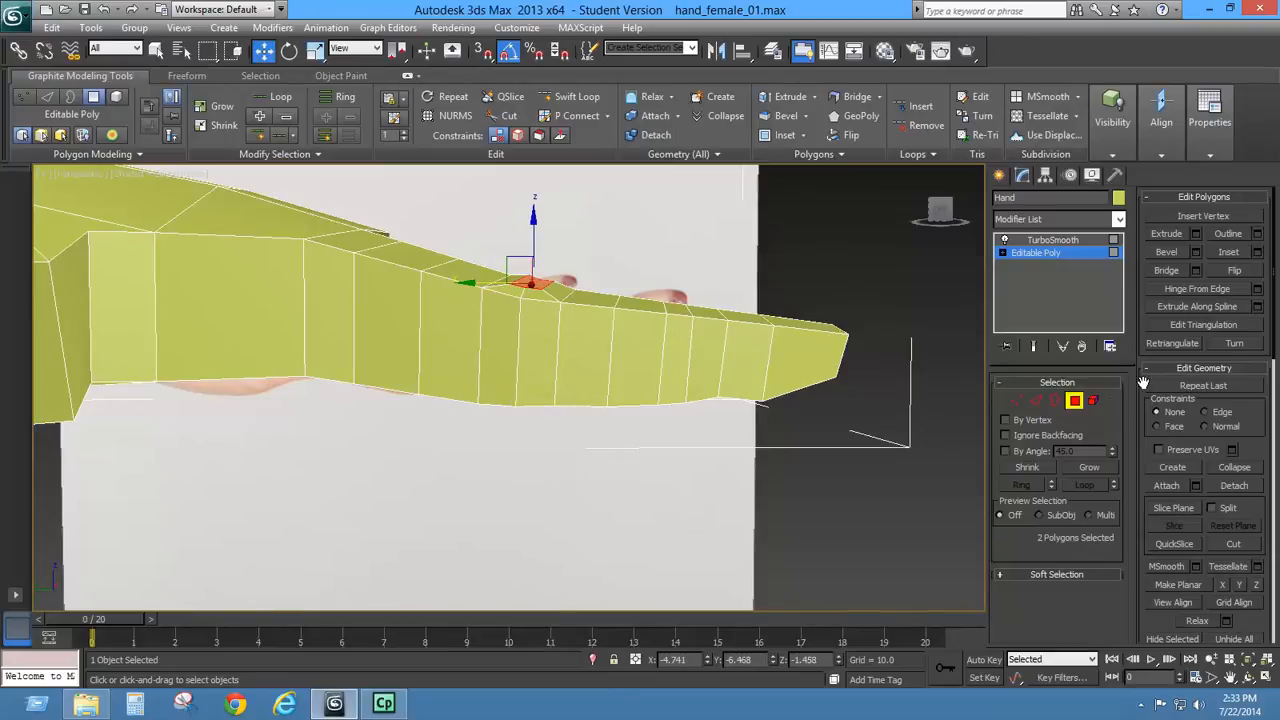
- Scale the bevelled knuckle polygons slightly narrower across the finger and to about 114% along its length
middle_click_drag(797, 358, 678, 448, "alt")
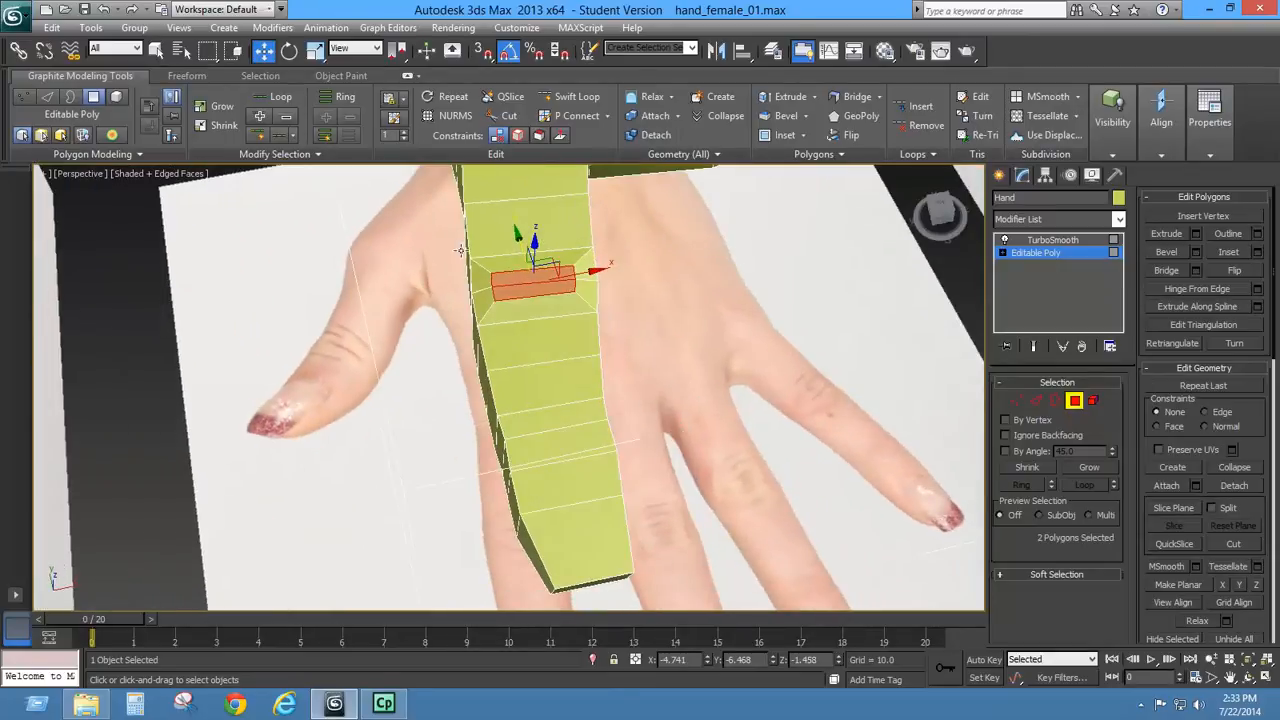
left_click(315, 51)
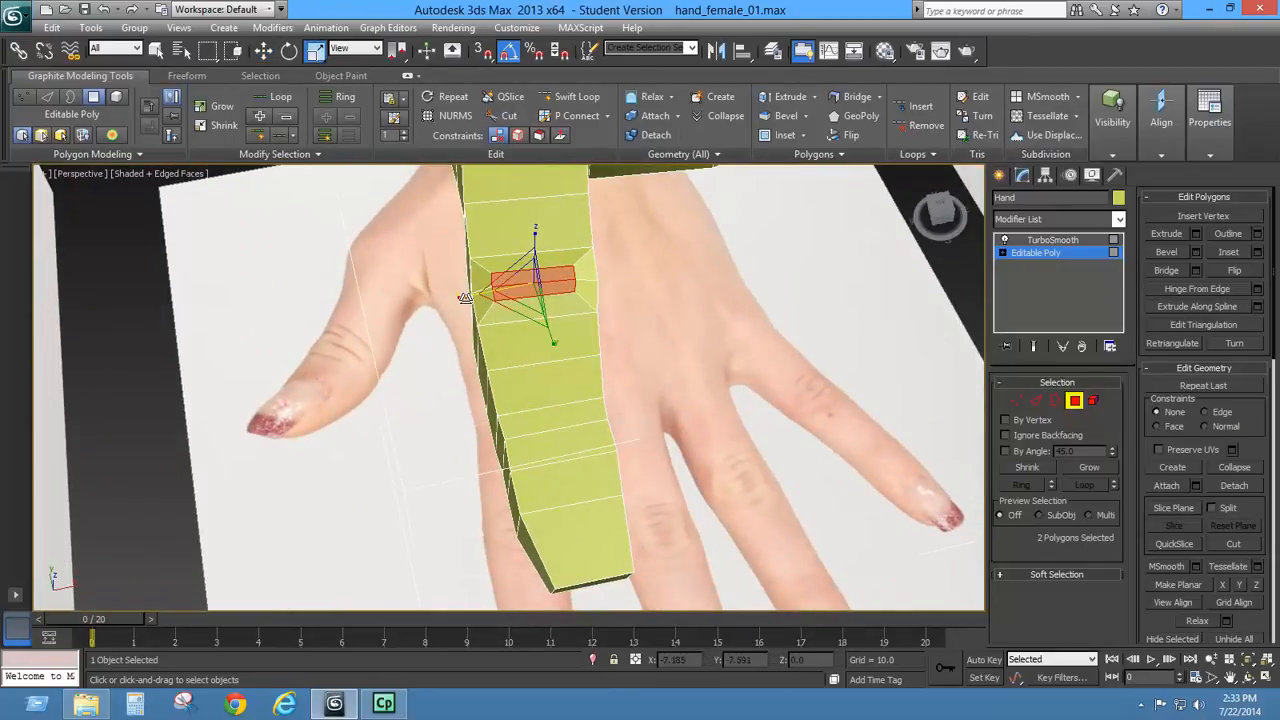
left_click_drag(466, 298, 550, 349)
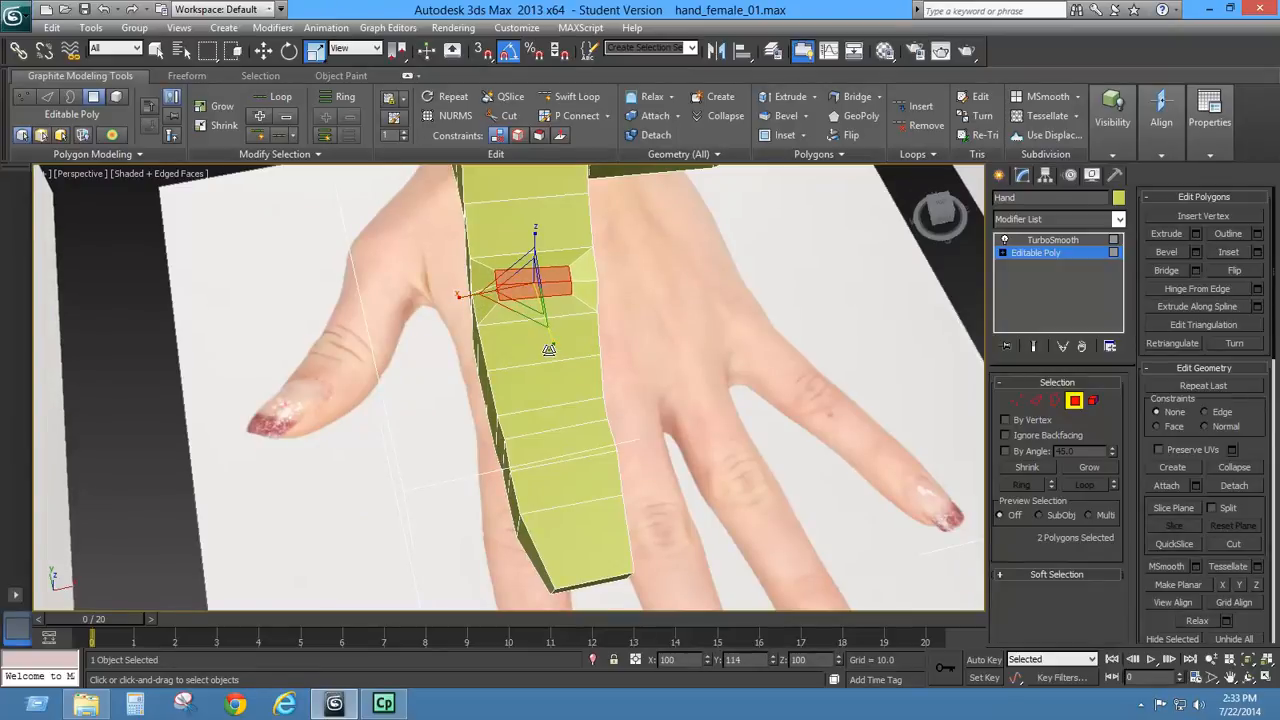
left_click(1074, 401)
- Show the hand's TurboSmooth result and examine the smoothed knuckle from several angles
left_click(1055, 240)
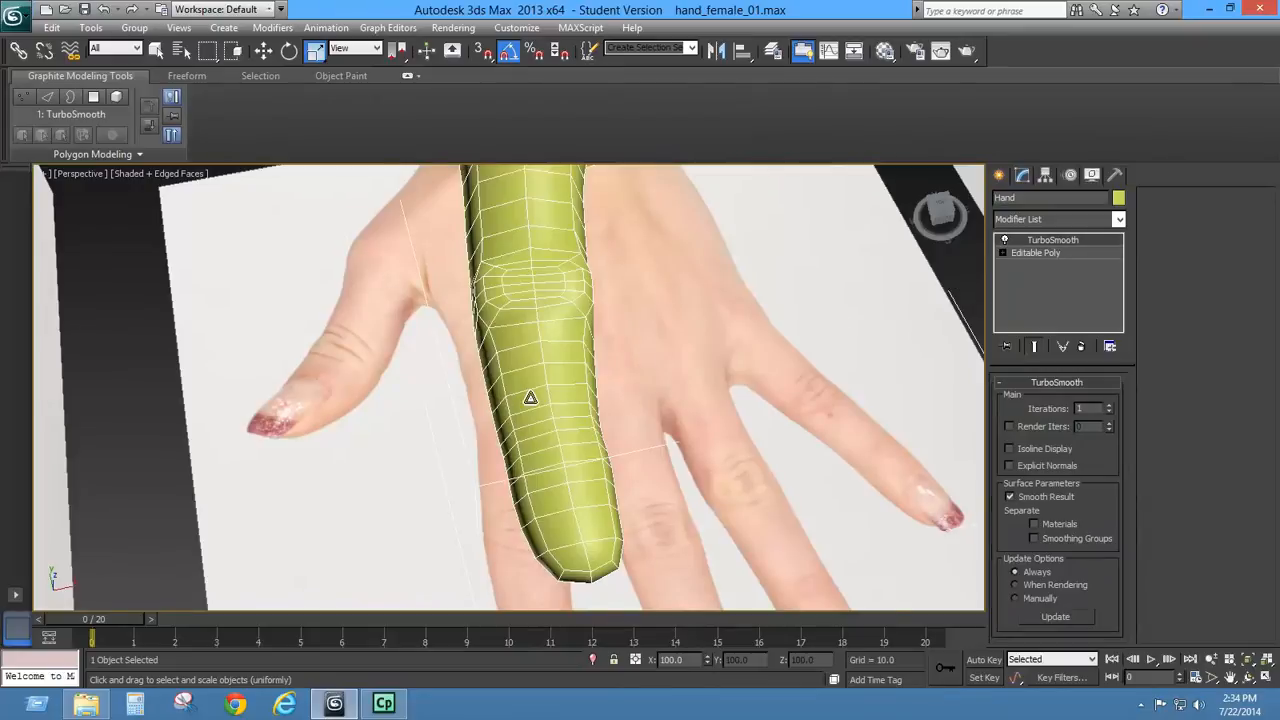
middle_click_drag(530, 398, 700, 300, "alt")
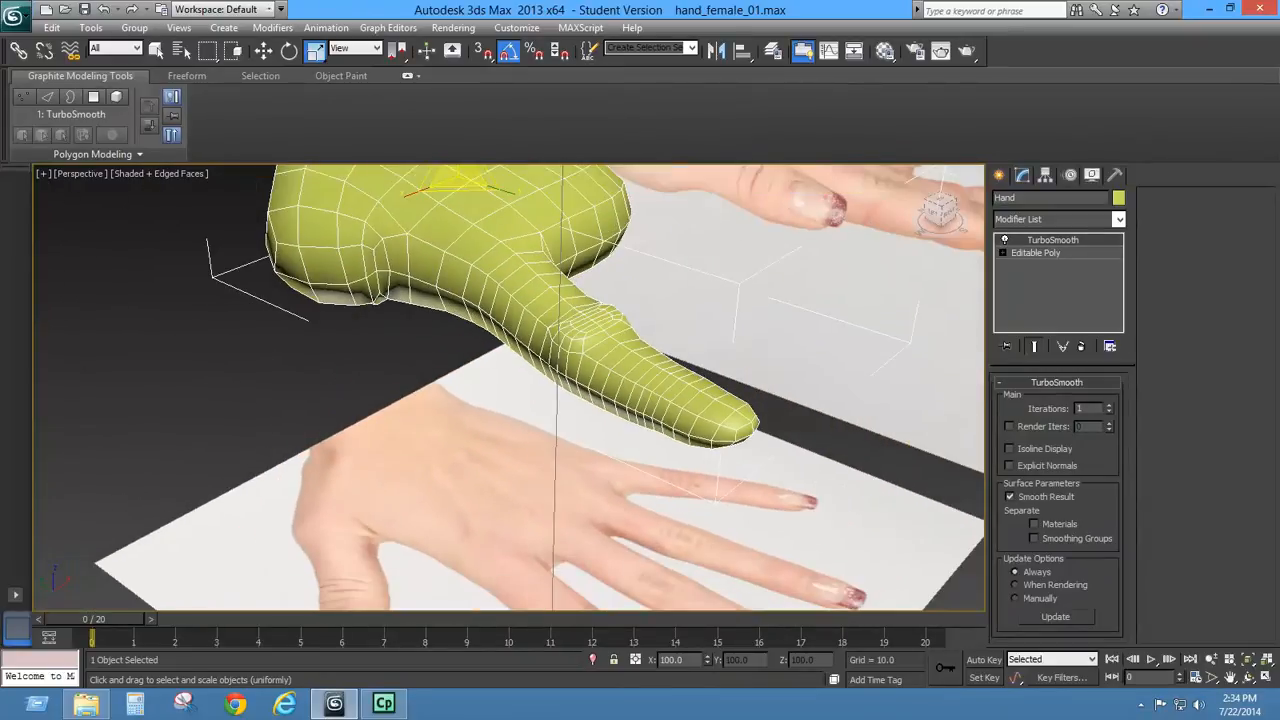
middle_click_drag(595, 329, 666, 286, "alt")
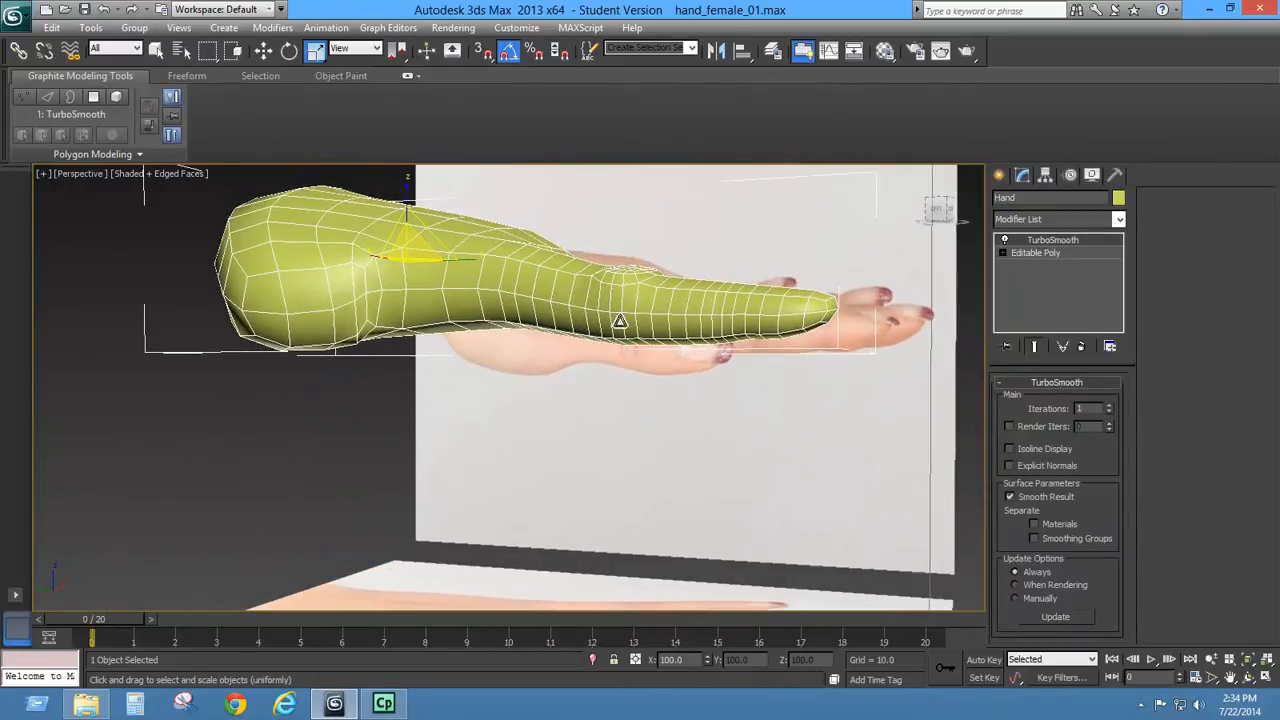
middle_click_drag(620, 321, 599, 361, "alt")
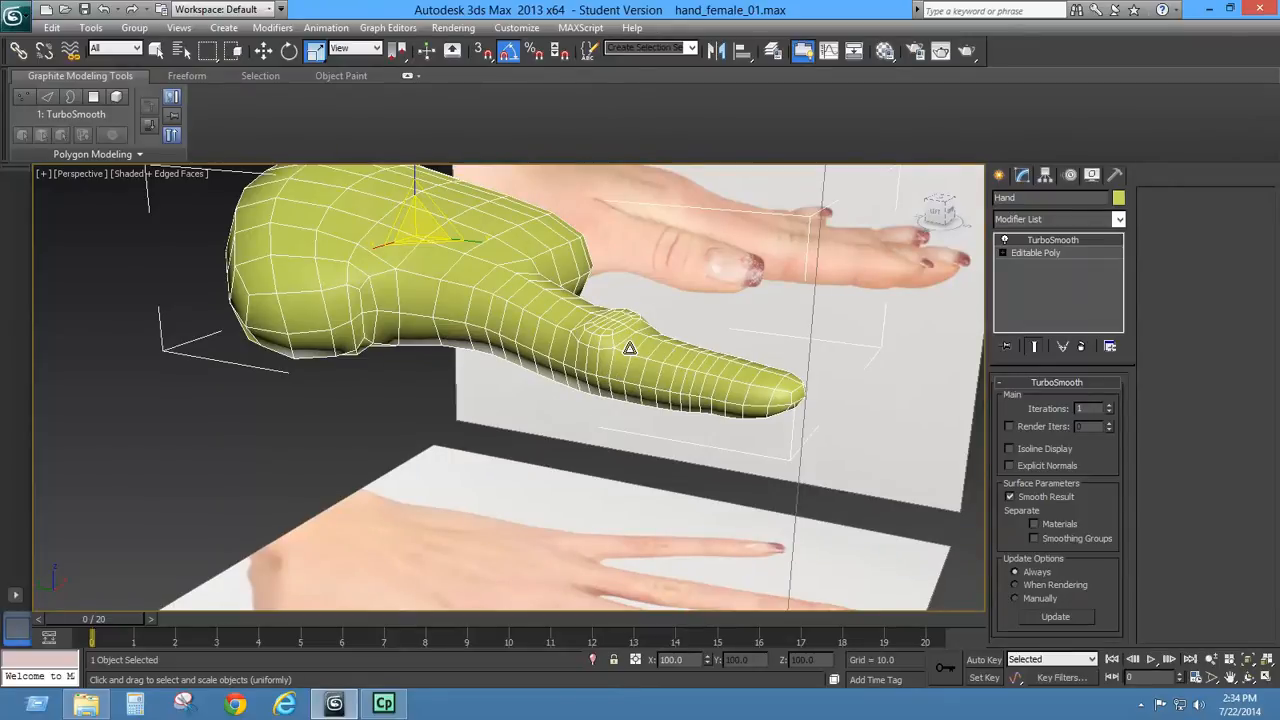
- Return to the Editable Poly level and select the polygon rings on both sides of the finger's middle-knuckle edge loop
middle_click_drag(591, 334, 663, 380, "alt")
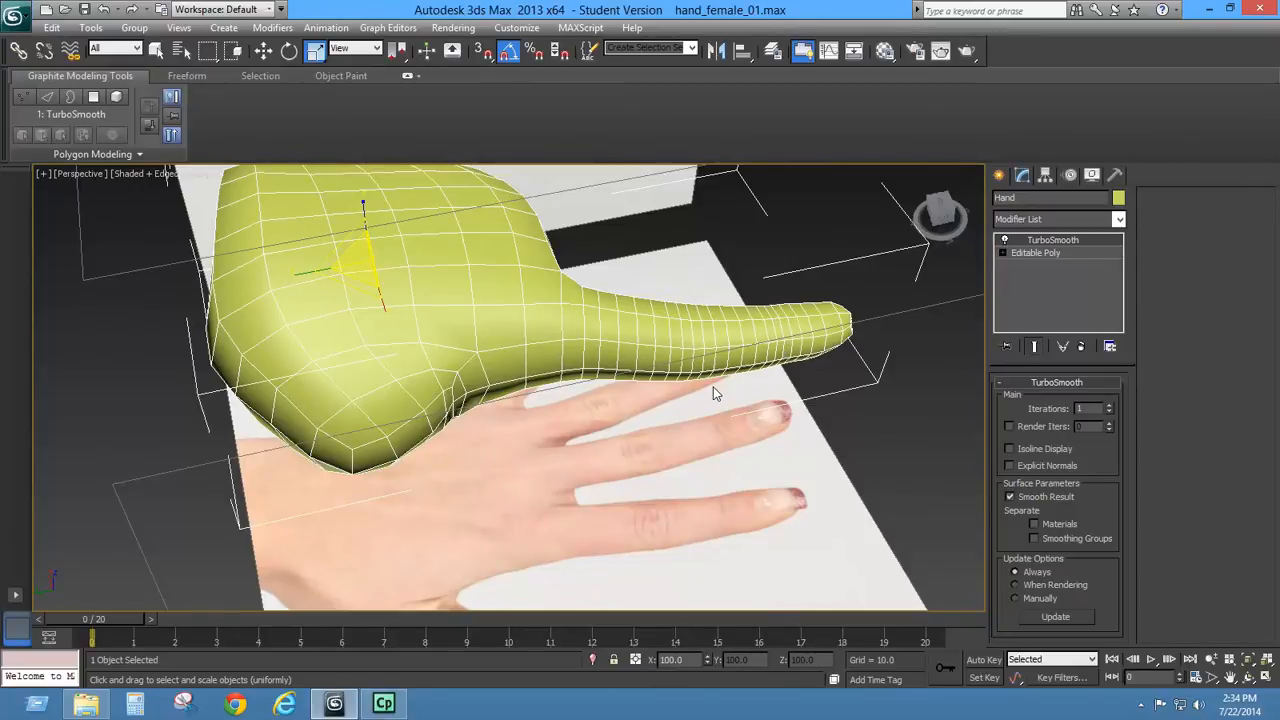
key("t")
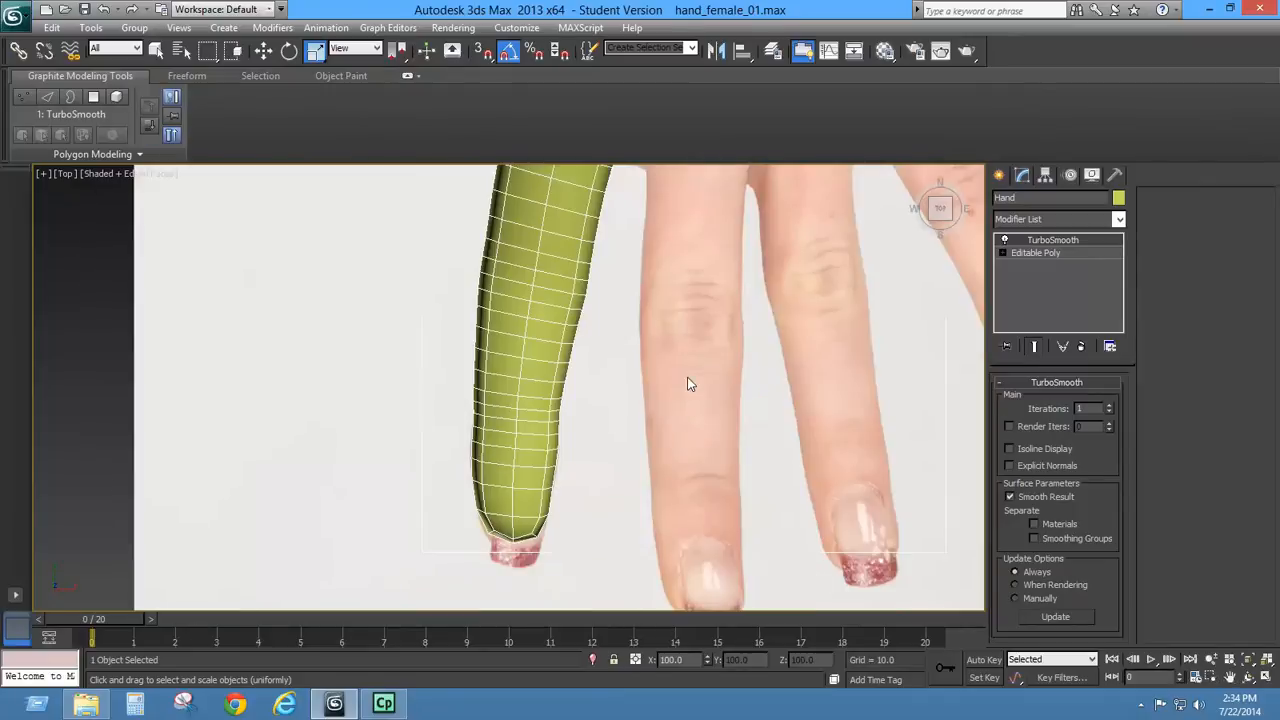
left_click(1053, 252)
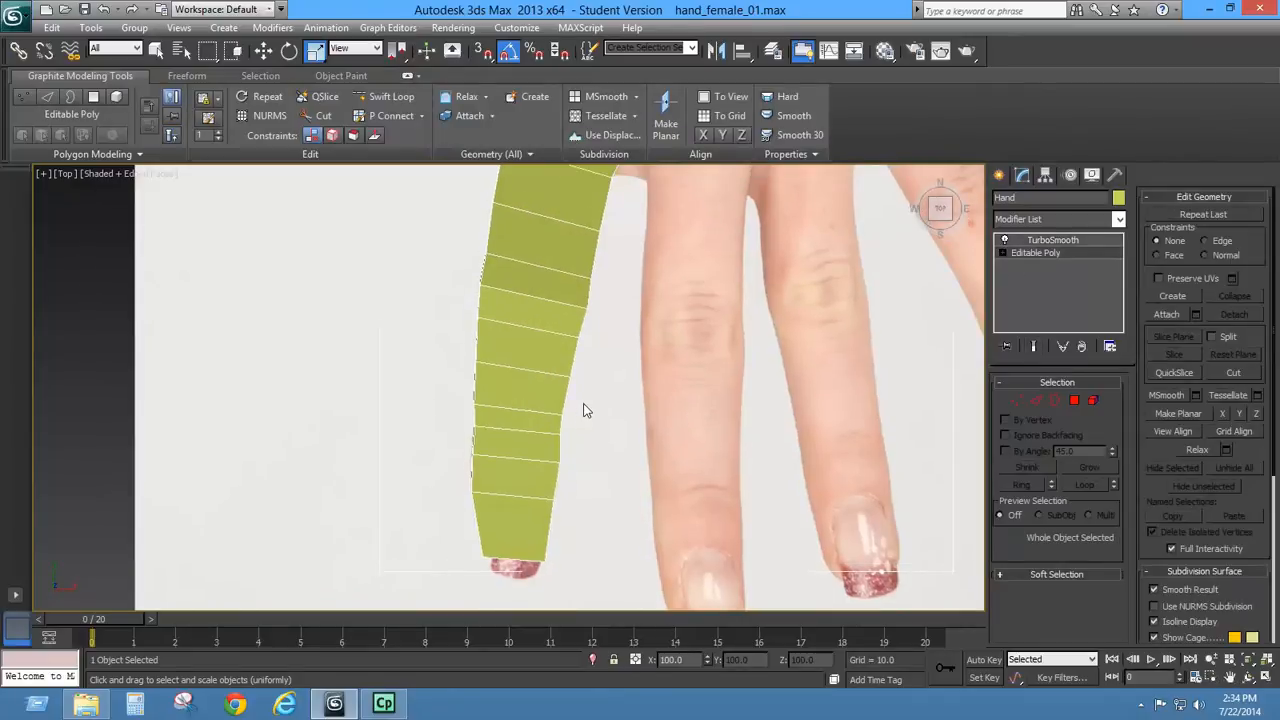
scroll(585, 411, "down", 2)
left_click(1040, 400)
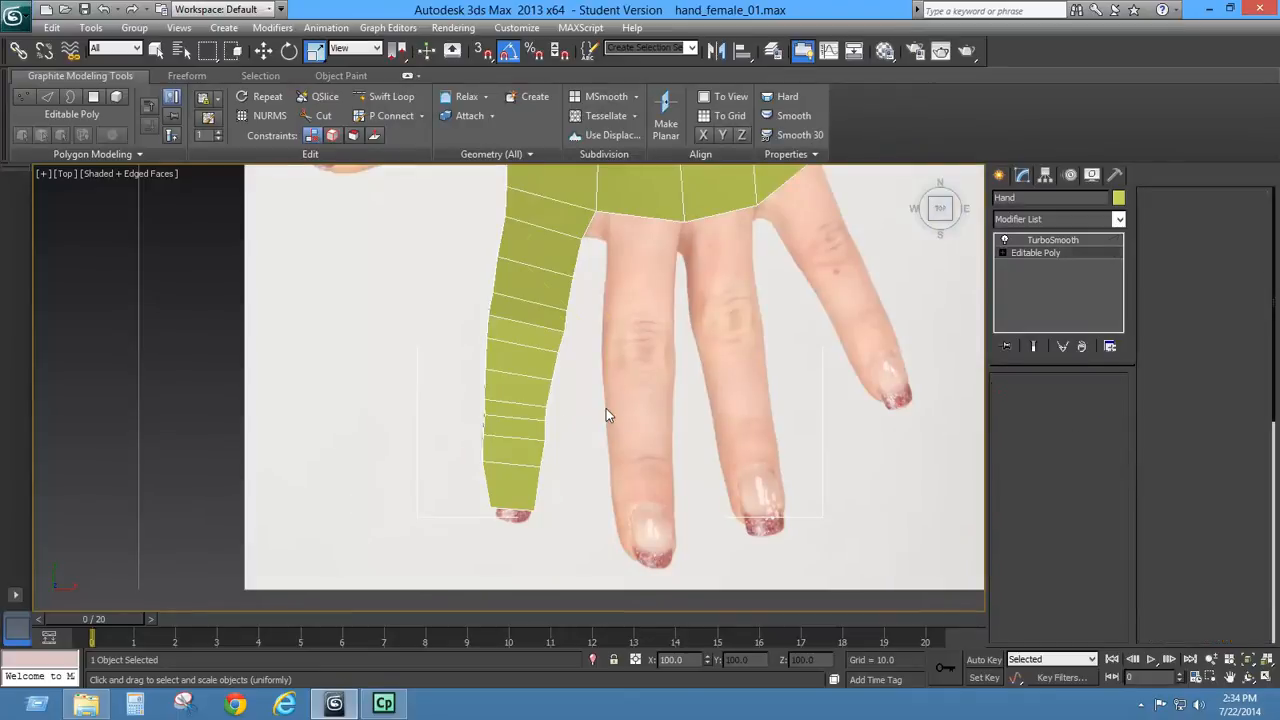
double_click(530, 319)
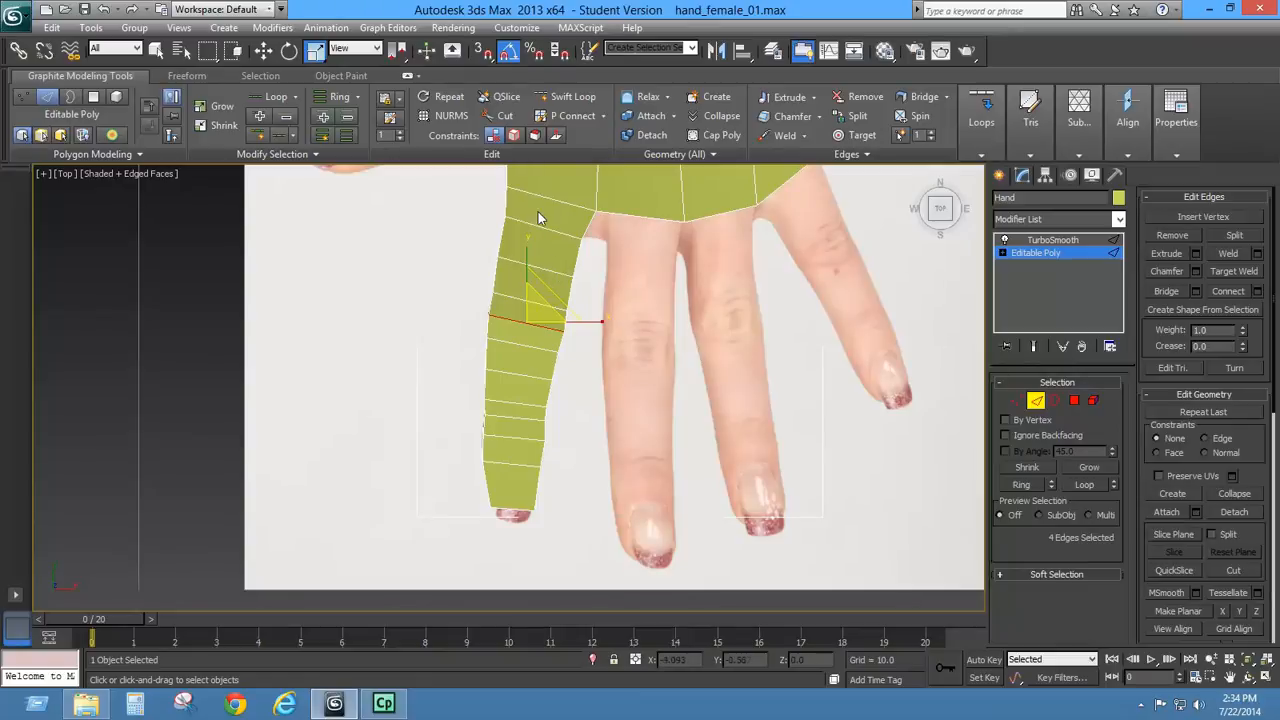
left_click(1074, 400, "ctrl")
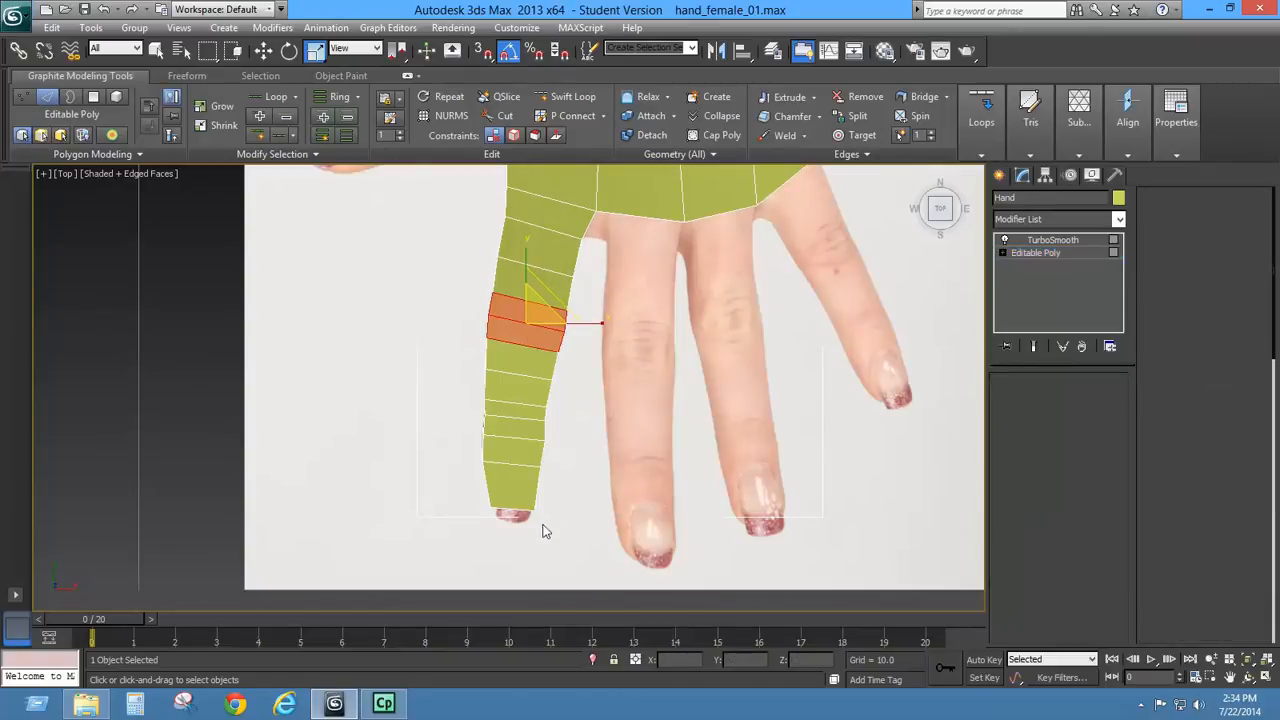
- Delete the three polygons on the palm's front face where the remaining fingers attach
middle_click_drag(585, 525, 594, 410, "alt")
middle_click_drag(536, 498, 538, 450, "alt")
left_click(540, 372)
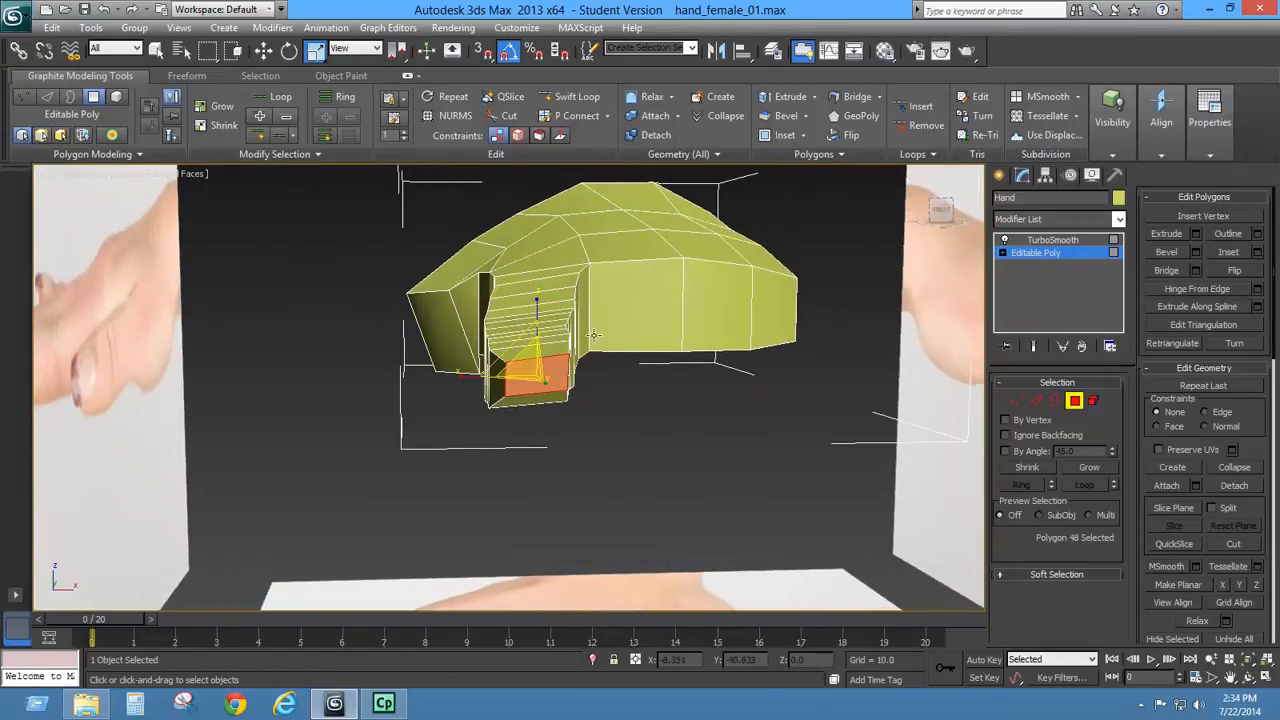
left_click(651, 320)
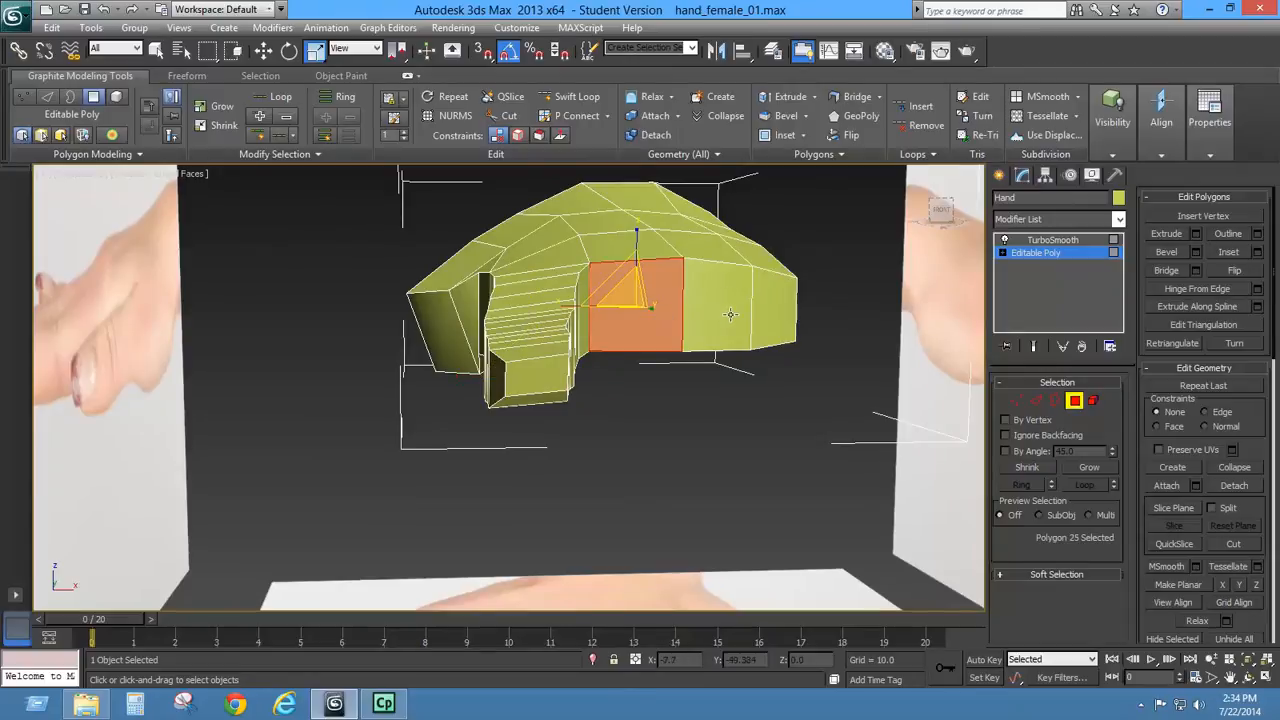
left_click(731, 315, "ctrl")
left_click(771, 312, "ctrl")
key("Delete")
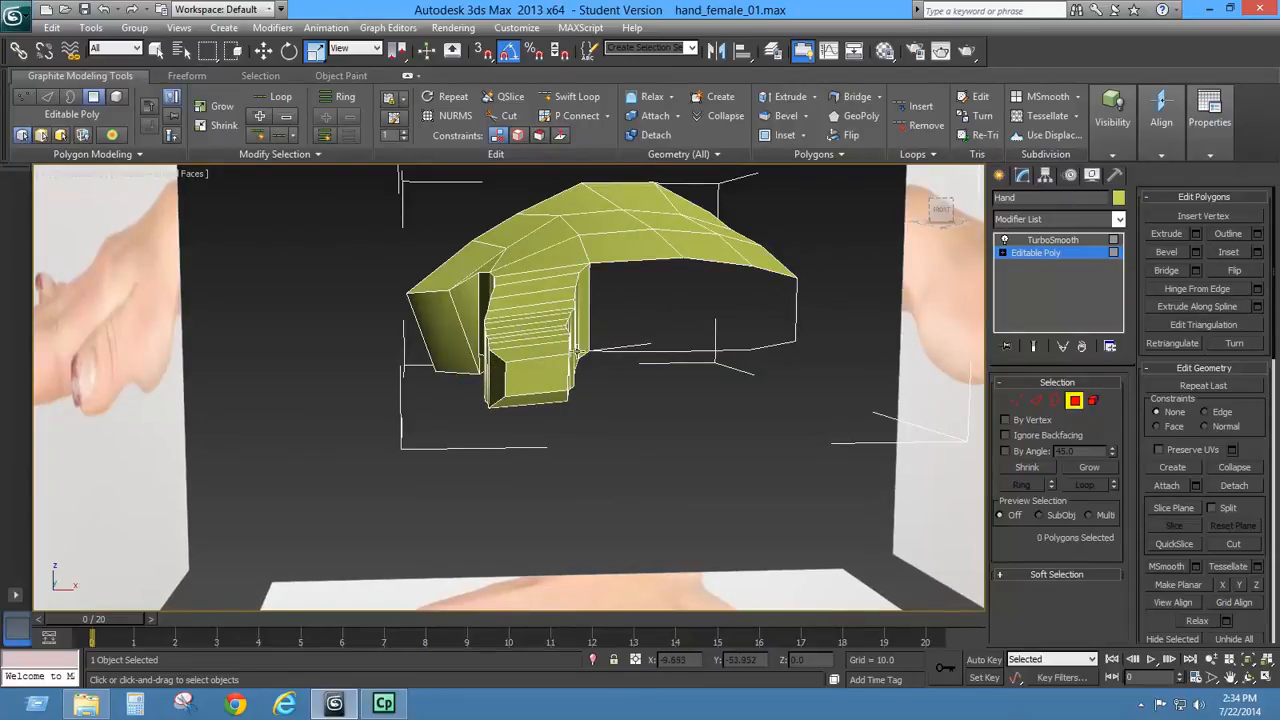
- Select the end polygon of the fingertip and grow the selection until it covers the whole finger down to its base
left_click(537, 376)
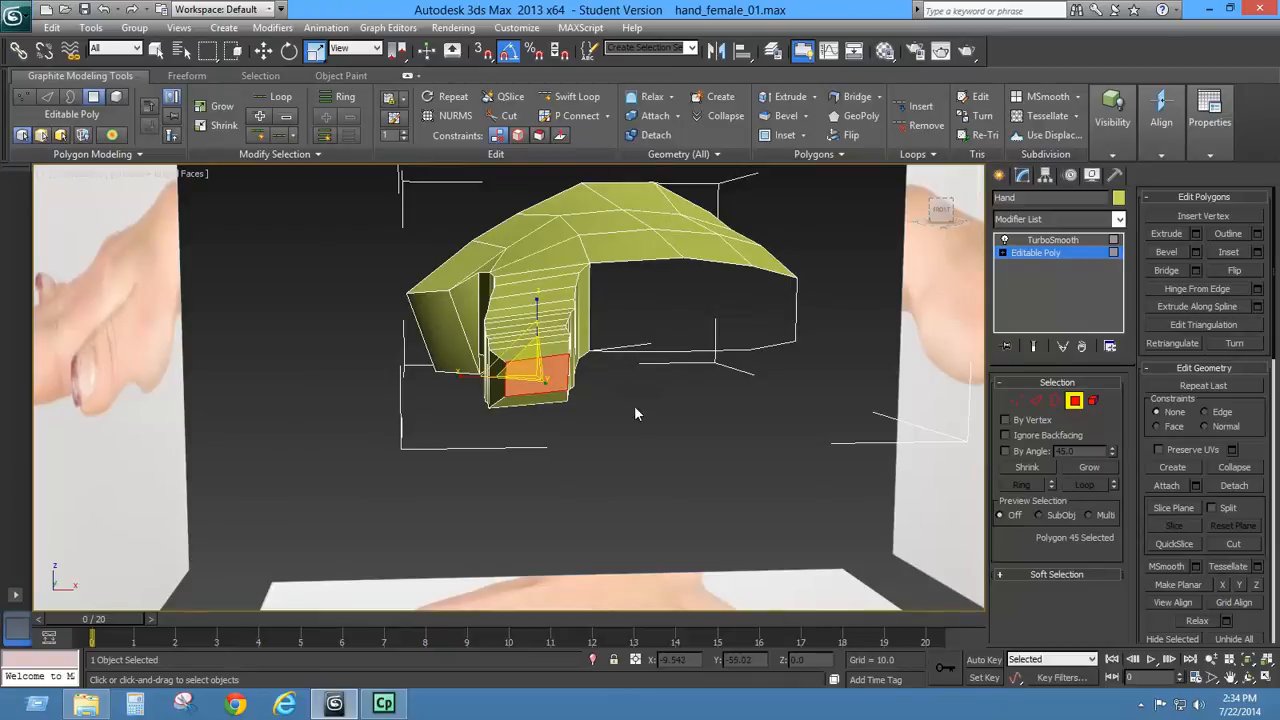
key("z")
key("shift+z")
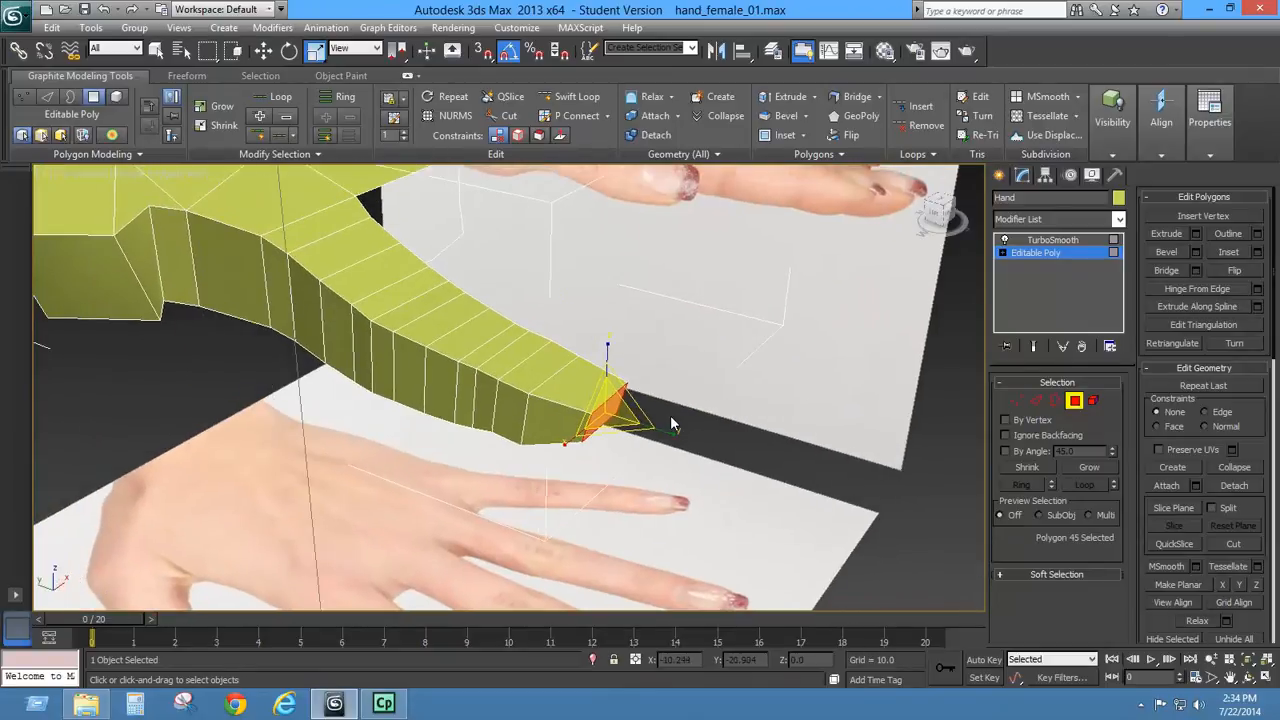
key("t")
middle_click_drag(664, 424, 642, 393)
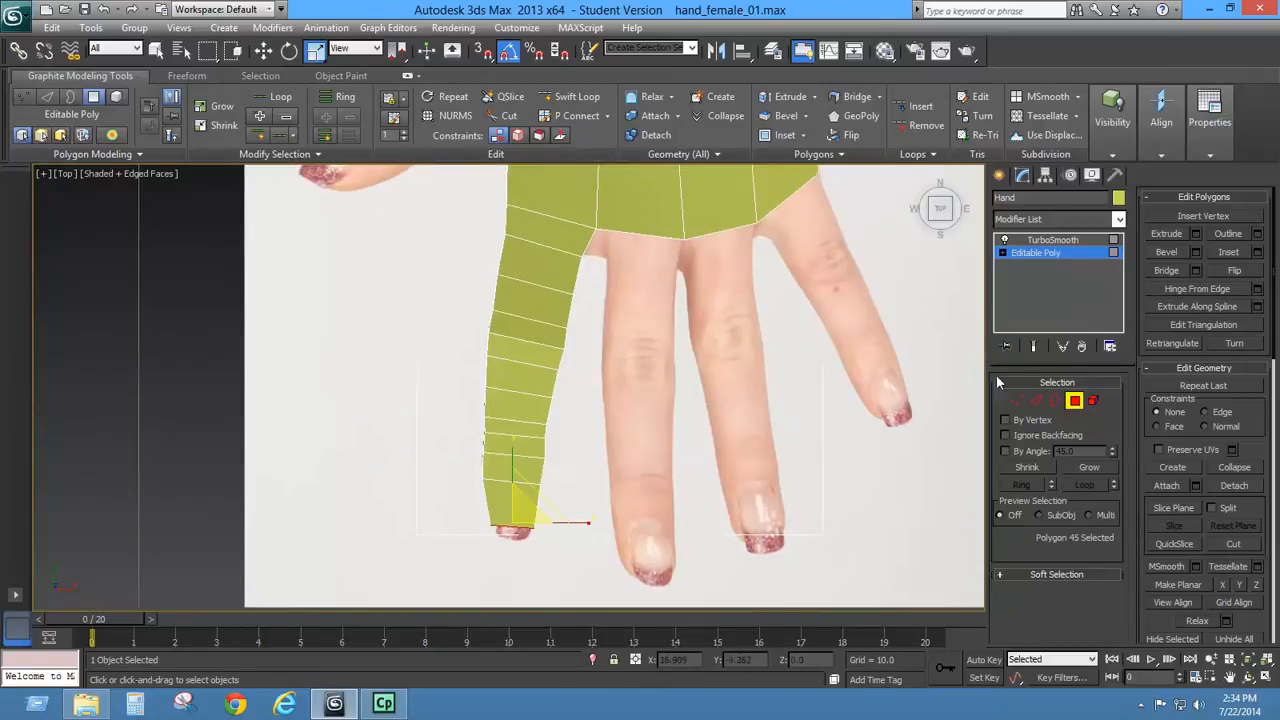
left_click(1079, 466)
left_click(1079, 466)
left_click(1079, 466)
left_click(1079, 466)
left_click(1079, 466)
left_click(1079, 466)
left_click(1079, 466)
left_click(1079, 466)
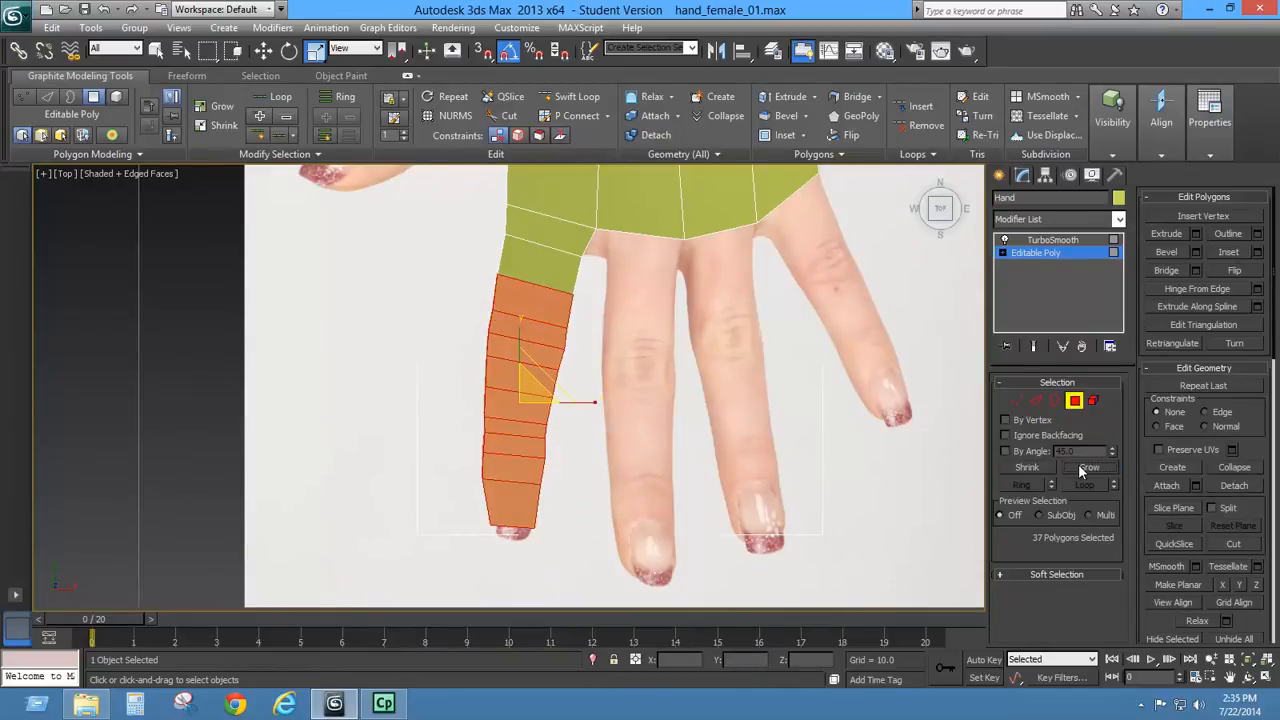
left_click(1079, 466)
left_click(1079, 466)
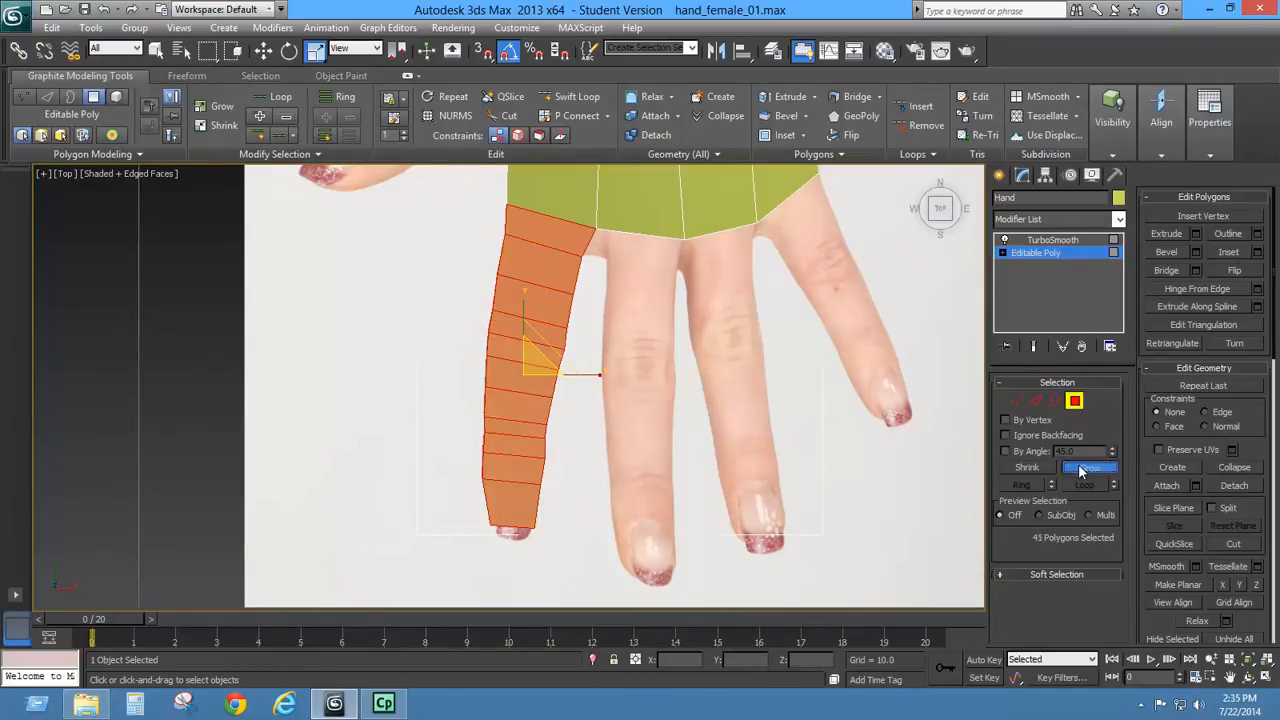
- Clone the selected finger polygons to an element placed over the middle finger in the top reference
left_click(263, 50)
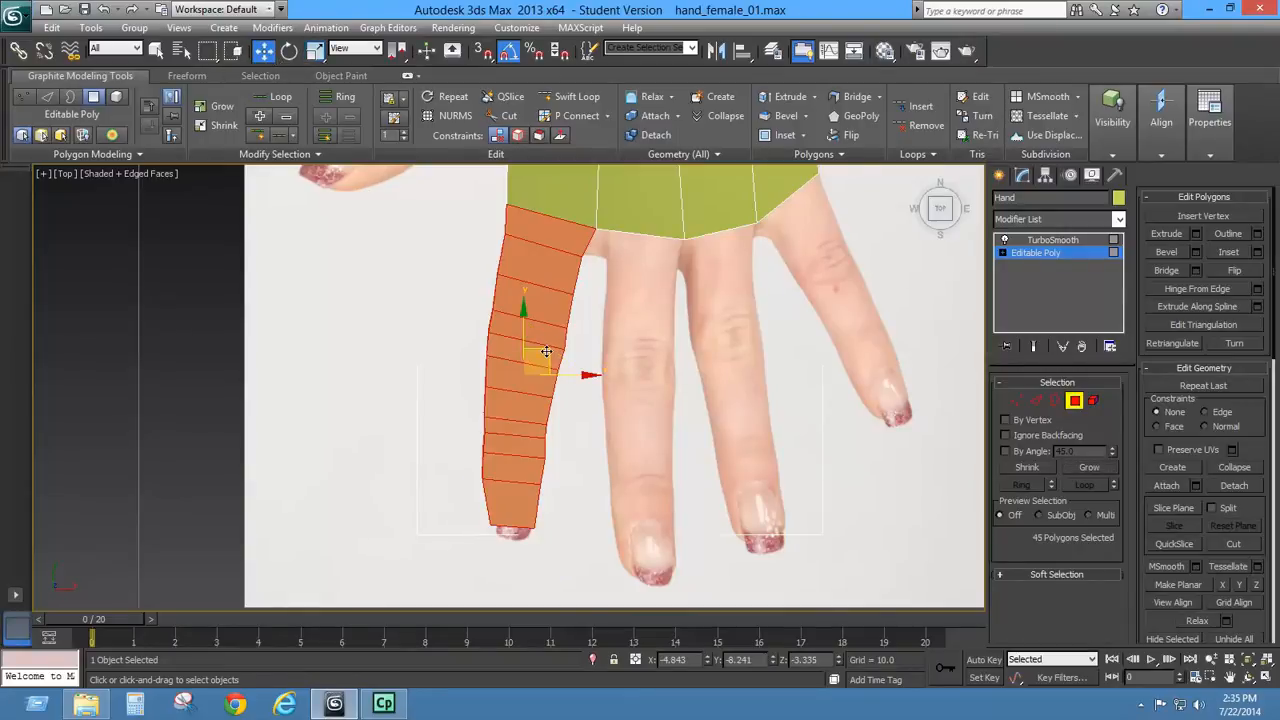
left_click_drag(560, 358, 658, 398, "shift")
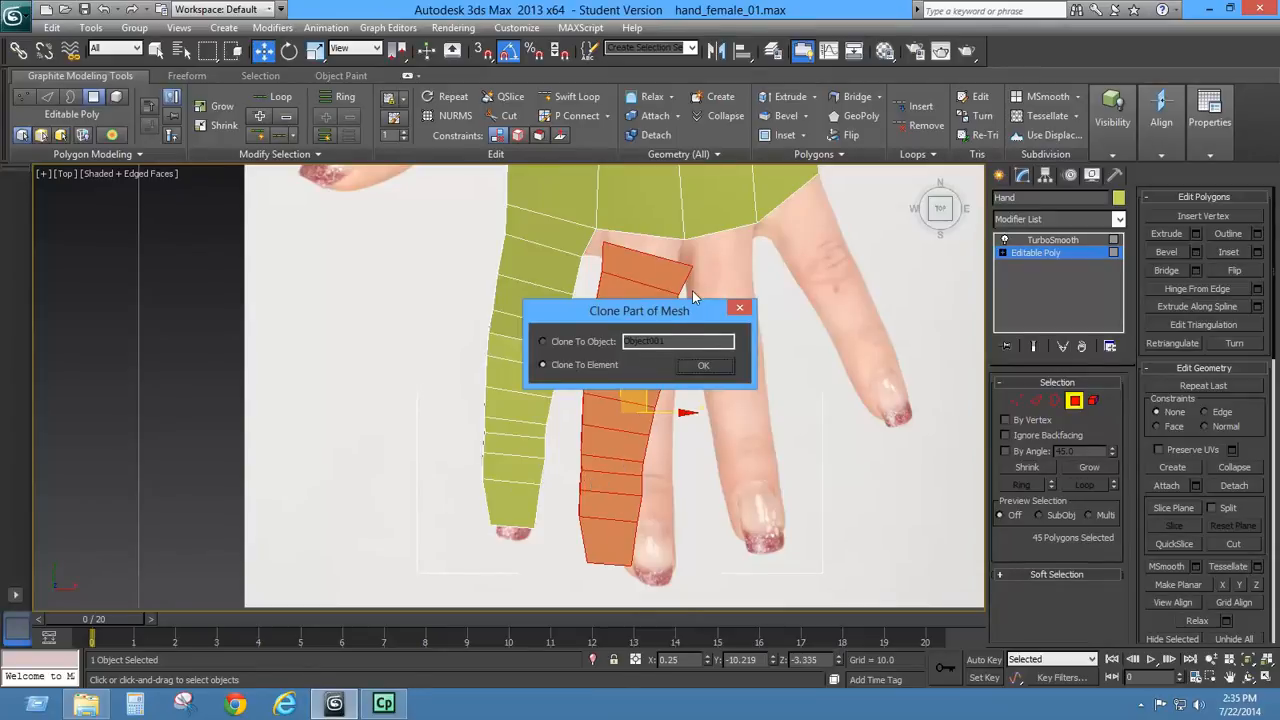
left_click(703, 367)
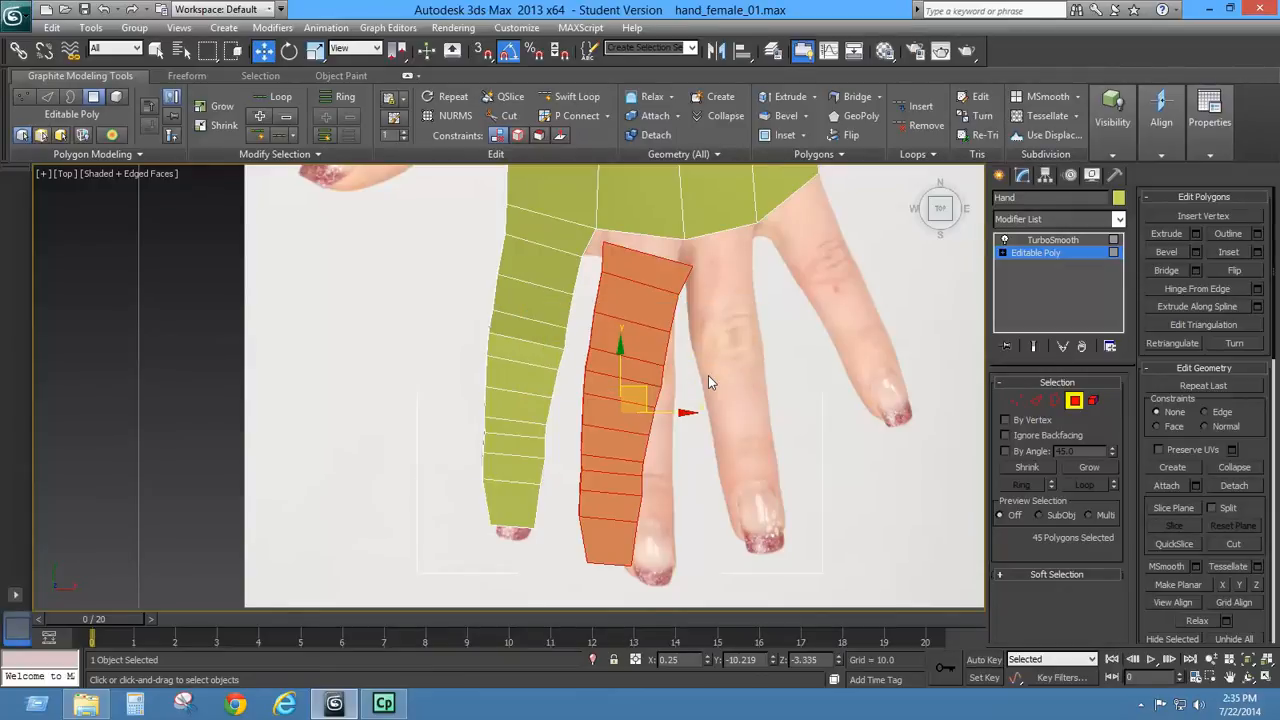
- Rotate the cloned finger 10 degrees about Z and move it into line with the middle finger in the reference
left_click(289, 51)
left_click_drag(665, 373, 651, 359)
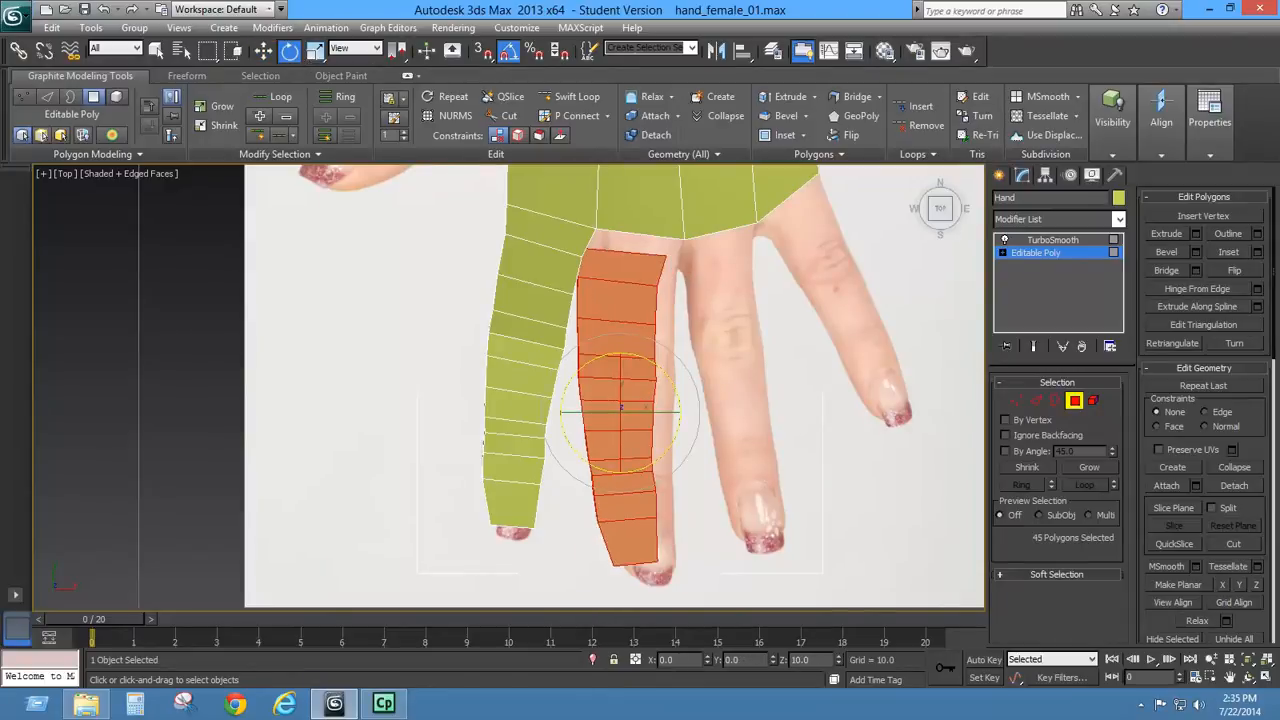
middle_click_drag(700, 314, 748, 322)
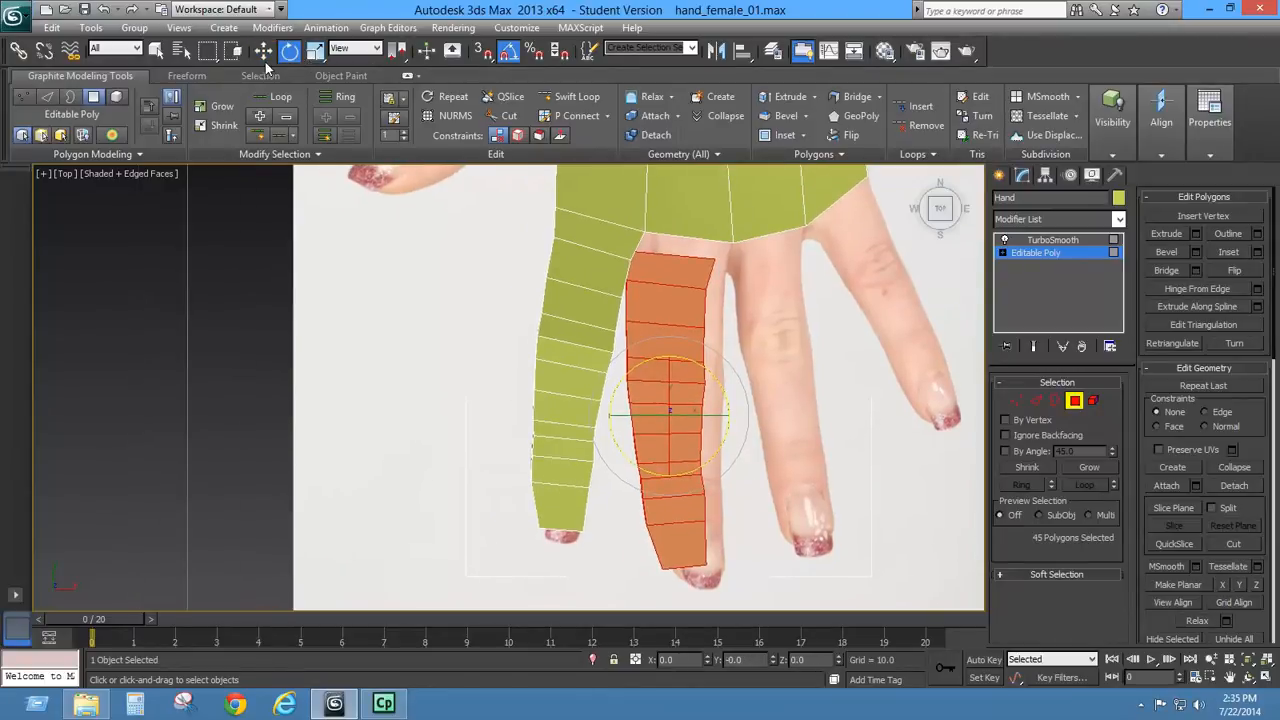
key("w")
left_click_drag(697, 389, 712, 392)
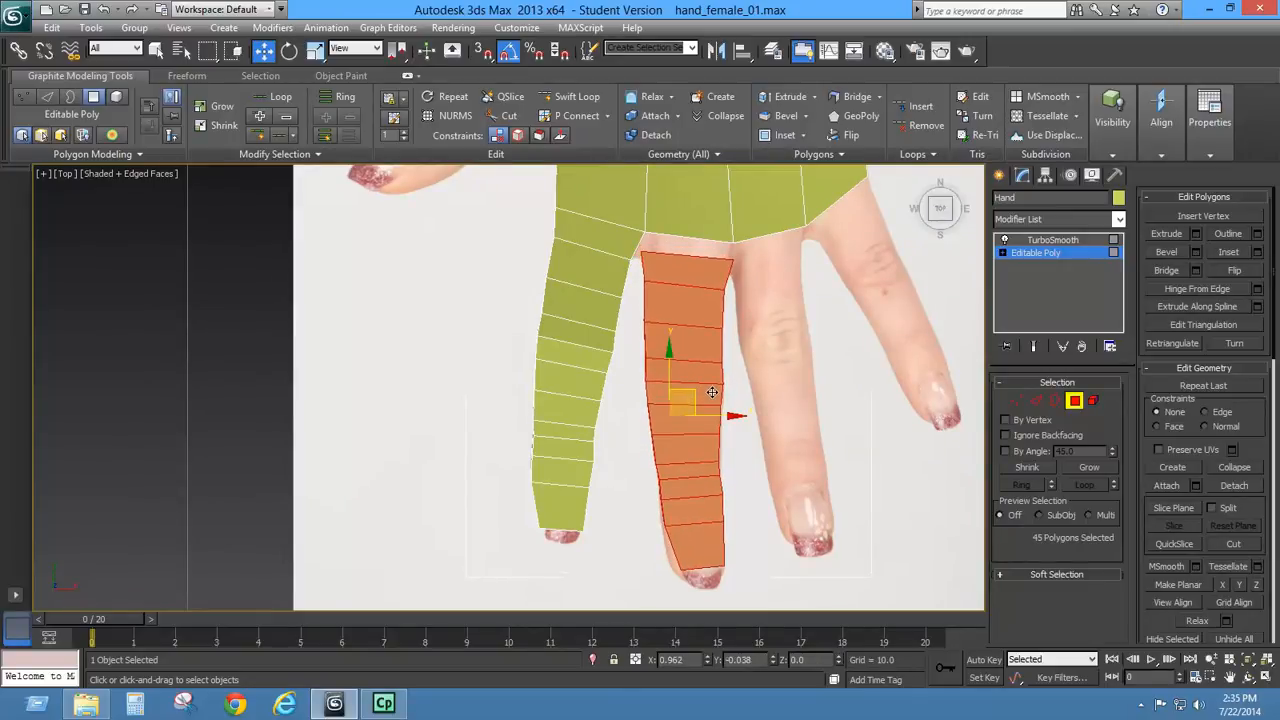
- Stretch the cloned finger lengthwise to fit the middle finger and raise it slightly to match the side reference
key("r")
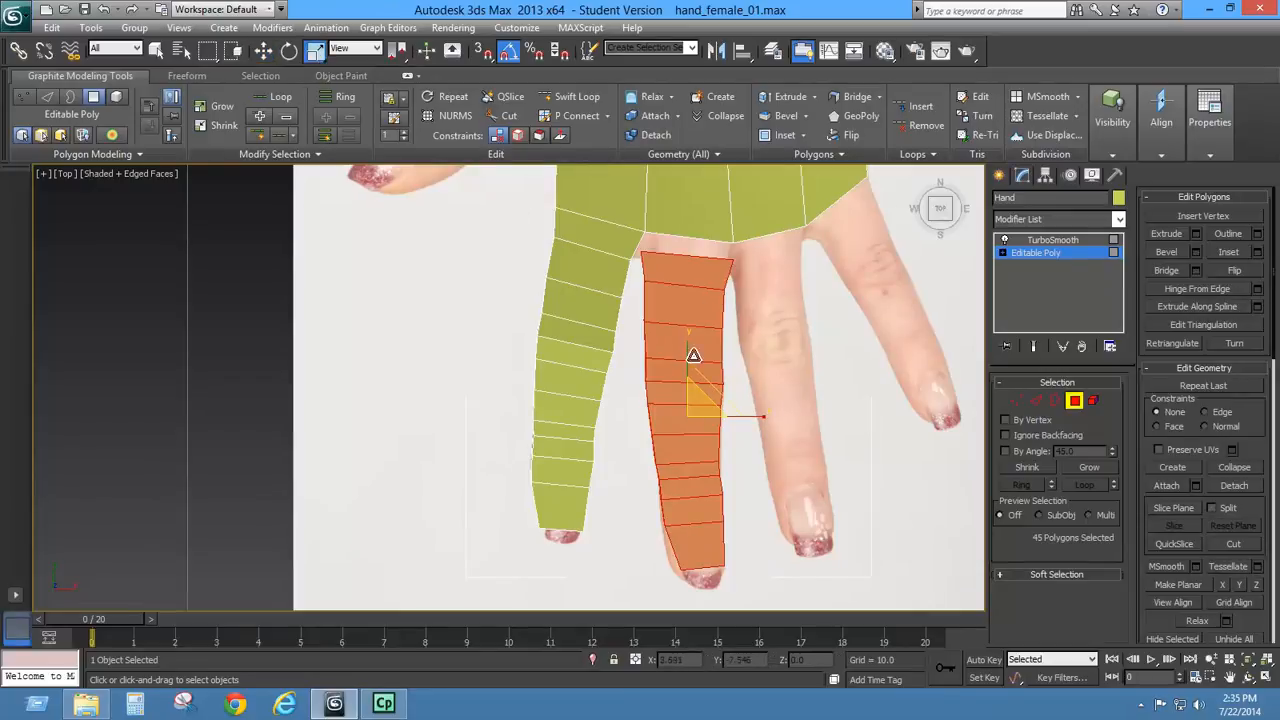
left_click_drag(693, 356, 679, 347)
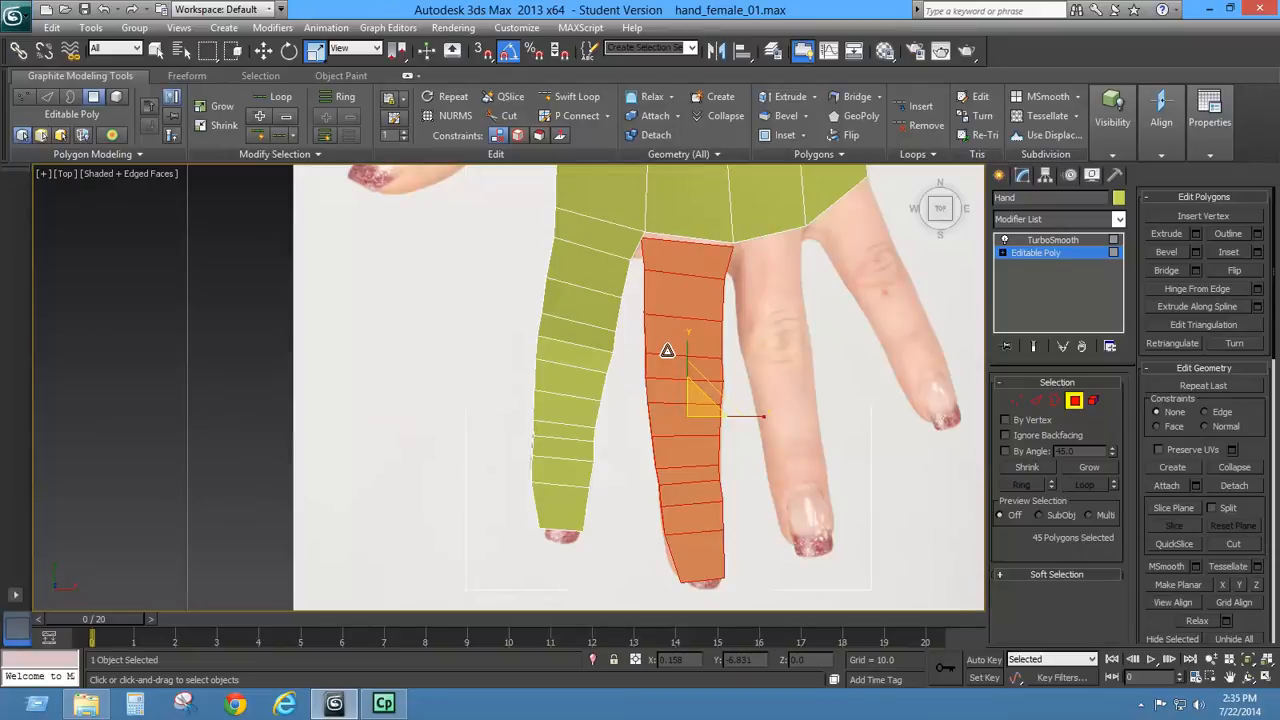
key("l")
left_click(263, 50)
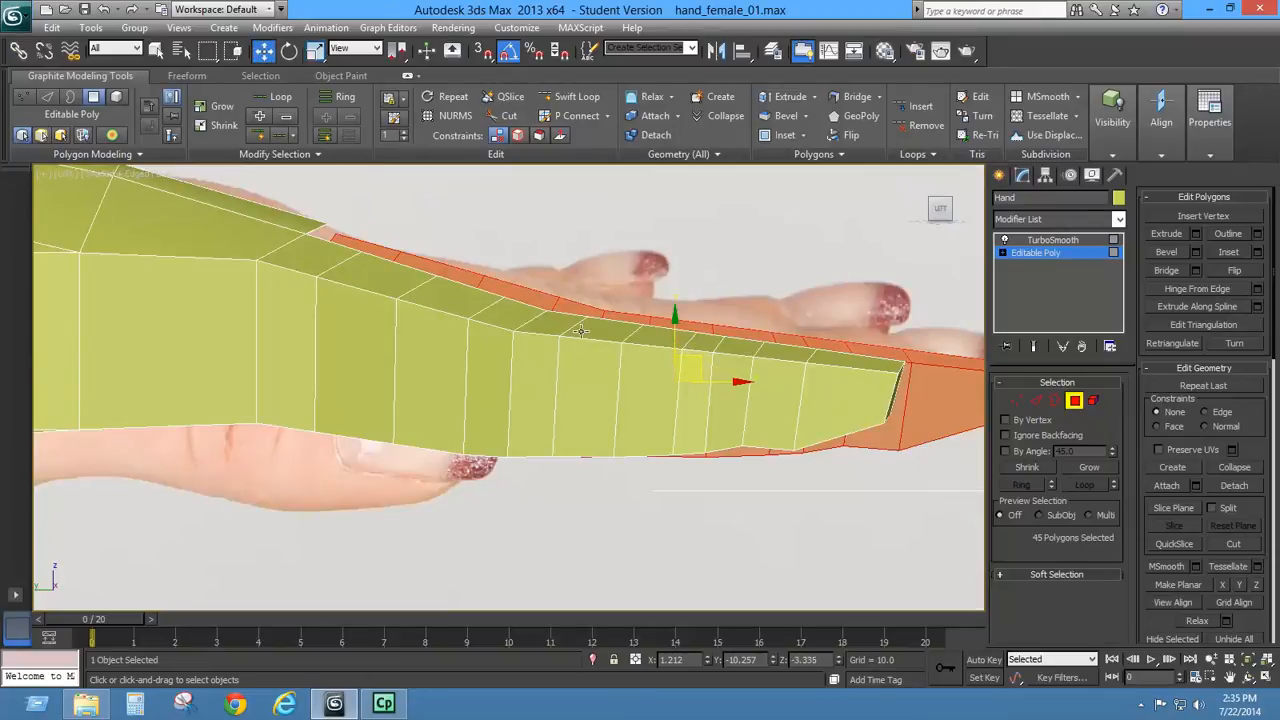
middle_click_drag(556, 328, 453, 313)
left_click_drag(571, 304, 565, 295)
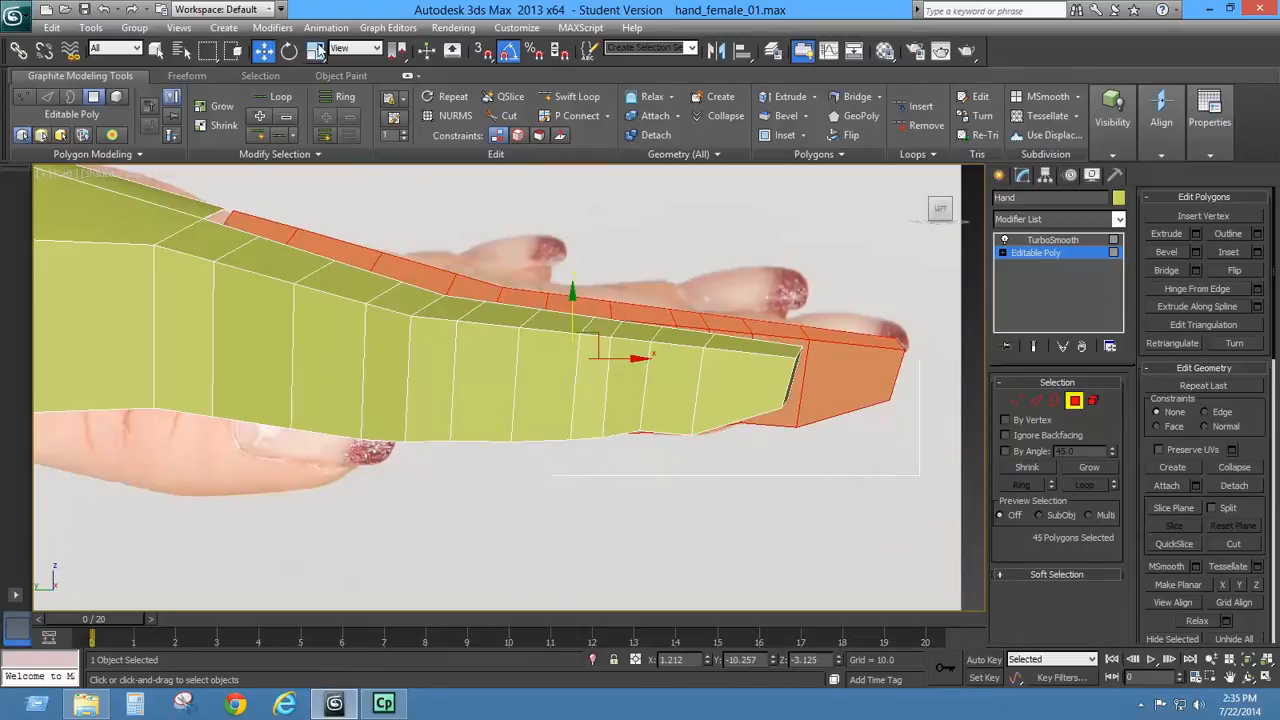
- Raise the two edge loops nearest the cloned finger's tip to follow the side reference, the outermost by about 0.19
left_click(1038, 402)
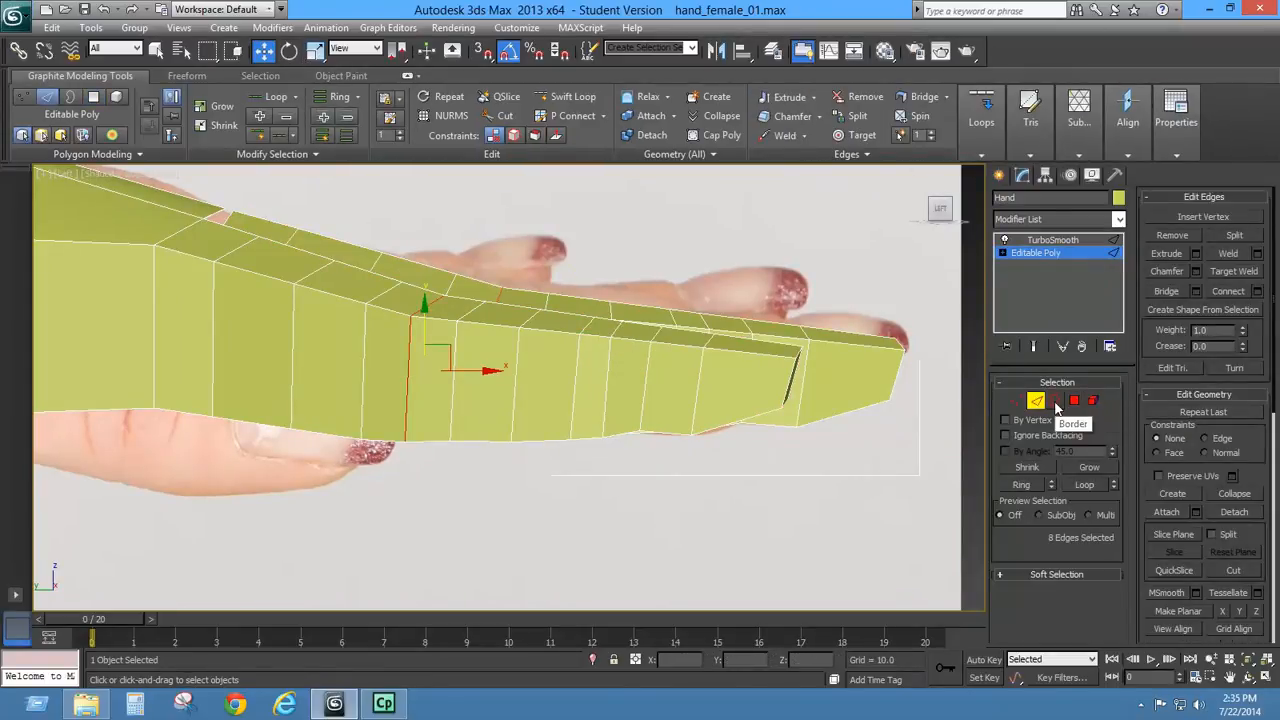
left_click(1056, 403)
left_click(1038, 404)
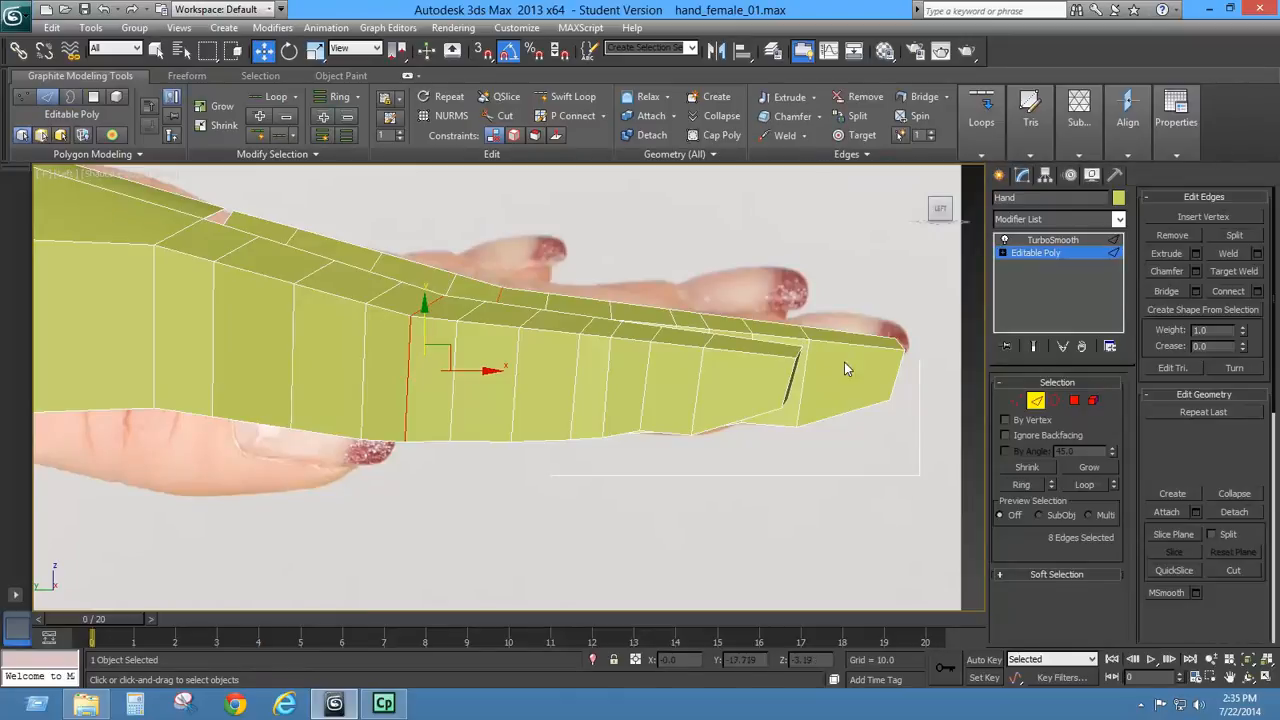
left_click(802, 360)
left_click_drag(796, 319, 796, 311)
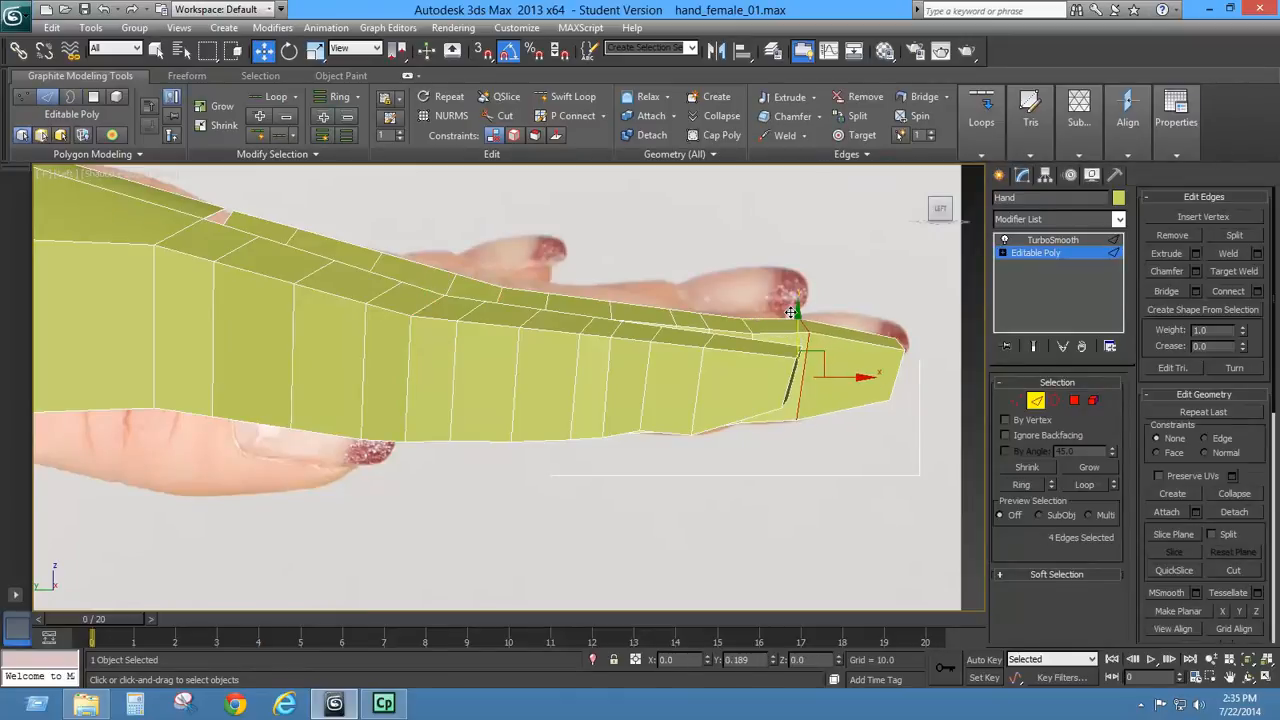
double_click(745, 325)
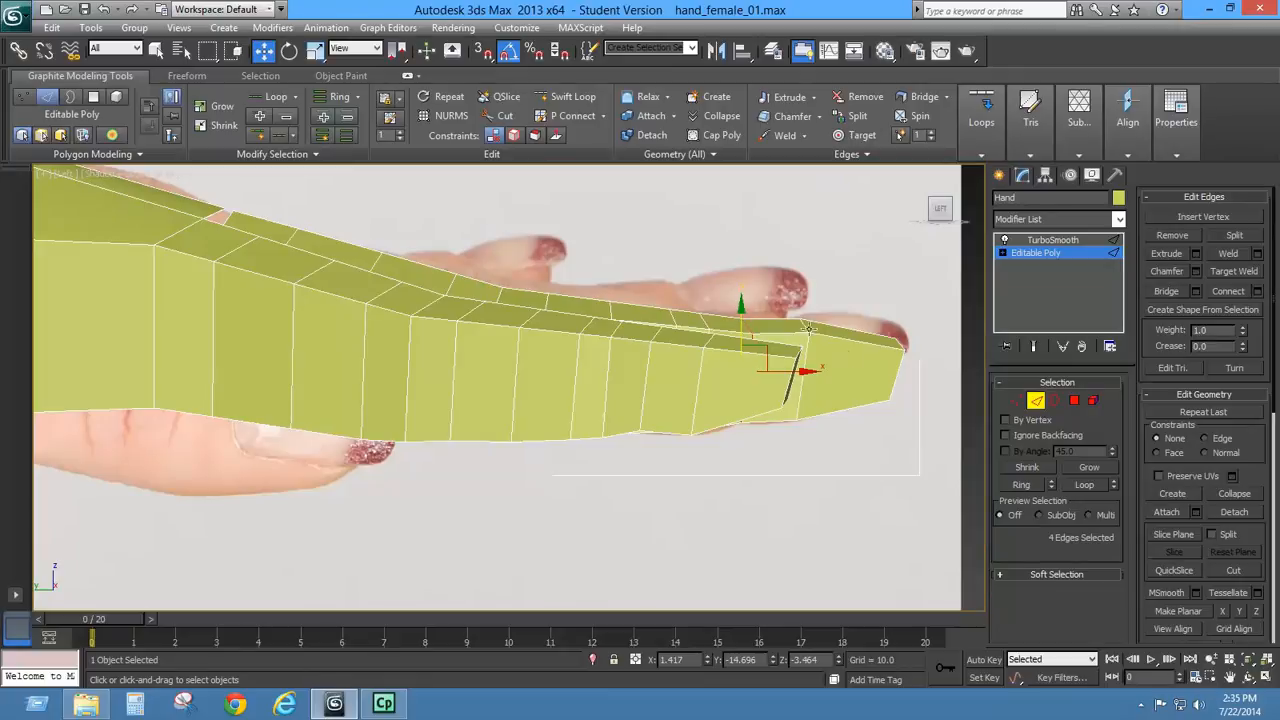
left_click_drag(741, 315, 538, 301)
- Raise the cloned finger's edge loops one by one from the fingertip joint past the middle knuckle to match the side profile
double_click(674, 317)
double_click(608, 308)
double_click(549, 298)
double_click(493, 272)
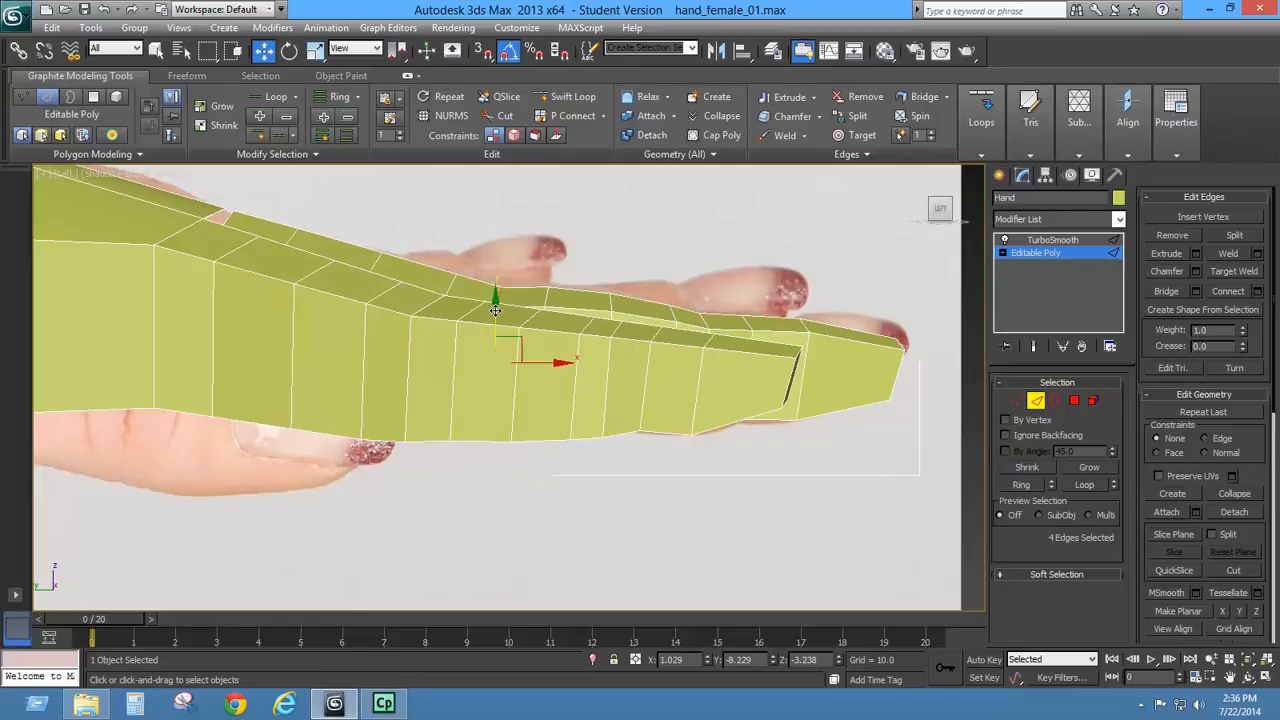
left_click_drag(495, 305, 446, 286)
double_click(450, 285)
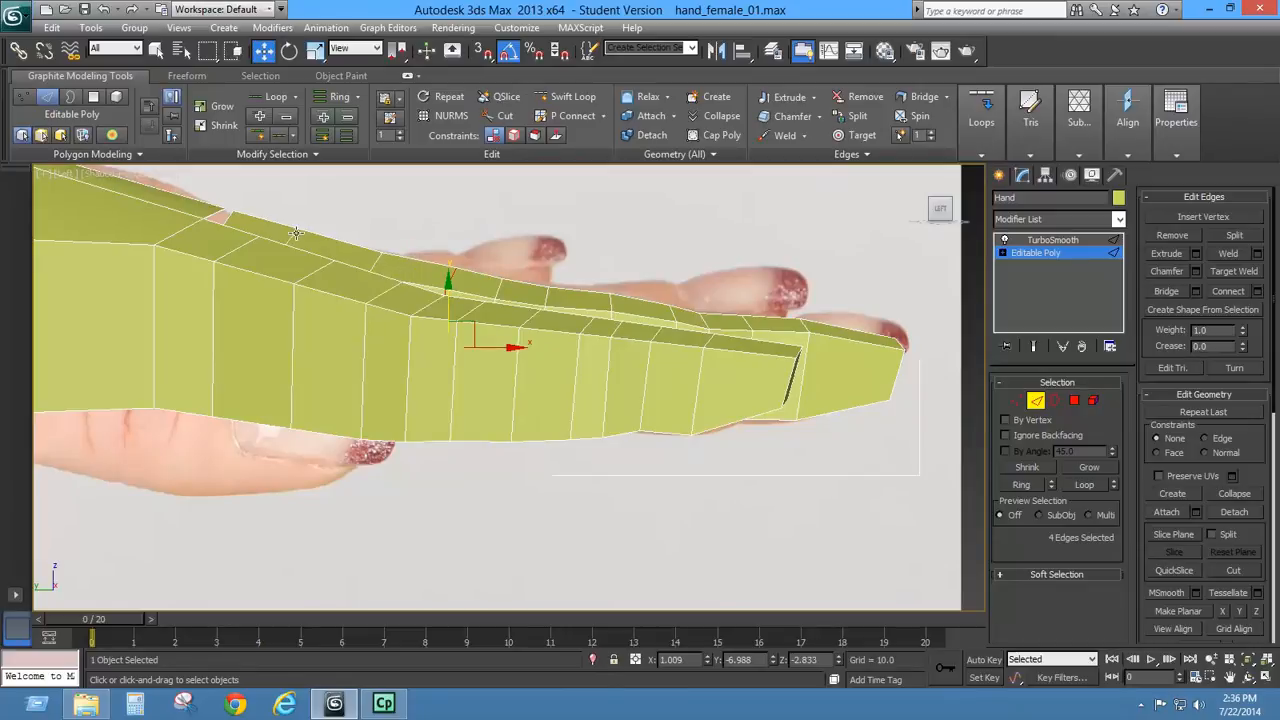
middle_click_drag(296, 233, 311, 258)
middle_click_drag(836, 392, 804, 370)
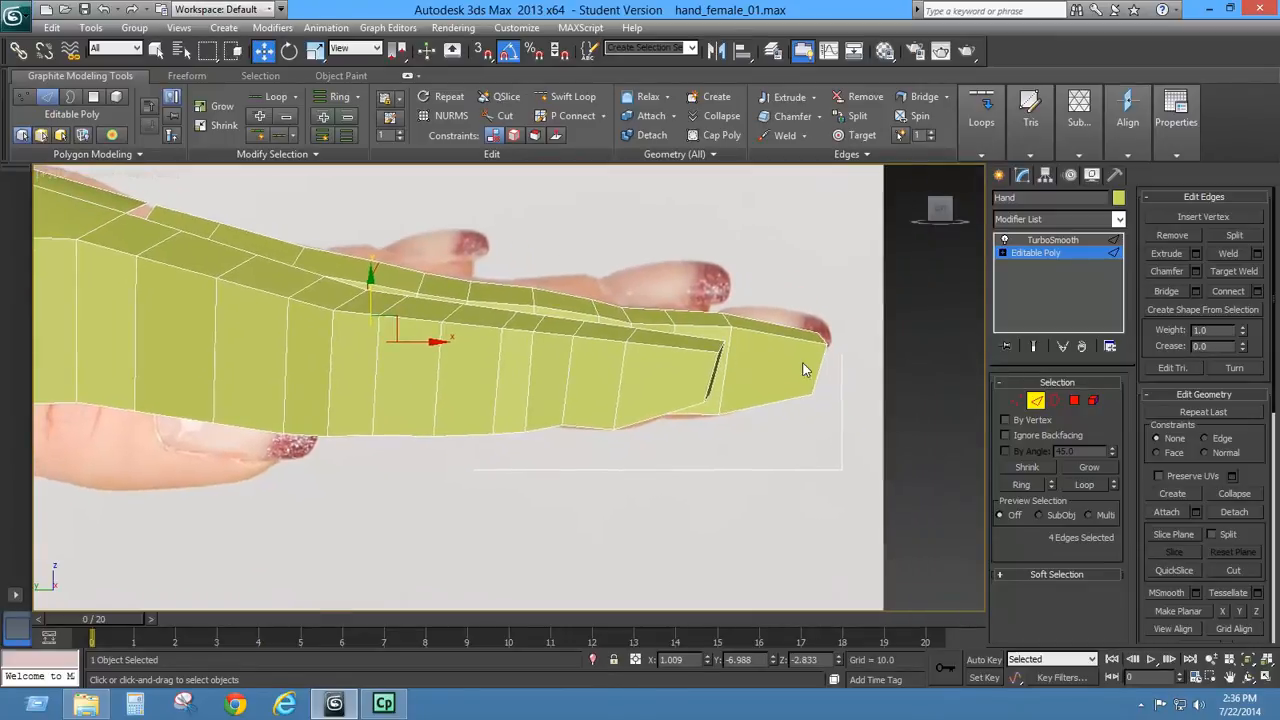
- Raise the end polygon of the cloned finger's tip by about 0.27 to match the fingertip in the side reference
left_click(1076, 402)
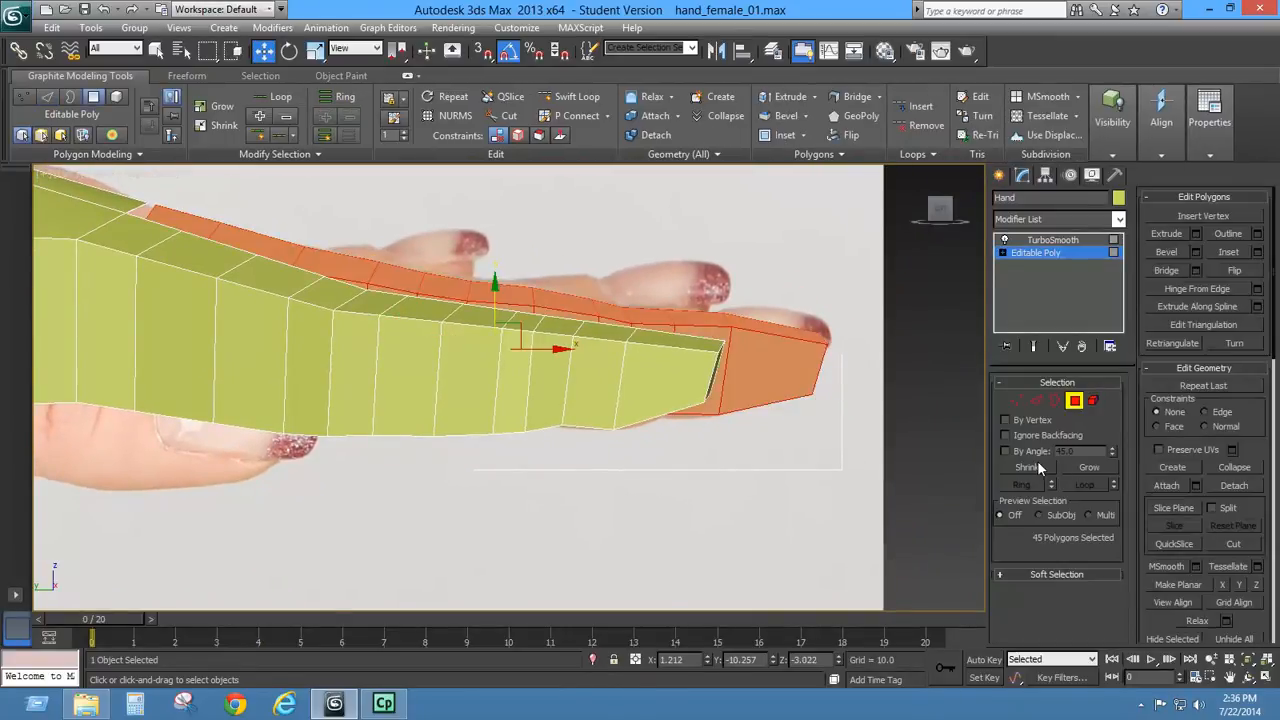
key("p")
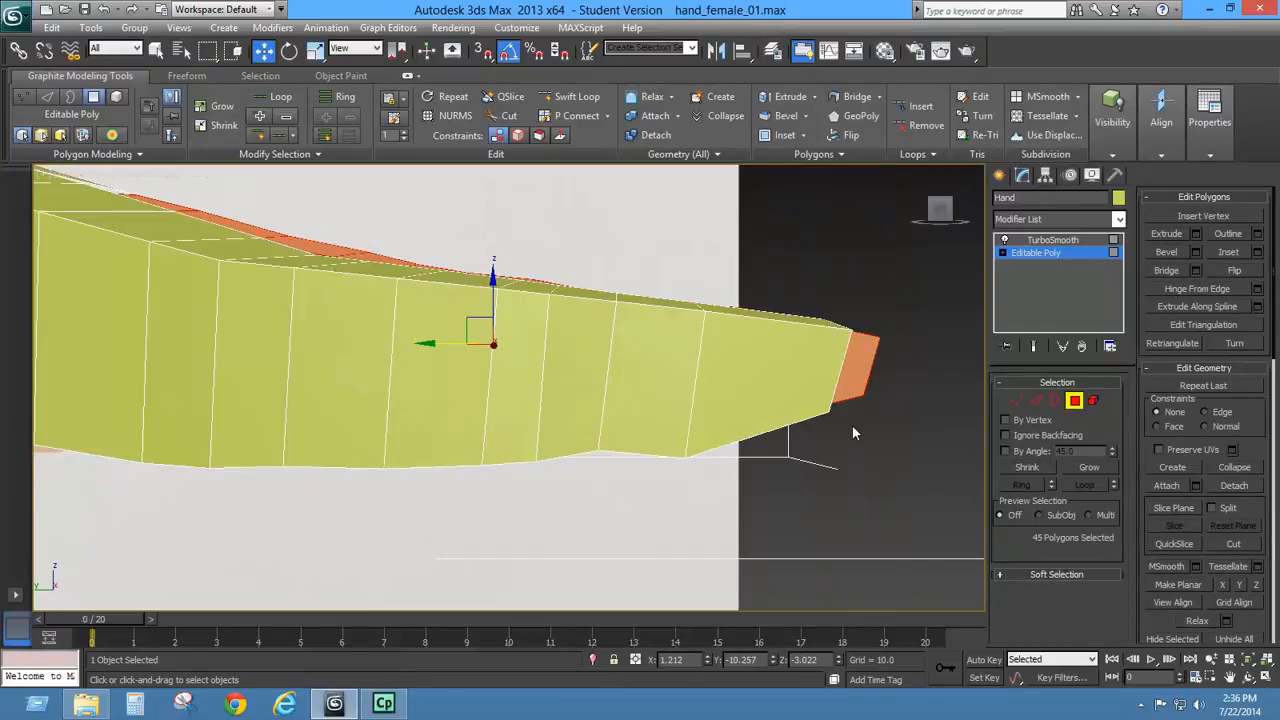
middle_click_drag(848, 425, 784, 423, "alt")
left_click(854, 330)
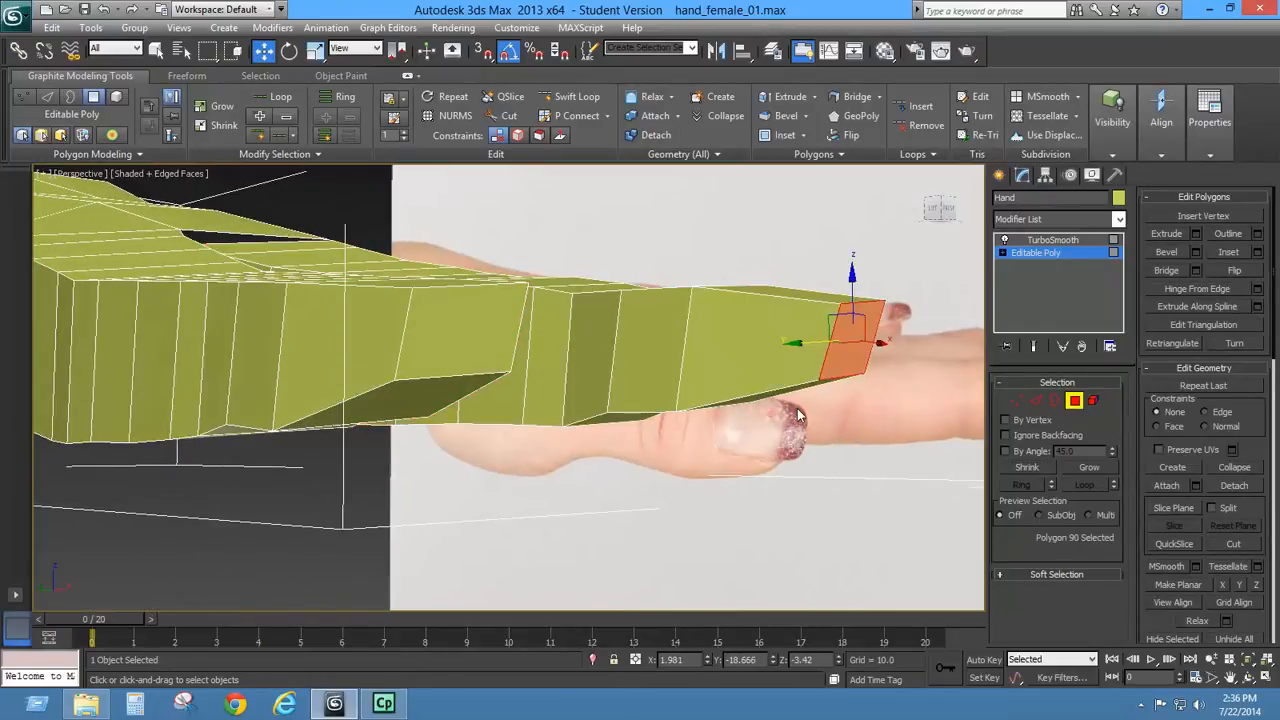
key("l")
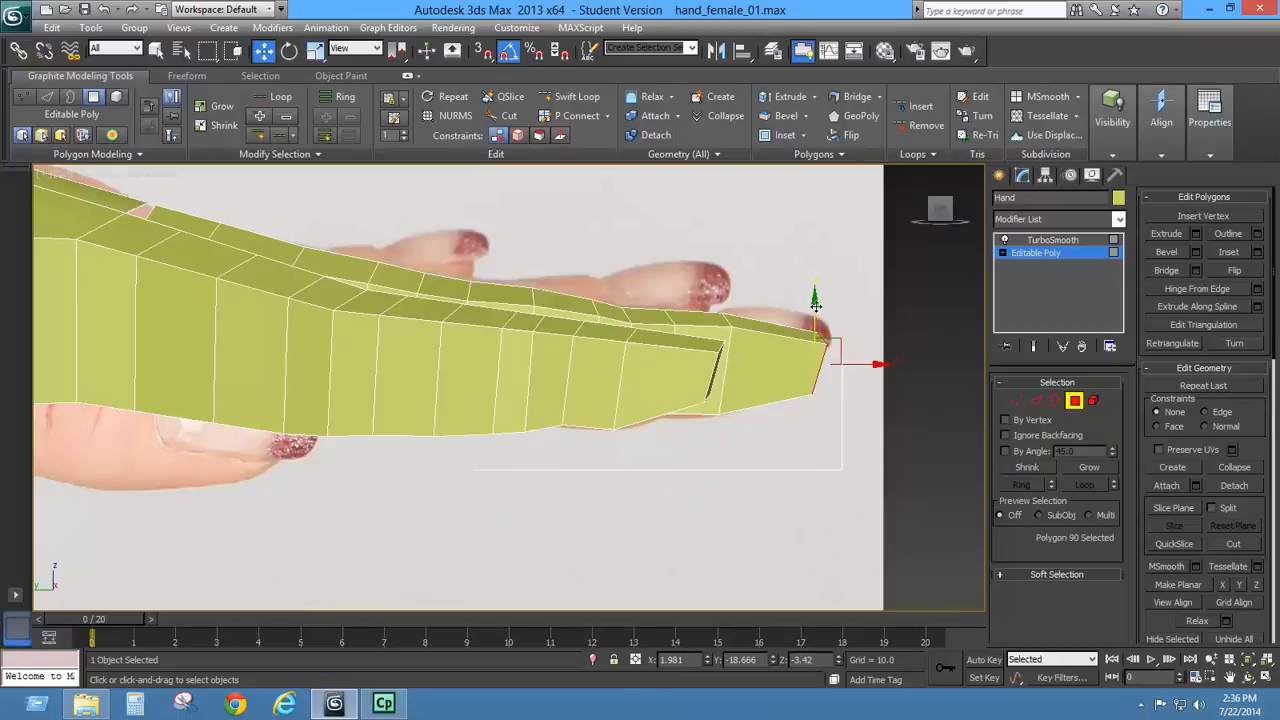
left_click_drag(816, 305, 815, 285)
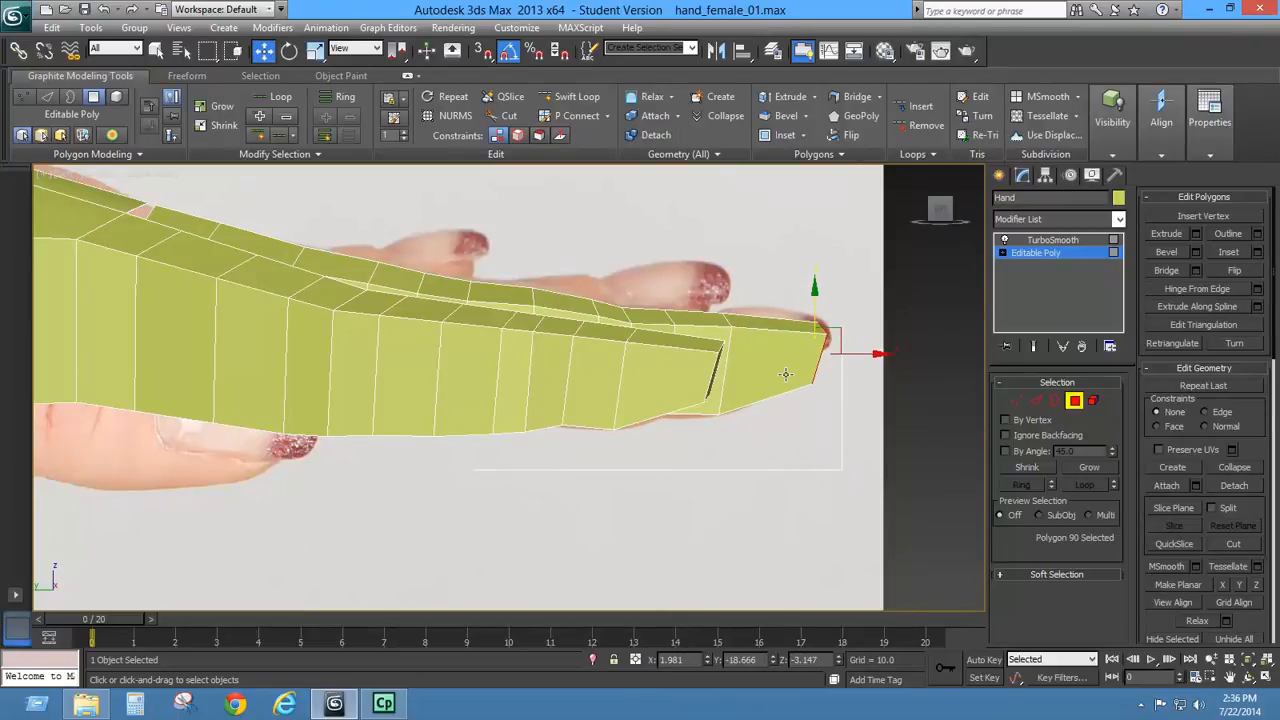
- Delete the ring of polygons at the open base of the middle finger, leaving a gap to the palm
key("t")
scroll(770, 397, "up", 3)
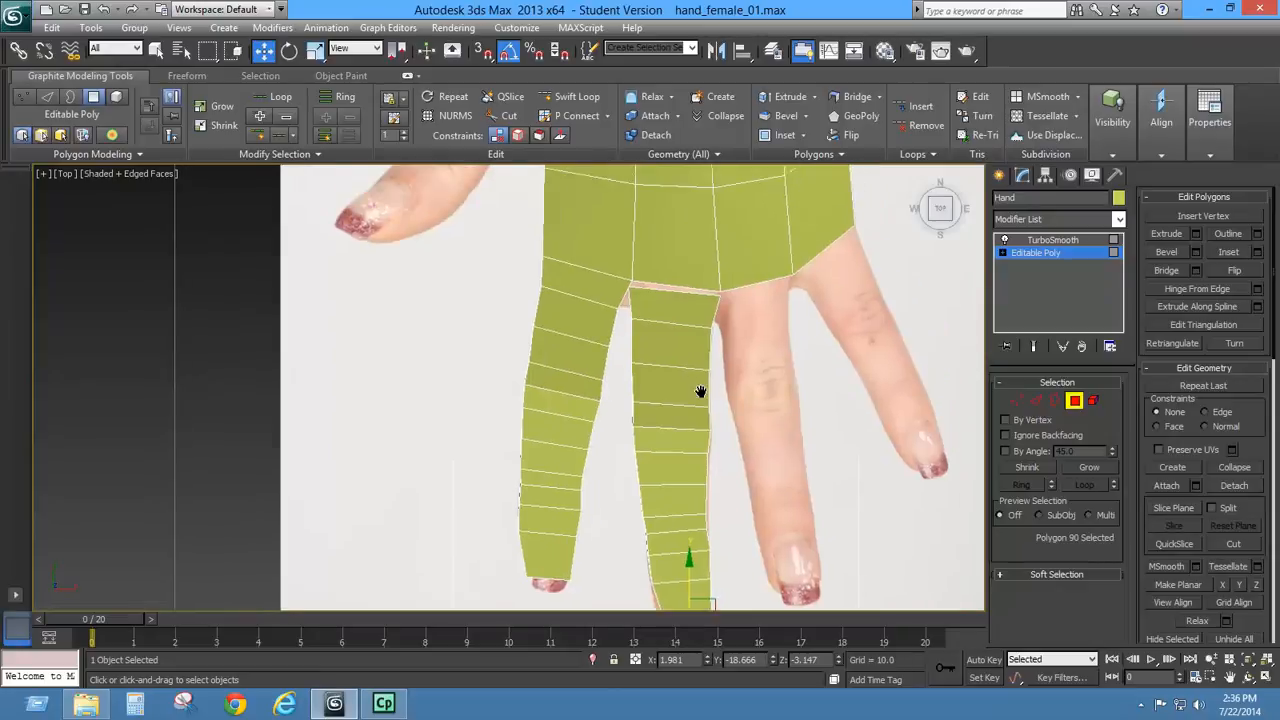
left_click(1054, 400)
left_click(702, 324)
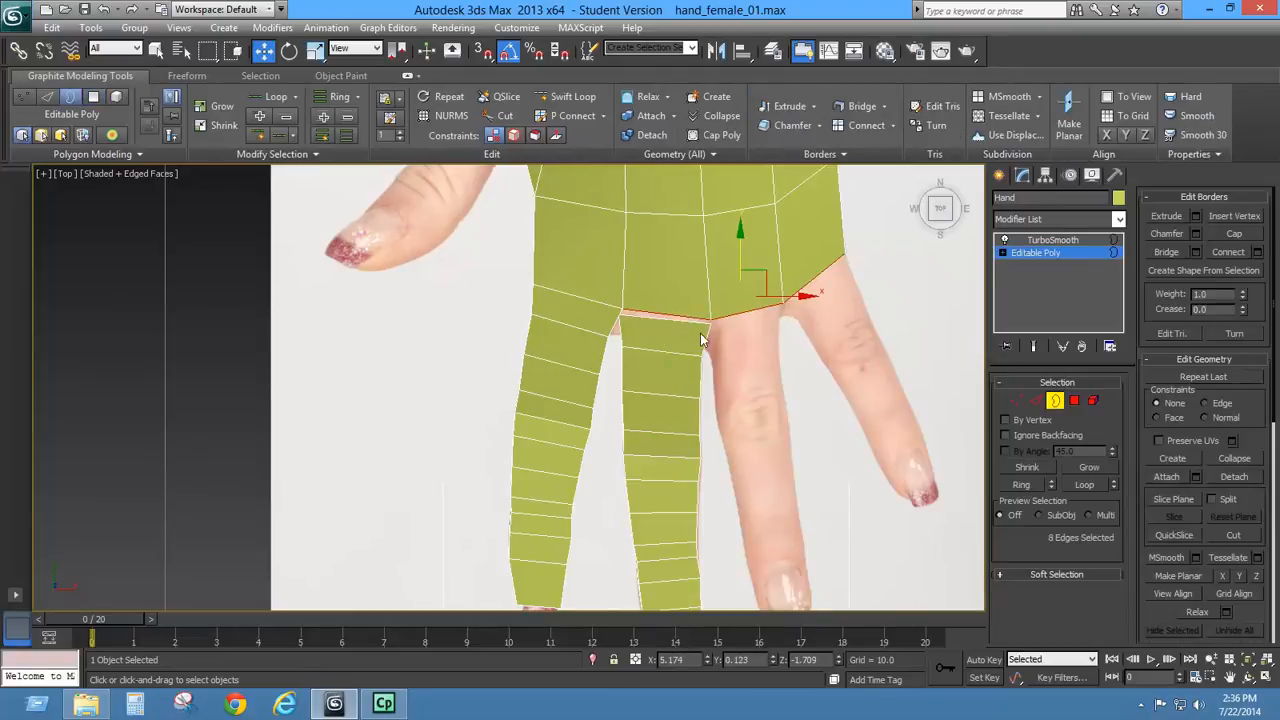
left_click(653, 321)
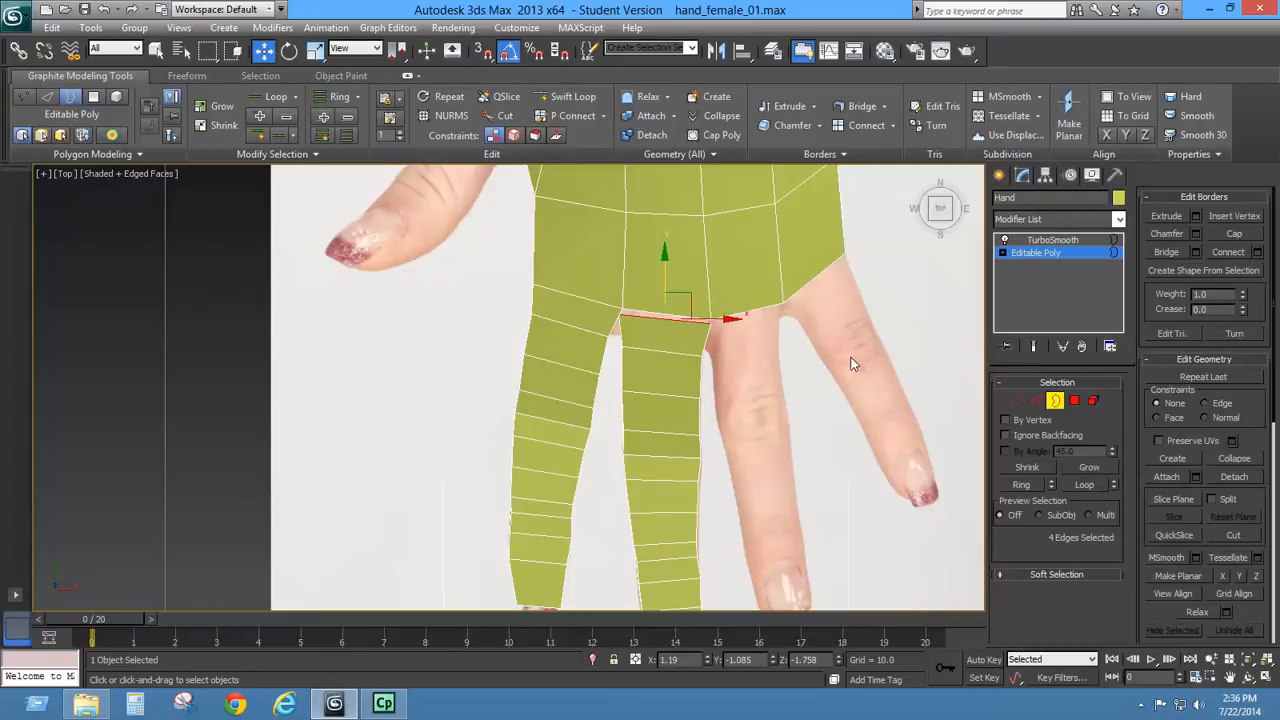
left_click(1076, 403)
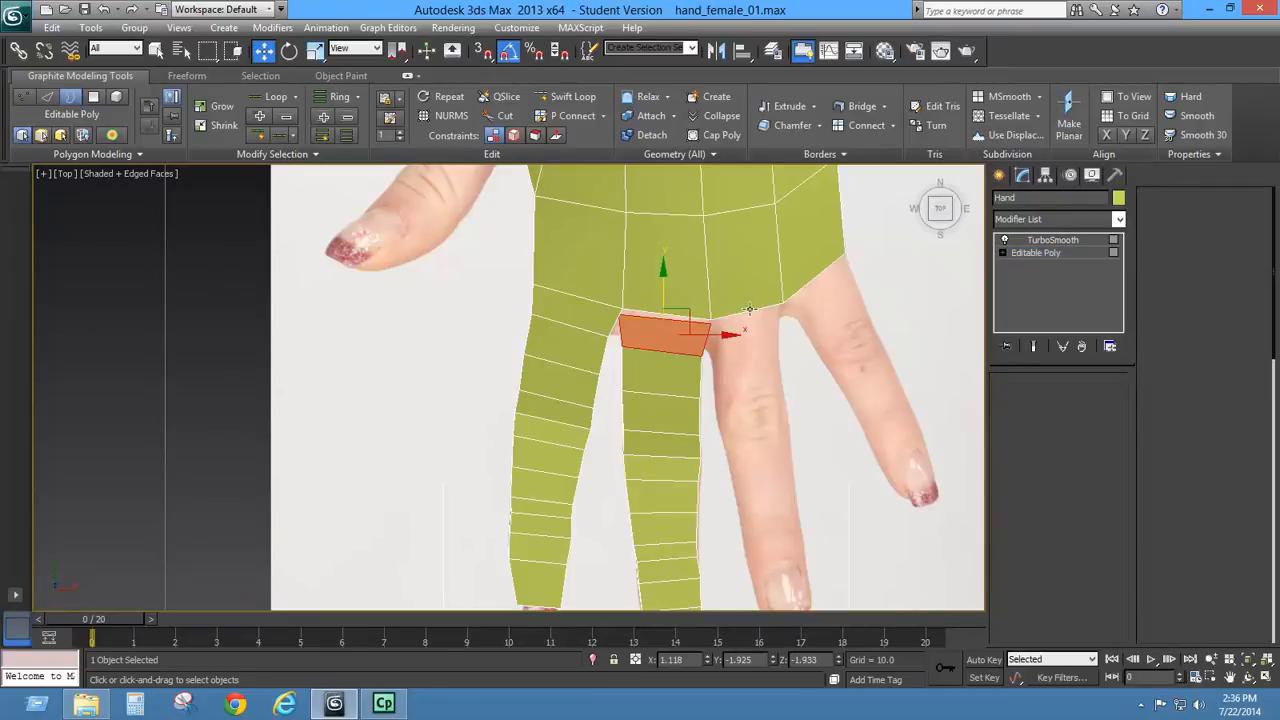
left_click(698, 378)
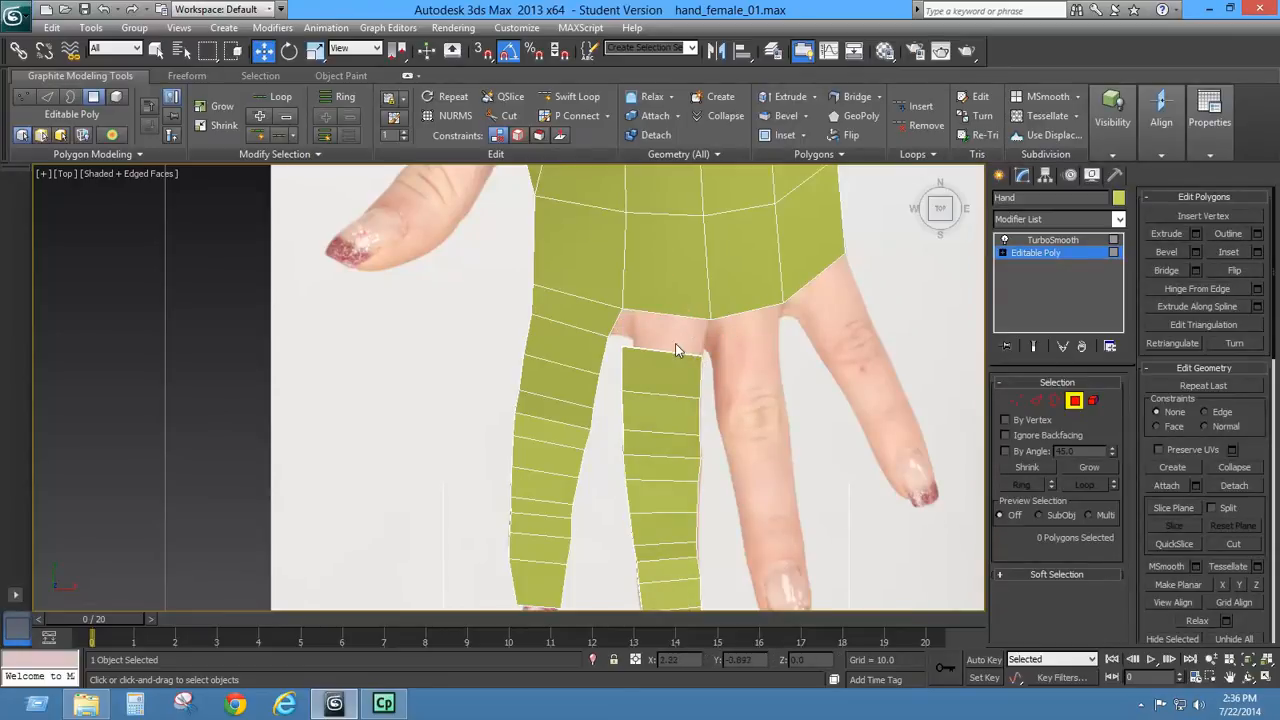
- Scale the open border at the middle finger's base slightly narrower across its width
middle_click_drag(680, 374, 646, 263, "alt")
scroll(706, 311, "up", 4)
middle_click_drag(677, 294, 670, 284)
left_click(1035, 402)
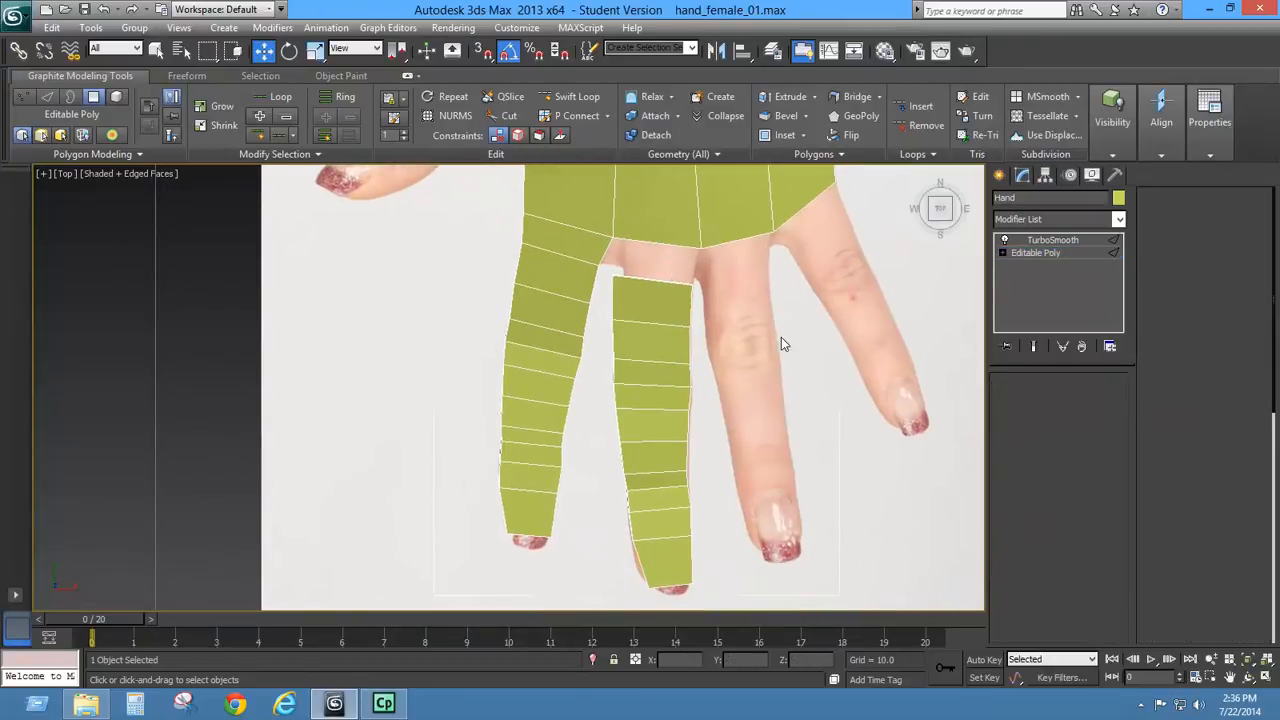
key("3")
left_click(641, 281)
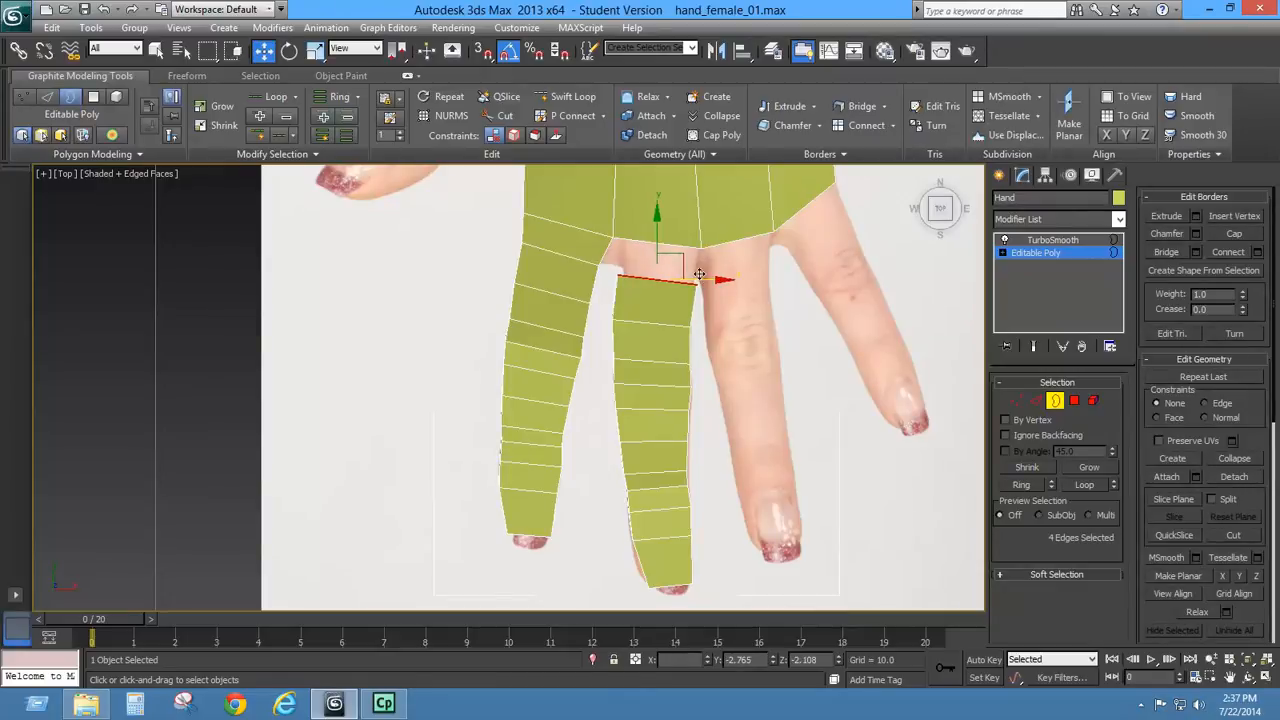
left_click(289, 51)
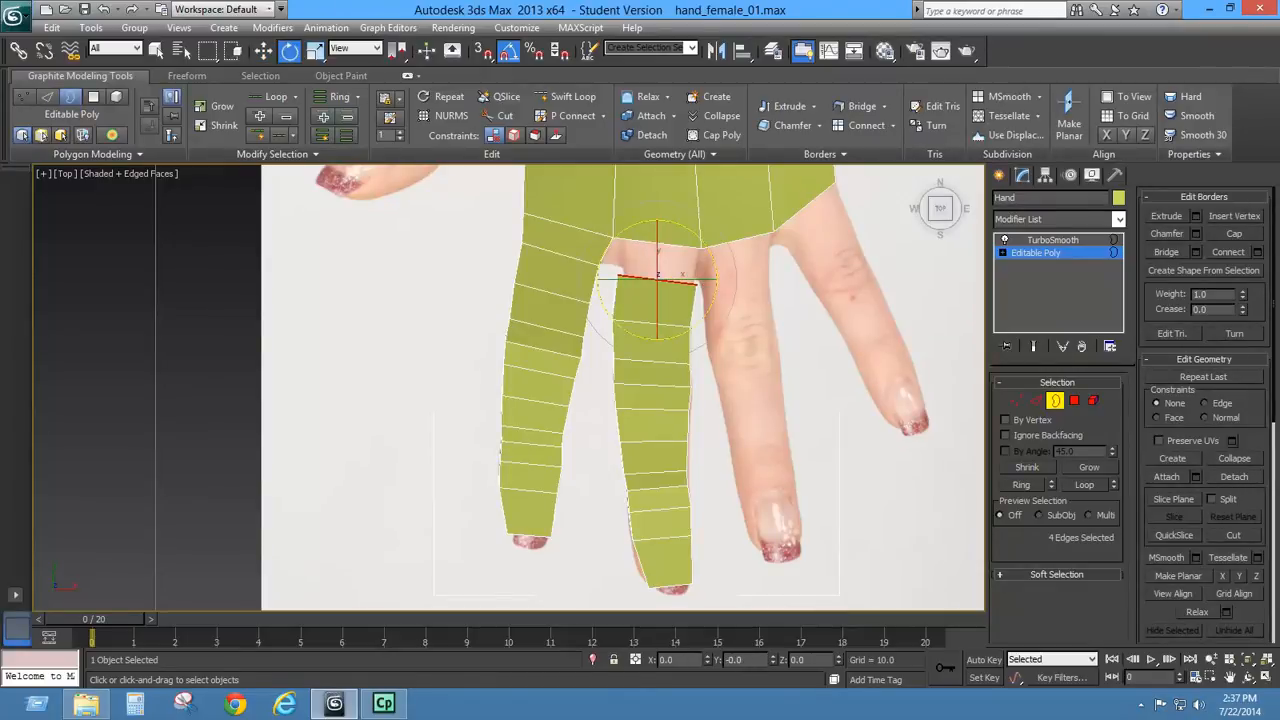
left_click(315, 51)
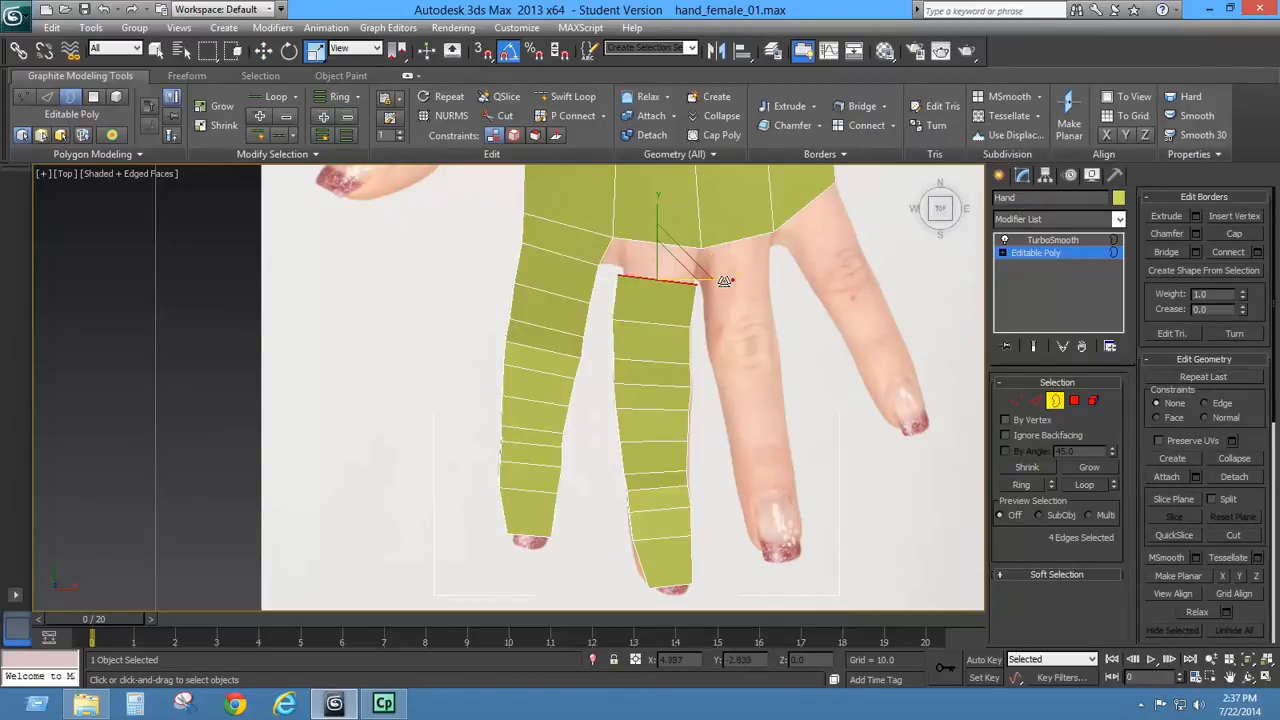
left_click_drag(724, 281, 719, 282)
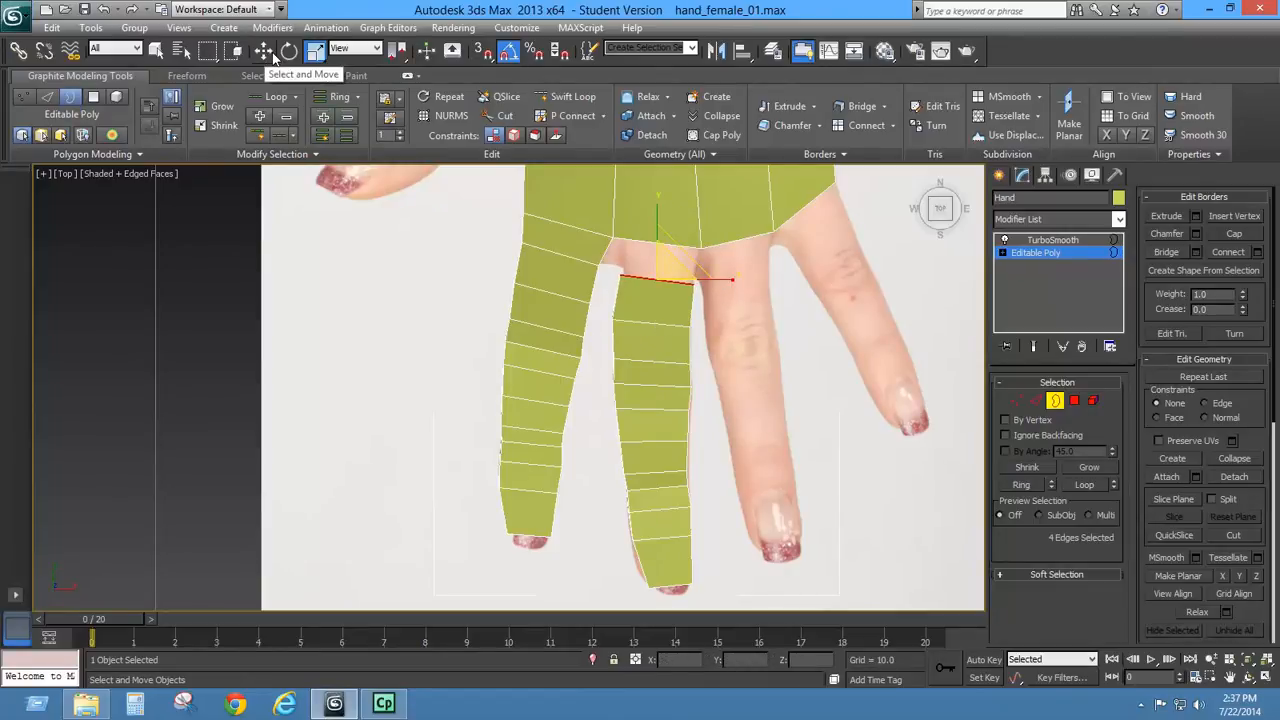
- Shift the two edge loops nearest the middle finger's base along X to follow the top reference, the first by about 0.25
left_click(1036, 401)
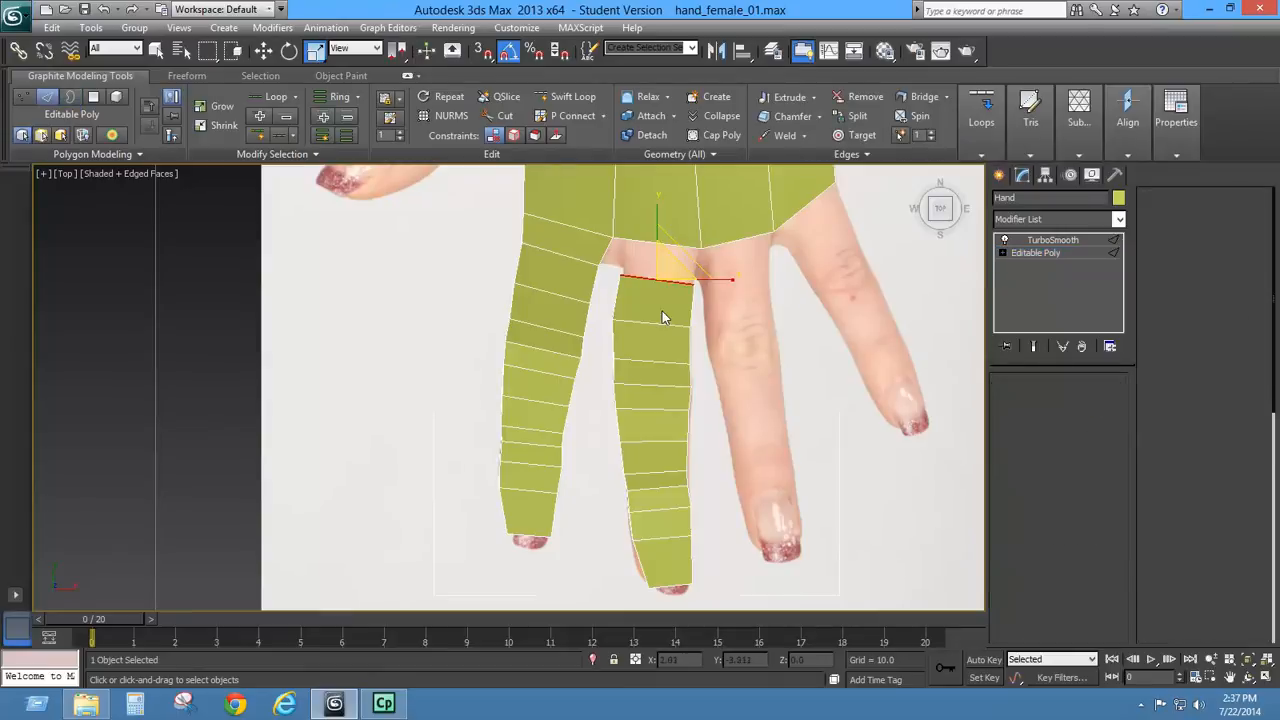
double_click(658, 324)
left_click(264, 52)
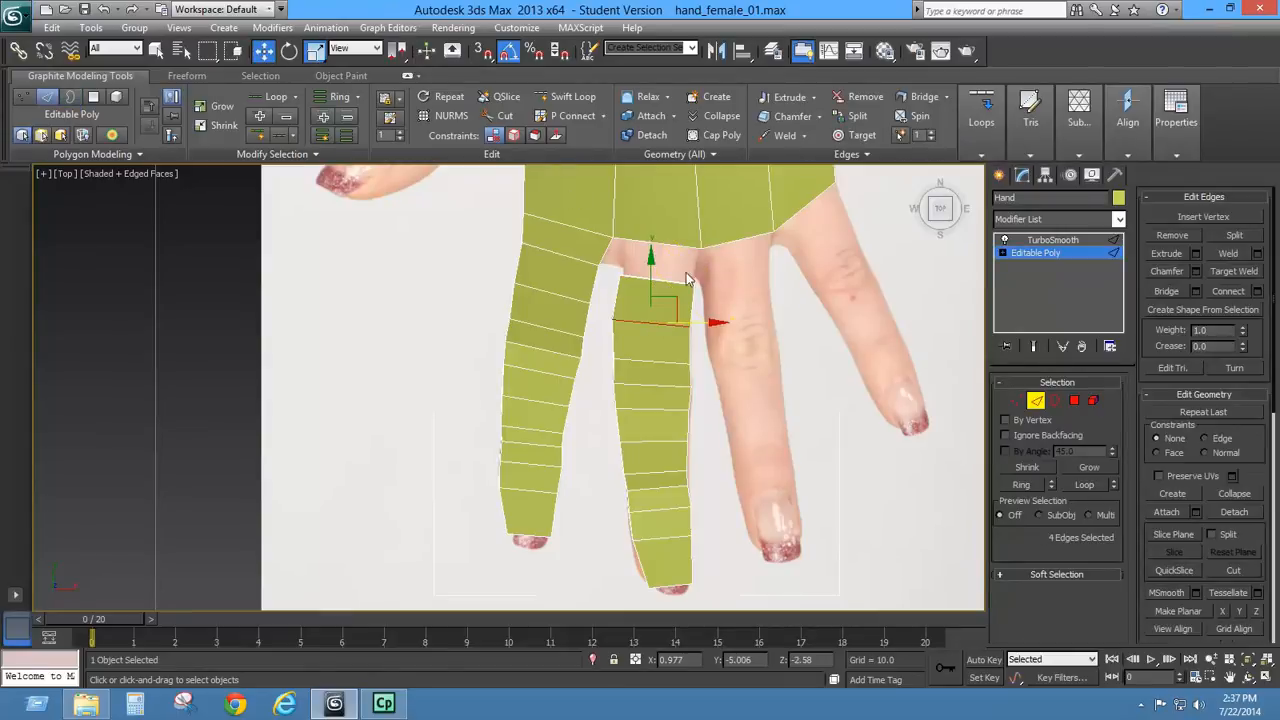
left_click_drag(704, 324, 713, 324)
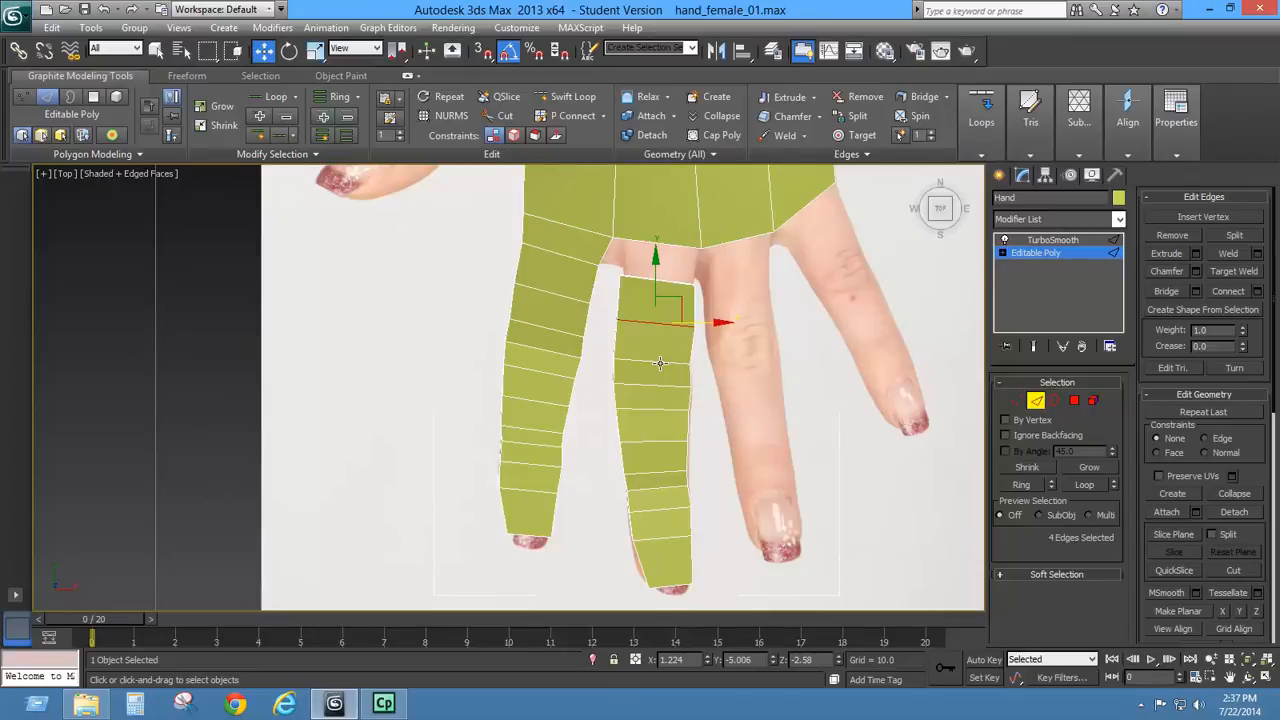
double_click(660, 360)
left_click_drag(697, 362, 700, 362)
- Make the mesh see-through and shift the edge loops around and below the middle knuckle along X to match the finger's outline
key("alt+x")
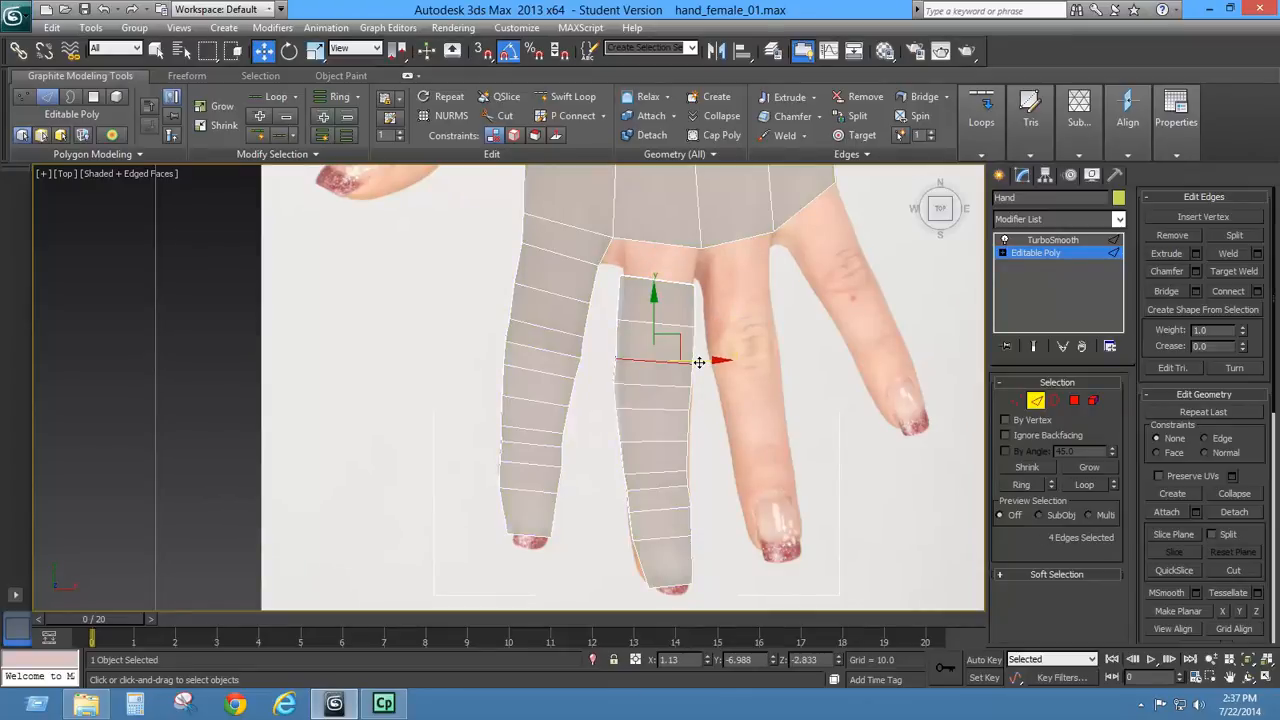
scroll(699, 362, "up", 3)
middle_click_drag(723, 355, 523, 241)
middle_click_drag(651, 236, 647, 336)
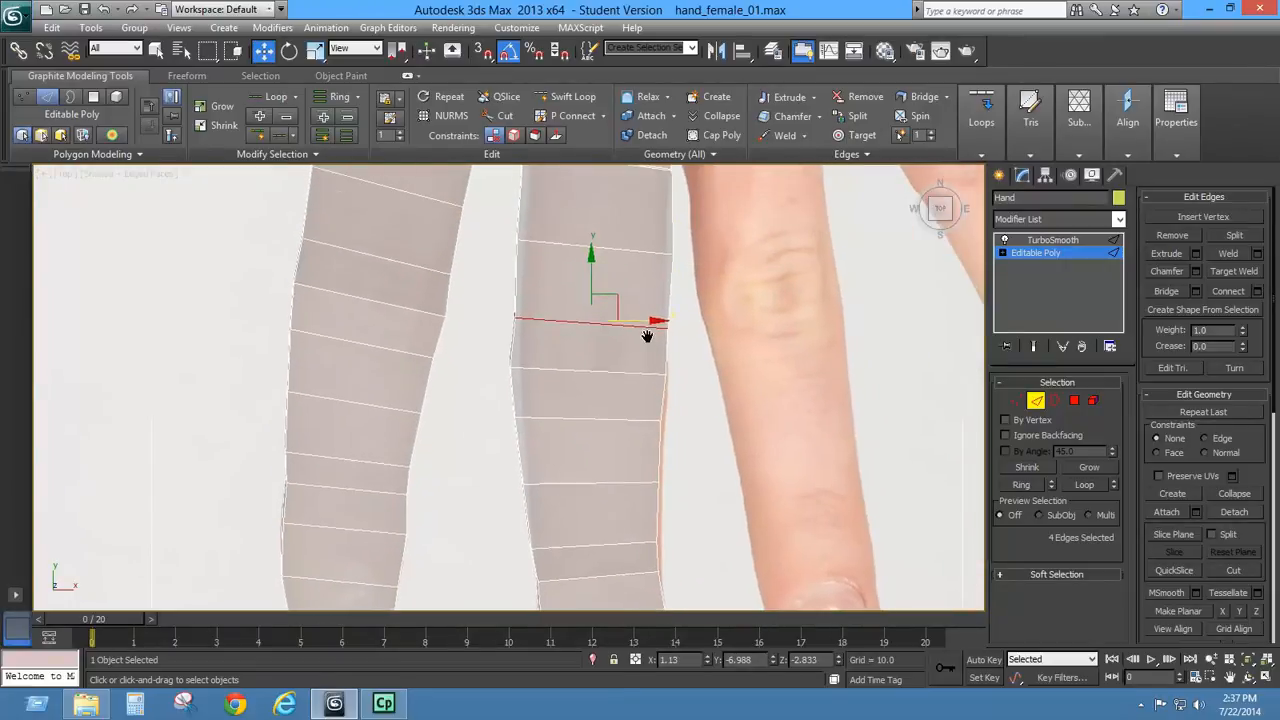
left_click_drag(645, 319, 641, 367)
left_click(620, 420)
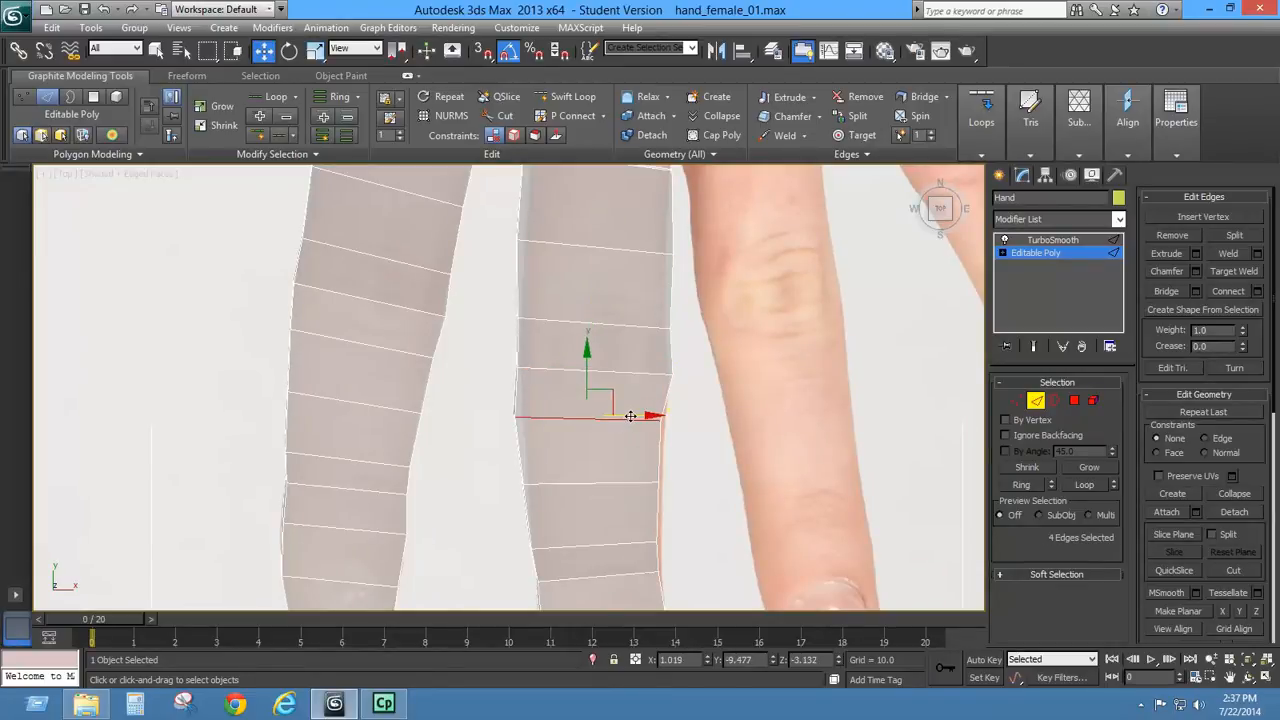
left_click_drag(630, 416, 644, 415)
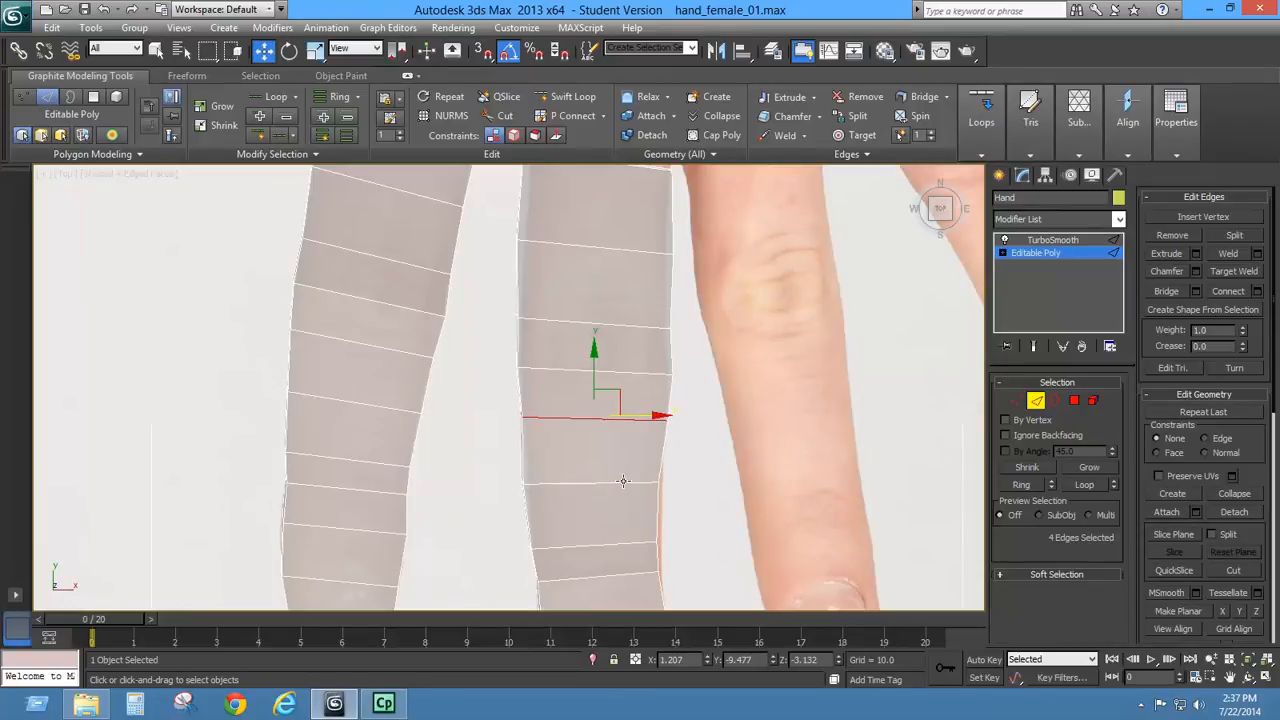
left_click(621, 483)
left_click_drag(638, 477, 651, 477)
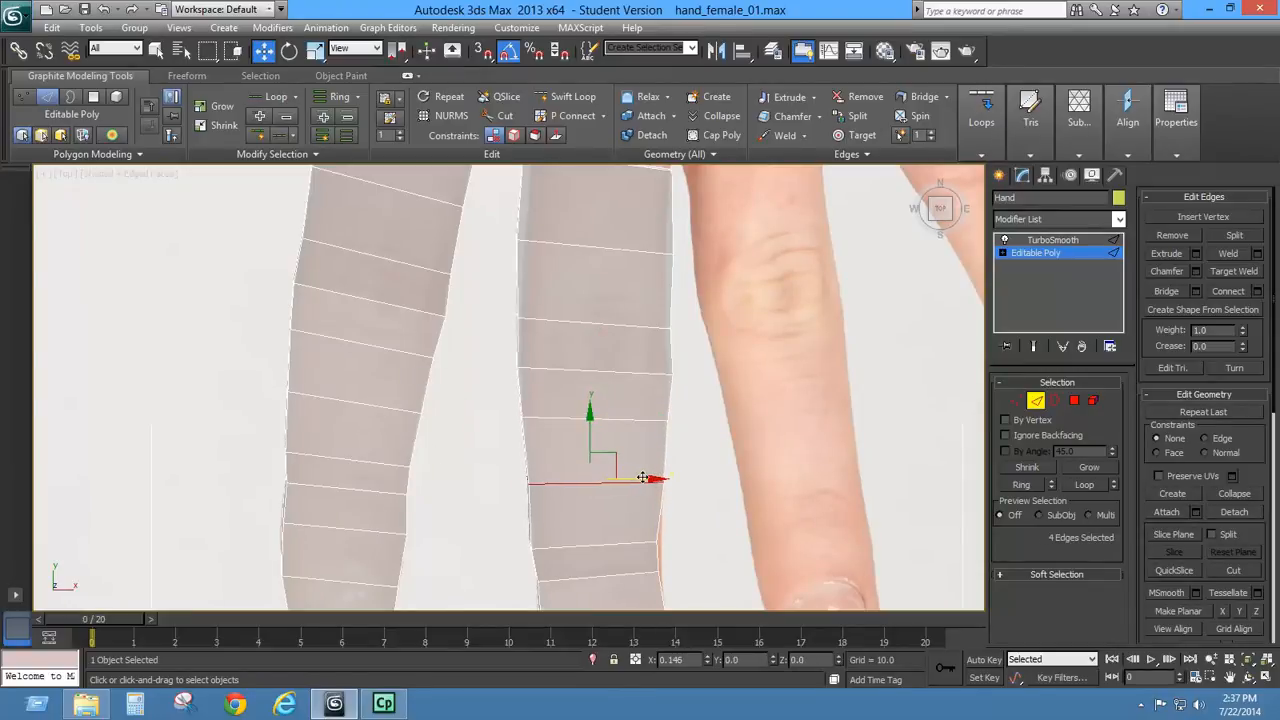
- Shift the middle finger's remaining edge loops, from the fingertip joint to the last loop before the tip, along X to fit the reference outline
middle_click_drag(654, 503, 669, 391)
left_click(630, 445)
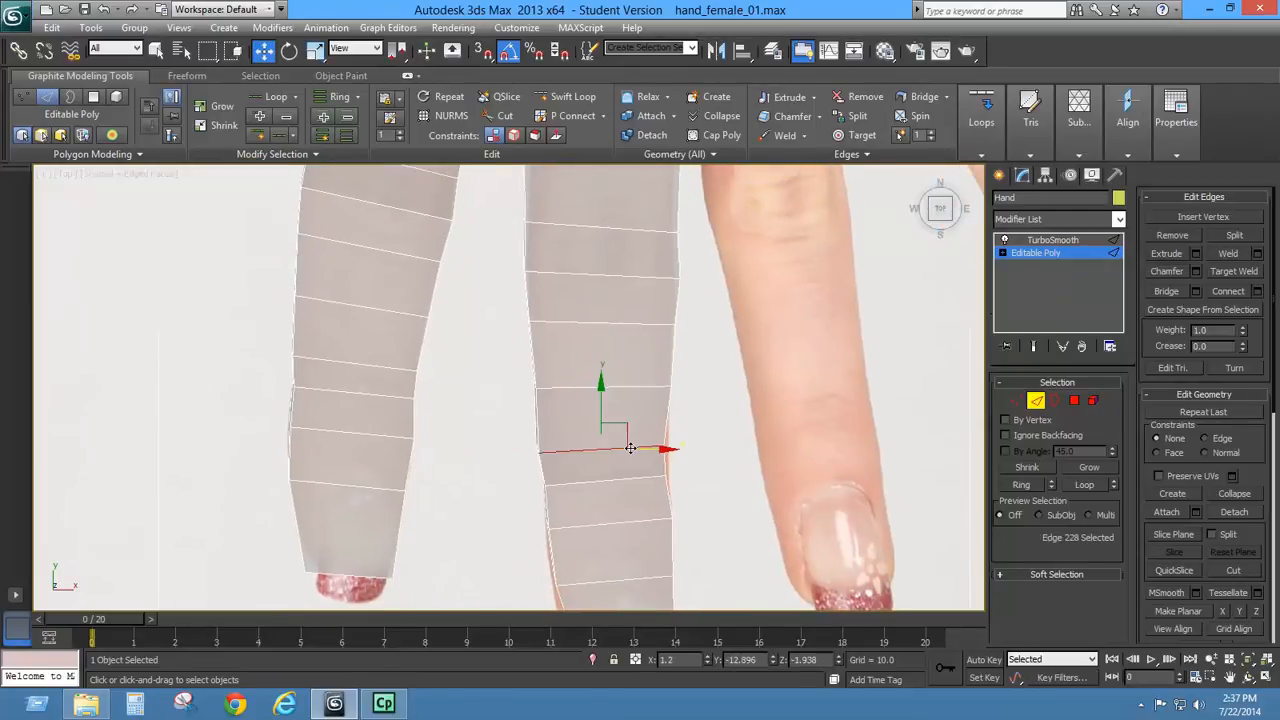
left_click_drag(655, 445, 663, 445)
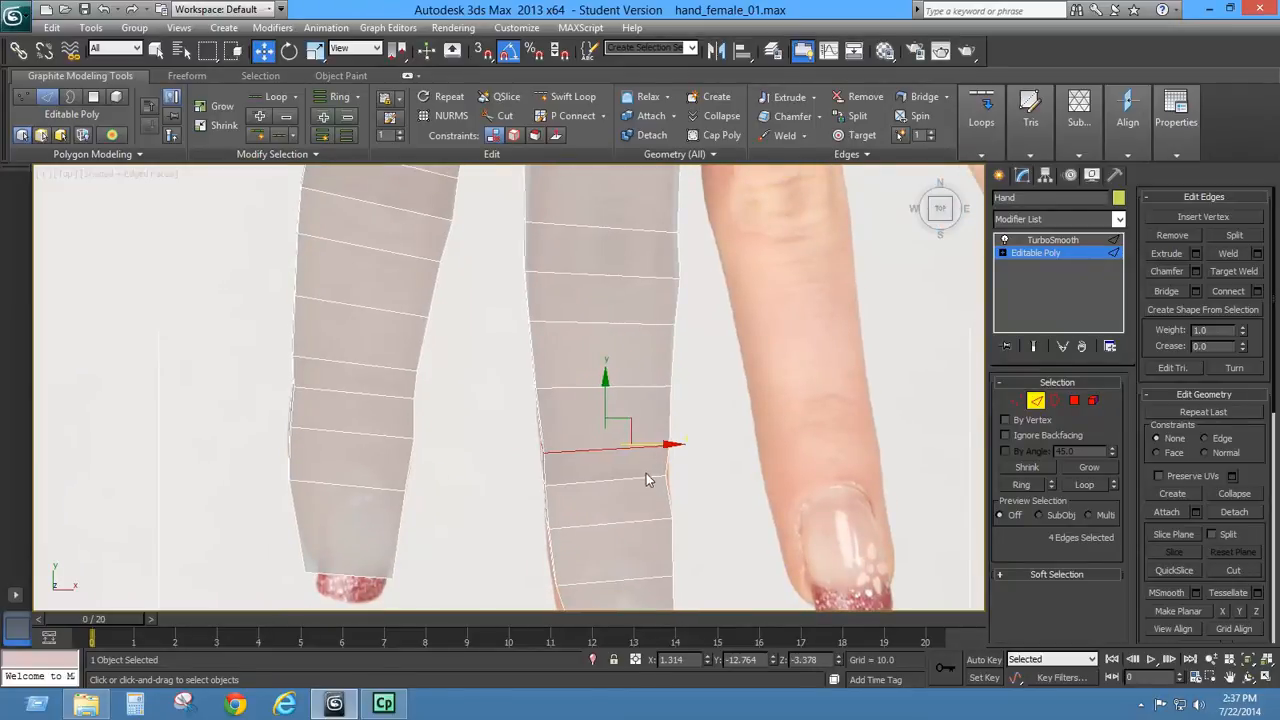
left_click(642, 477)
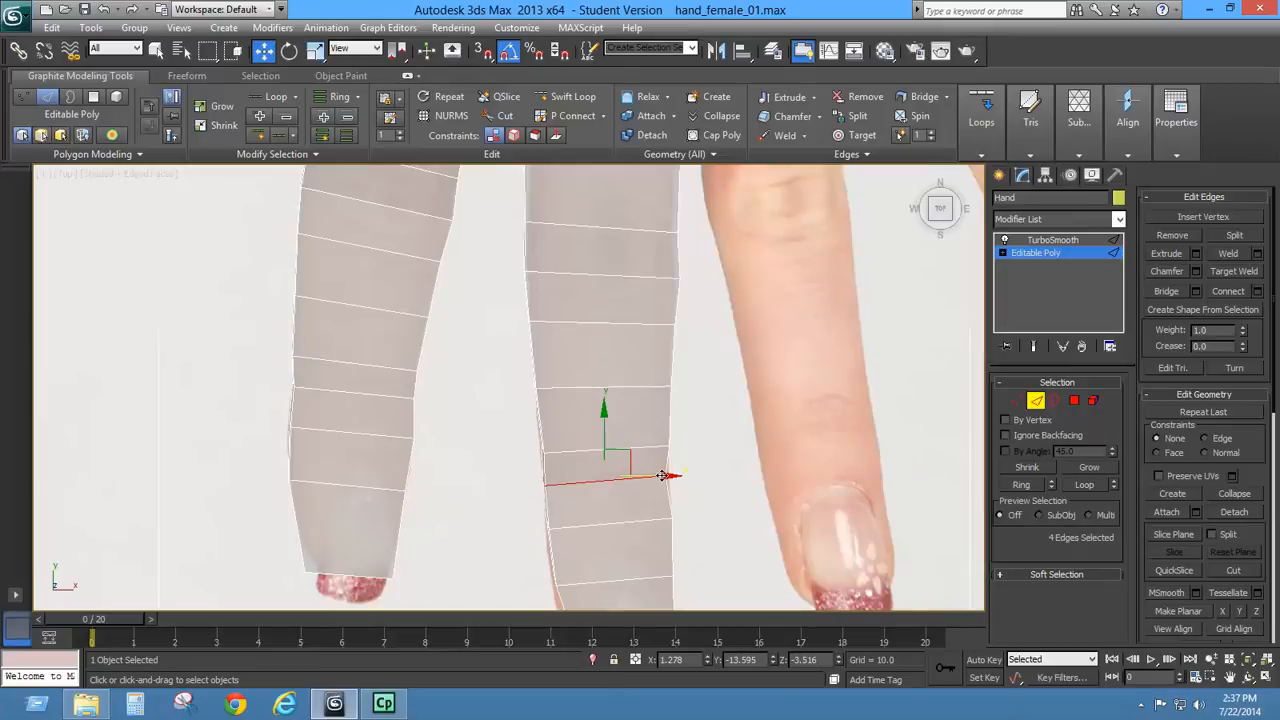
left_click_drag(662, 475, 667, 476)
middle_click_drag(632, 535, 634, 446)
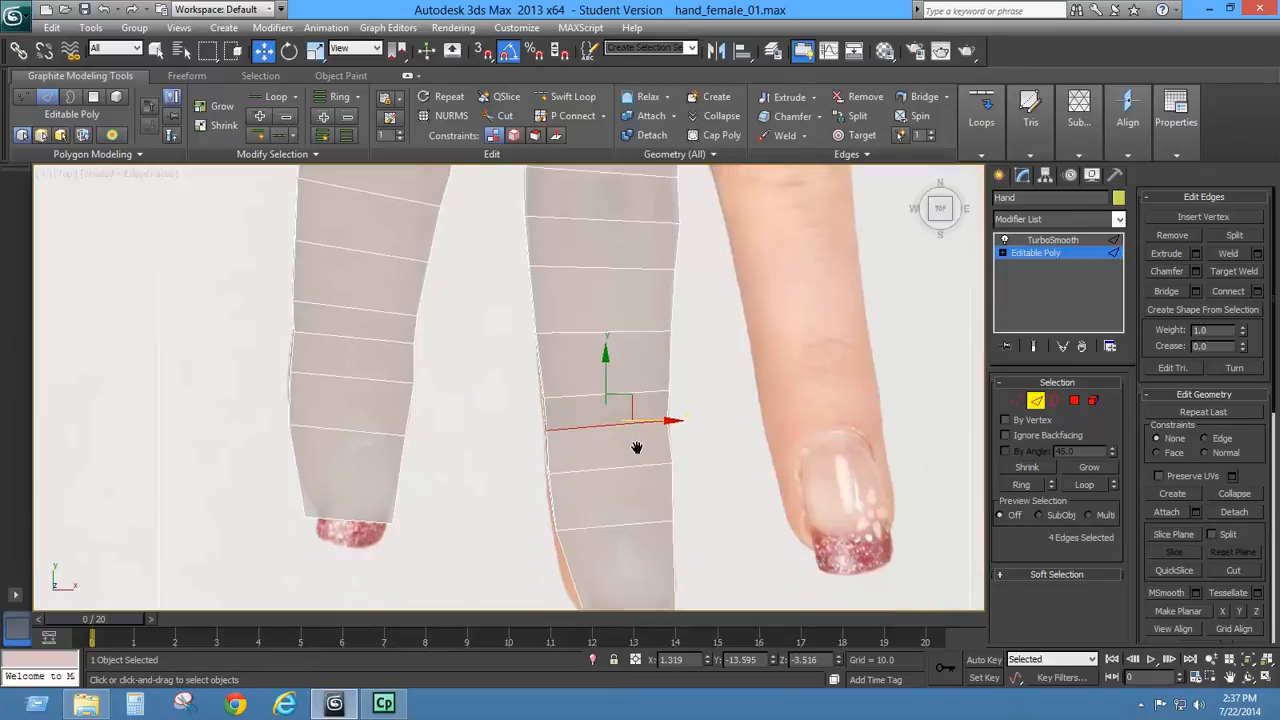
left_click(620, 446)
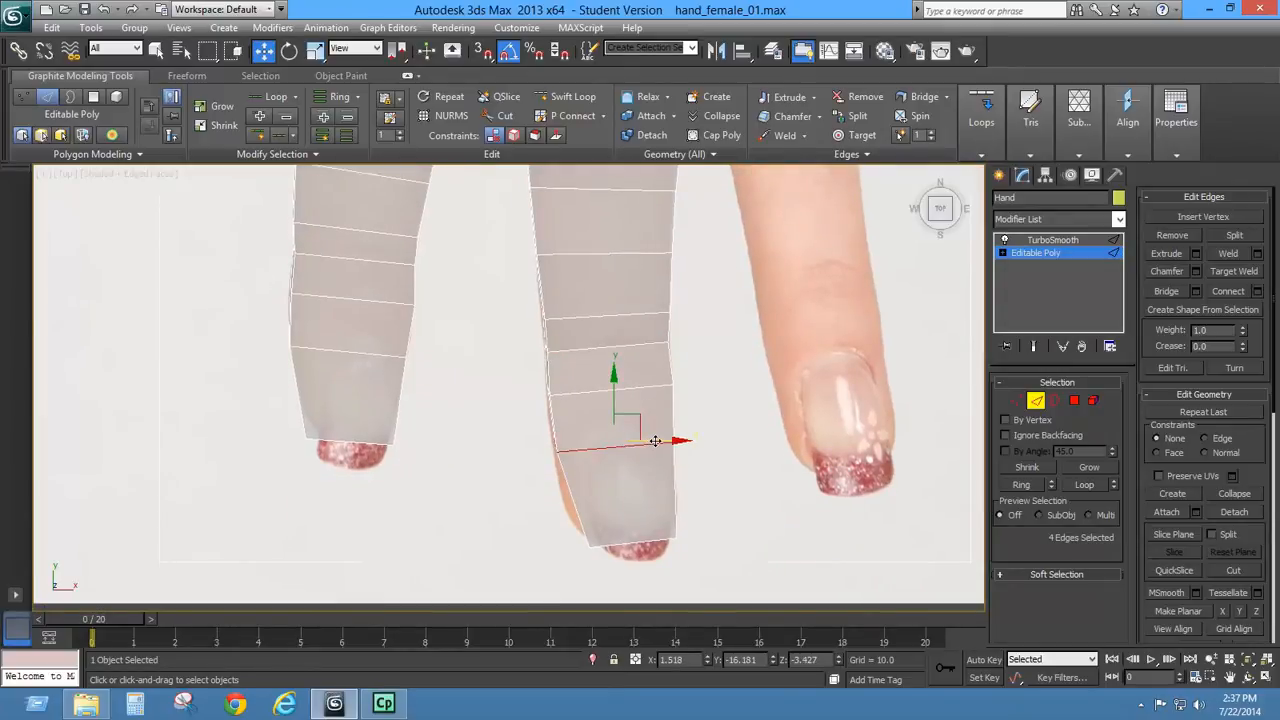
left_click_drag(652, 441, 647, 441)
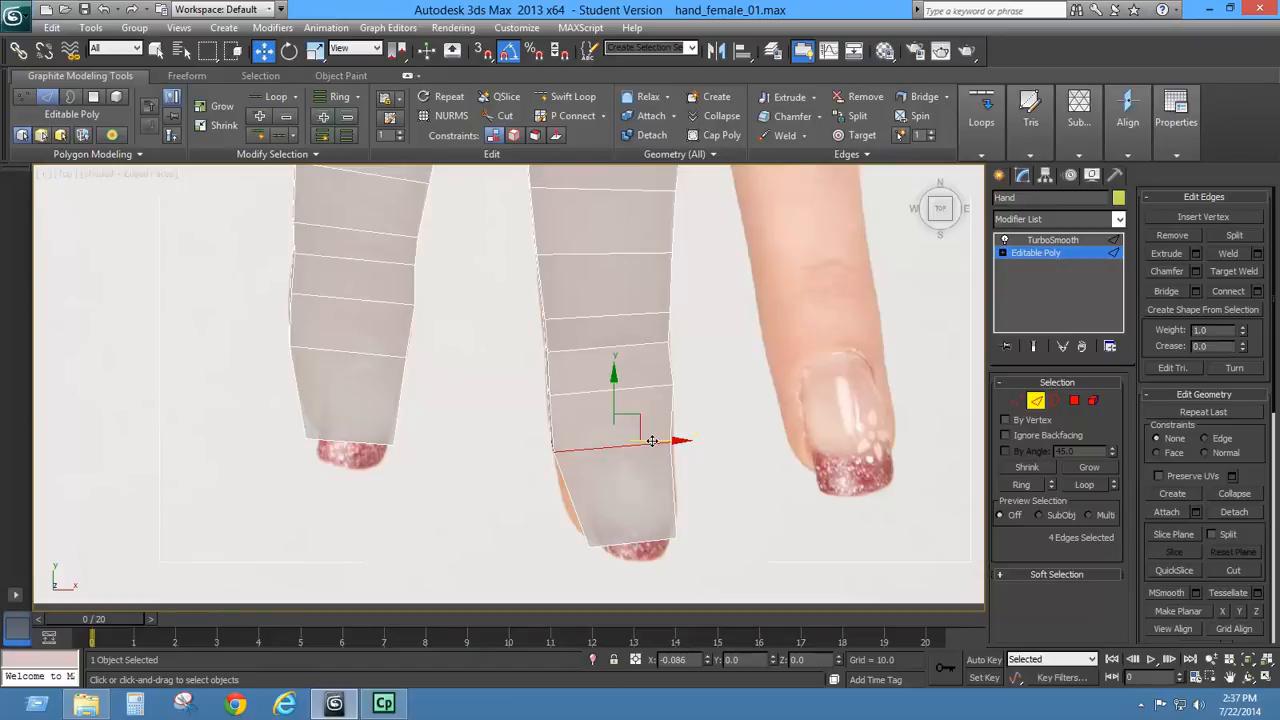
- Move the four end vertices of the middle finger's tip about -0.13 in X and slightly outward toward the reference nail
left_click(1015, 400)
left_click_drag(490, 499, 491, 500)
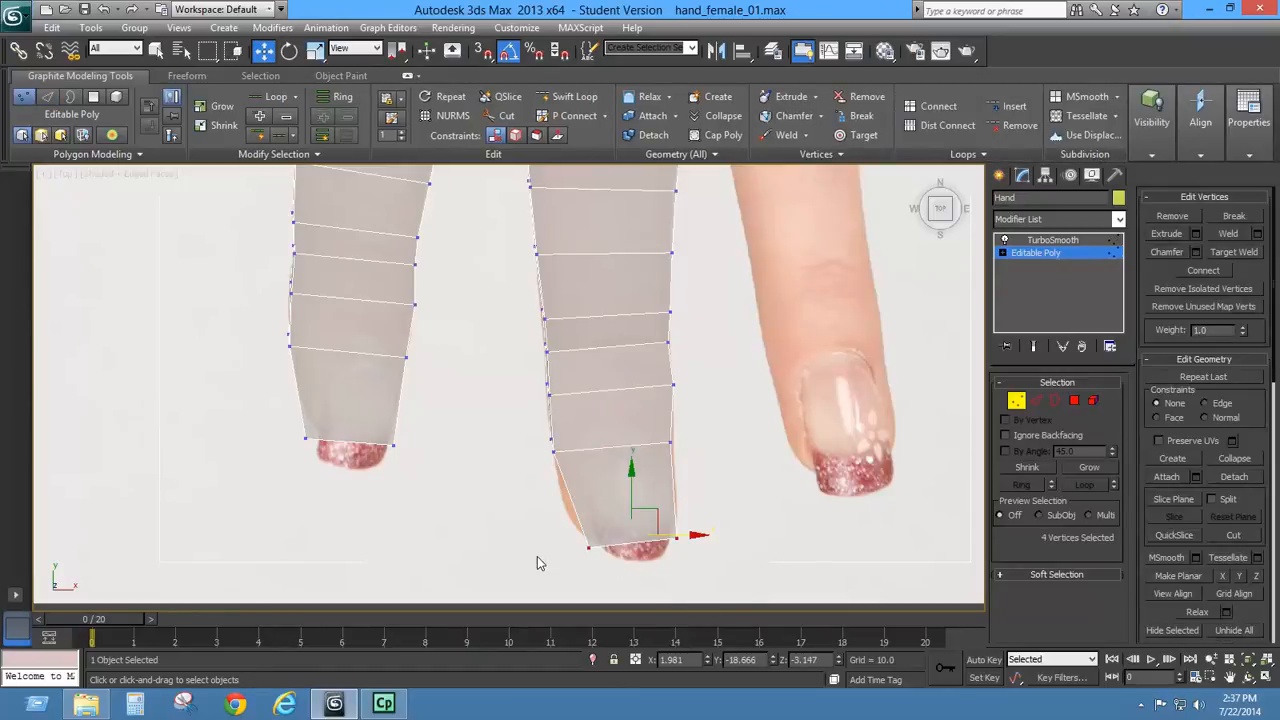
left_click_drag(657, 512, 648, 519)
scroll(650, 460, "down", 5)
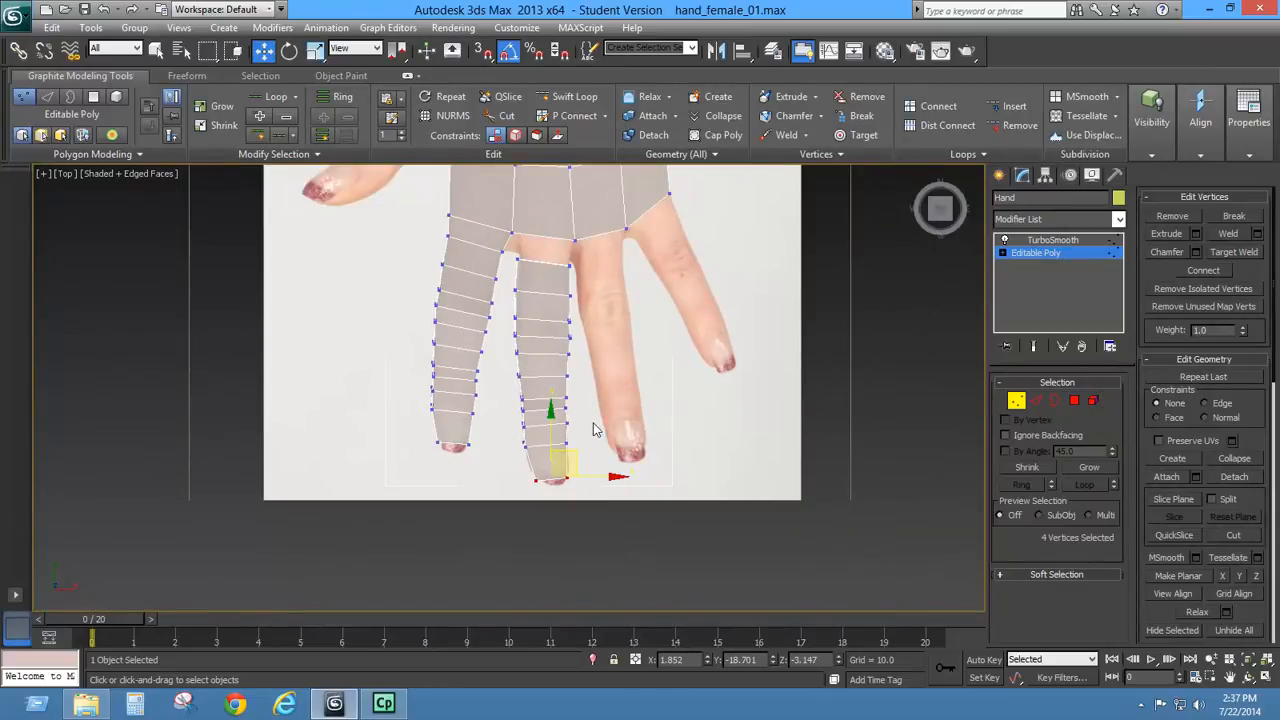
- Clone the whole middle finger to a new element placed over the ring finger in the reference
left_click(1094, 401)
left_click(551, 325)
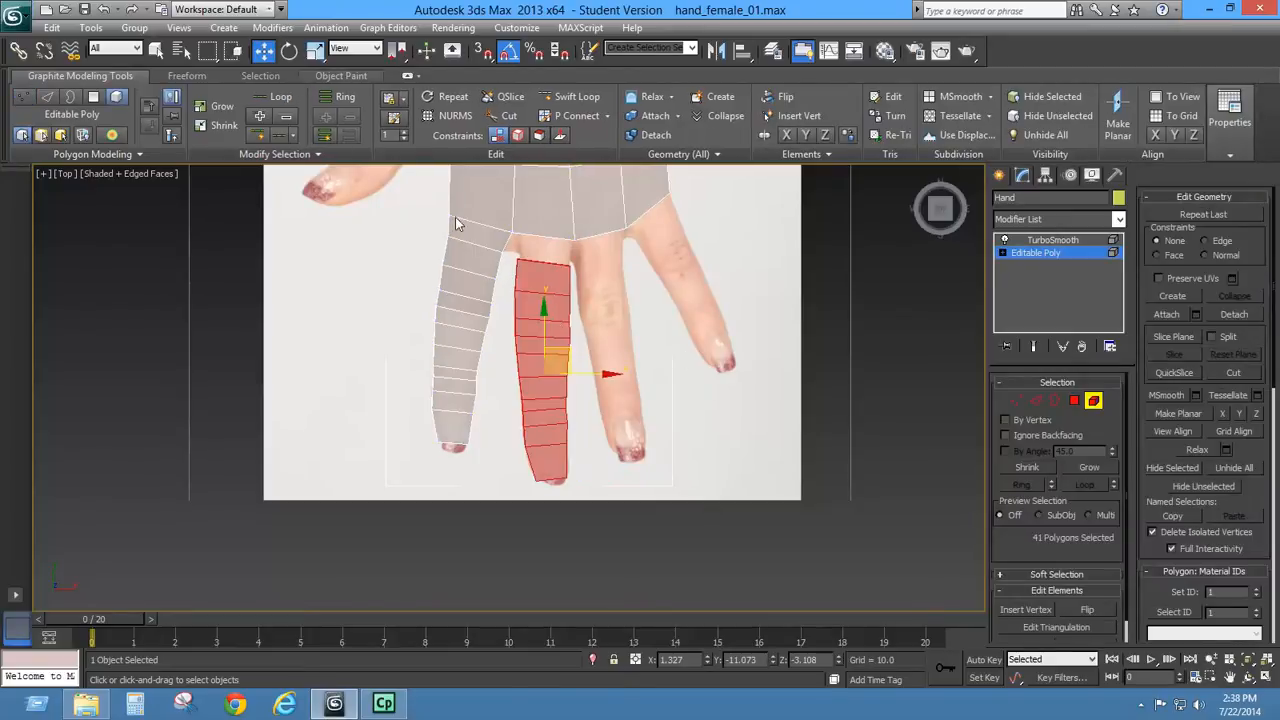
left_click_drag(568, 347, 644, 330)
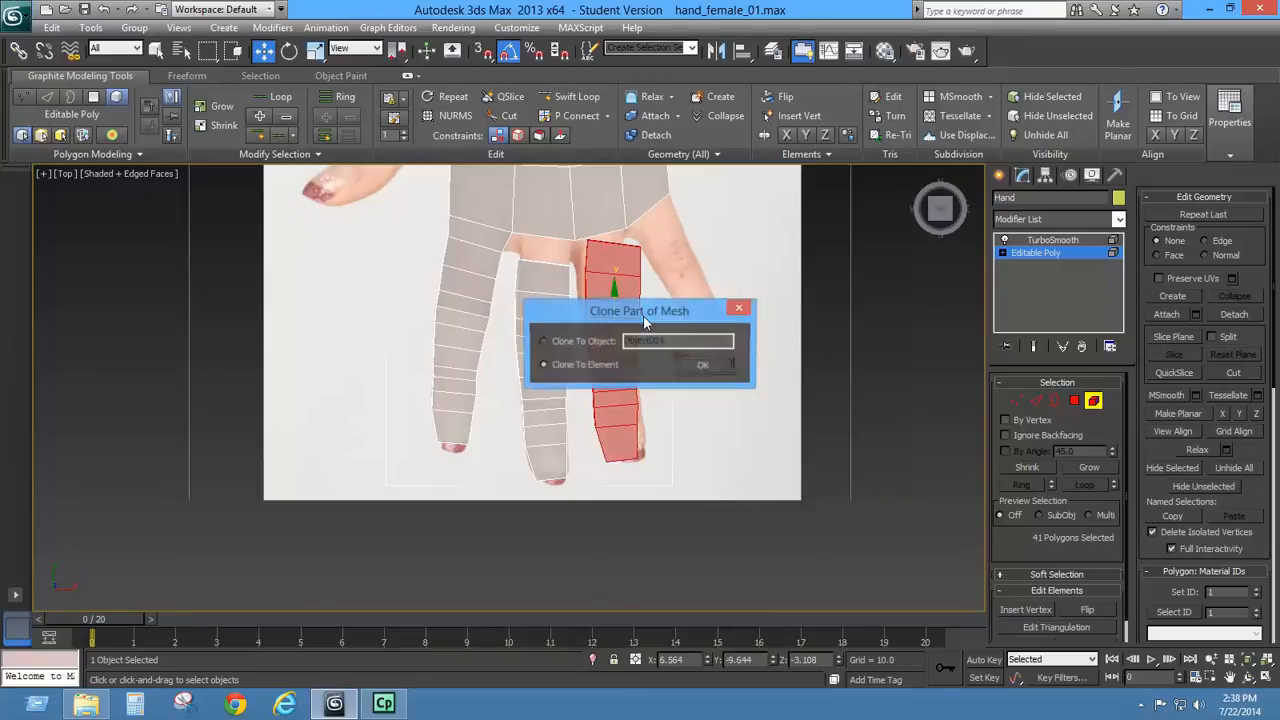
left_click(704, 368)
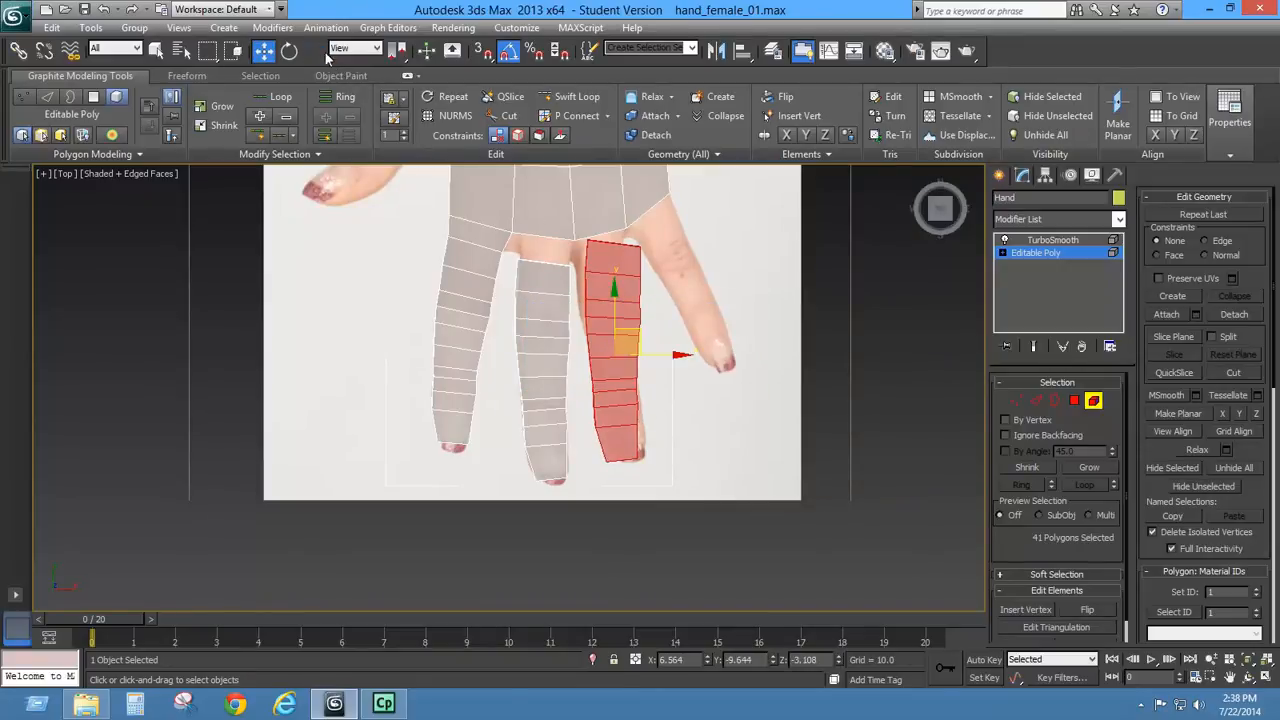
- Rotate the cloned ring finger about Z to line up with the slant of the ring finger in the reference
key("r")
left_click_drag(621, 287, 598, 296)
key("e")
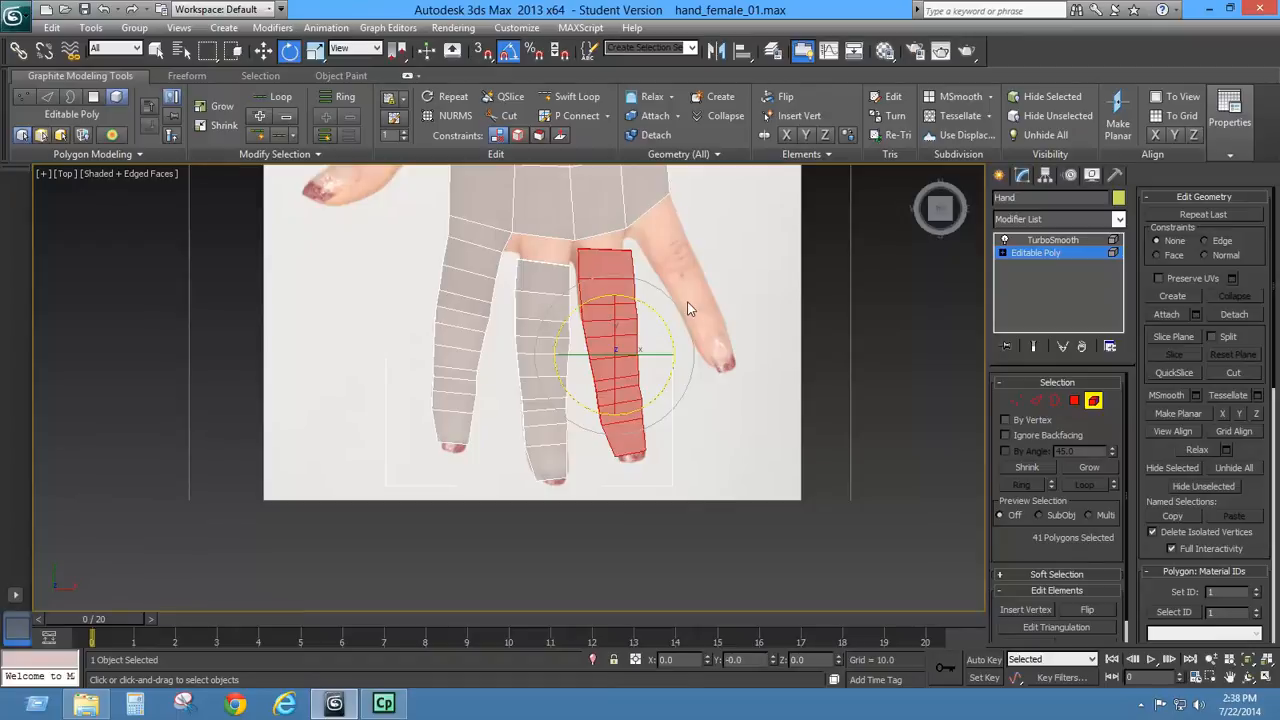
- Rotate the cloned ring finger's base border and move it about -0.36 in X and -0.19 in Y to match the knuckle line
middle_click_drag(780, 313, 762, 348)
left_click(1055, 401)
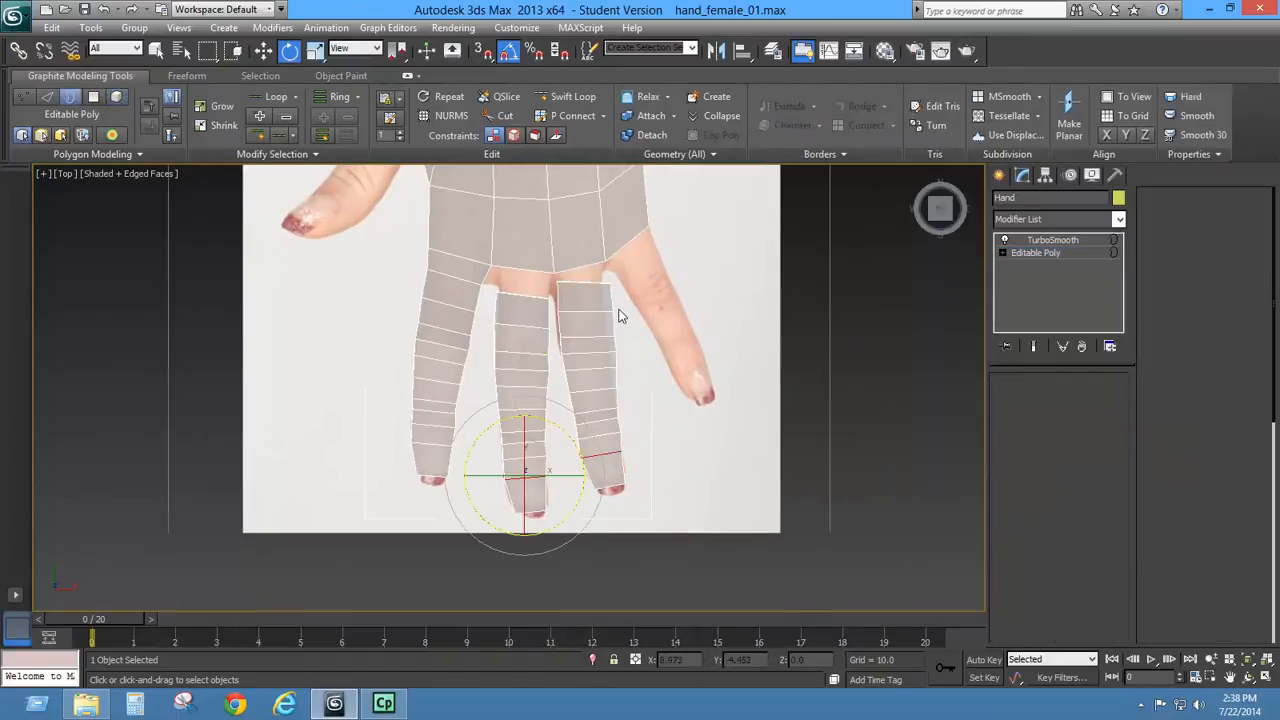
left_click(600, 286)
left_click_drag(608, 277, 606, 274)
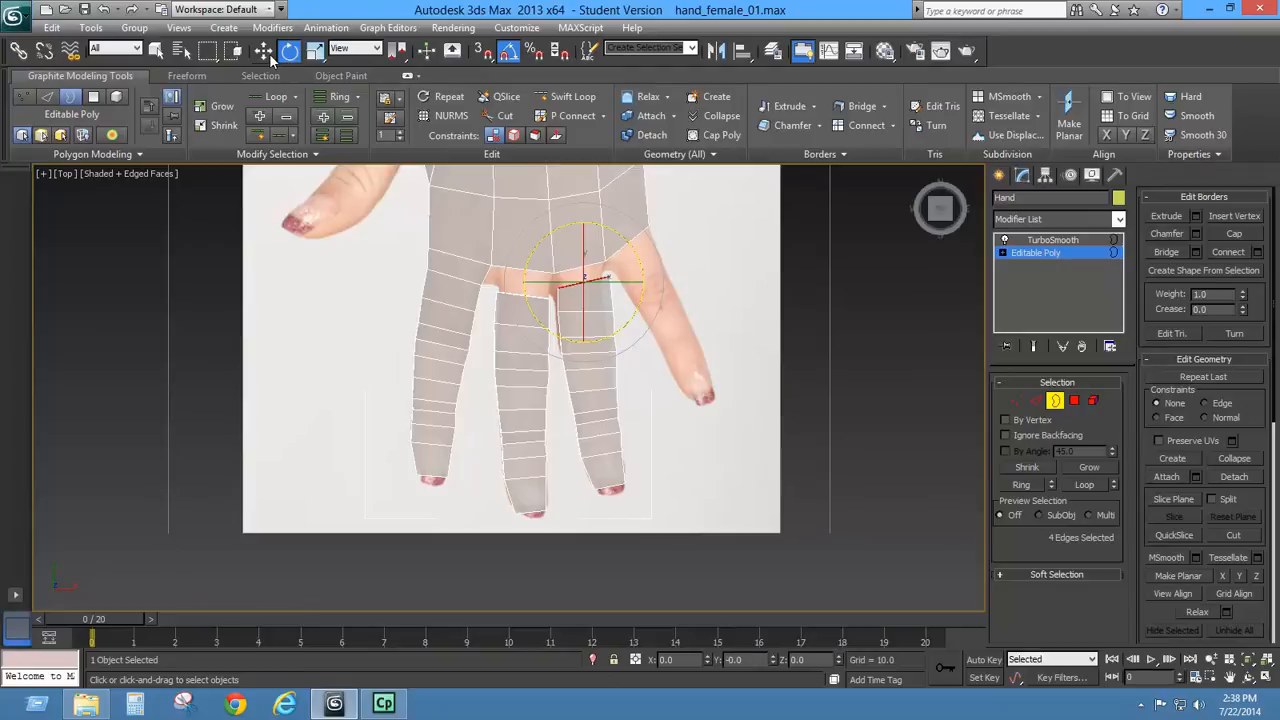
key("w")
left_click_drag(609, 257, 602, 263)
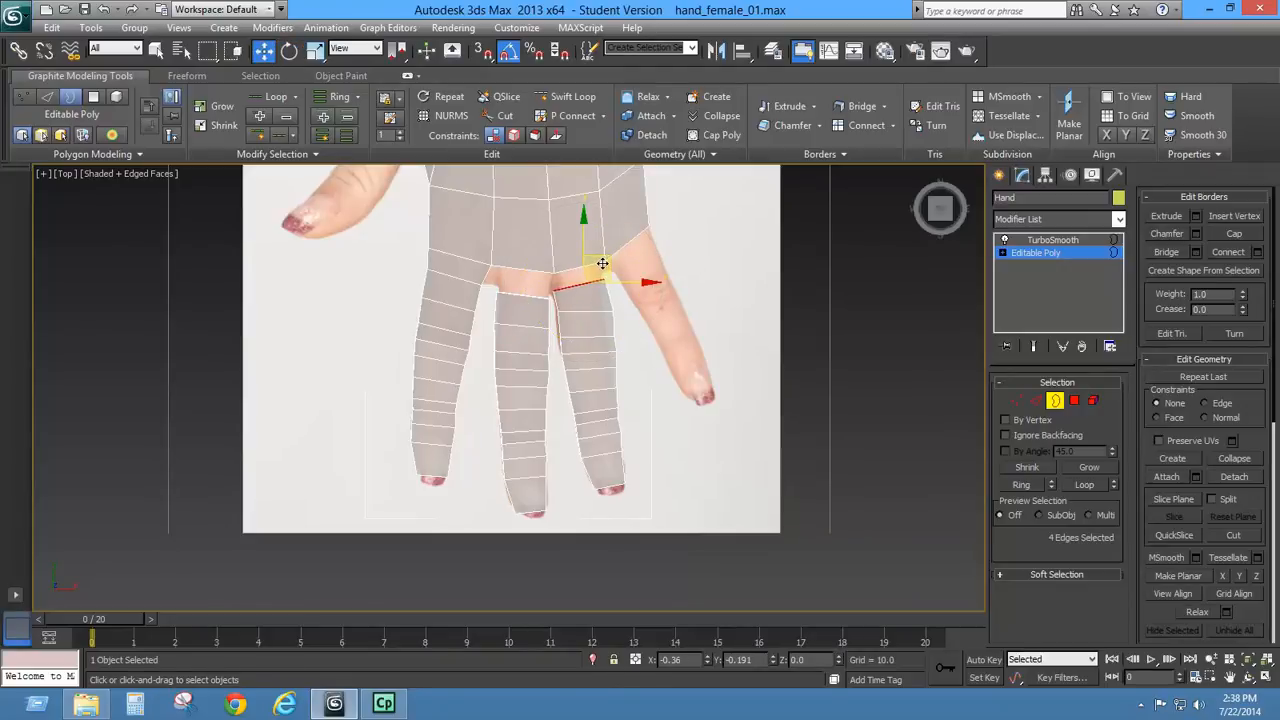
- Tilt the ring finger's first edge loop below the base, shift it about -0.38 in X, and scale it down slightly to fit the reference
left_click(1032, 399)
scroll(618, 331, "up", 5)
scroll(526, 400, "down", 3)
scroll(530, 330, "up", 1)
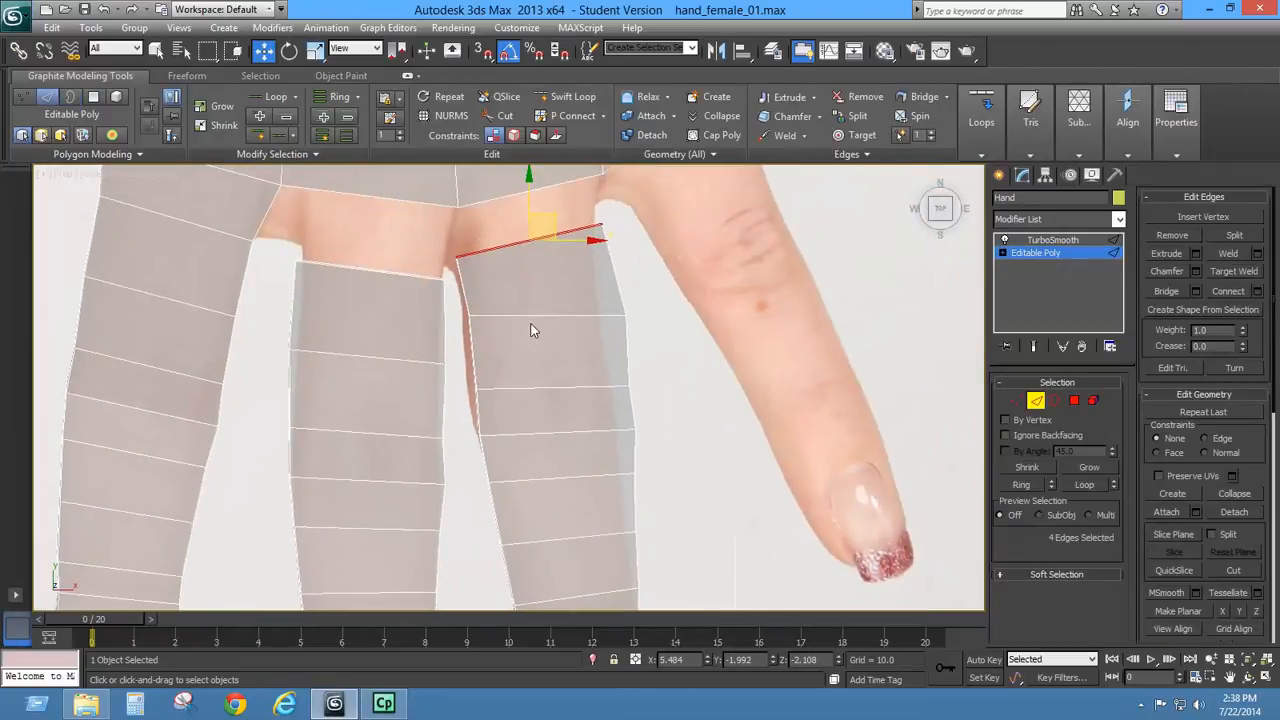
double_click(538, 315)
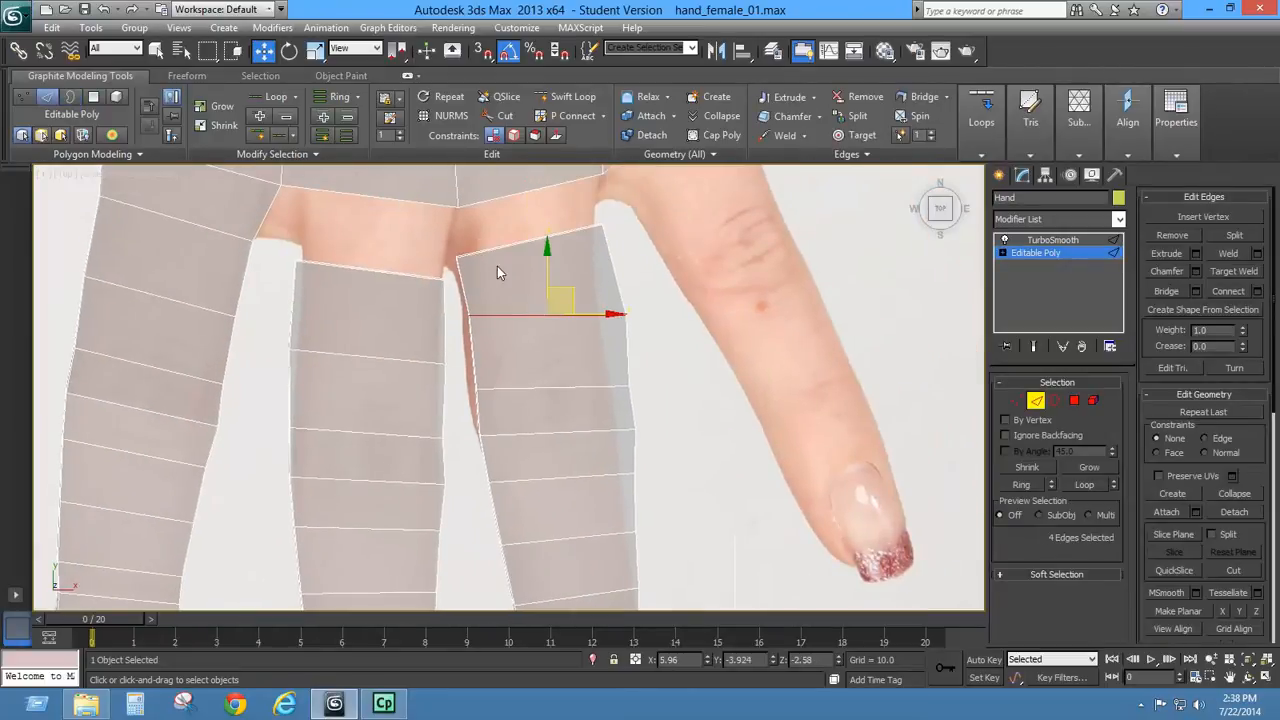
left_click(289, 51)
left_click_drag(572, 309, 574, 309)
left_click(263, 51)
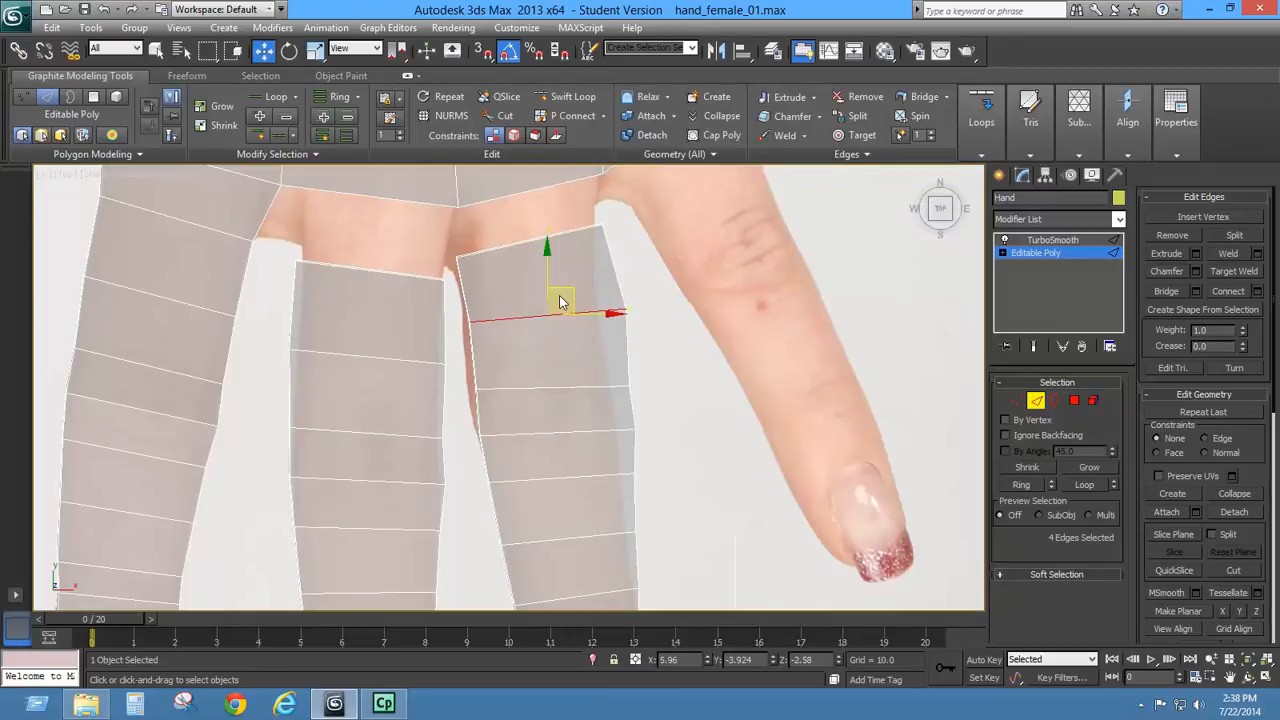
left_click_drag(585, 313, 570, 313)
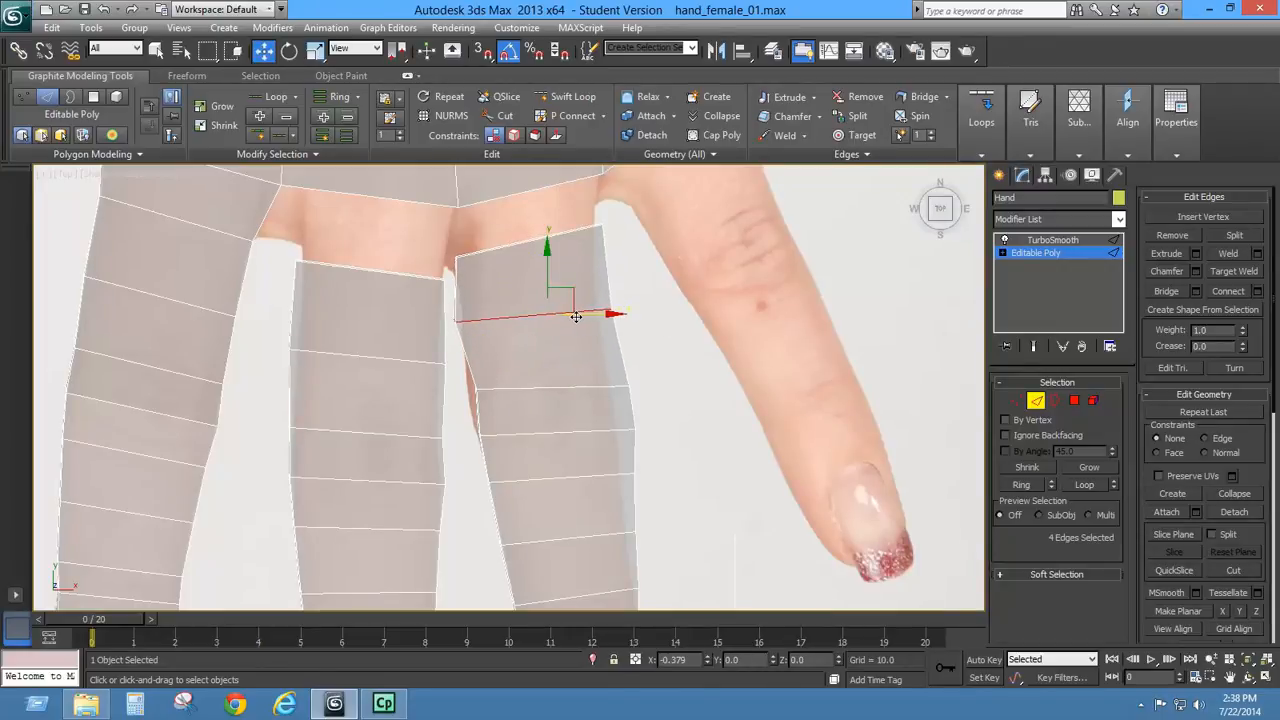
left_click(315, 51)
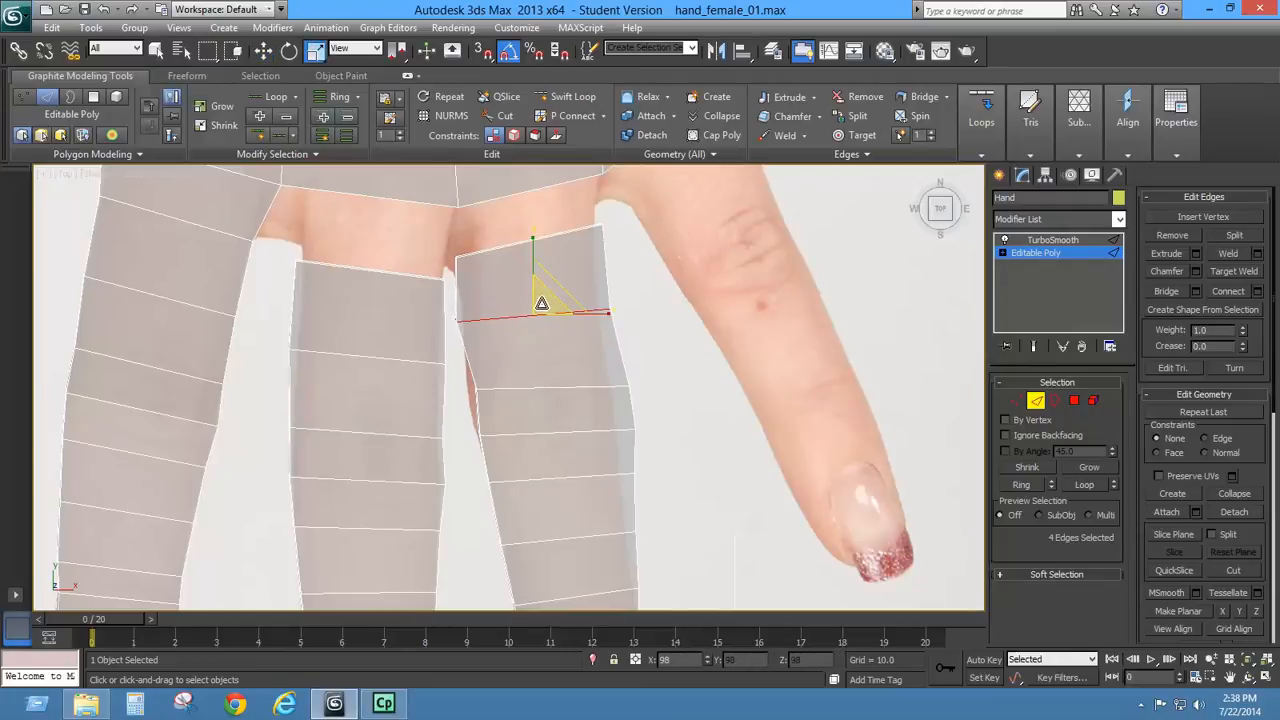
left_click(263, 53)
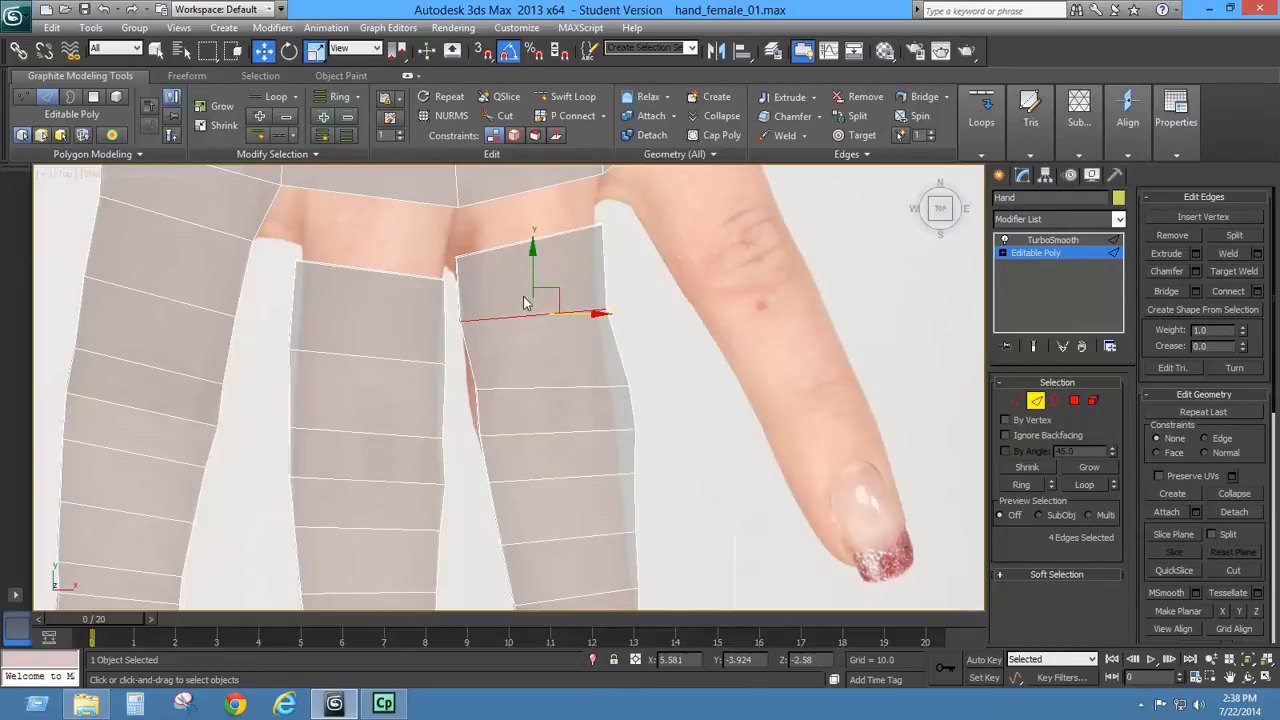
- Move the ring finger's second edge loop below the base toward the knuckle and rotate it 10 degrees about Z
double_click(590, 388)
left_click_drag(603, 388, 593, 389)
middle_click_drag(593, 389, 598, 300)
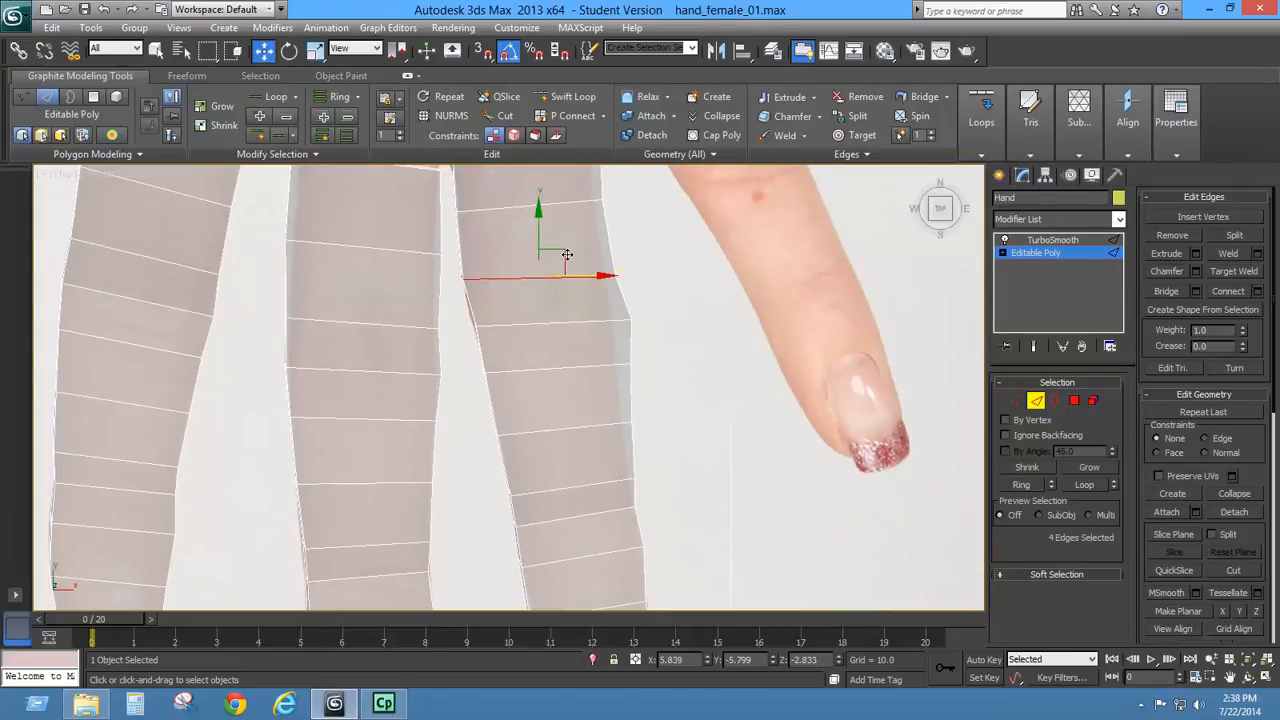
left_click_drag(567, 255, 592, 238)
left_click(289, 52)
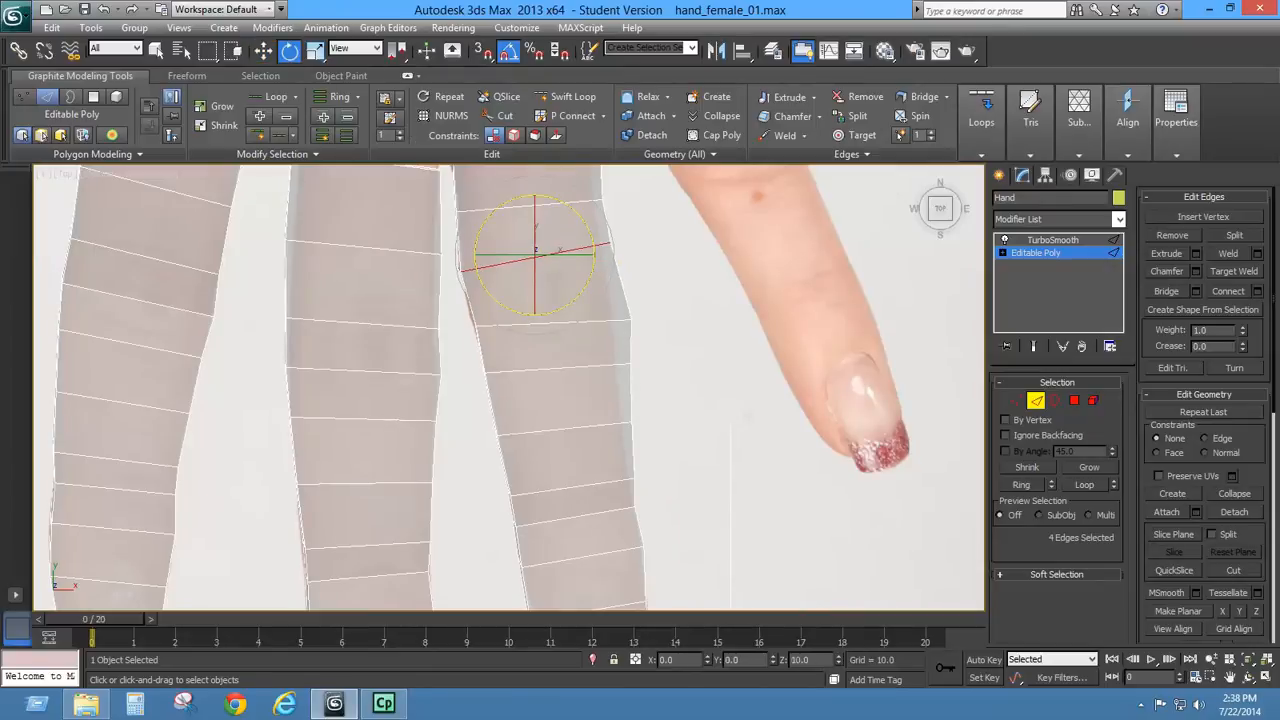
- Tilt the ring finger's third edge loop below the base, and move the third, fourth and fifth loops to fit the reference outline
double_click(597, 325)
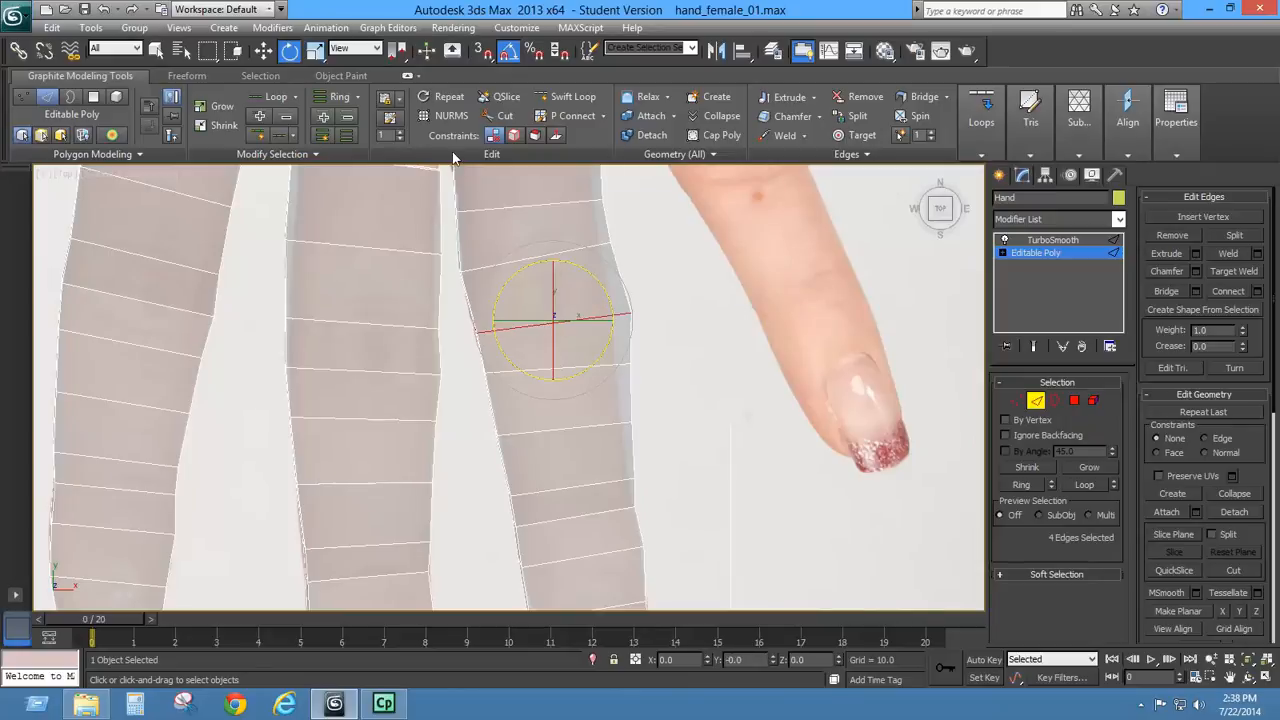
left_click(263, 52)
left_click_drag(577, 295, 556, 266)
double_click(590, 368)
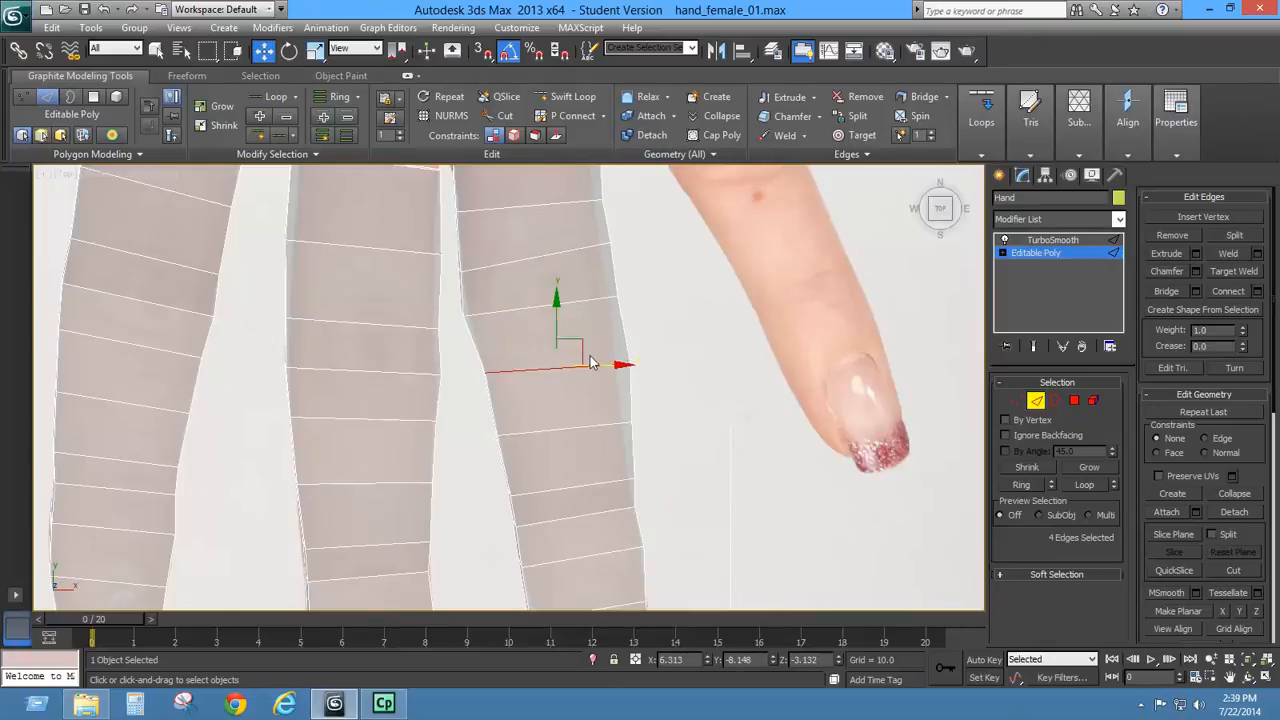
left_click_drag(578, 343, 571, 319)
double_click(589, 427)
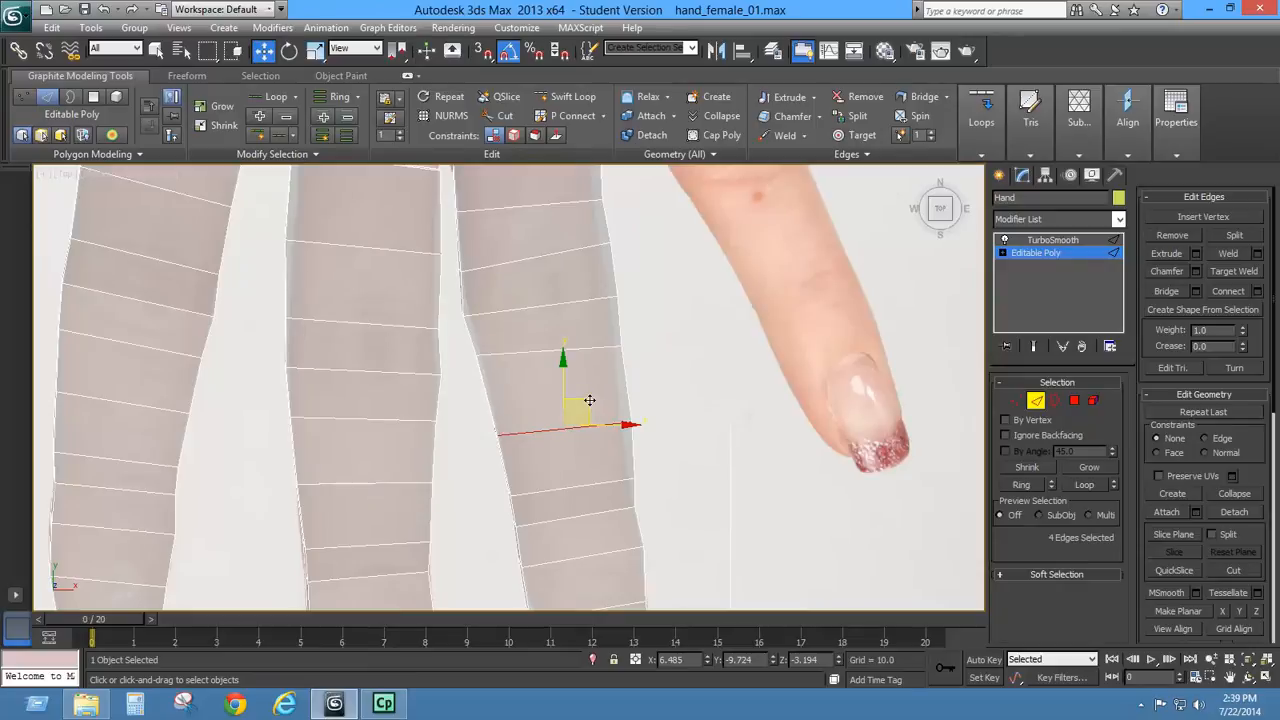
mouse_move(590, 400)
left_mouse_down()
mouse_move(580, 382)
mouse_move(581, 400)
left_mouse_up()
- Move the ring finger's base border about -0.21 in Y and the middle finger's base border about 0.29 in Y
middle_click_drag(630, 415, 630, 273)
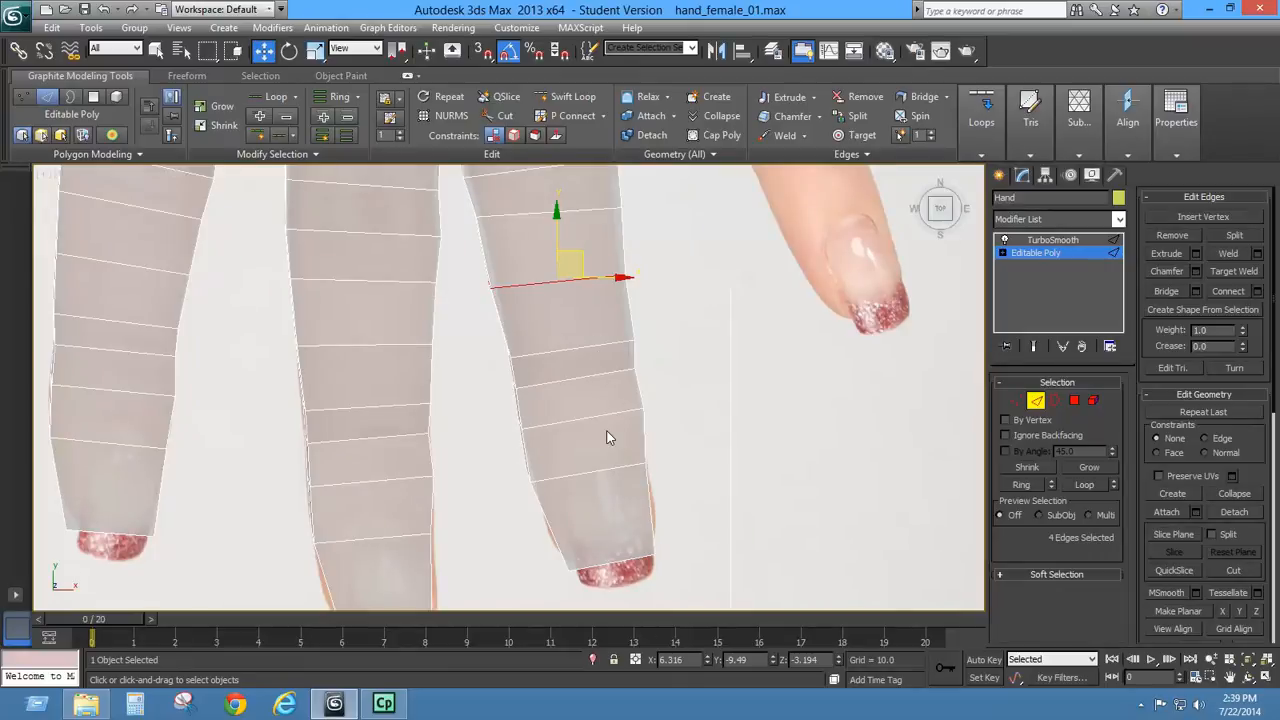
middle_click_drag(607, 437, 607, 405)
middle_click_drag(631, 352, 638, 539)
scroll(641, 482, "down", 4)
middle_click_drag(597, 356, 556, 424)
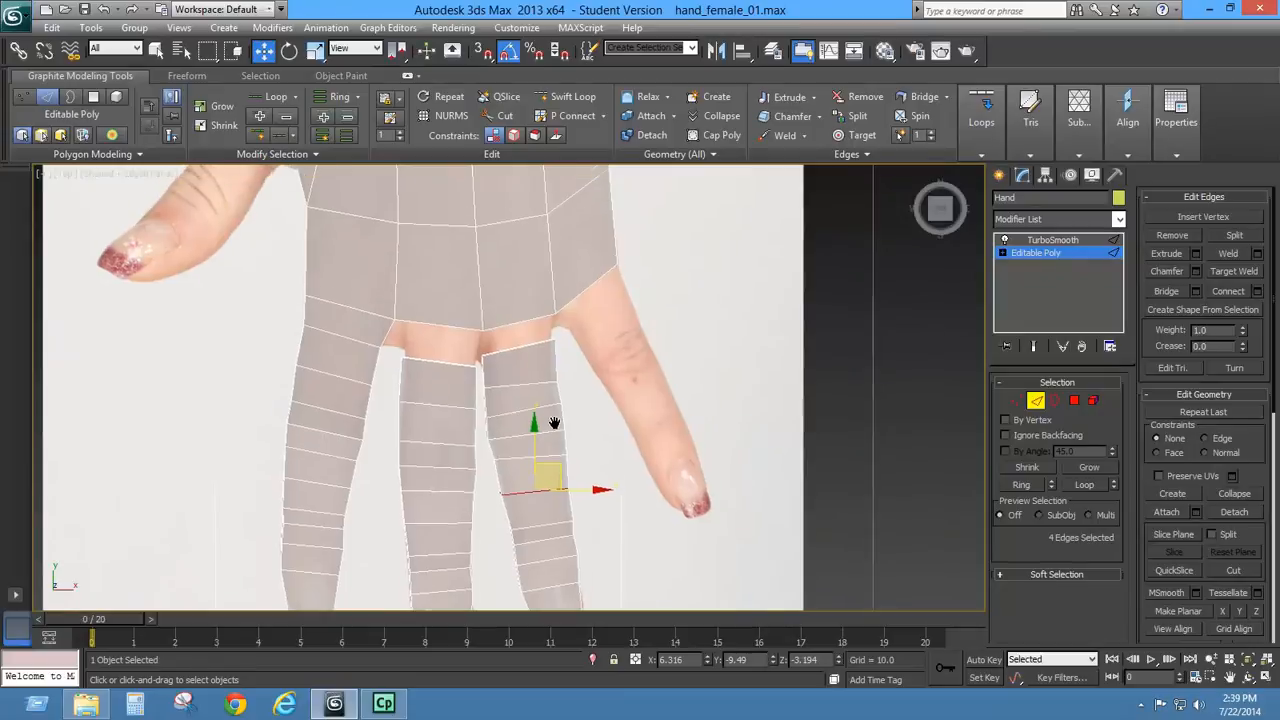
left_click(1055, 400)
left_click(525, 343)
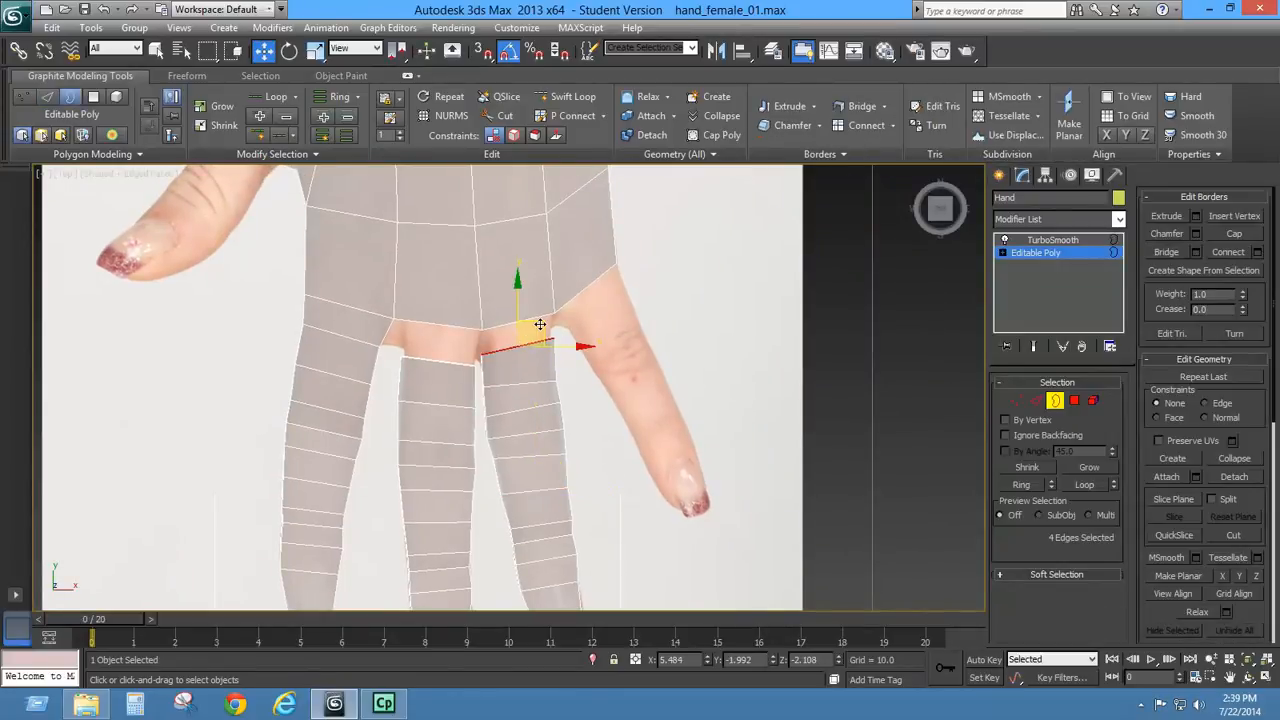
left_click_drag(540, 324, 536, 332)
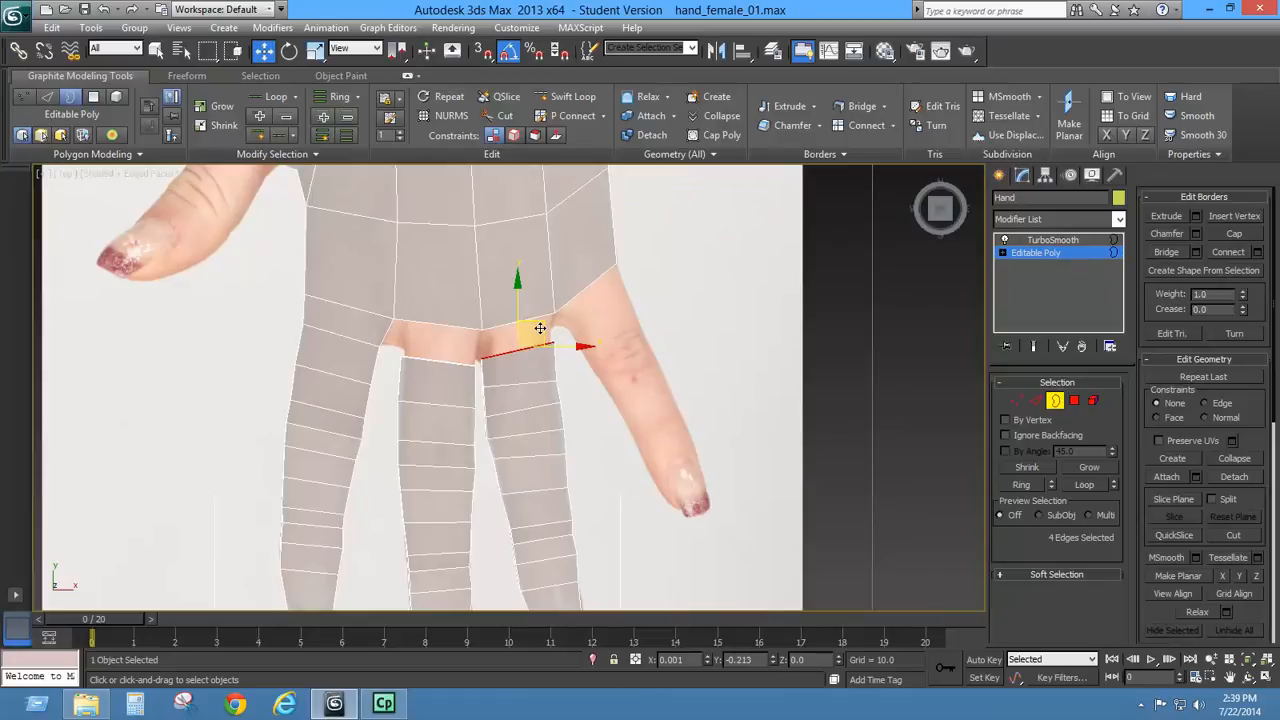
left_click(455, 363)
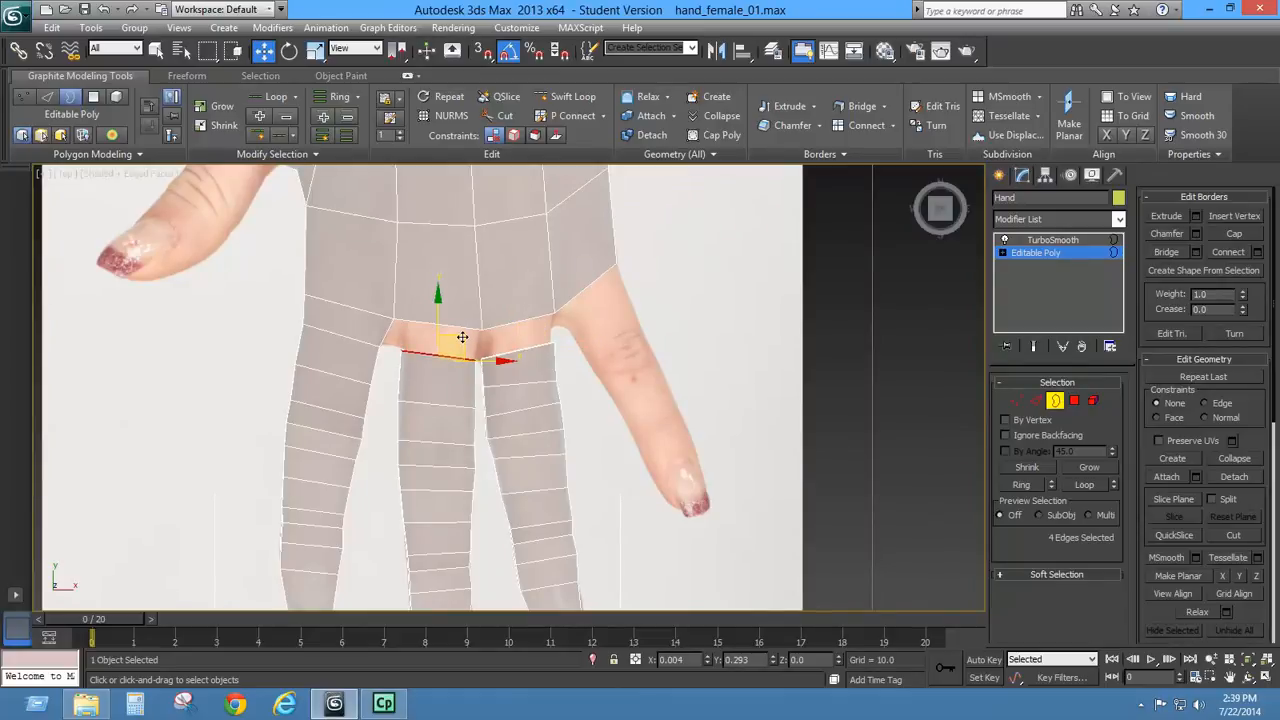
- Rotate the whole ring finger element in the side view and raise it about 0.52 in Z
middle_click_drag(617, 370, 597, 350)
left_click(1092, 401)
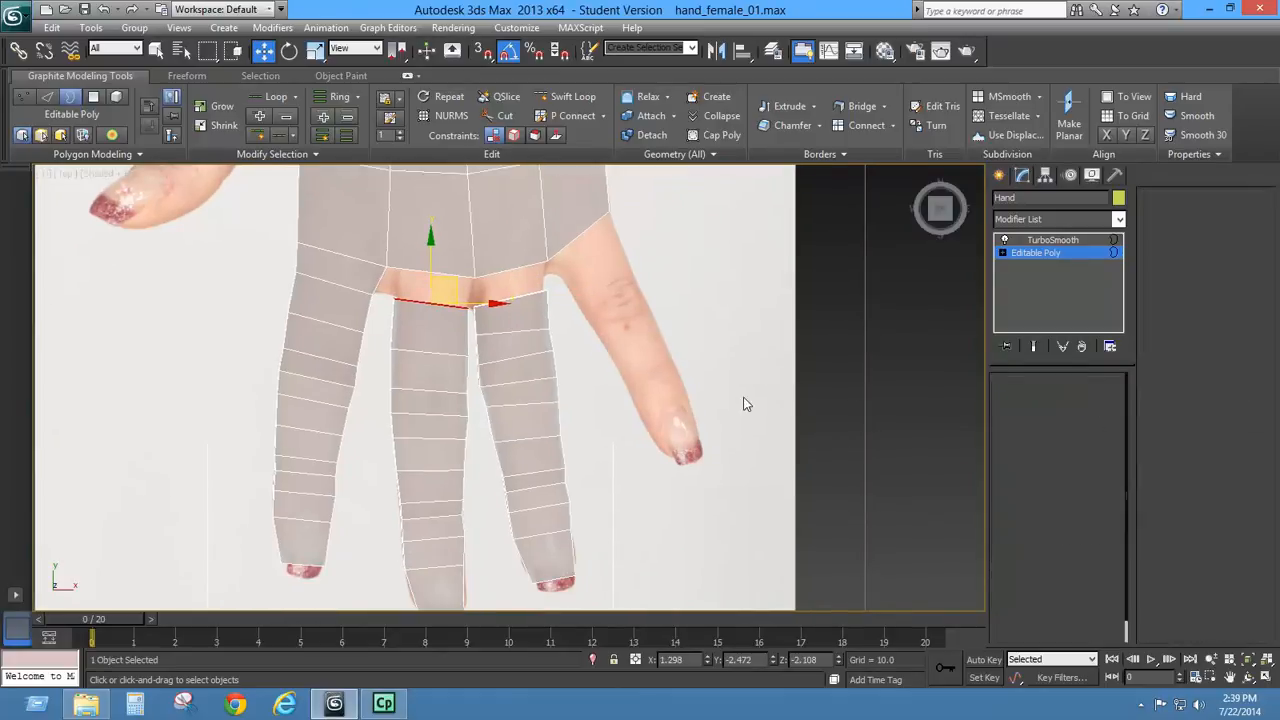
left_click(549, 377)
middle_click_drag(598, 461, 645, 420, "alt")
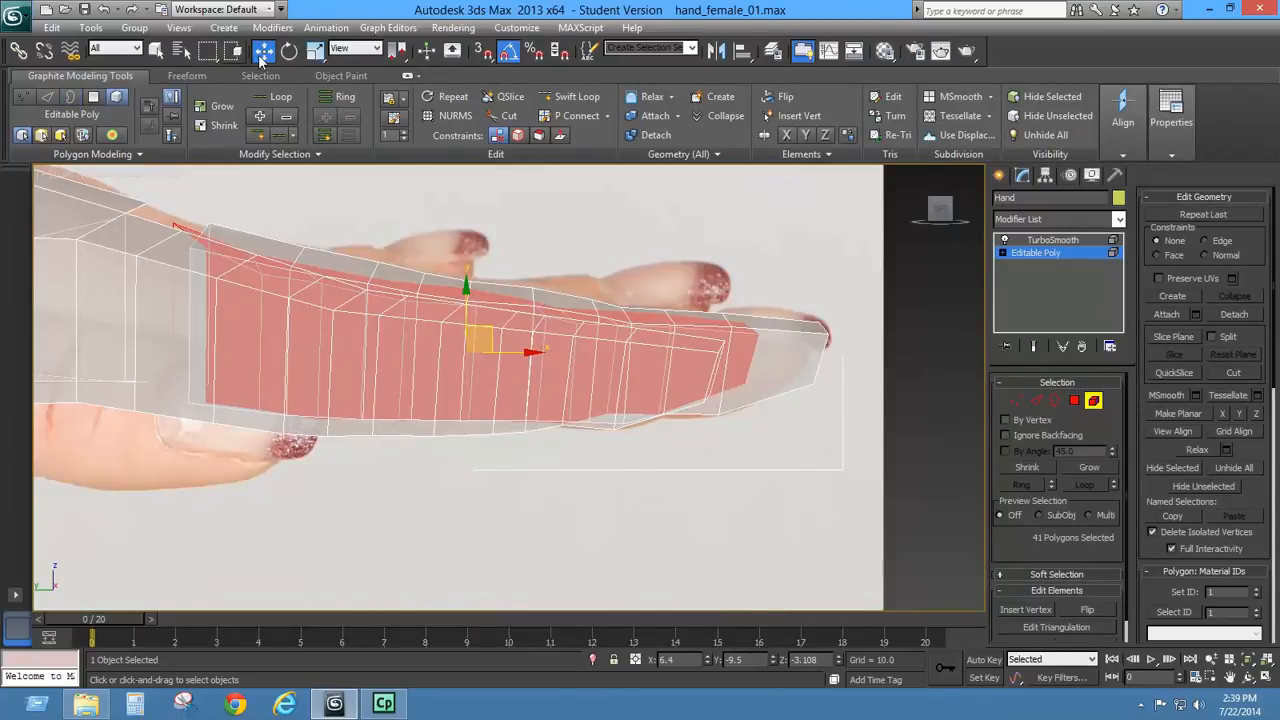
left_click(289, 51)
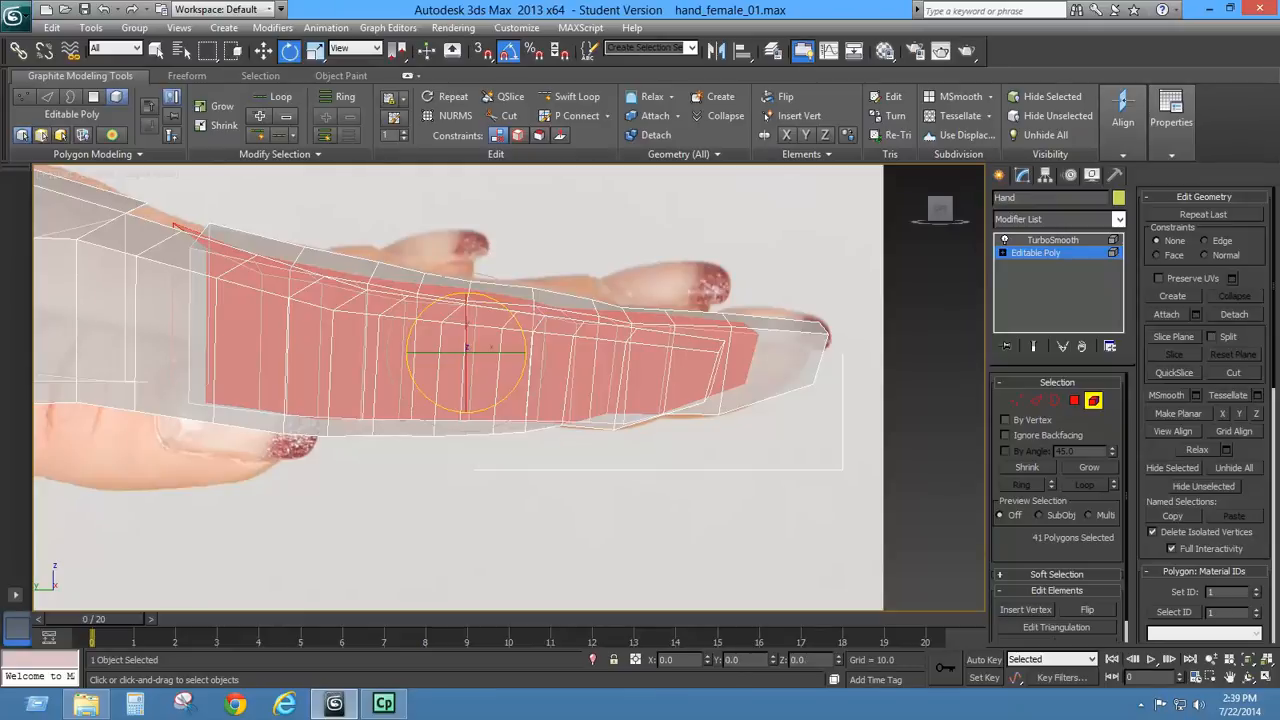
mouse_move(508, 310)
left_mouse_down()
mouse_move(518, 322)
mouse_move(496, 293)
left_mouse_up()
left_click_drag(508, 310, 453, 271)
left_click(263, 50)
key("l")
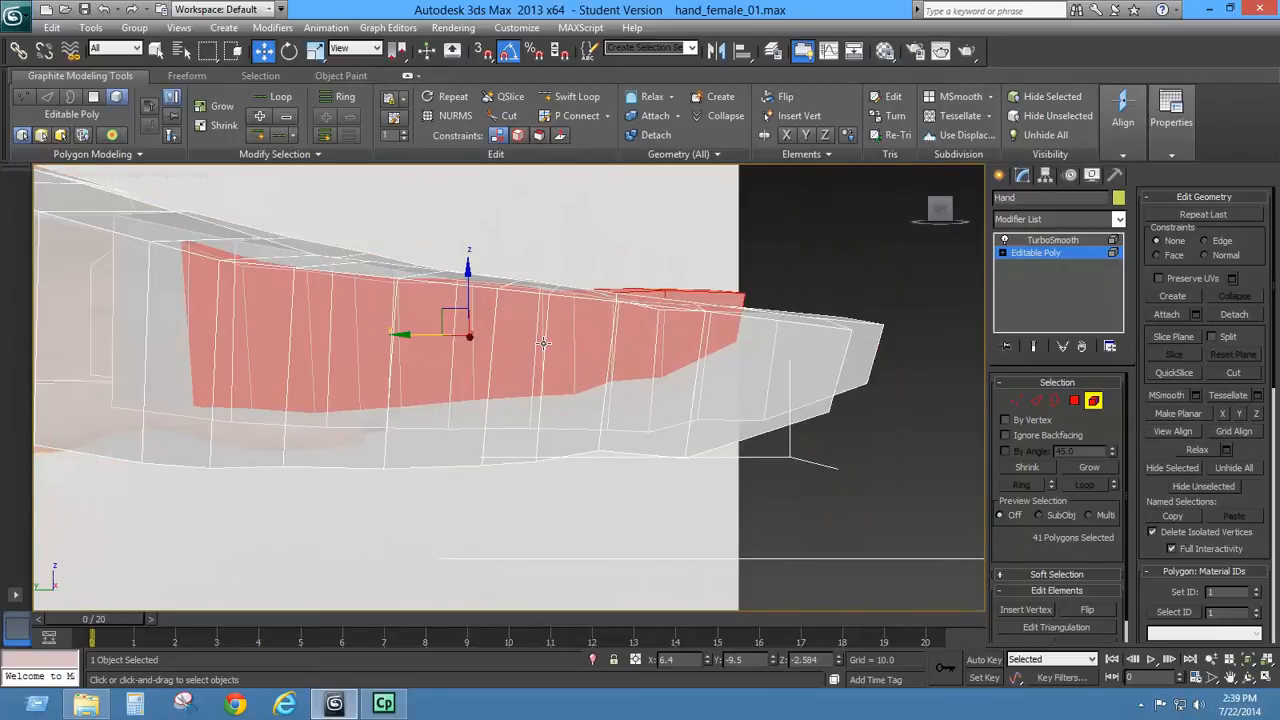
- Roll the ring finger element, as seen from the fingertips, to level its top face
middle_click_drag(543, 343, 417, 370, "alt")
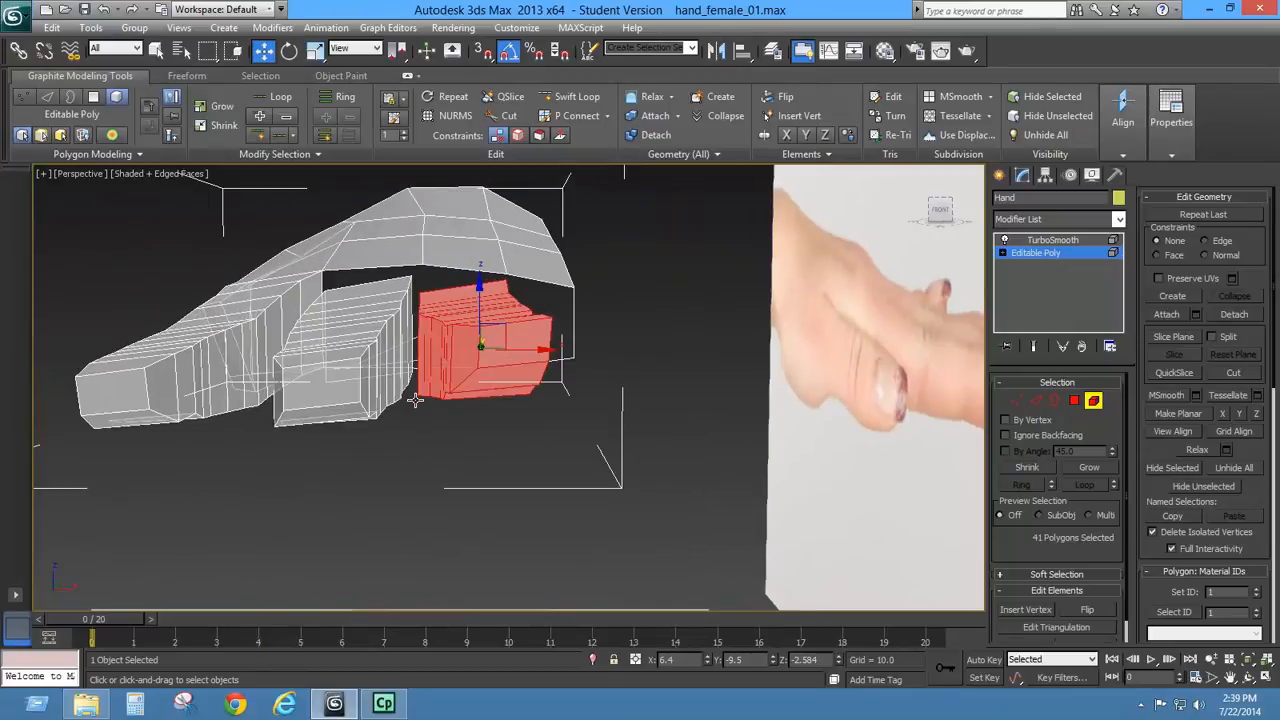
left_click(289, 50)
left_click_drag(424, 330, 389, 331)
- Raise the middle finger element slightly in Z toward the palm opening
left_click(364, 341)
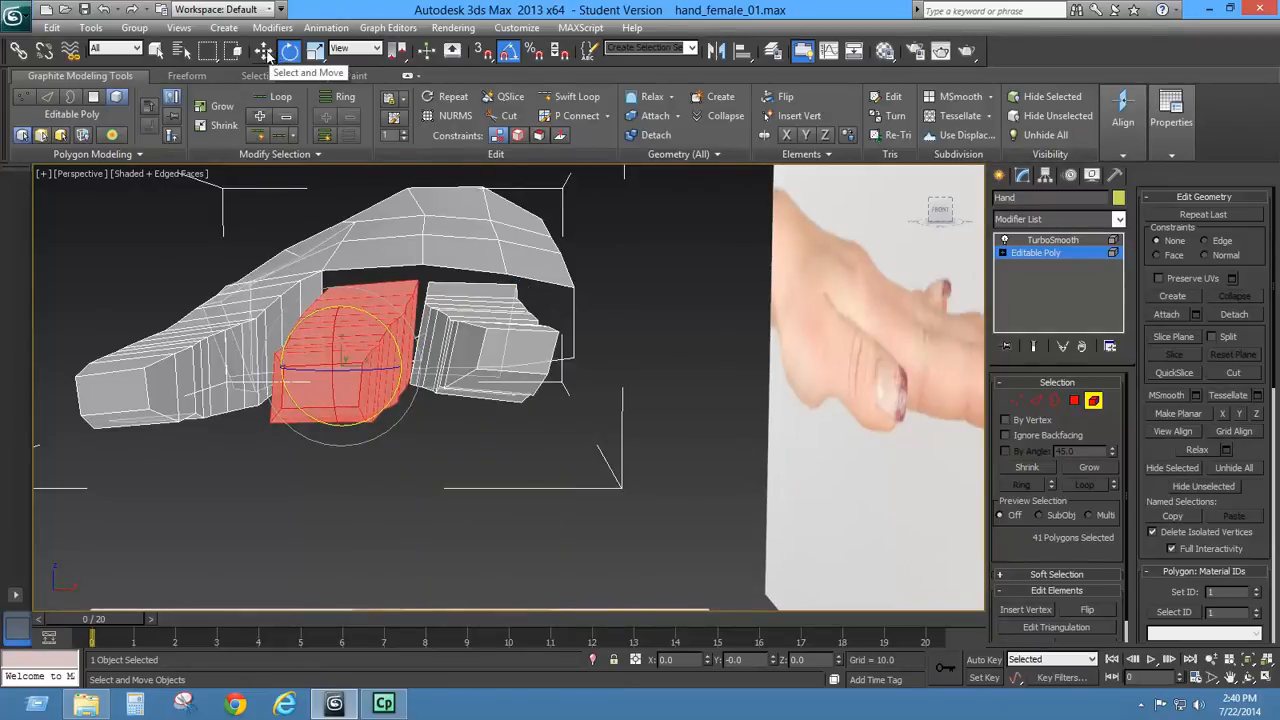
left_click(266, 52)
left_click_drag(340, 312, 340, 298)
left_click(314, 52)
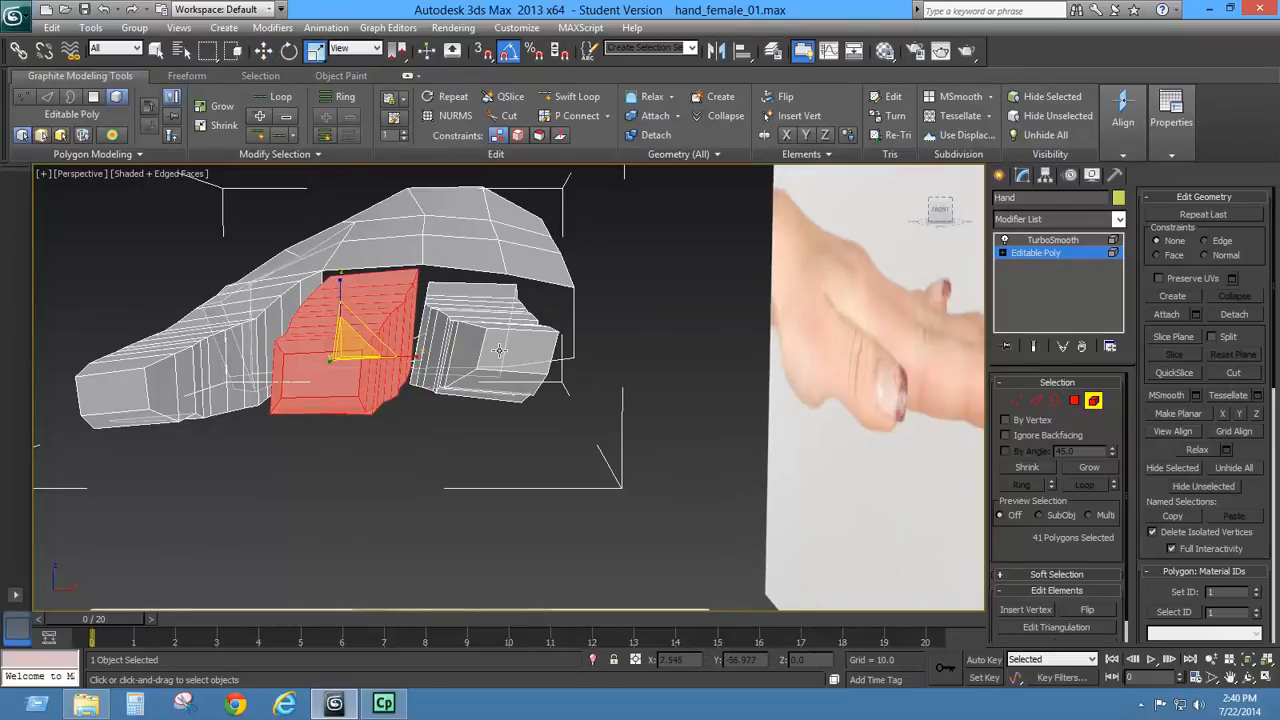
- Rotate the ring finger element 10 degrees about X and lower it about 0.69 in Z
mouse_move(518, 378)
middle_mouse_down("alt")
mouse_move(551, 334)
mouse_move(534, 366)
mouse_move(504, 381)
mouse_move(531, 380)
middle_mouse_up("alt")
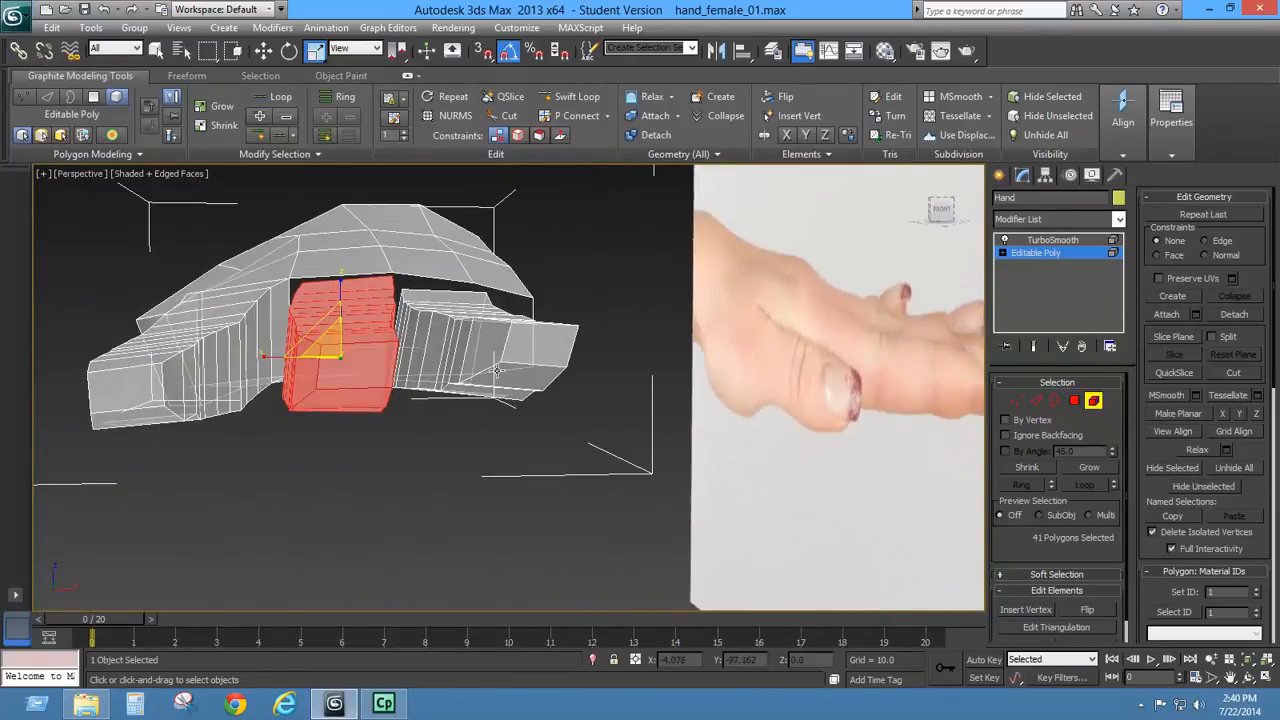
left_click(505, 350)
left_click(288, 50)
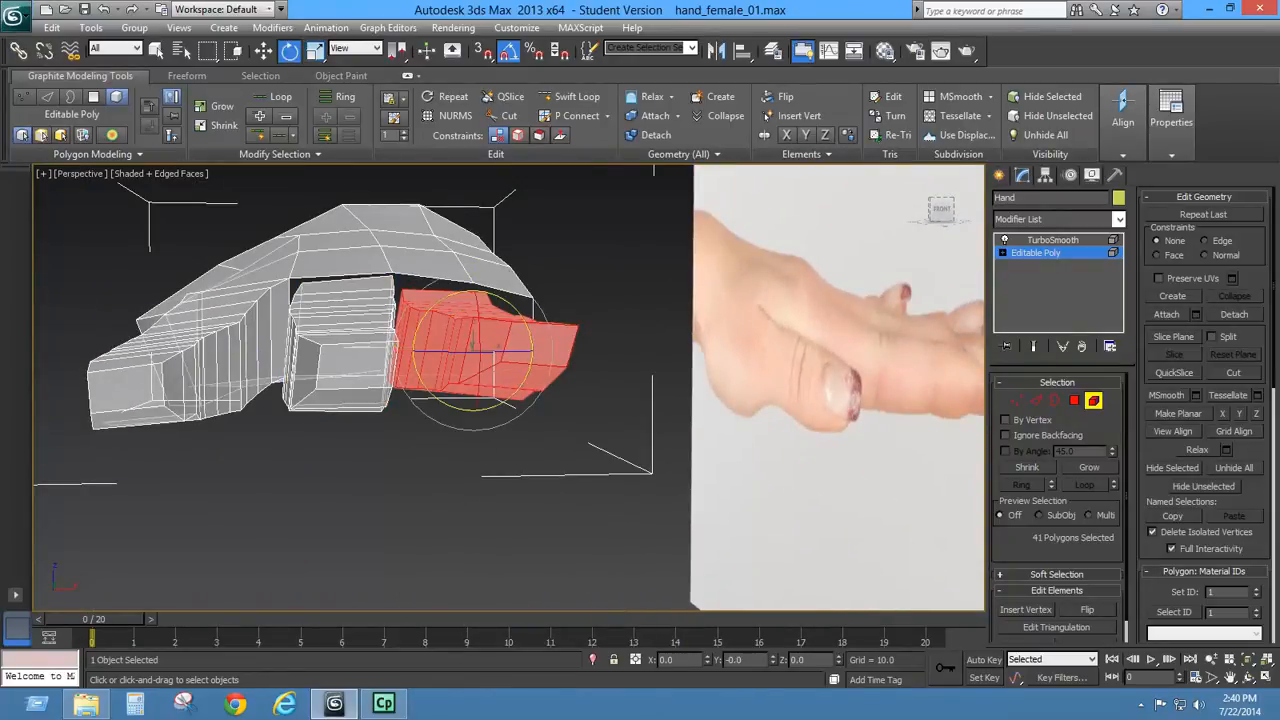
left_click_drag(479, 334, 479, 356)
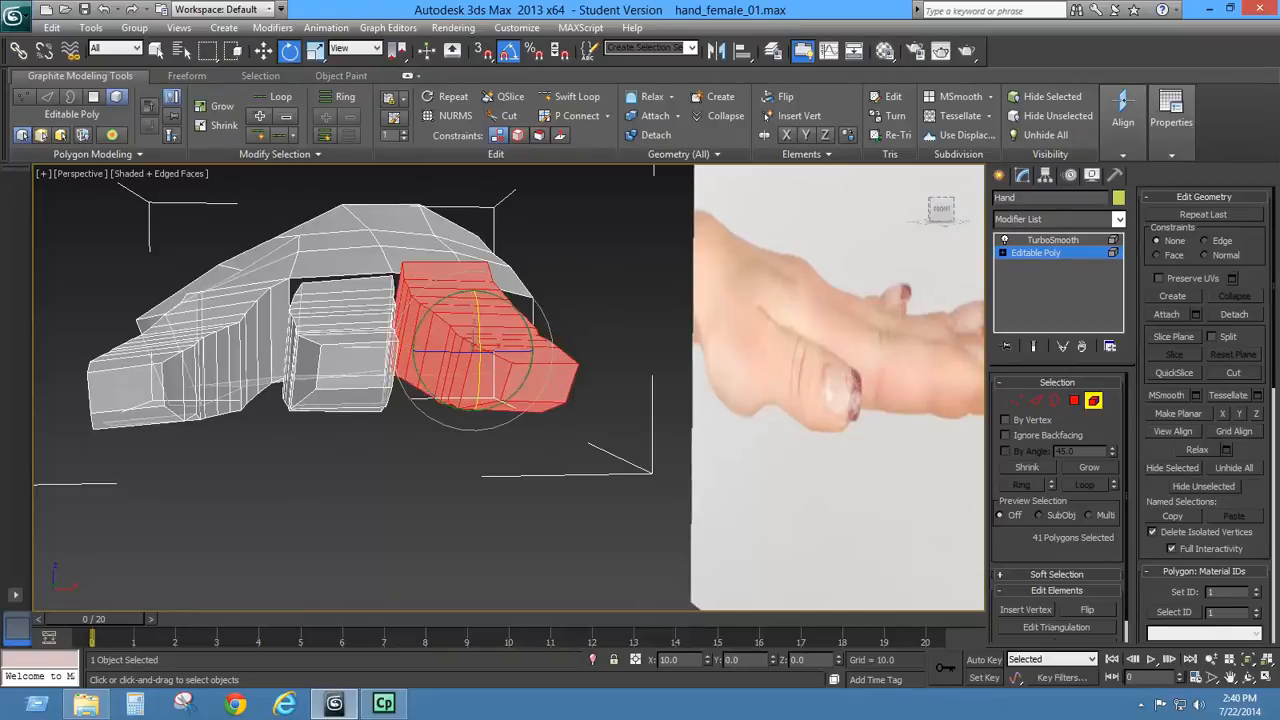
left_click(263, 50)
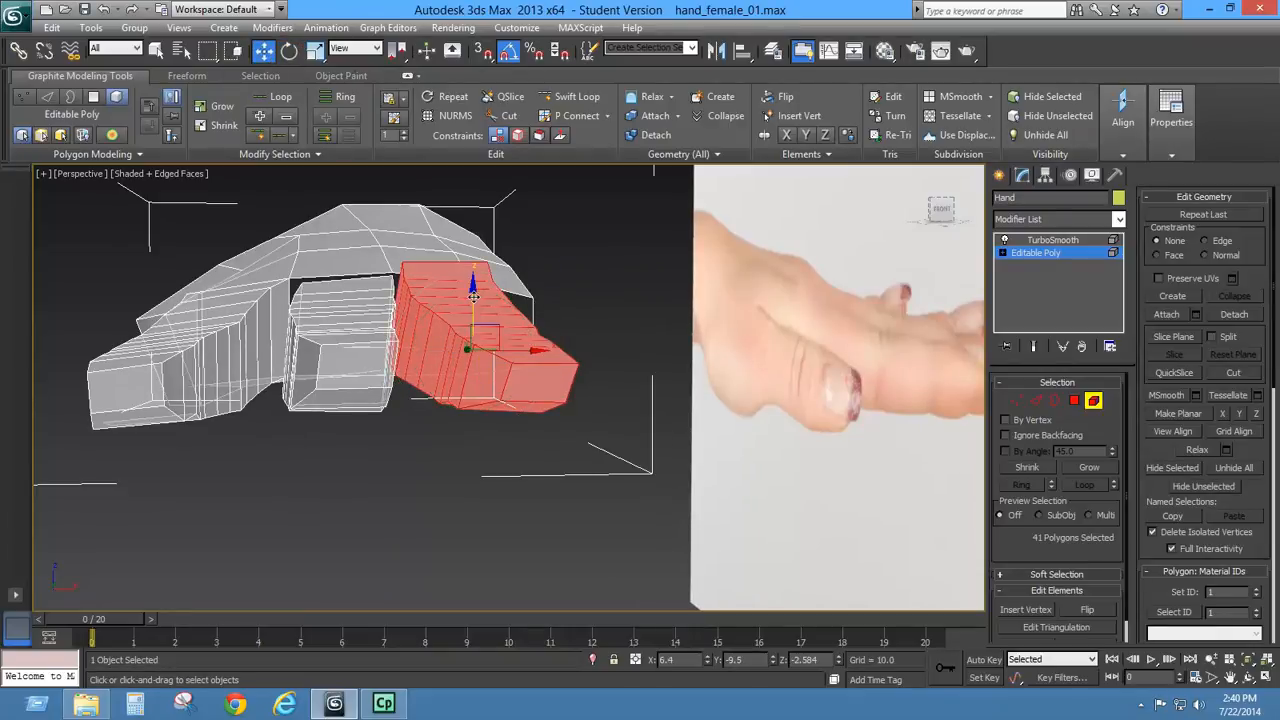
left_click_drag(473, 295, 469, 315)
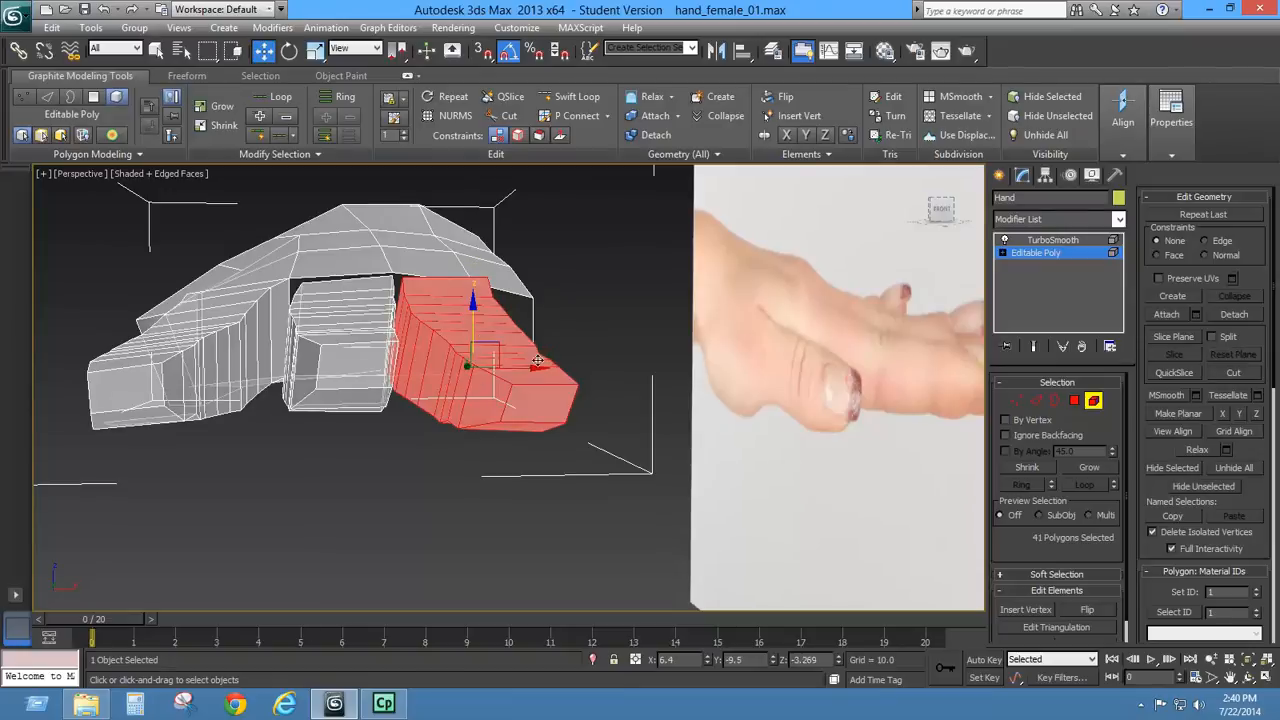
- Clone the ring finger as an element of the same mesh, placing the copy over the little finger in the reference
middle_click_drag(469, 315, 555, 409, "alt")
middle_click_drag(600, 372, 512, 364)
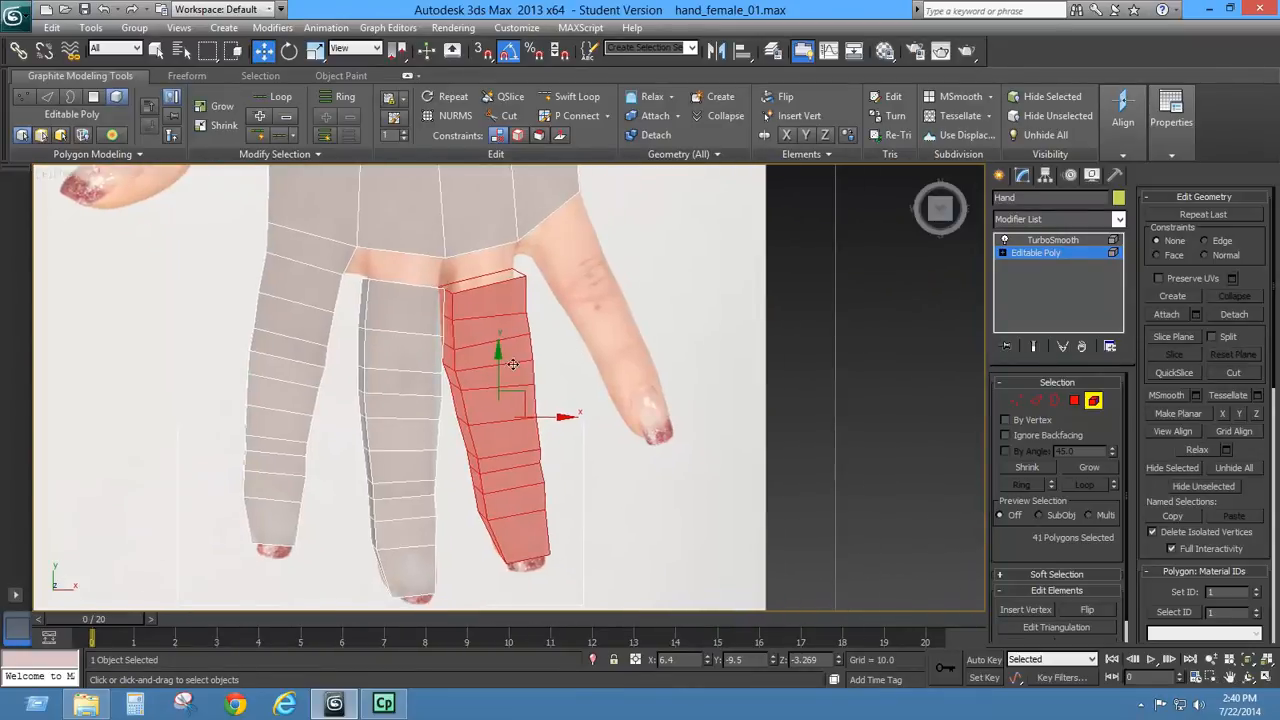
middle_click_drag(594, 378, 554, 406)
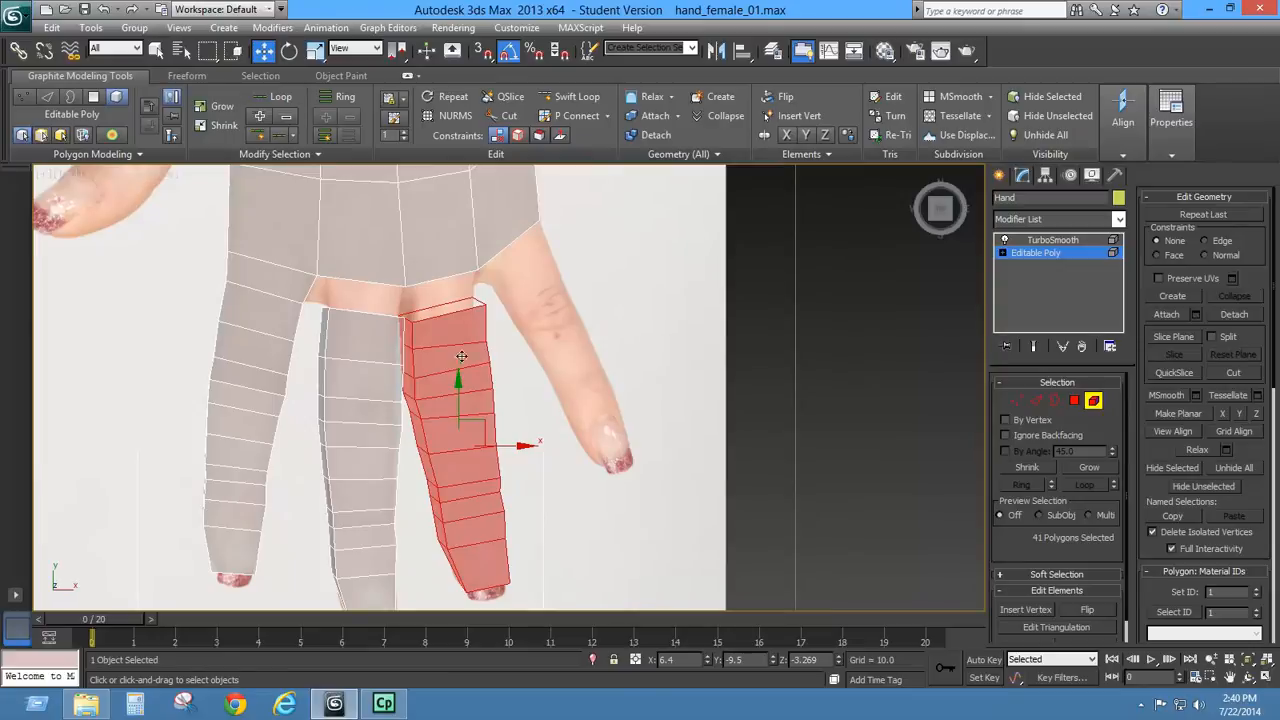
left_click(289, 51)
left_click(261, 53)
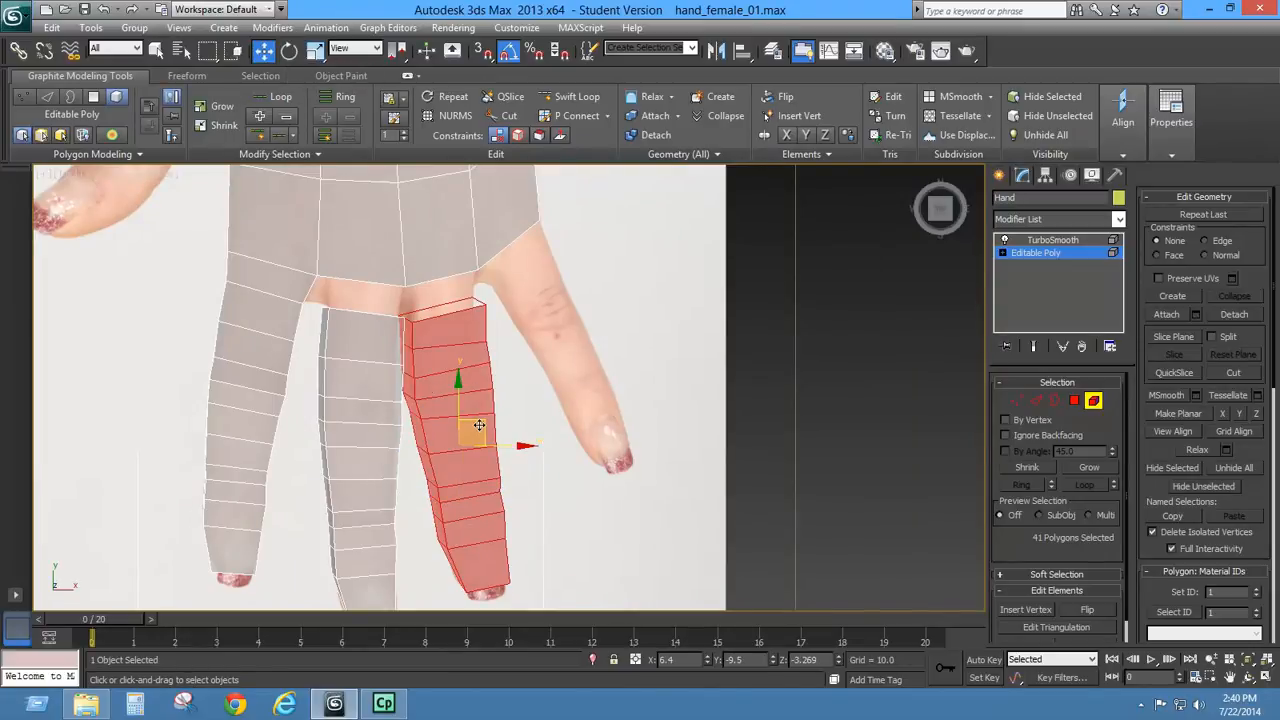
mouse_move(479, 422)
left_mouse_down()
mouse_move(525, 407)
mouse_move(593, 351)
left_mouse_up()
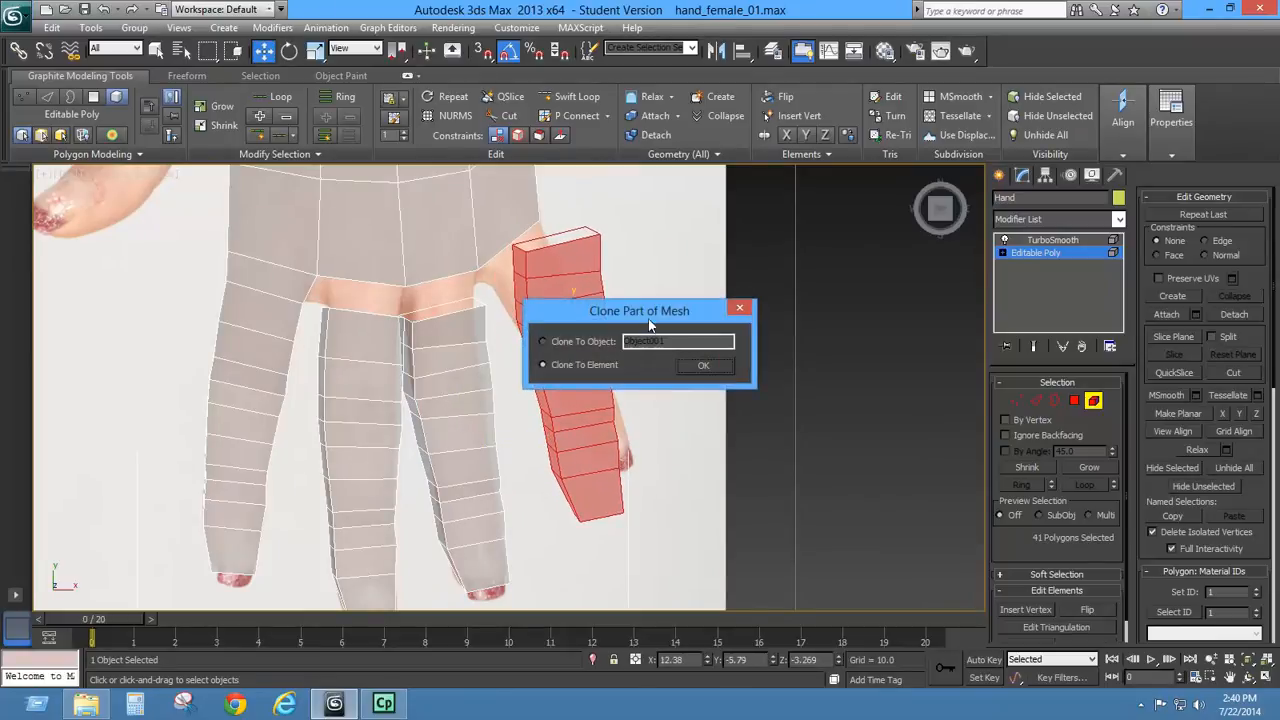
left_click(704, 365)
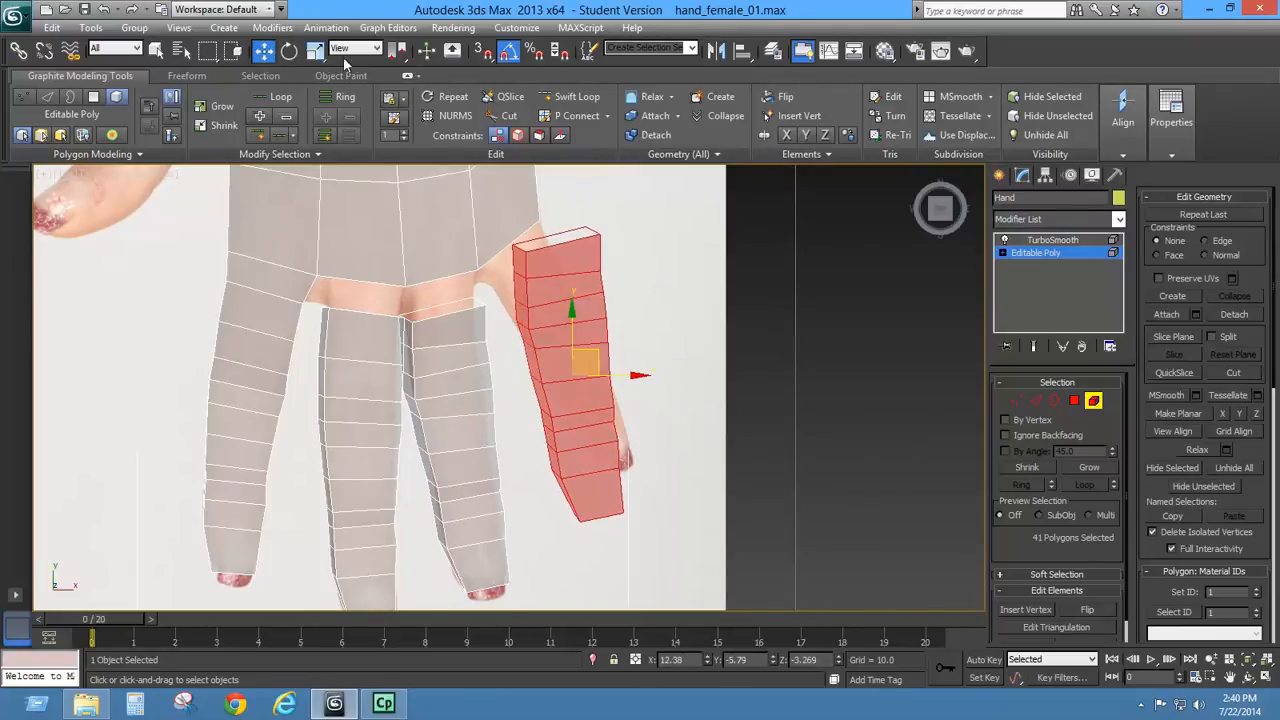
- Fit the cloned finger to the little finger reference by rotating it 15 degrees about Z, repositioning it and scaling it down uniformly
left_click(315, 50)
left_click_drag(580, 365, 590, 322)
key("e")
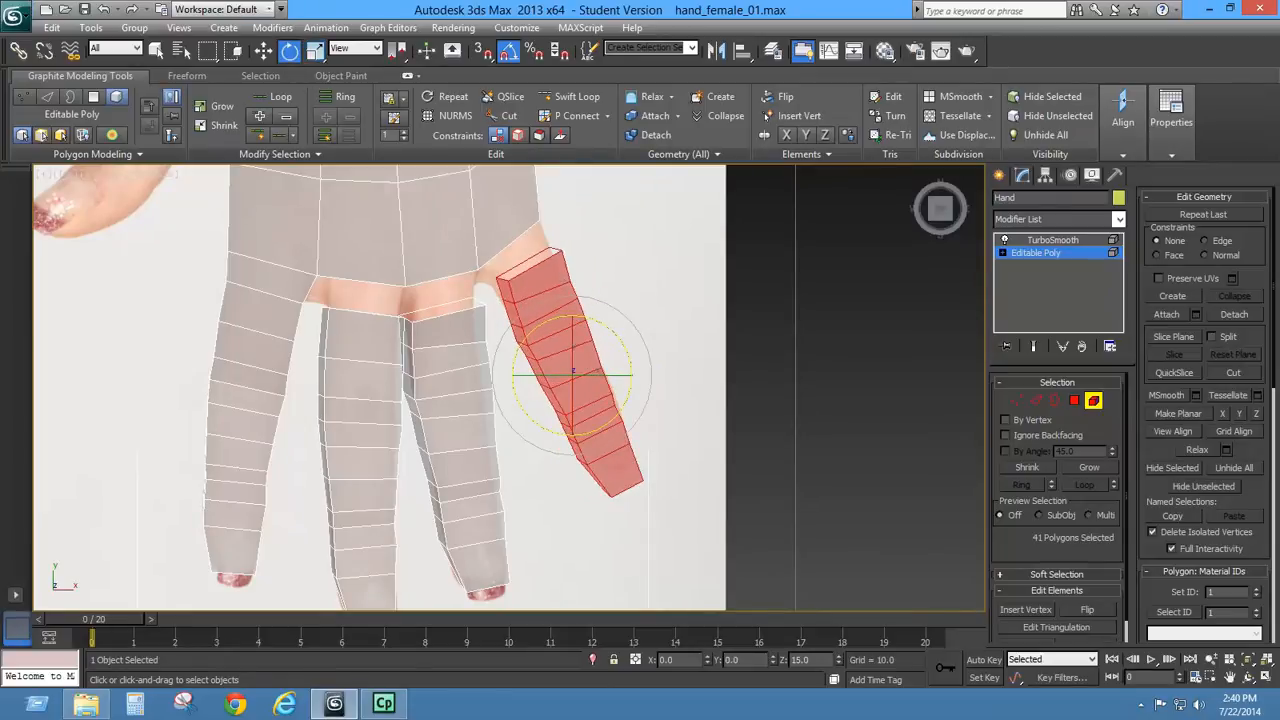
left_click(263, 51)
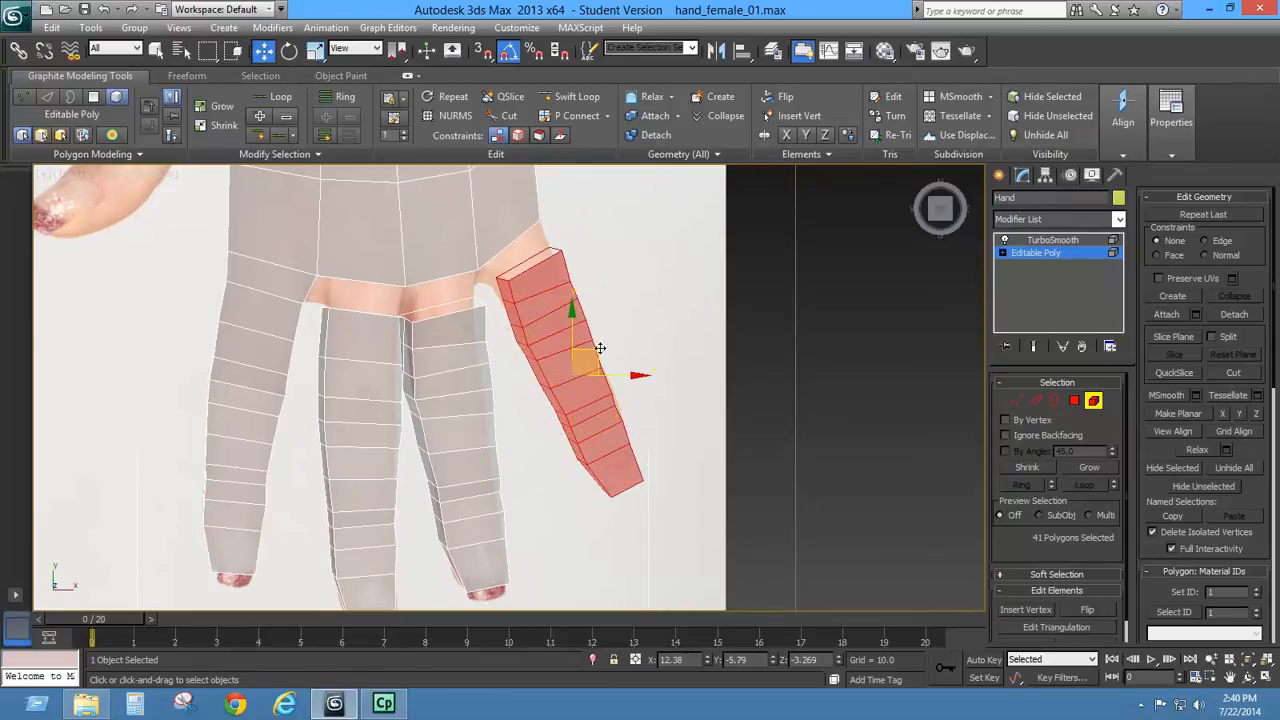
left_click_drag(600, 348, 593, 334)
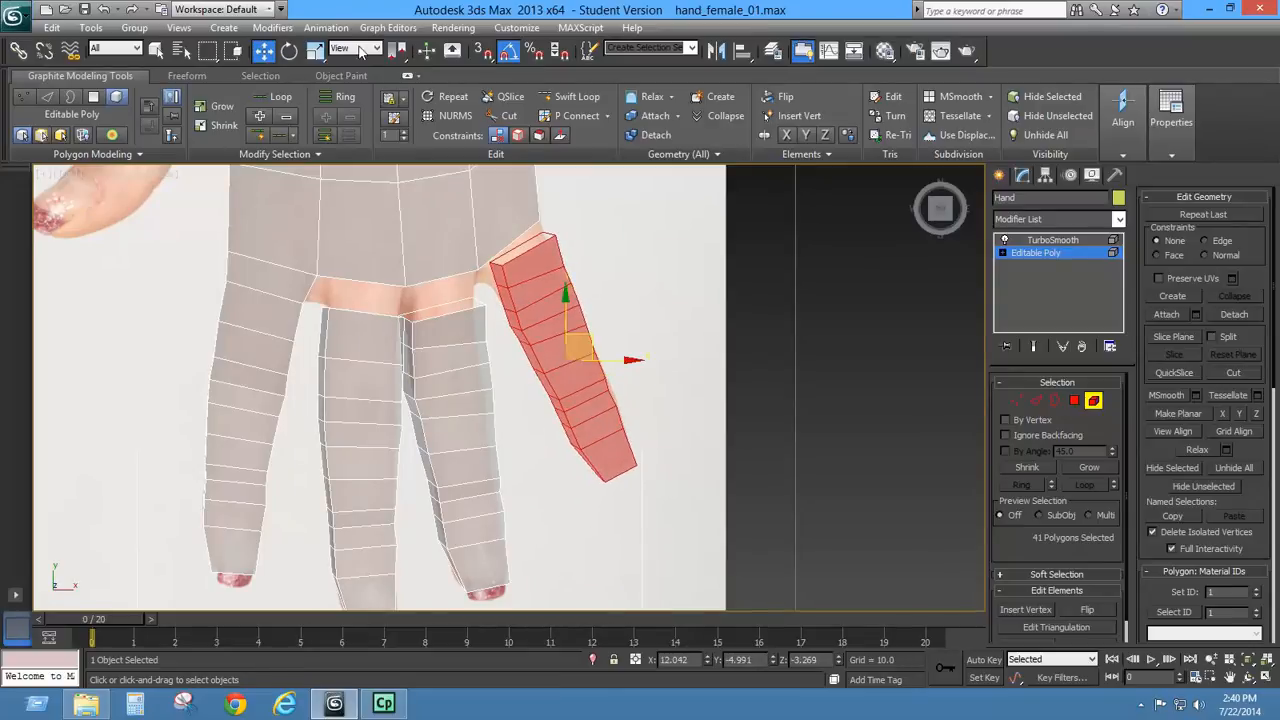
left_click(316, 51)
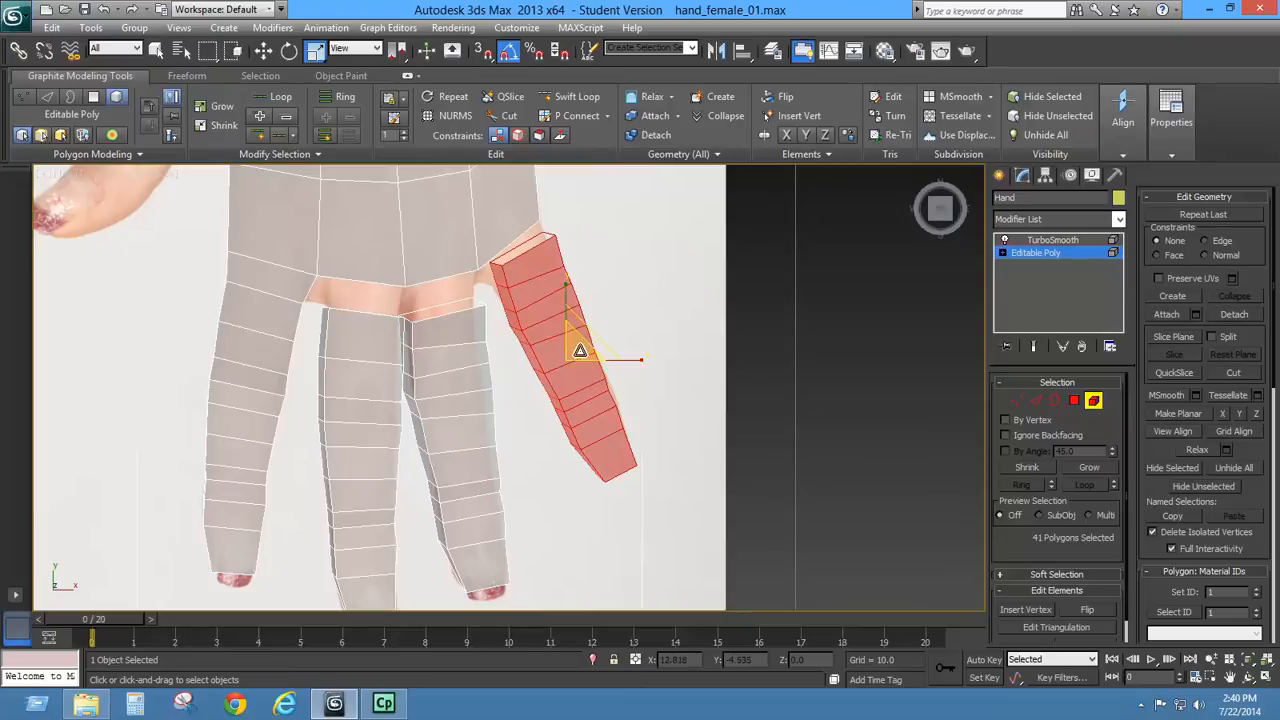
left_click_drag(576, 348, 579, 358)
- Shift the little finger's open base border in X toward the ring finger, to about X 9.616
left_click(1055, 400)
left_click(537, 256)
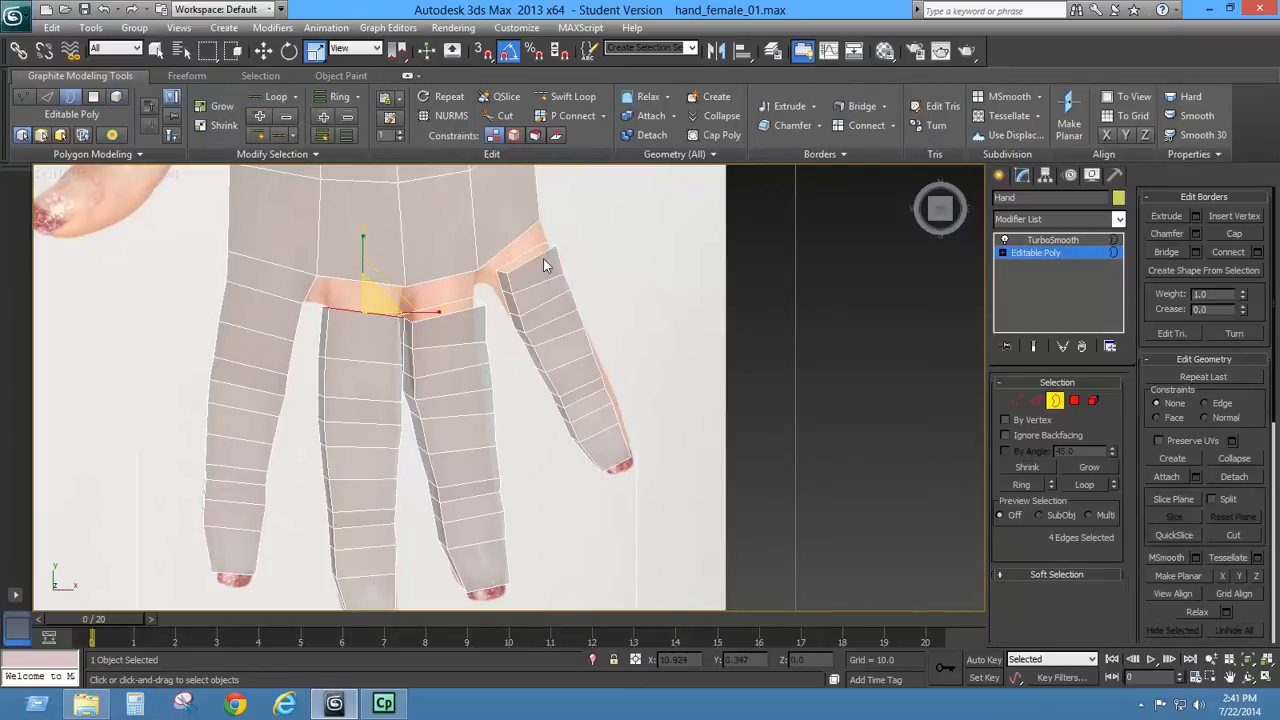
left_click(263, 51)
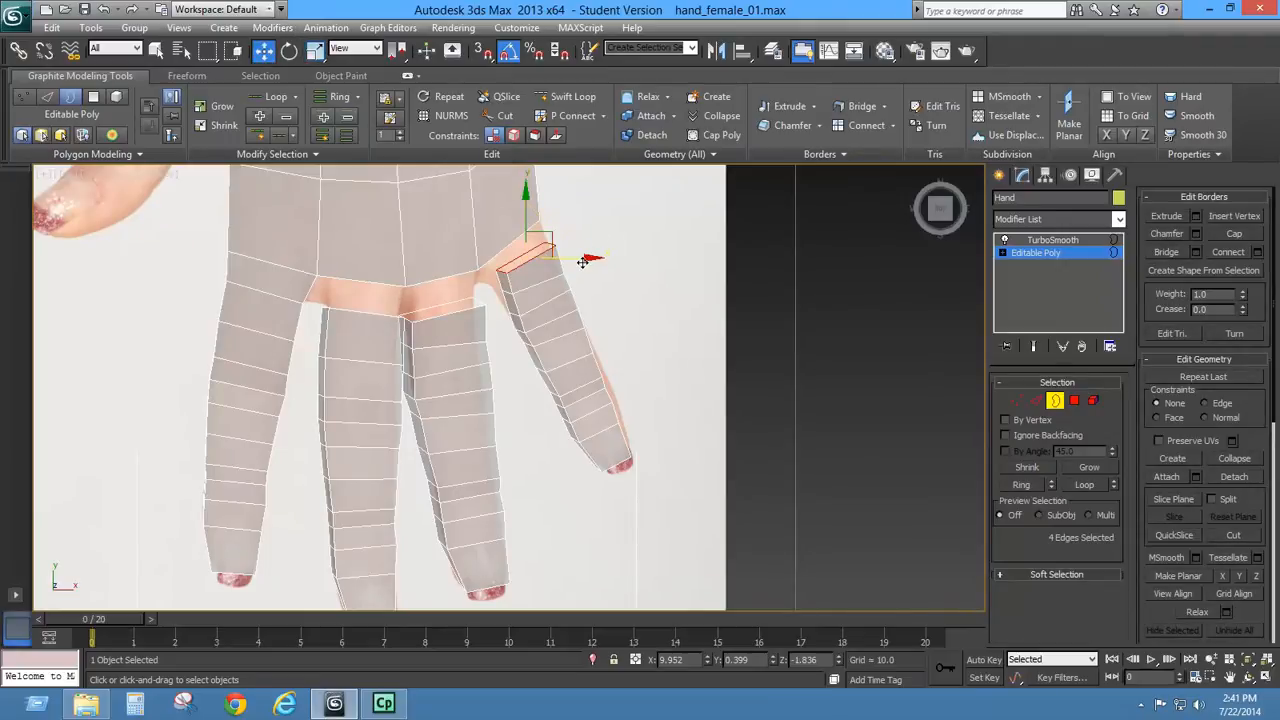
left_click_drag(580, 258, 532, 250)
left_click(315, 52)
- Move the little finger's cross-section edge loops sideways one by one so its outline follows the reference photo
left_click(1036, 401)
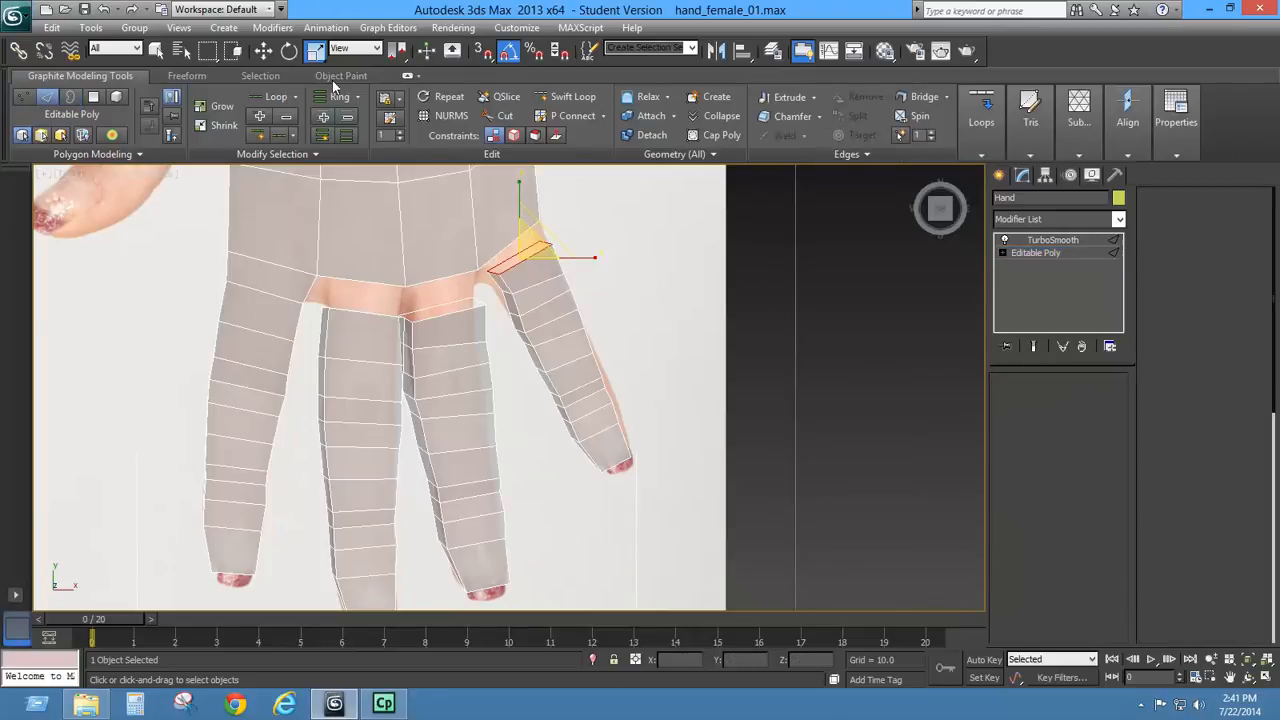
left_click(263, 51)
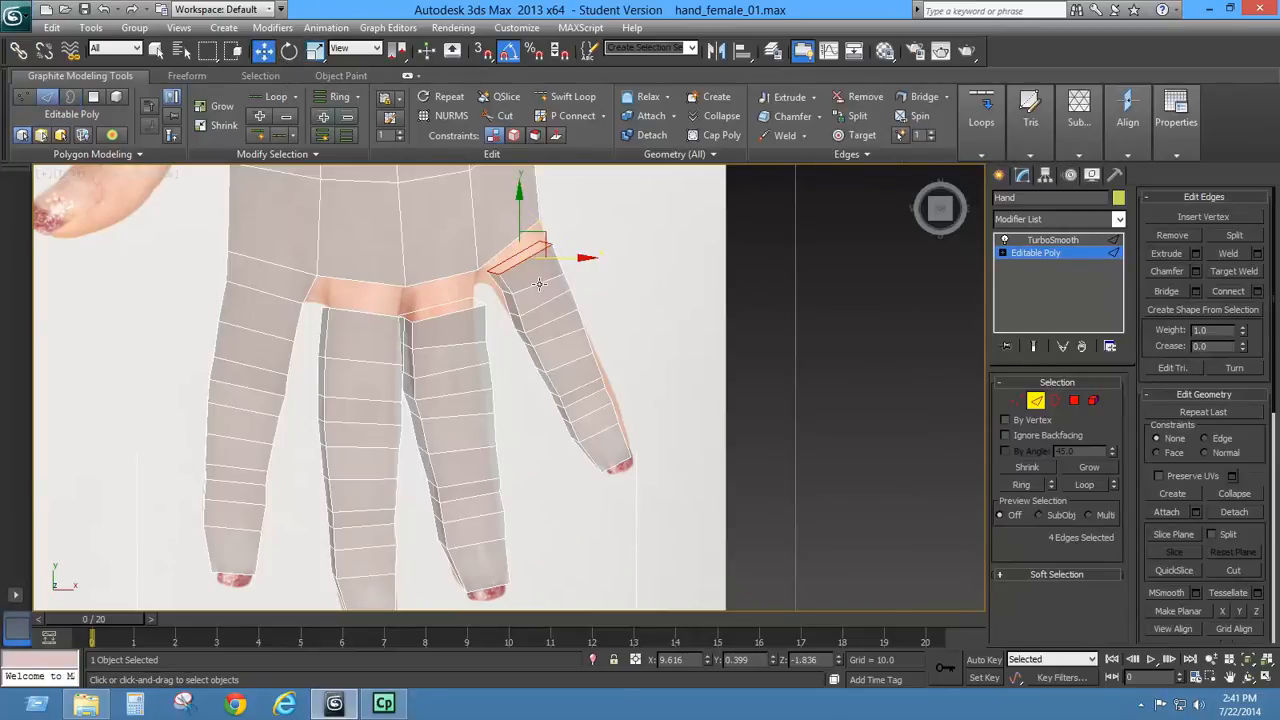
left_click_drag(538, 284, 584, 303)
middle_click_drag(590, 340, 578, 256)
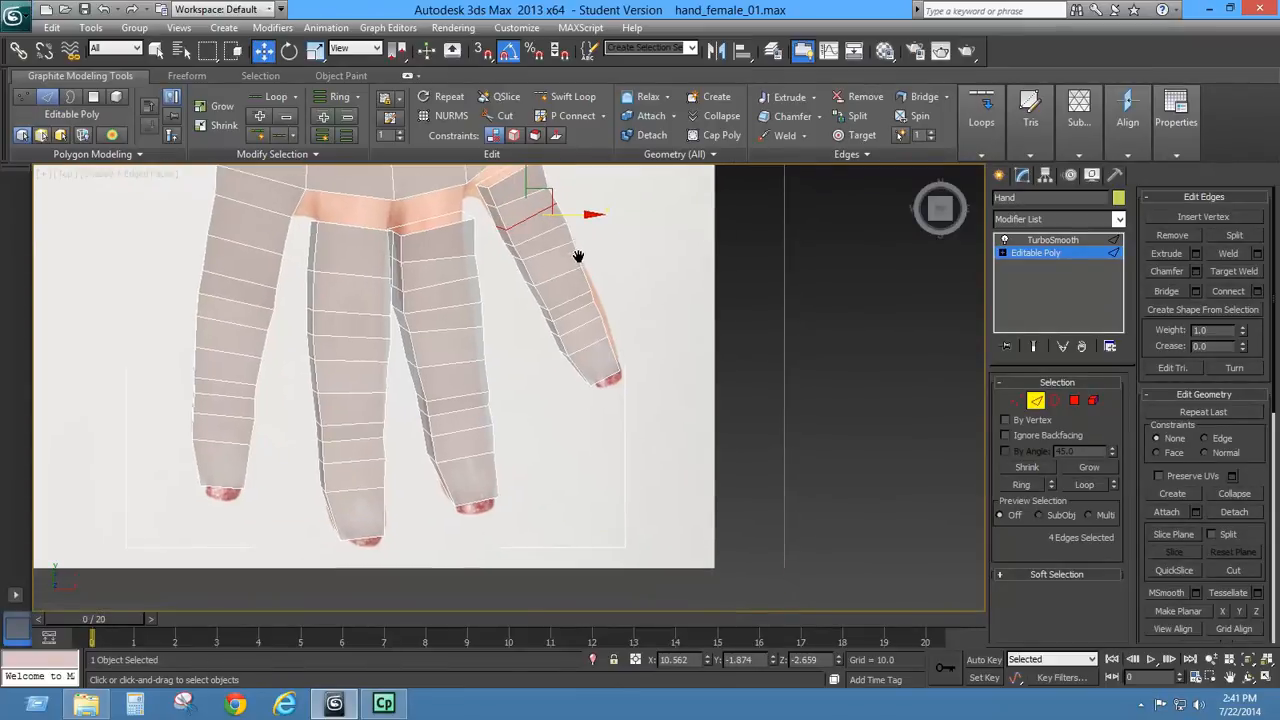
left_click(564, 277)
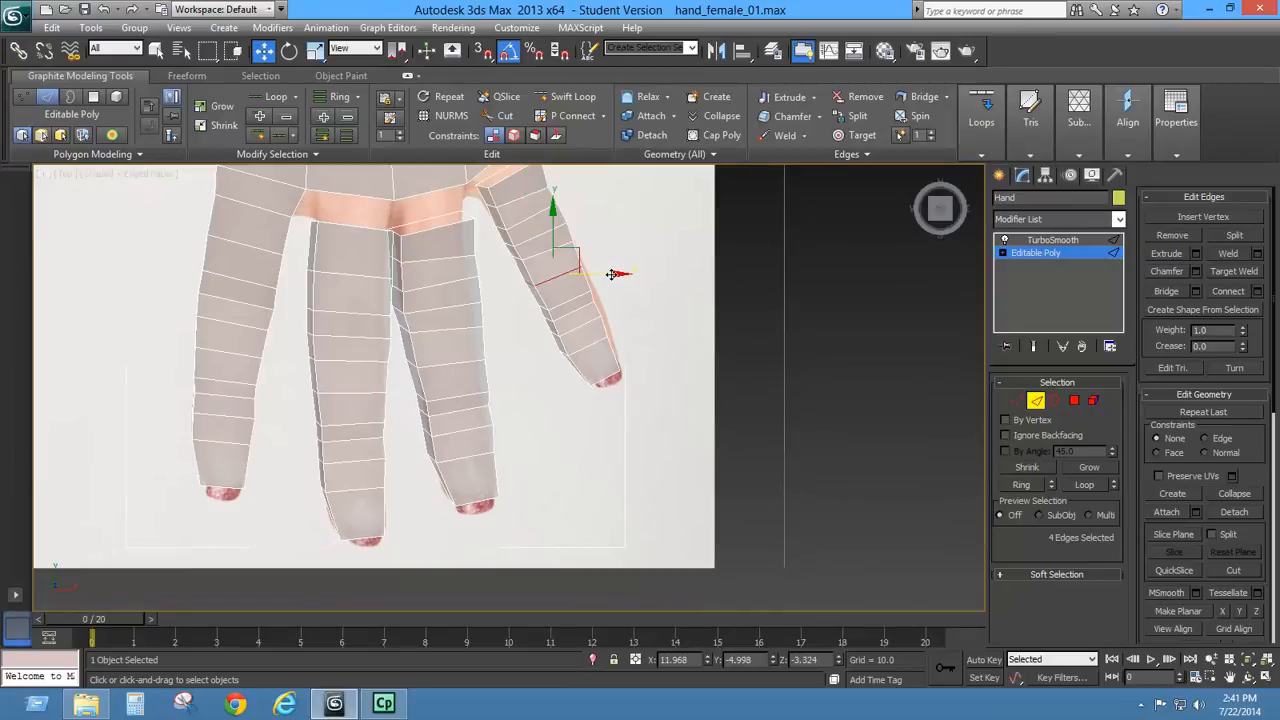
left_click_drag(613, 273, 620, 274)
left_click(578, 297)
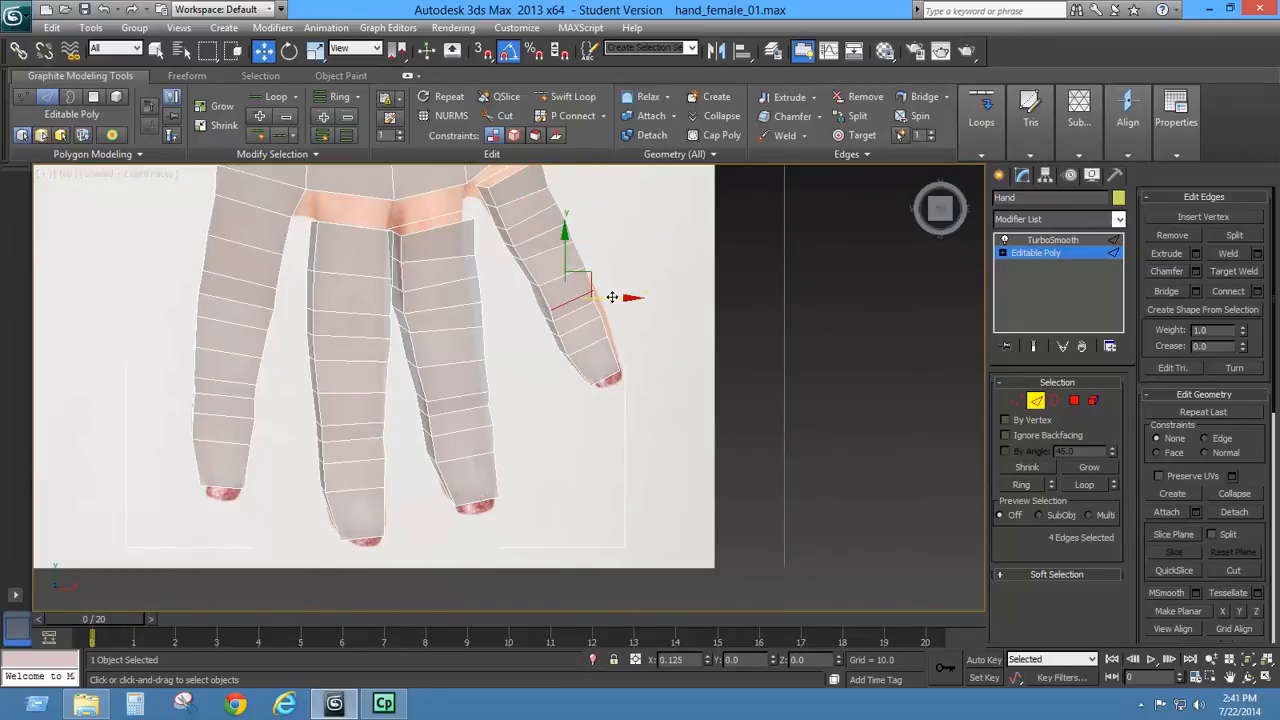
left_click(576, 312)
double_click(576, 312)
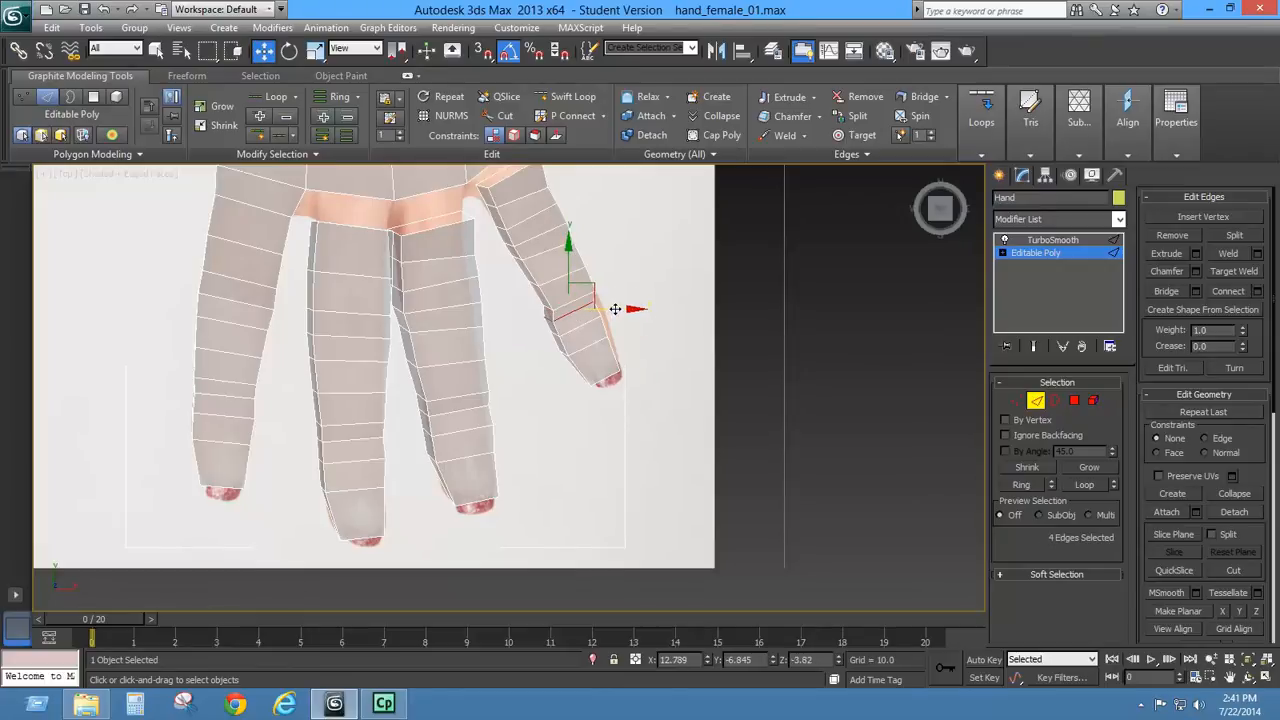
left_click_drag(593, 322, 640, 294)
- Roll the little finger element 10 degrees about Y and reposition it to about X 11.17, Z -4.051
middle_click_drag(640, 294, 887, 262)
scroll(636, 330, "down", 2)
left_click(1092, 401)
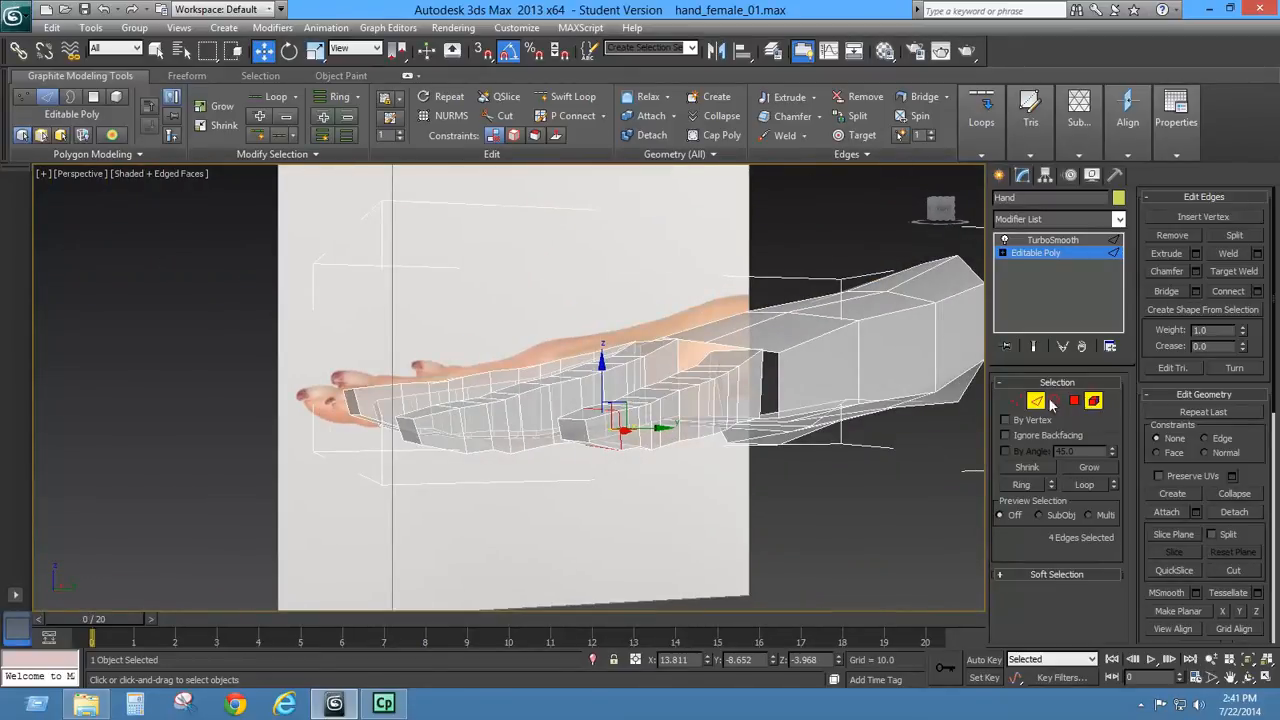
left_click(289, 51)
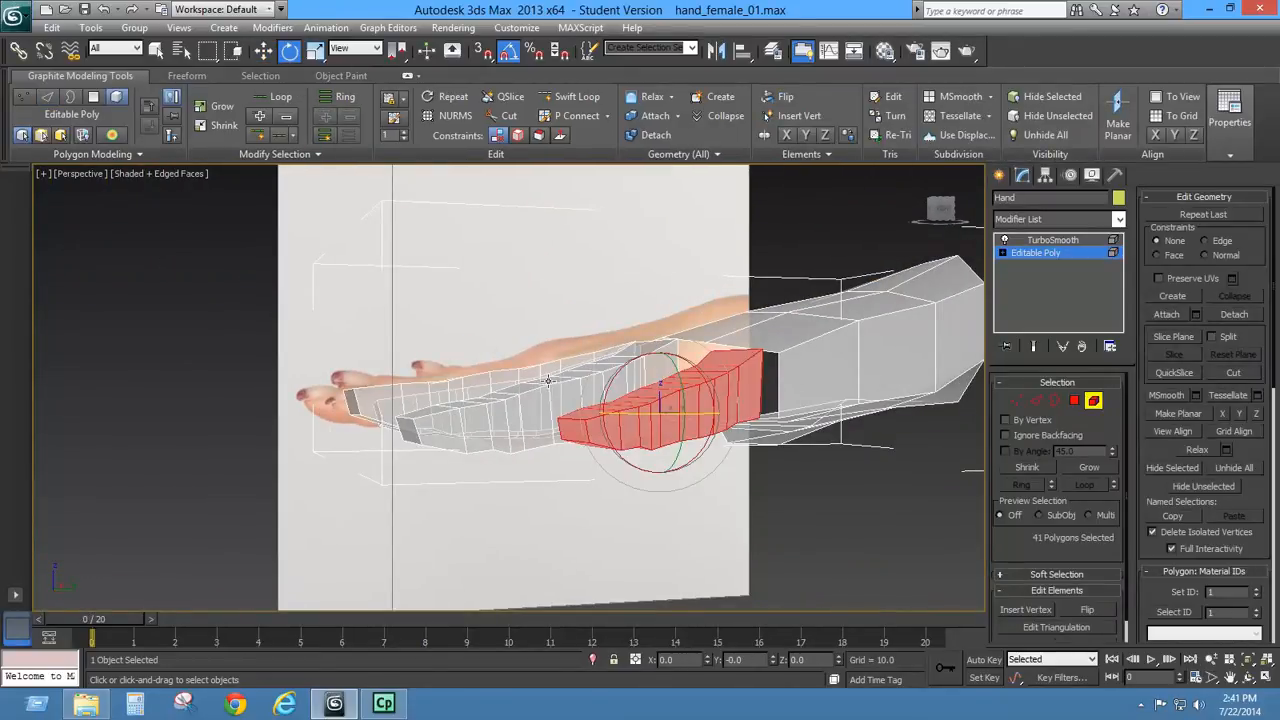
middle_click_drag(500, 380, 360, 350, "alt")
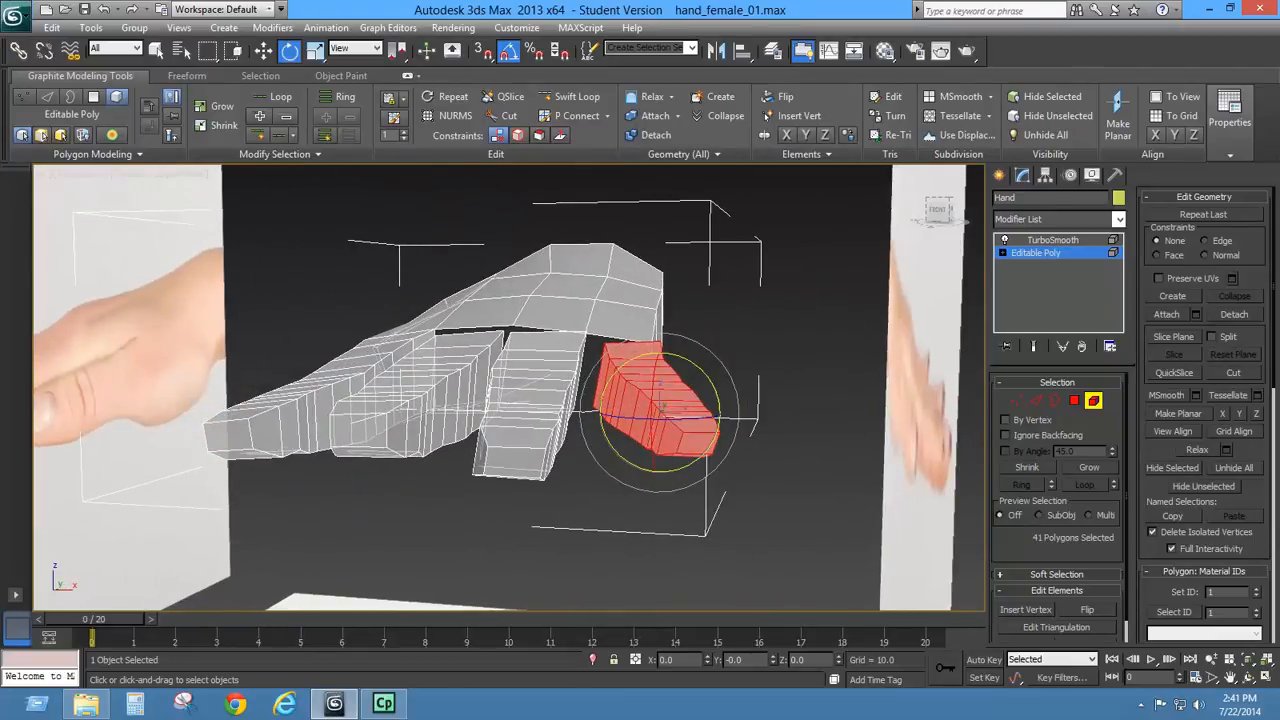
left_click_drag(604, 420, 608, 460)
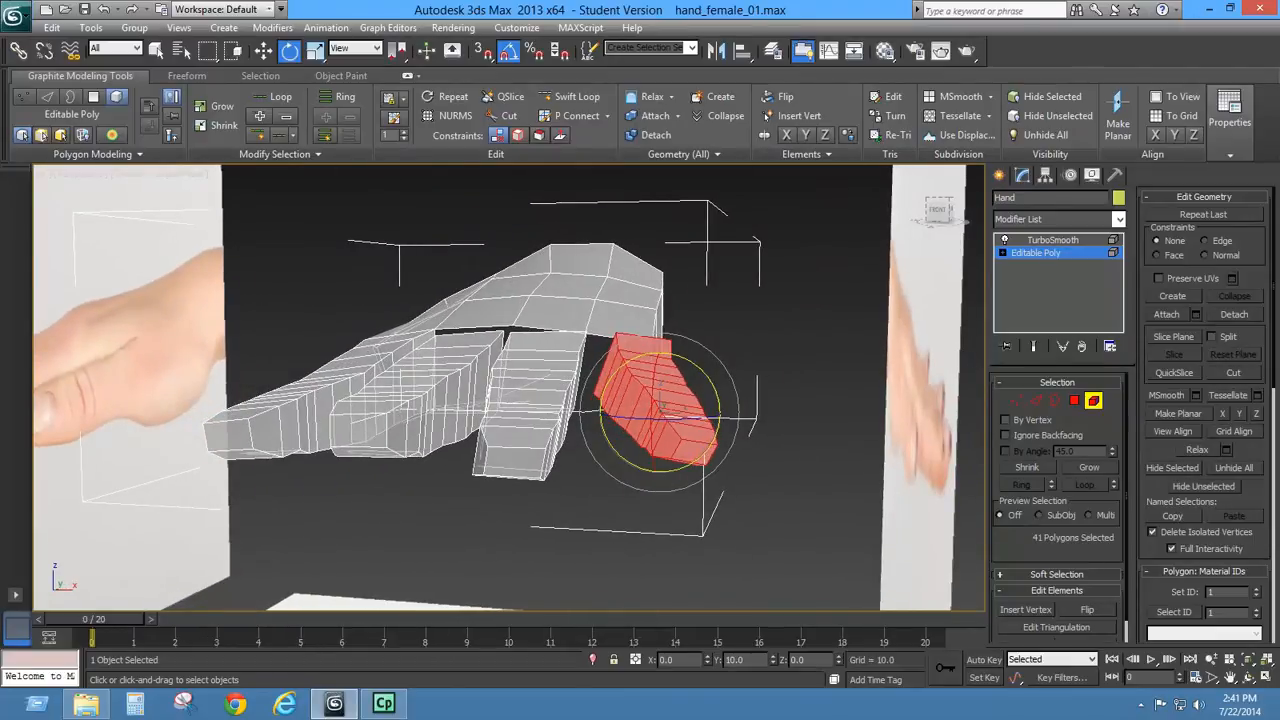
mouse_move(658, 398)
left_mouse_down()
mouse_move(656, 420)
mouse_move(670, 400)
mouse_move(660, 410)
left_mouse_up()
left_click(263, 50)
middle_click_drag(690, 380, 708, 463, "alt")
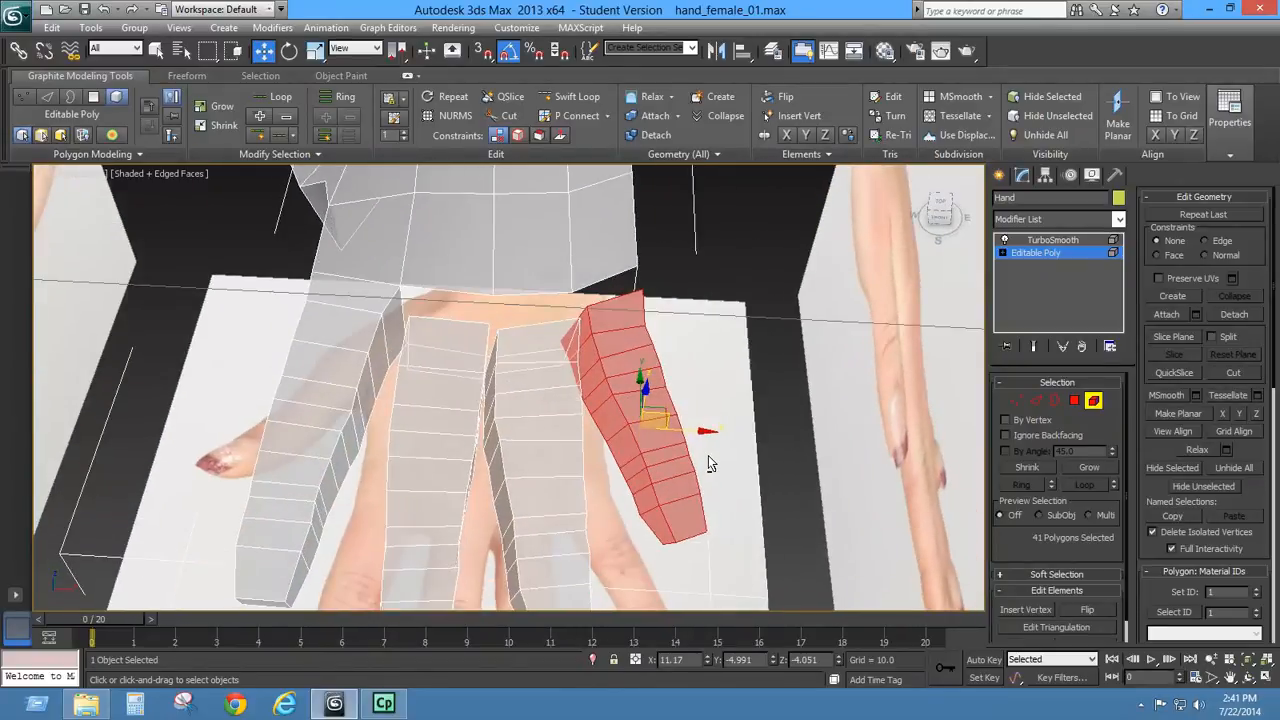
- Turn off the see-through display of the hand mesh
middle_click_drag(597, 378, 508, 312)
key("alt+x")
middle_click_drag(670, 343, 640, 417, "alt")
scroll(643, 370, "up", 4)
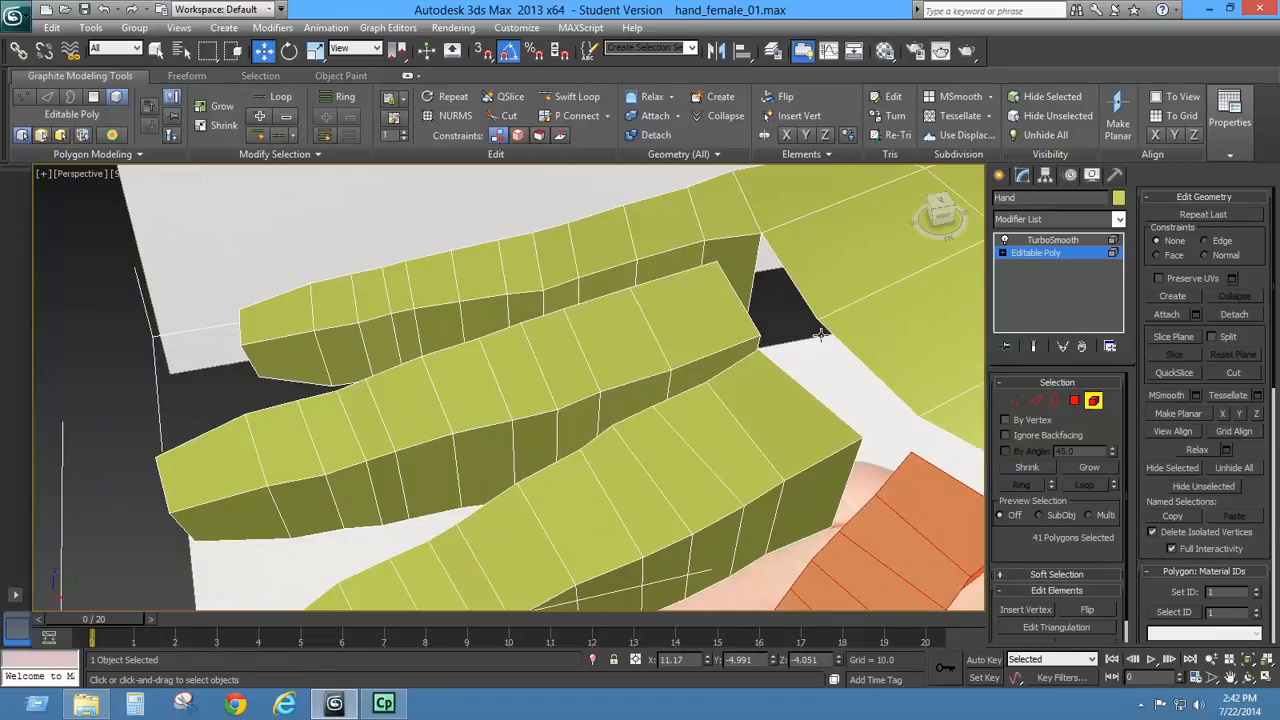
- Bridge the middle finger's top, bottom and index-side base edges to the facing edges of the palm and index finger
left_click(1036, 401)
left_click(760, 295)
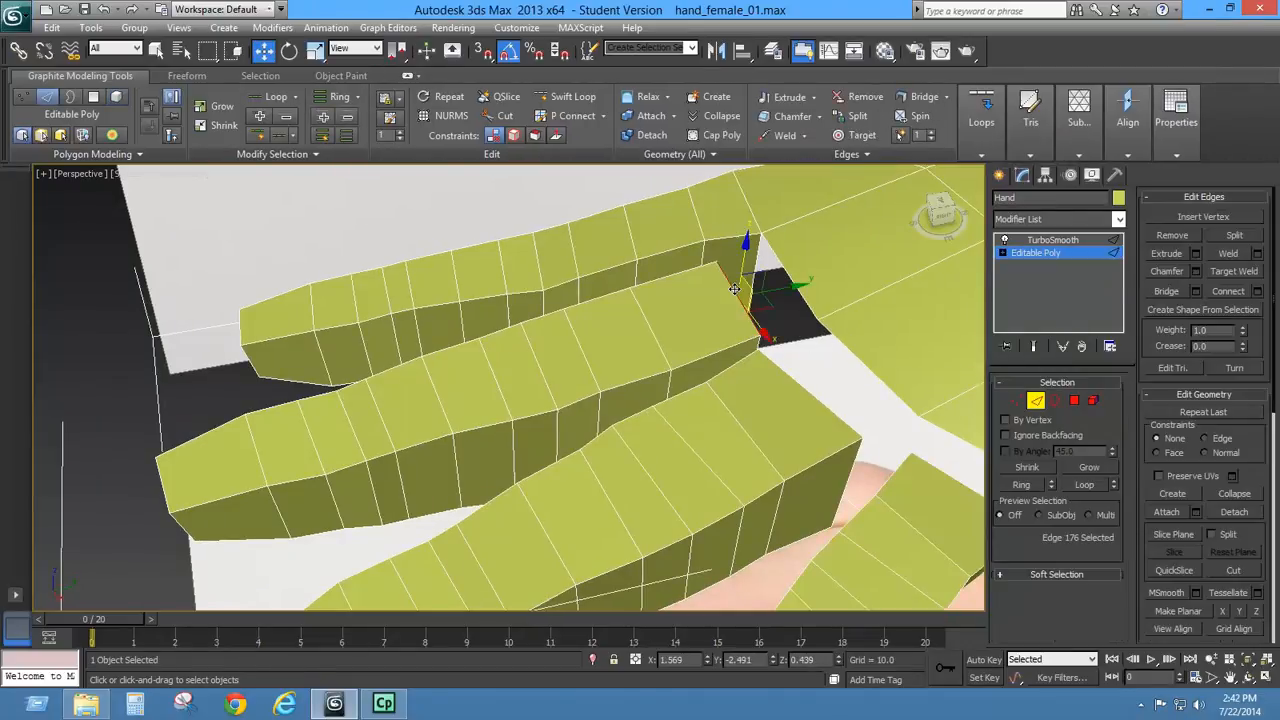
middle_click_drag(760, 295, 867, 288, "alt")
left_click(665, 343, "ctrl")
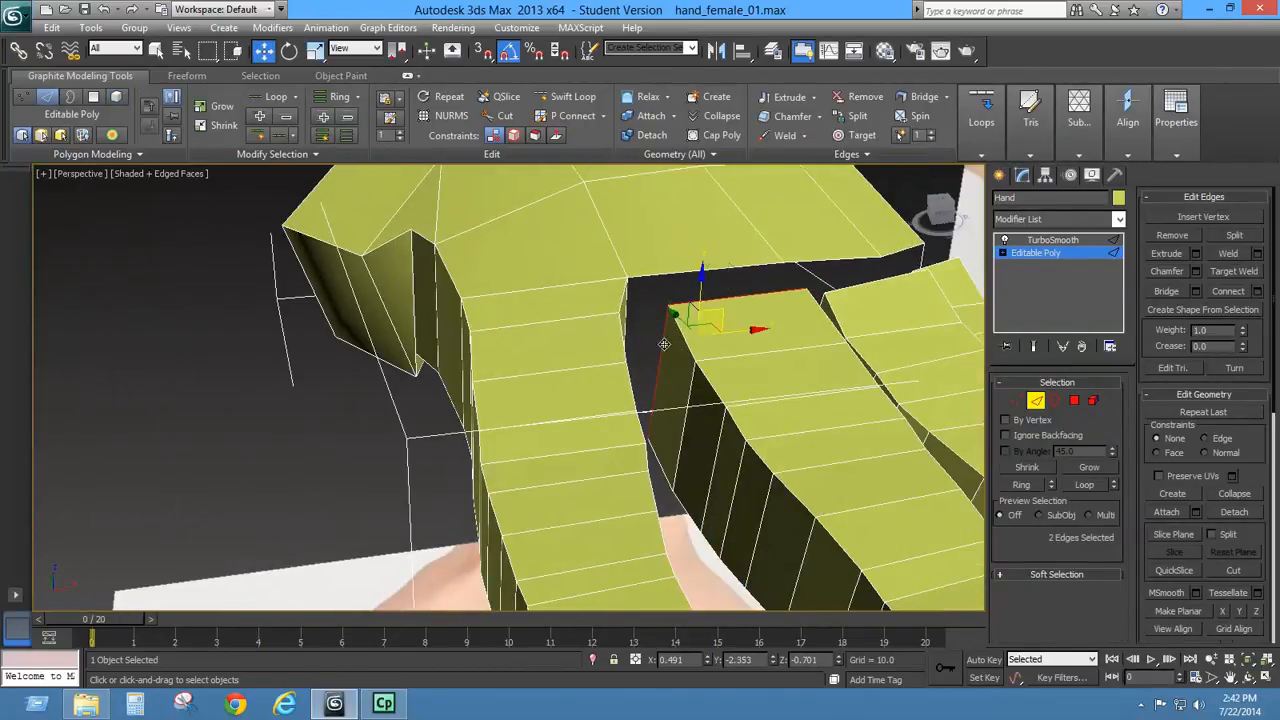
middle_click_drag(692, 407, 691, 352, "alt")
scroll(690, 357, "up", 4)
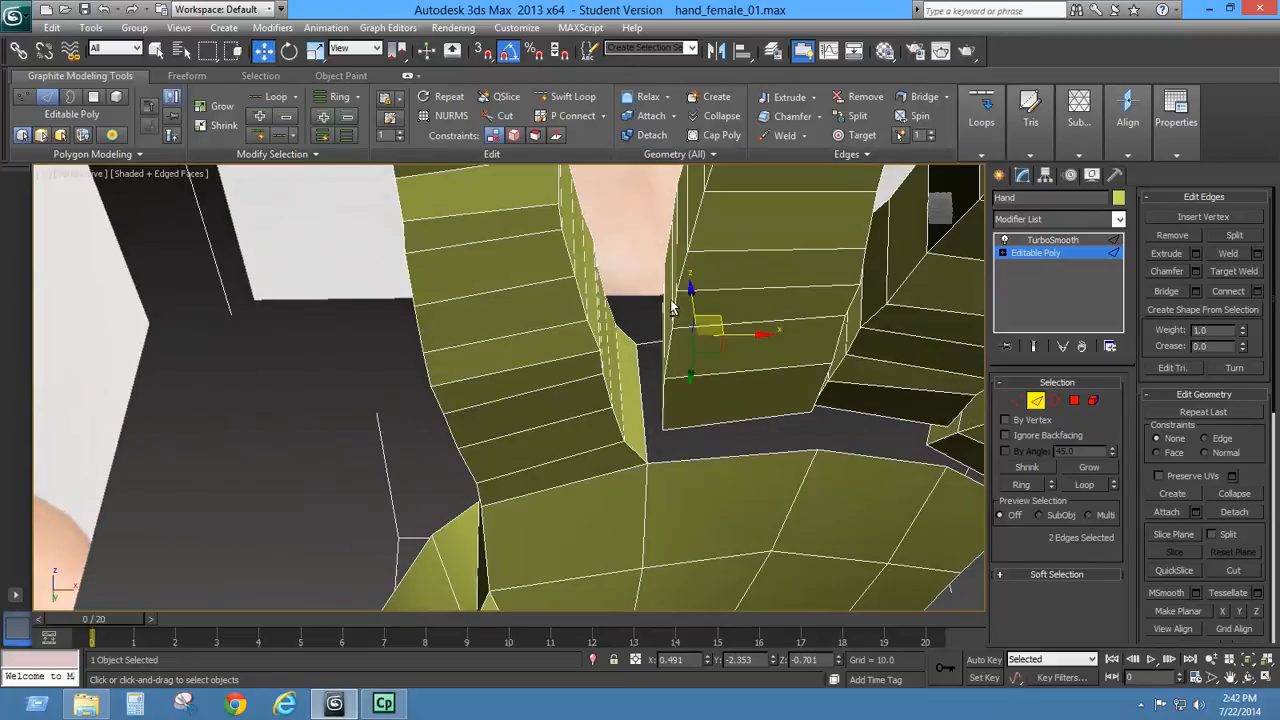
left_click(709, 426, "ctrl")
left_click(737, 454, "ctrl")
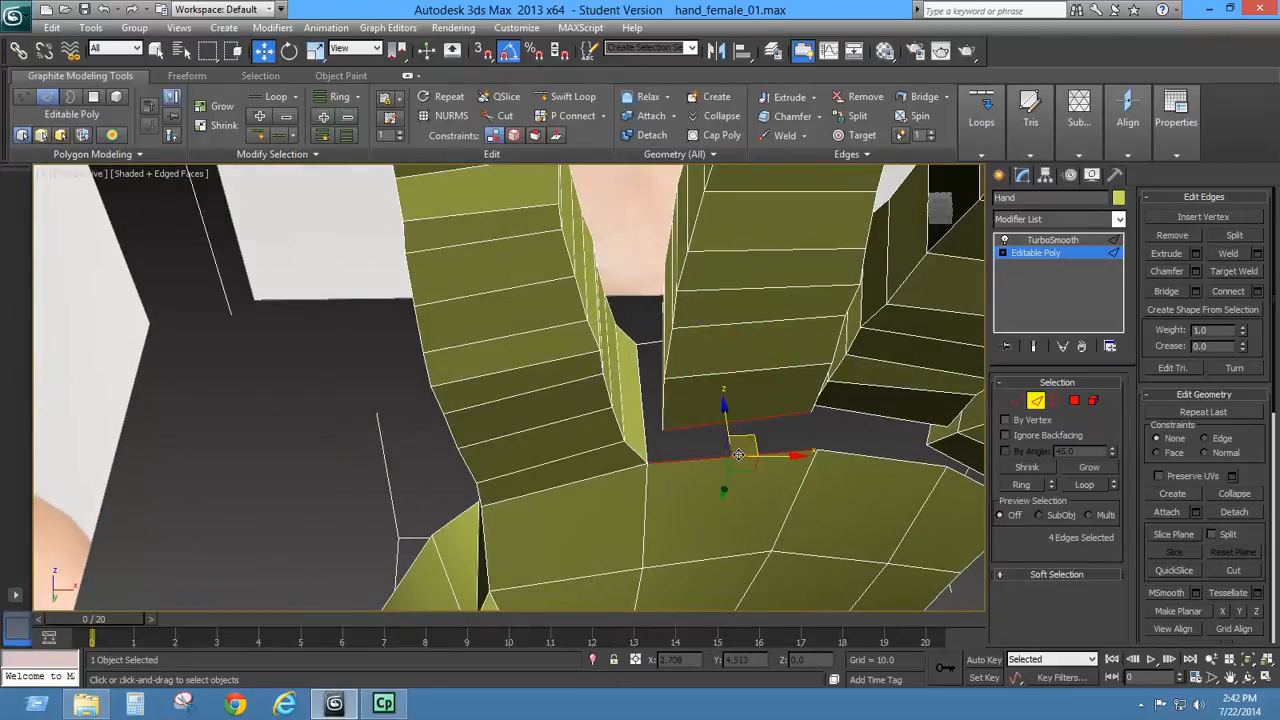
left_click(645, 395, "ctrl")
left_click(650, 341, "ctrl")
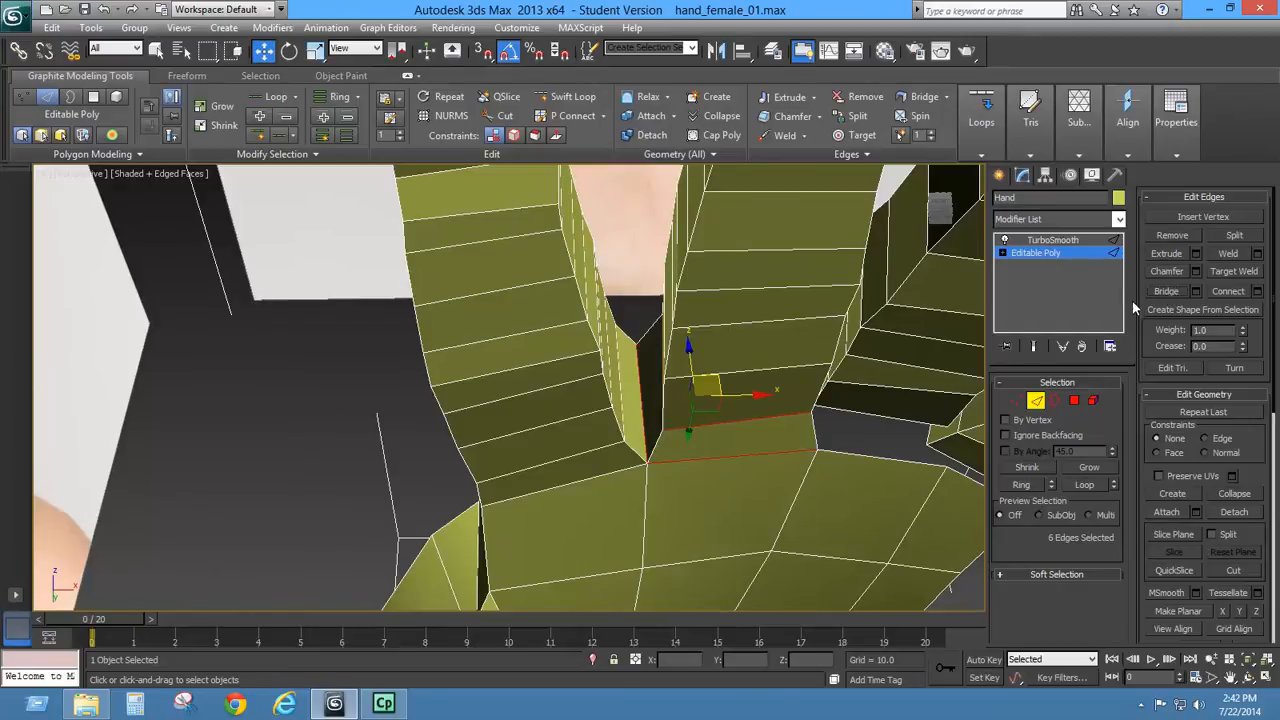
middle_click_drag(945, 350, 869, 527, "alt")
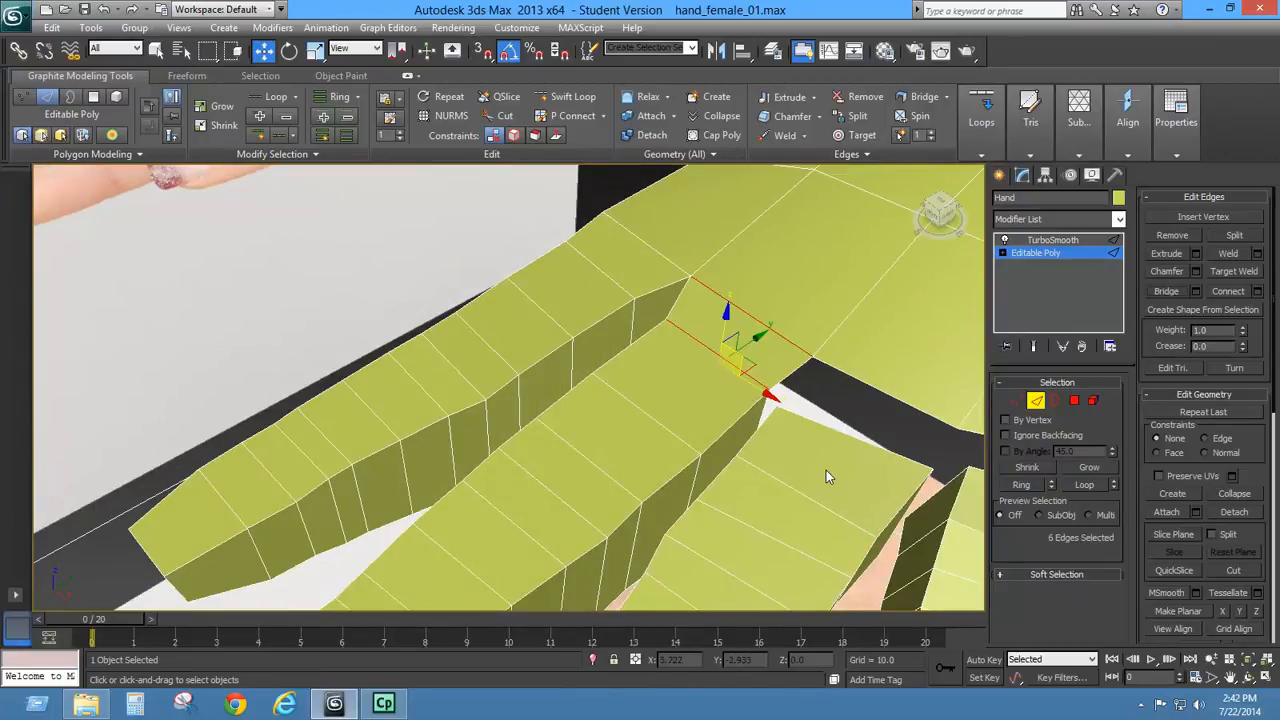
- Bridge the two short edges beside the middle finger's base, on the ring finger side, to close the gap
middle_click_drag(826, 477, 855, 382, "alt")
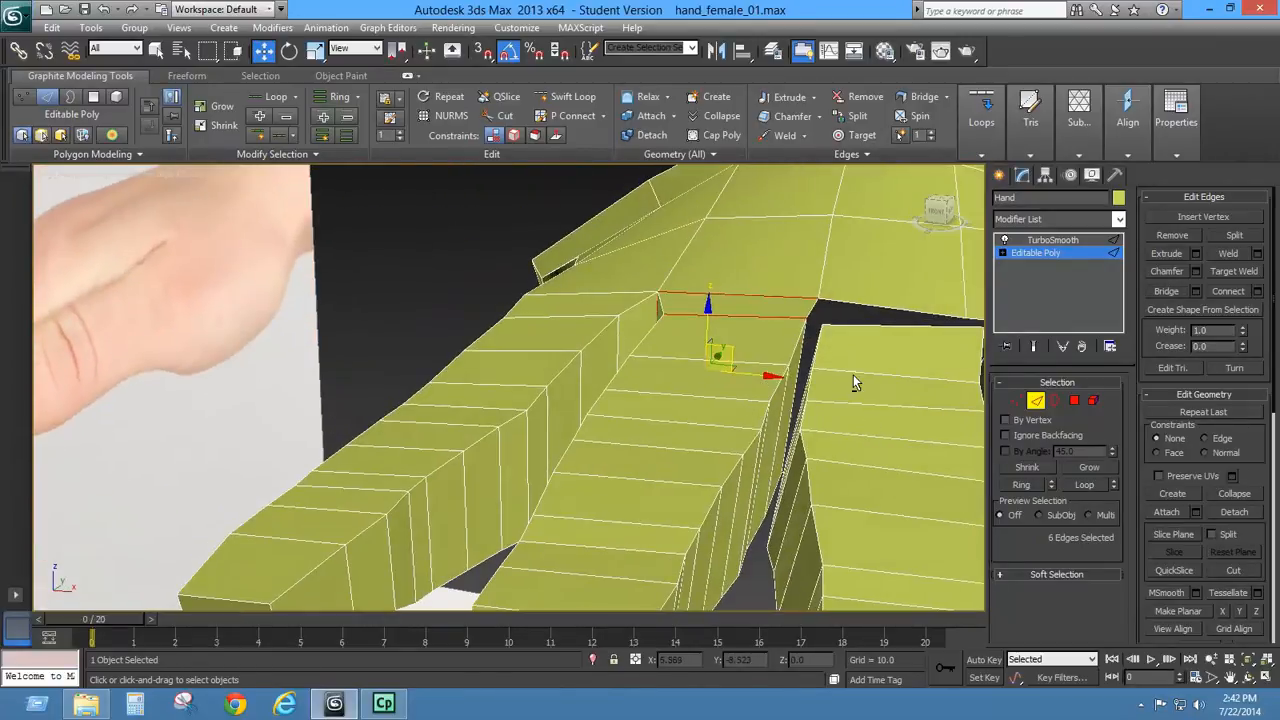
left_click(812, 307)
middle_click_drag(812, 307, 826, 373, "alt")
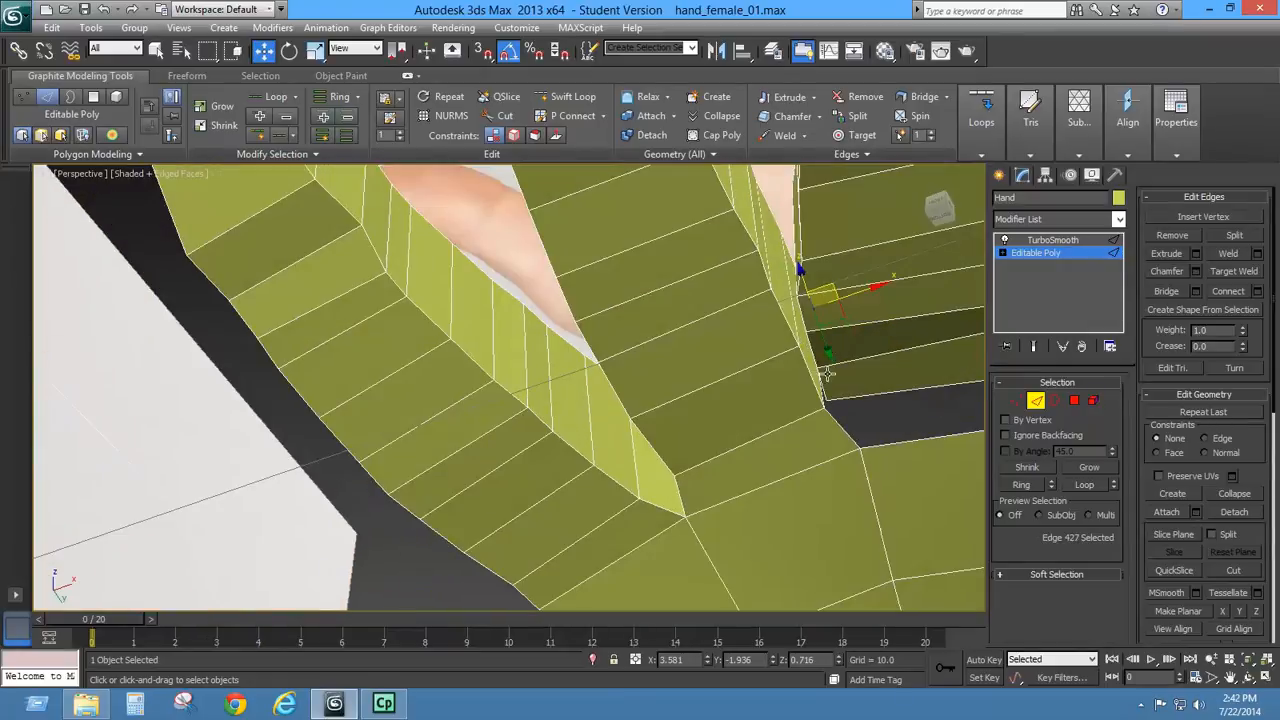
left_click(845, 430, "ctrl")
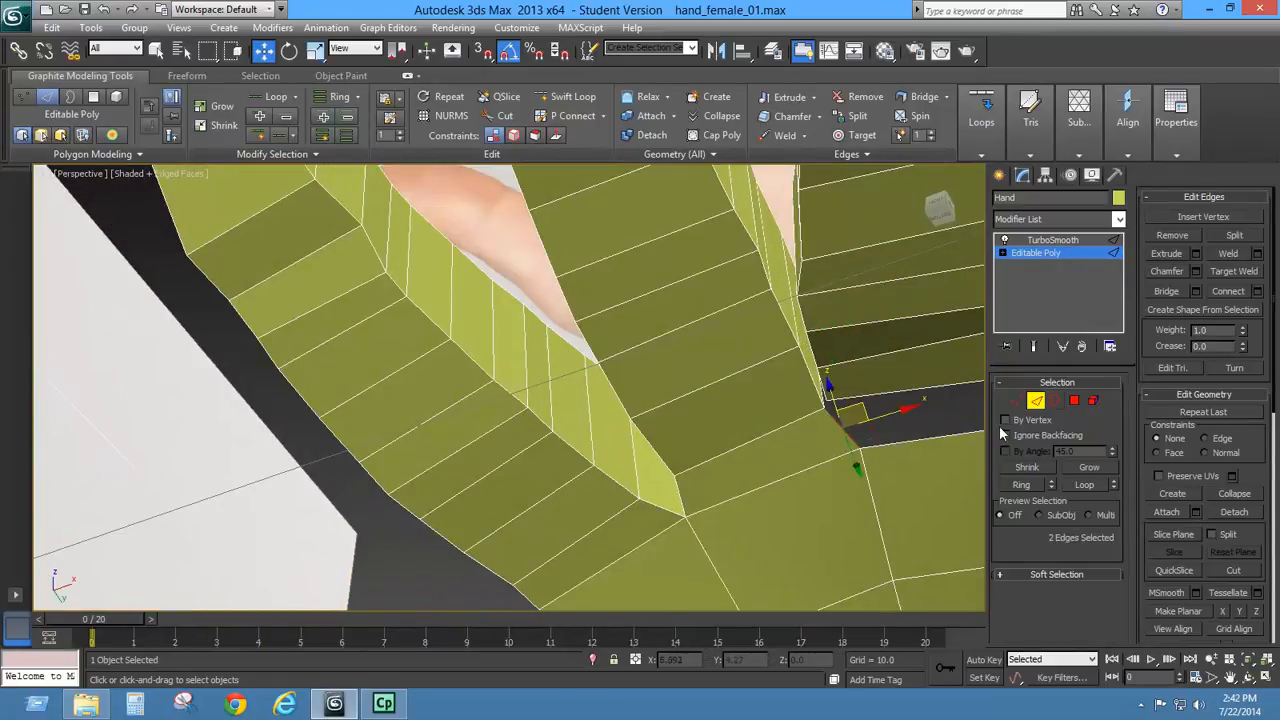
left_click(1175, 290)
- Bridge the ring finger's top, bottom and middle-finger-side base edges to the facing edges of the palm and middle finger
middle_click_drag(886, 428, 747, 382, "alt")
left_click(763, 378)
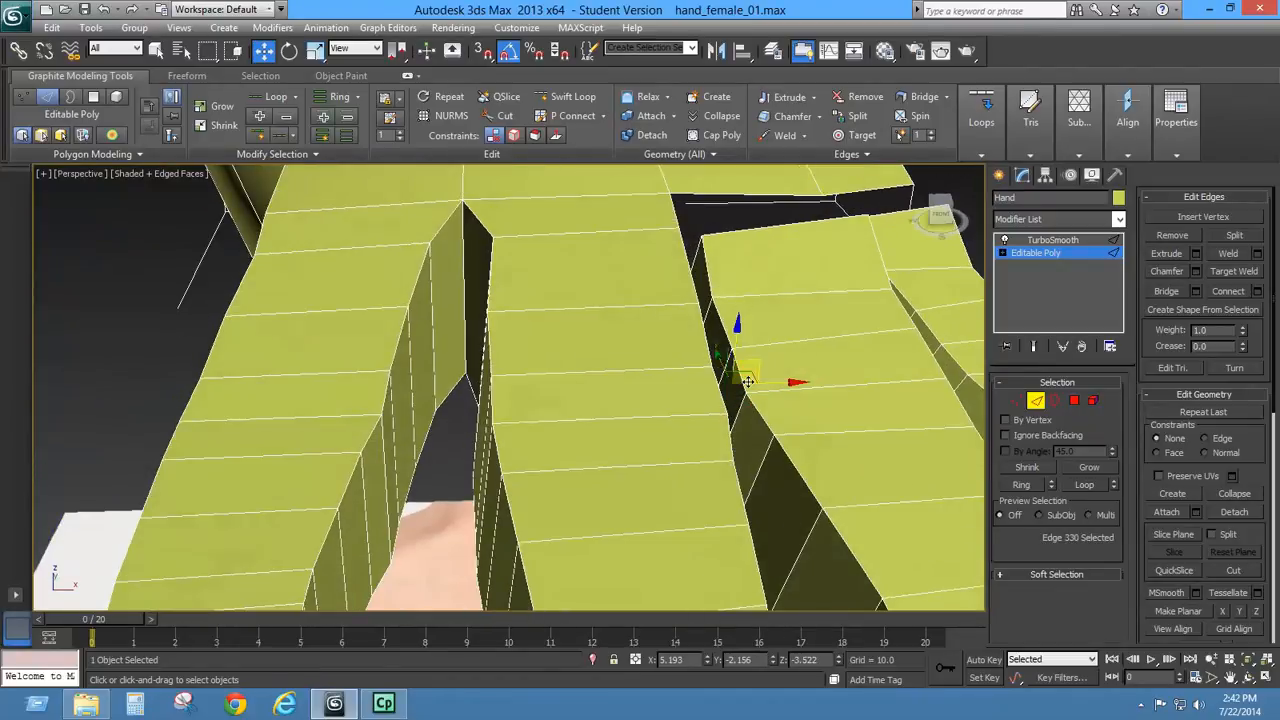
left_click(694, 253, "ctrl")
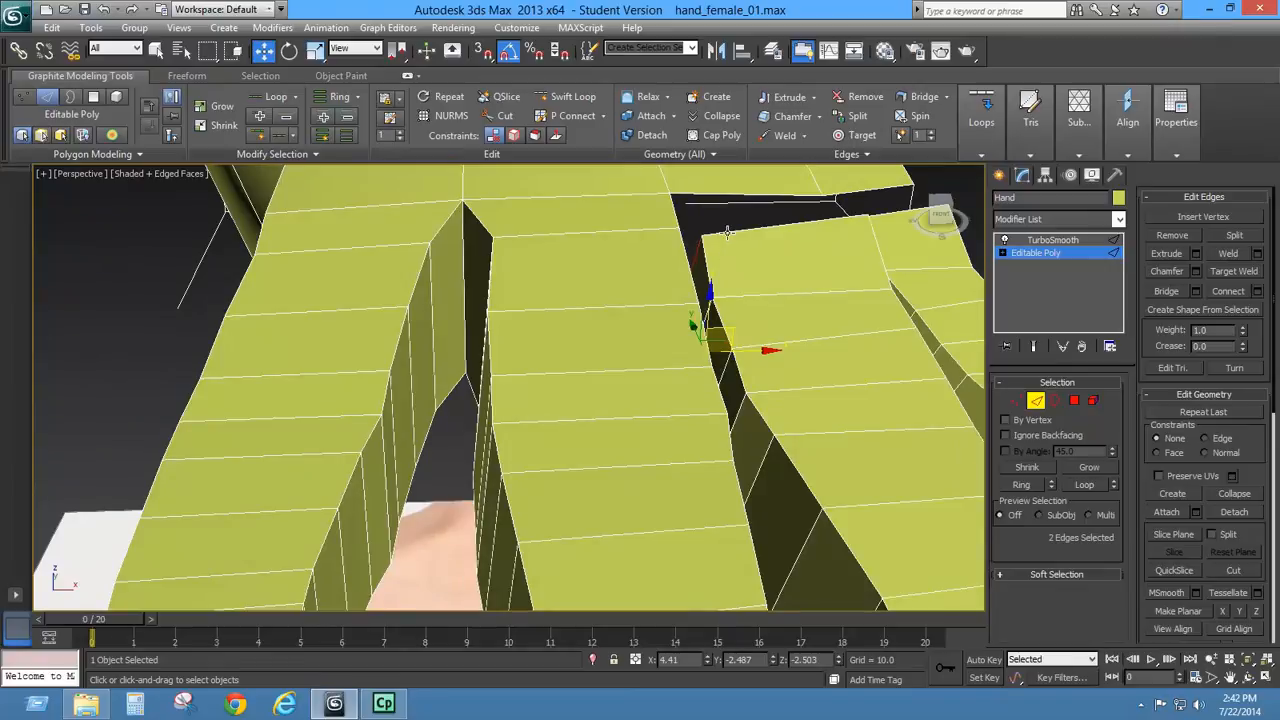
left_click(727, 232, "ctrl")
left_click(727, 193, "ctrl")
middle_click_drag(703, 248, 757, 390, "alt")
left_click(692, 197, "ctrl")
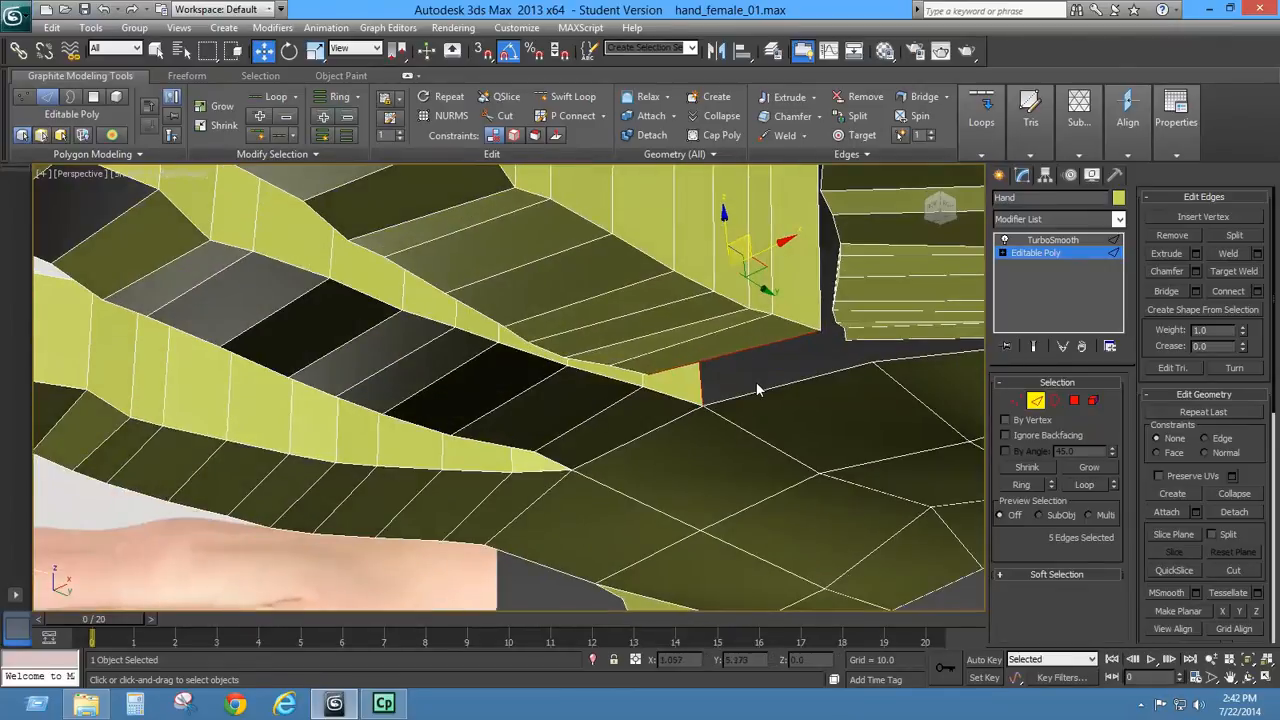
left_click(764, 388, "ctrl")
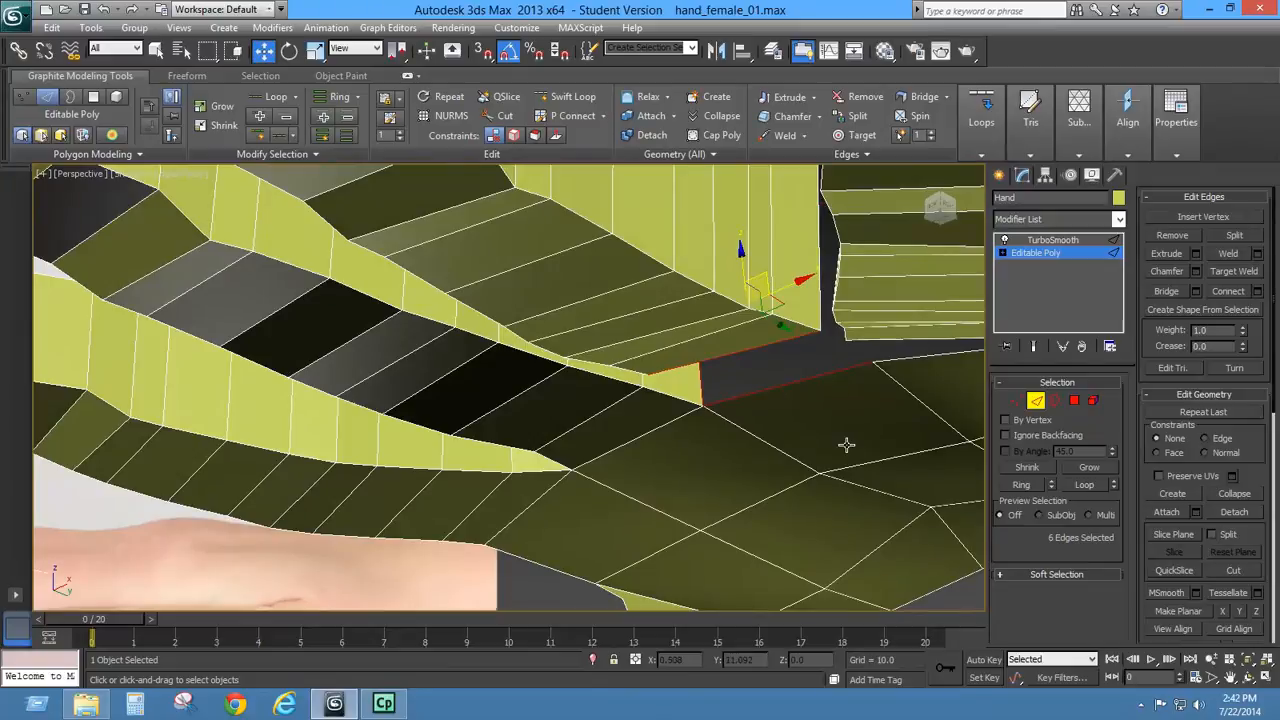
left_click(1177, 289)
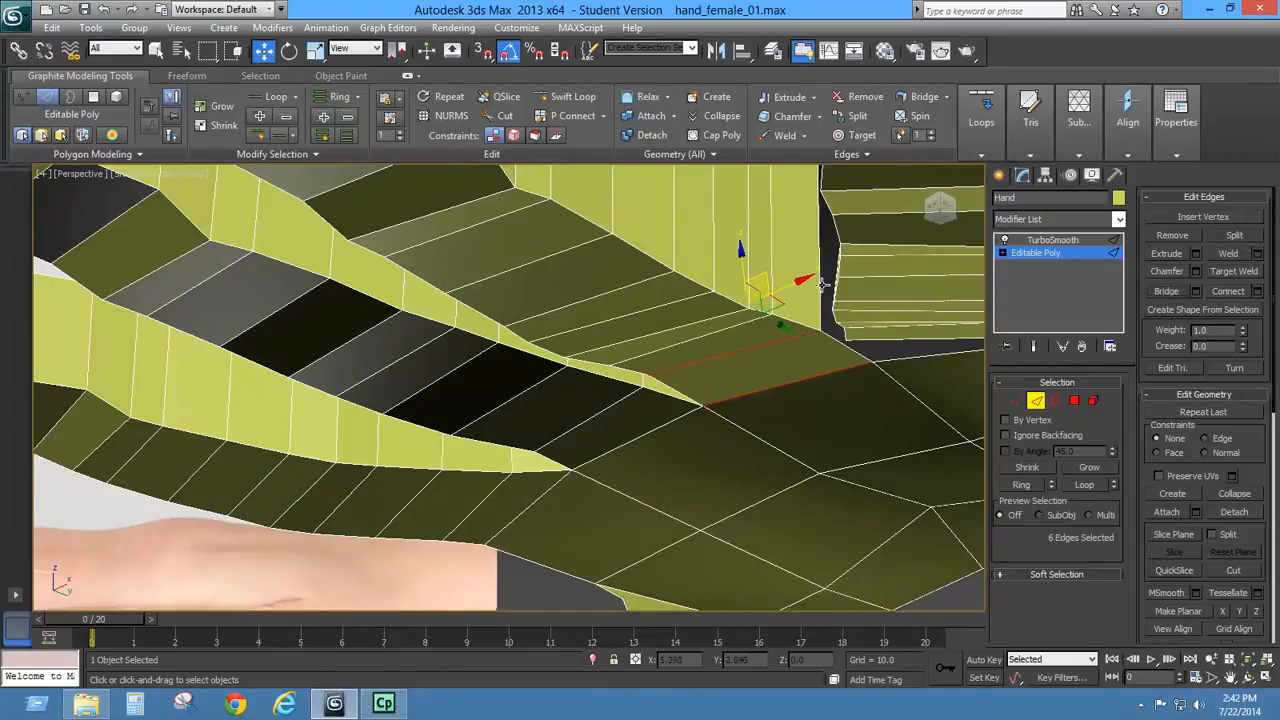
- Bridge the two short edges beside the ring finger's base, on the little finger side, to close the gap
left_click(857, 312)
middle_click_drag(865, 287, 868, 353, "alt")
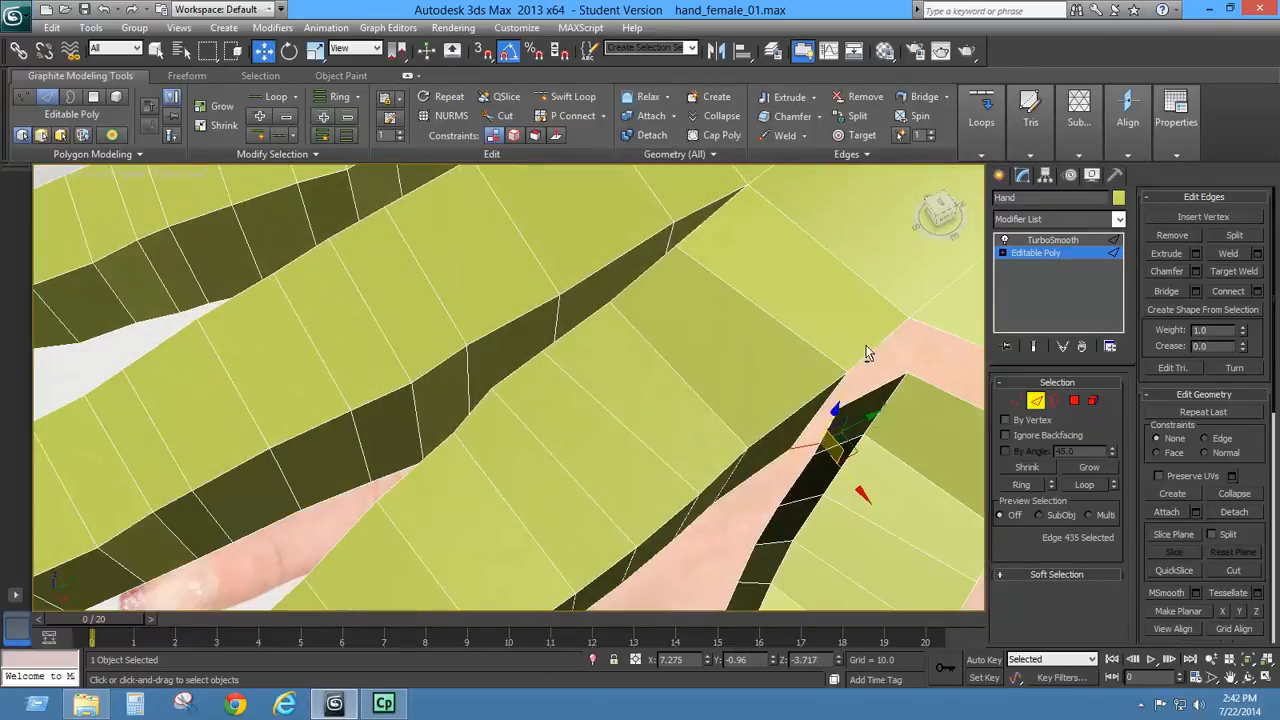
left_click(876, 346)
left_click(1174, 296)
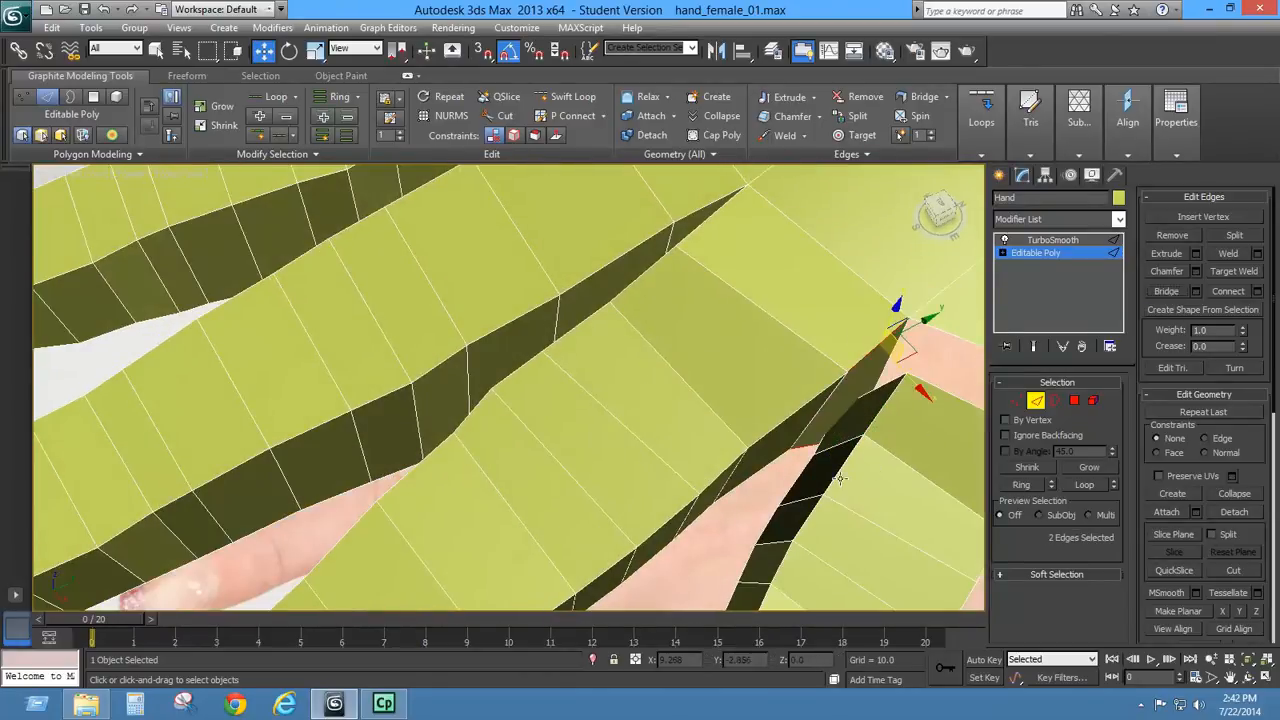
middle_click_drag(794, 475, 860, 320)
left_click(896, 296)
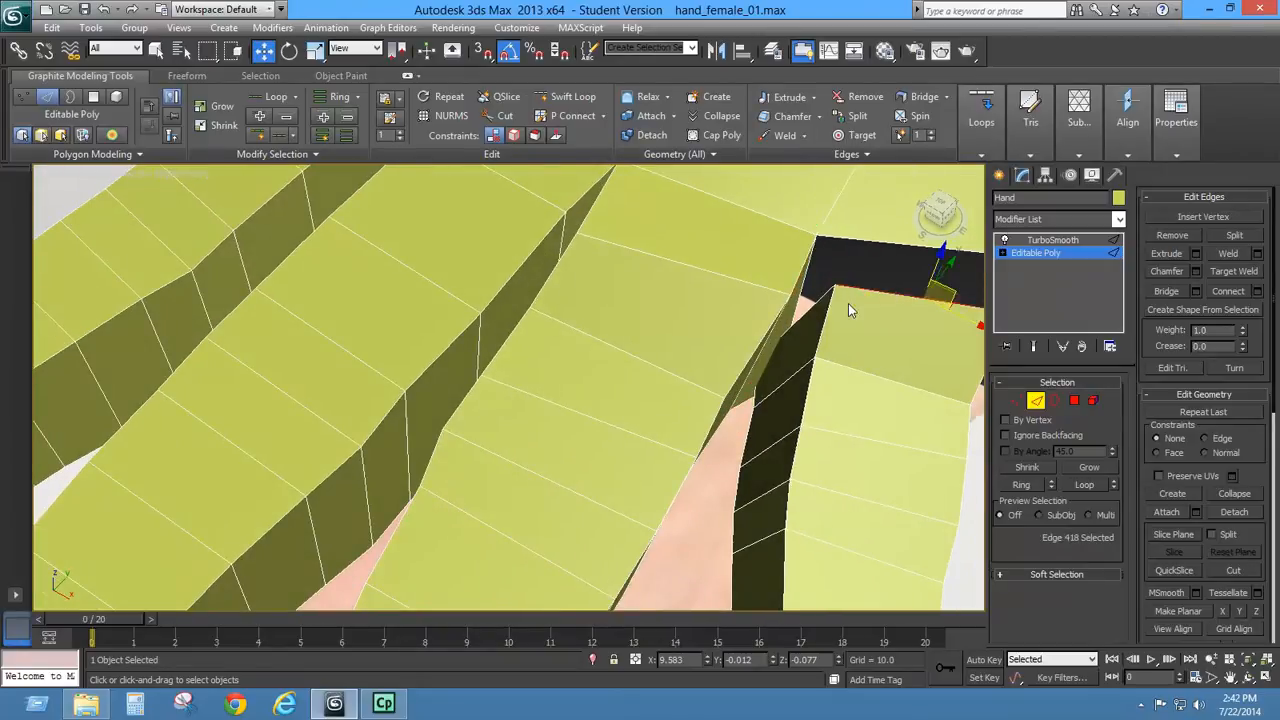
left_click(814, 303, "ctrl")
left_click(855, 241, "ctrl")
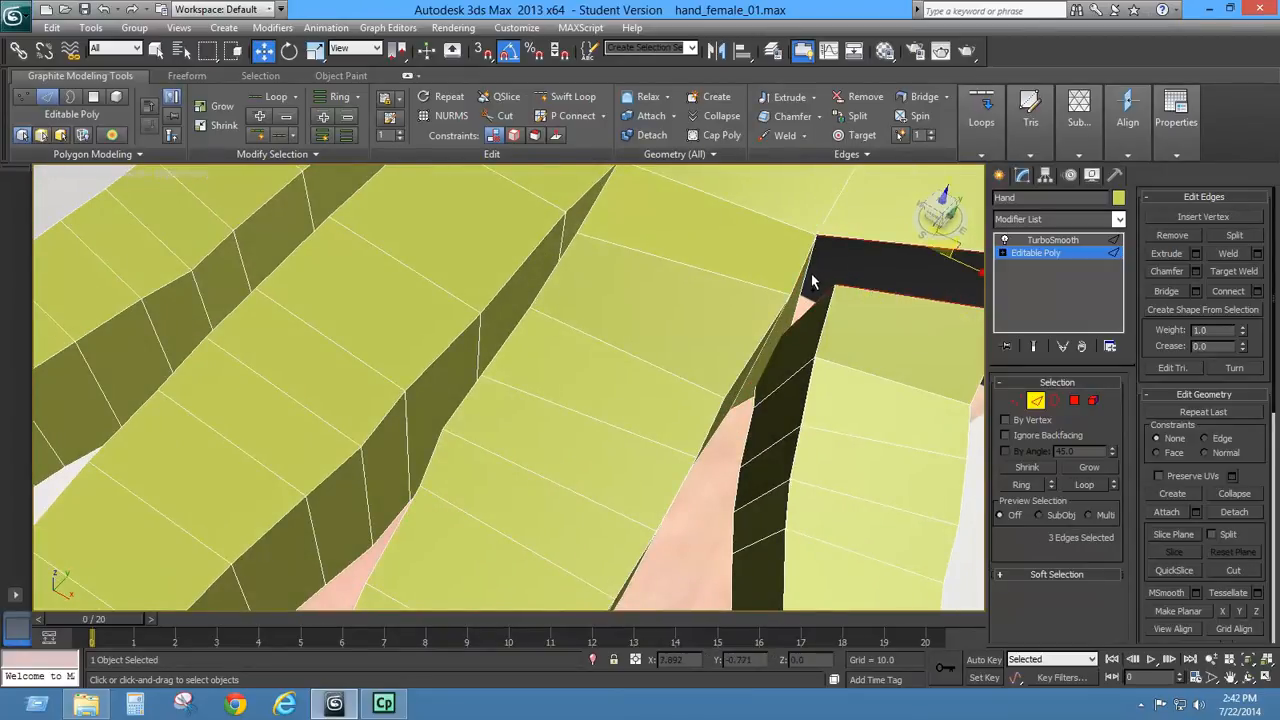
left_click(807, 277, "ctrl")
middle_click_drag(855, 379, 857, 222, "alt")
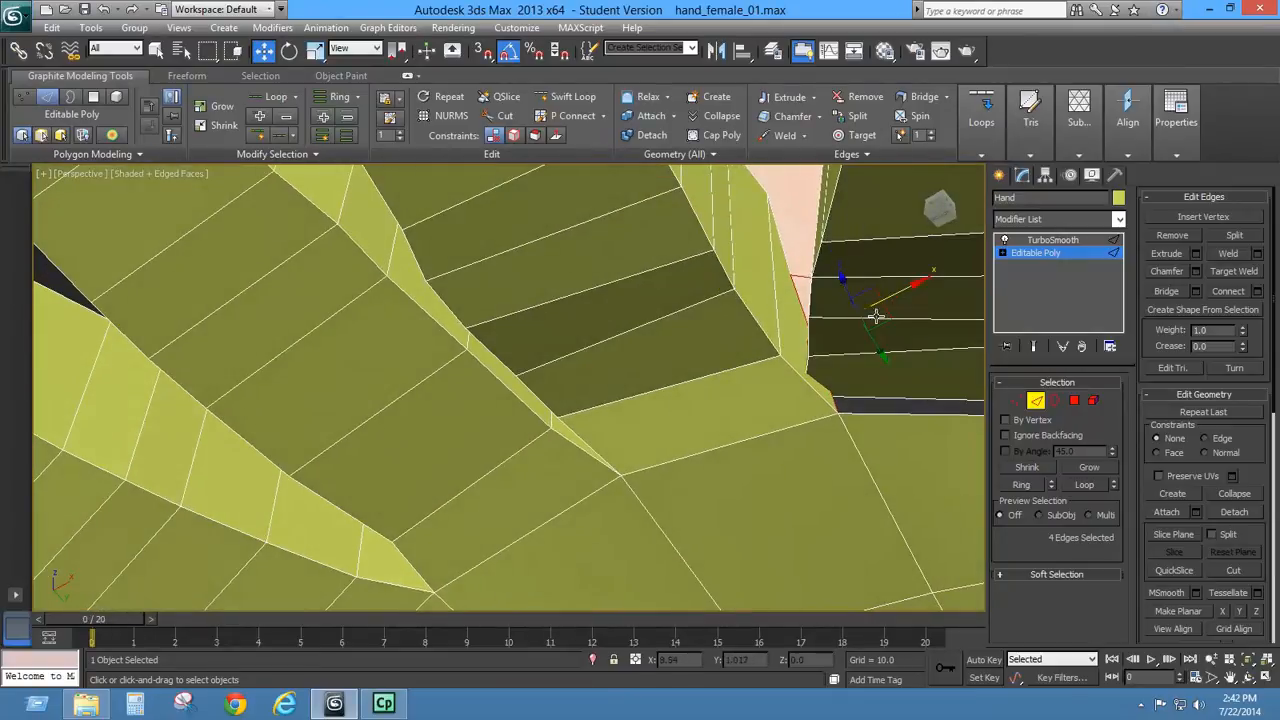
left_click(896, 412, "ctrl")
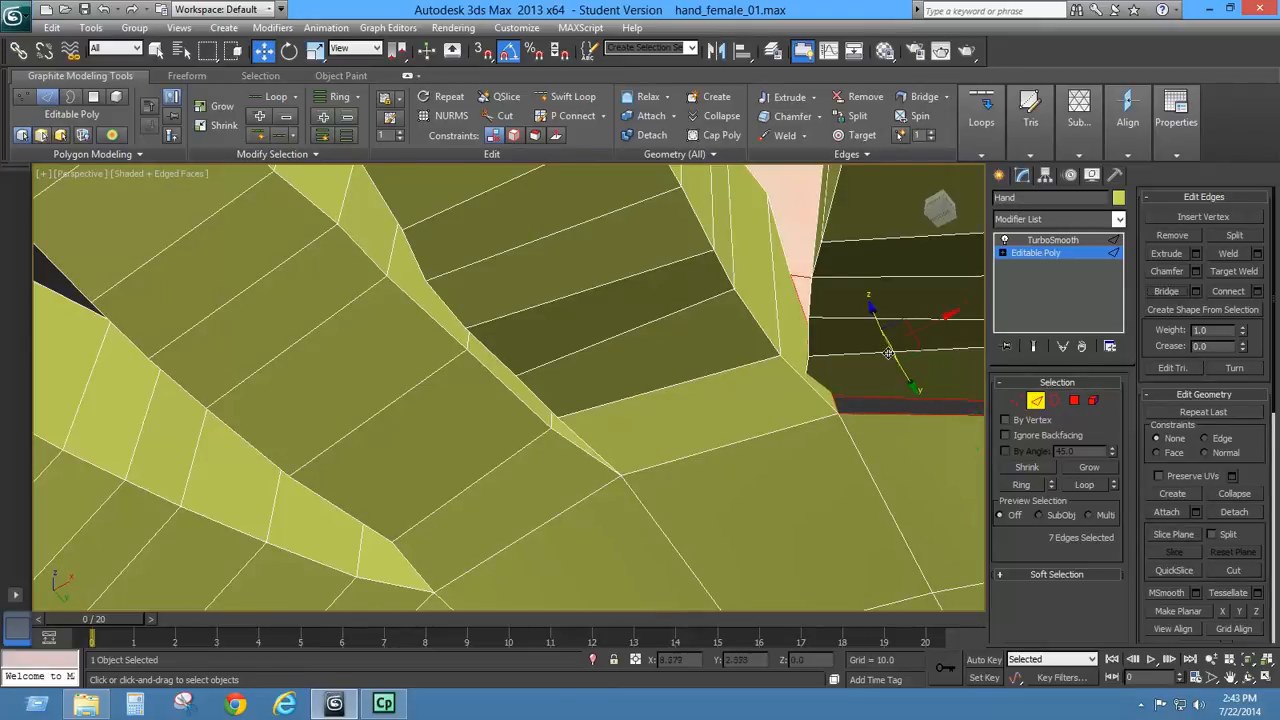
middle_click_drag(884, 352, 749, 406)
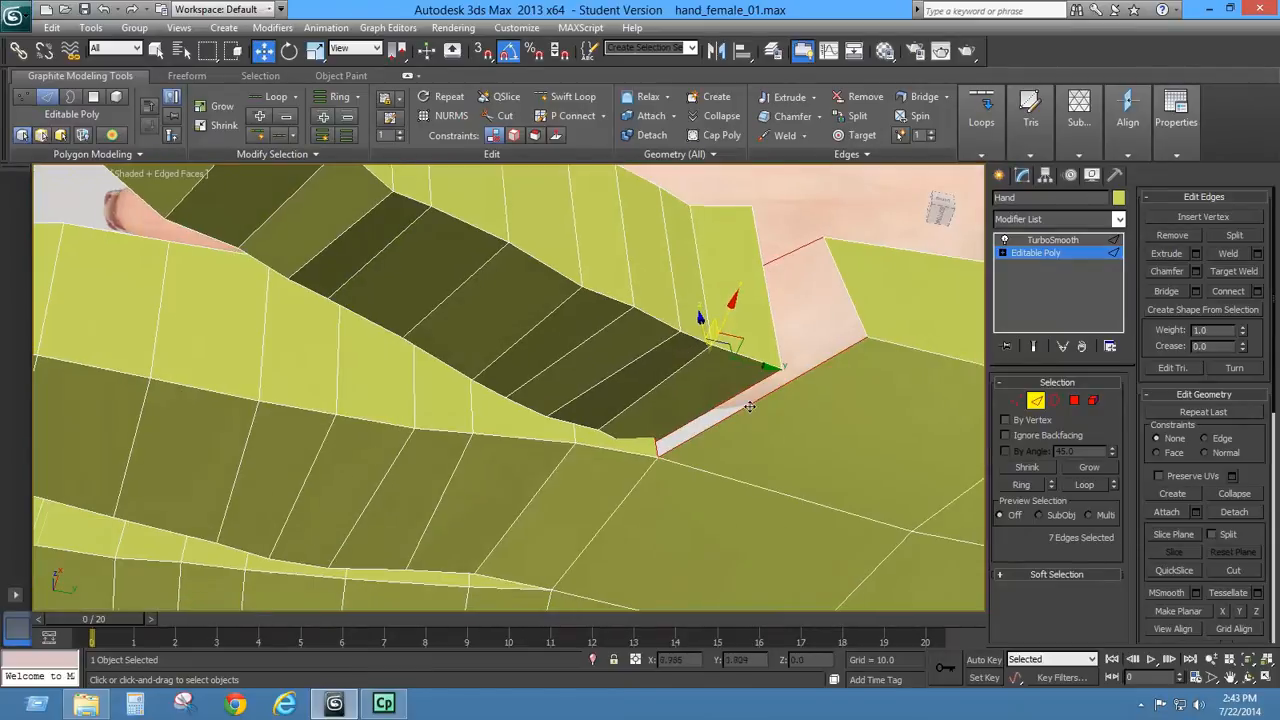
- Bridge the little finger's underside base edge to the palm and its inner side edge to the edge beside the ring finger
left_click(740, 394)
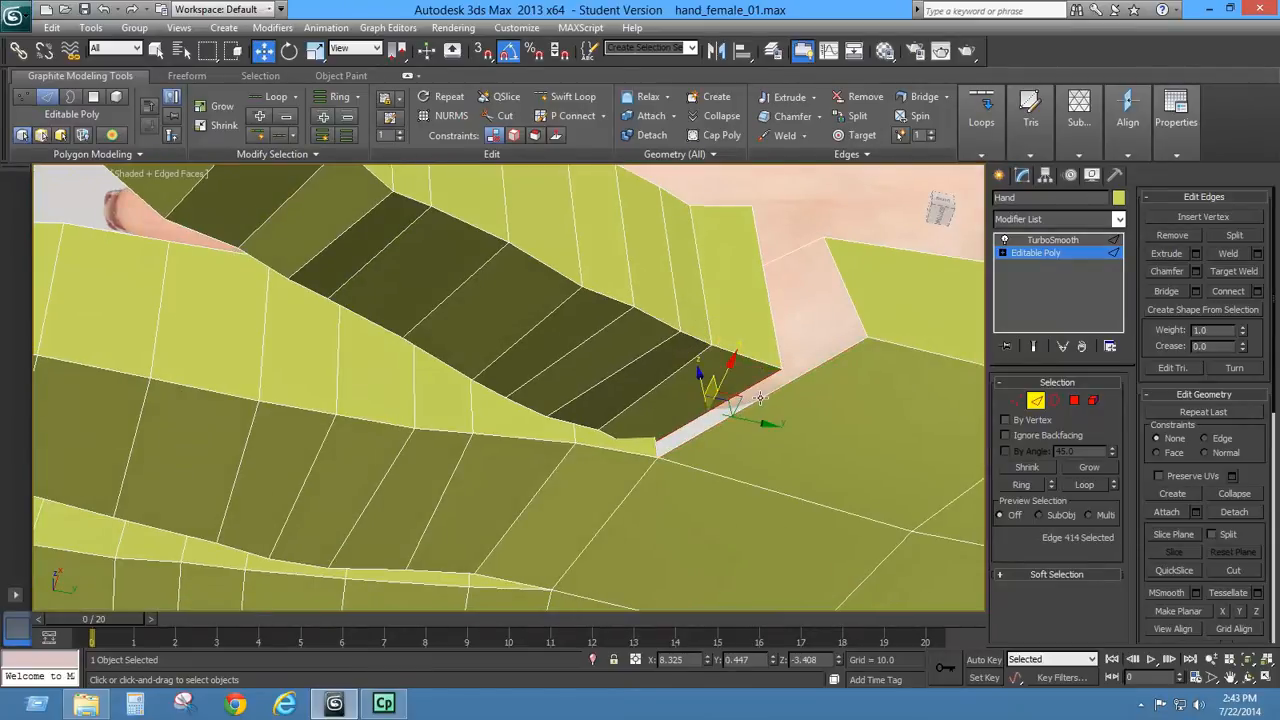
left_click(762, 393, "ctrl")
left_click(1167, 291)
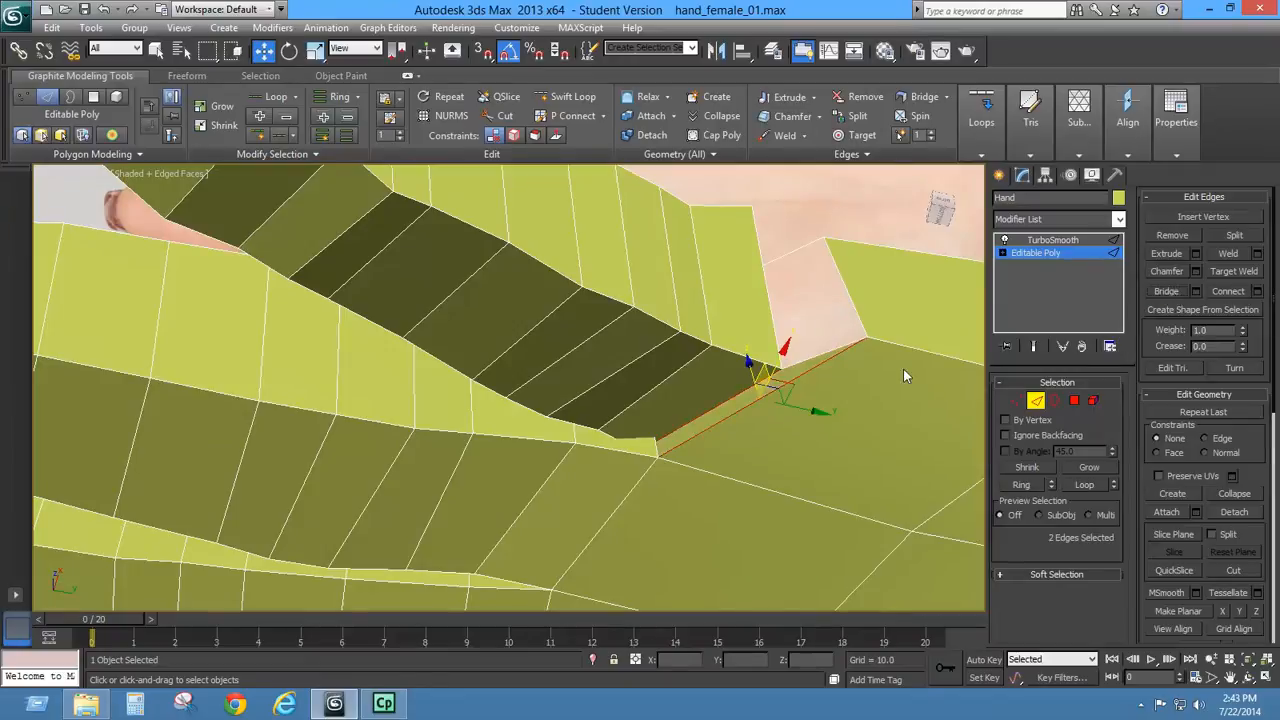
middle_click_drag(903, 369, 762, 496, "alt")
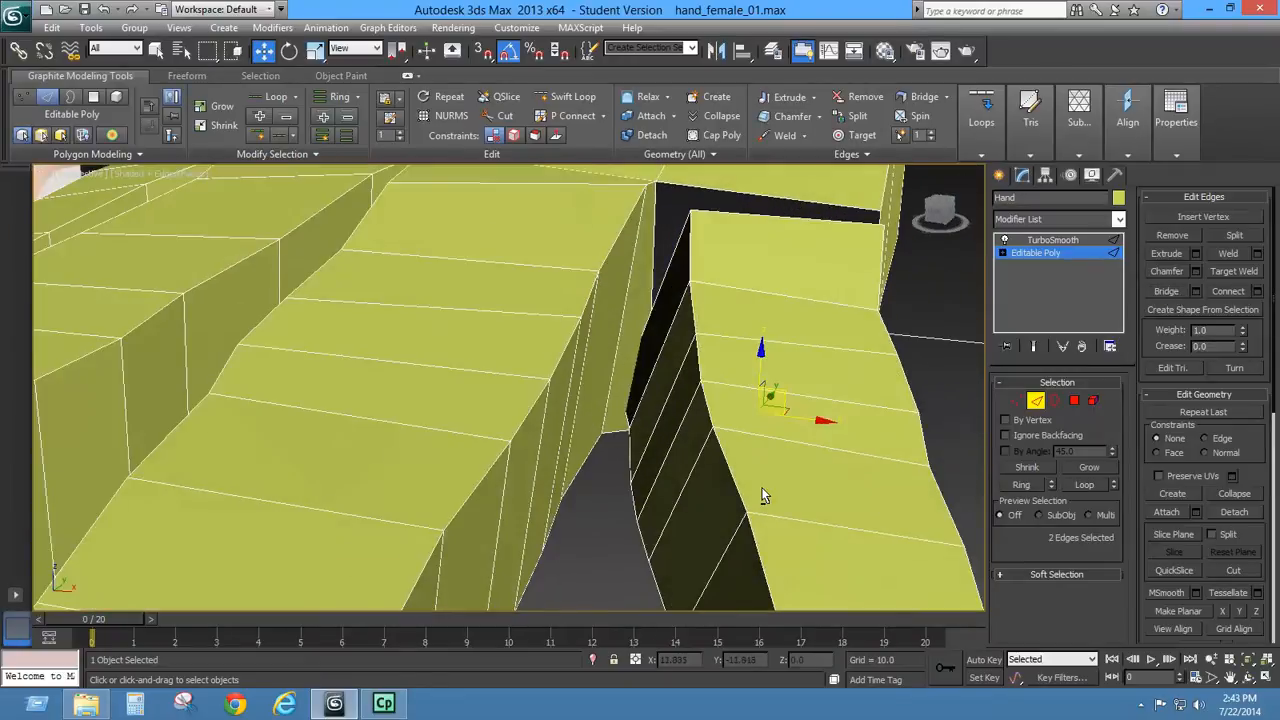
left_click(670, 262)
middle_click_drag(670, 262, 690, 232, "alt")
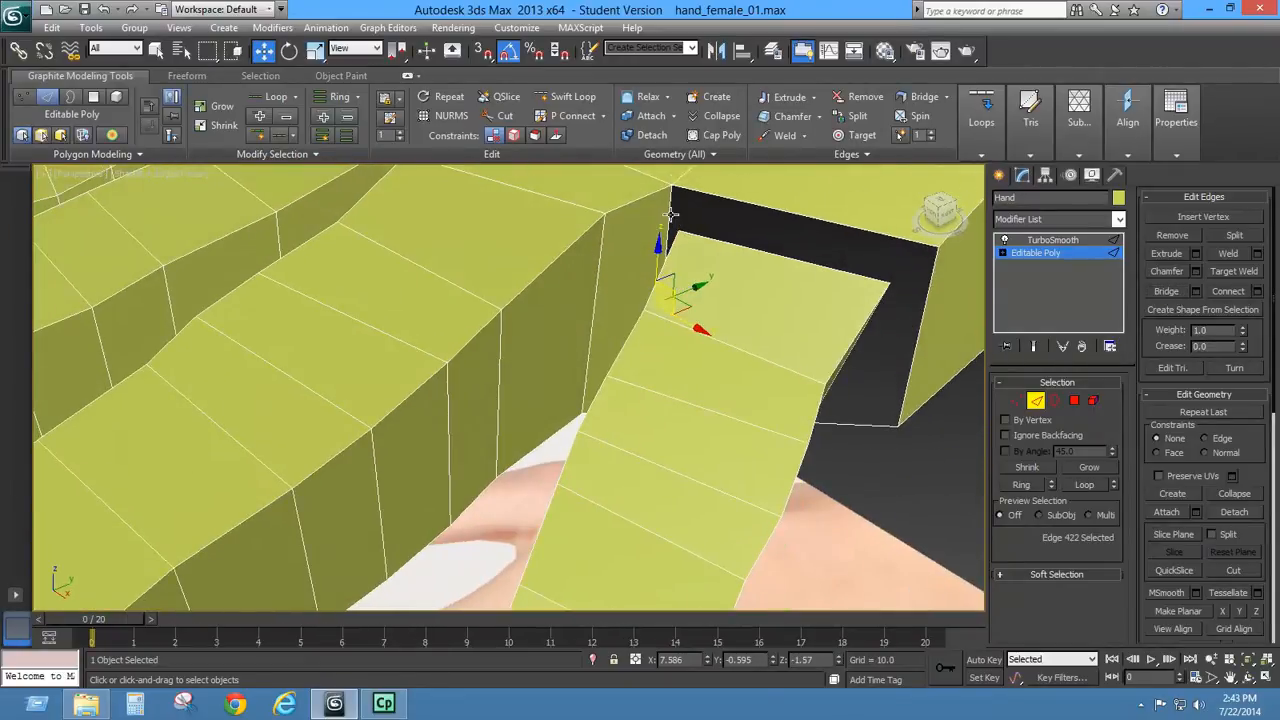
left_click(671, 214, "ctrl")
left_click(1164, 289)
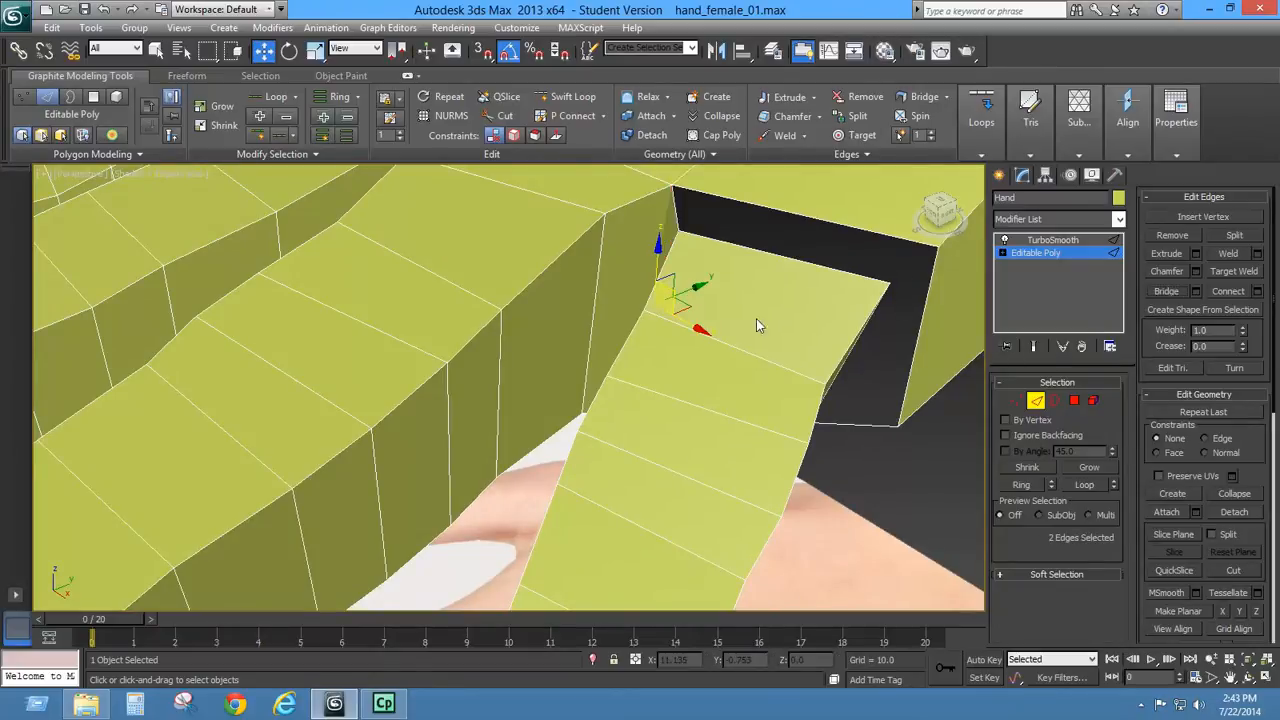
- Bridge the little finger's top base edge to the palm, and bridge across the remaining gap on the outer side of the hand
middle_click_drag(756, 318, 754, 211, "alt")
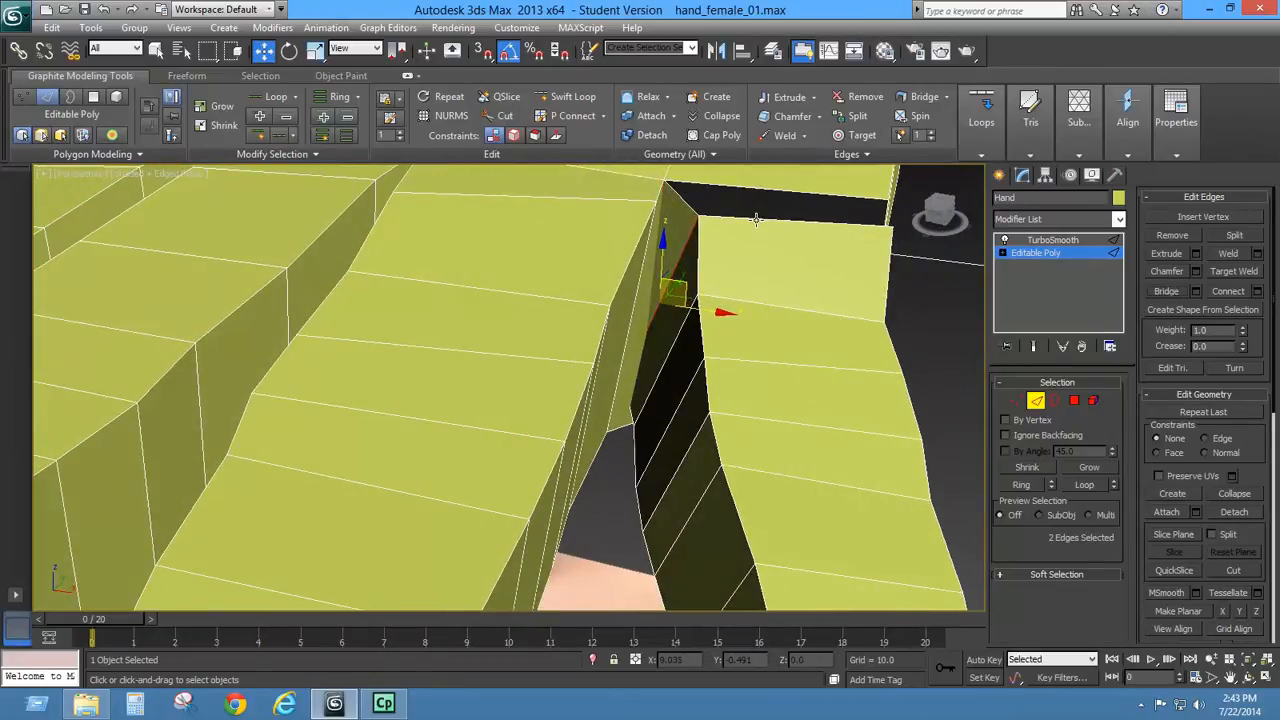
left_click(756, 218)
left_click(757, 190, "ctrl")
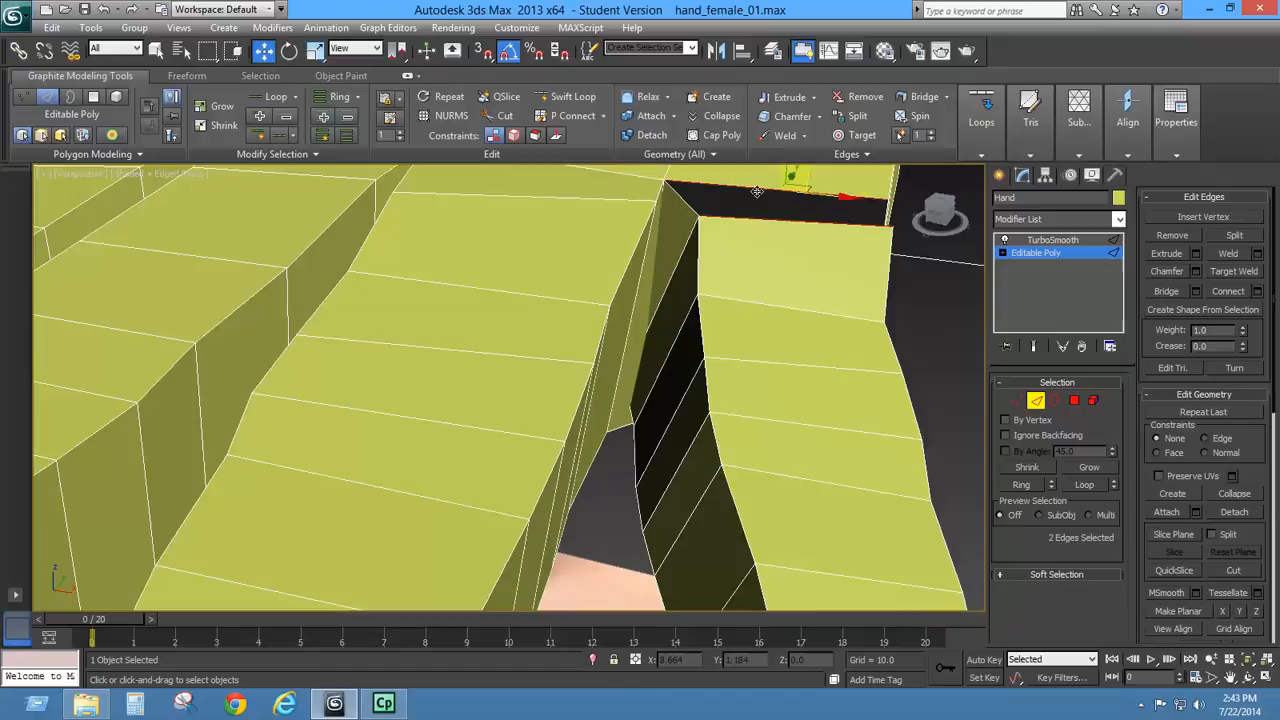
left_click(1166, 290)
middle_click_drag(800, 312, 862, 236, "alt")
left_click(859, 443)
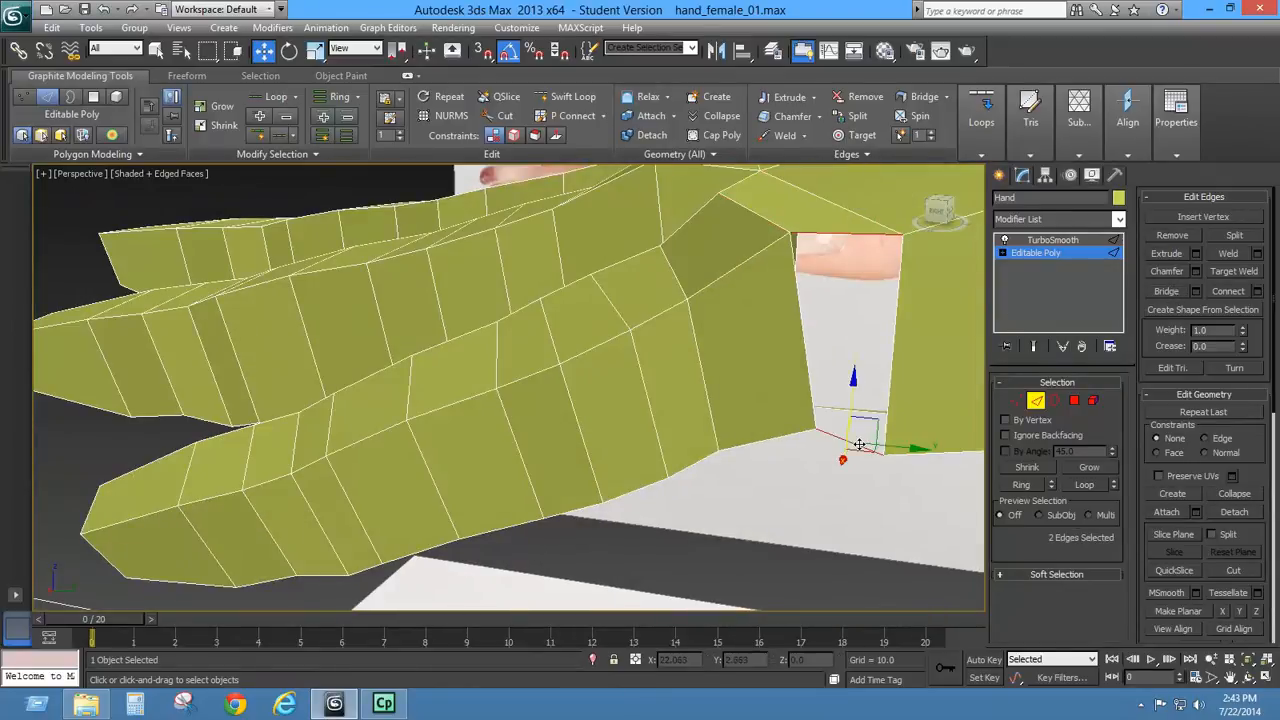
left_click(1158, 295)
- Select the little finger's polygons by growing from its tip polygon up to the base, and lower them to about Z -4.38
scroll(795, 338, "down", 6)
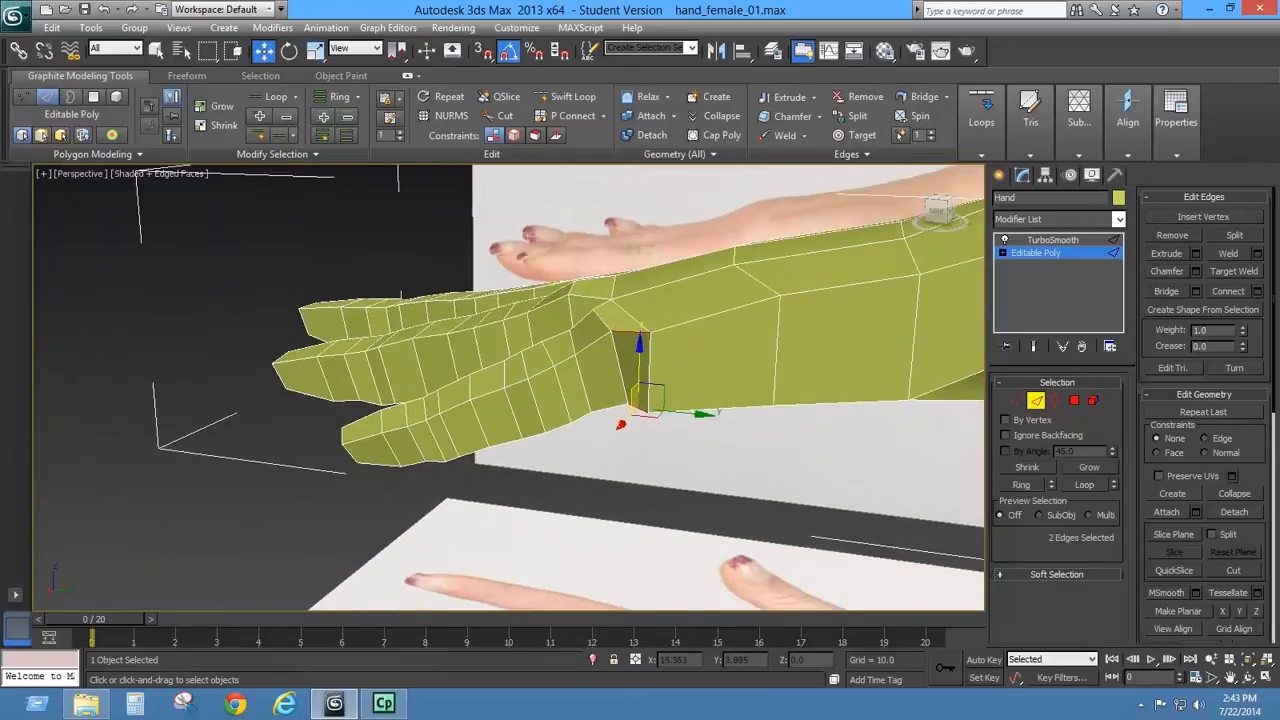
middle_click_drag(790, 358, 860, 385, "alt")
left_click(1072, 401)
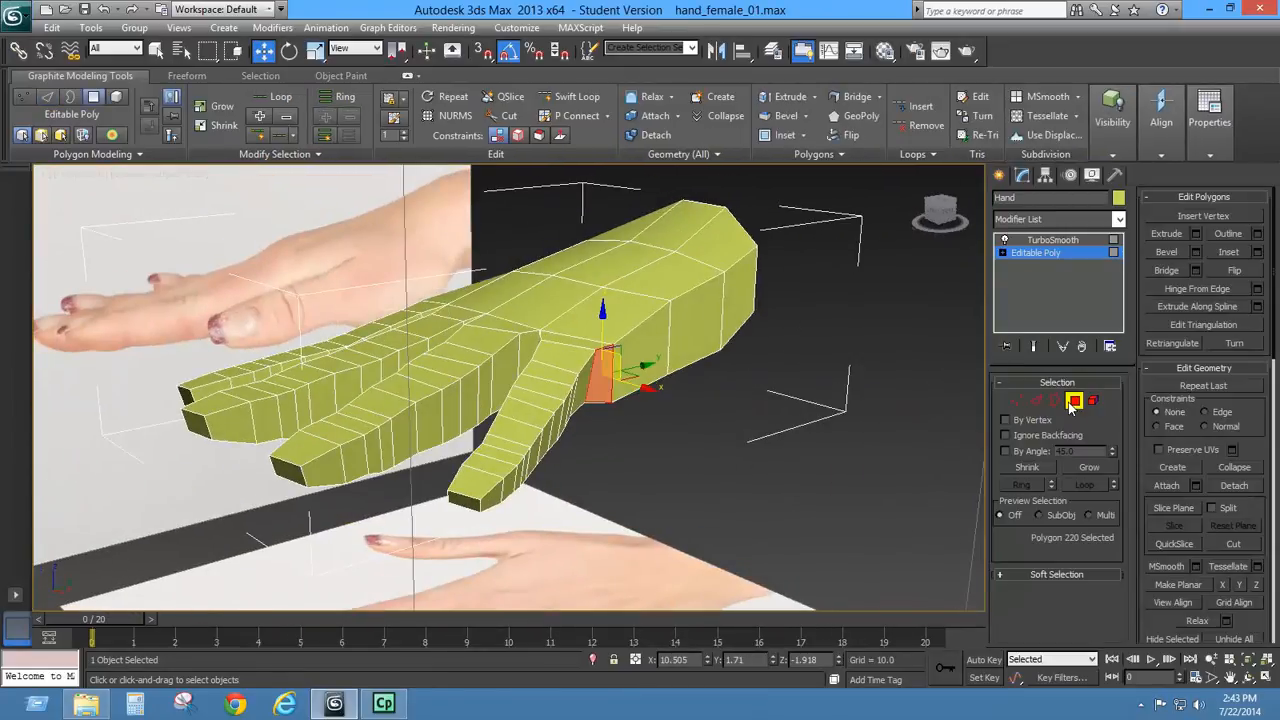
left_click(459, 496)
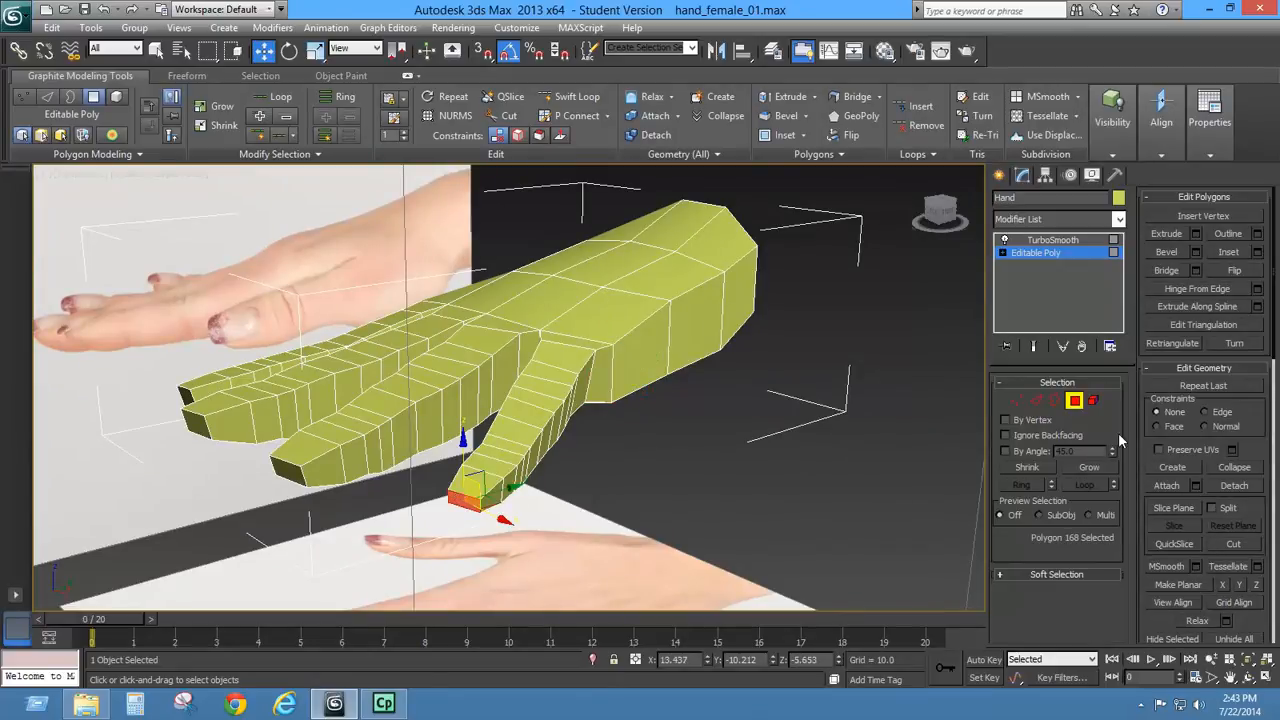
left_click(1086, 472)
left_click(1086, 472)
left_click(1086, 472)
left_click(1086, 472)
left_click(1086, 472)
left_click(1086, 472)
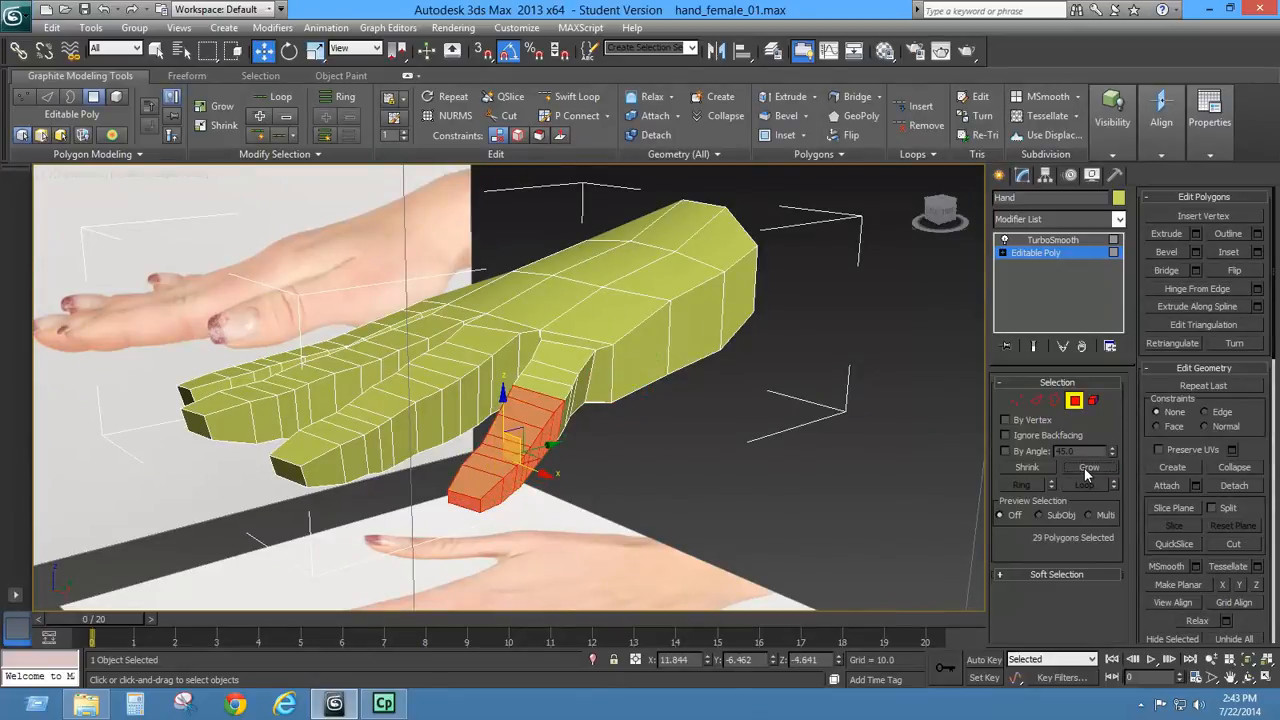
left_click(1086, 472)
left_click(1086, 472)
left_click(1086, 472)
middle_click_drag(585, 464, 512, 391, "alt")
left_click_drag(512, 391, 511, 401)
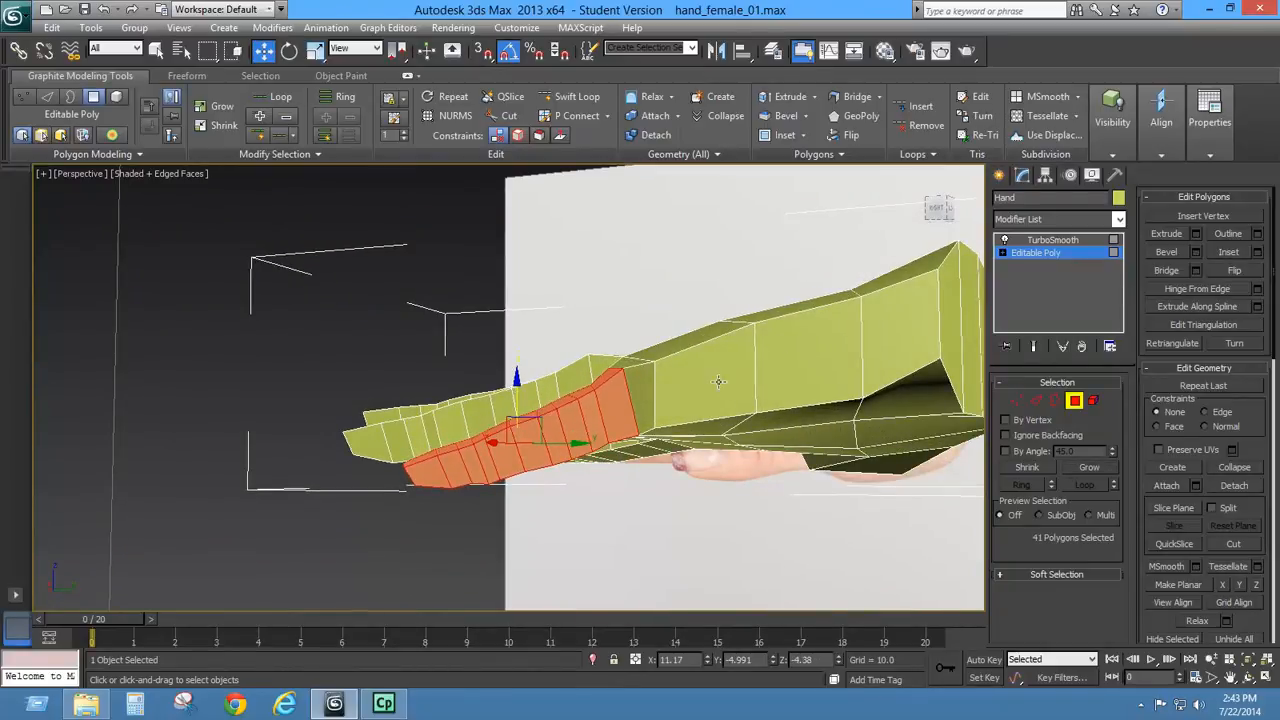
- Select the ring finger's polygons by growing from its tip polygon, and lower them to about Z -3.503
middle_click_drag(718, 381, 775, 410, "alt")
left_click(405, 457)
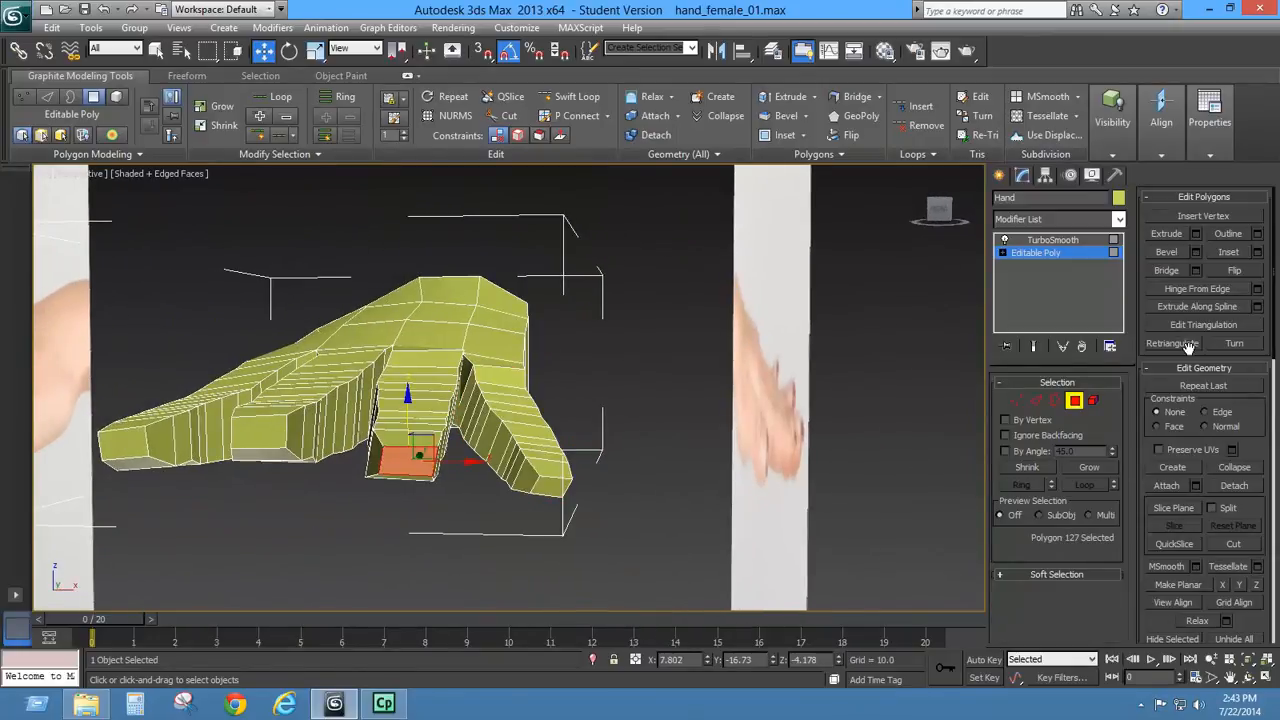
left_click(1087, 467)
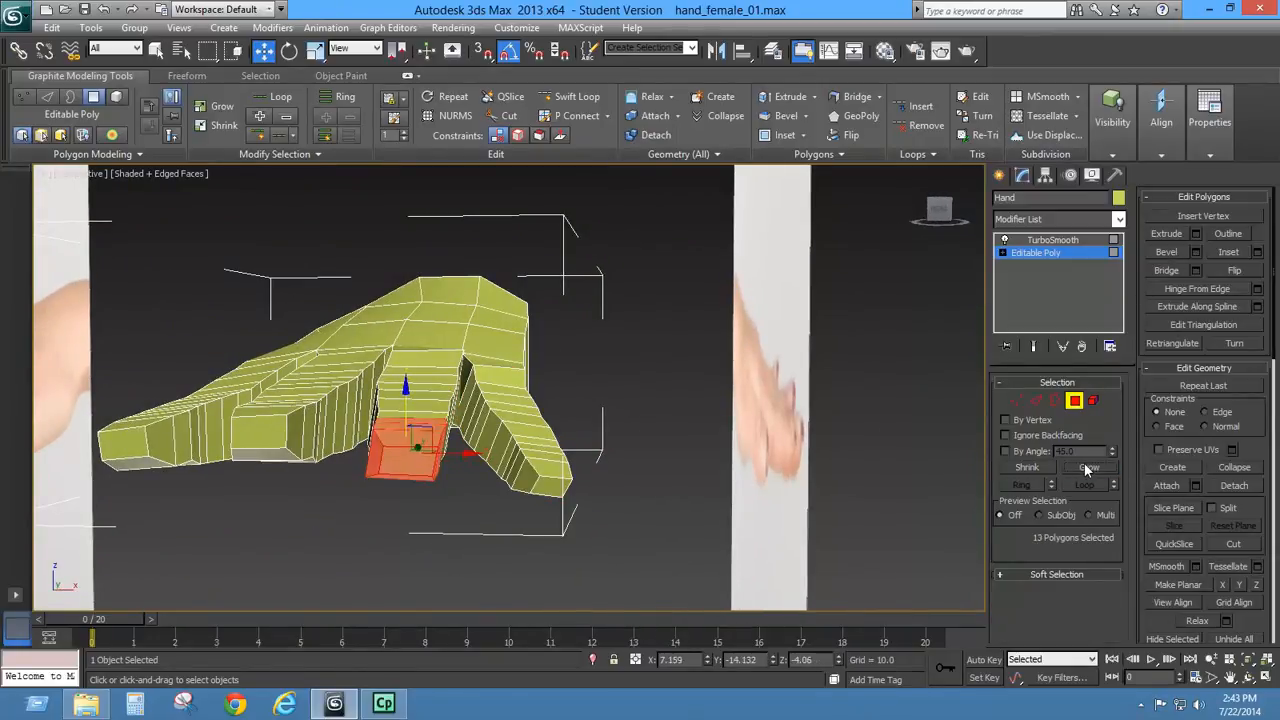
left_click(1087, 467)
left_click(1087, 467)
left_click(1087, 467)
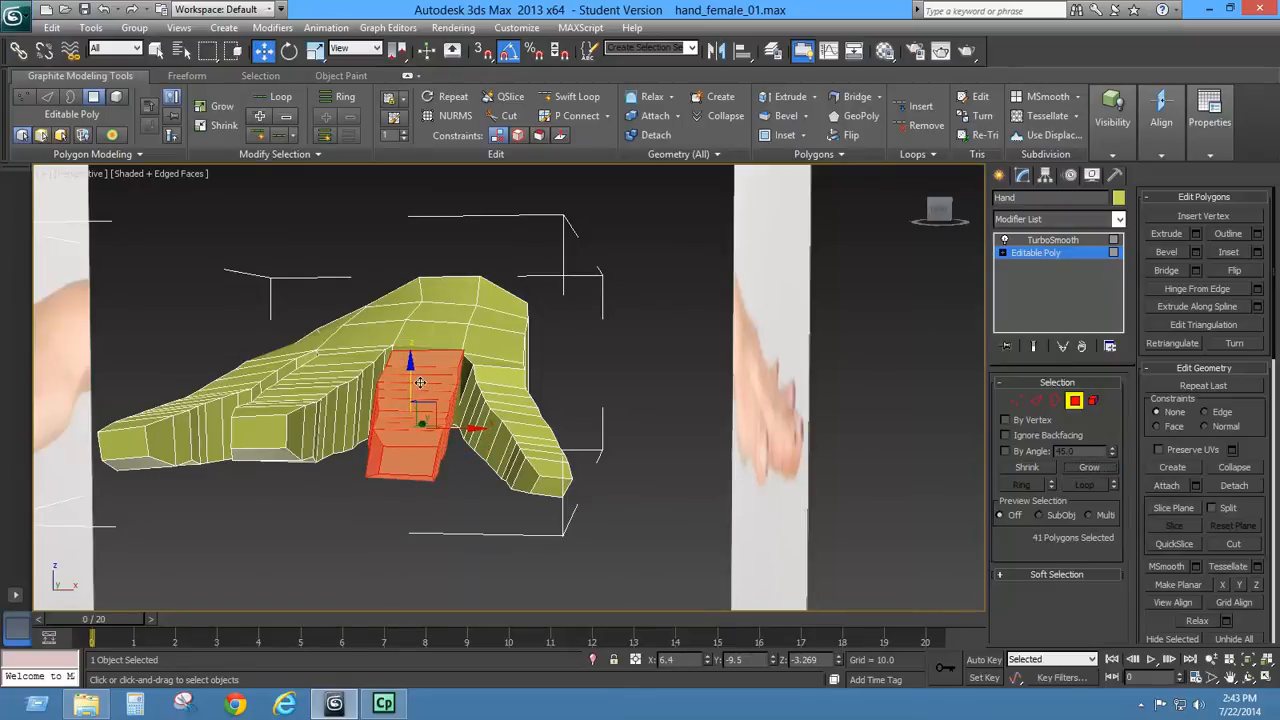
left_click_drag(405, 376, 403, 381)
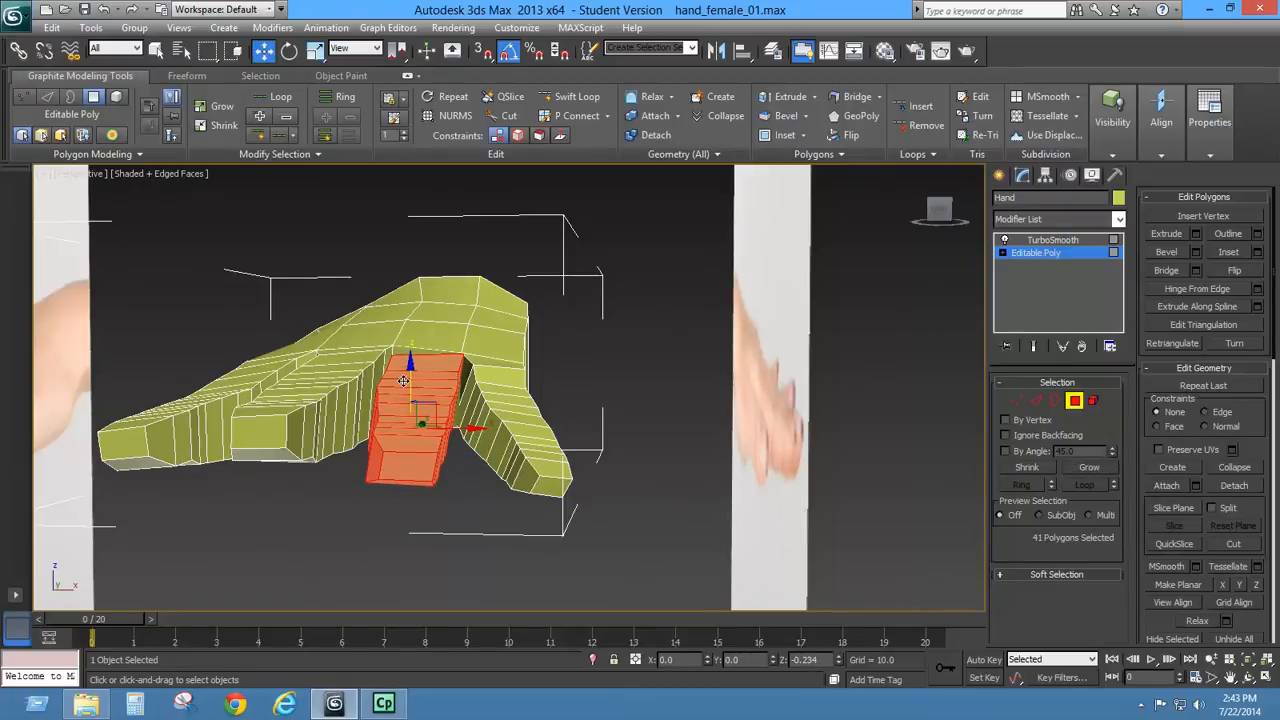
middle_click_drag(428, 420, 485, 458, "alt")
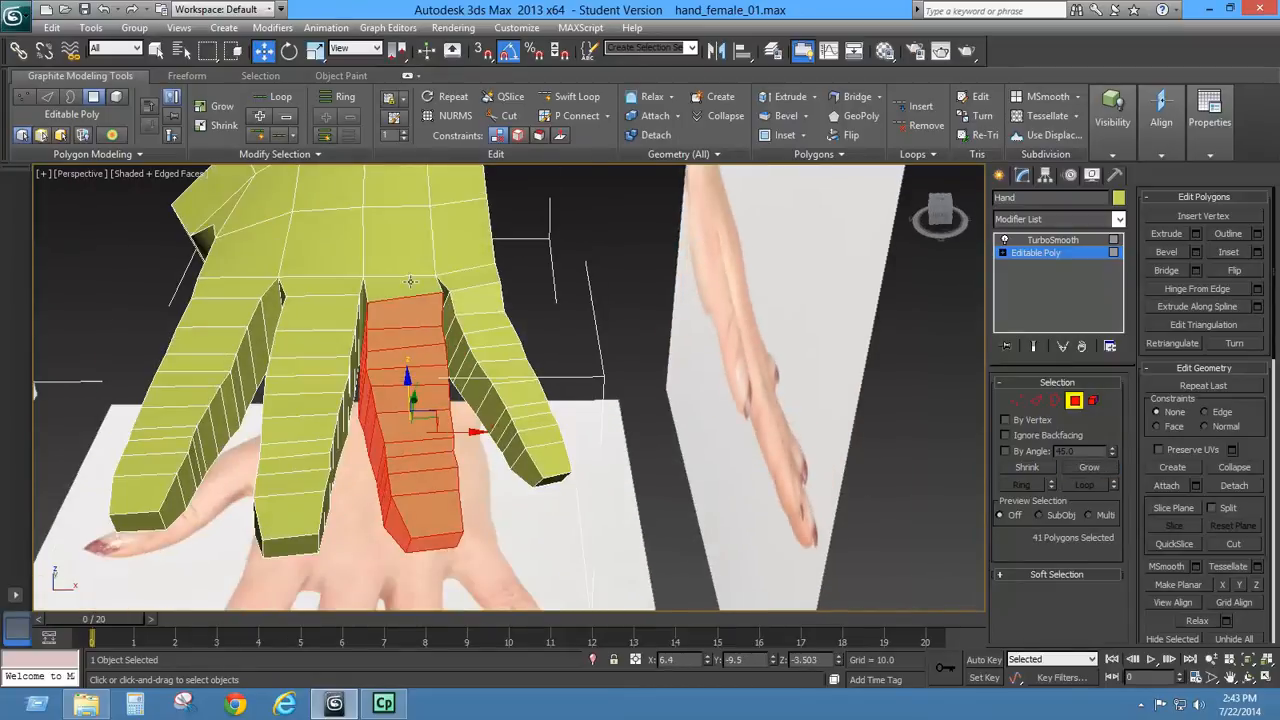
- Select the edges running across the top of the knuckles and the adjoining side edge below the index finger
left_click(289, 51)
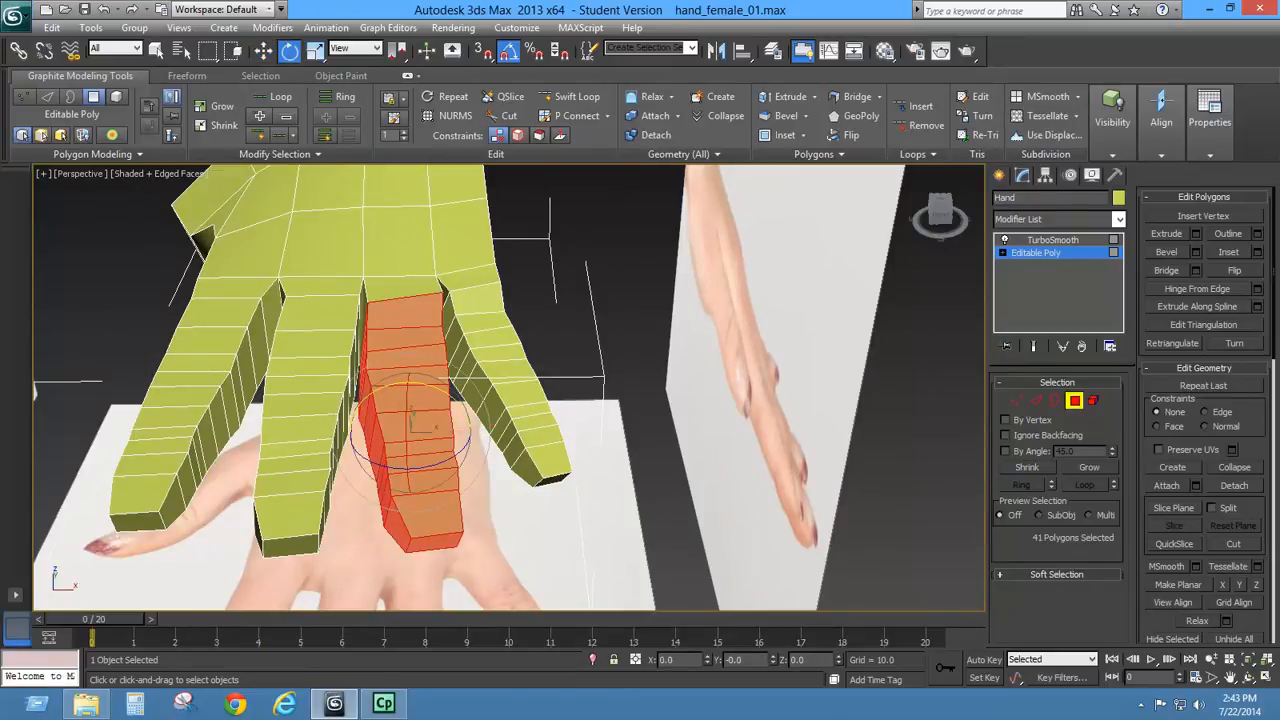
middle_click_drag(400, 249, 402, 335, "alt")
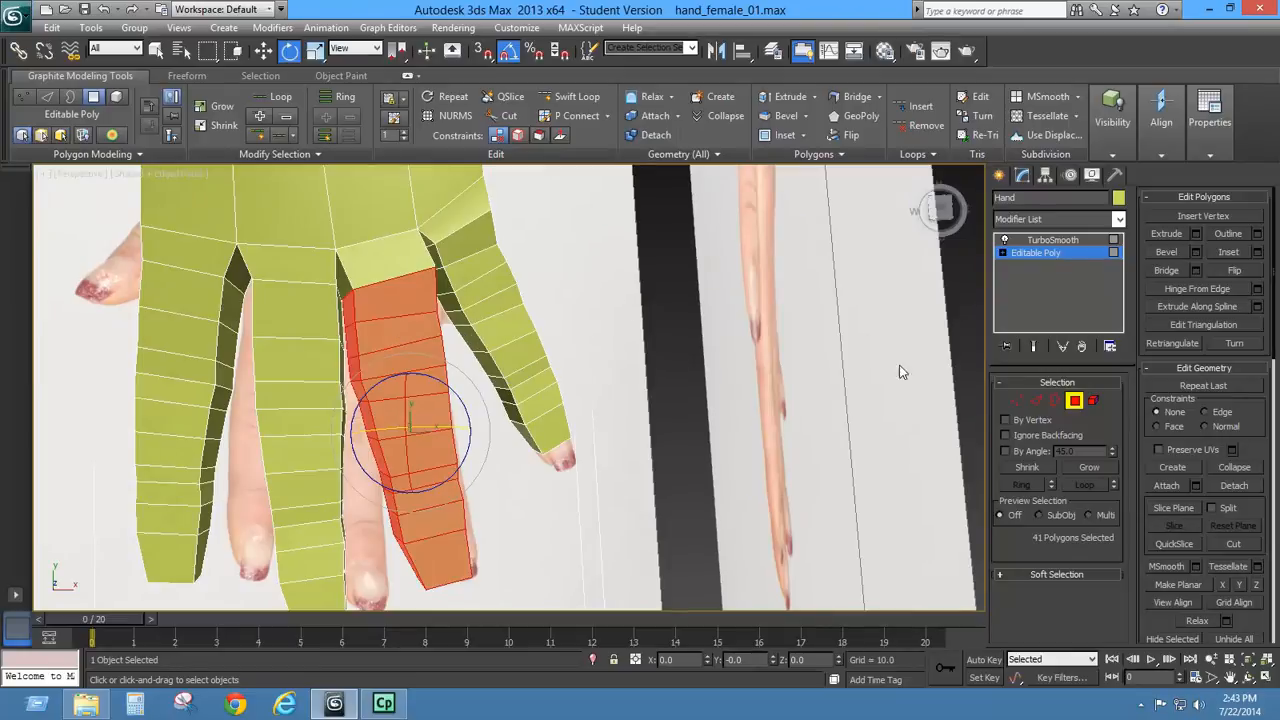
left_click(1034, 400)
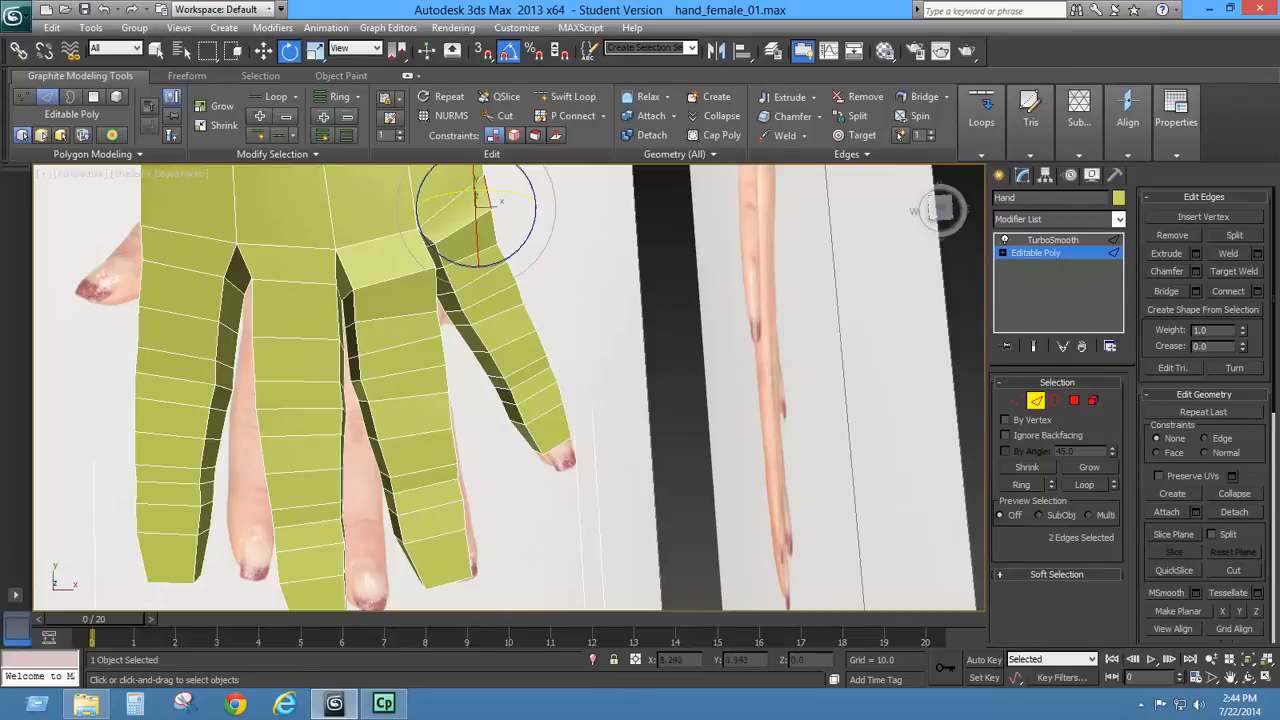
left_click(384, 234)
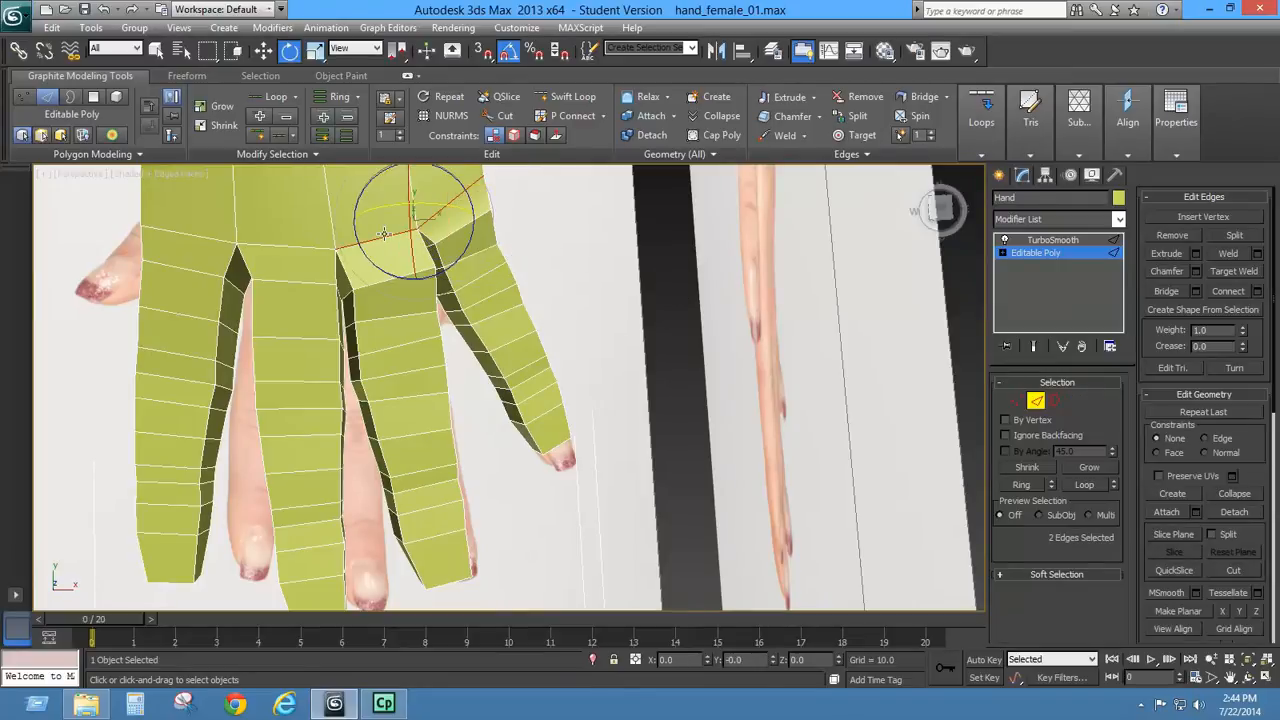
left_click(281, 248, "ctrl")
left_click(201, 237, "ctrl")
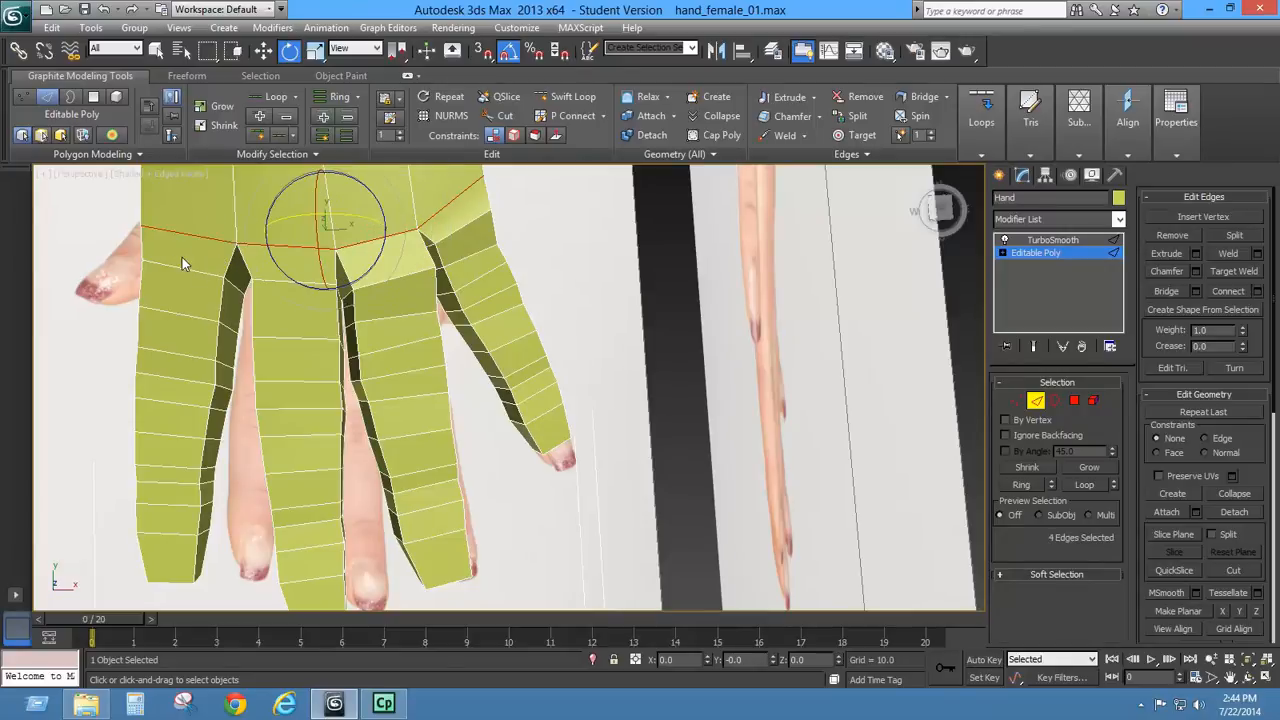
middle_click_drag(182, 257, 330, 126, "alt")
left_click(280, 294, "ctrl")
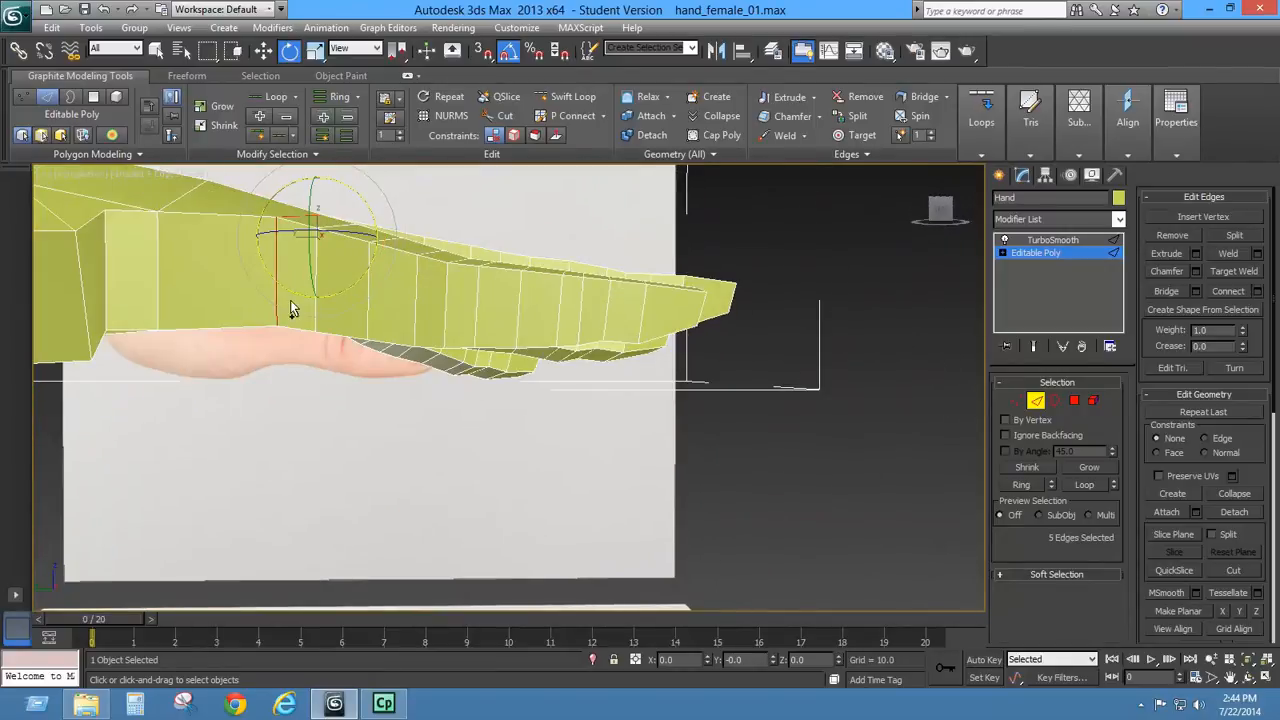
- Add the palm-side edges below the finger bases and the side edge below the little finger to the knuckle edge selection
middle_click_drag(290, 300, 309, 361, "alt")
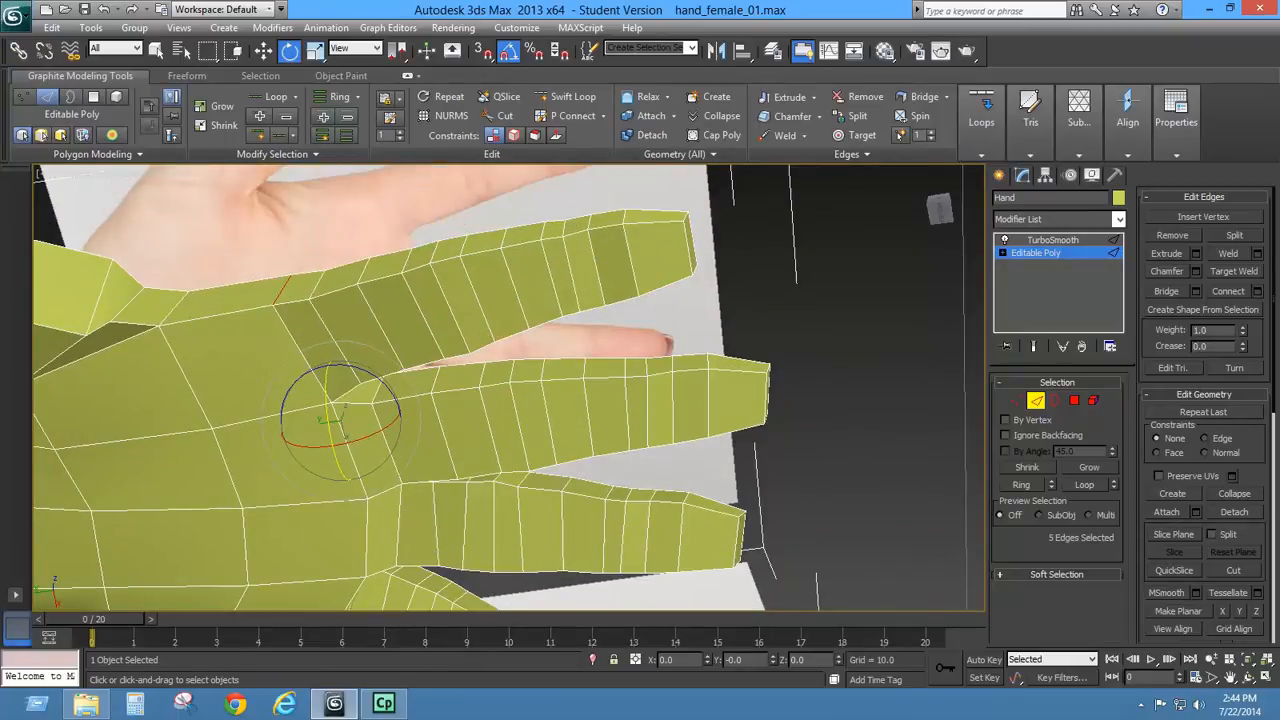
left_click(296, 341, "ctrl")
left_click(362, 483, "ctrl")
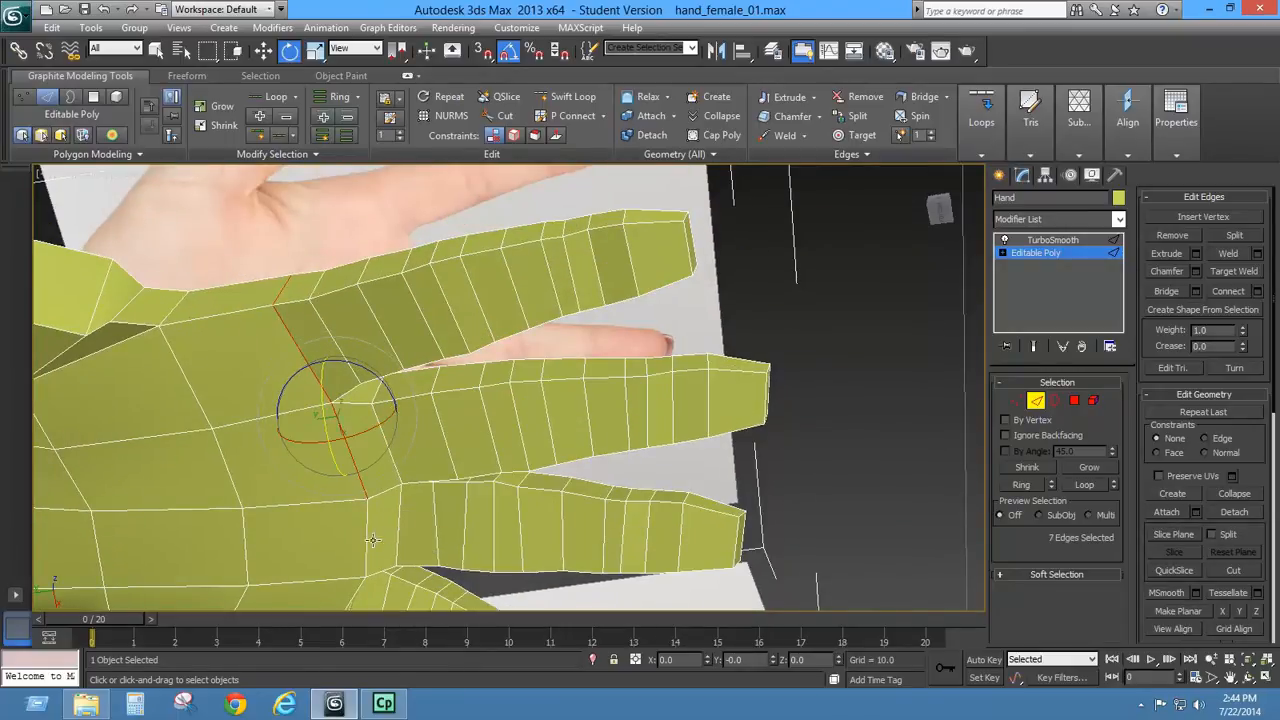
left_click(372, 540, "ctrl")
middle_click_drag(372, 540, 200, 524, "alt")
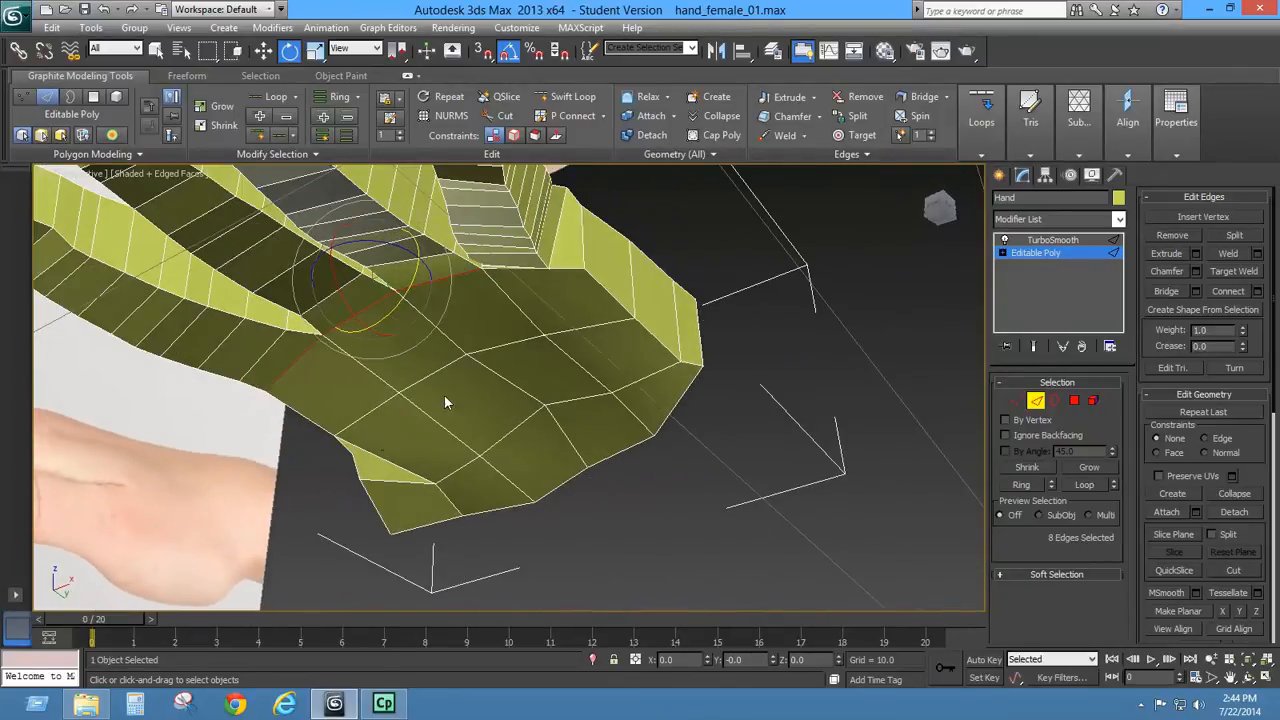
left_click(573, 268, "ctrl")
middle_click_drag(573, 268, 545, 275, "alt")
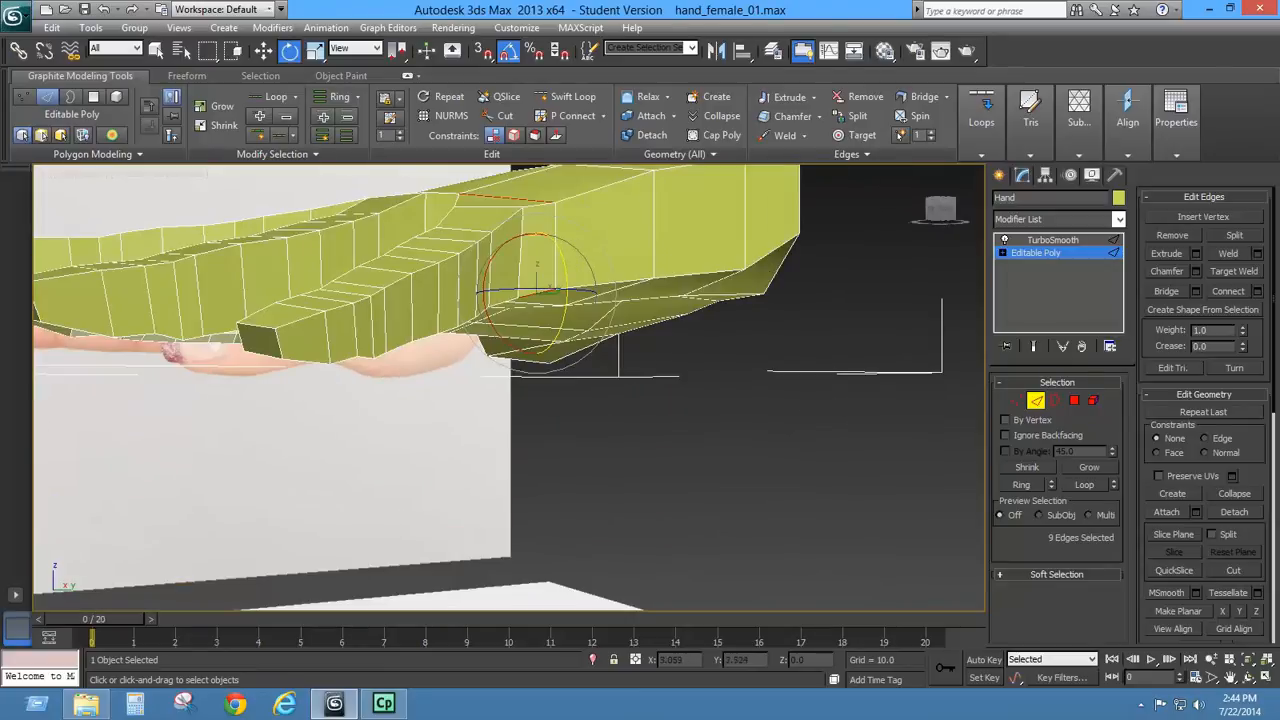
left_click(502, 207, "ctrl")
- Convert the knuckle edge loop selection to vertices and enable soft selection with a falloff of 2.6
key("w")
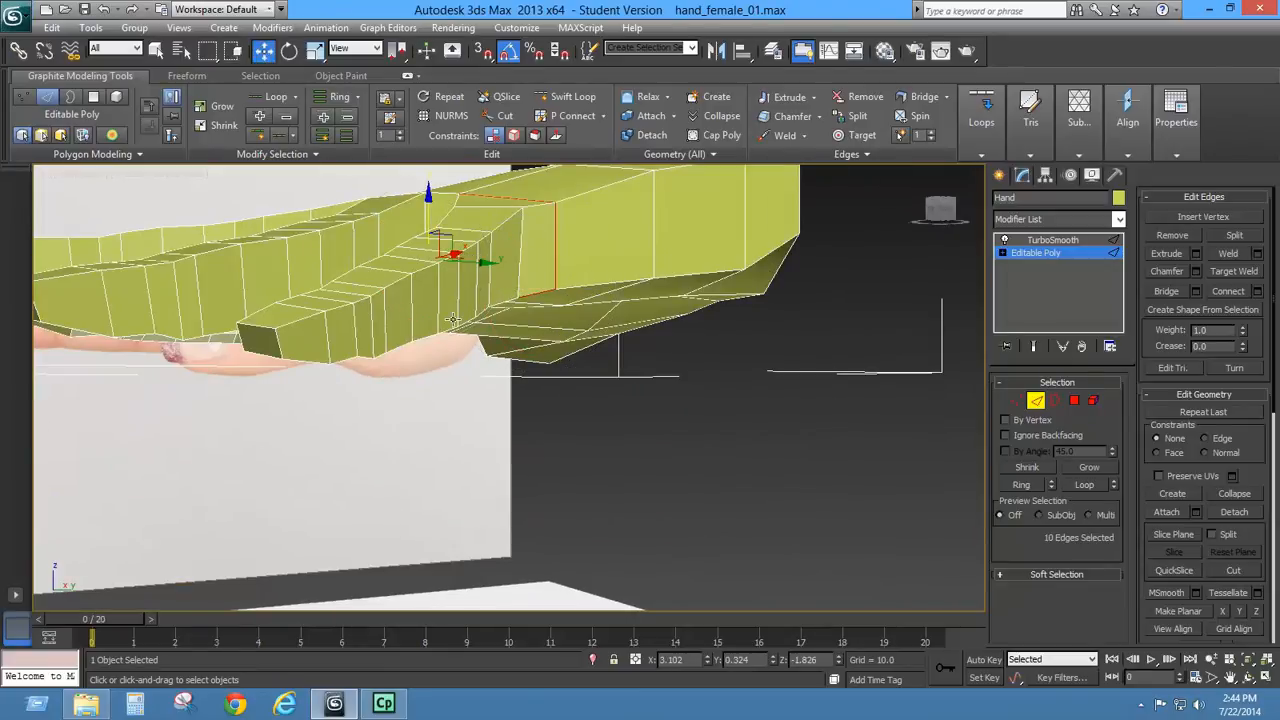
middle_click_drag(455, 324, 449, 308, "alt")
middle_click_drag(508, 213, 545, 308, "alt")
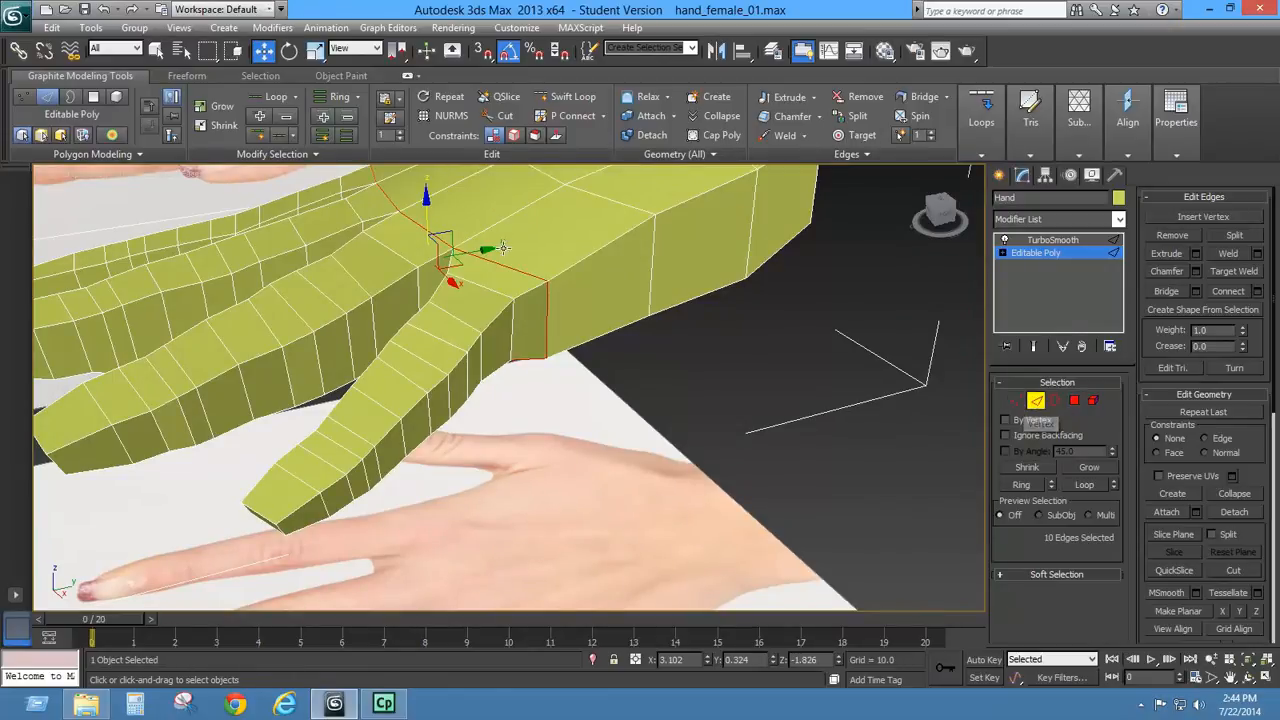
left_click(1015, 400, "ctrl")
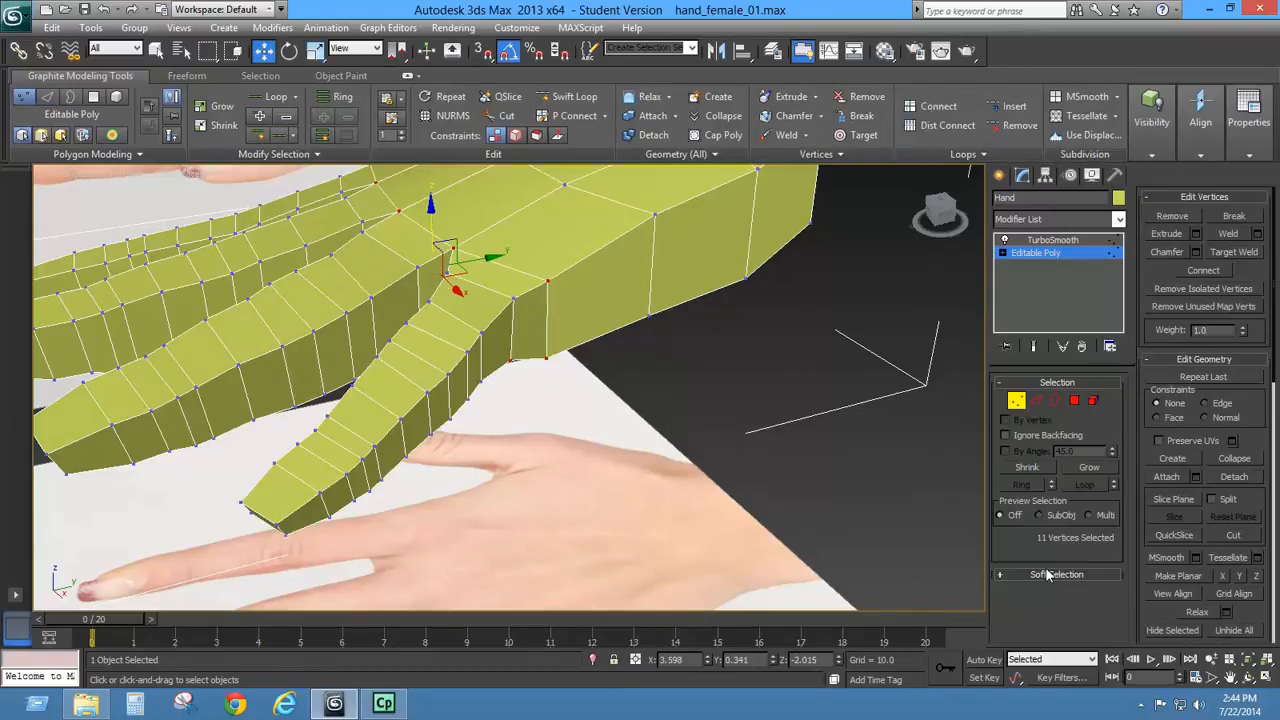
left_click(1044, 574)
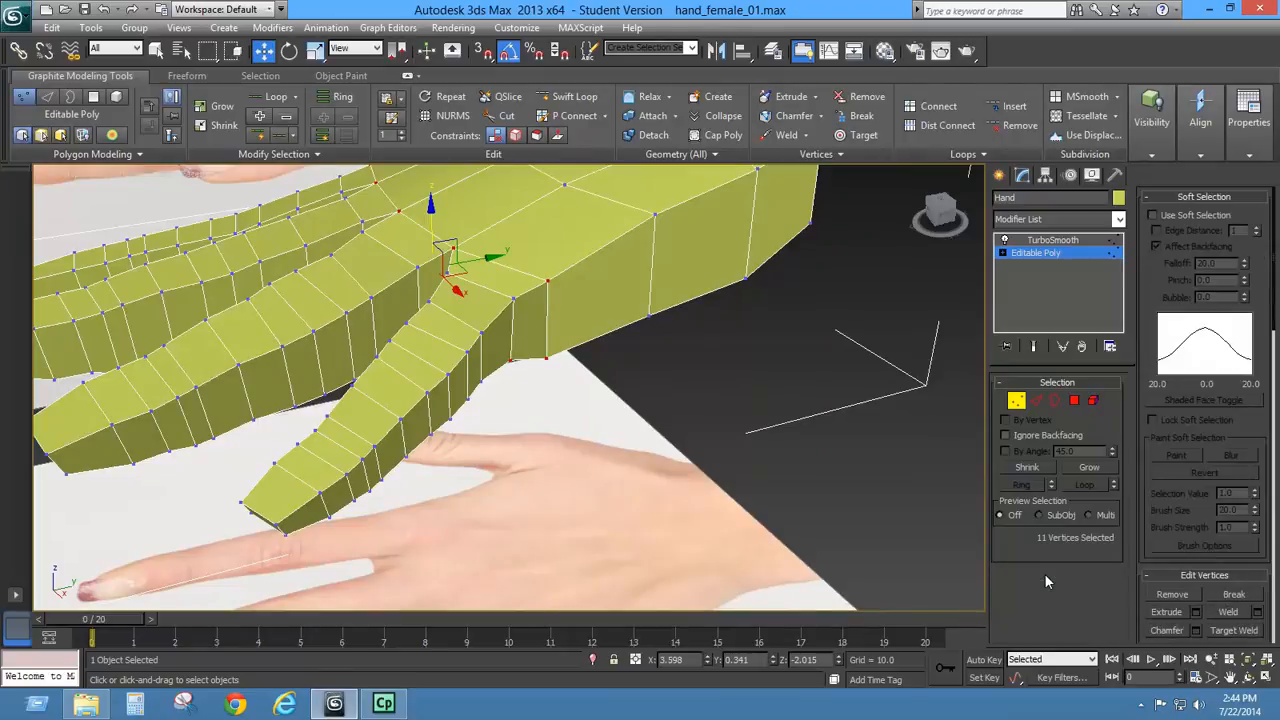
left_click(1168, 218)
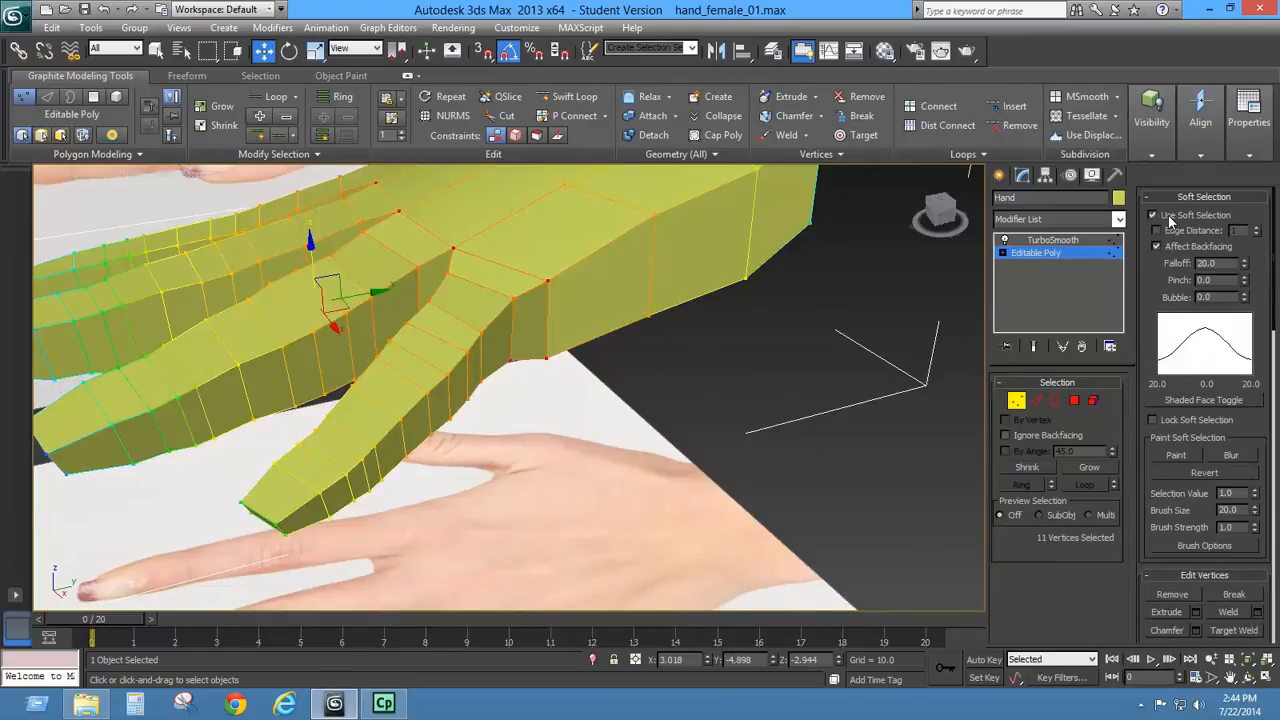
left_click_drag(1245, 268, 1218, 336)
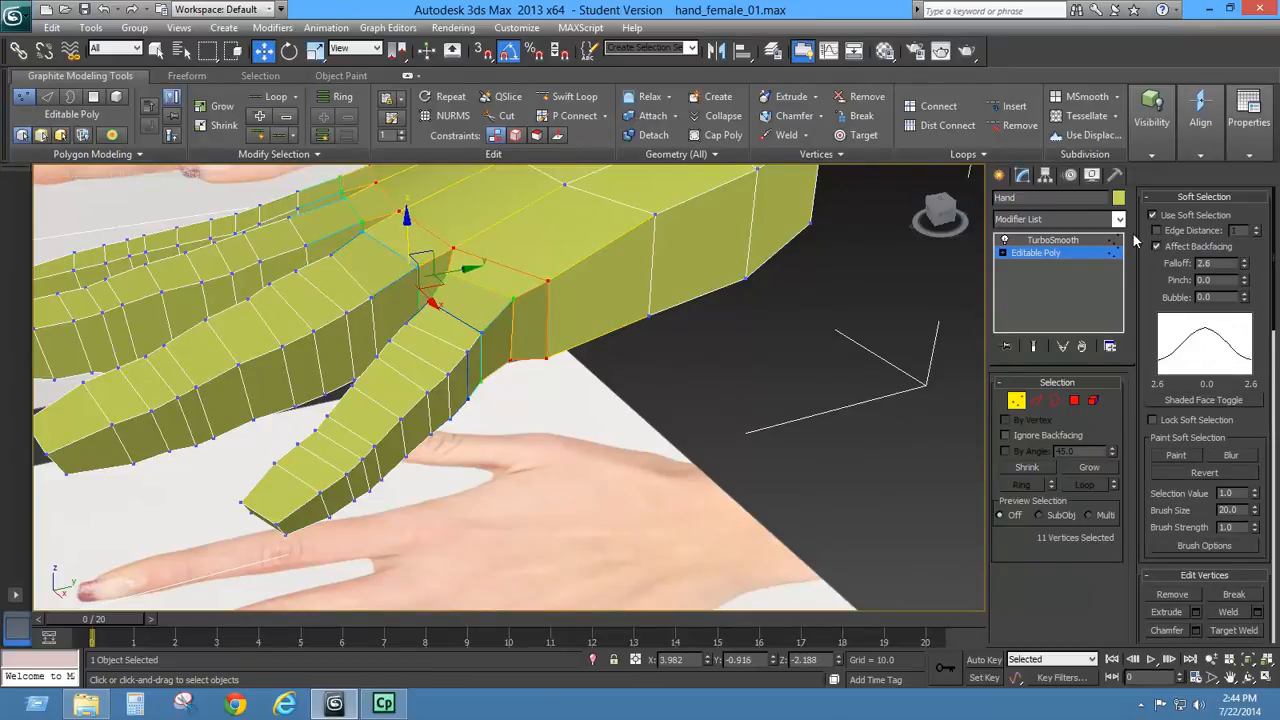
- Relax the soft-selected knuckle vertices with an amount of 0.4 and 1 iteration
scroll(1255, 430, "down", 5)
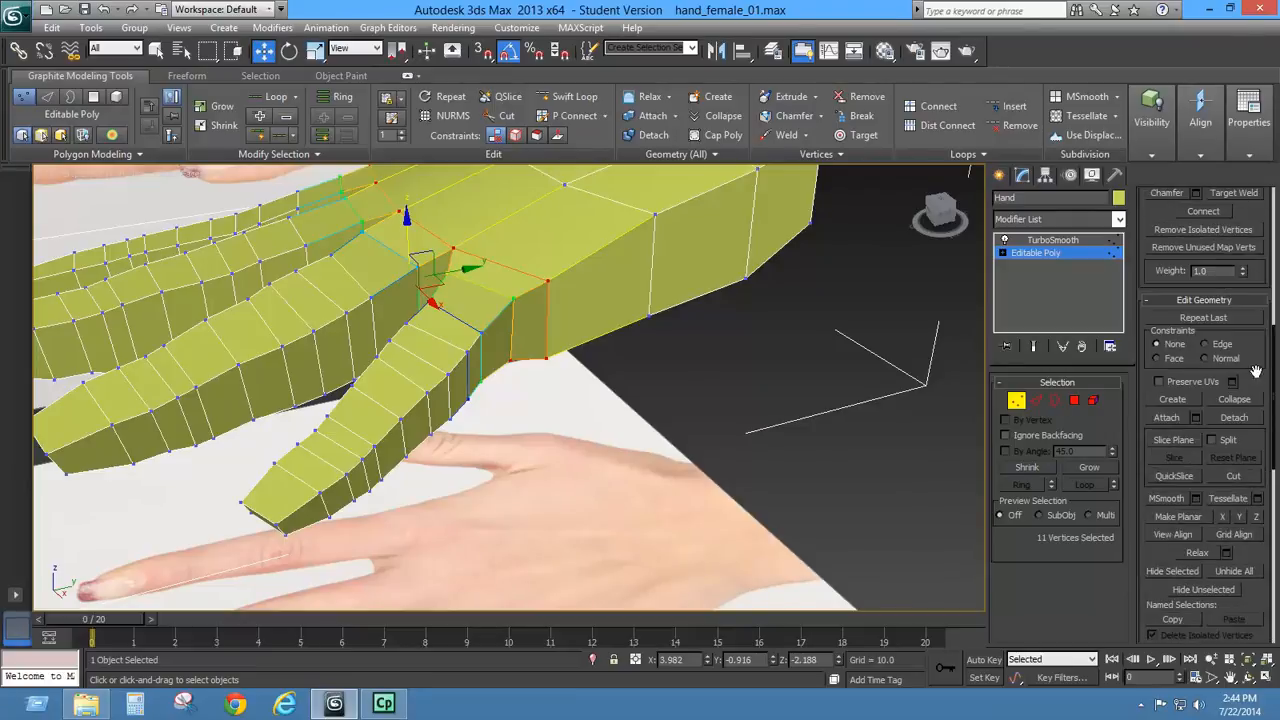
scroll(1252, 445, "down", 2)
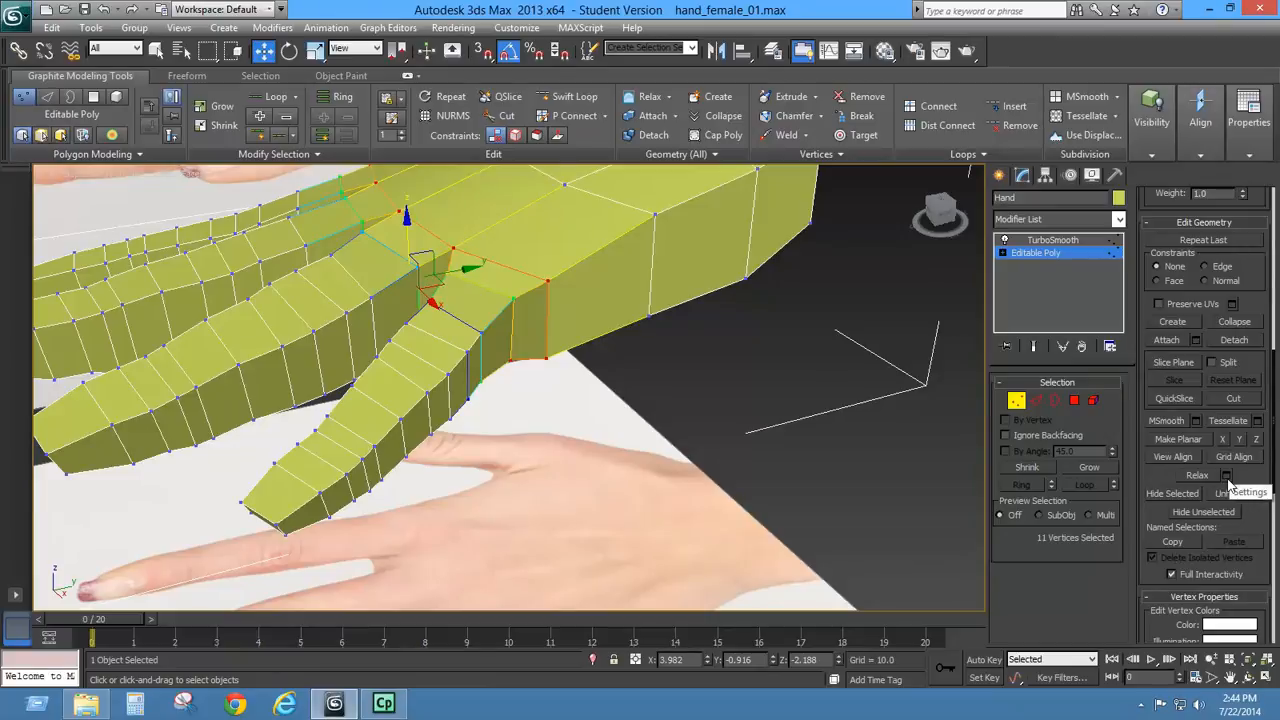
left_click(1227, 477)
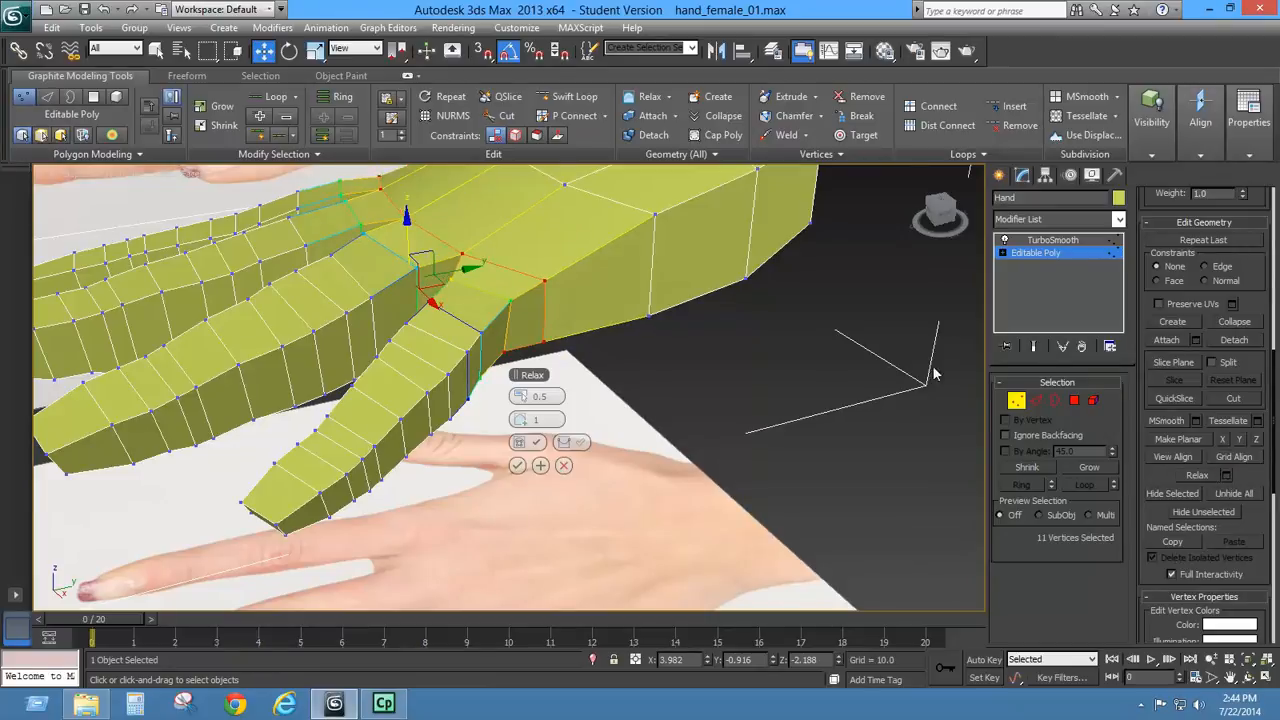
middle_click_drag(407, 357, 519, 310, "alt")
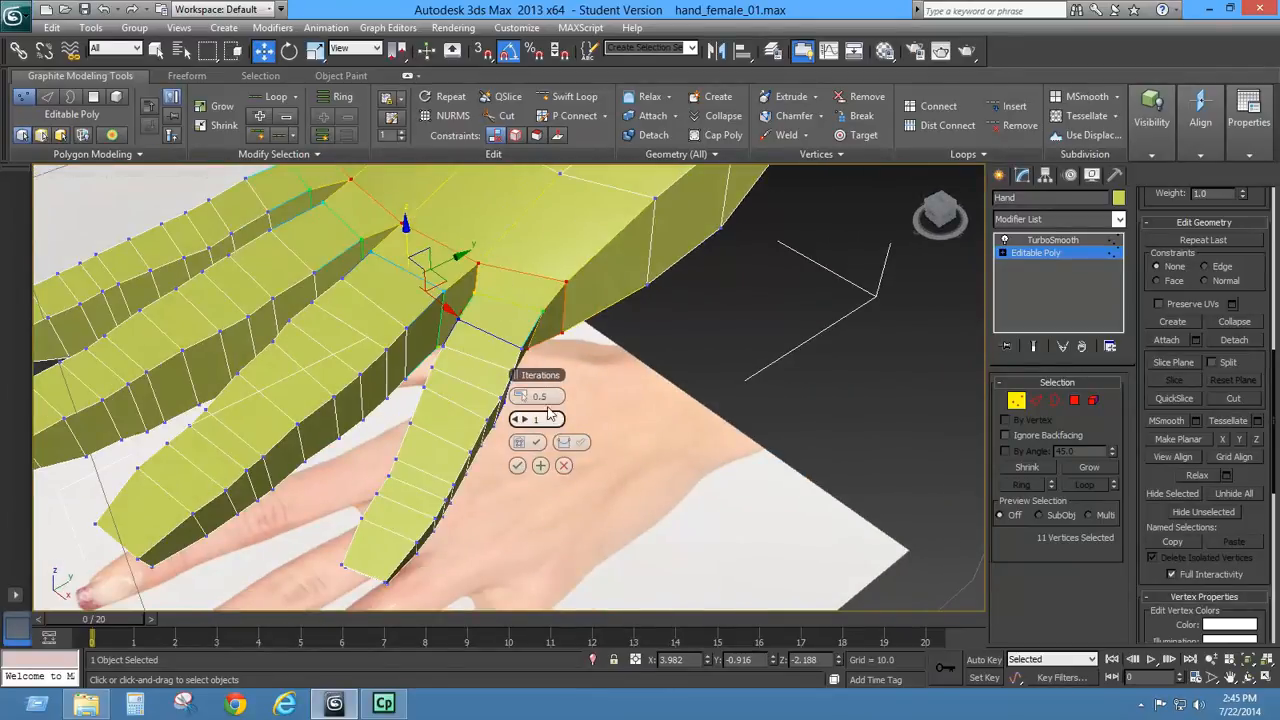
left_click_drag(532, 397, 528, 397)
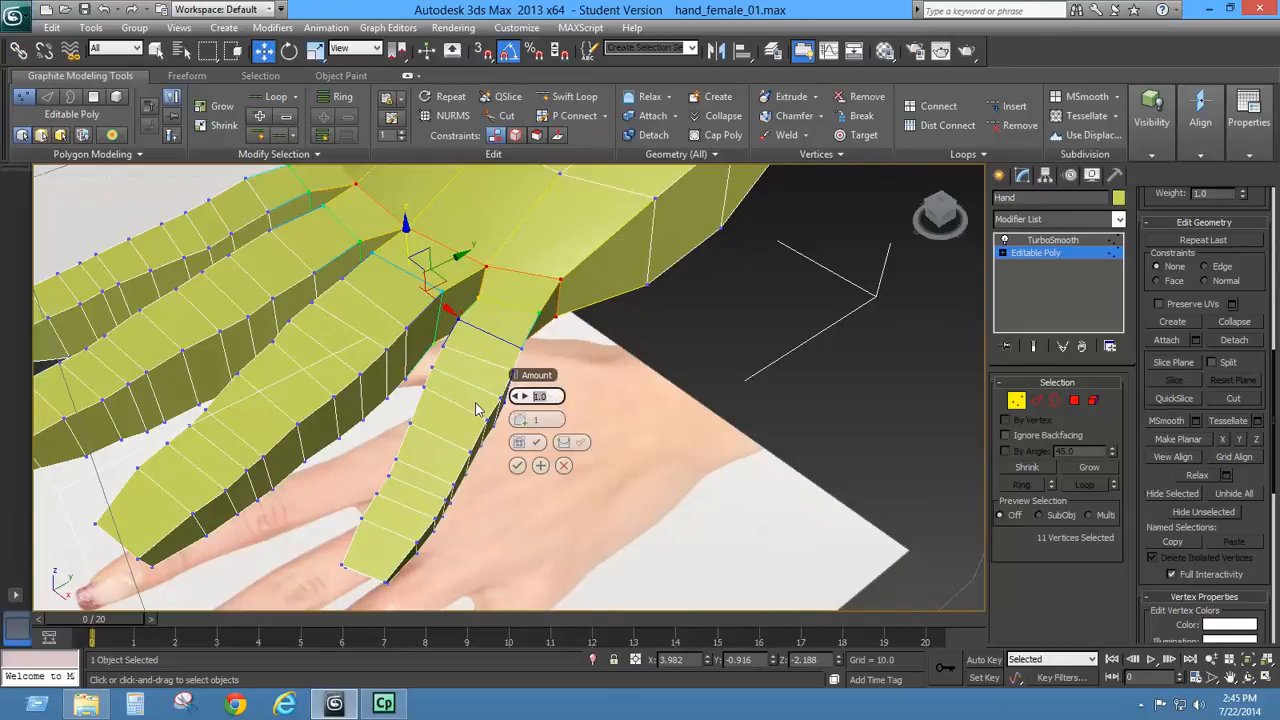
key("Return")
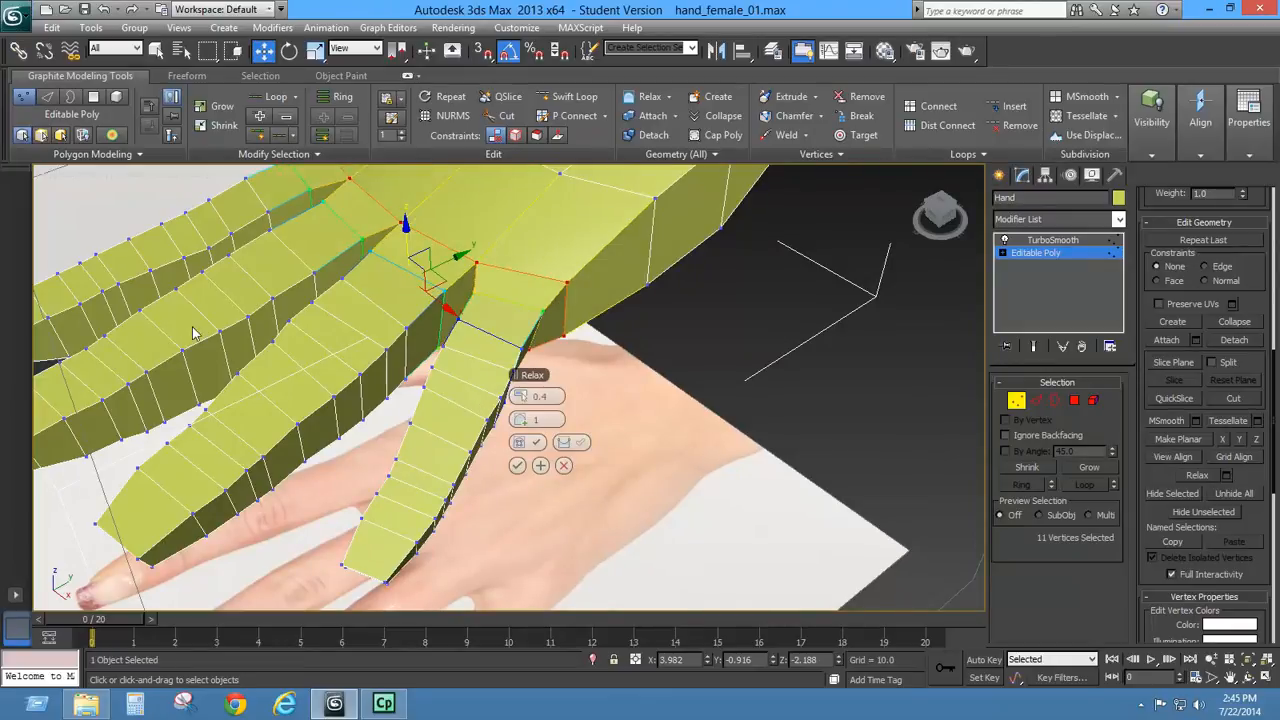
middle_click_drag(381, 351, 315, 287, "alt")
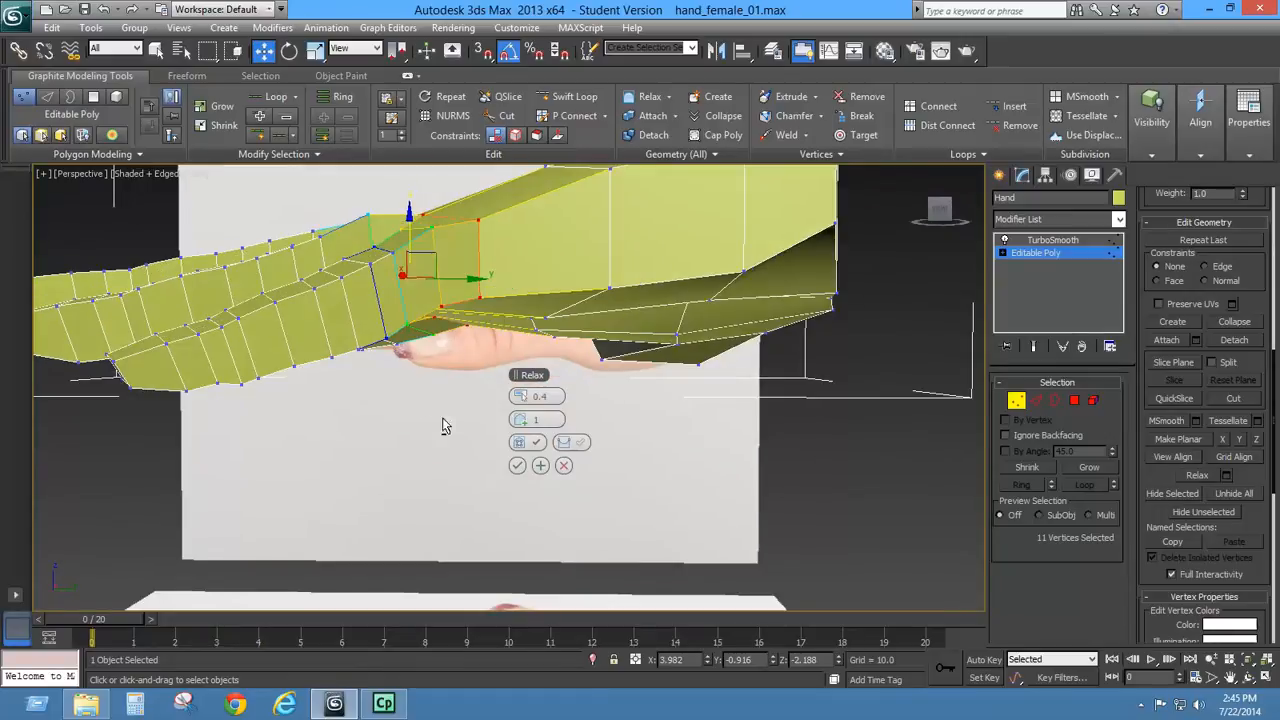
left_click(517, 465)
- Turn off soft selection and scale the knuckle vertices up slightly along the vertical axis
middle_click_drag(371, 342, 490, 348, "alt")
middle_click_drag(529, 299, 505, 320, "alt")
left_click(315, 51)
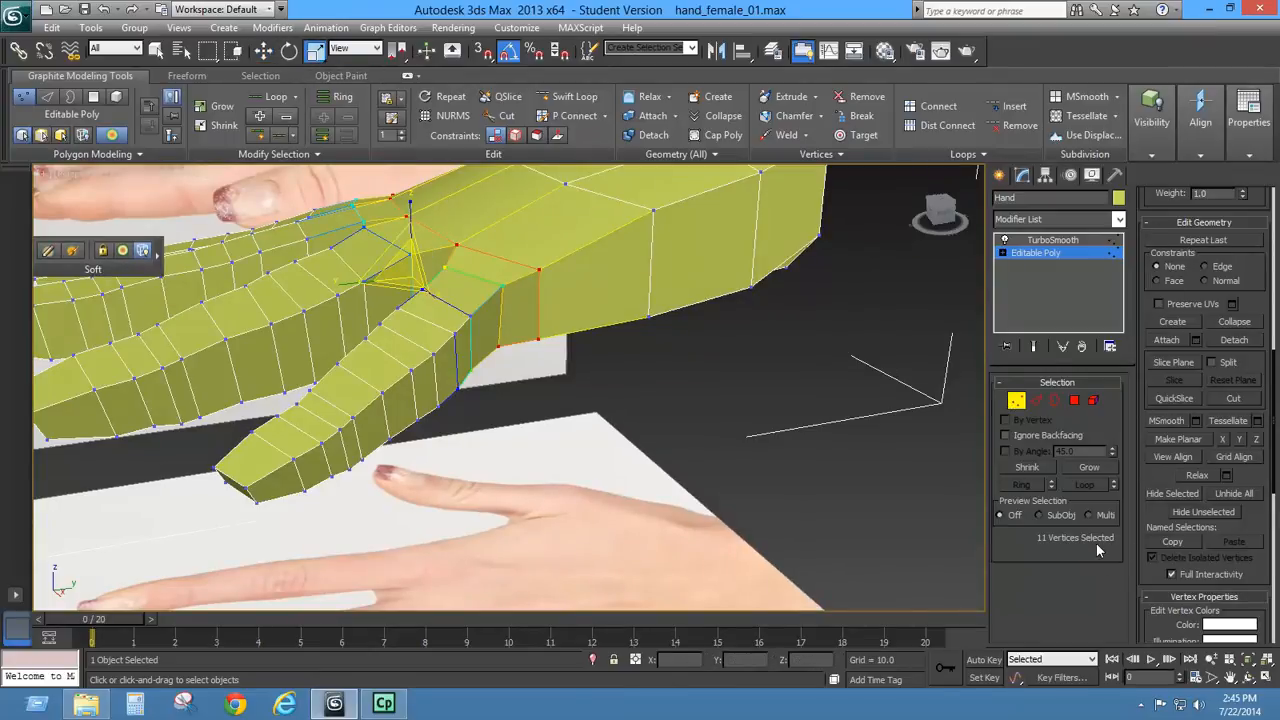
left_click_drag(1151, 223, 1153, 708)
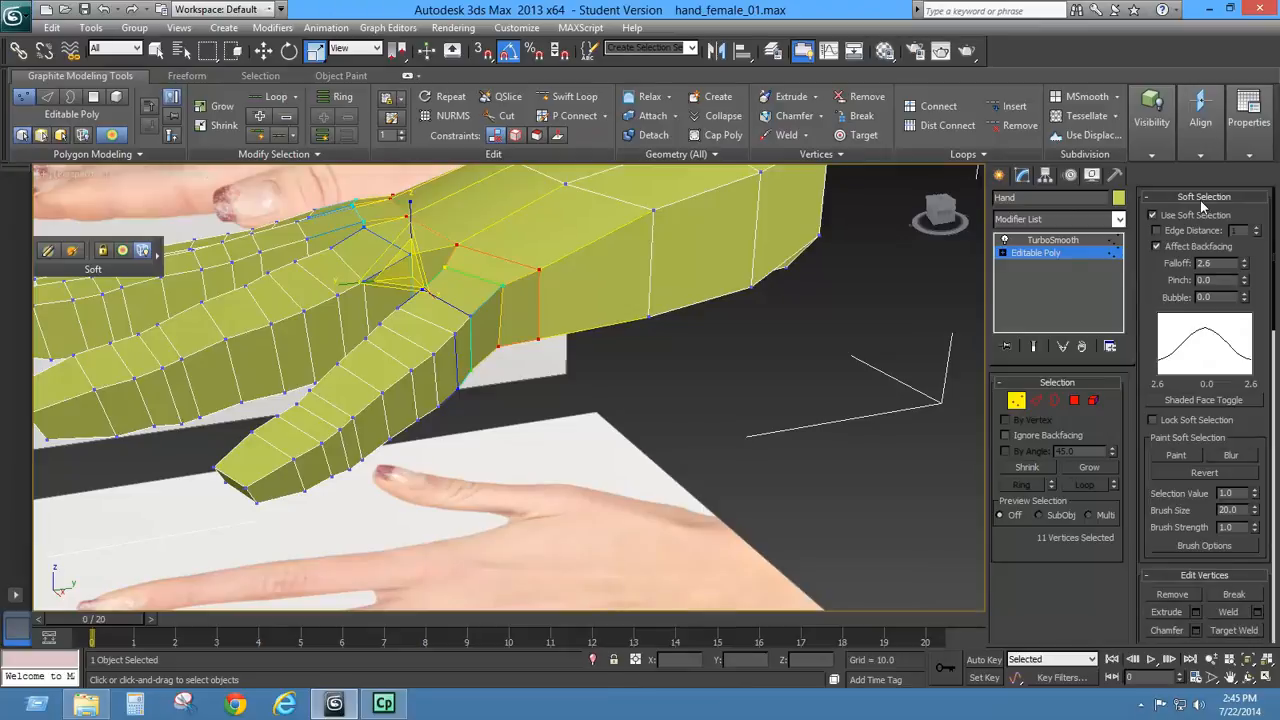
left_click(1183, 215)
left_click(1185, 197)
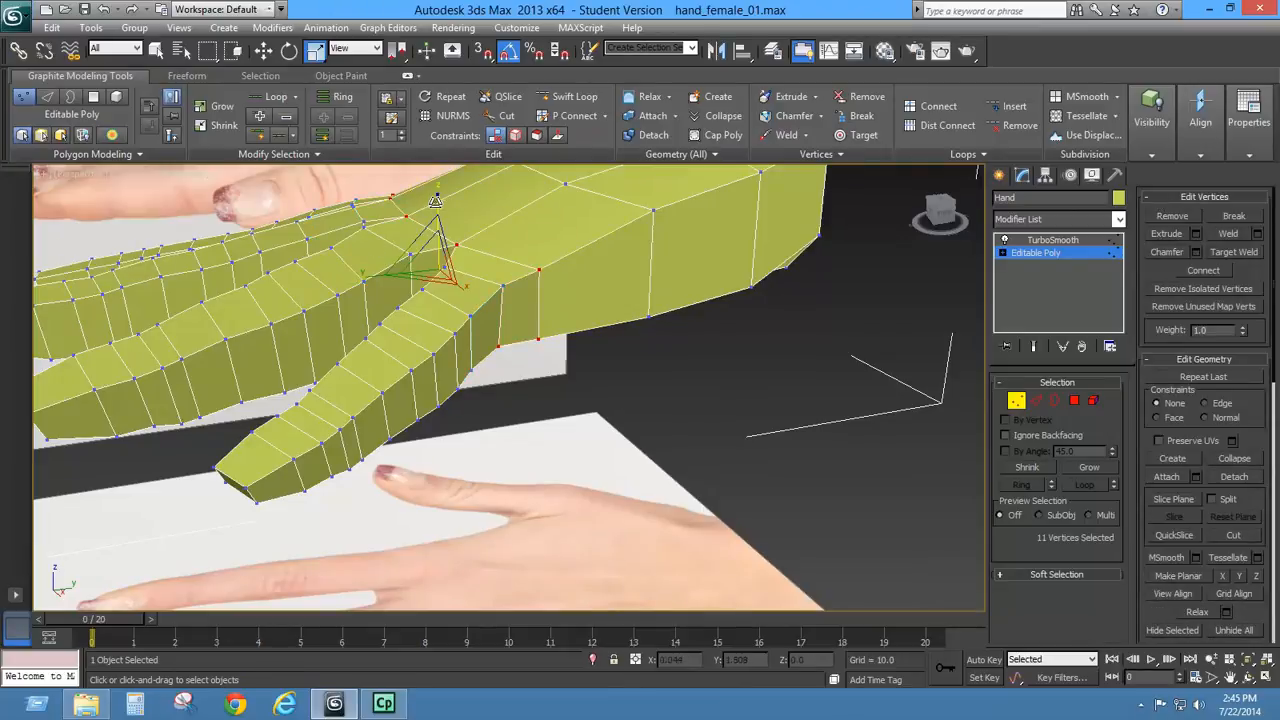
left_click_drag(436, 204, 435, 196)
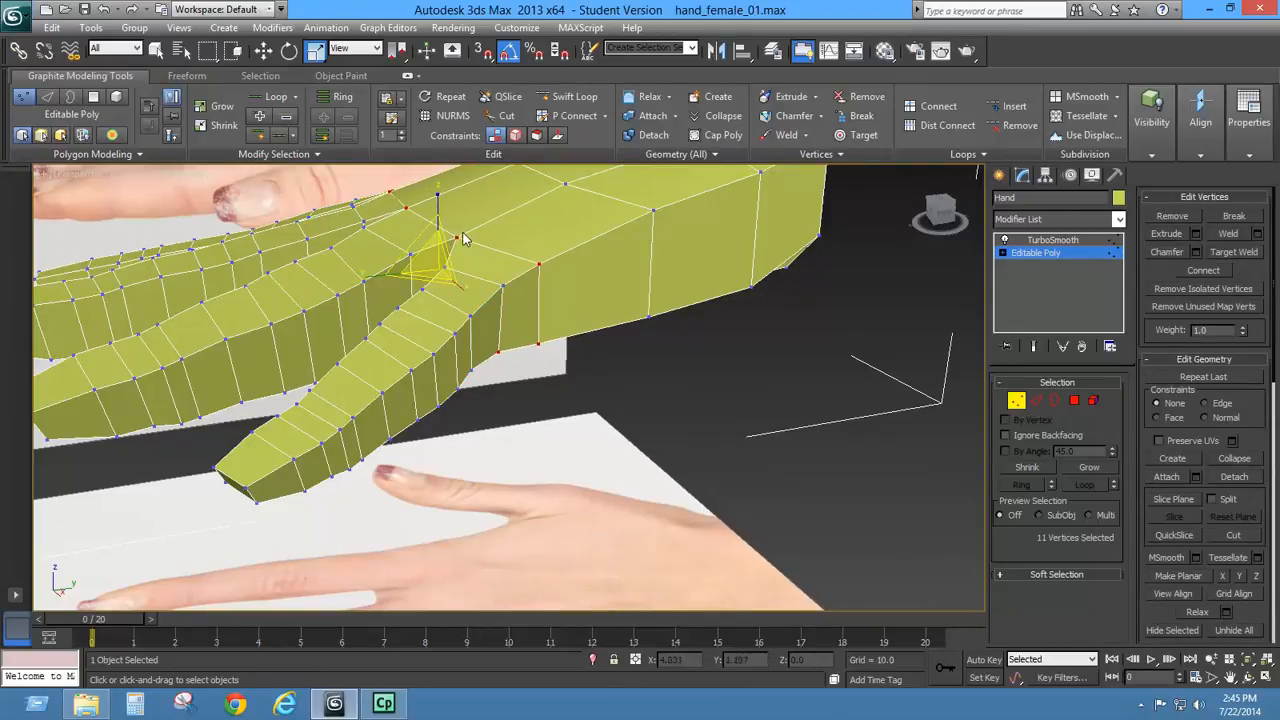
- Inspect the hand with TurboSmooth applied and the edge lines hidden
middle_click_drag(488, 301, 641, 292, "alt")
left_click(1052, 240)
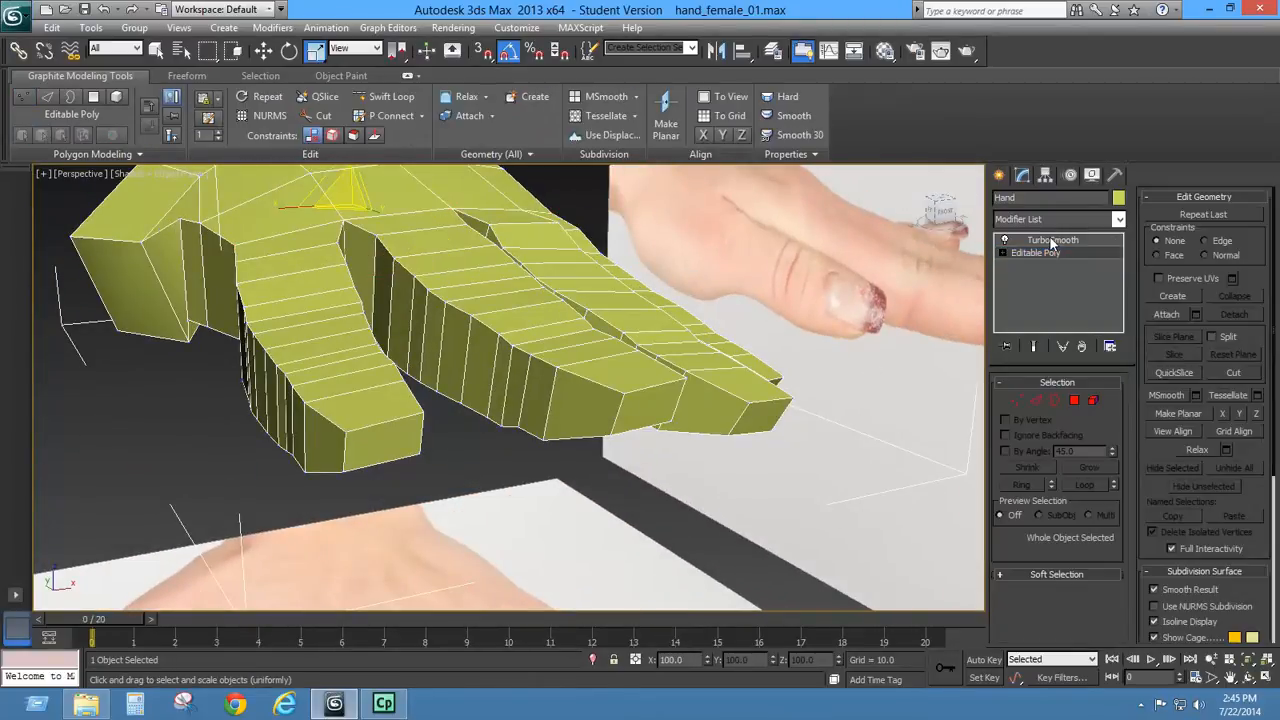
middle_click_drag(517, 349, 522, 414, "alt")
key("F4")
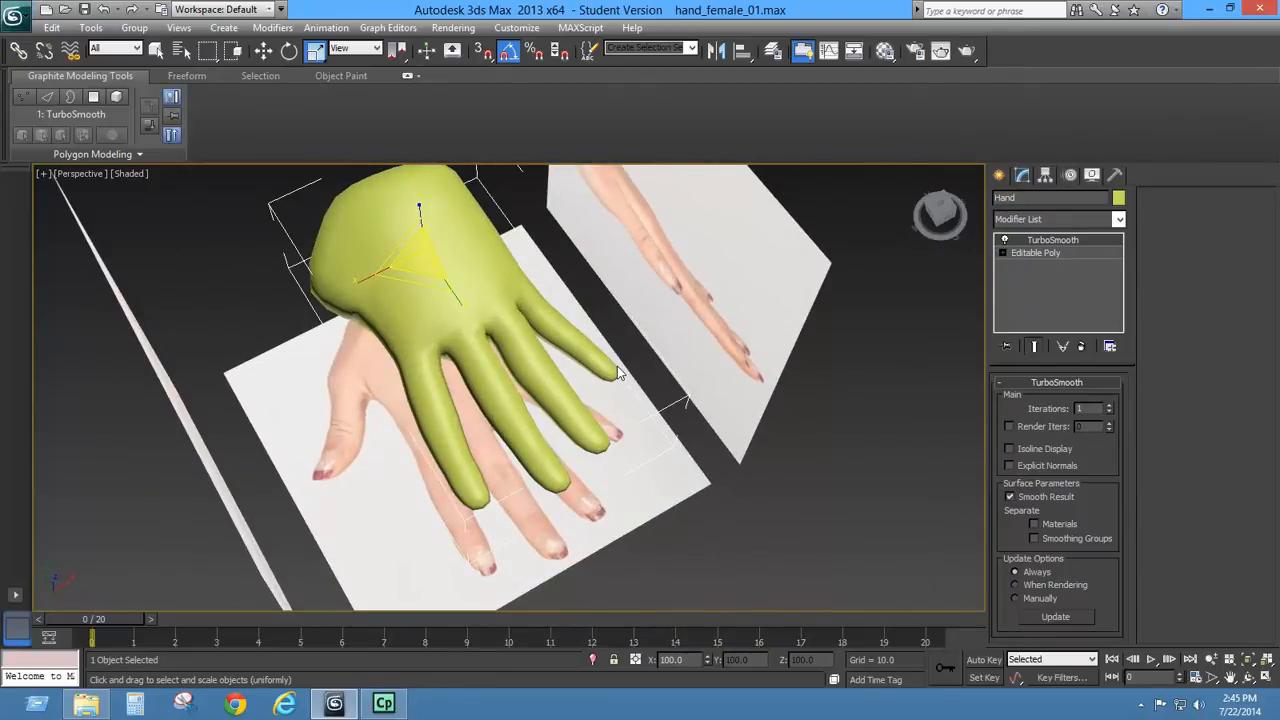
- Return to the Editable Poly level of the hand and show its edged faces around the thumb base
left_click(1035, 254)
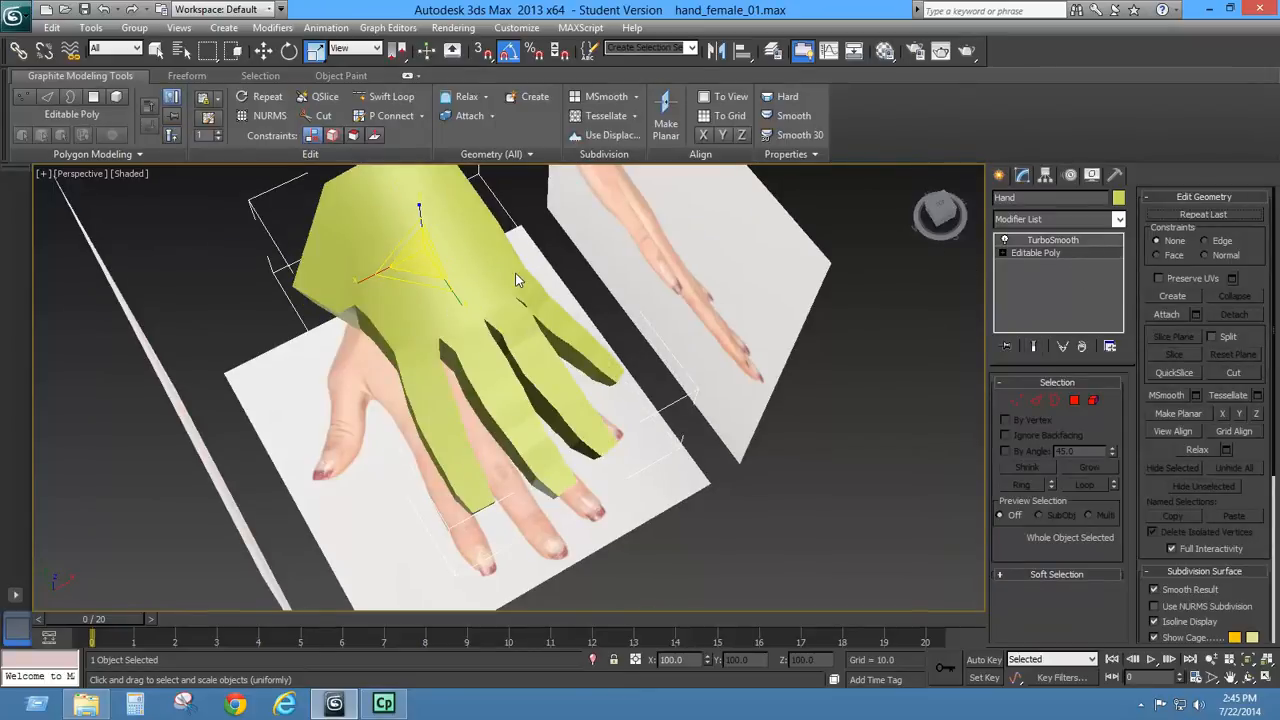
key("r")
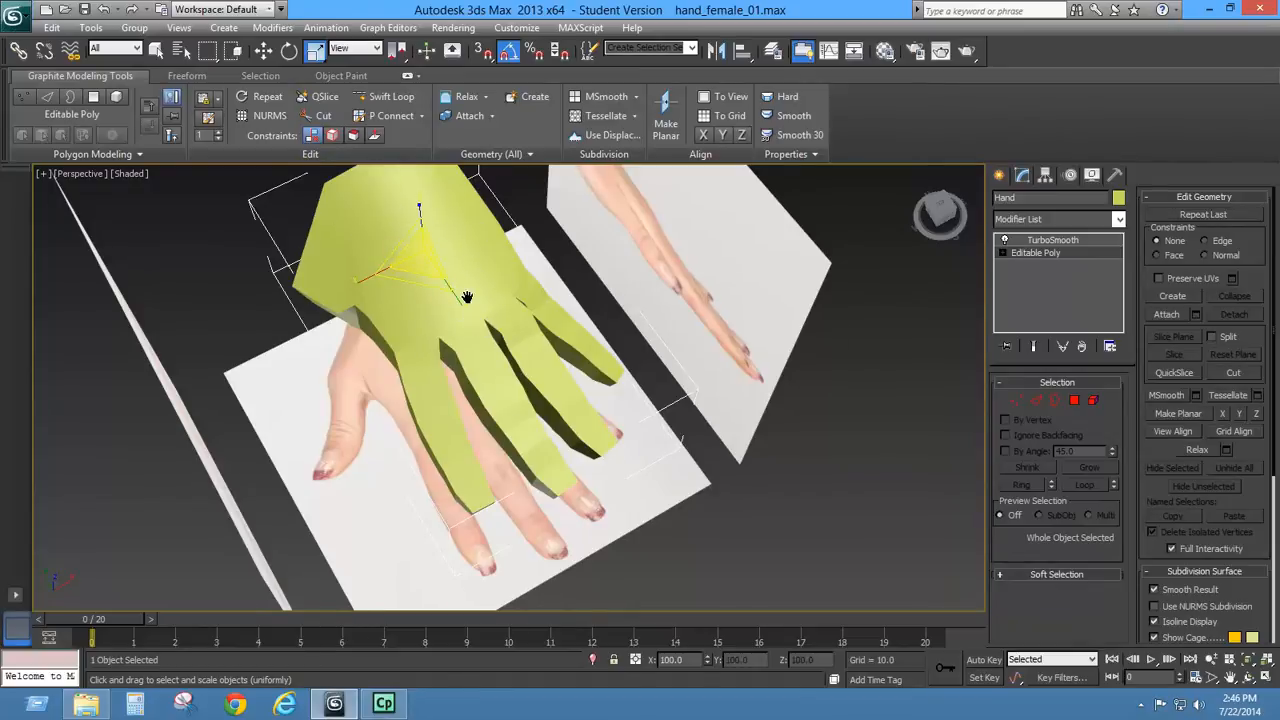
middle_click_drag(467, 297, 491, 346, "alt")
middle_click_drag(423, 394, 468, 327, "alt")
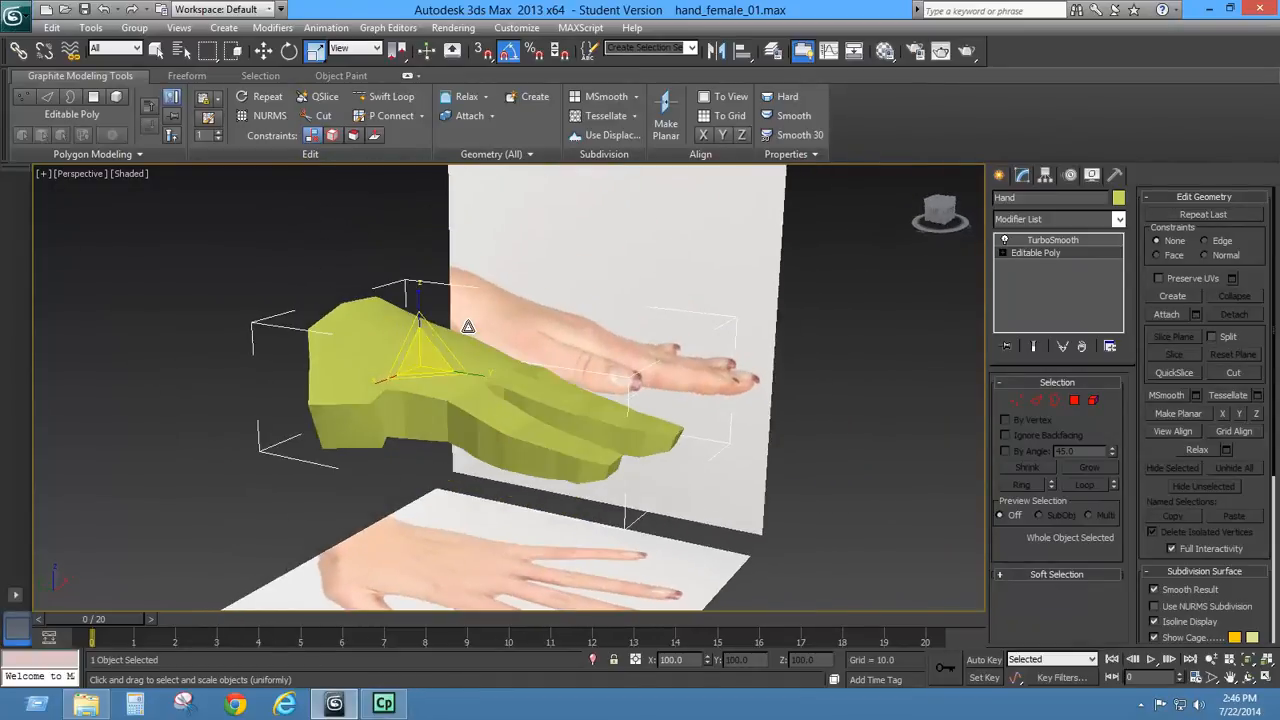
scroll(450, 453, "up", 3)
key("F4")
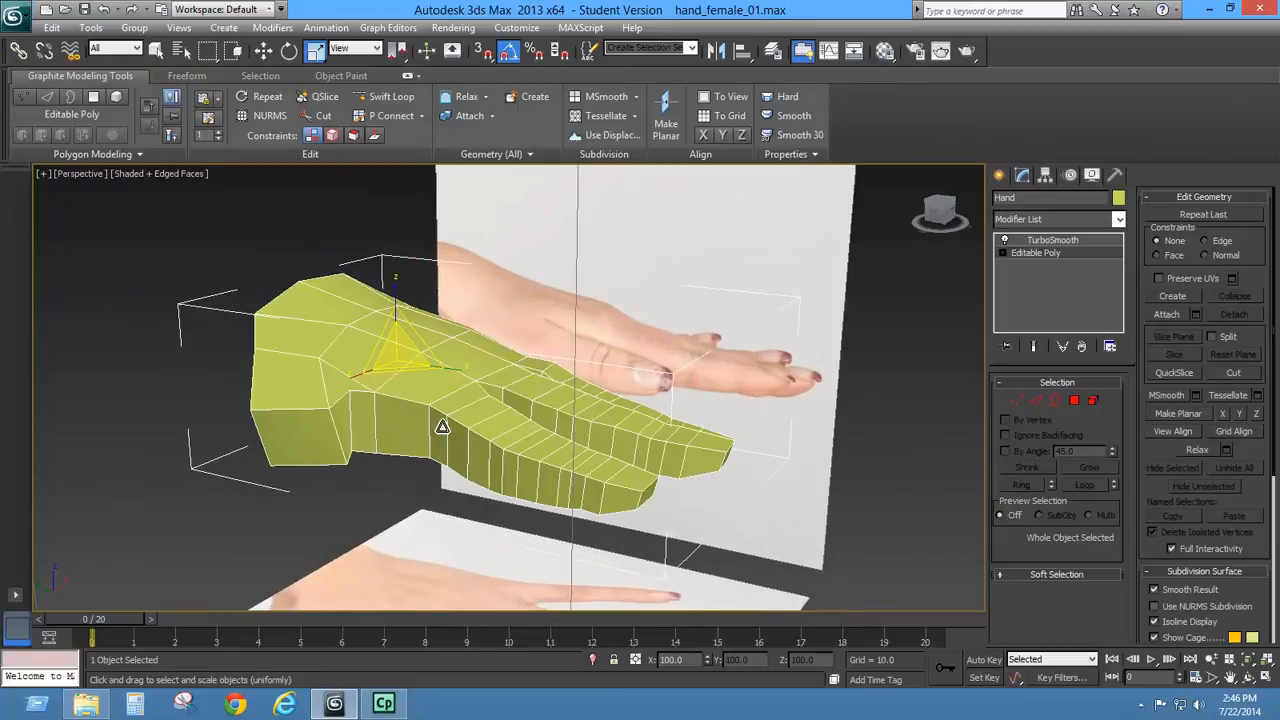
mouse_move(443, 429)
middle_mouse_down()
mouse_move(405, 440)
mouse_move(418, 428)
middle_mouse_up()
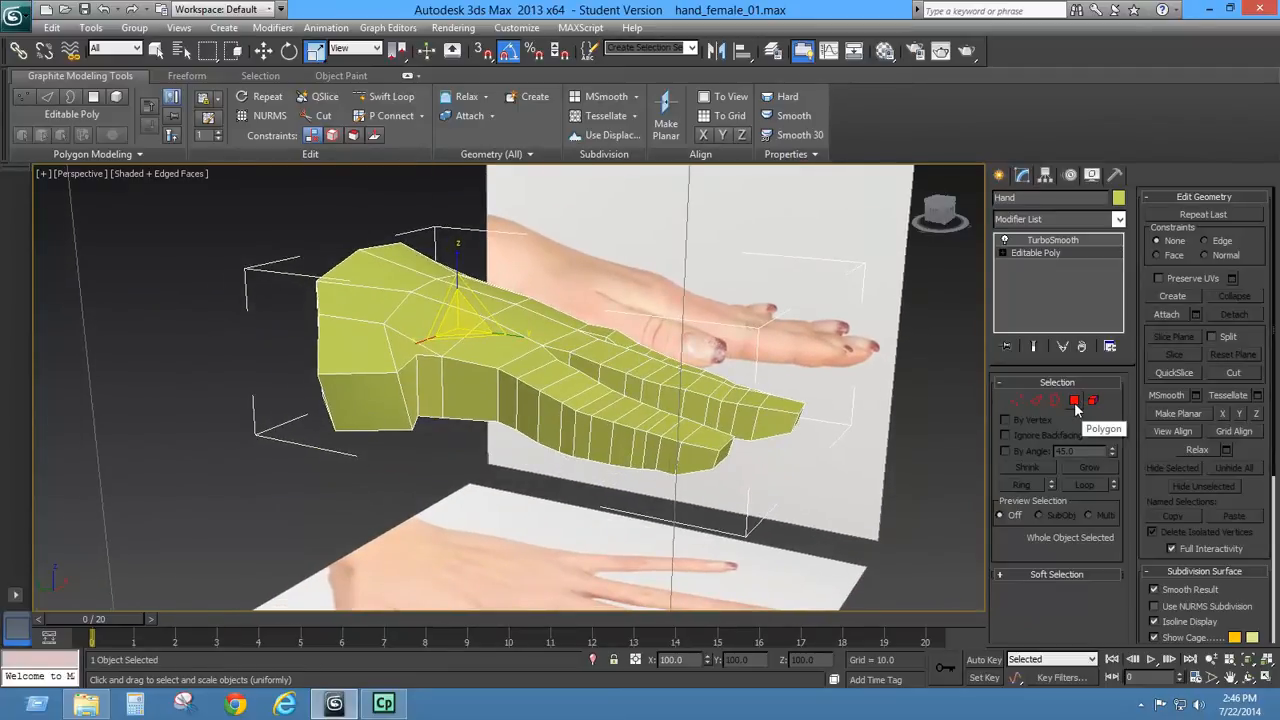
- Extrude the end polygon of the thumb base by 3.905
left_click(1075, 401)
left_click(410, 400)
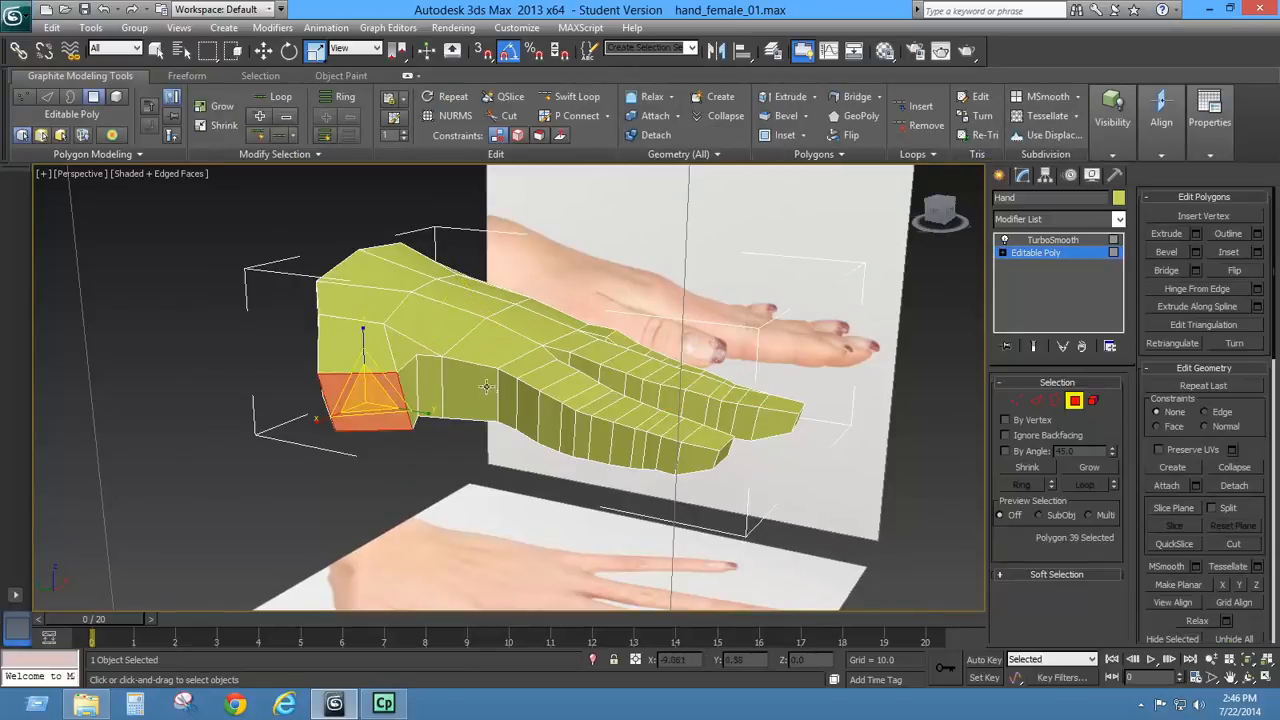
key("t")
scroll(543, 451, "up", 6)
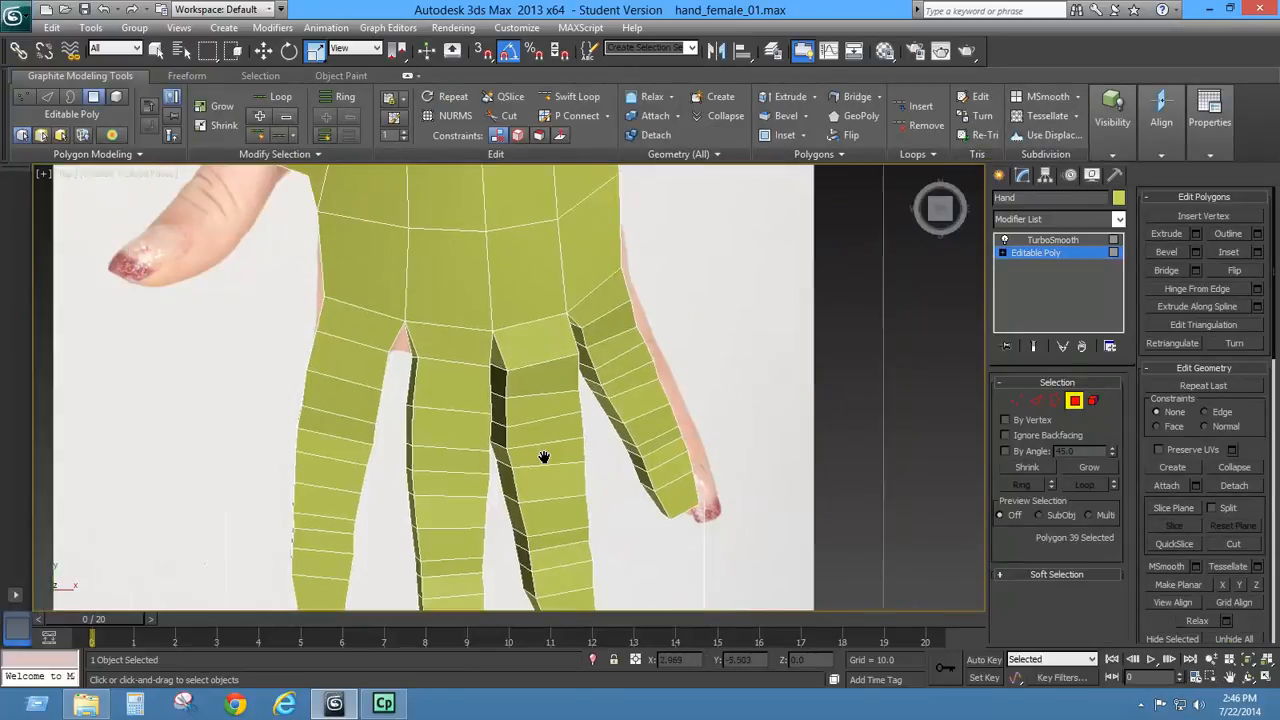
middle_click_drag(565, 408, 557, 356)
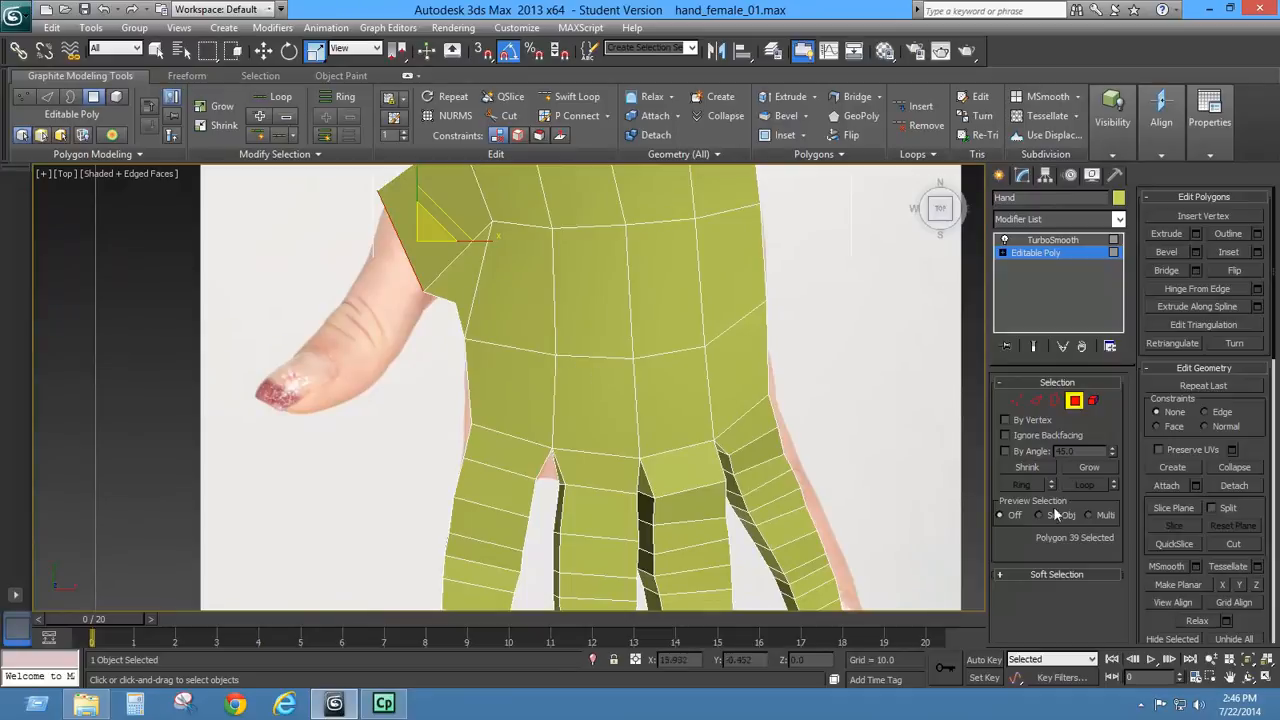
left_click(1196, 233)
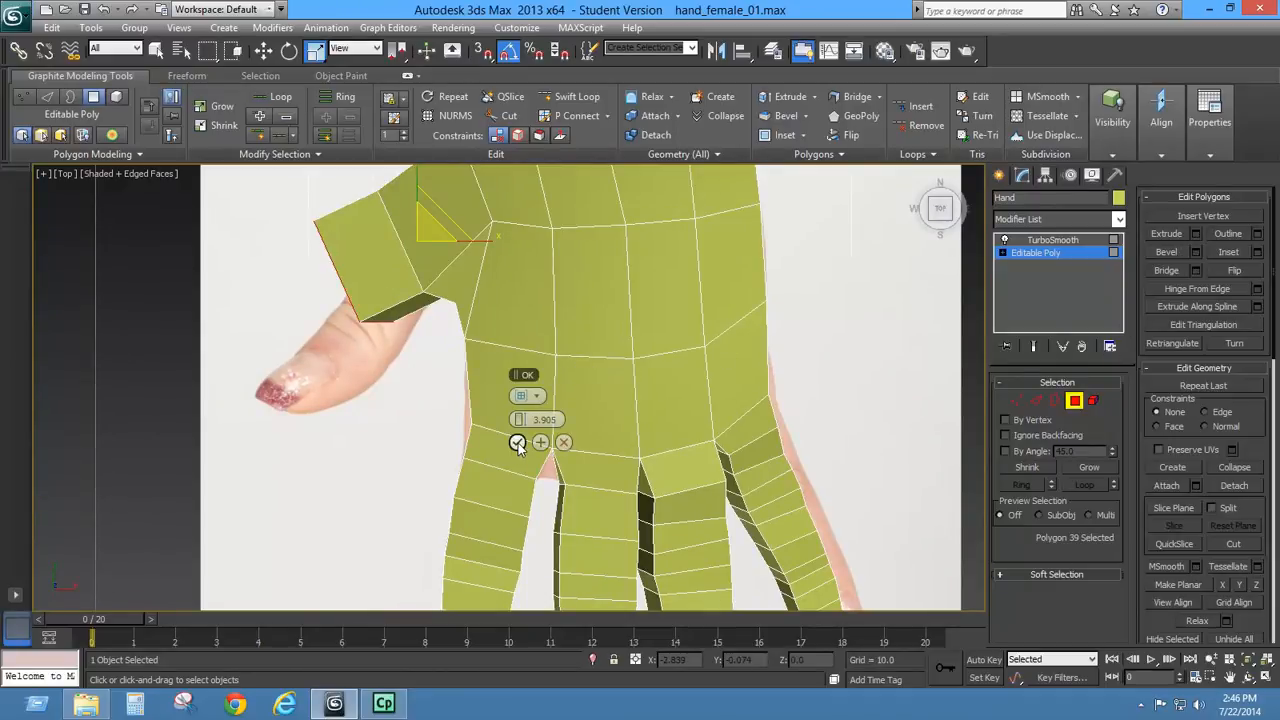
left_click(517, 443)
- Move the extruded thumb polygon toward the reference thumb tip and rotate it to follow the thumb's direction
left_click(263, 50)
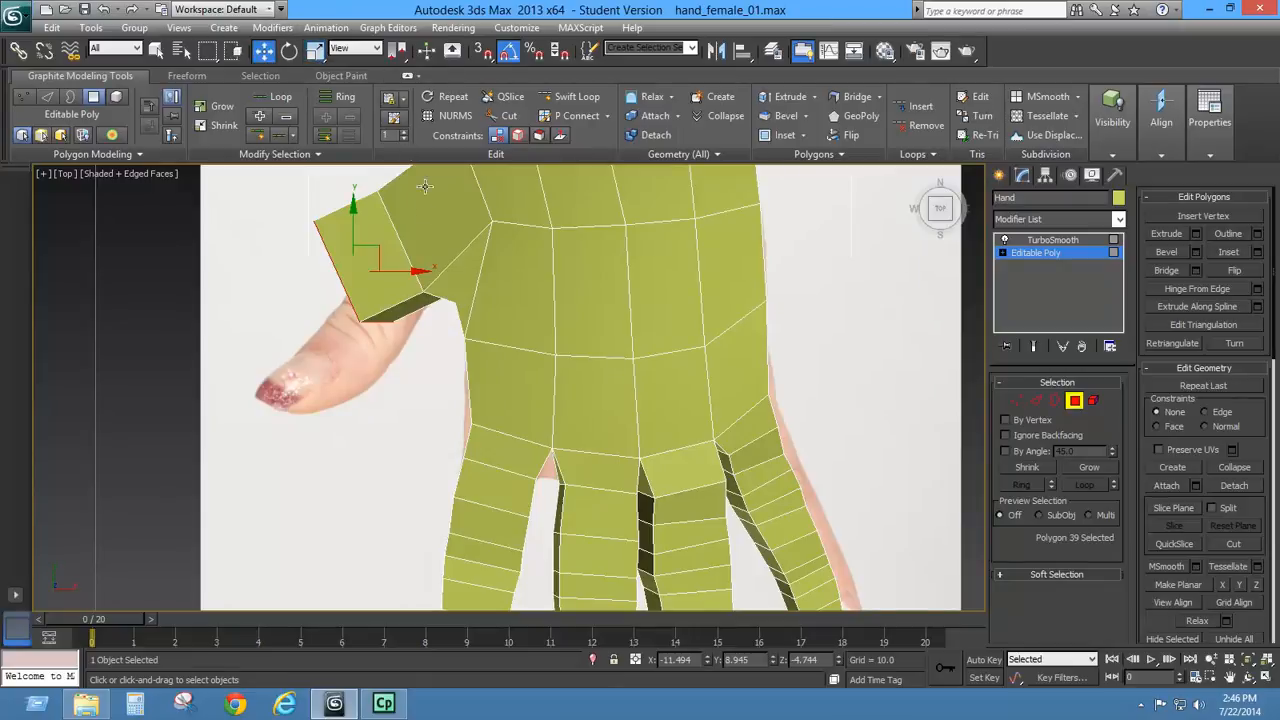
left_click_drag(371, 251, 322, 334)
left_click(289, 50)
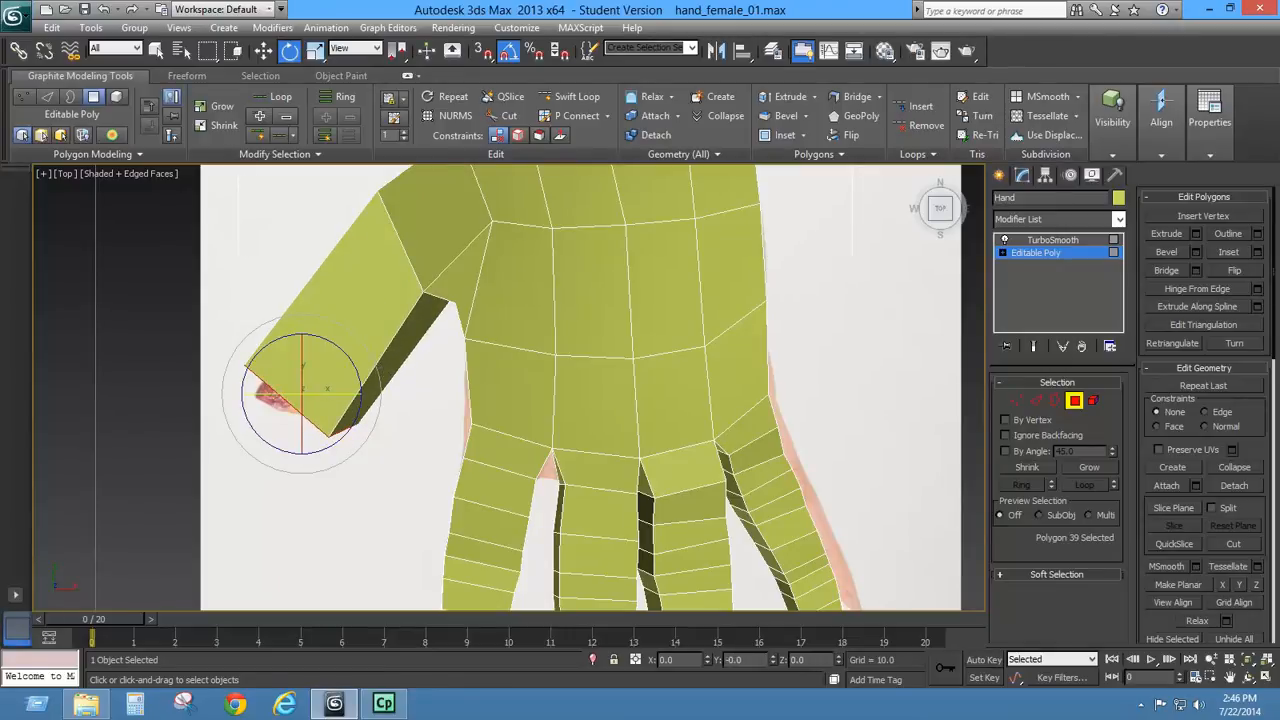
left_click_drag(322, 394, 288, 394)
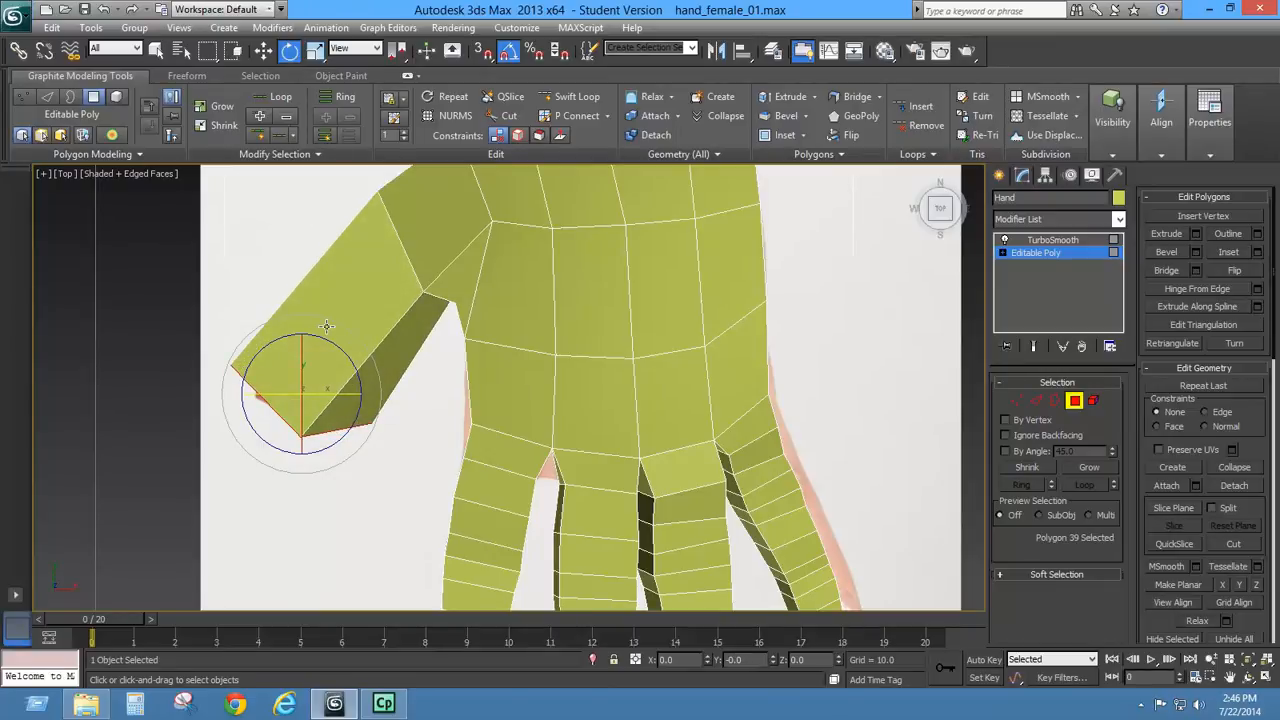
- Scale the thumb's end polygon down uniformly to about 58 percent
key("l")
middle_click_drag(403, 343, 694, 306)
scroll(421, 365, "down", 2)
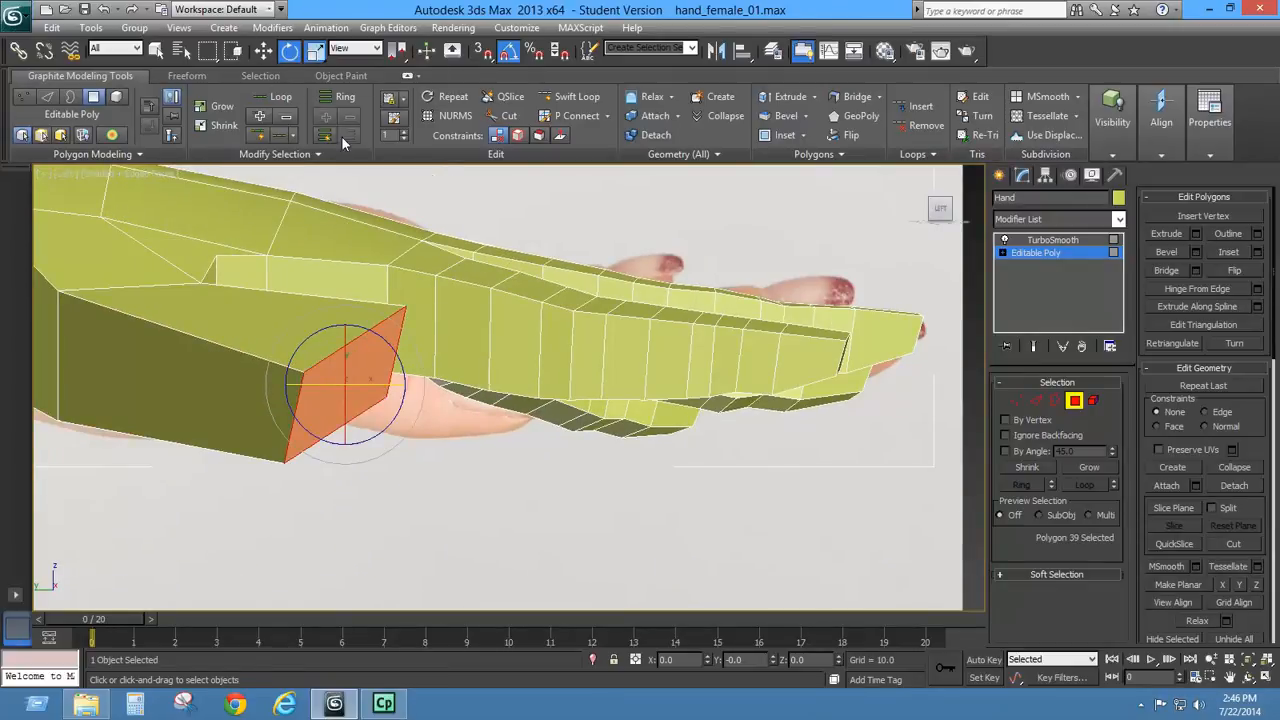
left_click(315, 50)
left_click_drag(360, 381, 351, 434)
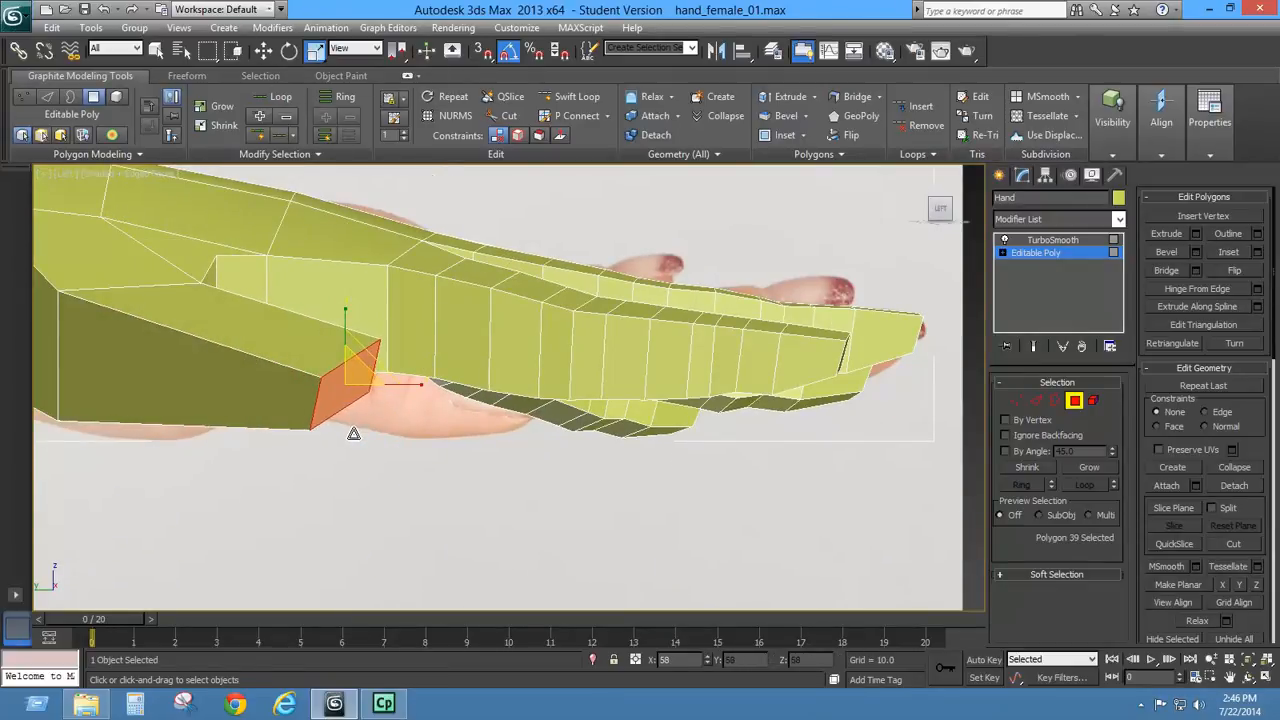
- Turn on see-through display and lower the thumb's end polygon toward the side reference image in the left view
key("alt+x")
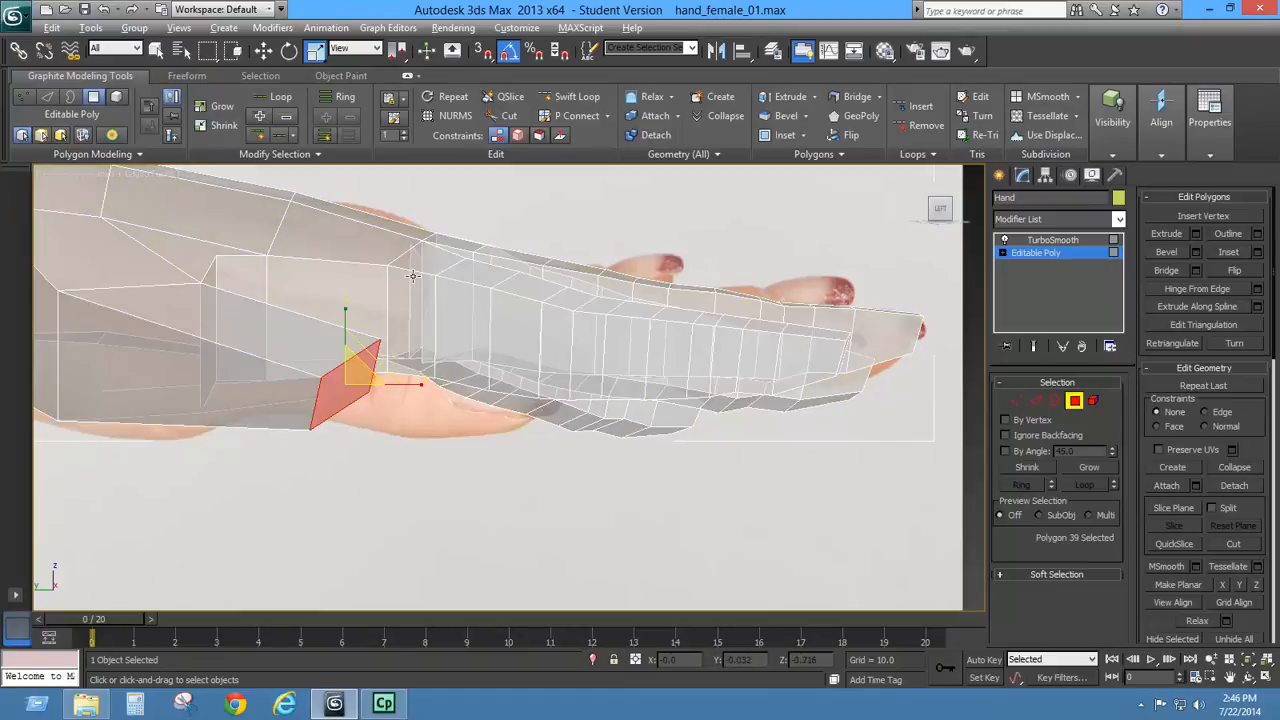
middle_click_drag(414, 342, 535, 350)
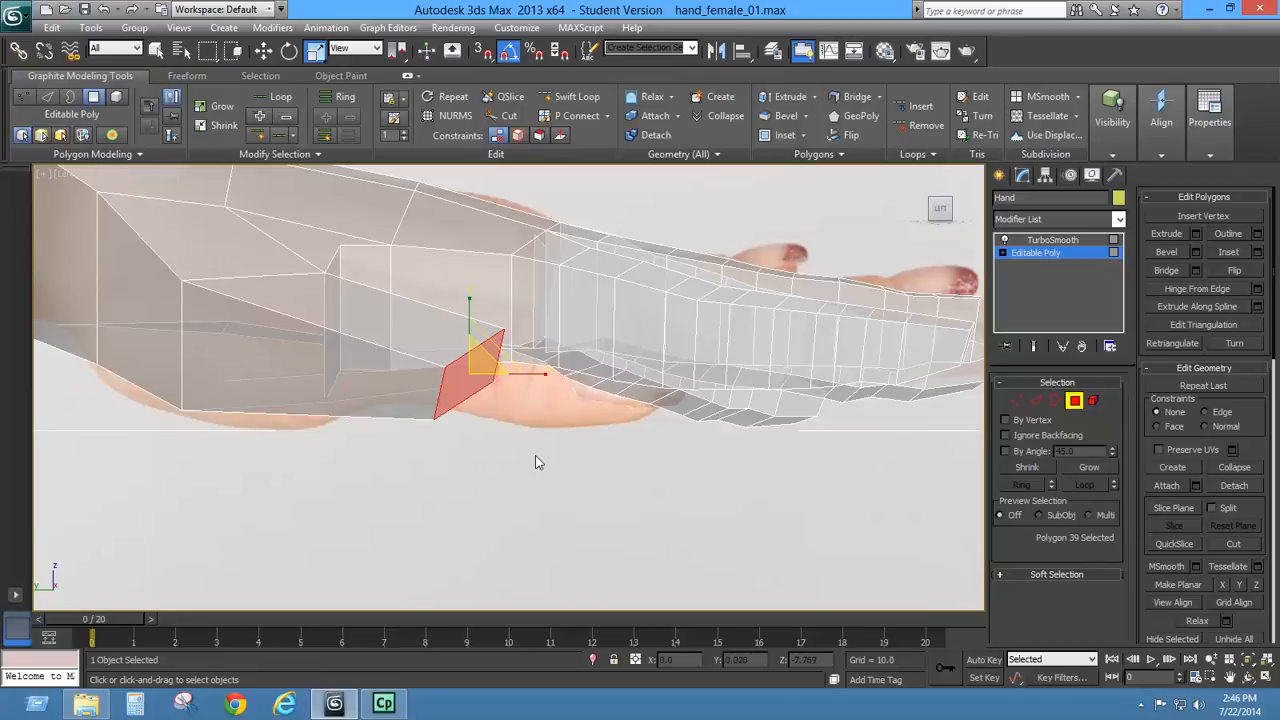
key("t")
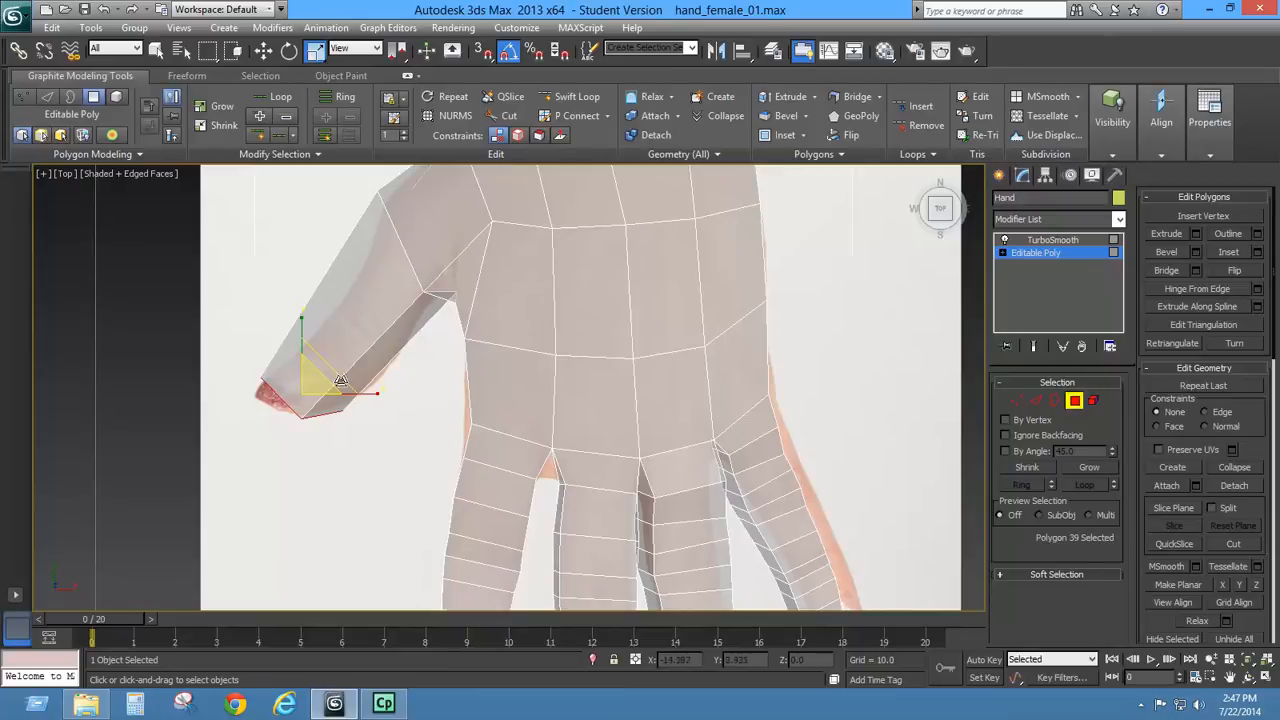
key("l")
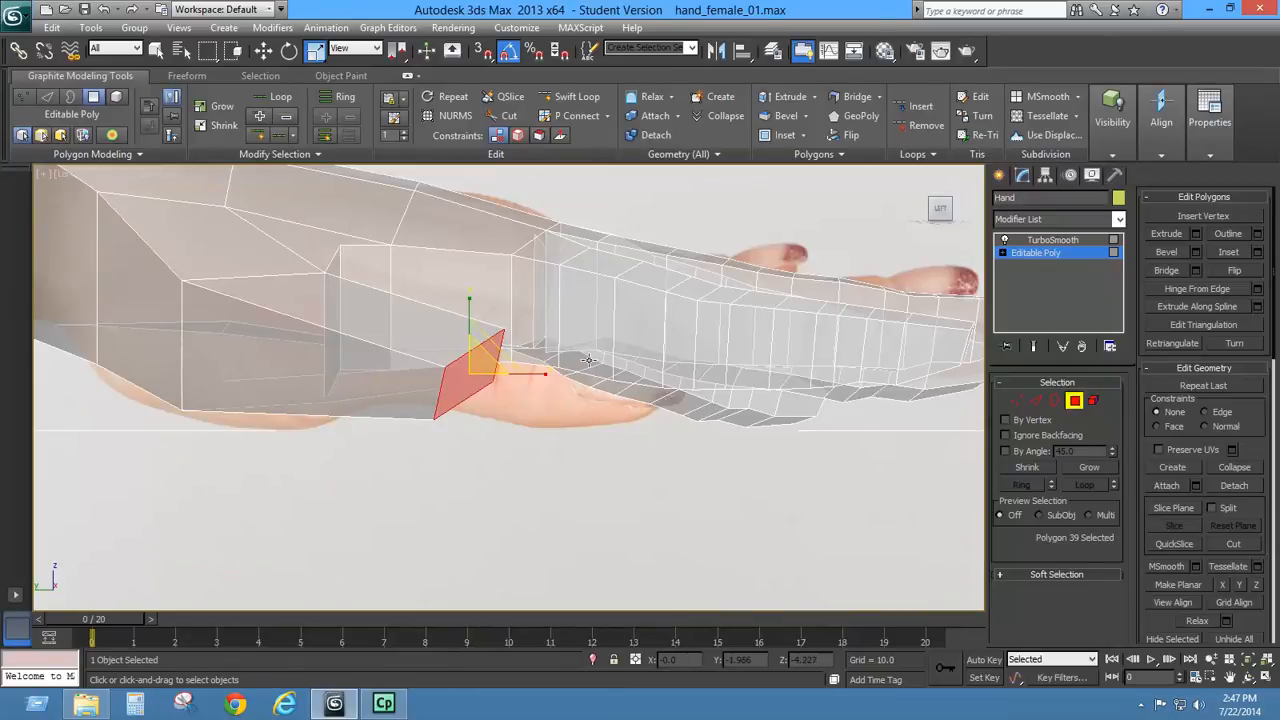
left_click(263, 51)
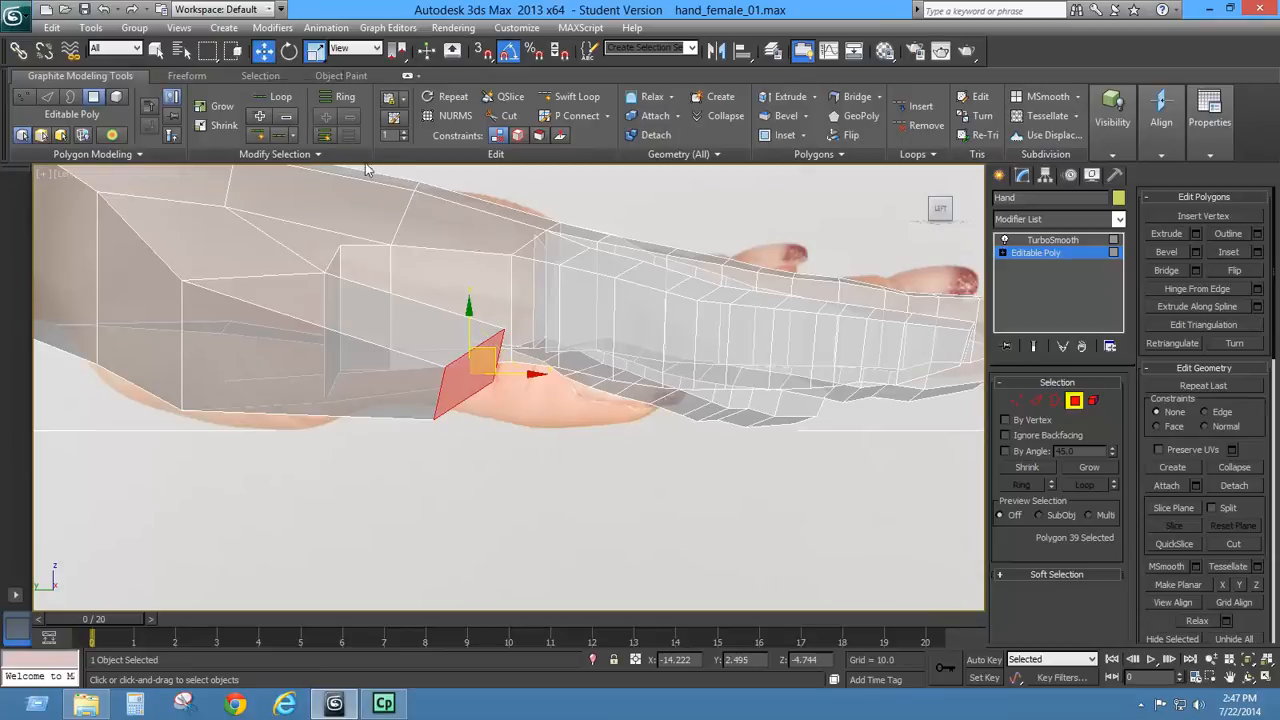
left_click_drag(472, 316, 468, 368)
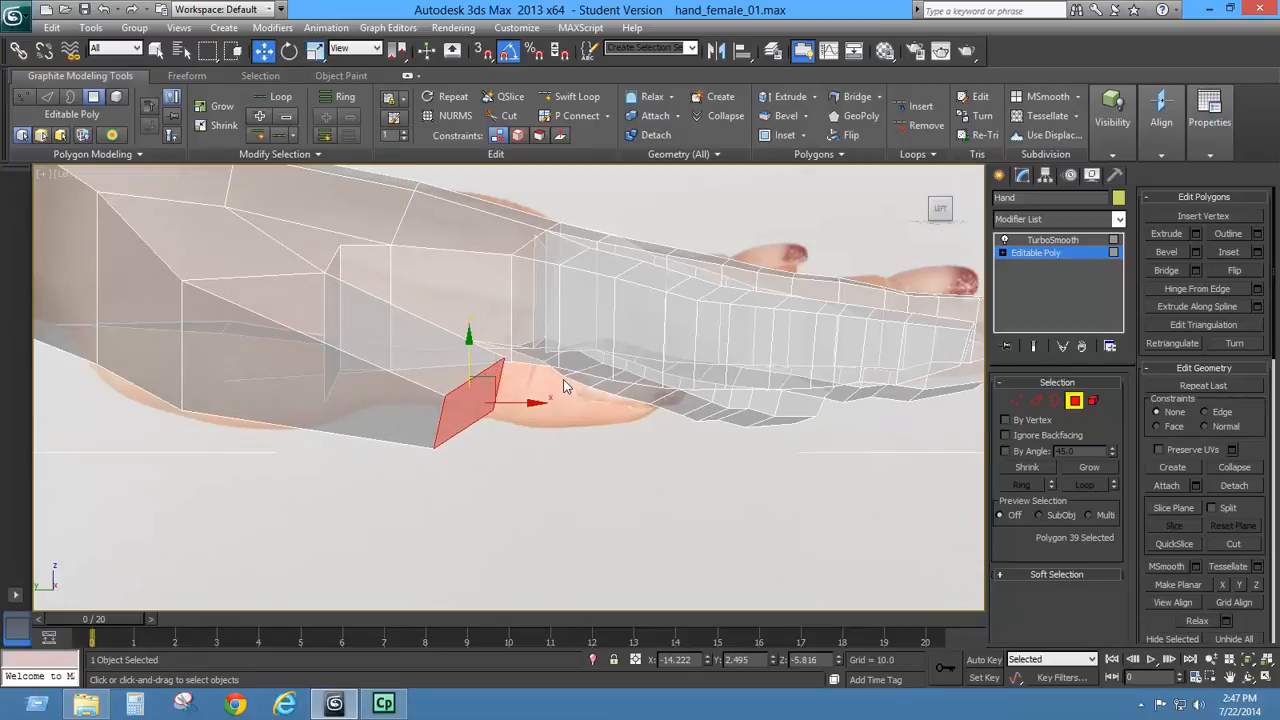
- Turn off see-through display and reposition the thumb's end polygon farther below the palm and closer to the top-view thumb tip
key("alt+x")
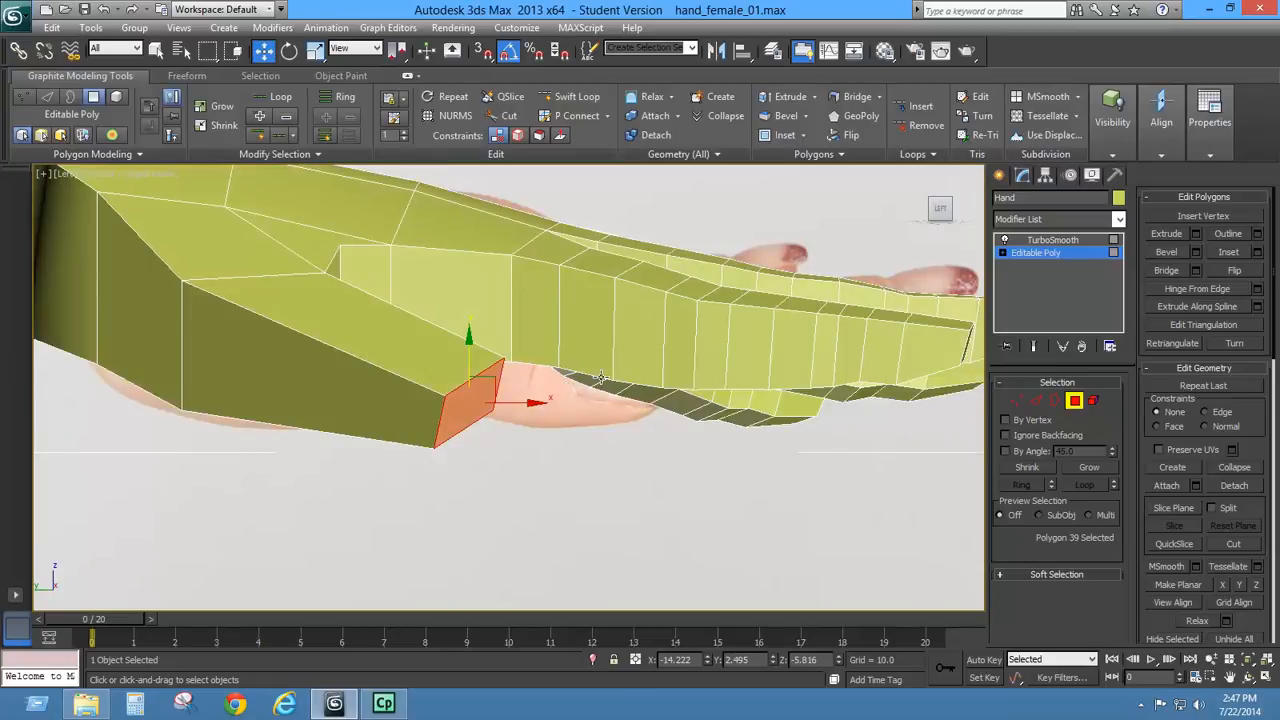
scroll(600, 377, "down", 8)
middle_click_drag(639, 419, 500, 428, "alt")
left_click_drag(481, 356, 525, 414)
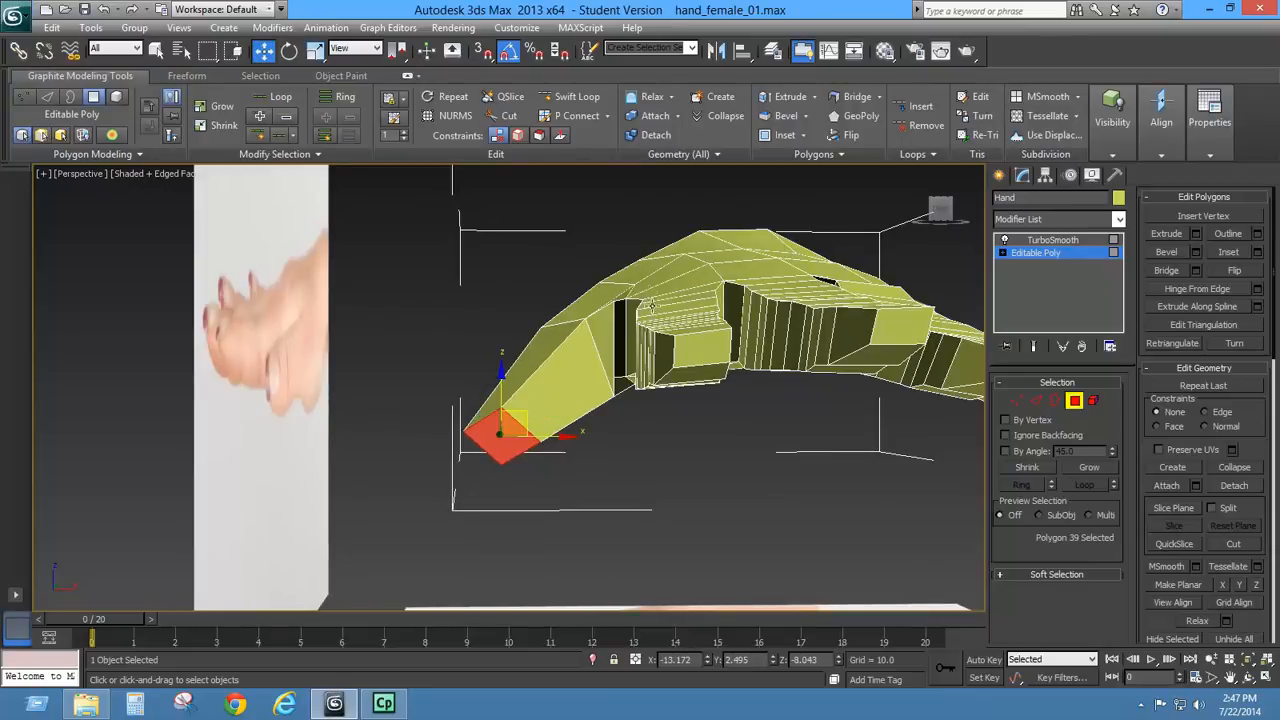
middle_click_drag(546, 389, 692, 395, "alt")
key("t")
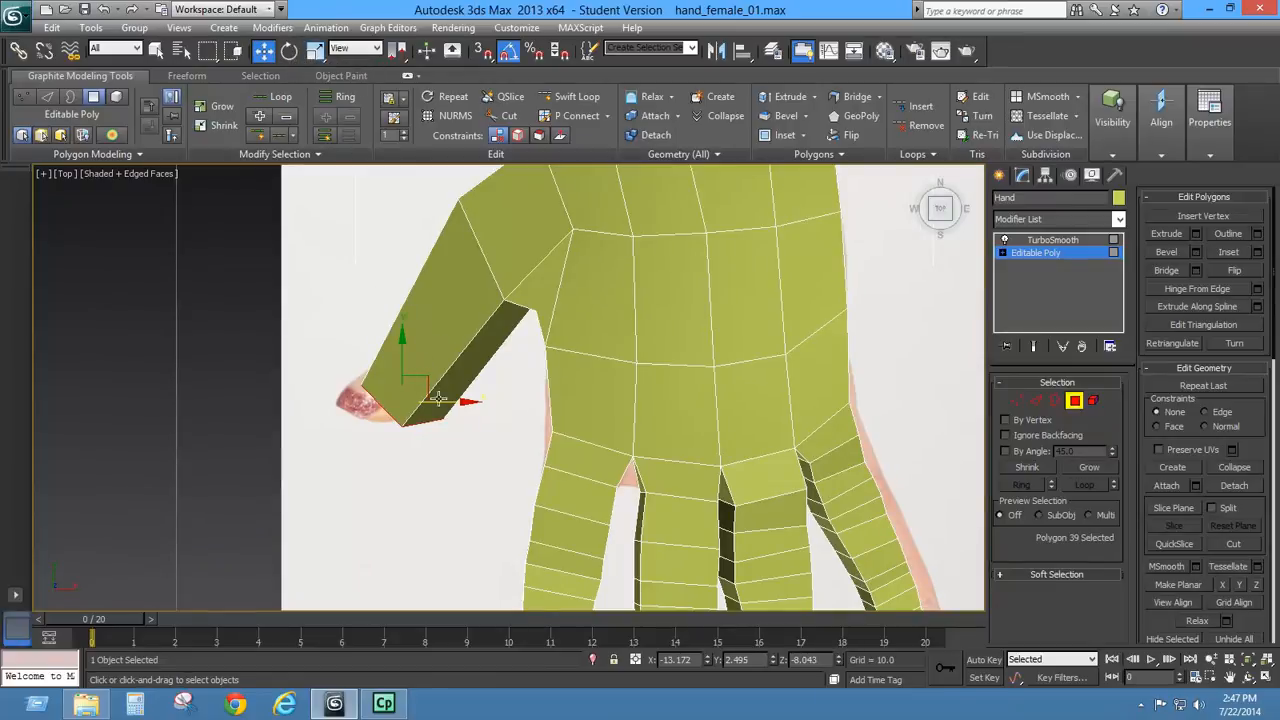
left_click_drag(424, 380, 396, 378)
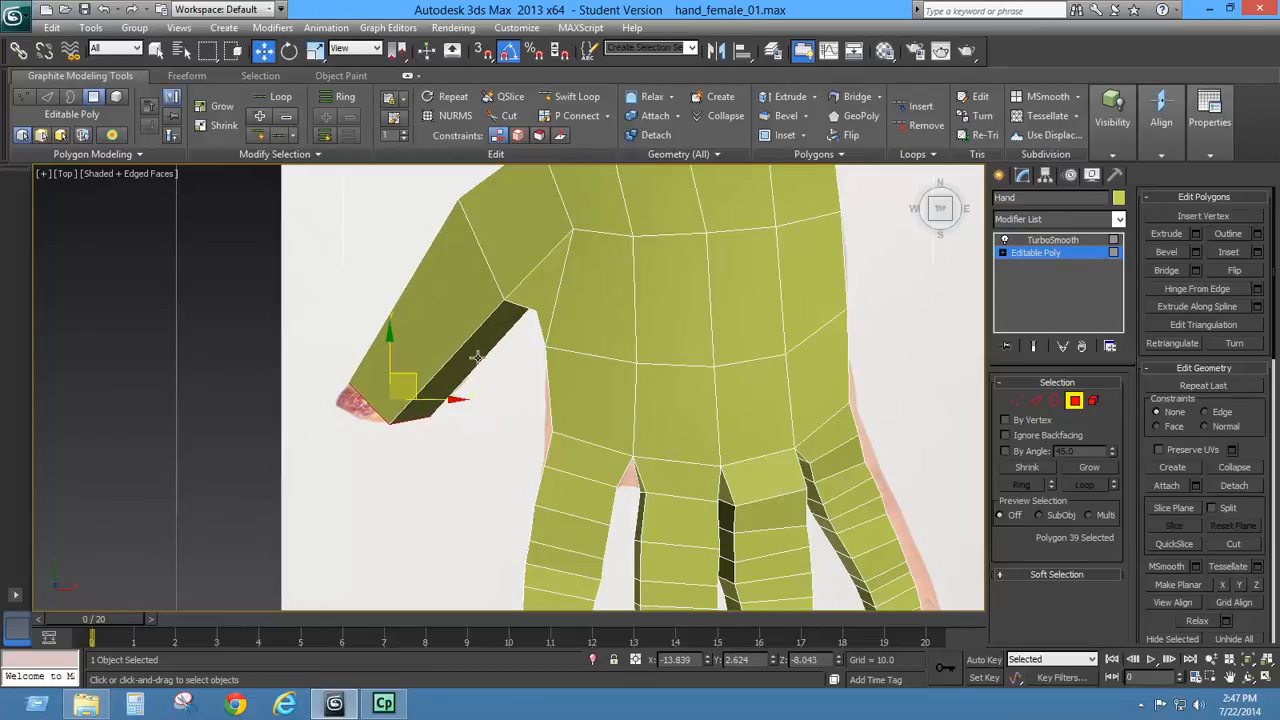
- Turn on see-through display and insert an edge loop around the middle of the thumb with Swift Loop
key("alt+x")
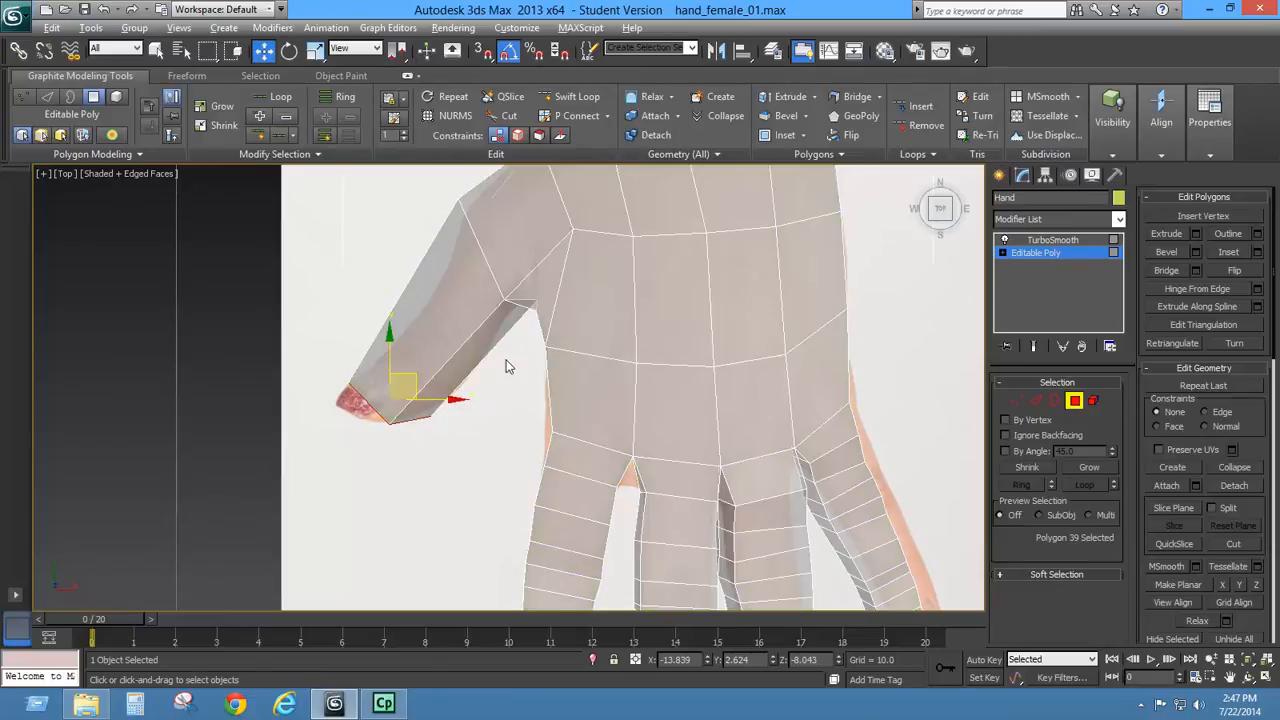
middle_click_drag(505, 365, 499, 352)
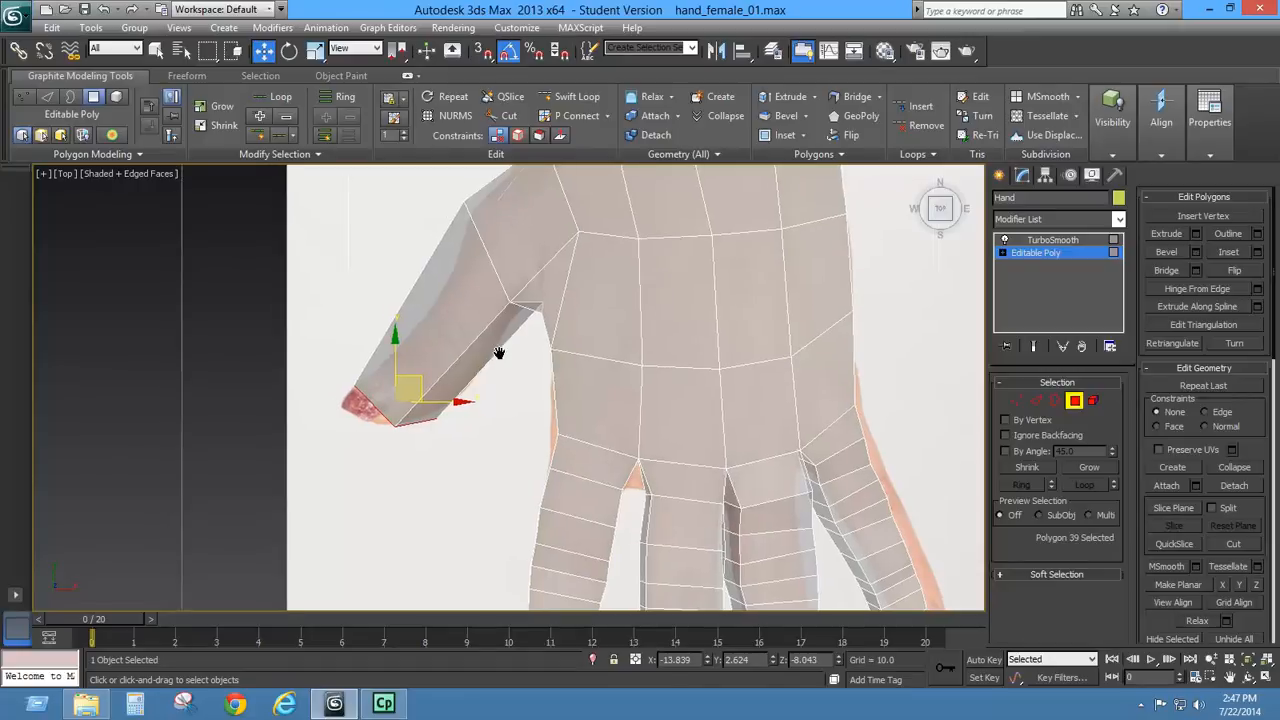
left_click(577, 96)
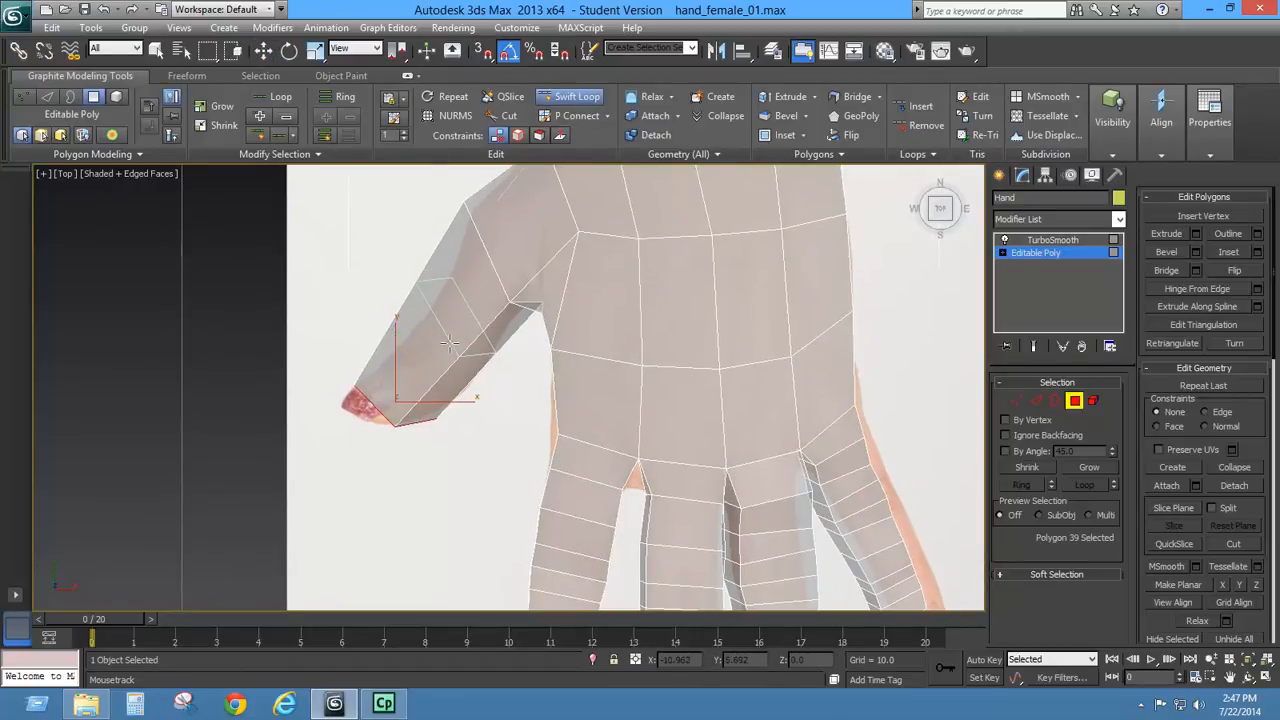
right_click(447, 318)
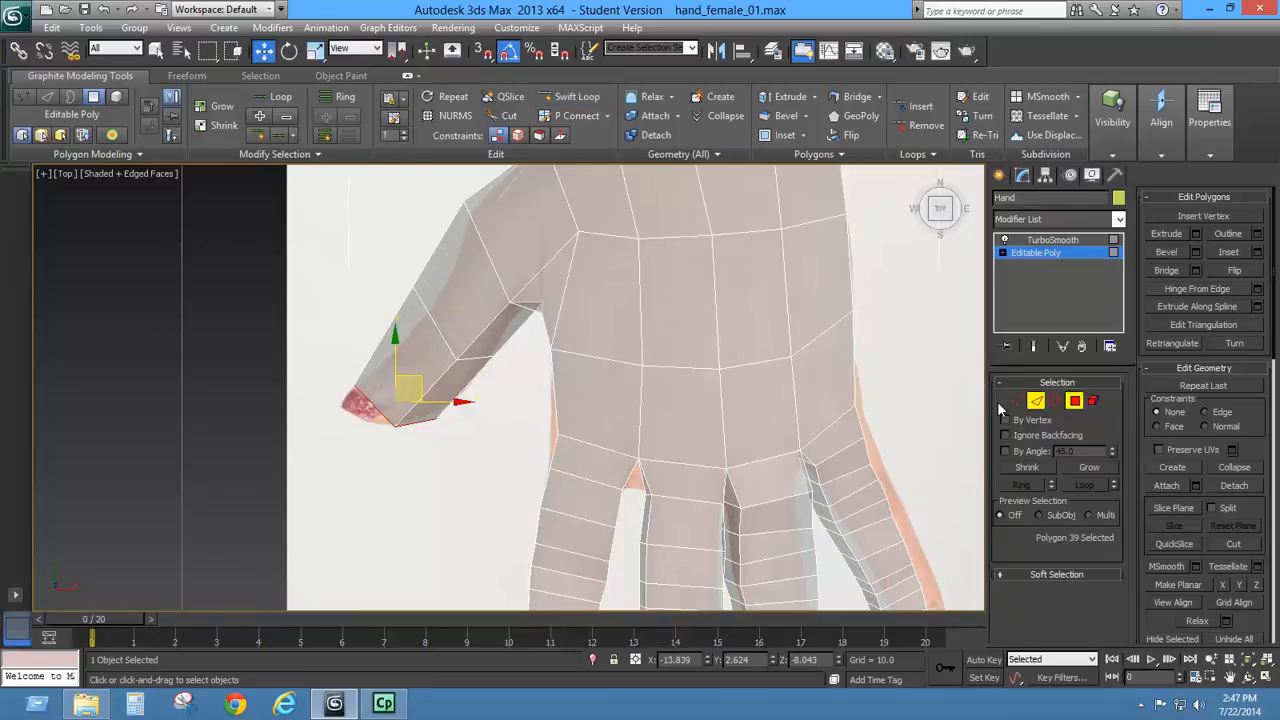
- Select the edge loop around the middle of the thumb and scale it down uniformly
key("2")
double_click(437, 325)
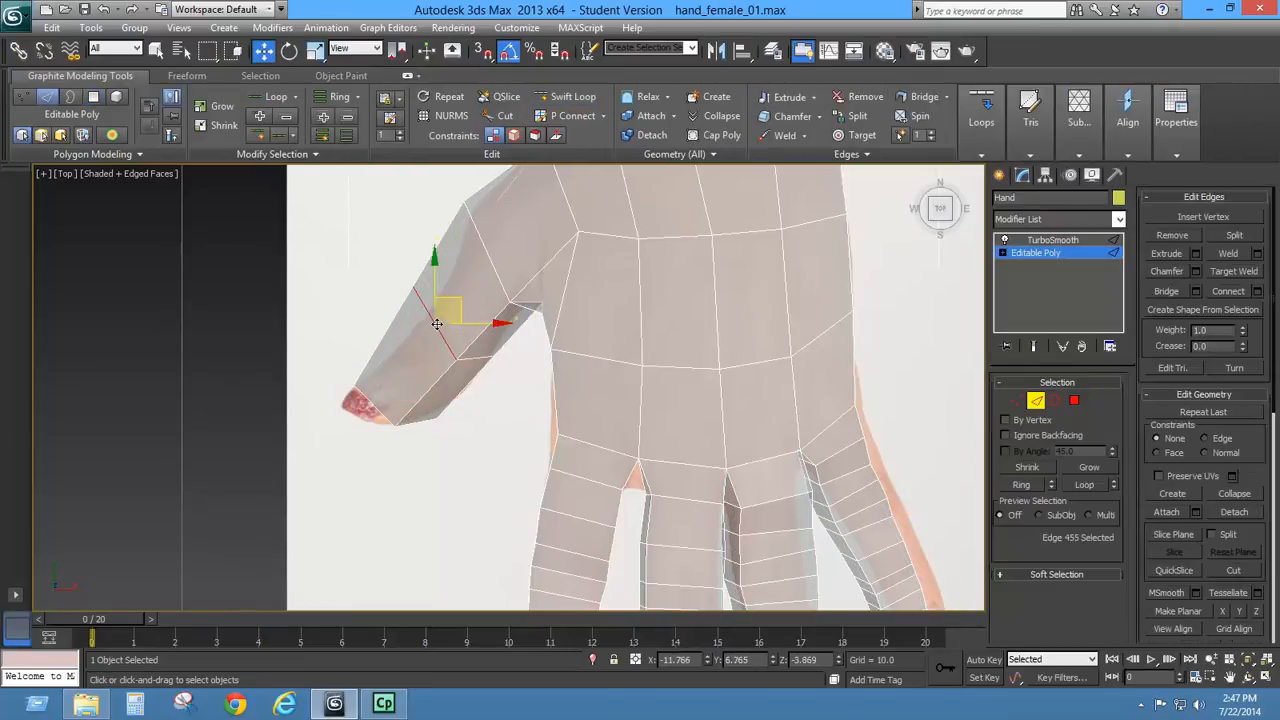
left_click(315, 51)
left_click_drag(462, 305, 469, 349)
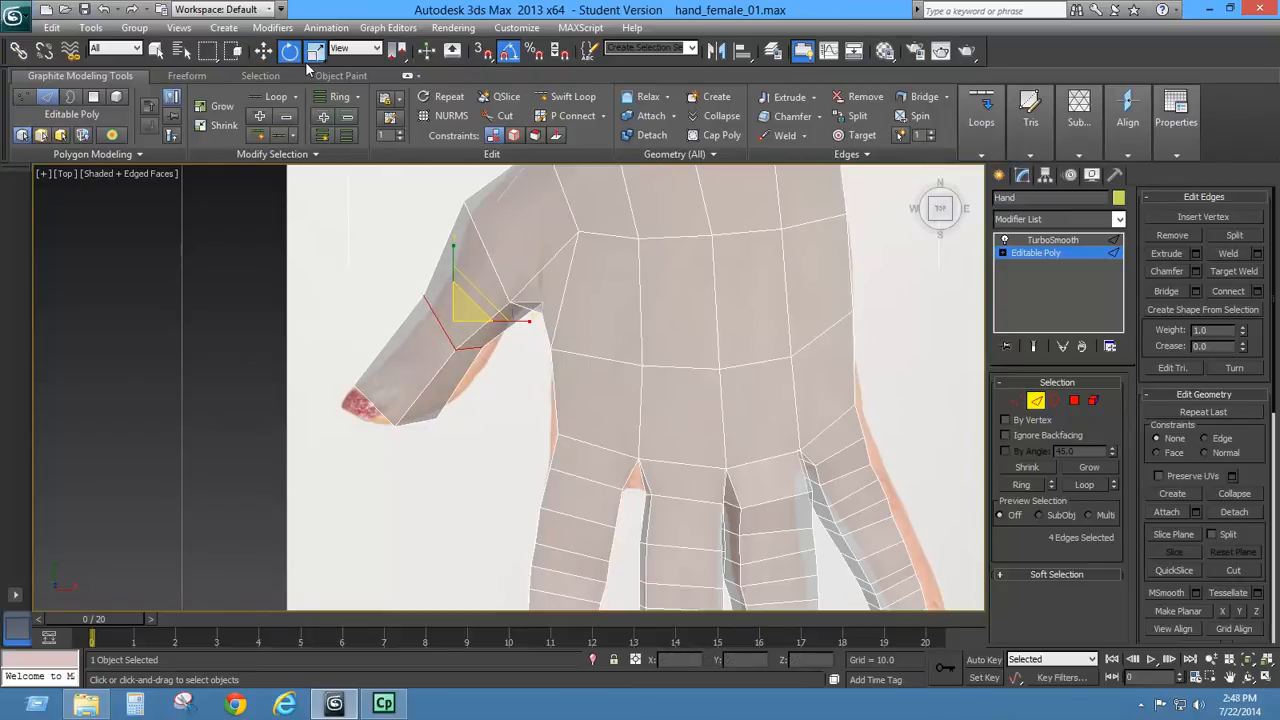
- Rotate the thumb's middle edge loop 10 degrees about Z and move it to align with the top reference
left_click(289, 51)
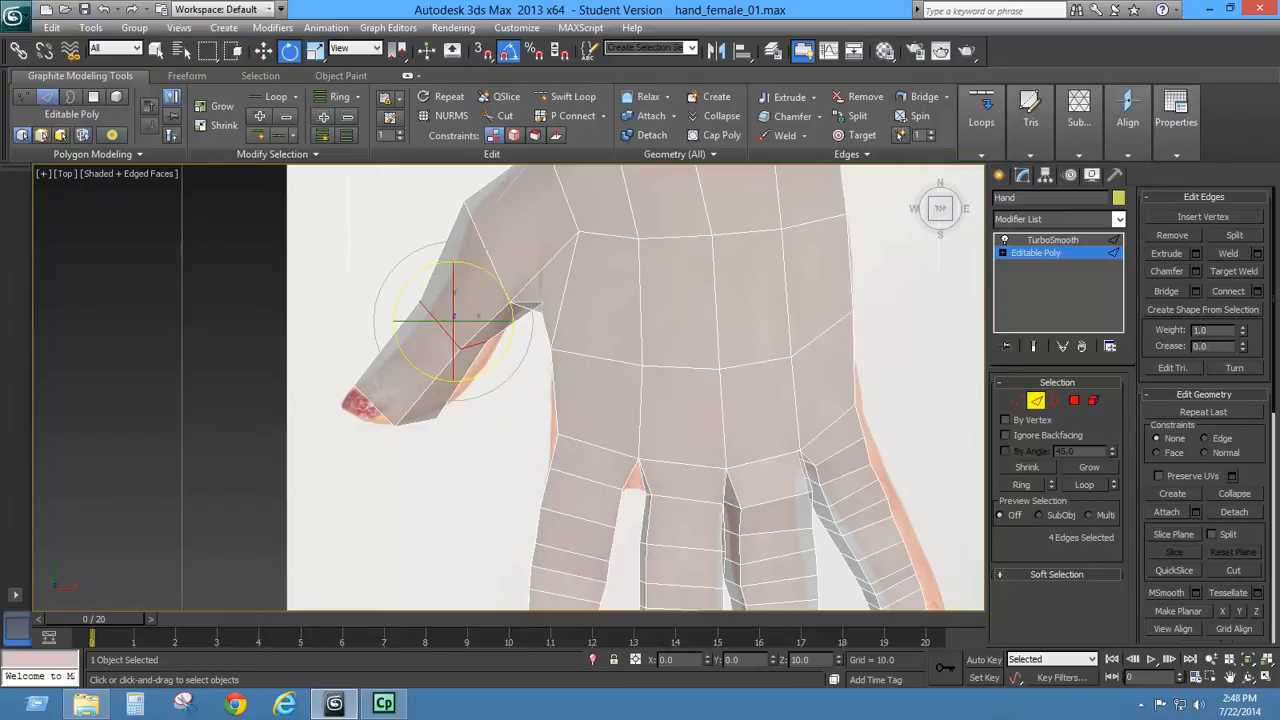
left_click(263, 51)
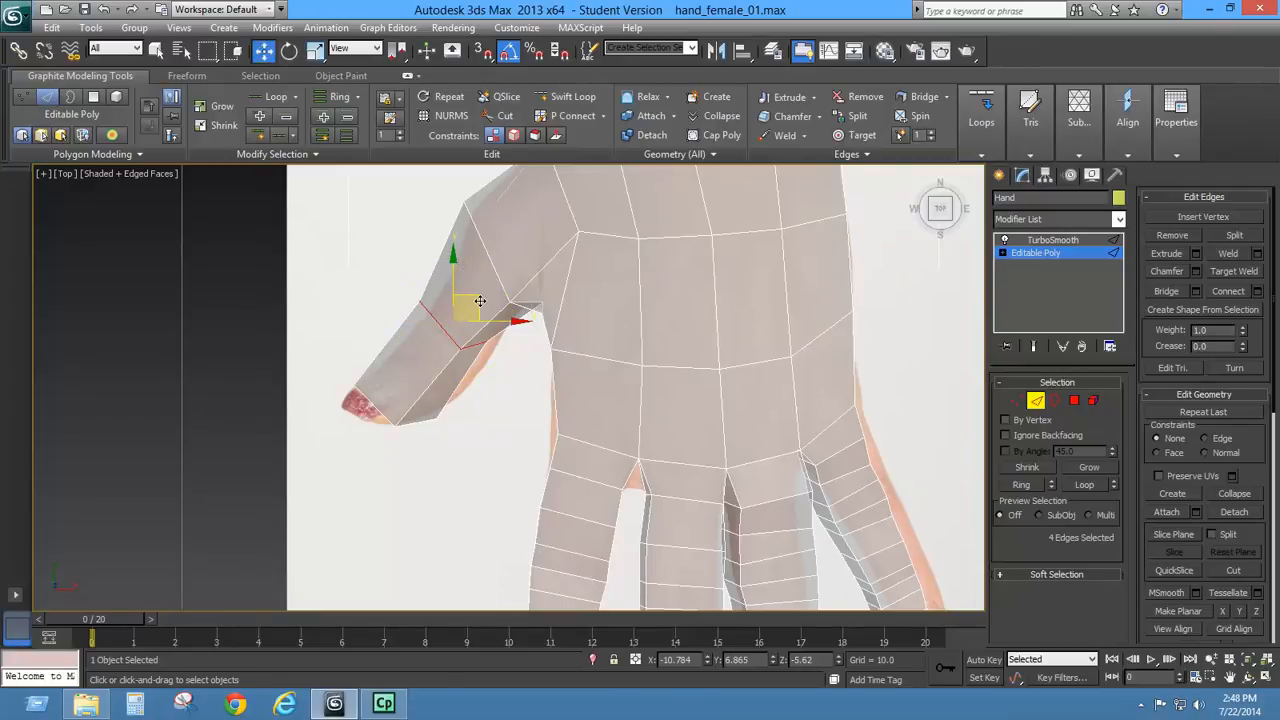
left_click_drag(480, 301, 498, 318)
- Turn off see-through display, then select the thumb's end polygon in perspective and rotate it to correct the tip's tilt
key("p")
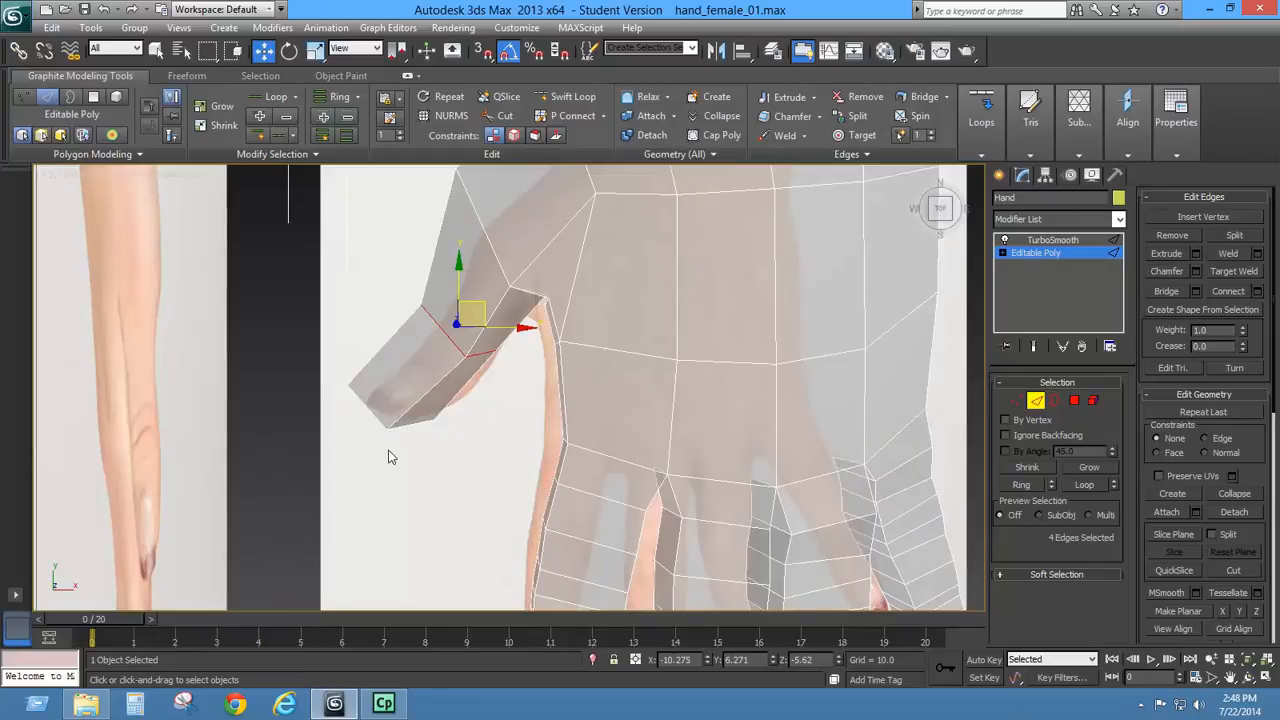
mouse_move(389, 451)
middle_mouse_down("alt")
mouse_move(537, 270)
mouse_move(548, 286)
mouse_move(611, 268)
mouse_move(445, 300)
mouse_move(417, 372)
mouse_move(535, 357)
middle_mouse_up("alt")
key("alt+x")
left_click(1074, 401)
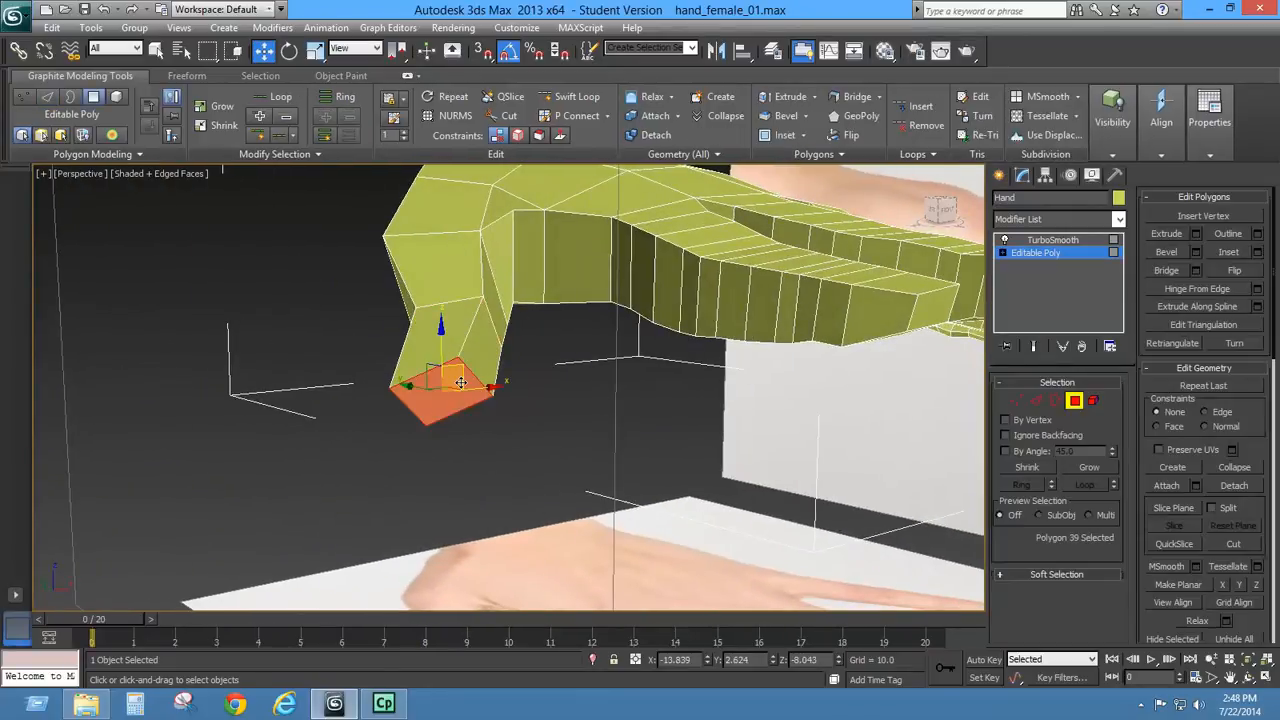
left_click(290, 50)
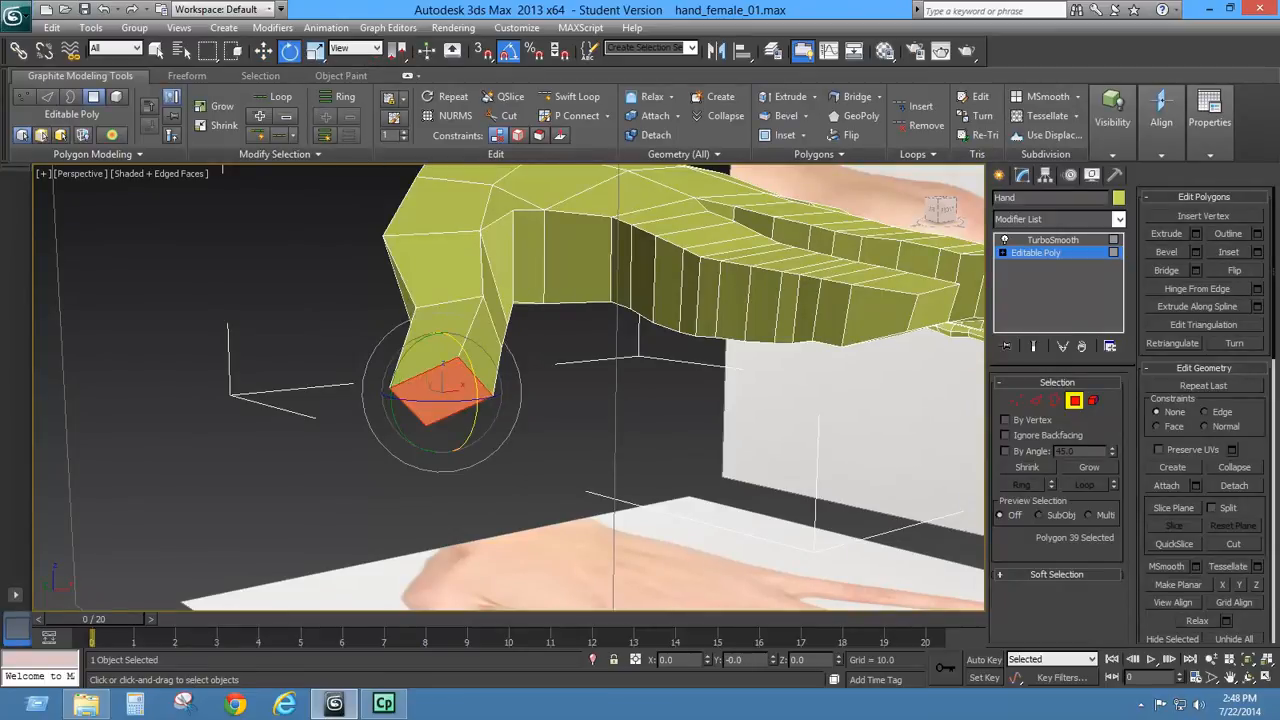
left_click_drag(477, 395, 473, 358)
middle_click_drag(474, 365, 435, 365, "alt")
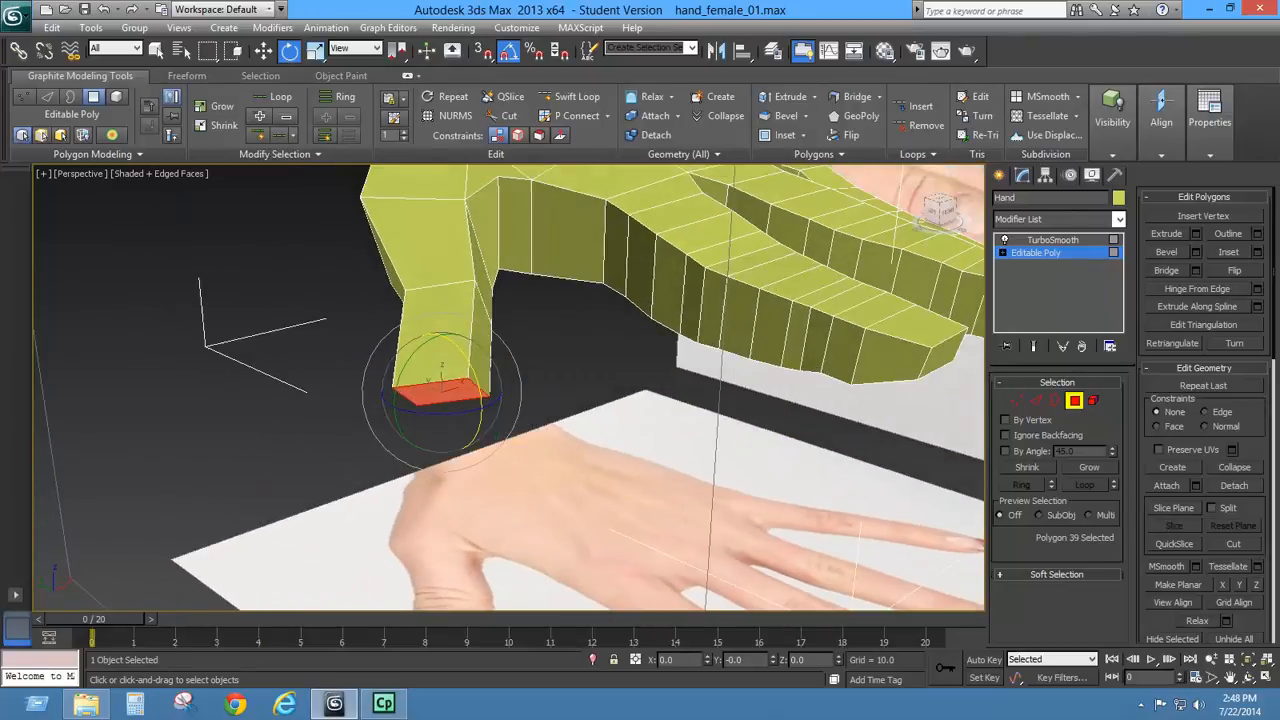
- Scale the thumb's end polygon down slightly and uniformly
left_click(315, 51)
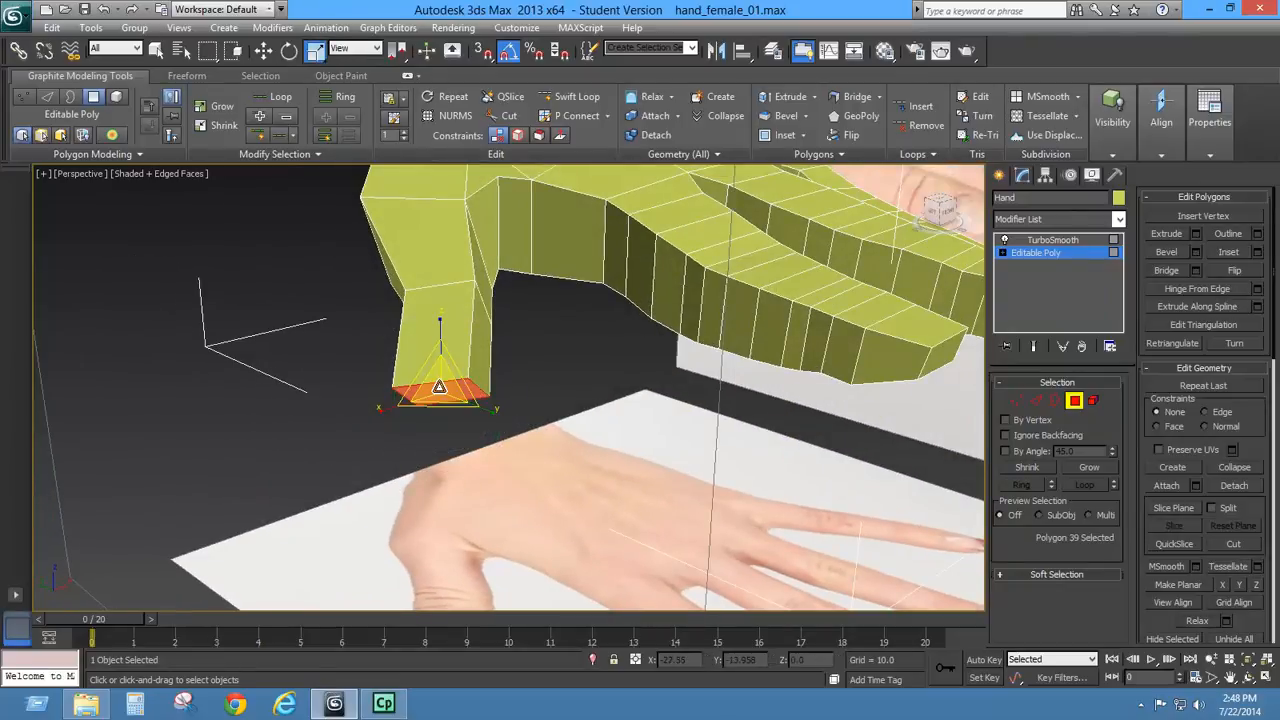
left_click_drag(438, 396, 436, 403)
middle_click_drag(436, 403, 596, 312, "alt")
- Insert edge loops with Swift Loop on both sides of the thumb's middle loop, using see-through display against the top reference
key("t")
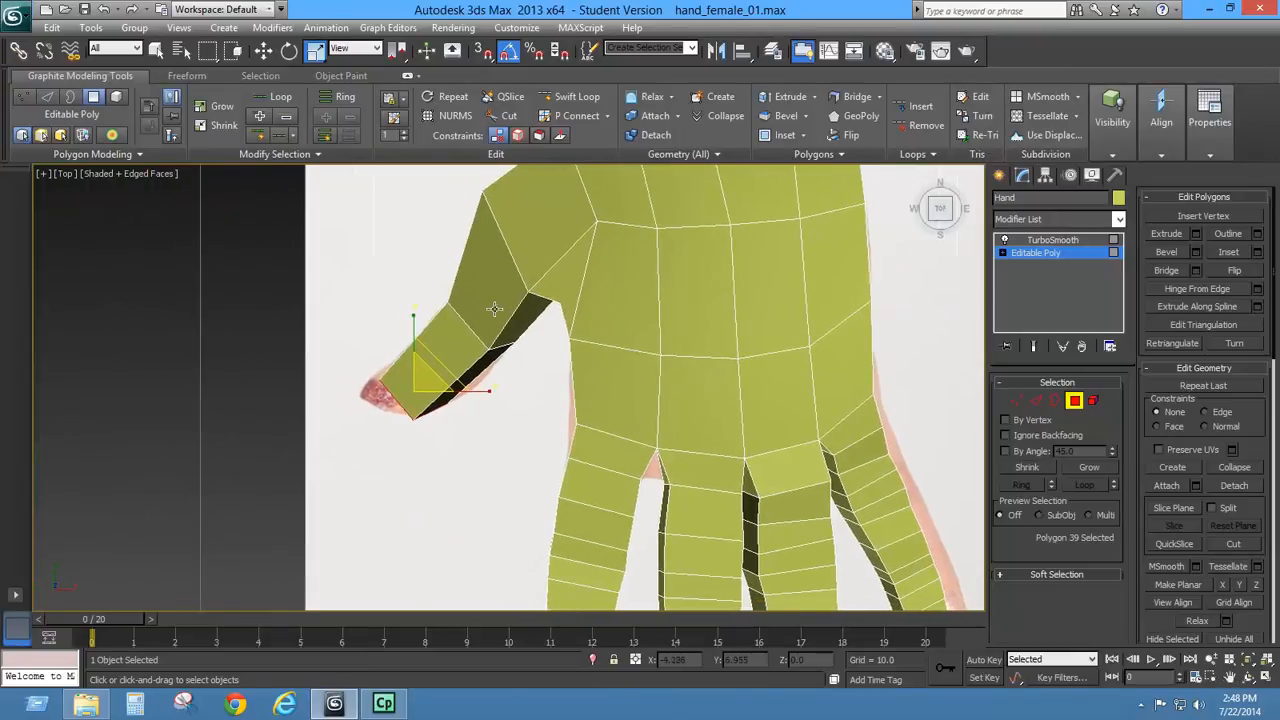
left_click(1037, 401, "ctrl")
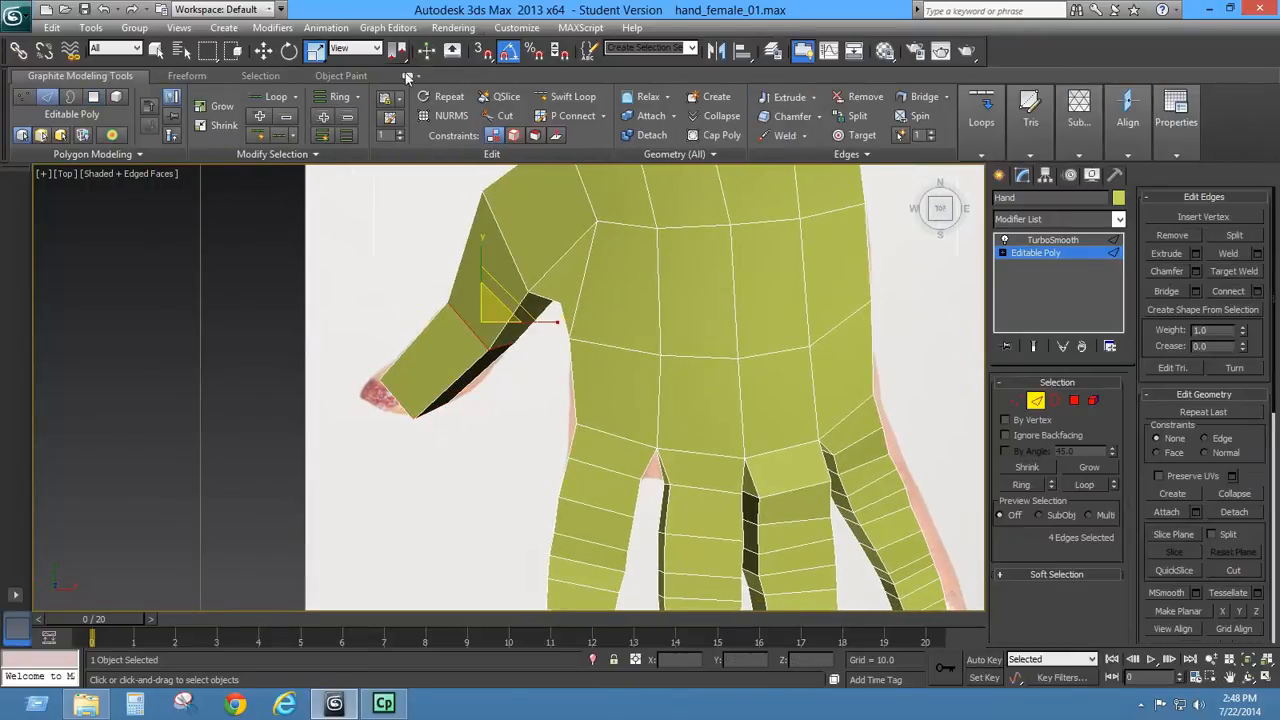
left_click(565, 96)
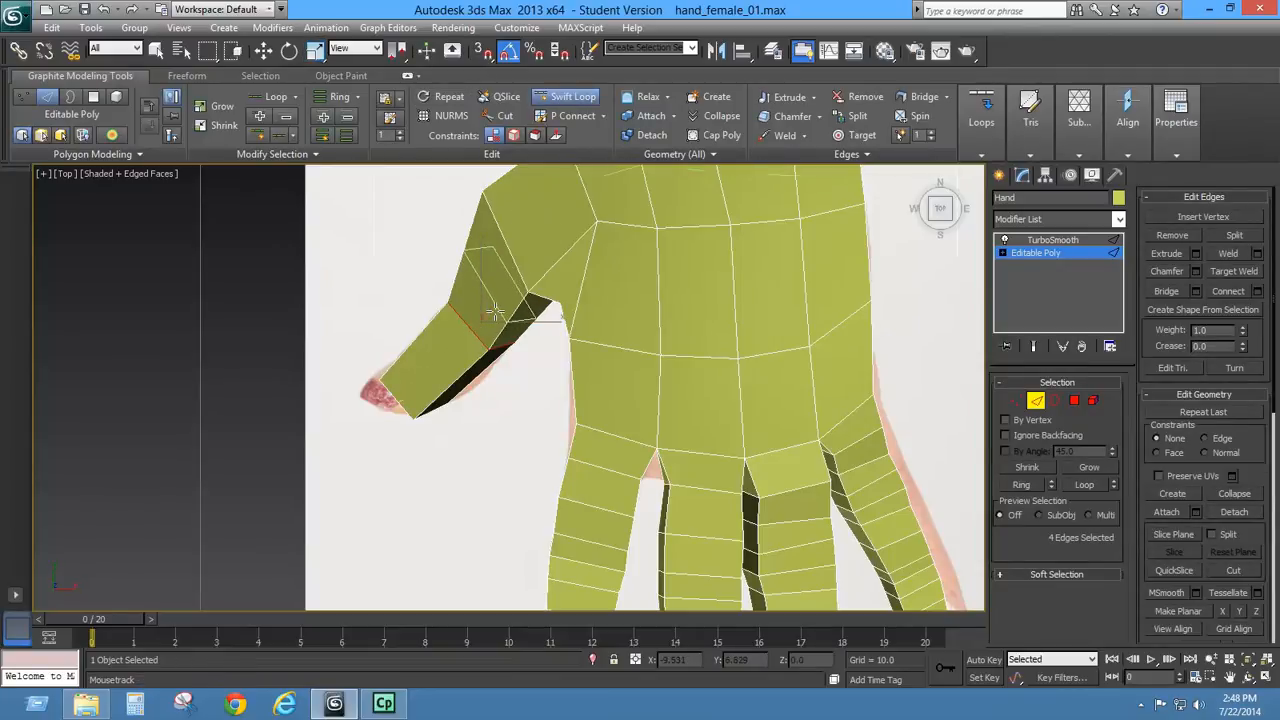
left_click(455, 307)
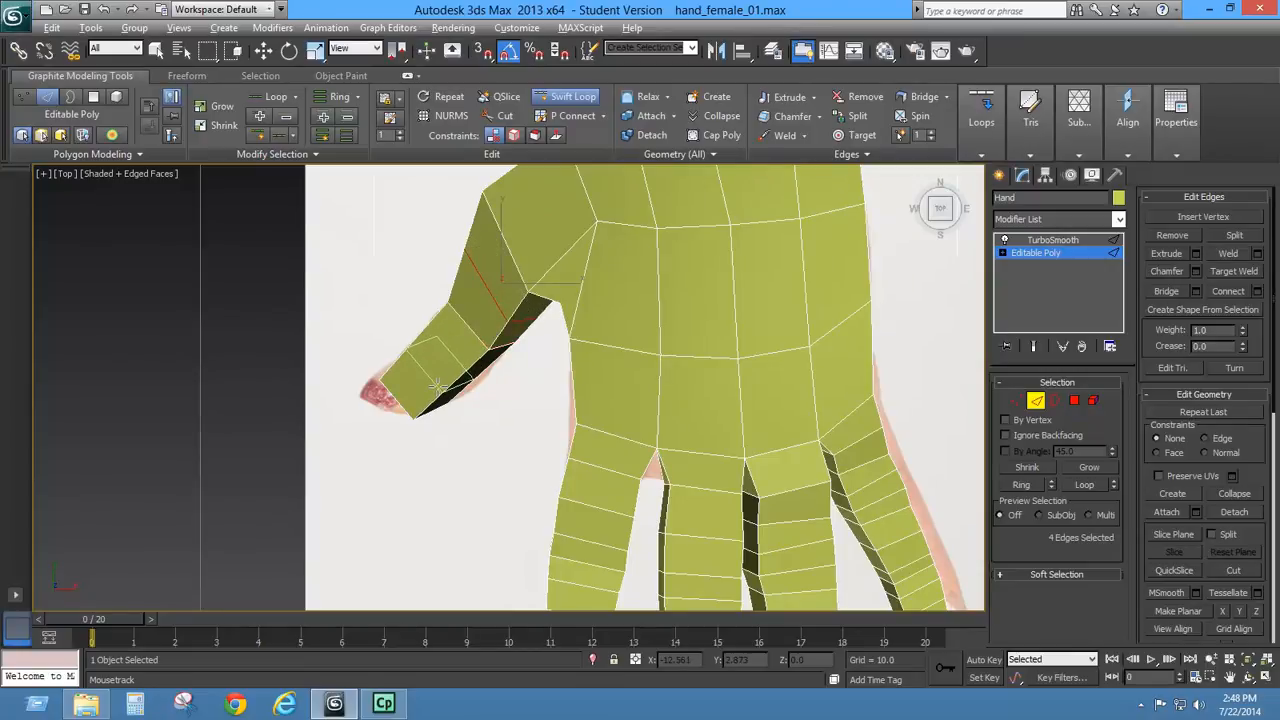
key("alt+x")
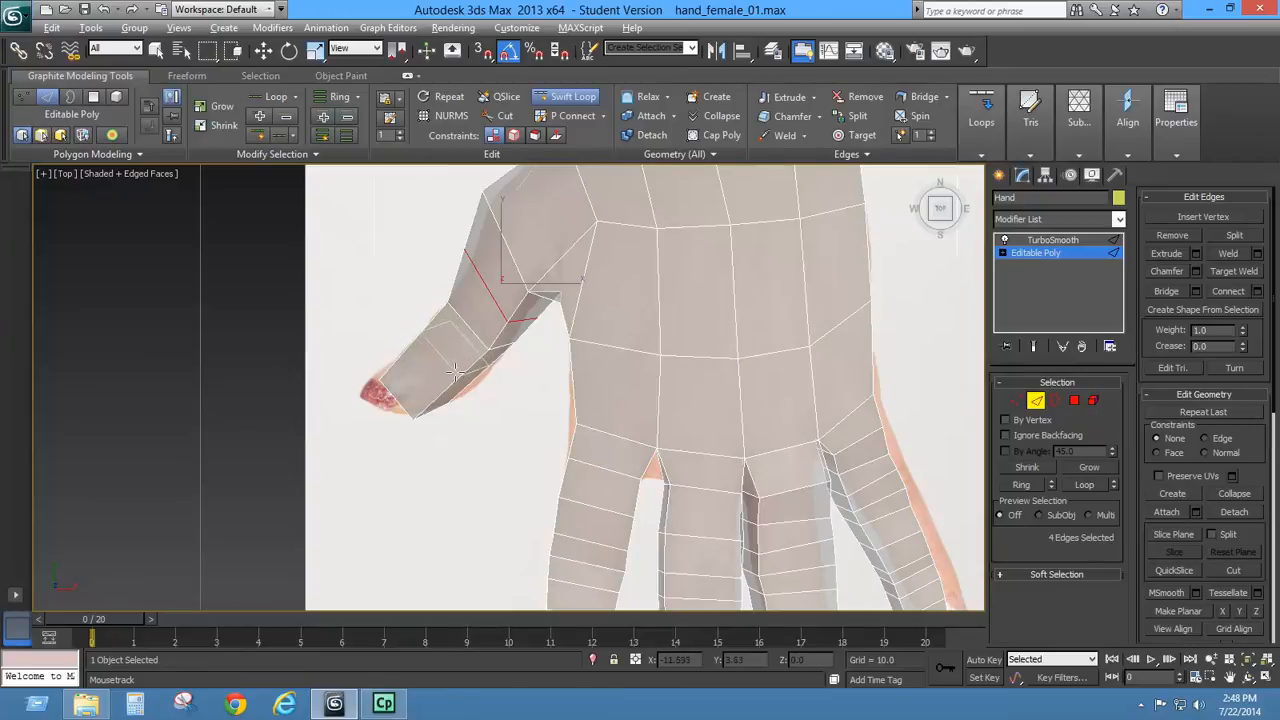
left_click(450, 378)
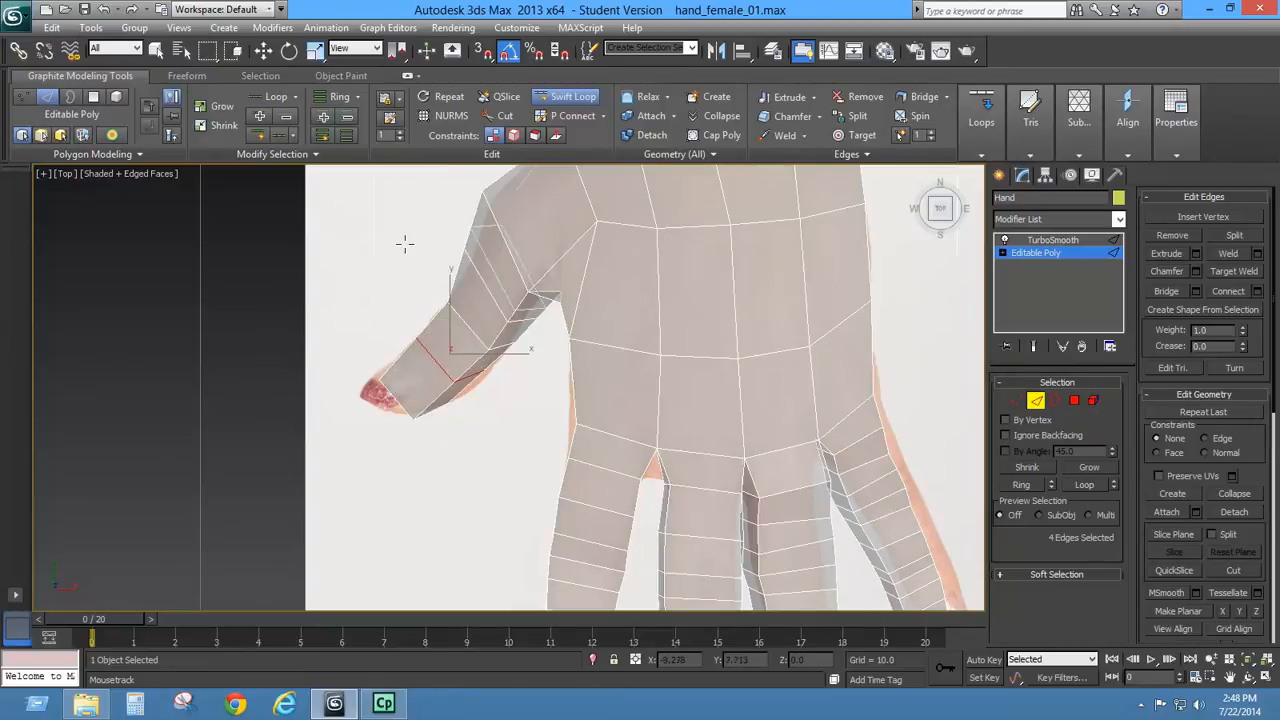
- Move the edge loop nearest the thumb tip slightly toward the palm in top view and scale it up to 112%
key("w")
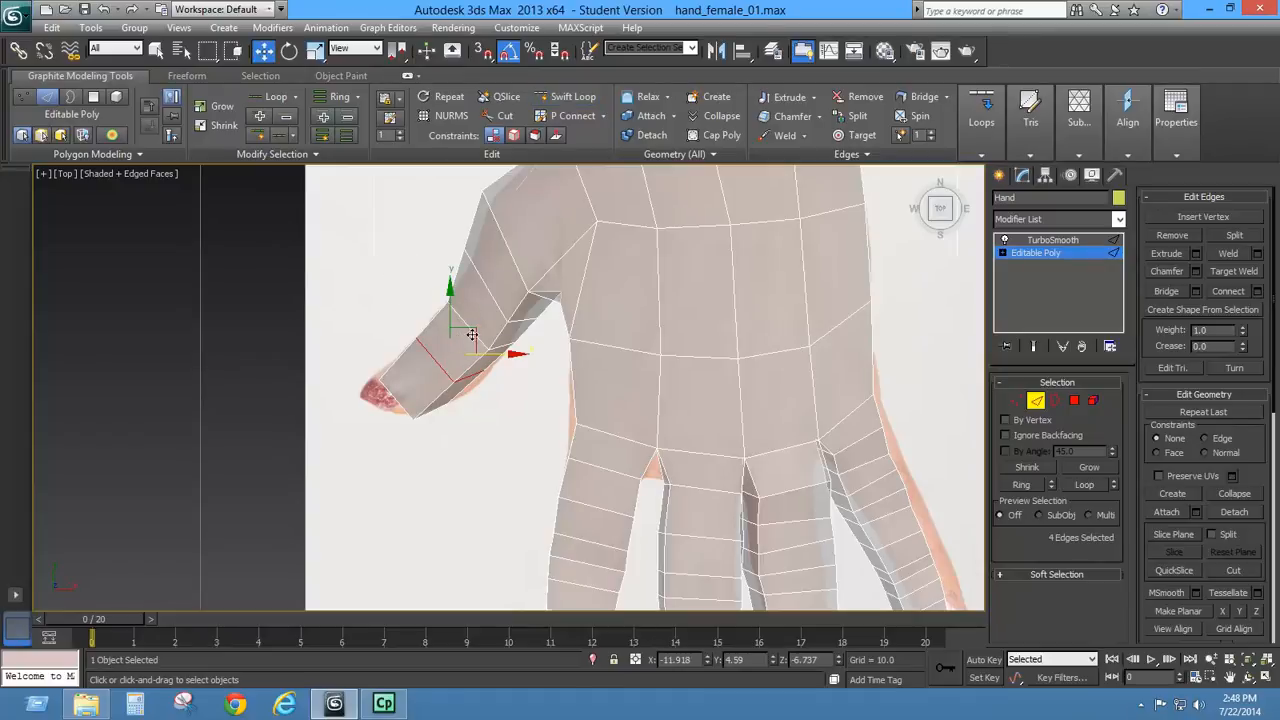
left_click_drag(472, 334, 480, 332)
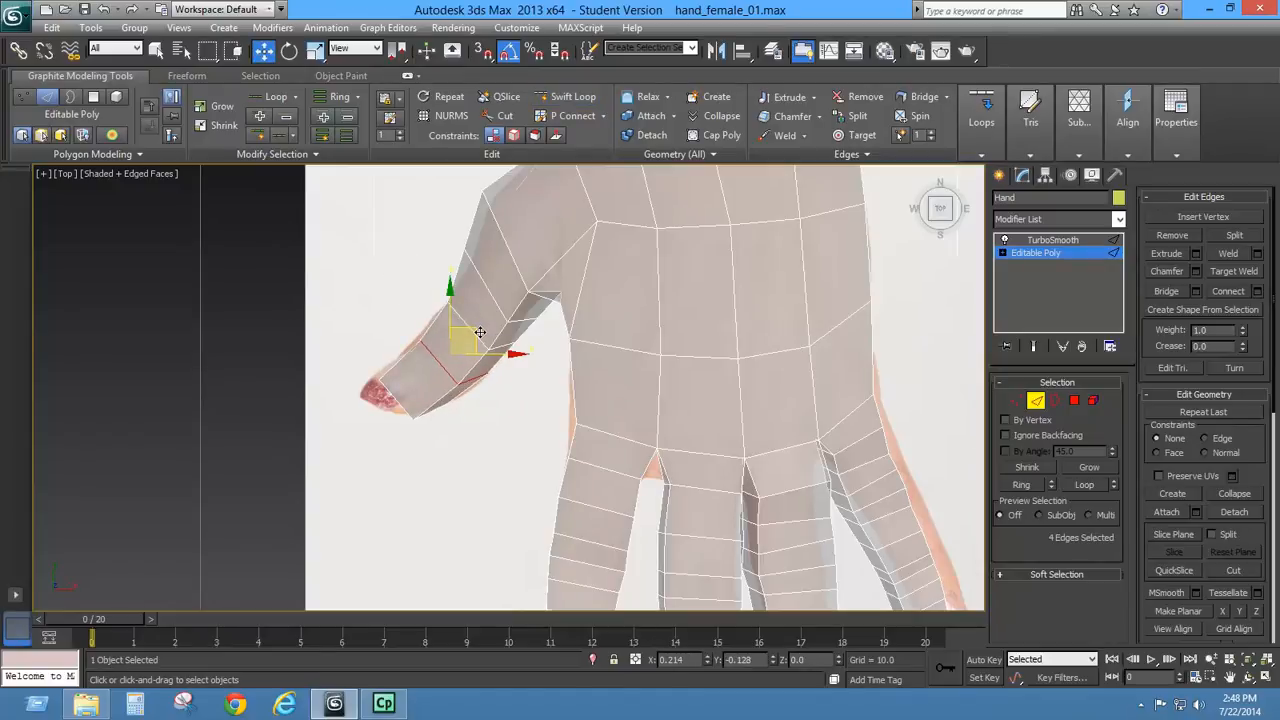
left_click(315, 50)
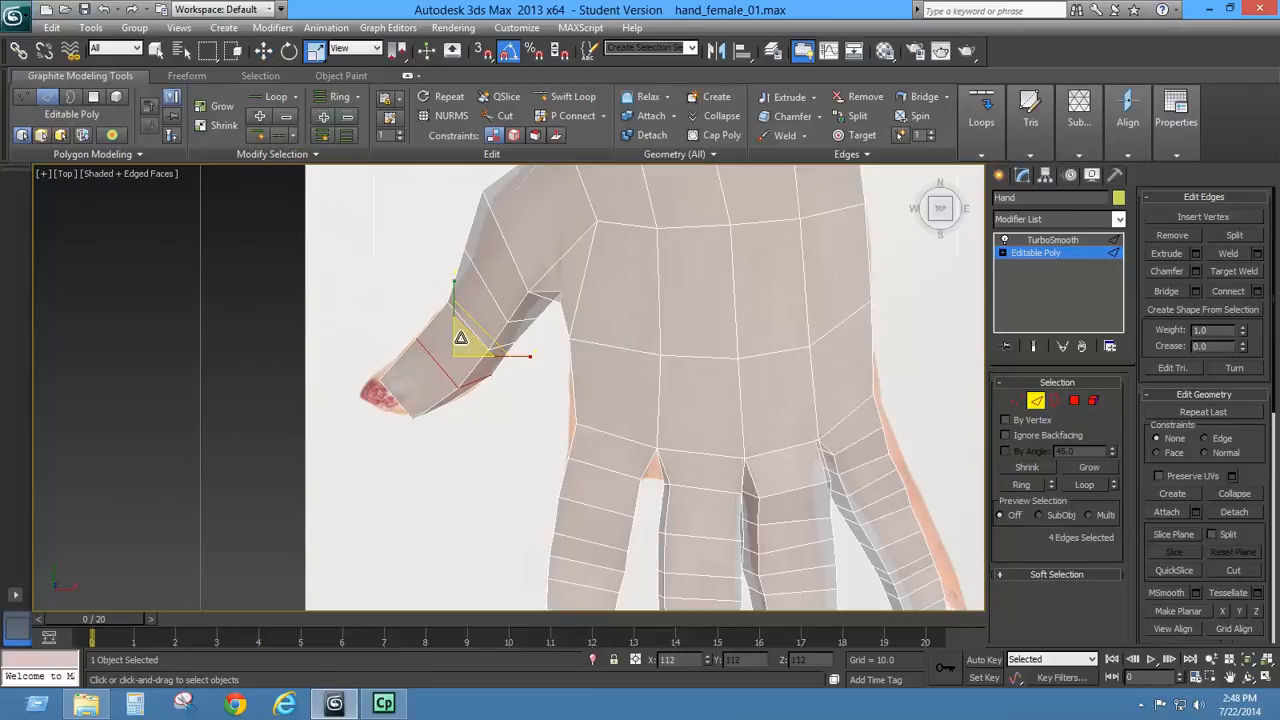
- Select the edge loop nearer the thumb's base and scale it down uniformly to about 81%
left_click(476, 278)
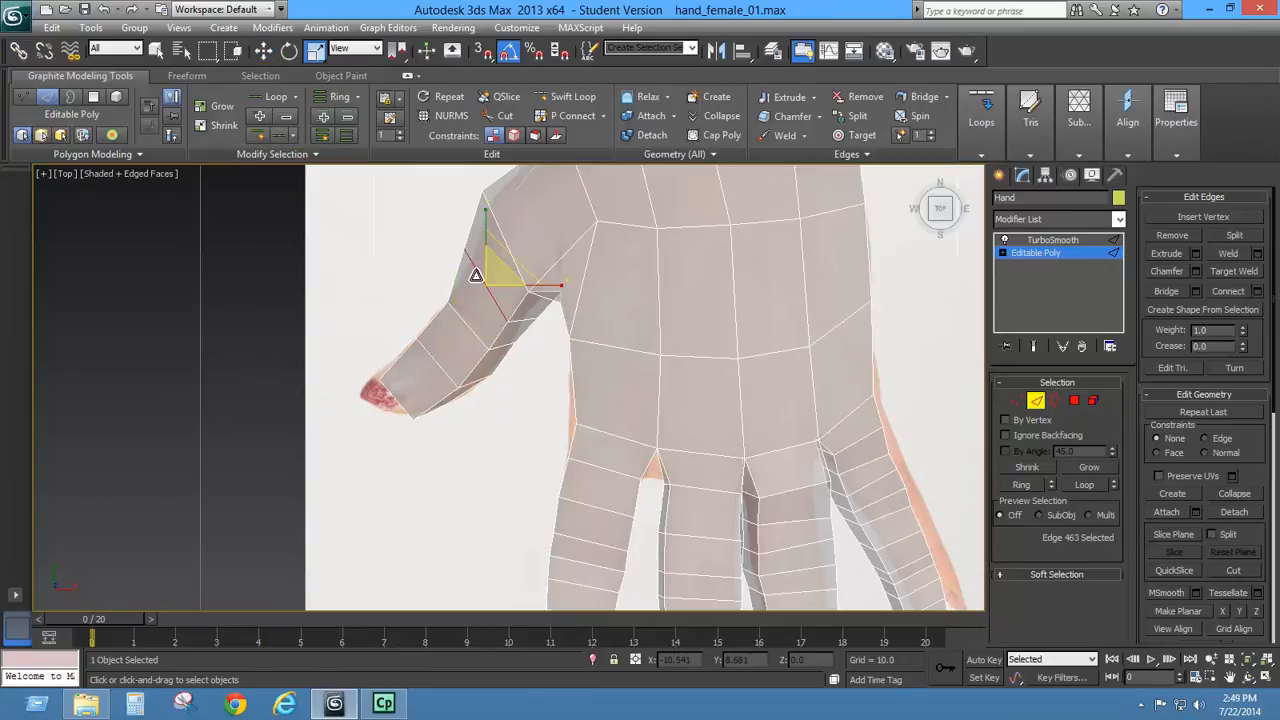
double_click(476, 276)
left_click_drag(511, 273, 511, 287)
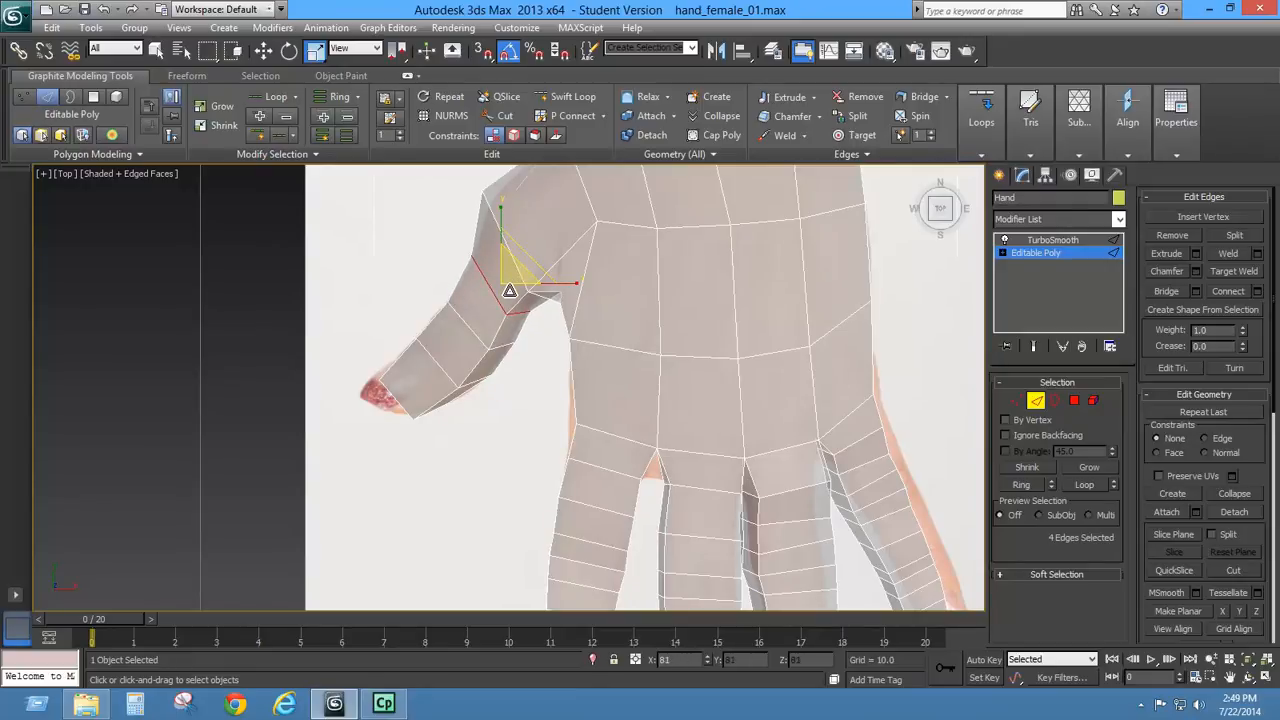
- Move the outer corner vertex at the thumb's base slightly inward to follow the hand outline in the top reference
middle_click_drag(545, 258, 557, 326)
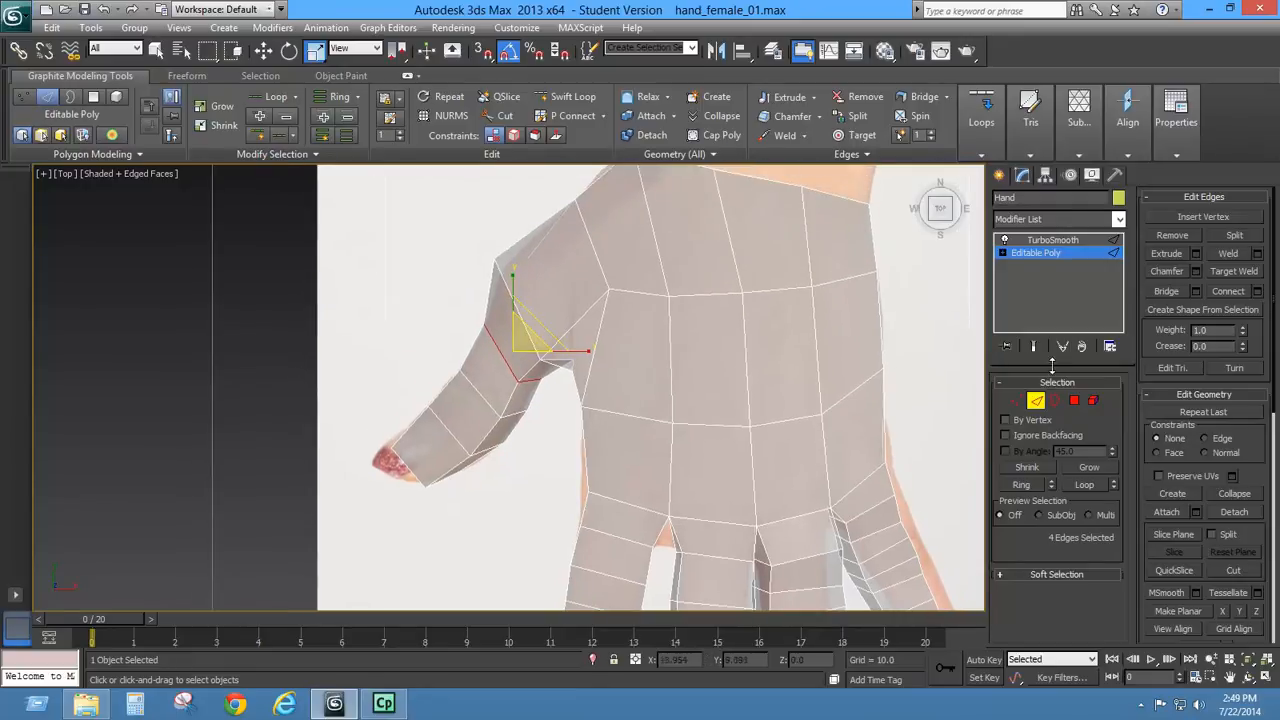
left_click(1016, 401)
left_click(494, 258)
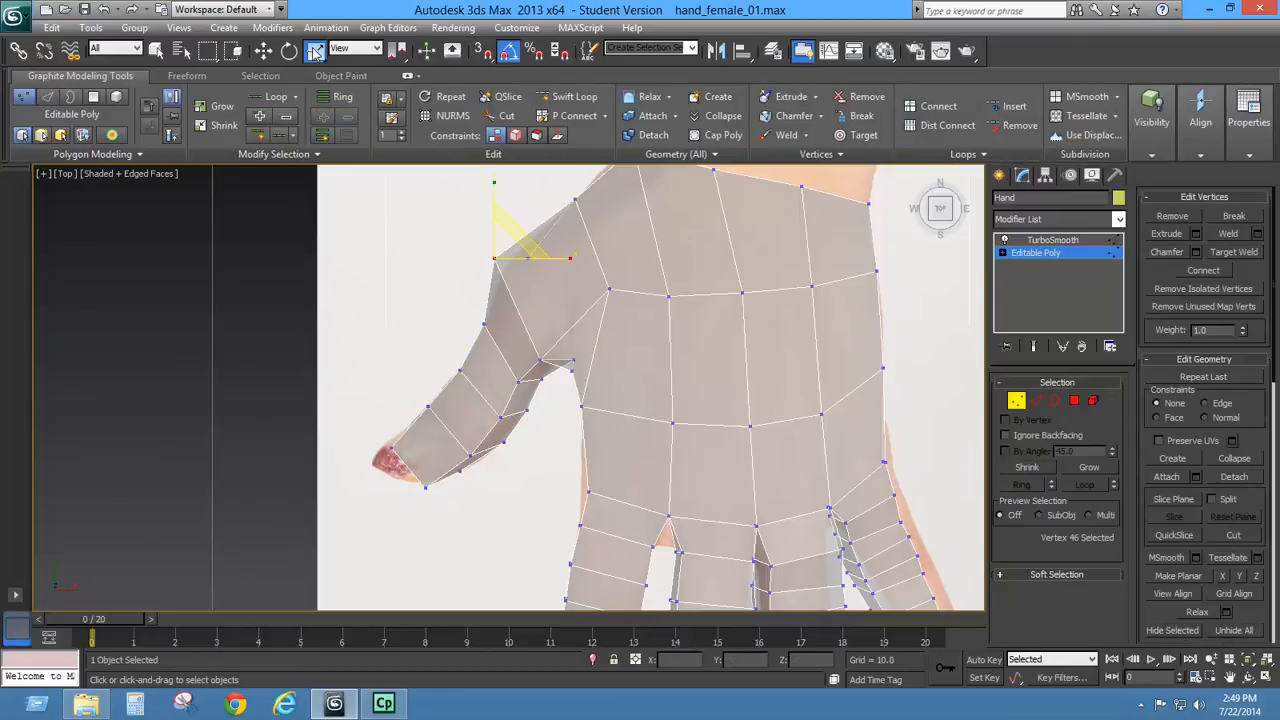
left_click(272, 56)
left_click_drag(517, 232, 524, 236)
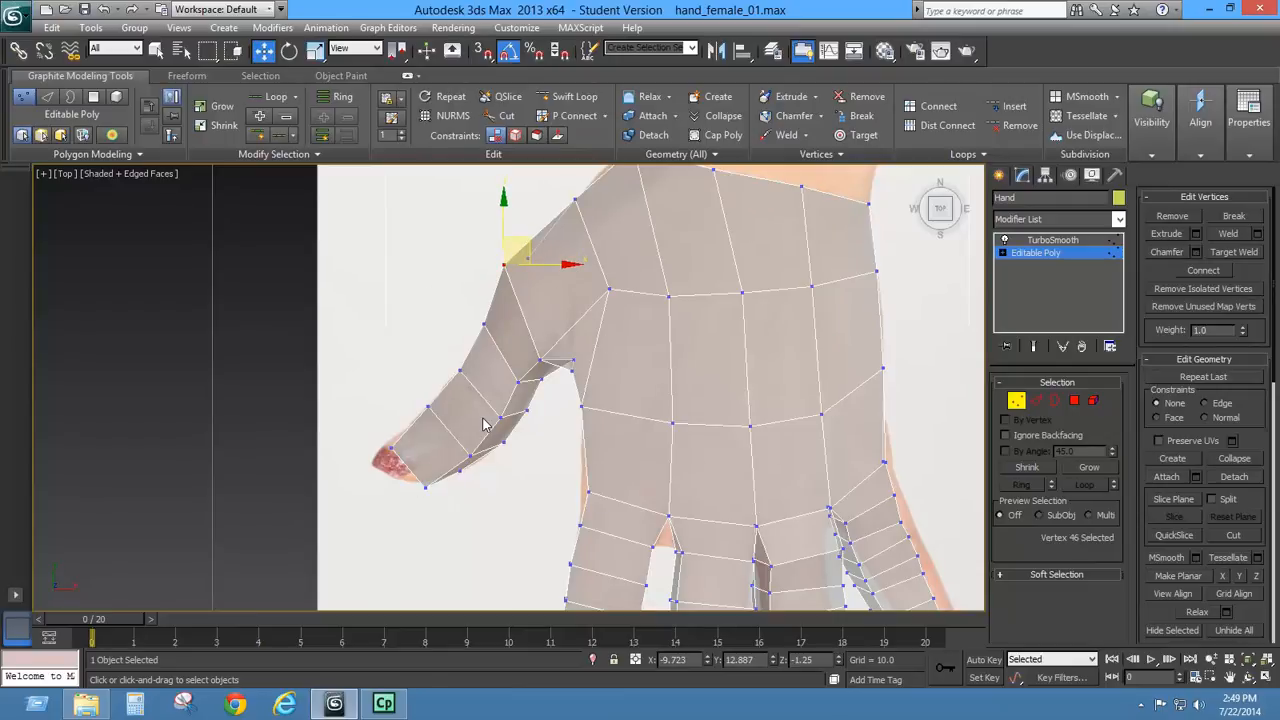
- Select the underside edge of the loop nearest the thumb tip and lower it about 0.52 units in Z
key("p")
mouse_move(462, 438)
middle_mouse_down("alt")
mouse_move(592, 297)
mouse_move(612, 310)
mouse_move(580, 334)
middle_mouse_up("alt")
key("F3")
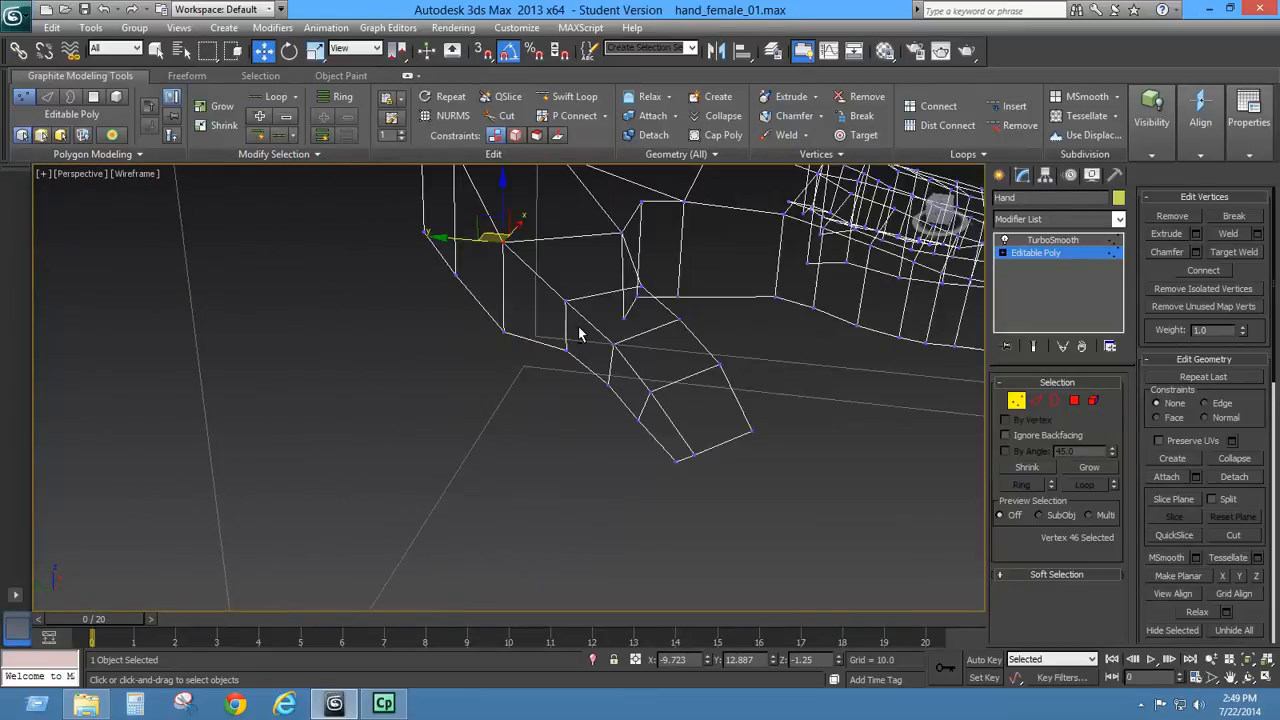
key("F3")
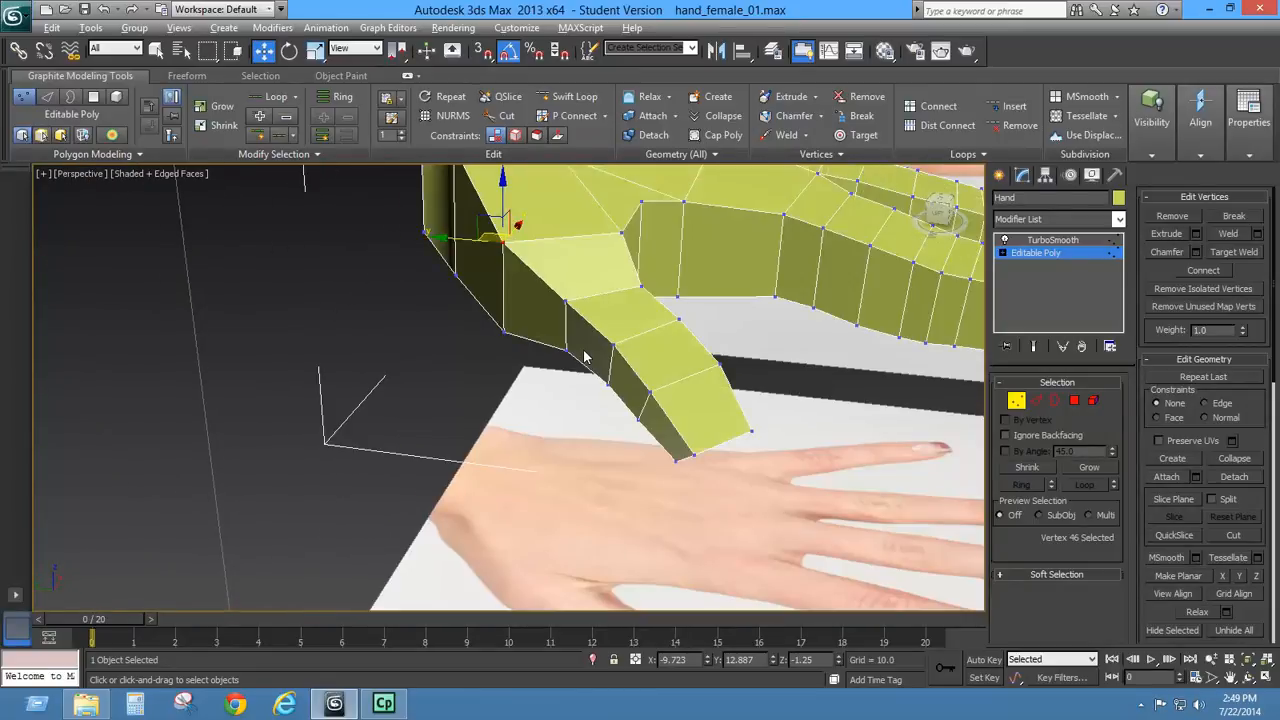
mouse_move(584, 356)
middle_mouse_down("alt")
mouse_move(600, 330)
mouse_move(666, 335)
mouse_move(594, 280)
mouse_move(477, 312)
mouse_move(458, 337)
mouse_move(449, 311)
mouse_move(436, 328)
middle_mouse_up("alt")
left_click(1036, 401)
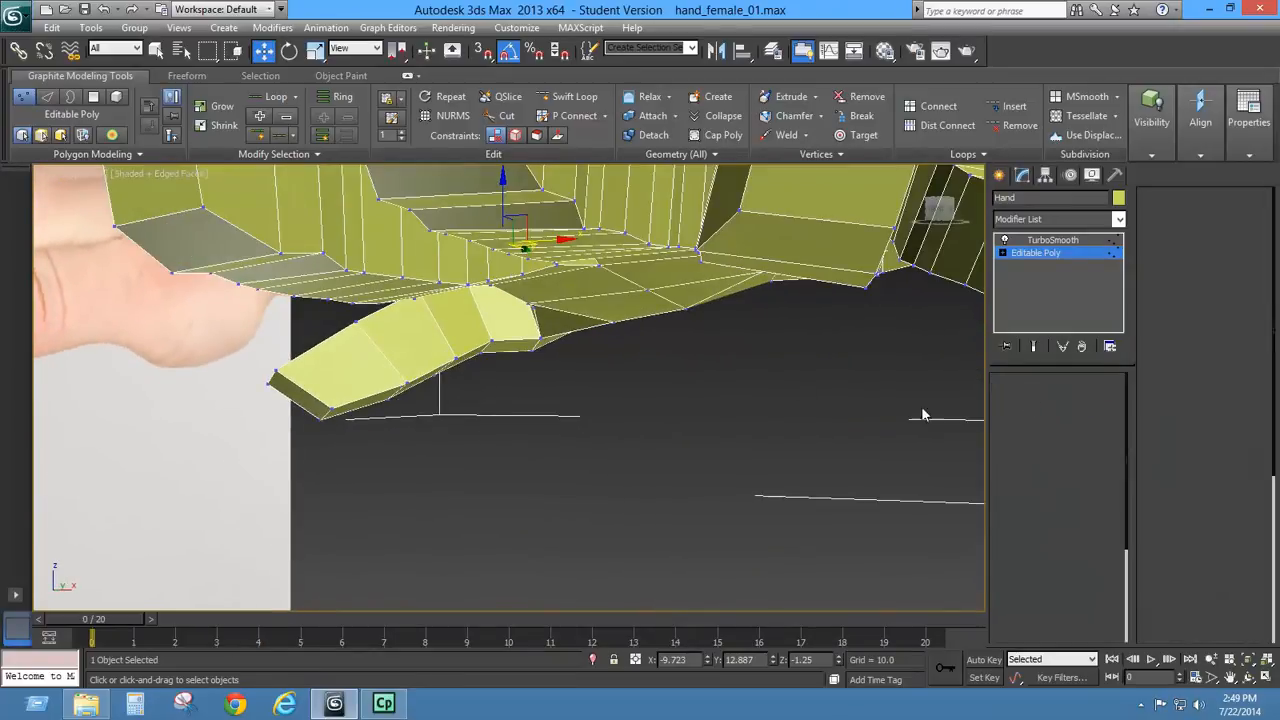
middle_click_drag(920, 414, 473, 377, "alt")
left_click(386, 373)
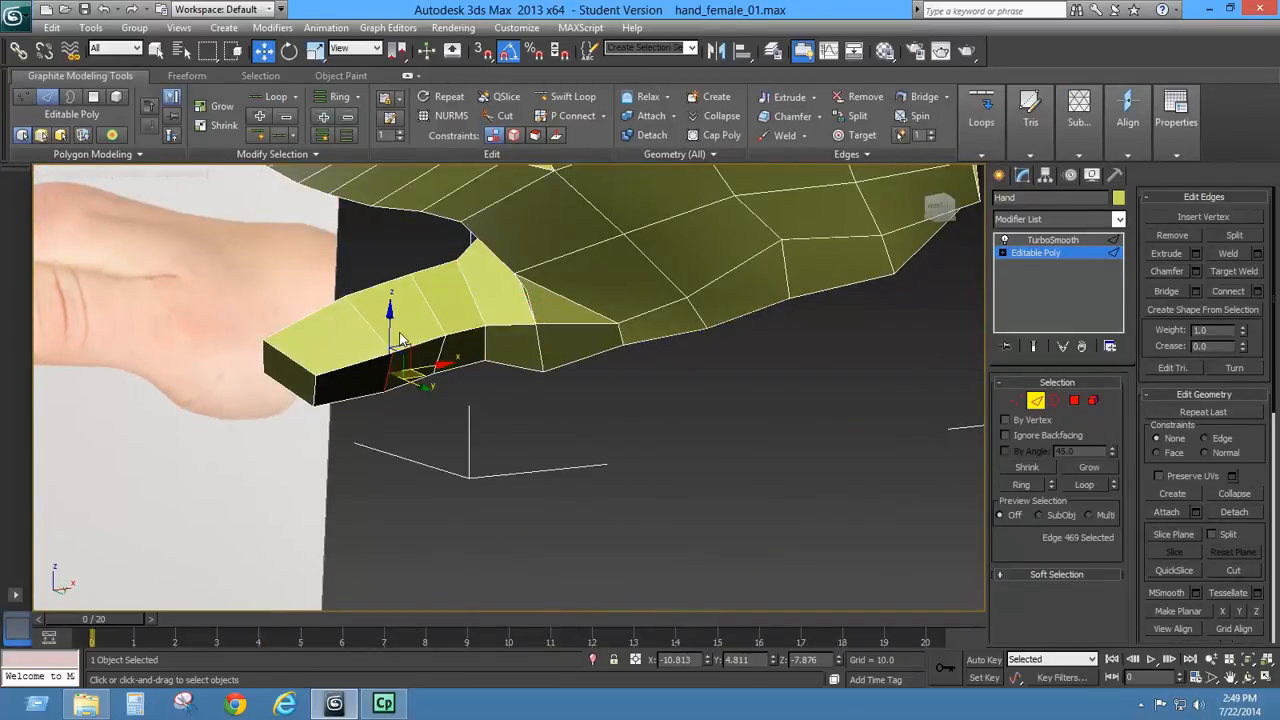
middle_click_drag(386, 373, 460, 344, "alt")
left_click_drag(388, 319, 387, 332)
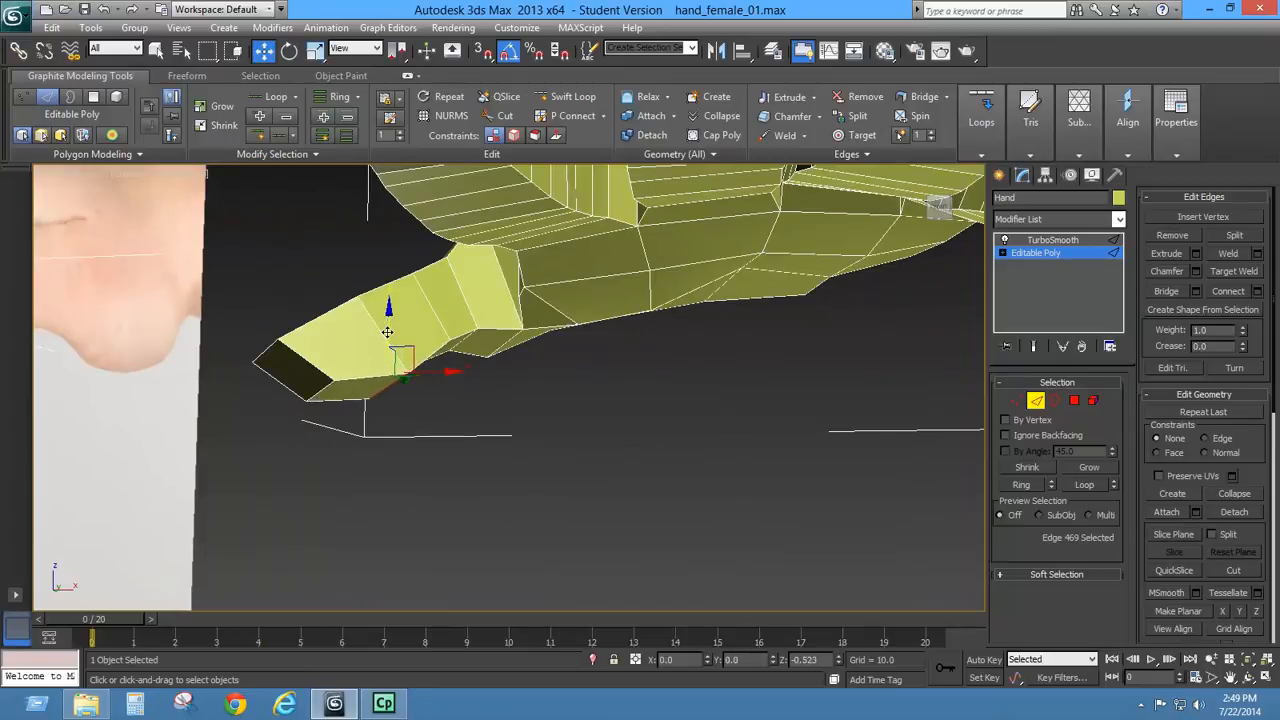
- Move the vertex in the web between thumb and palm about 0.4 units along X toward the palm
middle_click_drag(386, 393, 530, 370, "alt")
middle_click_drag(462, 143, 450, 213, "alt")
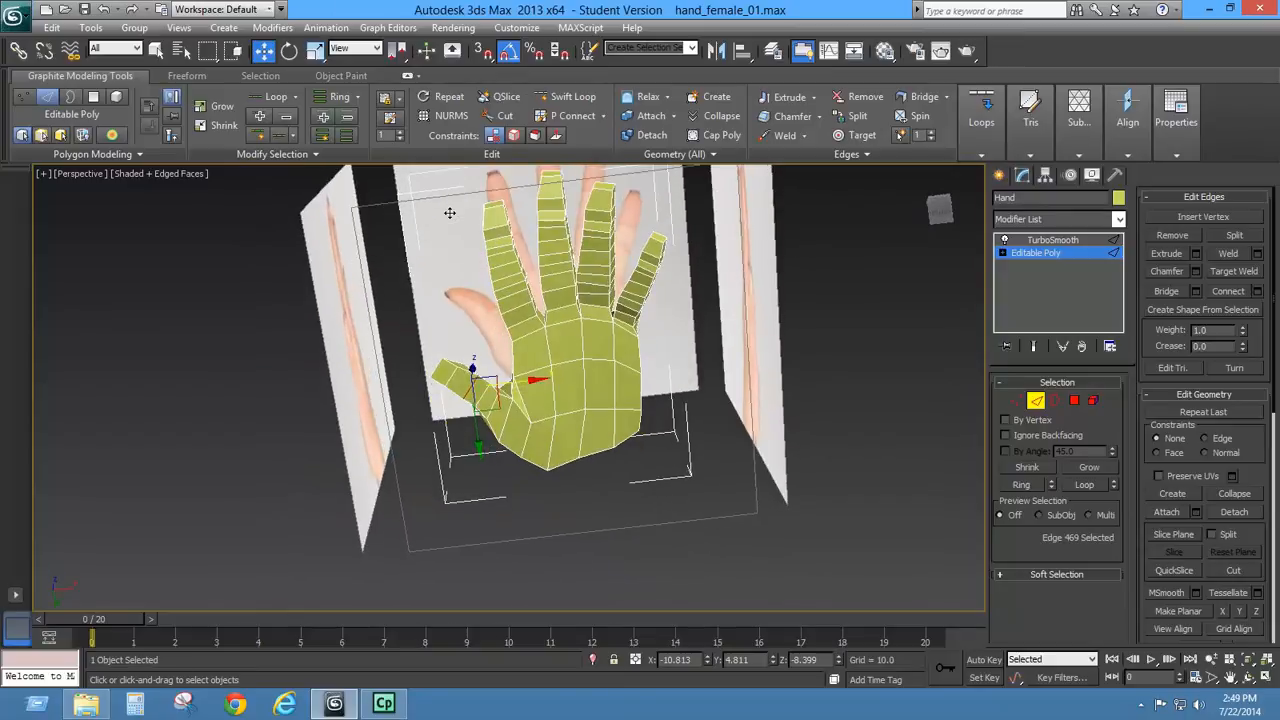
scroll(582, 355, "up", 8)
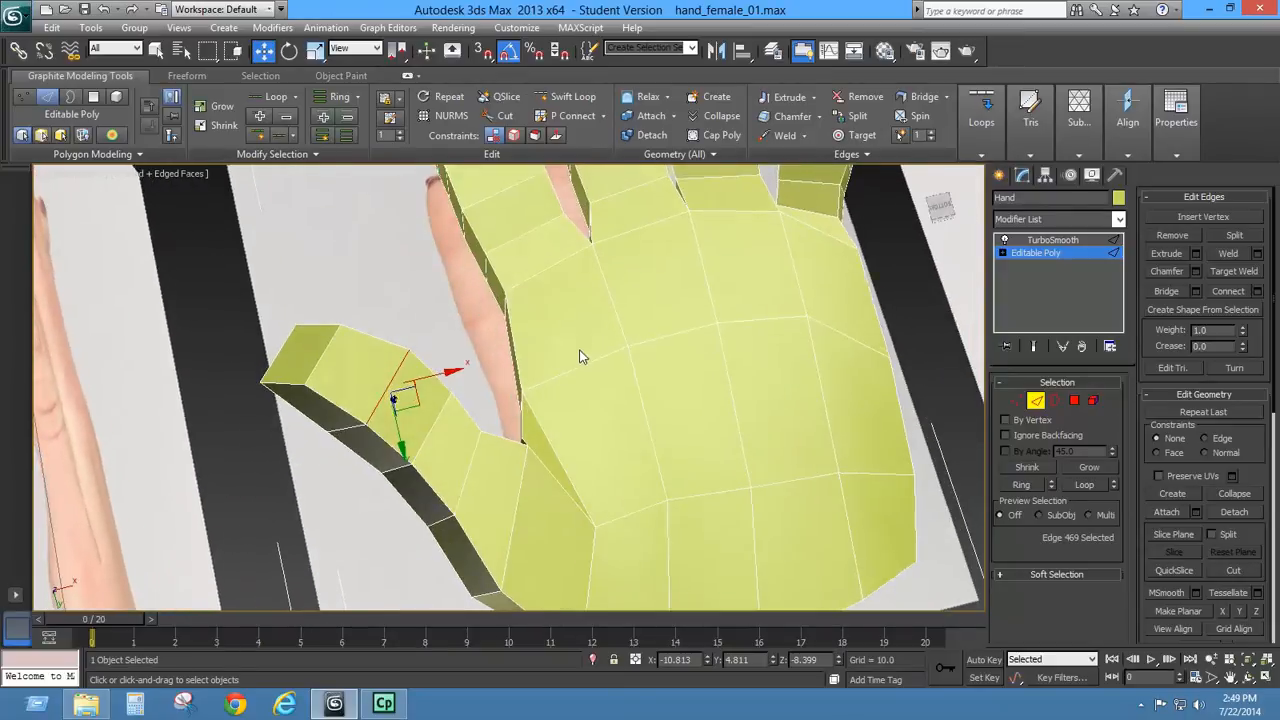
middle_click_drag(582, 355, 590, 392, "alt")
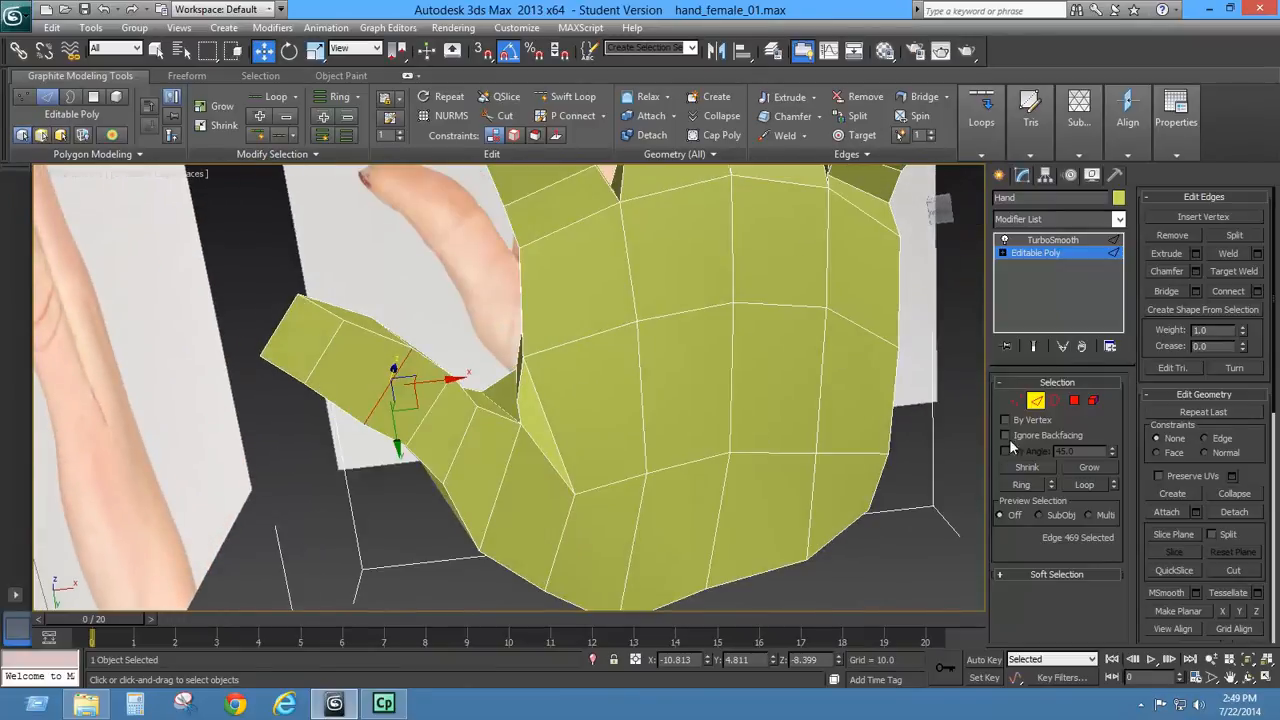
left_click(1016, 401)
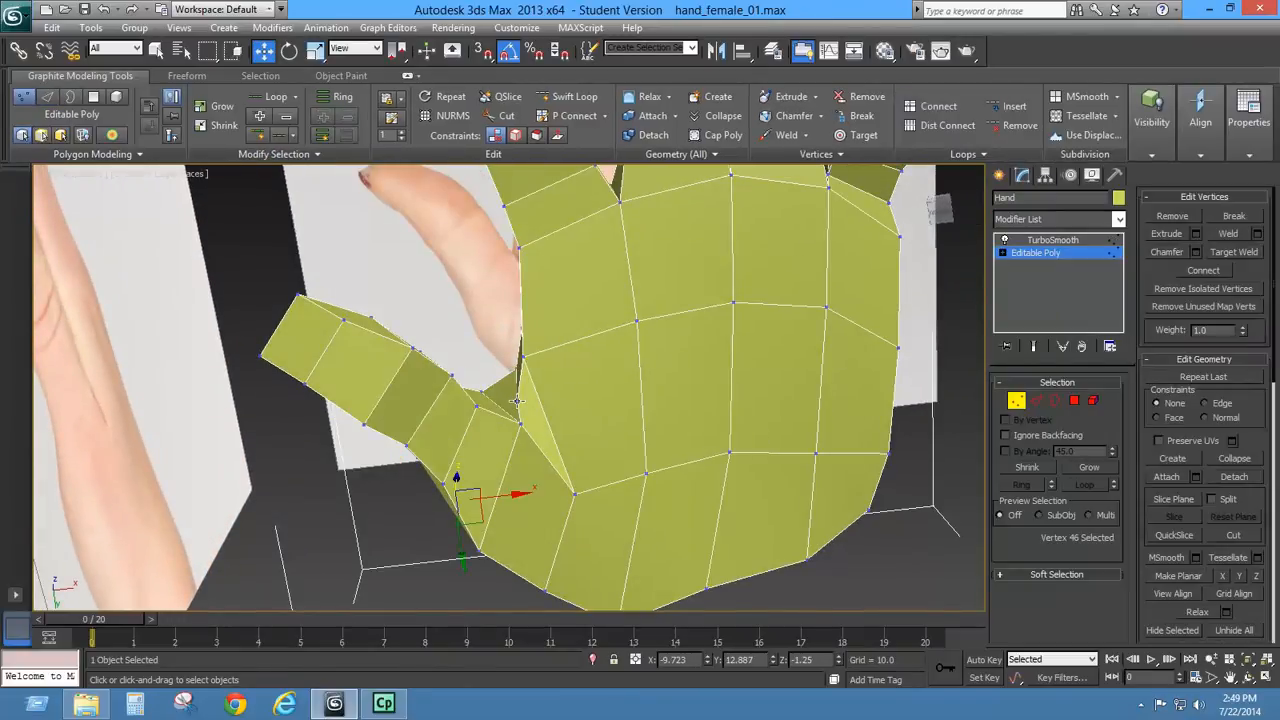
left_click(516, 401)
left_click_drag(559, 400, 566, 398)
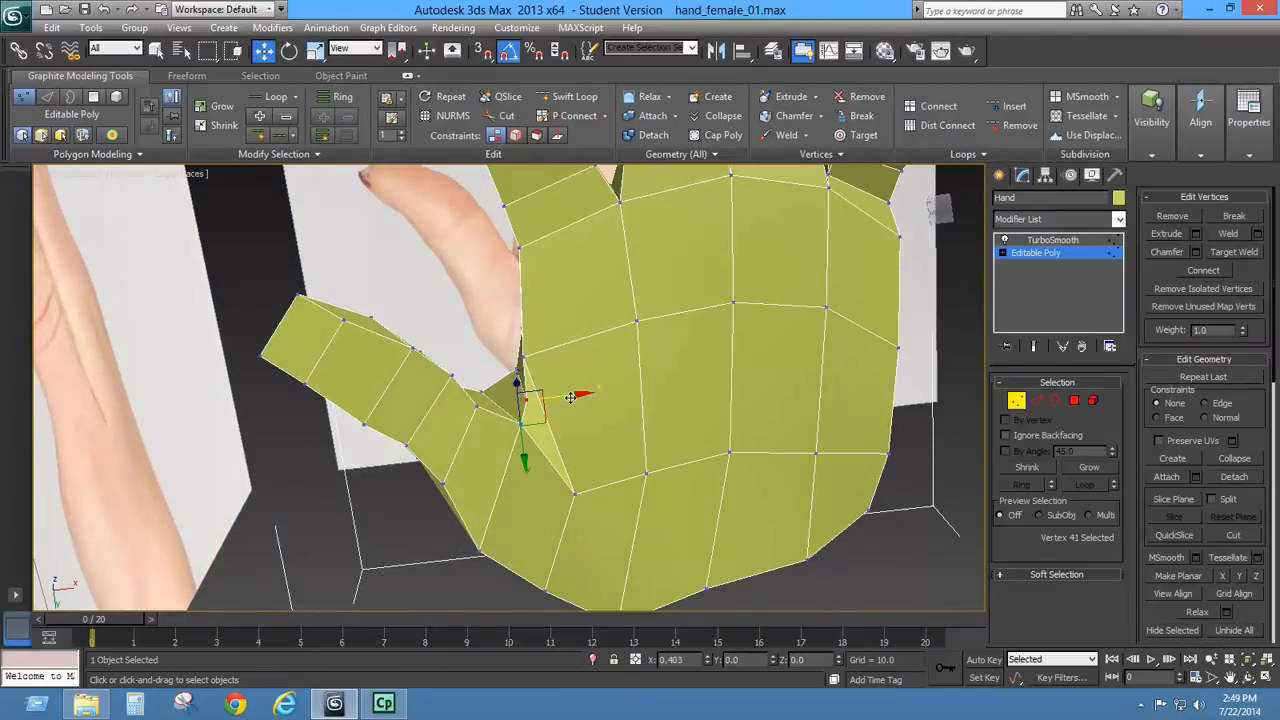
- Raise the lower vertex of the thumb web about 0.76 units and shift it about 0.6 units along X toward the thumb
middle_click_drag(568, 412, 589, 496, "alt")
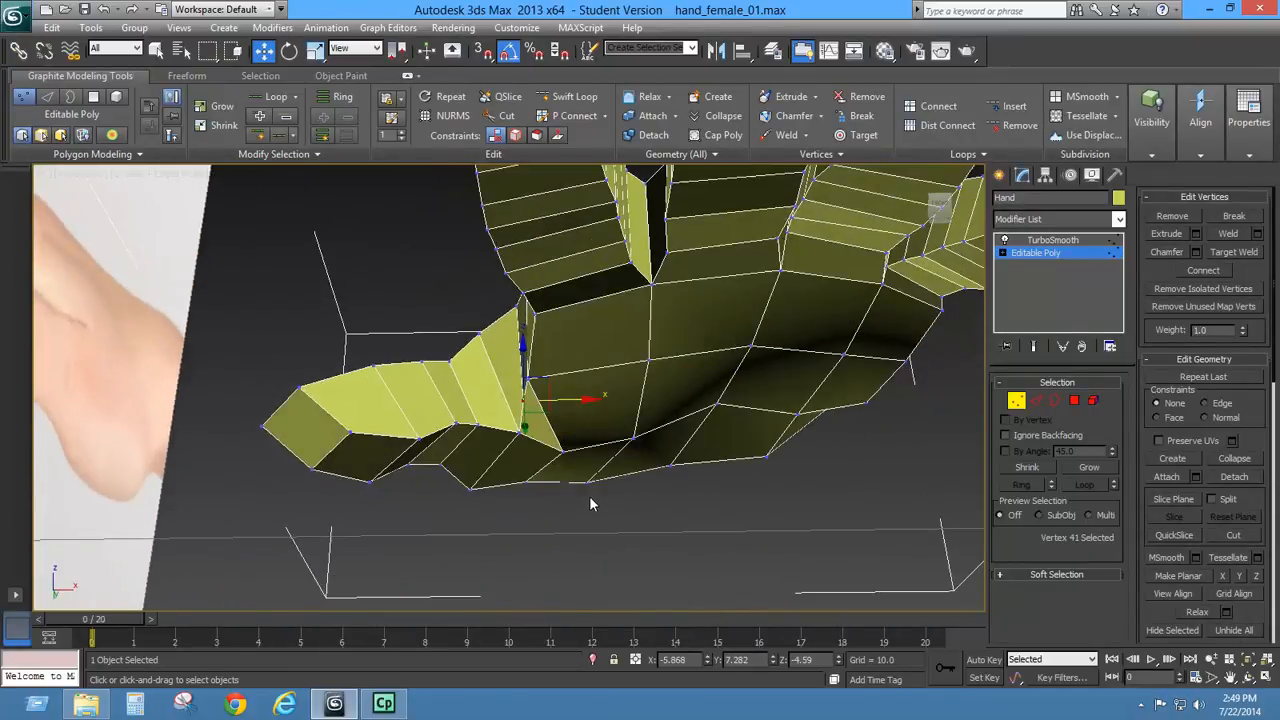
left_click(520, 432)
middle_click_drag(585, 430, 530, 395, "alt")
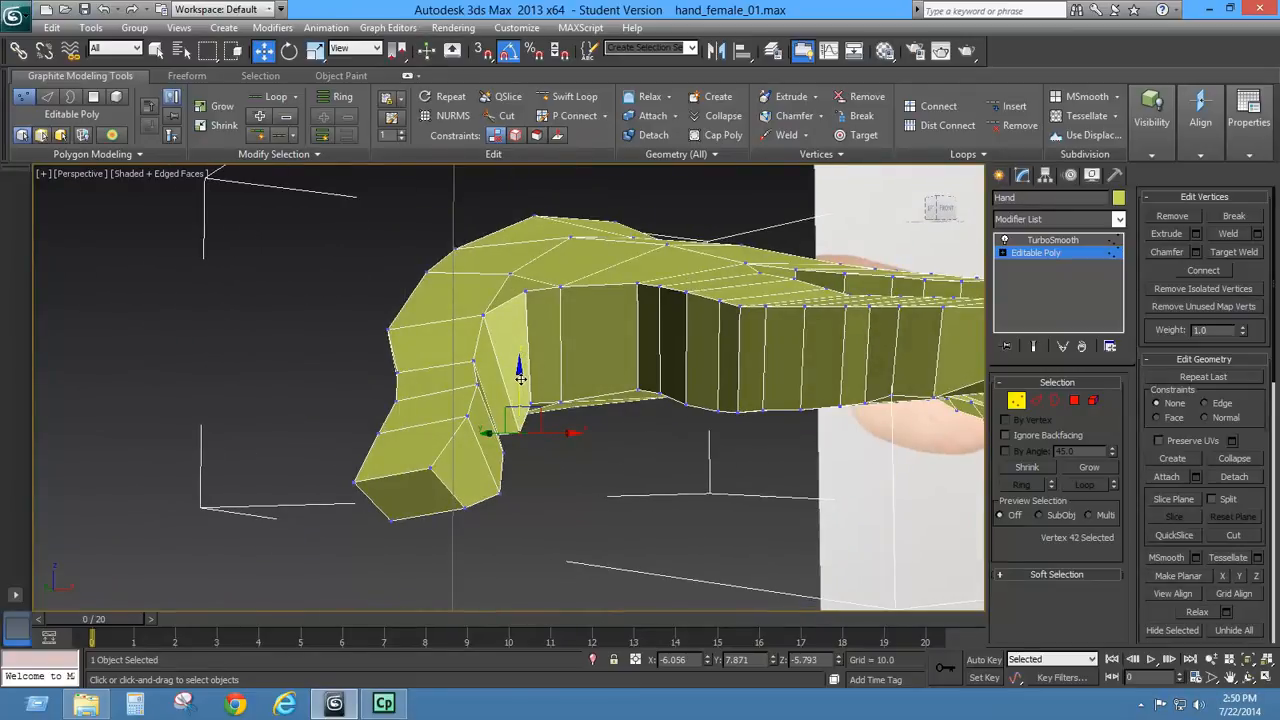
left_click_drag(520, 375, 512, 368)
mouse_move(500, 420)
middle_mouse_down("alt")
mouse_move(508, 428)
mouse_move(487, 427)
middle_mouse_up("alt")
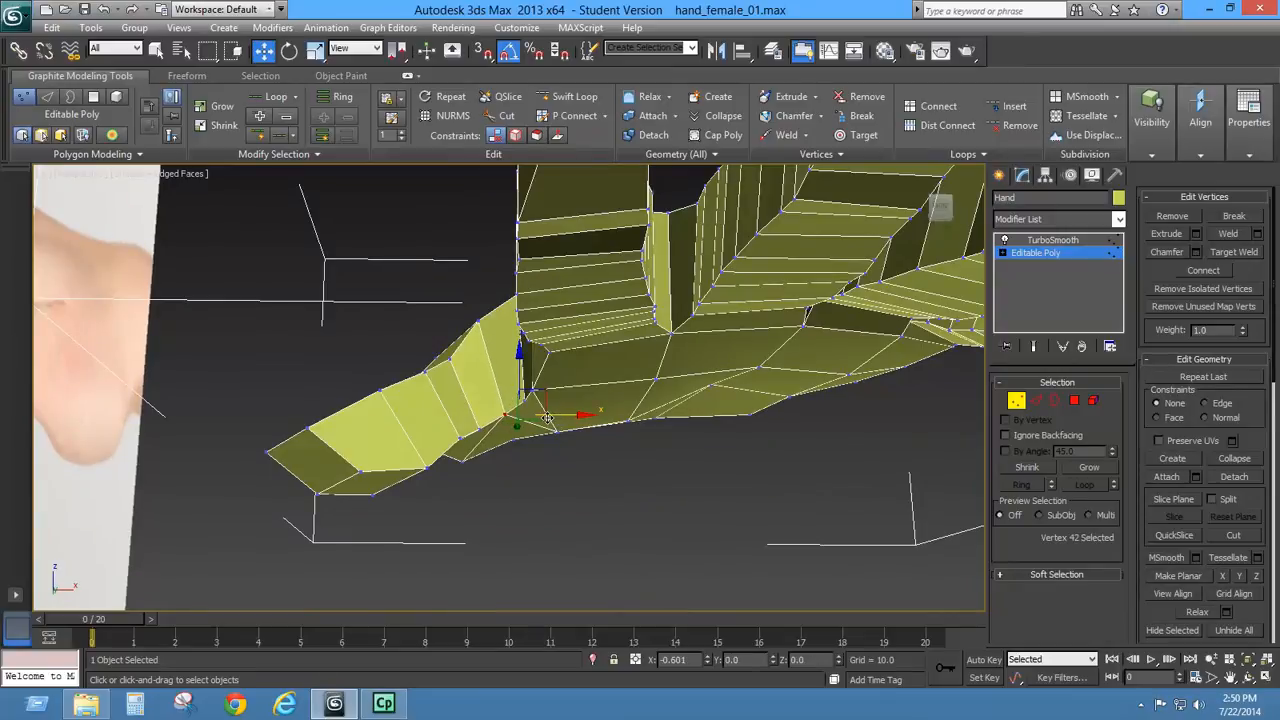
- Display the hand at the TurboSmooth level and examine the smoothed thumb and palm from several angles
middle_click_drag(562, 418, 629, 451, "alt")
scroll(629, 451, "down", 5)
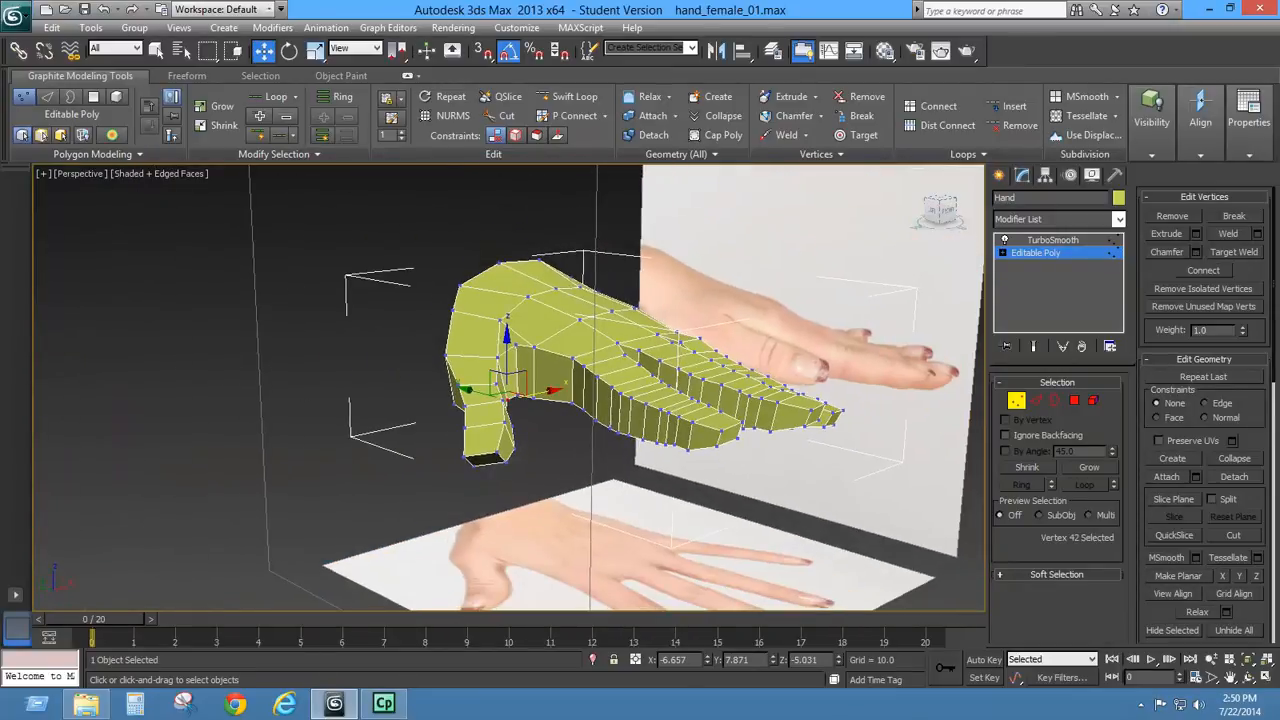
mouse_move(630, 387)
middle_mouse_down("alt")
mouse_move(541, 386)
mouse_move(640, 390)
middle_mouse_up("alt")
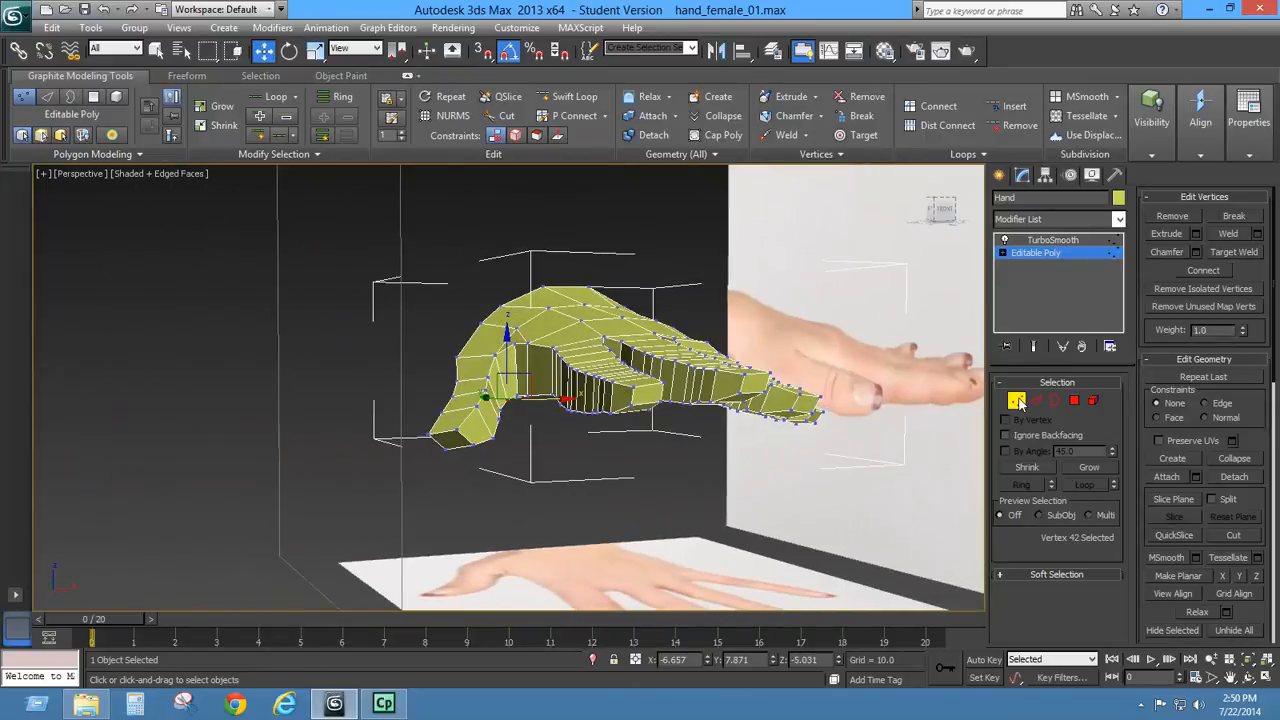
left_click(1053, 241)
middle_click_drag(916, 314, 799, 324, "alt")
middle_click_drag(783, 305, 620, 390, "alt")
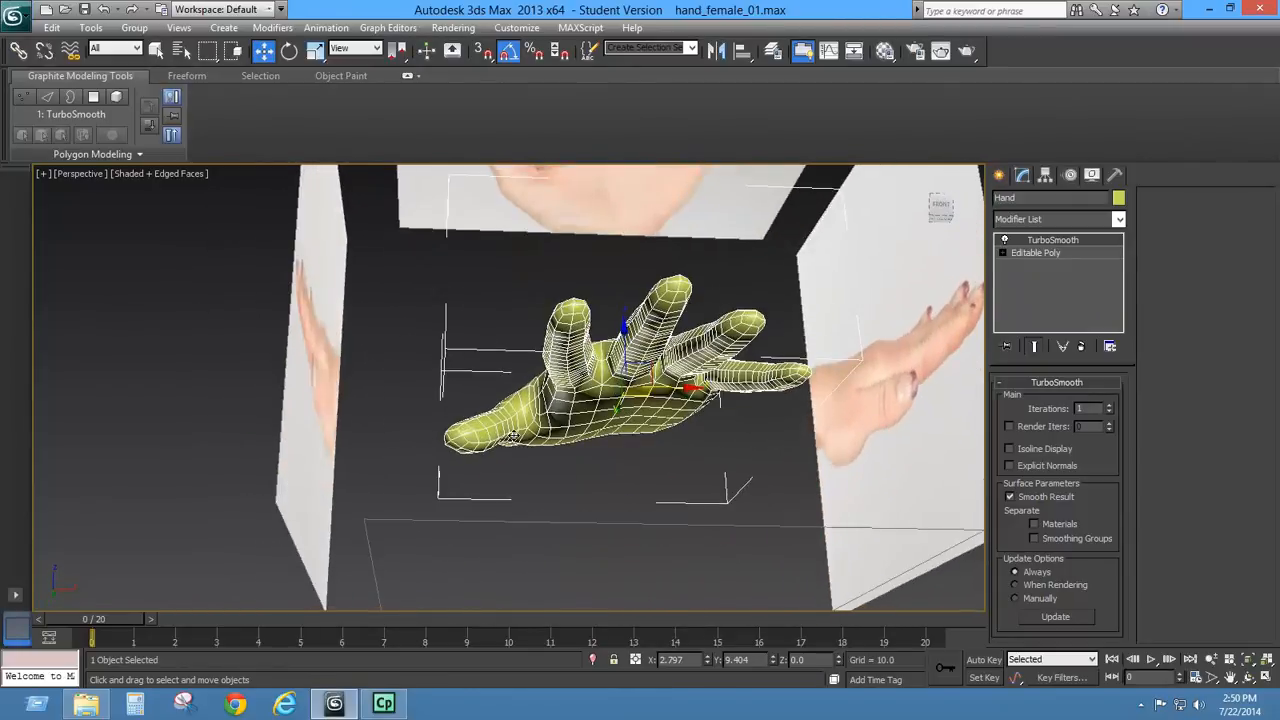
- Select the three polygons closing the wrist end of the unsmoothed hand and extrude them 3.905 units to lengthen the wrist
middle_click_drag(589, 453, 855, 470, "alt")
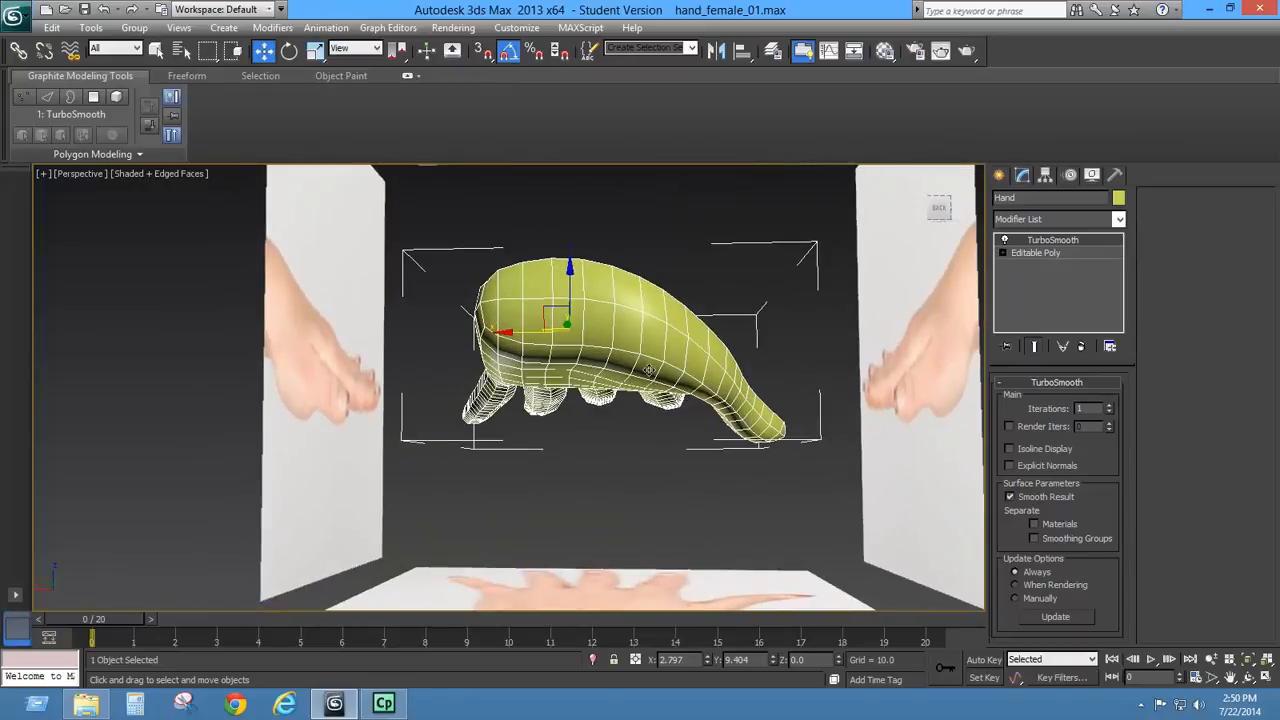
mouse_move(600, 383)
middle_mouse_down("alt")
mouse_move(641, 360)
mouse_move(490, 390)
mouse_move(368, 349)
mouse_move(389, 366)
mouse_move(374, 333)
mouse_move(389, 333)
mouse_move(622, 391)
middle_mouse_up("alt")
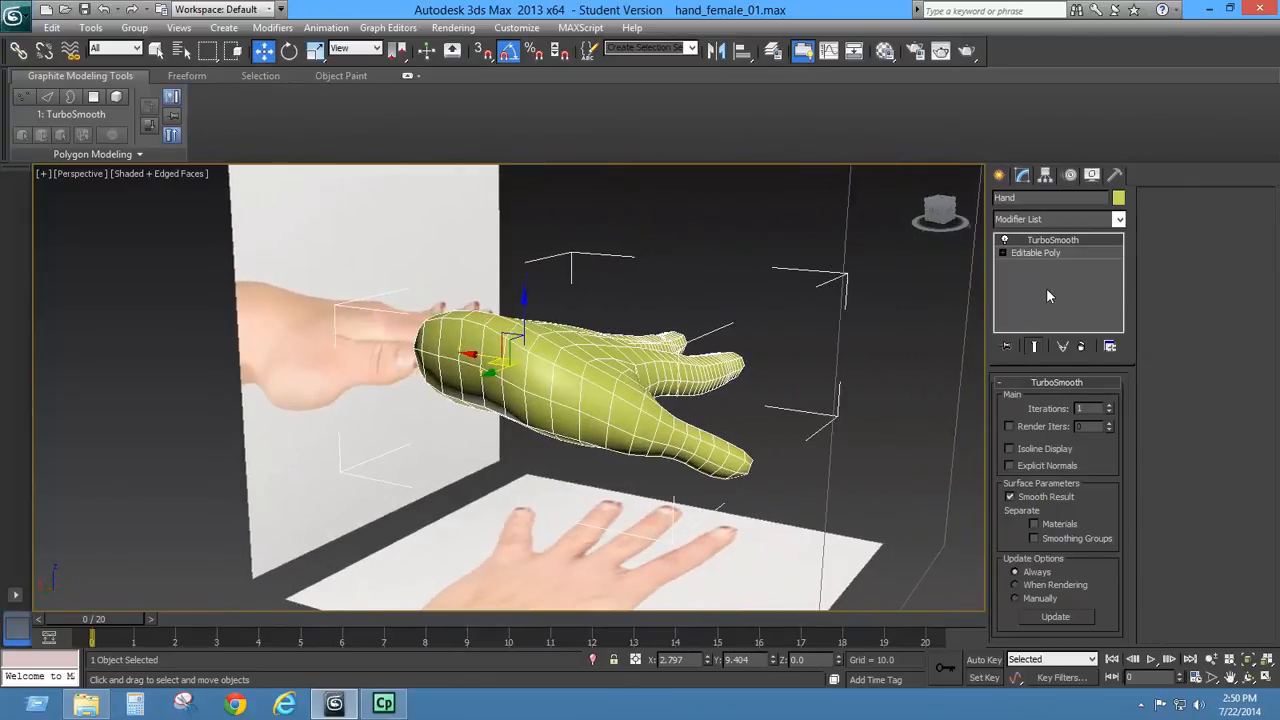
left_click(1040, 252)
left_click(1077, 401)
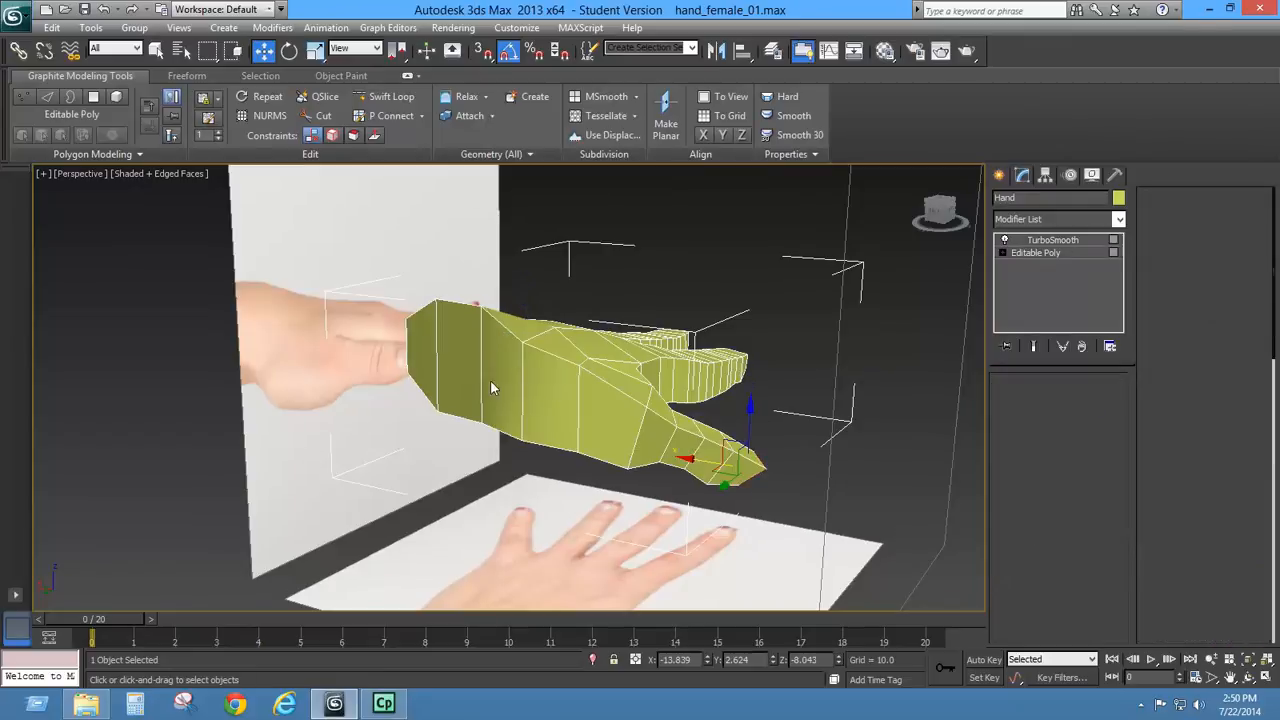
middle_click_drag(490, 380, 534, 482, "alt")
left_click(534, 487)
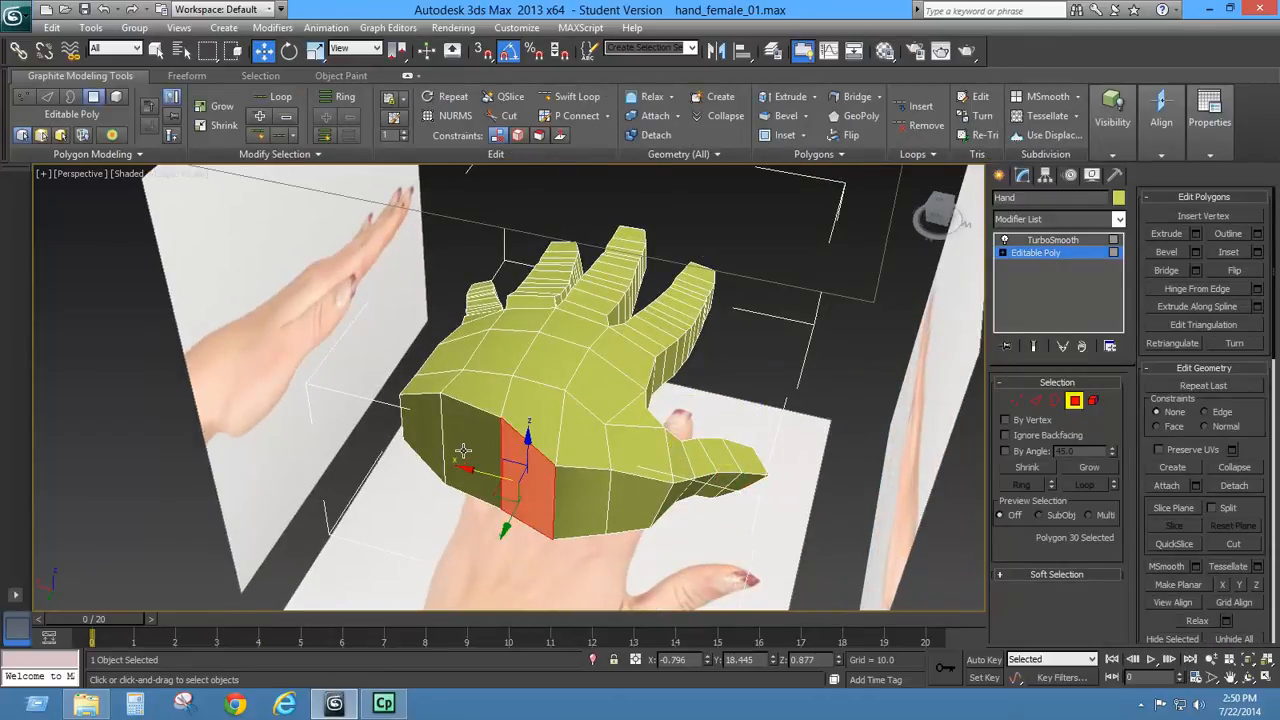
left_click(462, 452, "ctrl")
left_click(430, 426, "ctrl")
key("t")
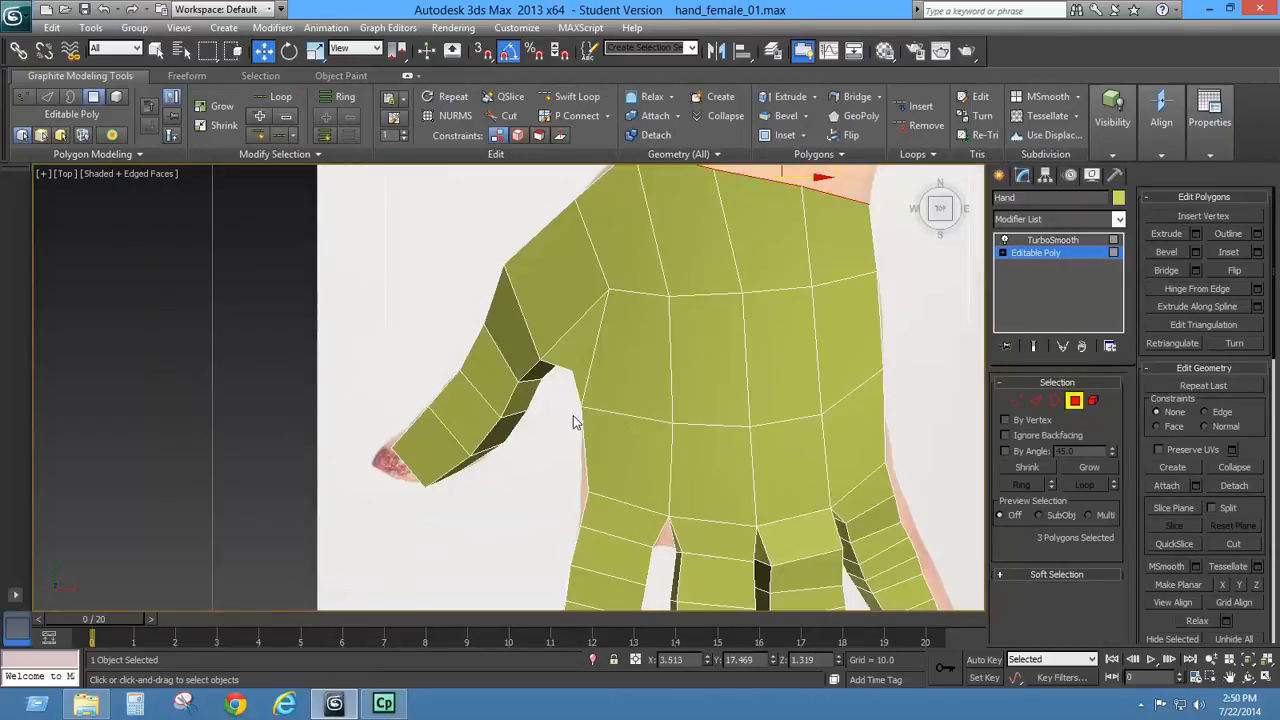
key("z")
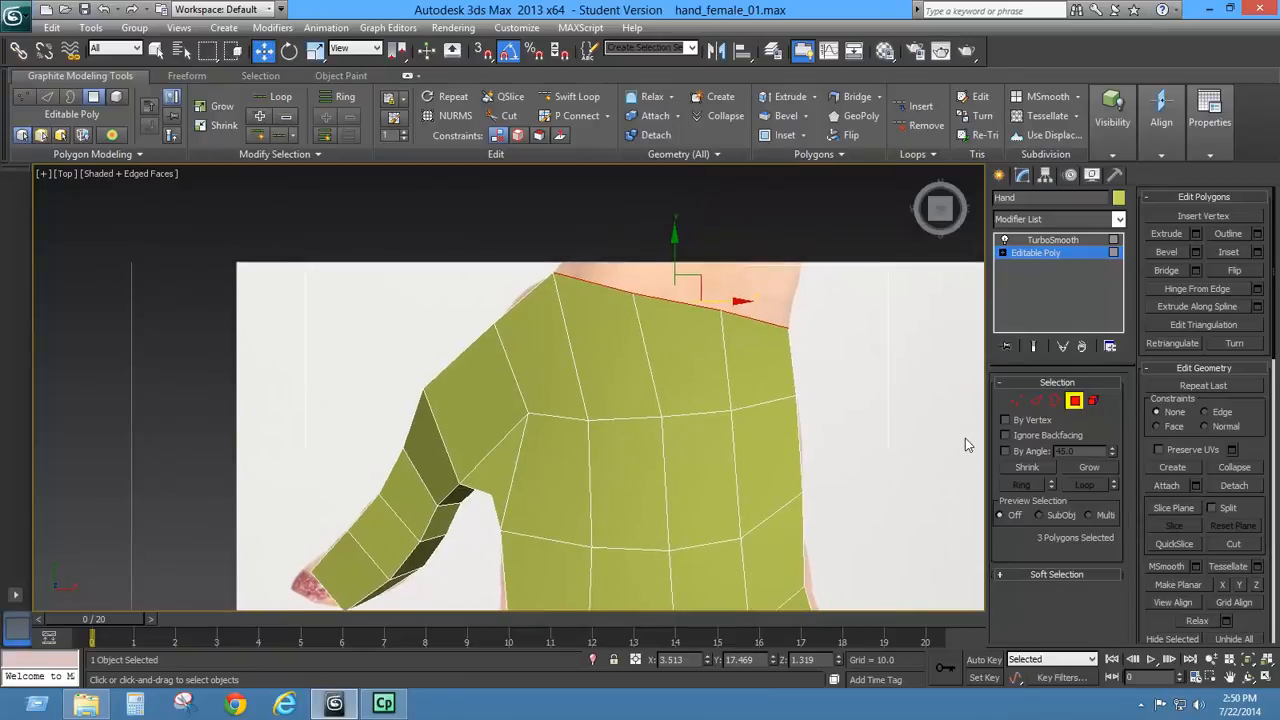
left_click(1196, 233)
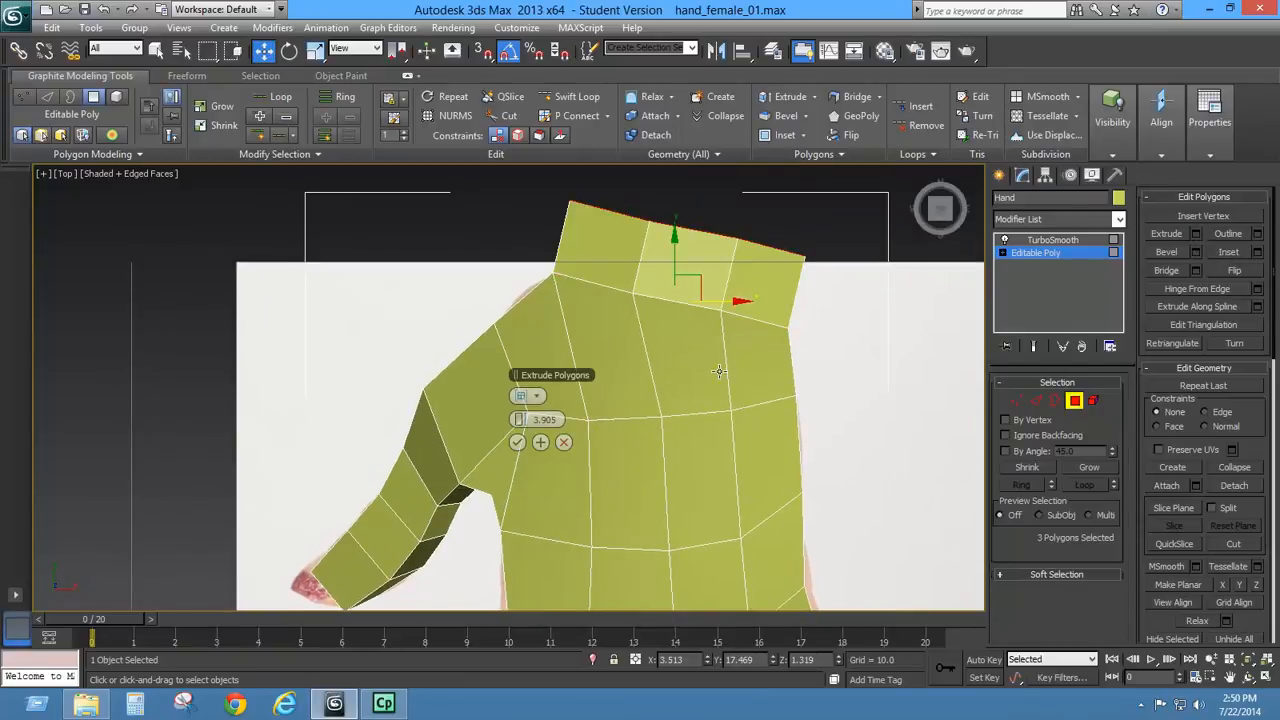
left_click(517, 442)
middle_click_drag(679, 317, 677, 329)
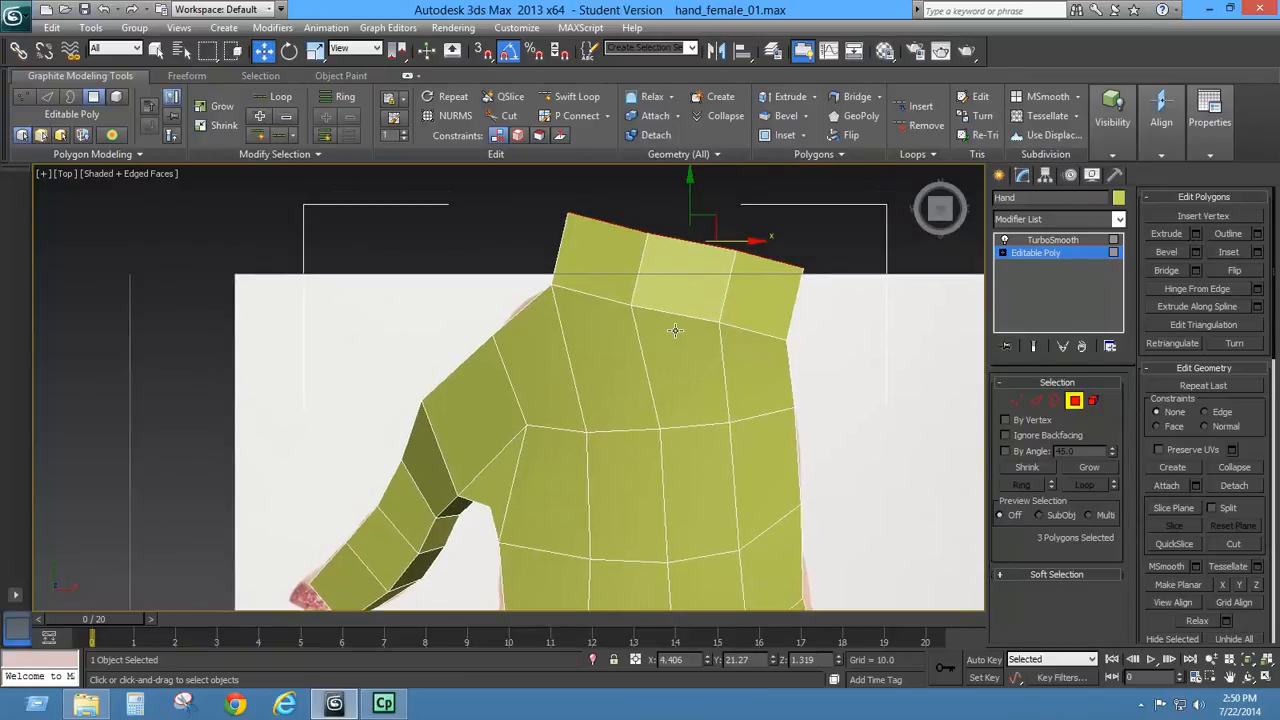
- Delete the three end polygons of the extruded wrist to leave it open
scroll(675, 332, "down", 3)
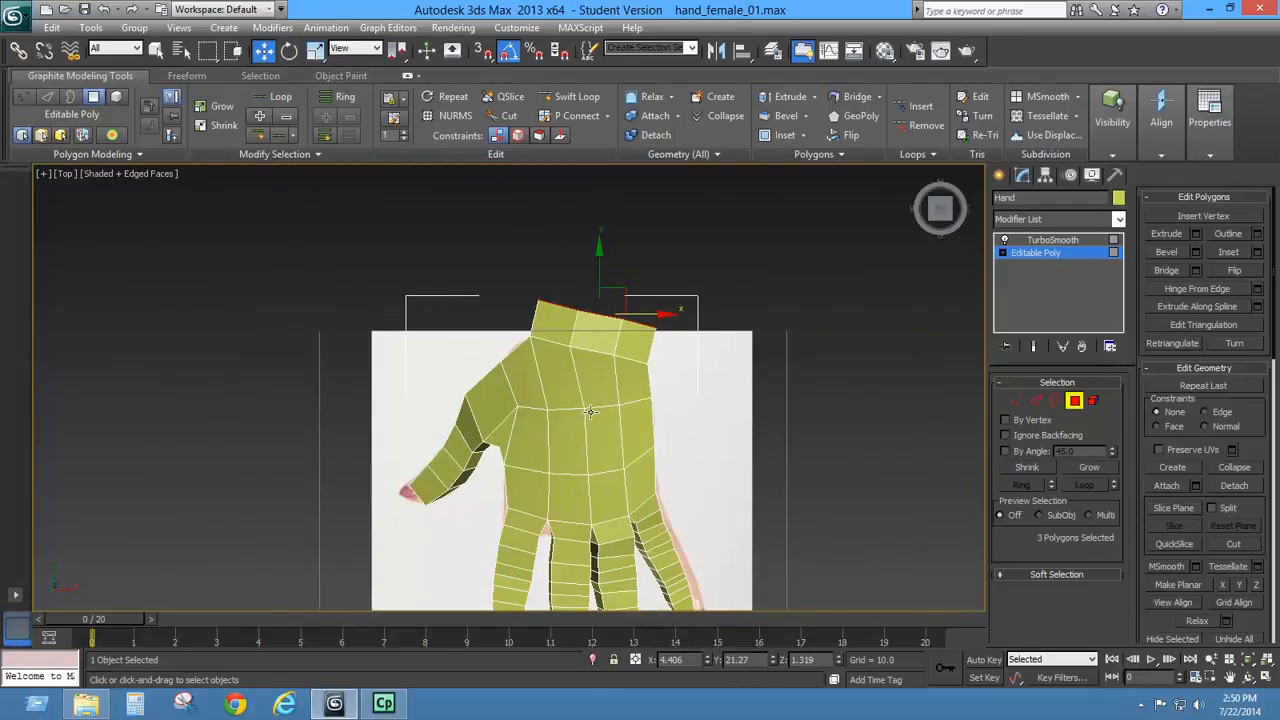
key("p")
middle_click_drag(575, 418, 675, 345, "alt")
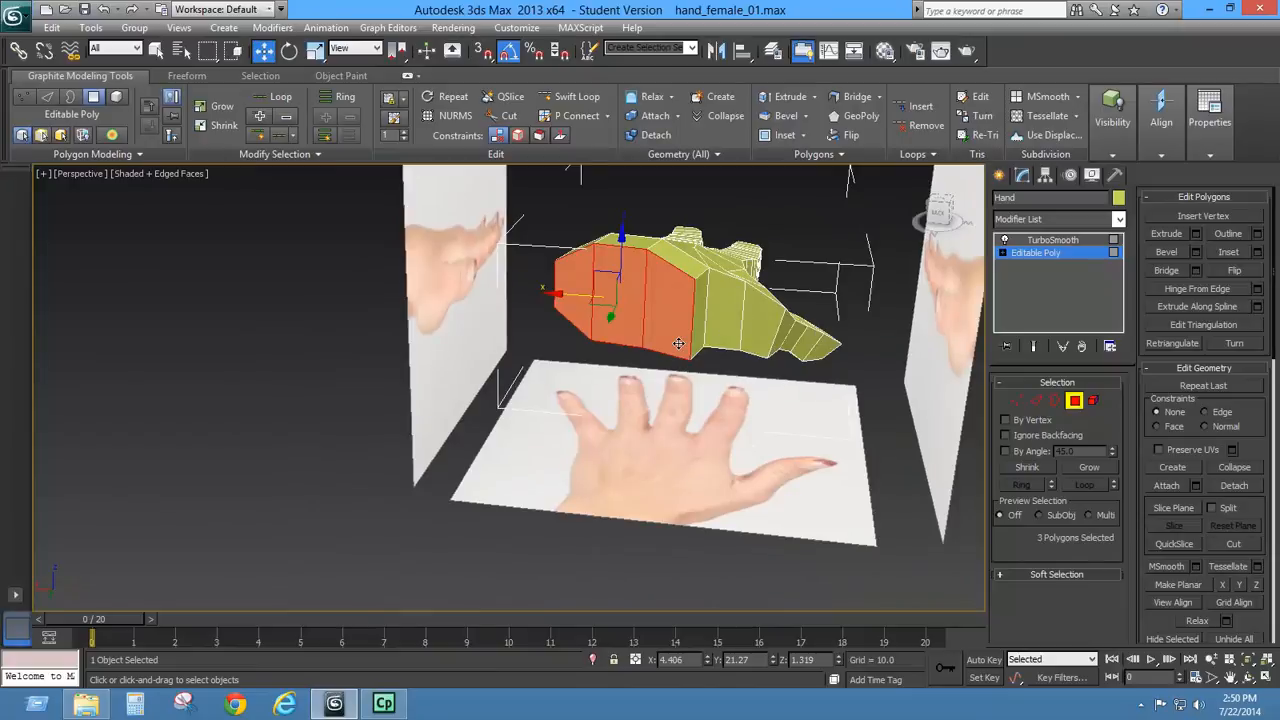
key("Delete")
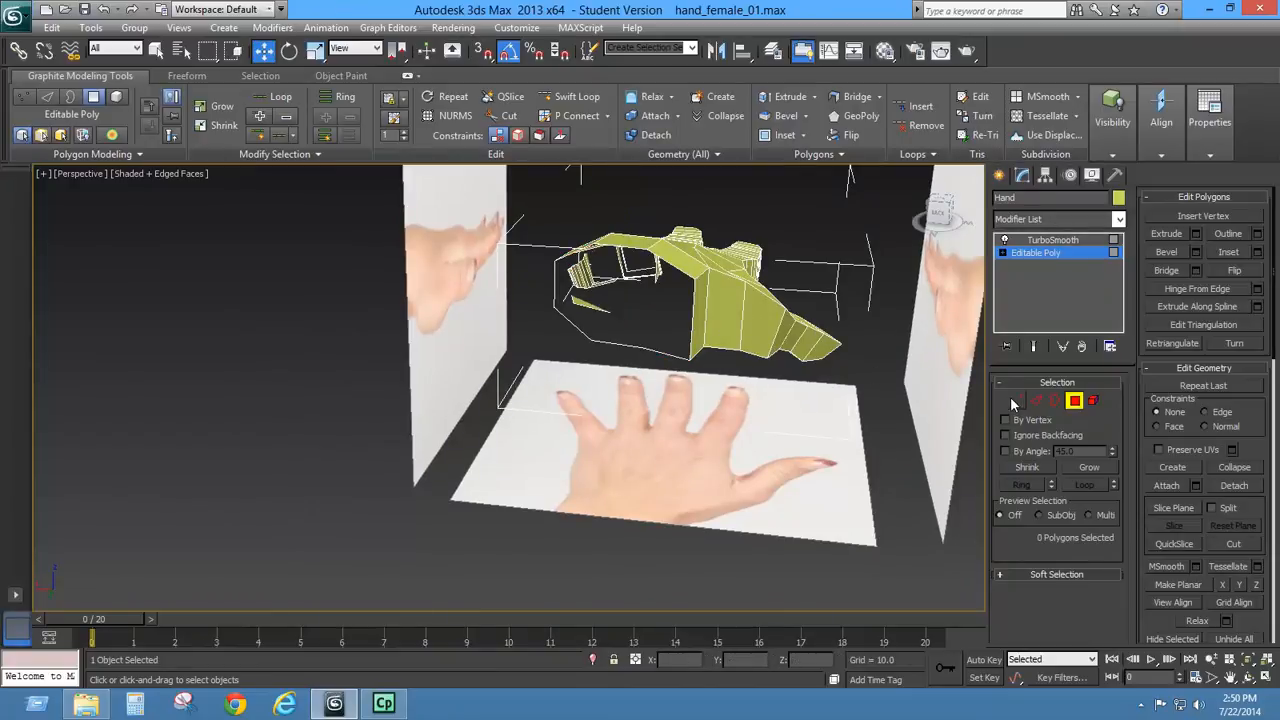
- Raise the lower thumb-side corner vertex of the open wrist edge about 1.52 units in Z
middle_click_drag(722, 398, 691, 375, "alt")
key("1")
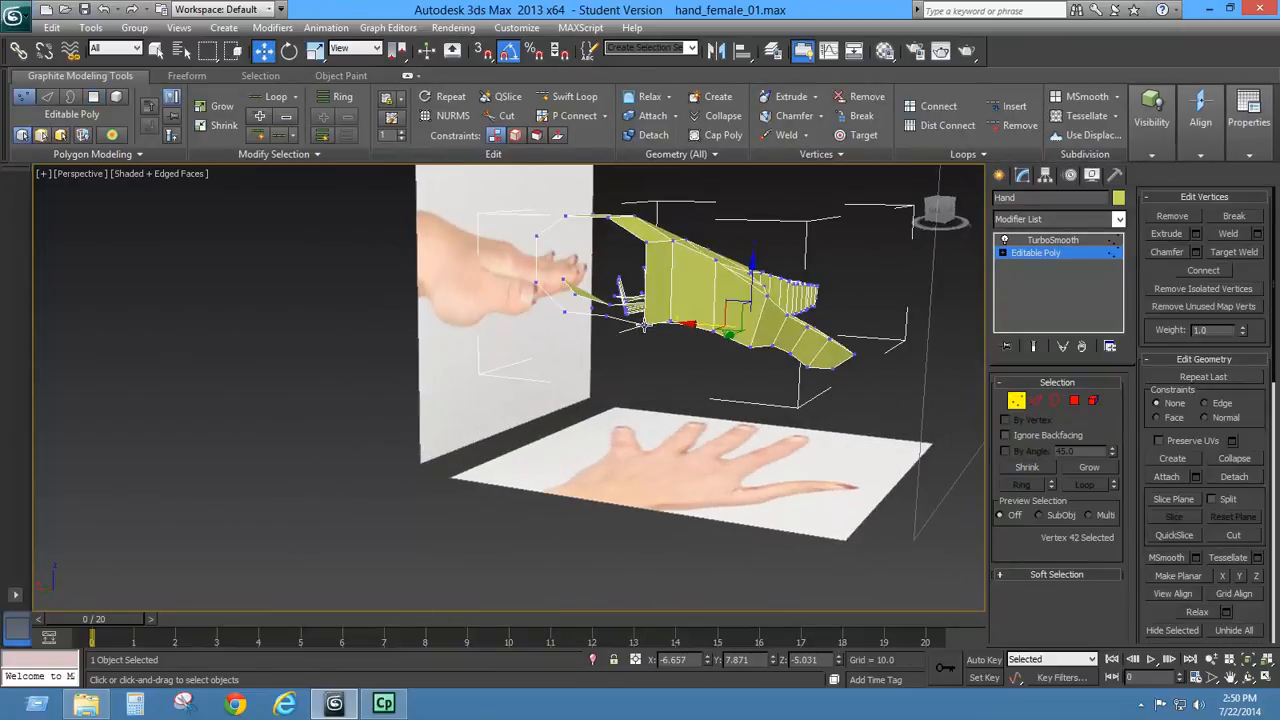
left_click_drag(642, 281, 642, 263)
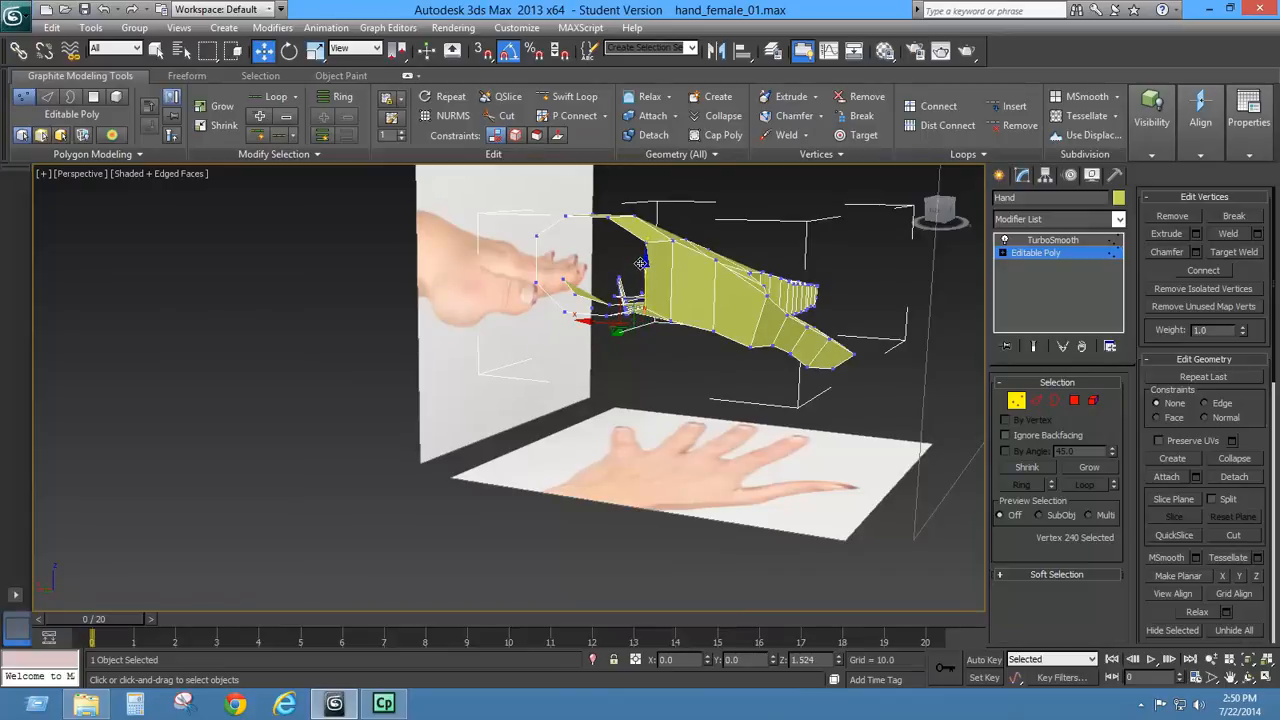
middle_click_drag(688, 289, 853, 384, "alt")
left_click(1016, 401)
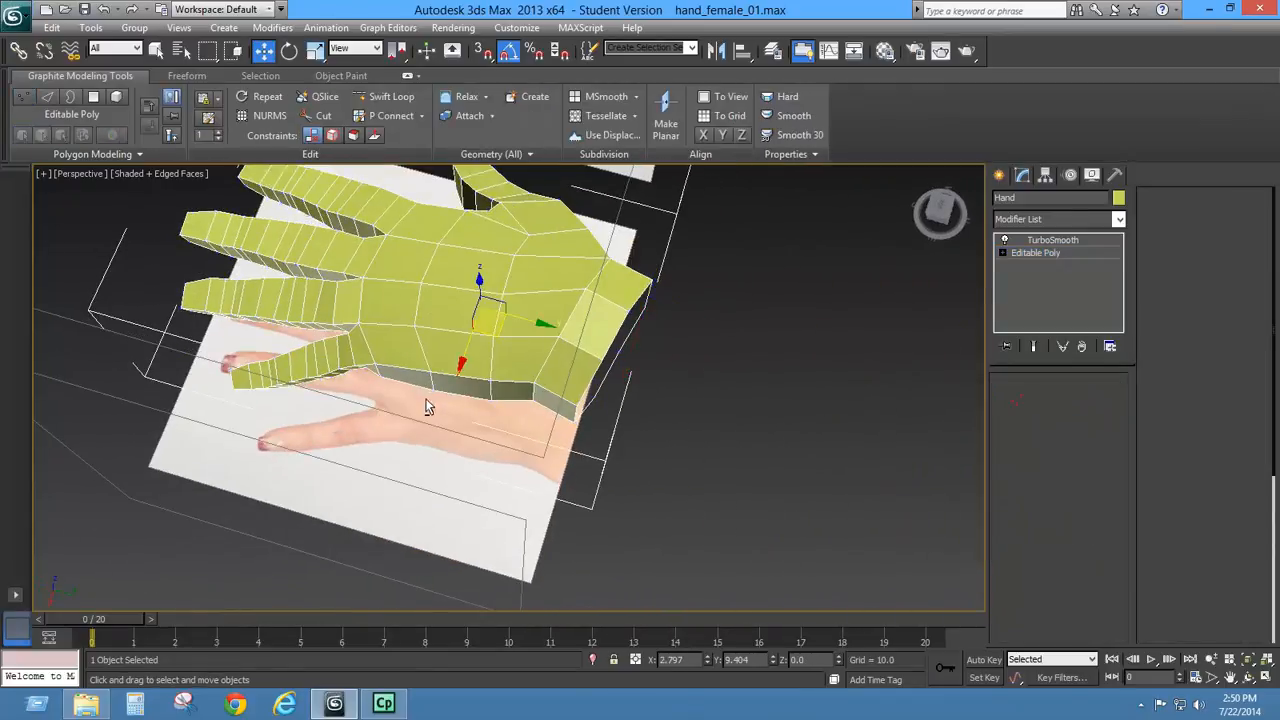
- Display the hand at the TurboSmooth level and examine the extended wrist, palm and fingers from several angles
middle_click_drag(426, 400, 645, 375, "alt")
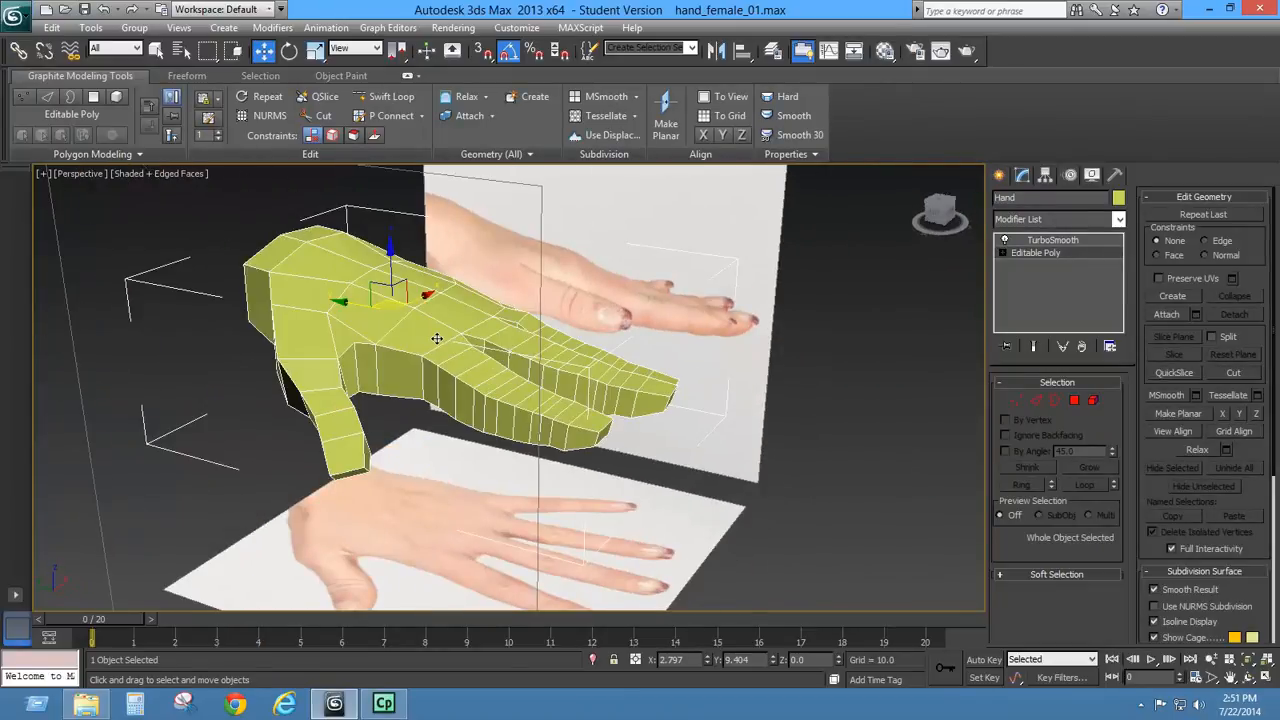
middle_click_drag(402, 345, 388, 400, "alt")
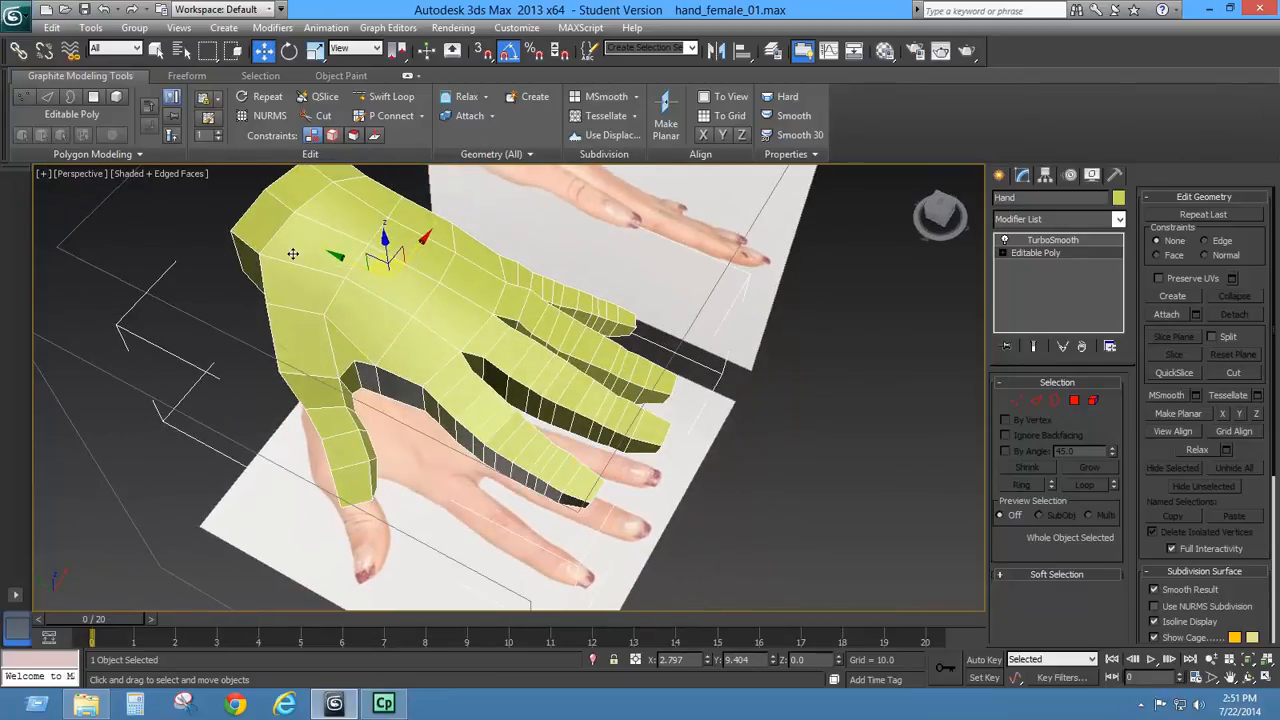
left_click(1060, 239)
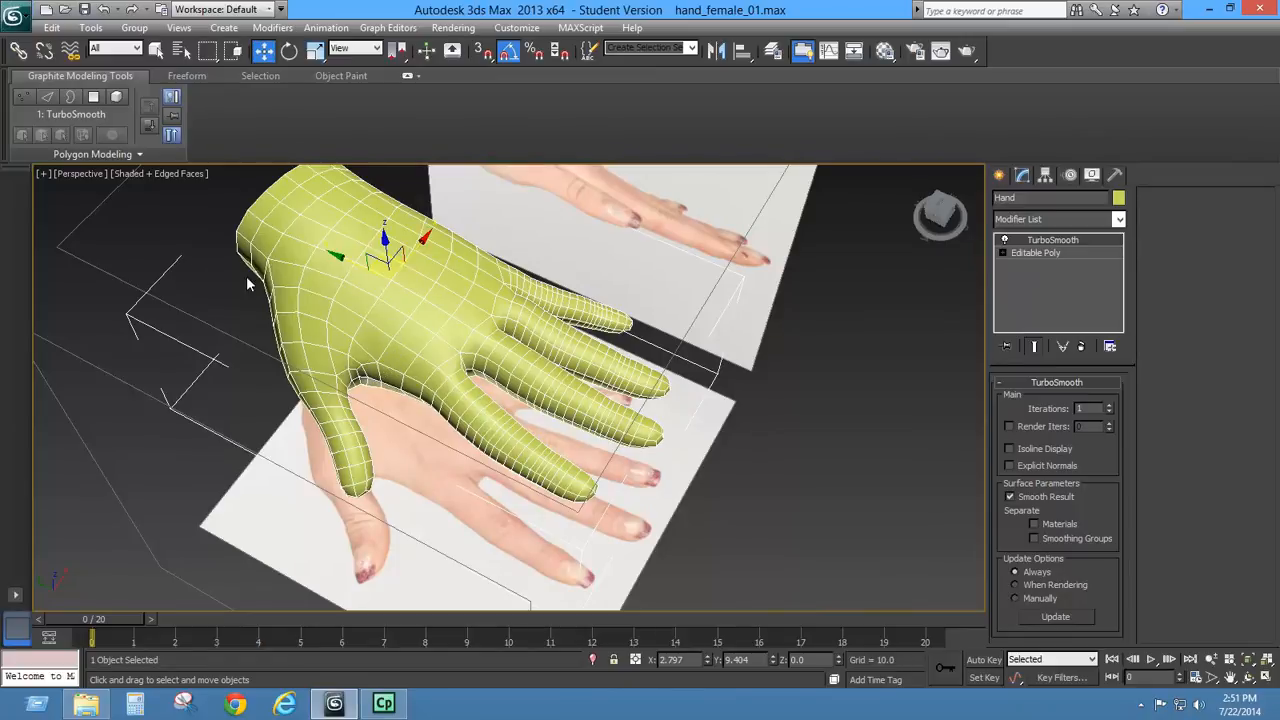
middle_click_drag(400, 362, 365, 146, "alt")
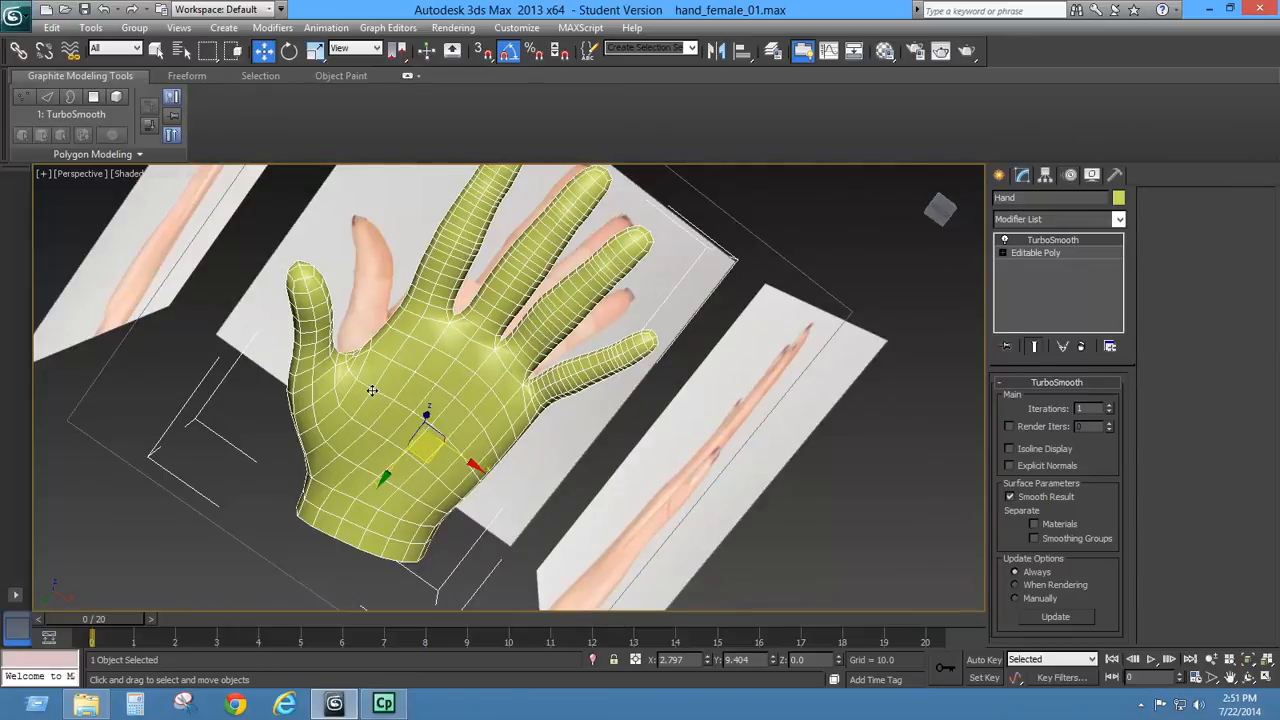
middle_click_drag(412, 364, 313, 504, "alt")
middle_click_drag(540, 380, 622, 377, "alt")
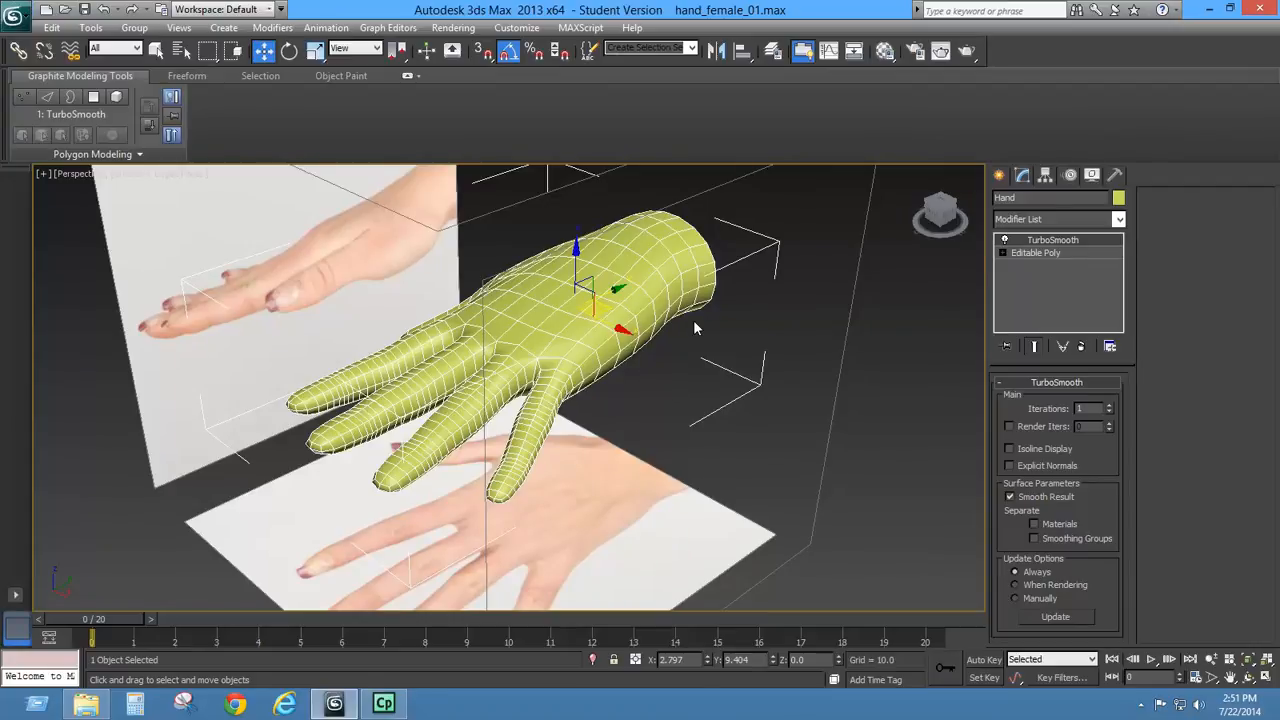
middle_click_drag(693, 319, 687, 329)
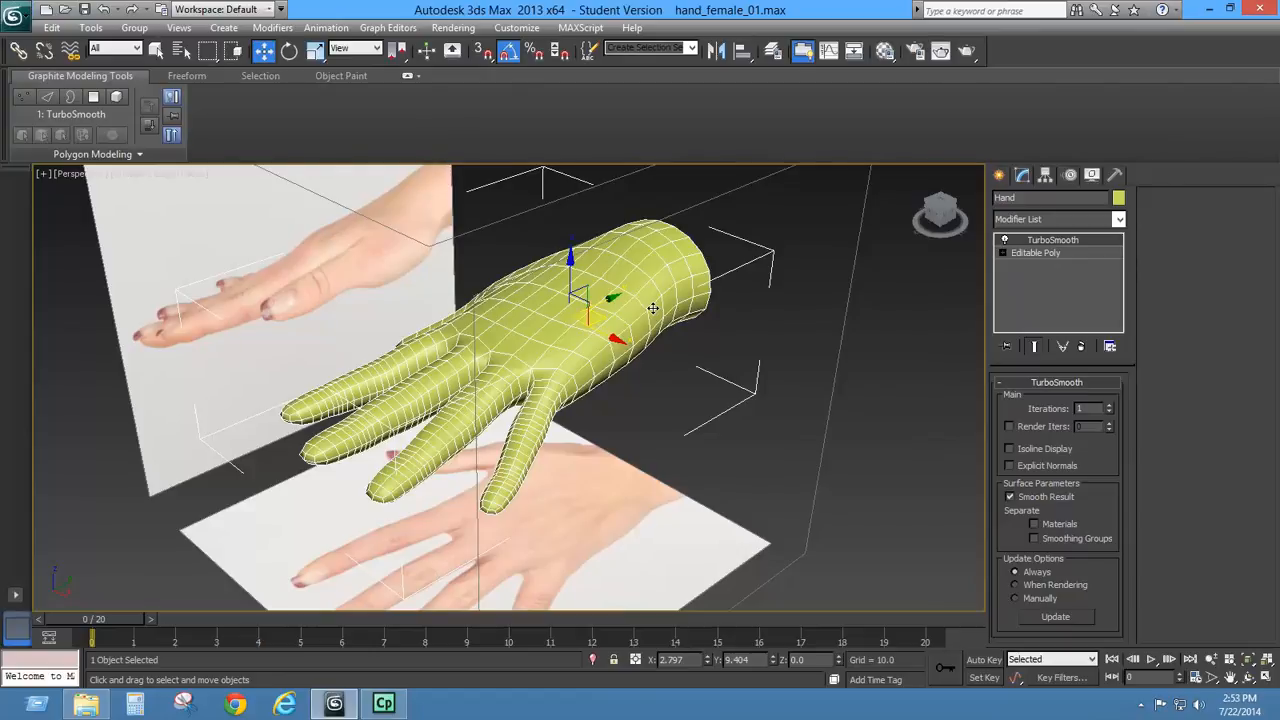
middle_click_drag(655, 362, 836, 330, "alt")
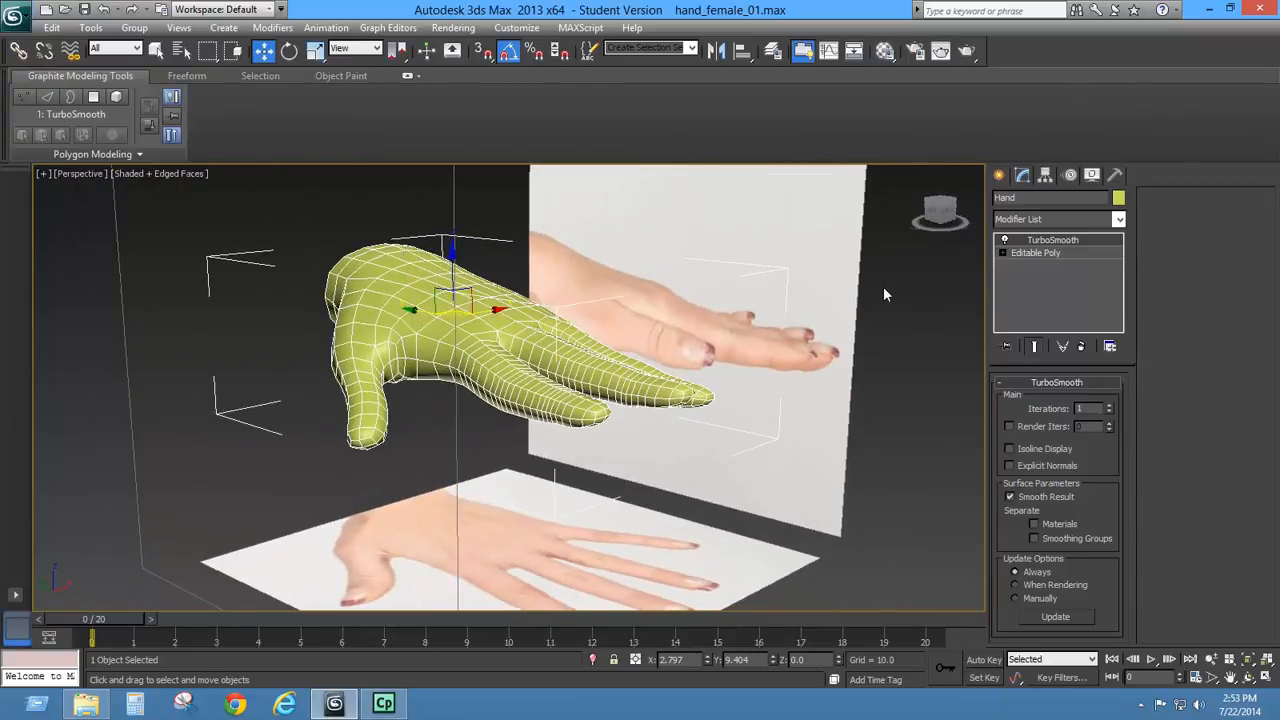